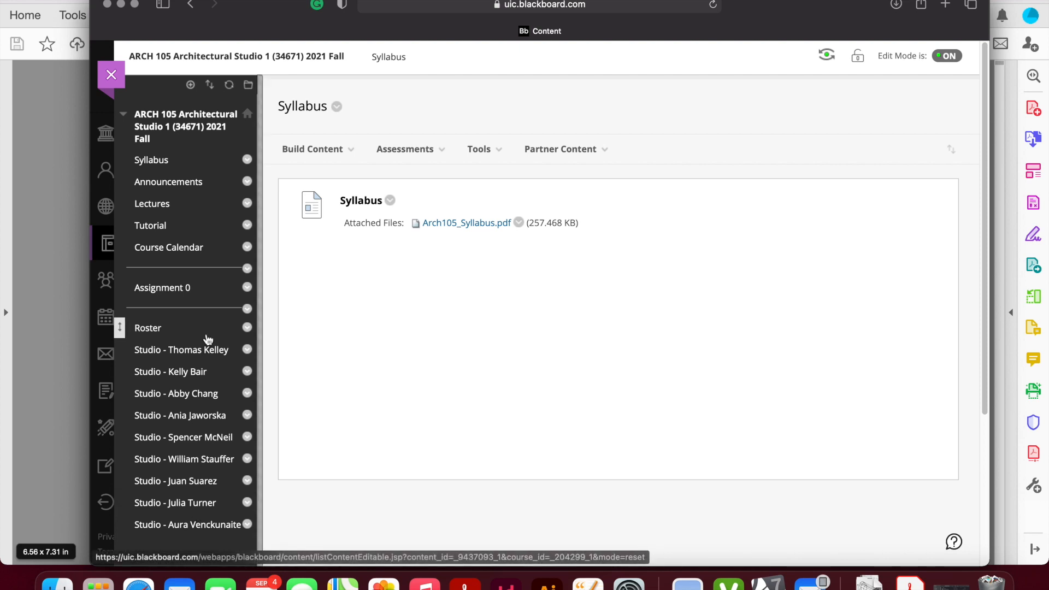
- Open the White U House Drawings folder in the course instructor's studio section
{"action": "left_click", "coordinate": [190, 513]}
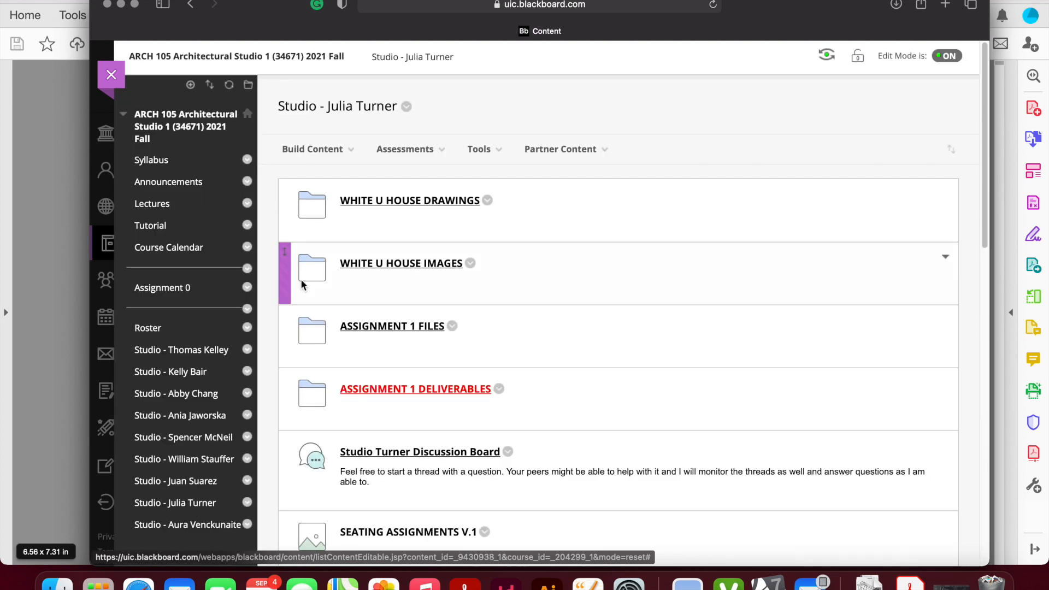
{"action": "left_click", "coordinate": [403, 202]}
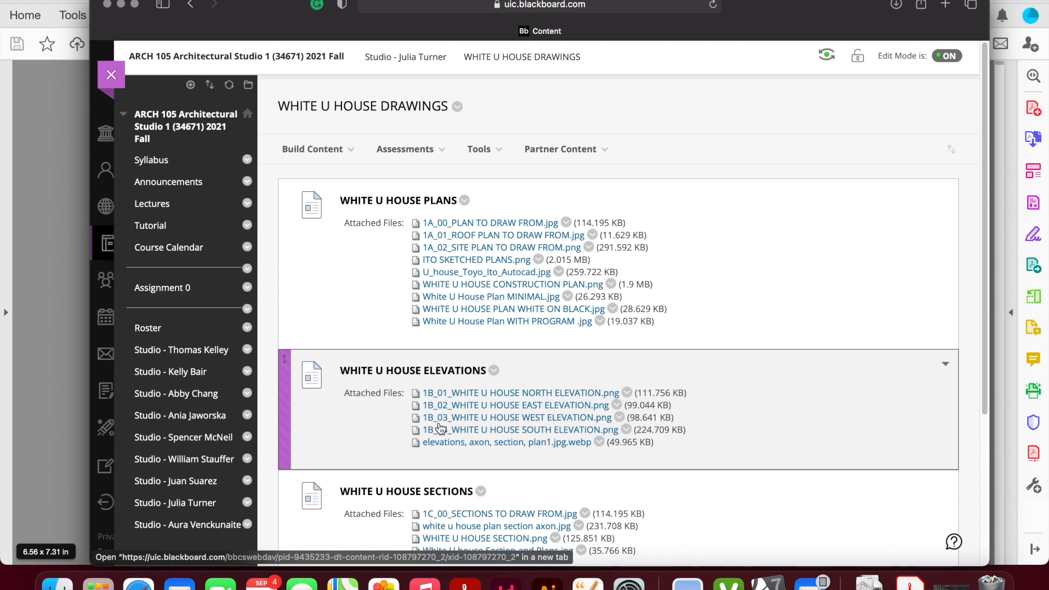
- Switch to the PDF viewer and examine the elevation projection diagram and the scanned sheet of four elevations around a plan
{"action": "left_click", "coordinate": [62, 236]}
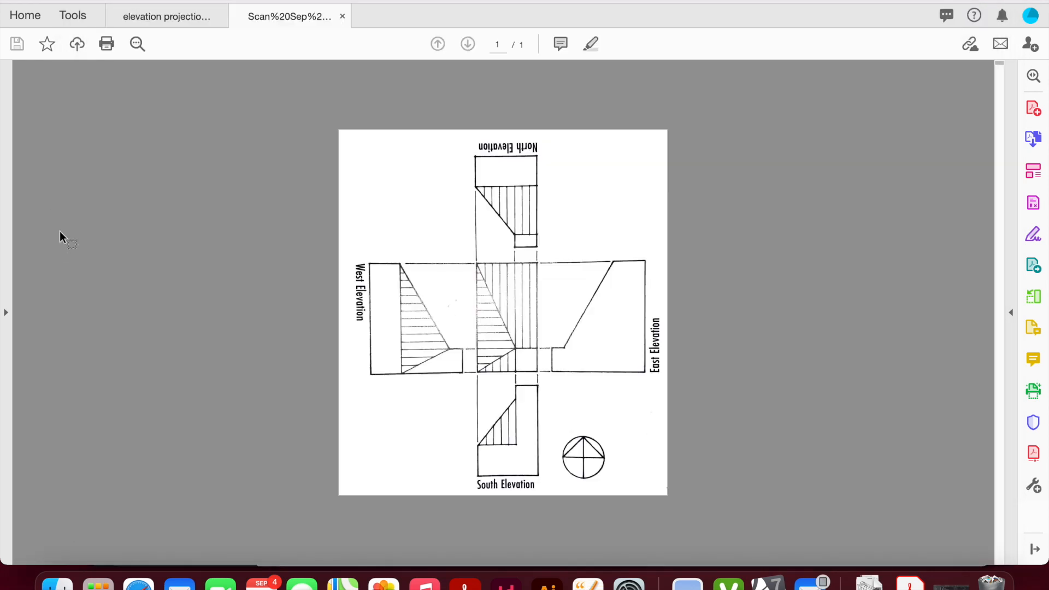
{"action": "left_click", "coordinate": [158, 15]}
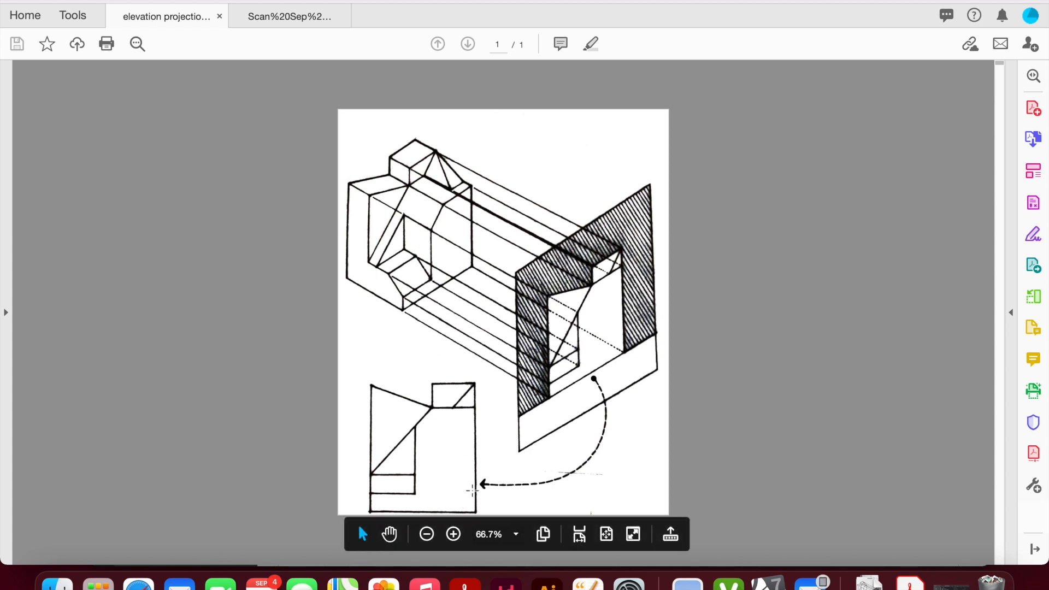
{"action": "left_click", "coordinate": [290, 16]}
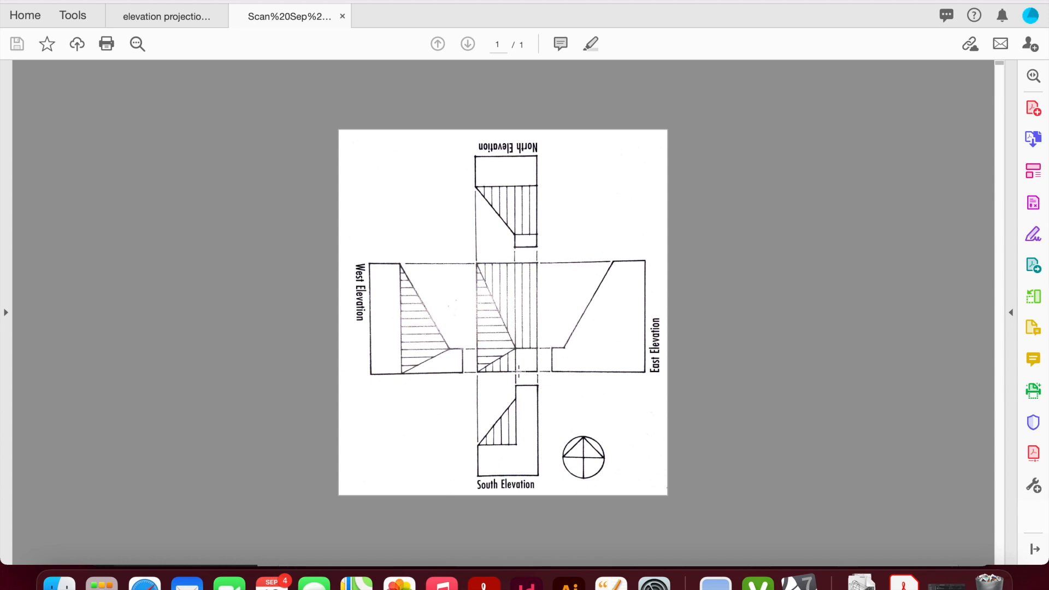
- Switch to Rhino and duplicate the open 1A template file
{"action": "key", "text": "ctrl+Right"}
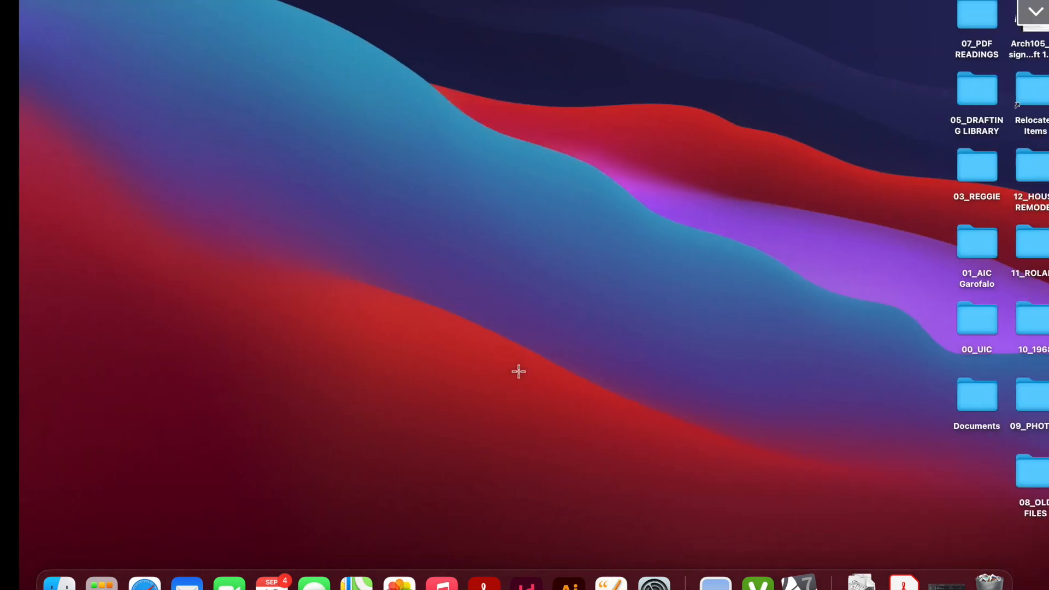
{"action": "key", "text": "ctrl+Right"}
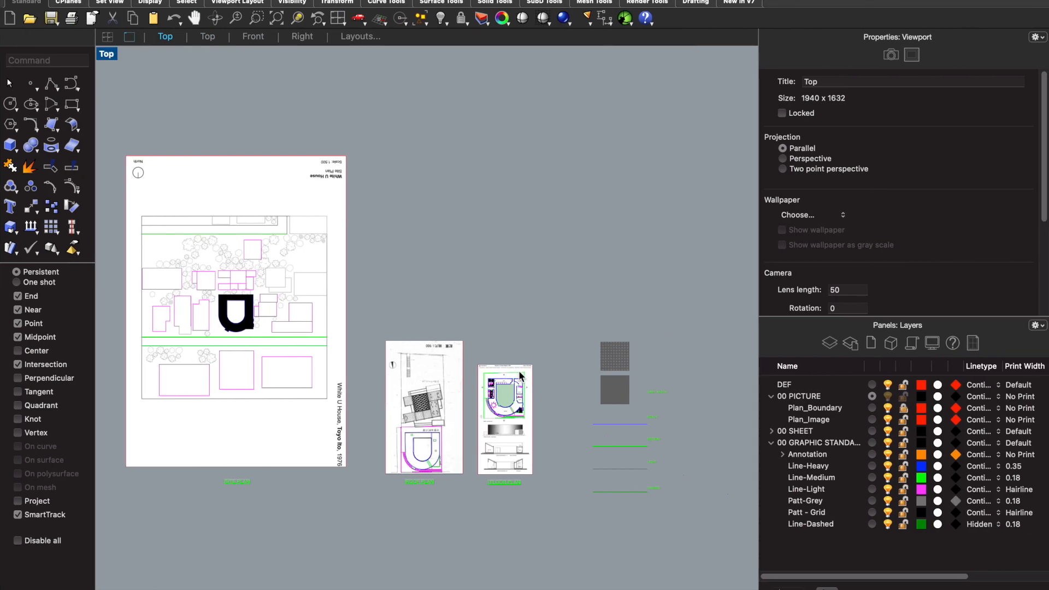
{"action": "mouse_move", "coordinate": [164, 1]}
{"action": "scroll", "coordinate": [508, 403], "scroll_direction": "up", "scroll_amount": 5}
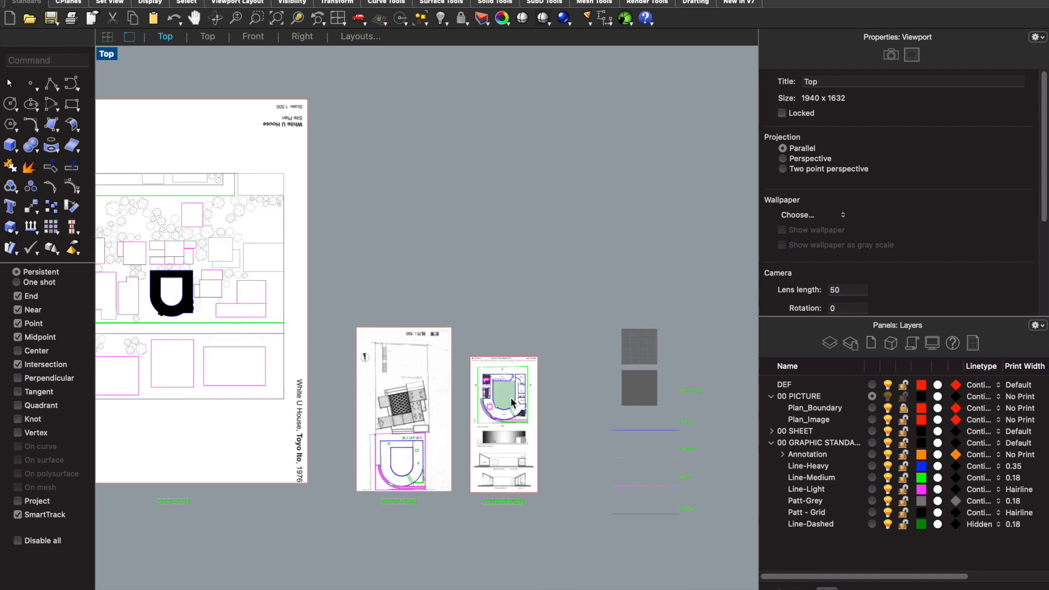
{"action": "scroll", "coordinate": [512, 403], "scroll_direction": "up", "scroll_amount": 5}
{"action": "scroll", "coordinate": [512, 402], "scroll_direction": "down", "scroll_amount": 10}
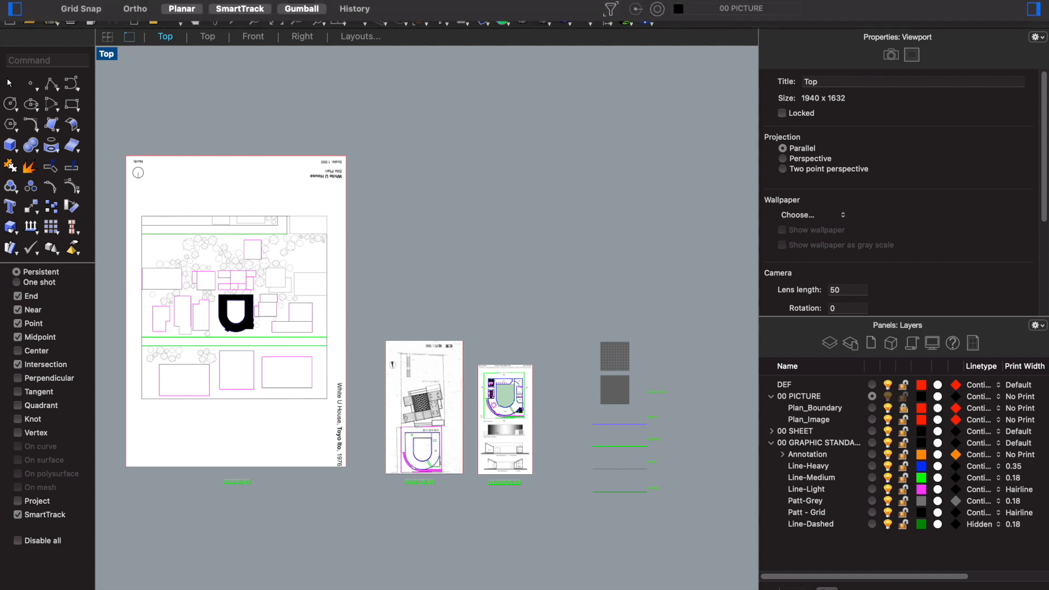
{"action": "left_click", "coordinate": [89, 1]}
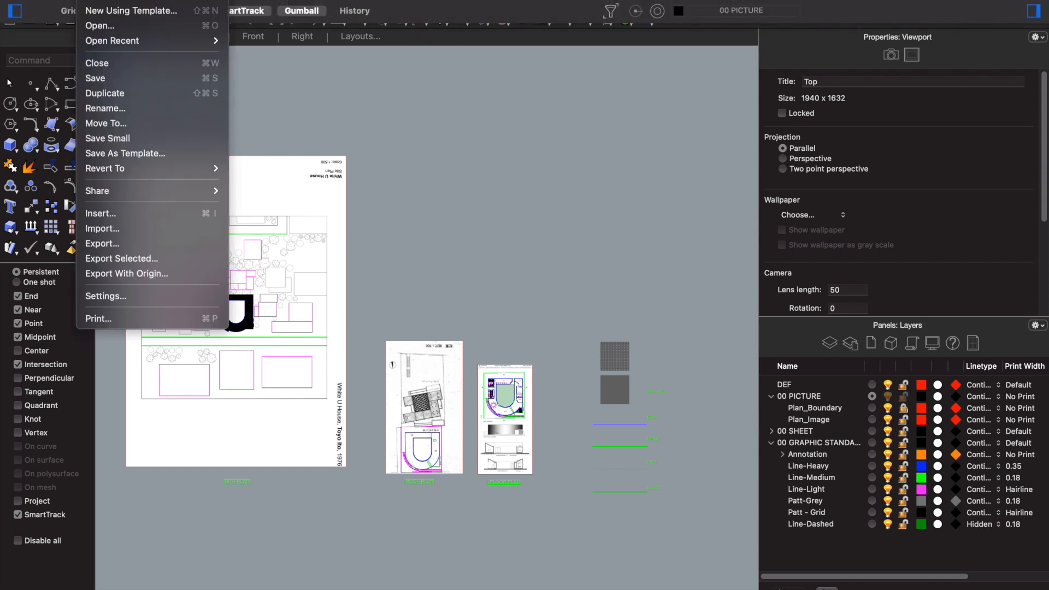
{"action": "left_click", "coordinate": [131, 91]}
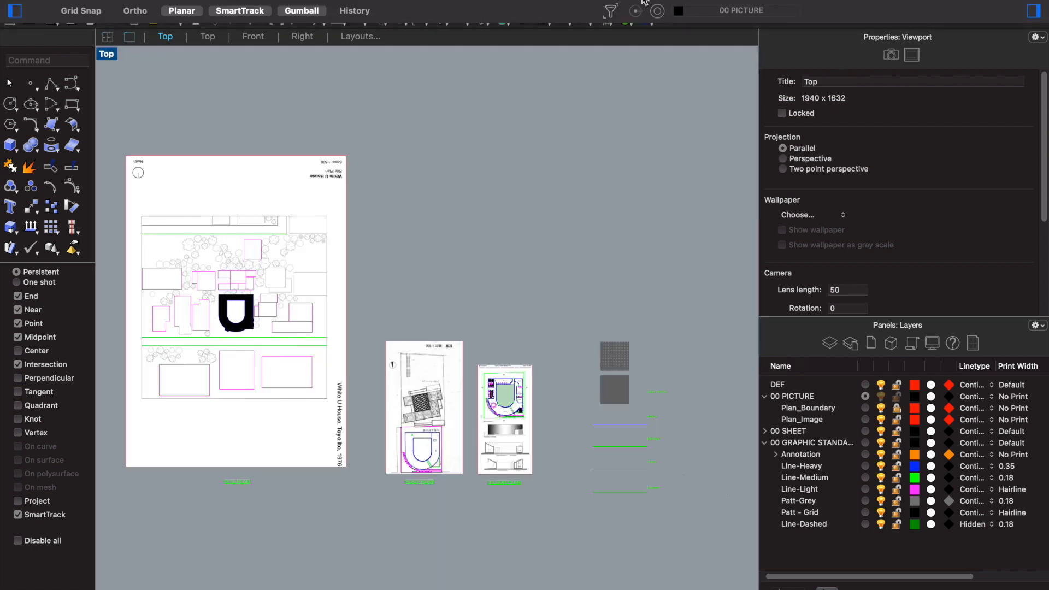
- Rename the duplicated file with the prefix 1B and remove its _duplicate suffix
{"action": "left_click", "coordinate": [645, 3]}
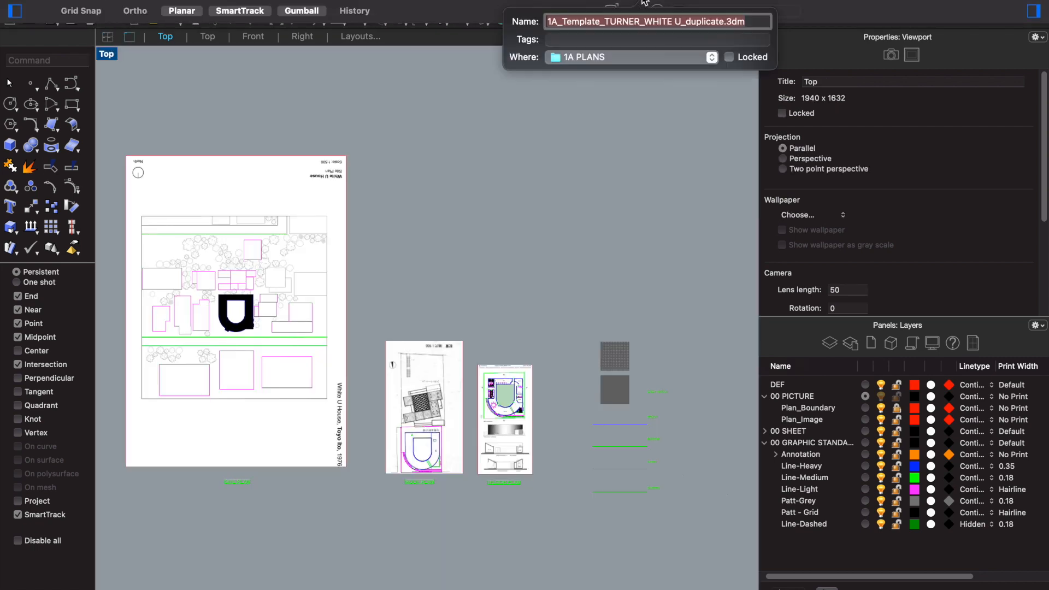
{"action": "left_click", "coordinate": [558, 23]}
{"action": "key", "text": "BackSpace"}
{"action": "type", "text": "b"}
{"action": "key", "text": "BackSpace"}
{"action": "type", "text": "B"}
{"action": "left_click_drag", "start_coordinate": [681, 21], "coordinate": [725, 21]}
{"action": "key", "text": "BackSpace"}
{"action": "key", "text": "Return"}
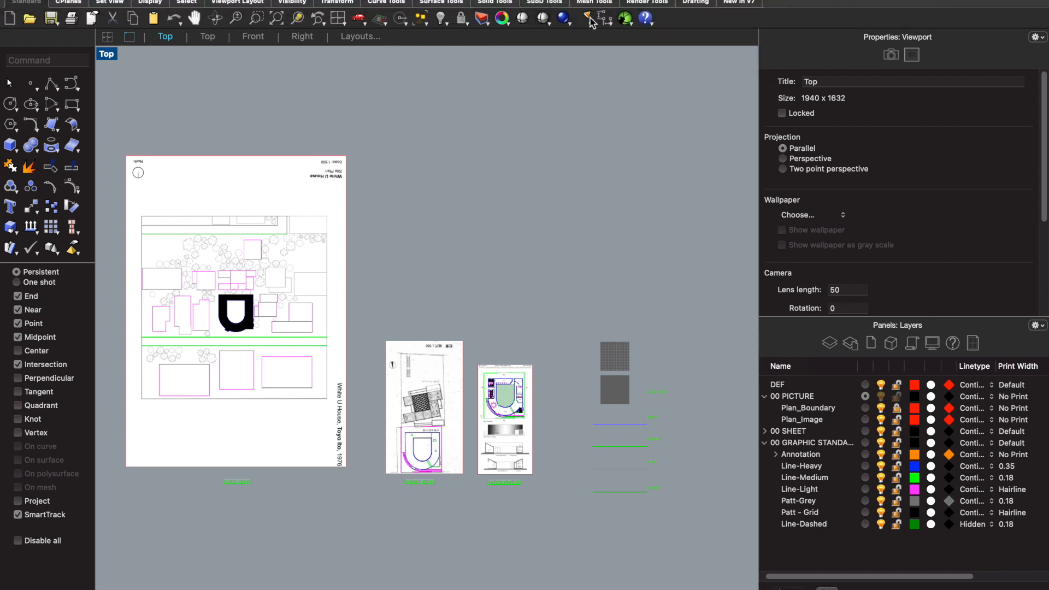
{"action": "left_click", "coordinate": [594, 1]}
{"action": "left_click", "coordinate": [595, 13]}
{"action": "mouse_move", "coordinate": [516, 3]}
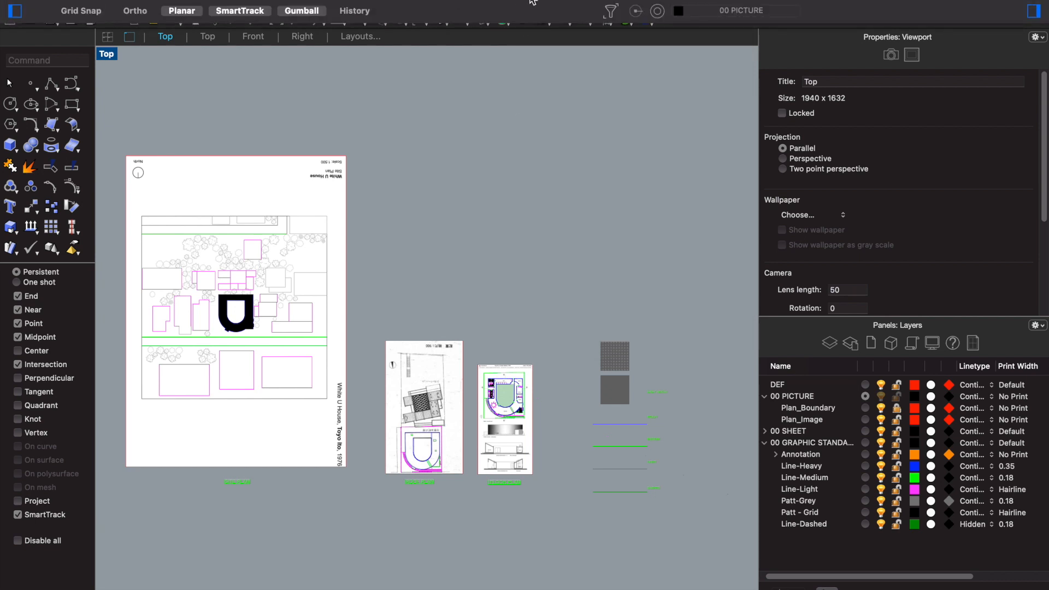
- Copy the U-House ground floor plan sheet with its linework and label to the empty area below the original sheets
{"action": "scroll", "coordinate": [535, 333], "scroll_direction": "down", "scroll_amount": 2}
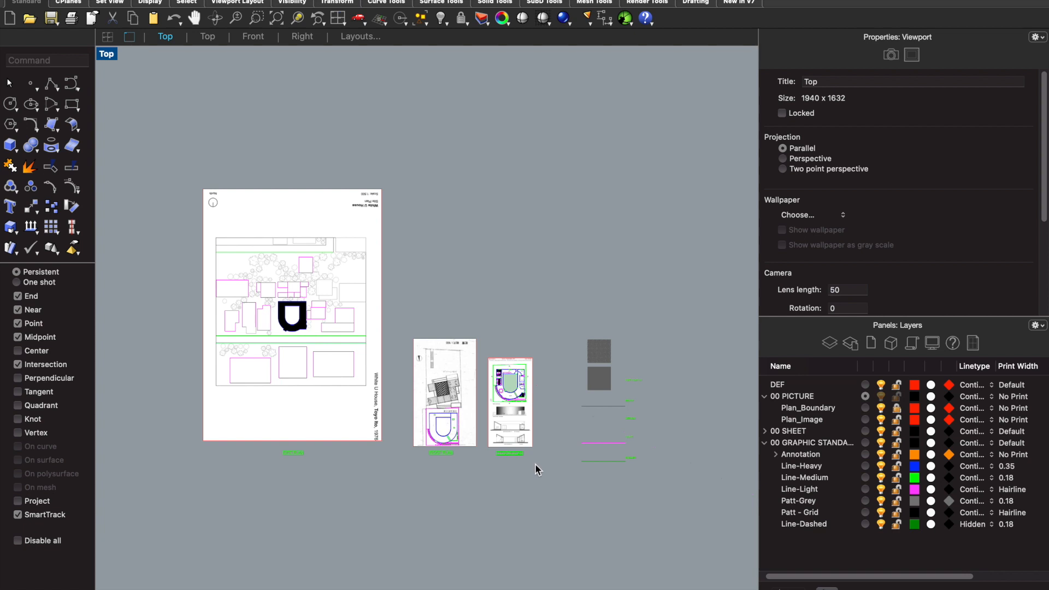
{"action": "left_click_drag", "start_coordinate": [536, 467], "coordinate": [488, 348]}
{"action": "type", "text": "Copy"}
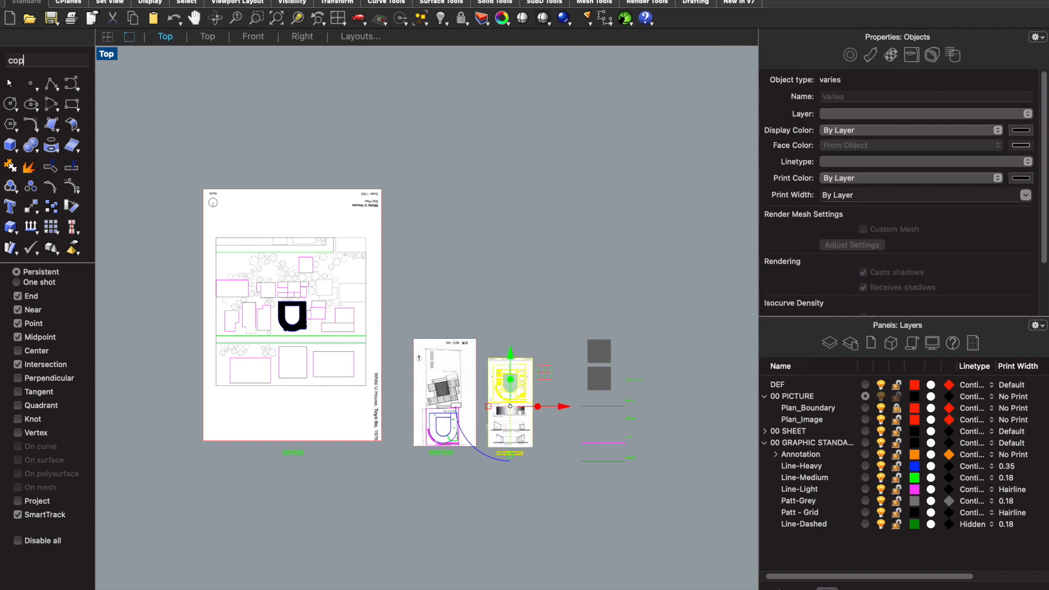
{"action": "key", "text": "Return"}
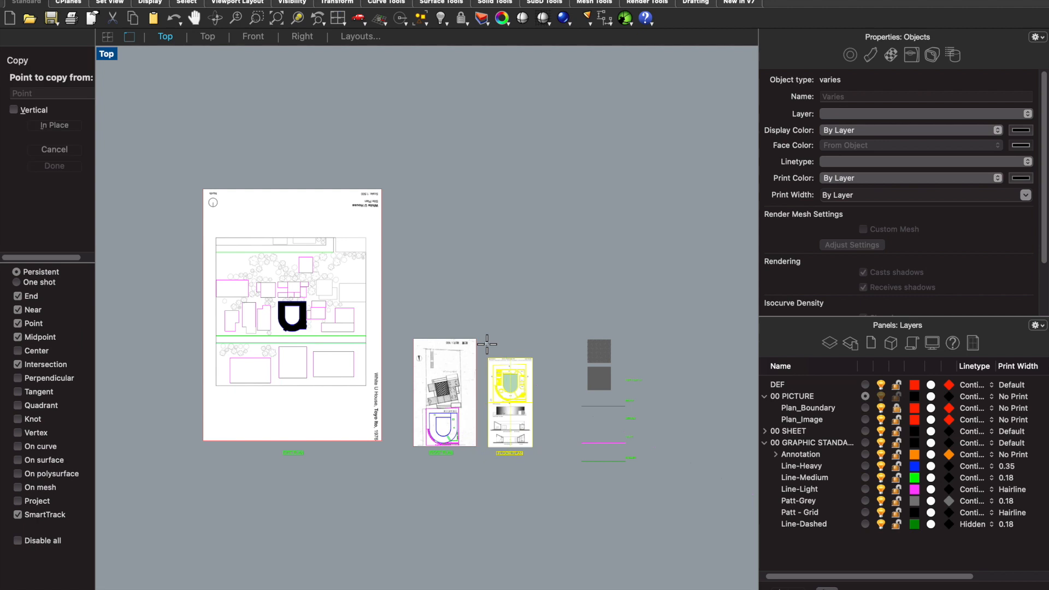
{"action": "scroll", "coordinate": [532, 357], "scroll_direction": "down", "scroll_amount": 3}
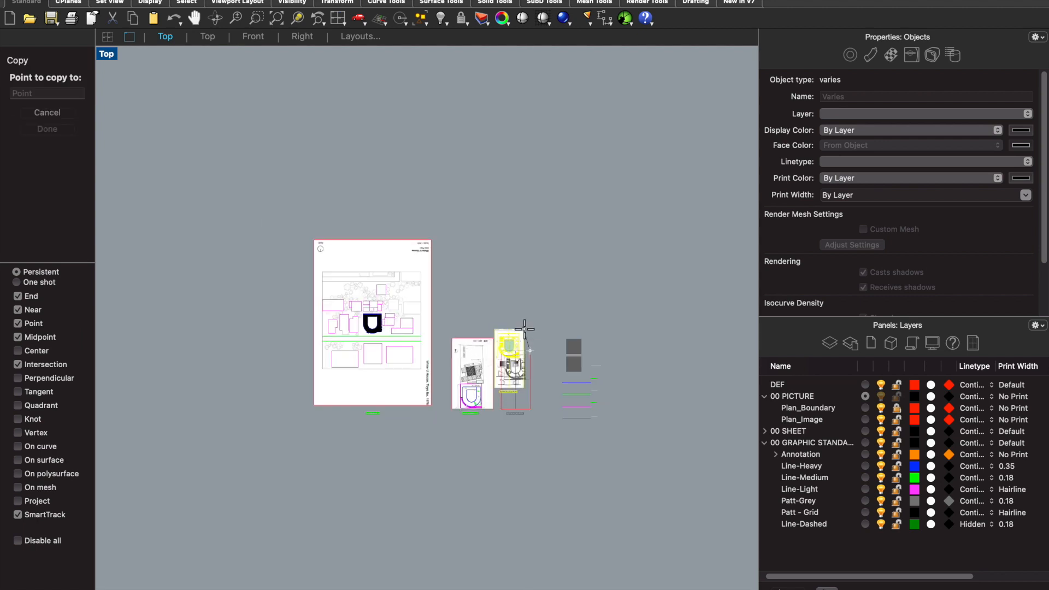
{"action": "scroll", "coordinate": [504, 461], "scroll_direction": "up", "scroll_amount": 2}
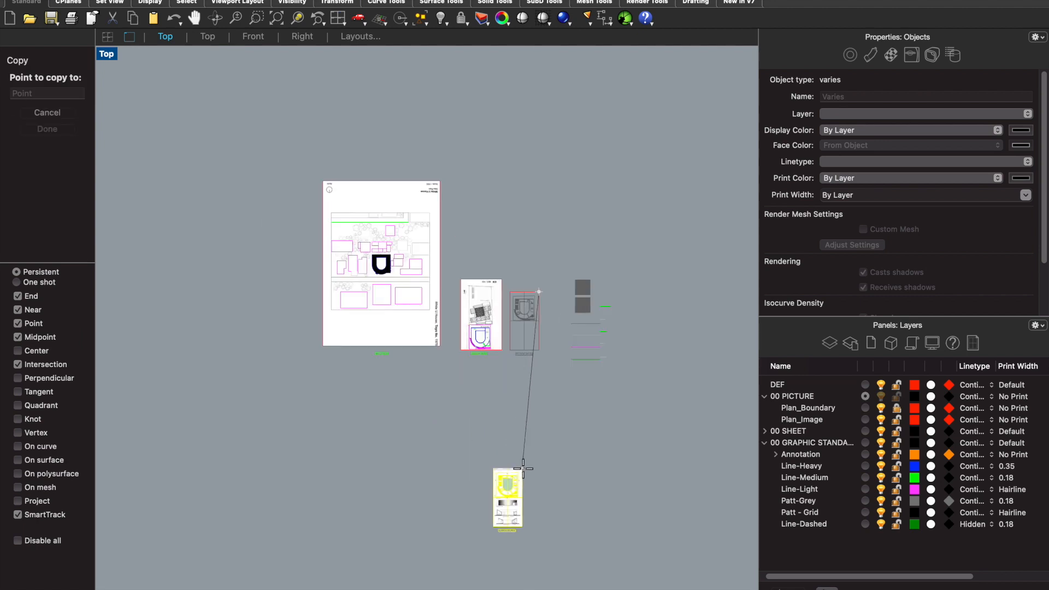
{"action": "left_click", "coordinate": [529, 463]}
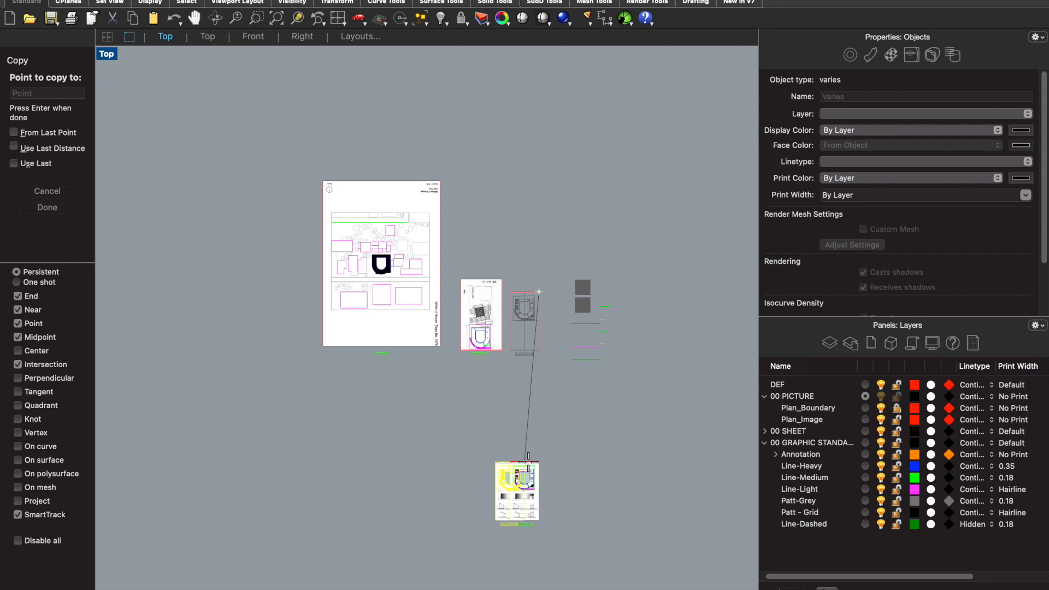
{"action": "key", "text": "Return"}
- Hide the Plan_Image layer so only the linework of the copied plan shows
{"action": "scroll", "coordinate": [571, 358], "scroll_direction": "down", "scroll_amount": 2}
{"action": "scroll", "coordinate": [553, 447], "scroll_direction": "up", "scroll_amount": 2}
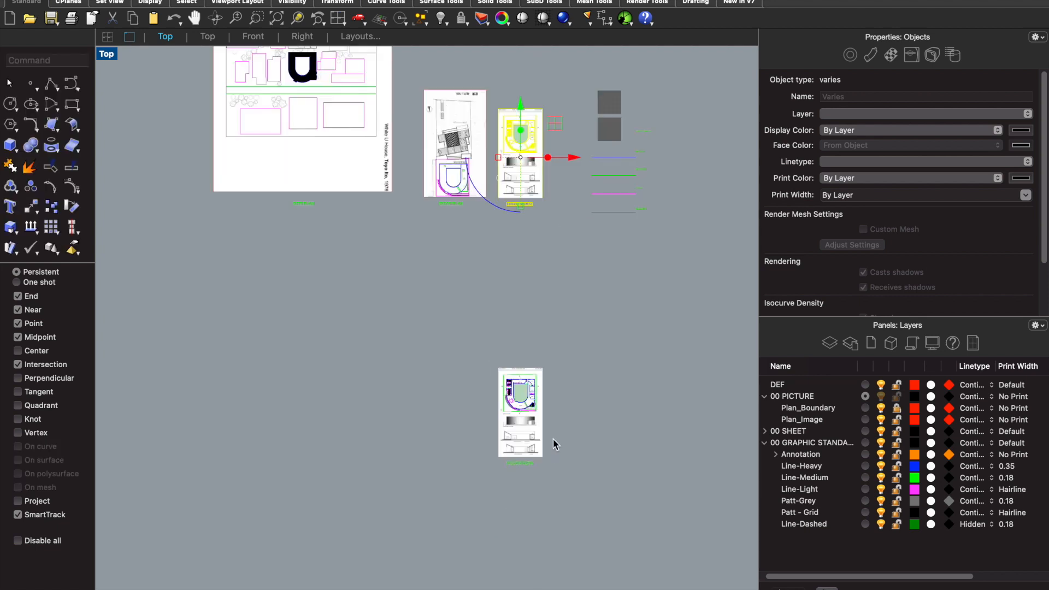
{"action": "scroll", "coordinate": [537, 405], "scroll_direction": "up", "scroll_amount": 4}
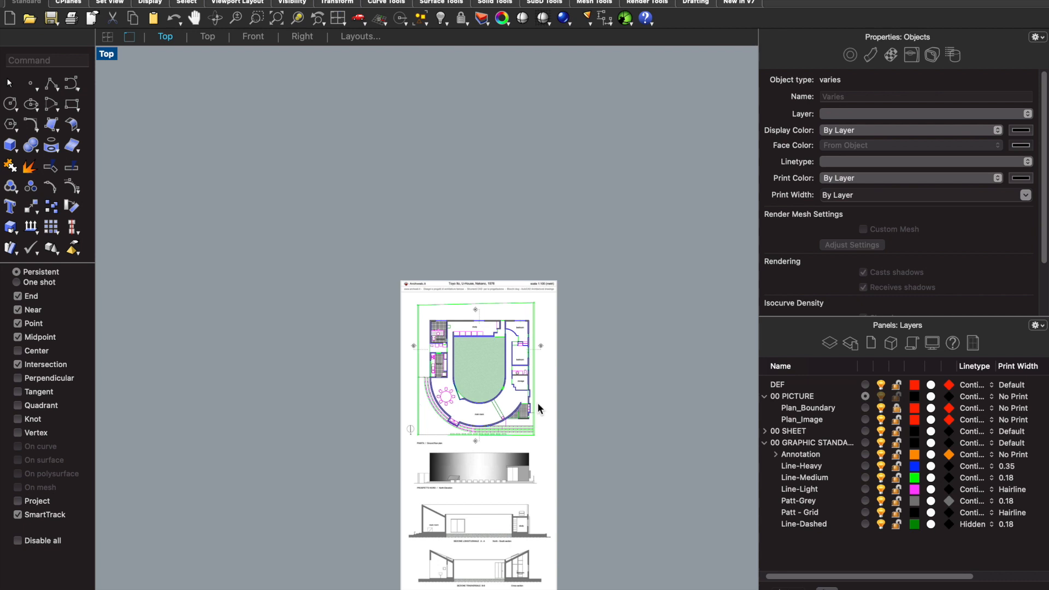
{"action": "scroll", "coordinate": [504, 331], "scroll_direction": "up", "scroll_amount": 5}
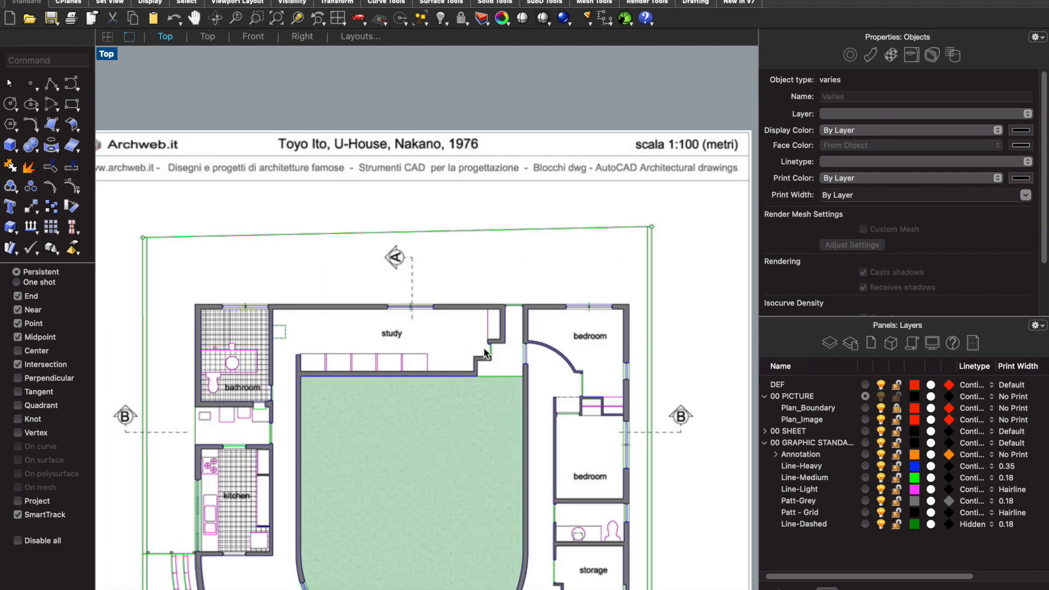
{"action": "scroll", "coordinate": [491, 343], "scroll_direction": "down", "scroll_amount": 5}
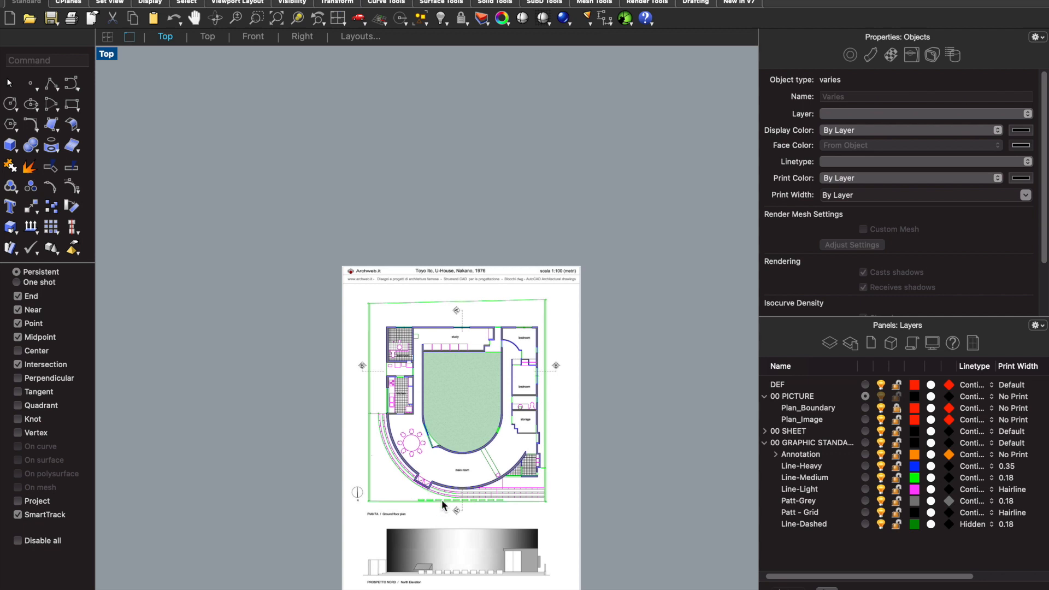
{"action": "scroll", "coordinate": [480, 330], "scroll_direction": "down", "scroll_amount": 4}
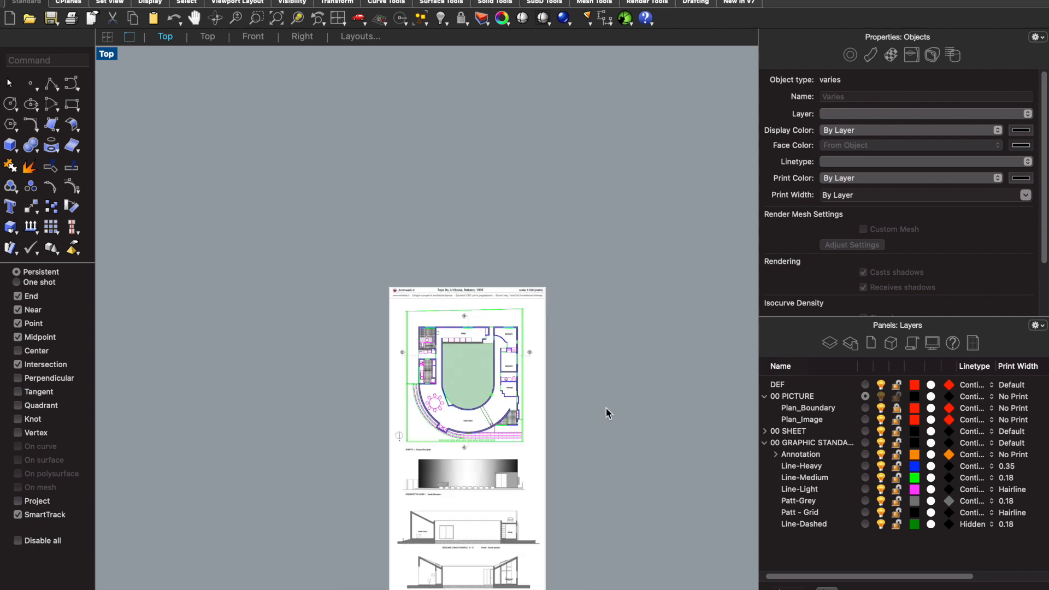
{"action": "left_click", "coordinate": [881, 419]}
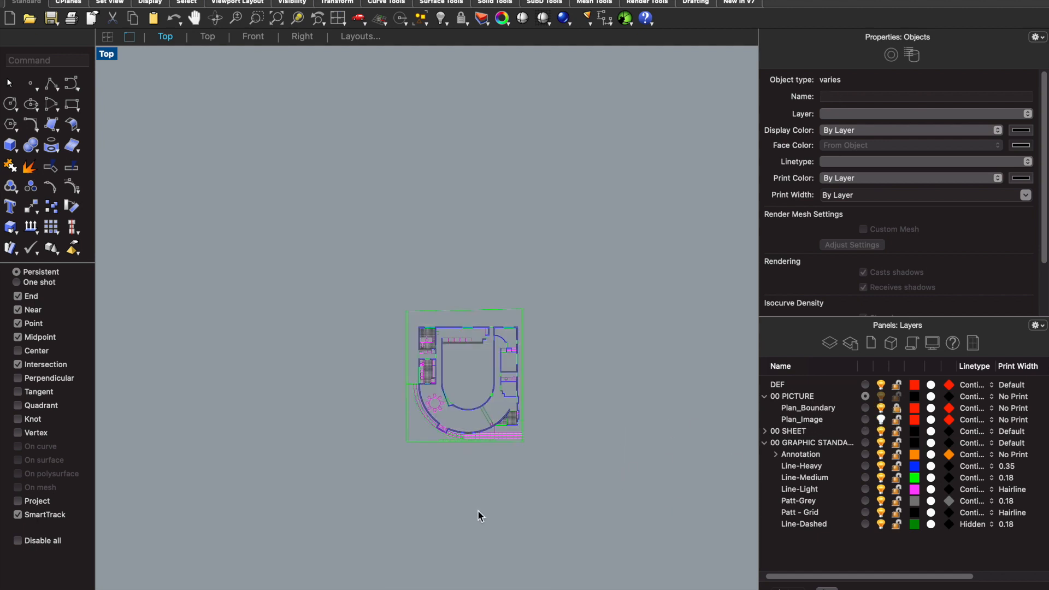
- Add a sublayer named Elev_Images under 00 PICTURE and make it the current layer
{"action": "left_click", "coordinate": [809, 395]}
{"action": "right_click", "coordinate": [811, 397]}
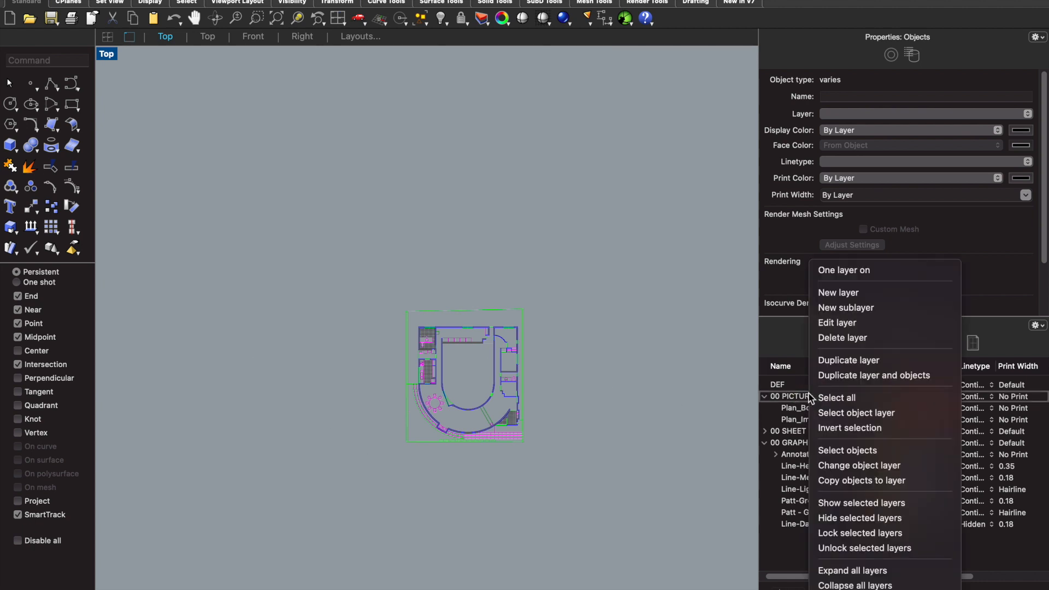
{"action": "left_click", "coordinate": [847, 312]}
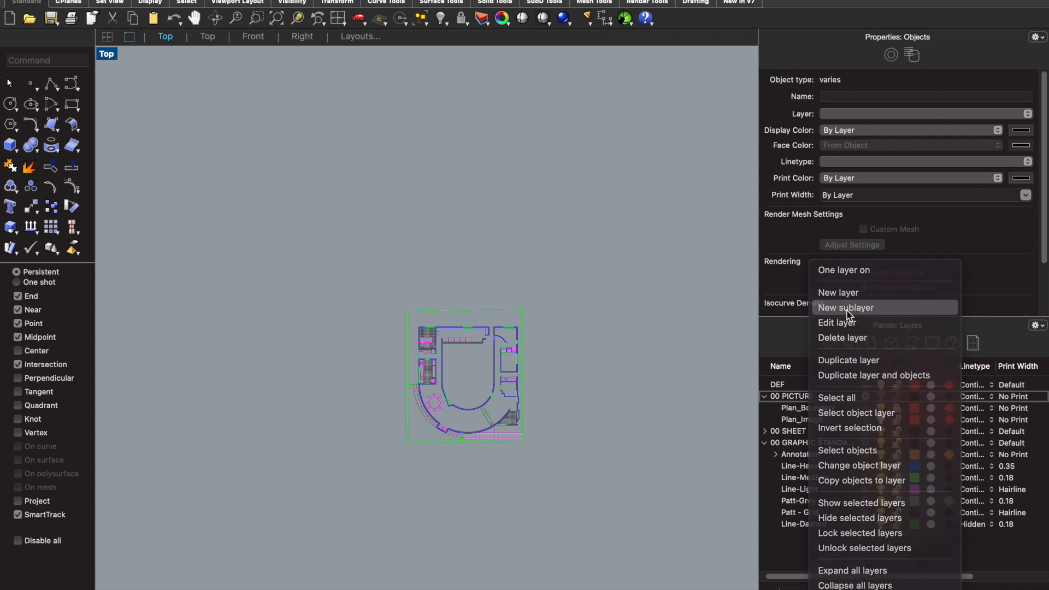
{"action": "type", "text": "Elev_I"}
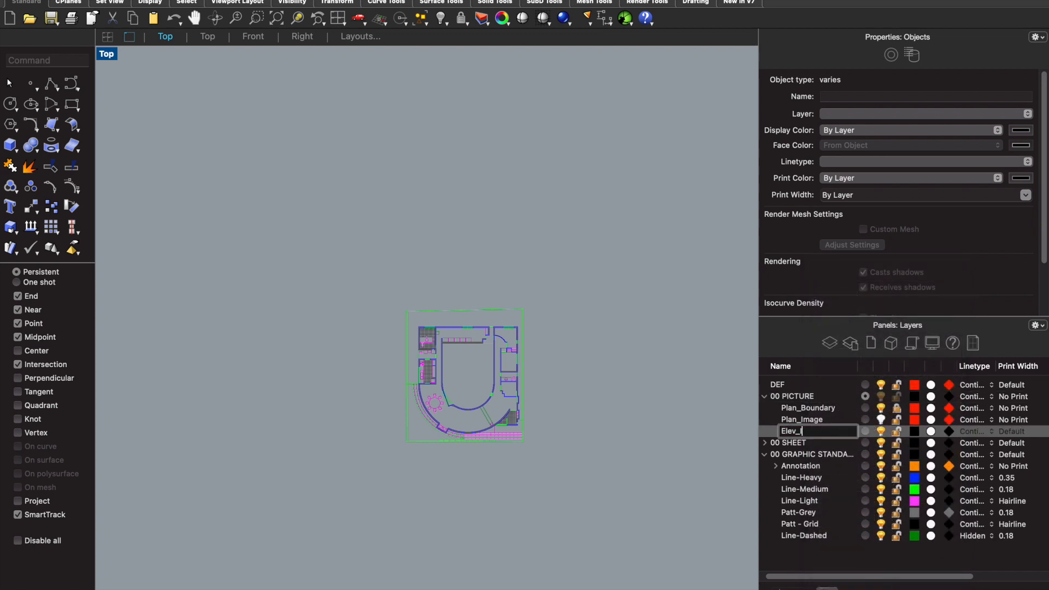
{"action": "type", "text": "mages"}
{"action": "left_click", "coordinate": [554, 365]}
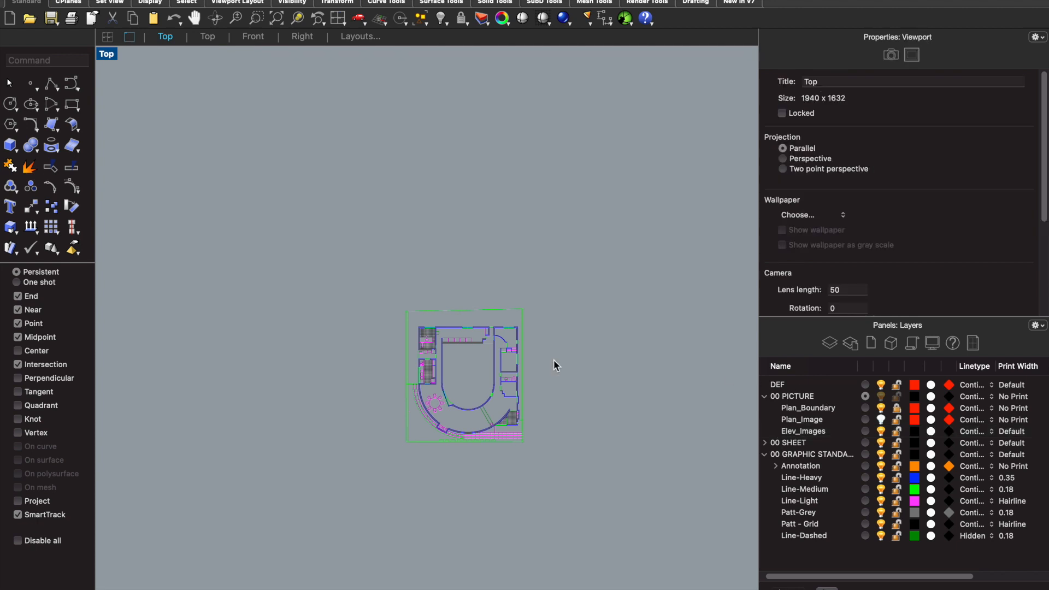
{"action": "left_click", "coordinate": [865, 431]}
- Insert the picture 1B_01_WHITE U HOUSE NORTH ELEVATION from the White U House elevation folder near the lower edge of the plan
{"action": "type", "text": "P"}
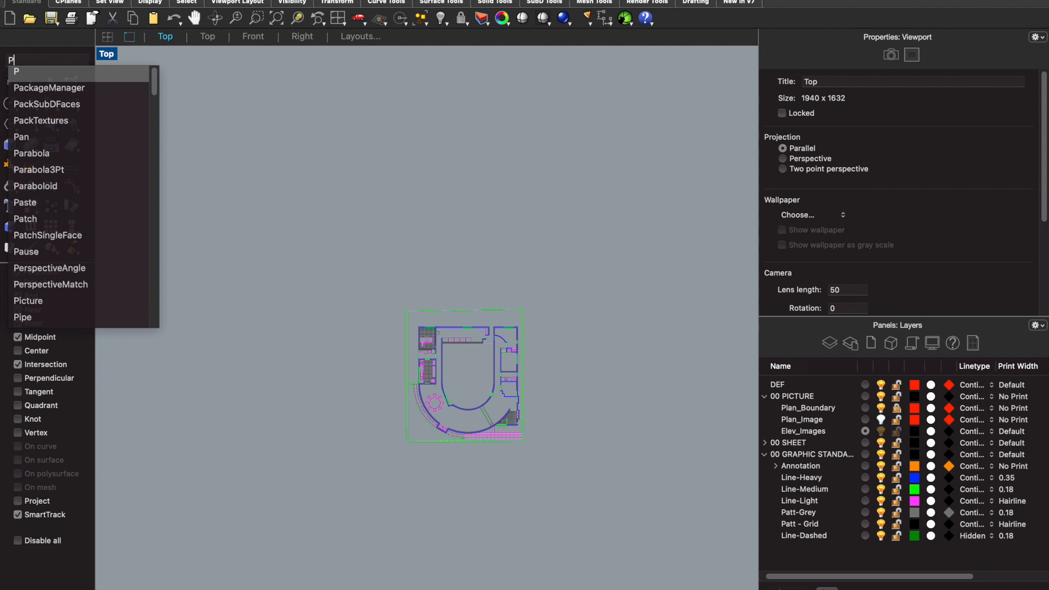
{"action": "type", "text": "icture"}
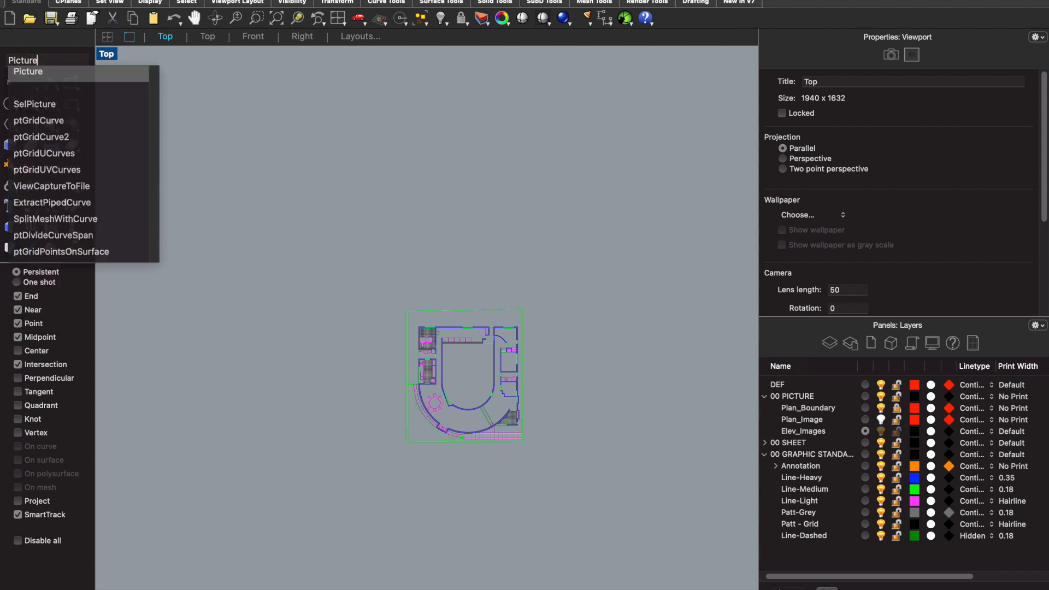
{"action": "key", "text": "Return"}
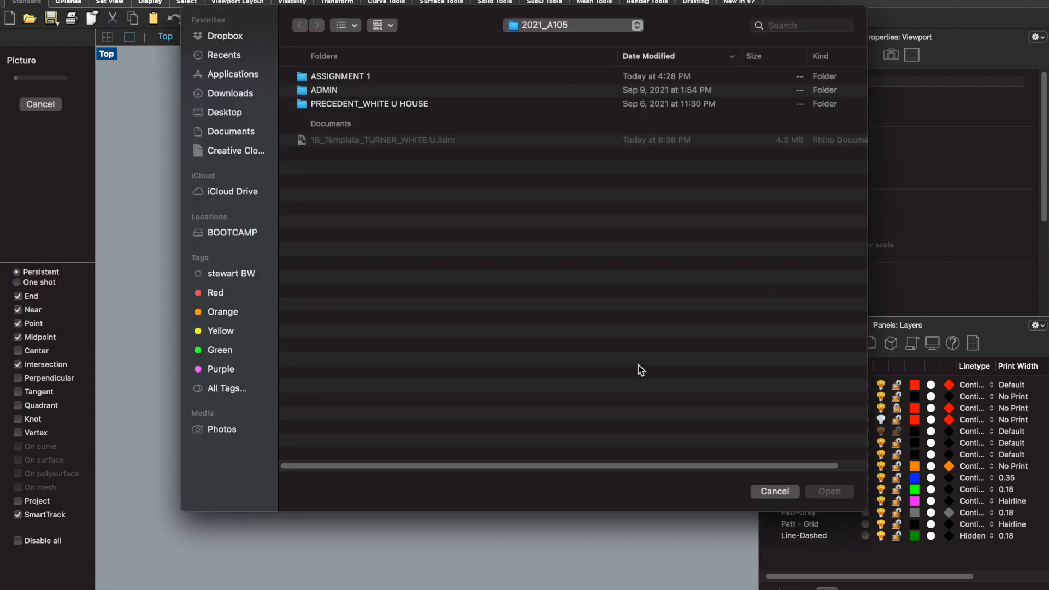
{"action": "double_click", "coordinate": [420, 104]}
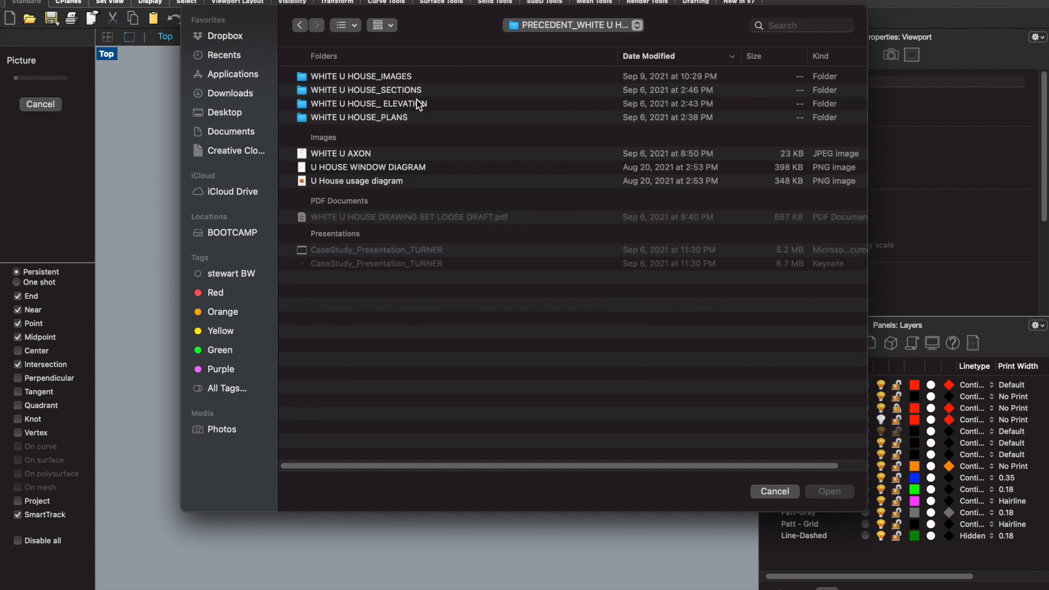
{"action": "double_click", "coordinate": [405, 104]}
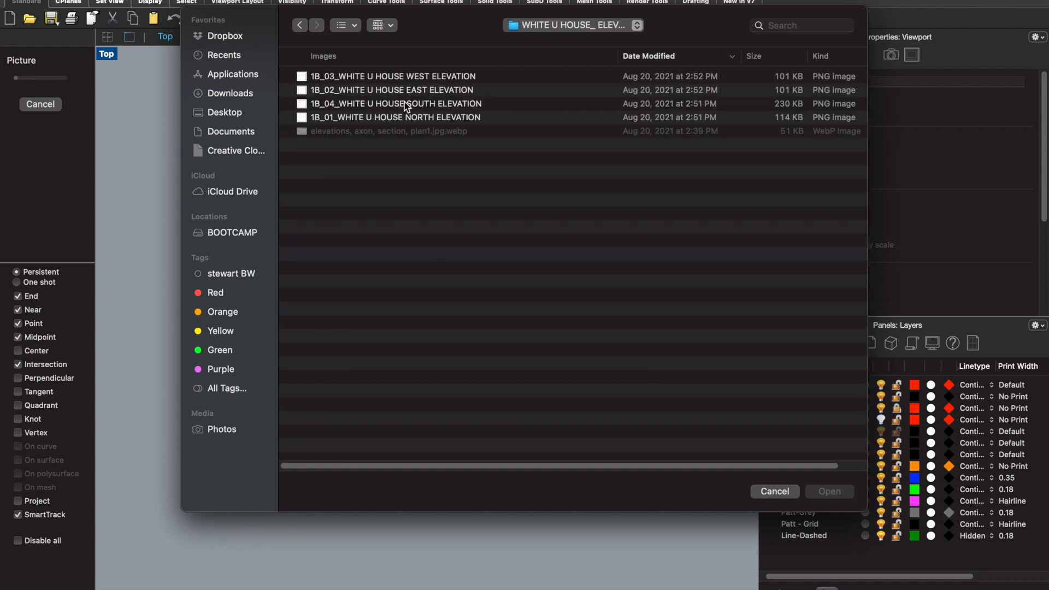
{"action": "left_click", "coordinate": [414, 77]}
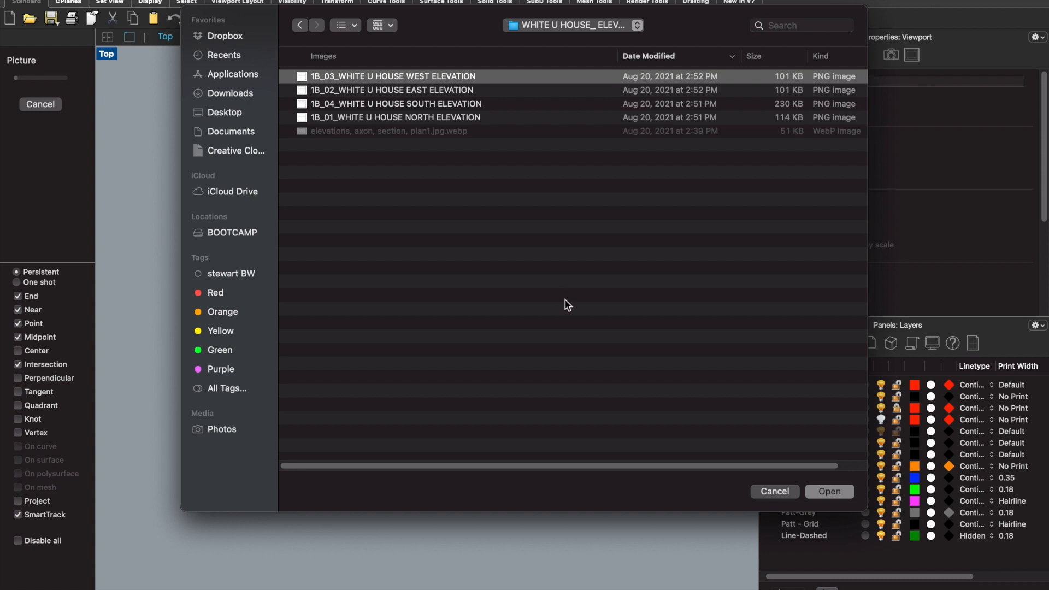
{"action": "left_click", "coordinate": [436, 118]}
{"action": "left_click", "coordinate": [842, 492]}
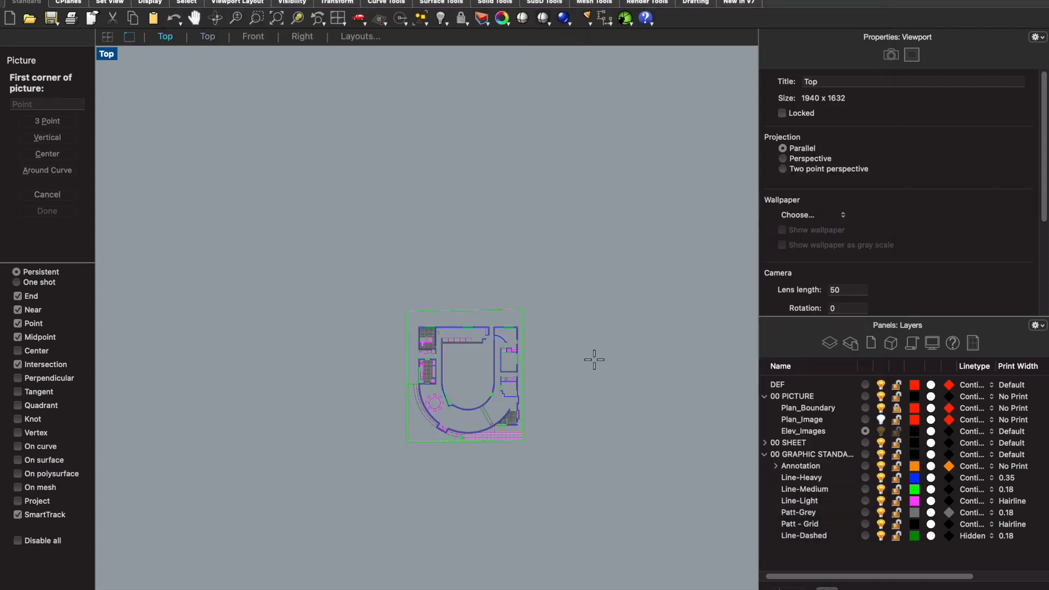
{"action": "left_click", "coordinate": [404, 529]}
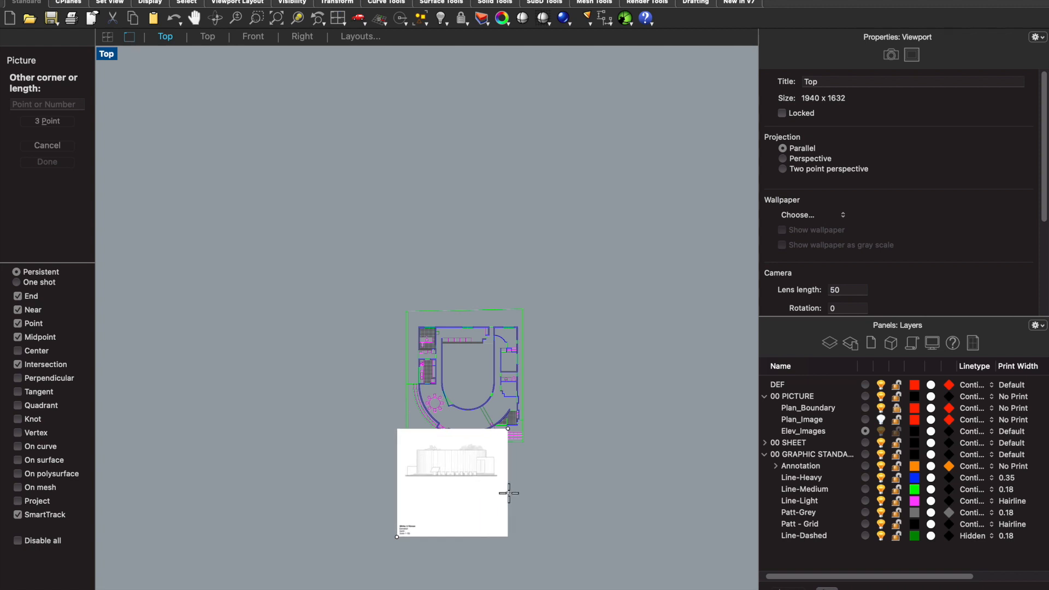
{"action": "left_click", "coordinate": [515, 492]}
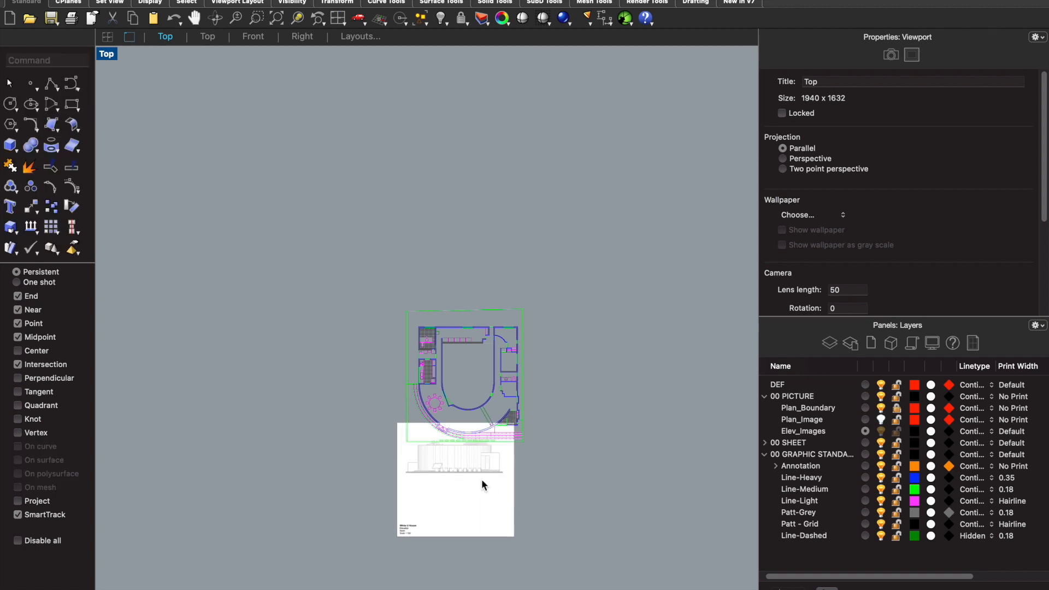
- Move the north elevation image directly below the plan, aligned with the sides of the plan boundary
{"action": "left_click", "coordinate": [479, 480]}
{"action": "left_click_drag", "start_coordinate": [456, 438], "coordinate": [514, 528]}
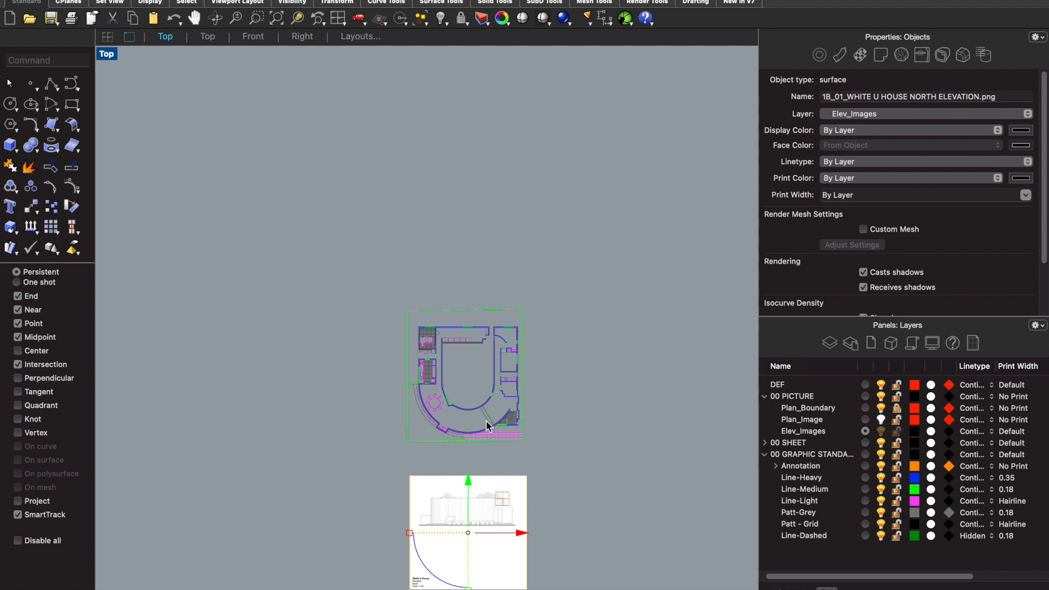
{"action": "scroll", "coordinate": [494, 431], "scroll_direction": "up", "scroll_amount": 3}
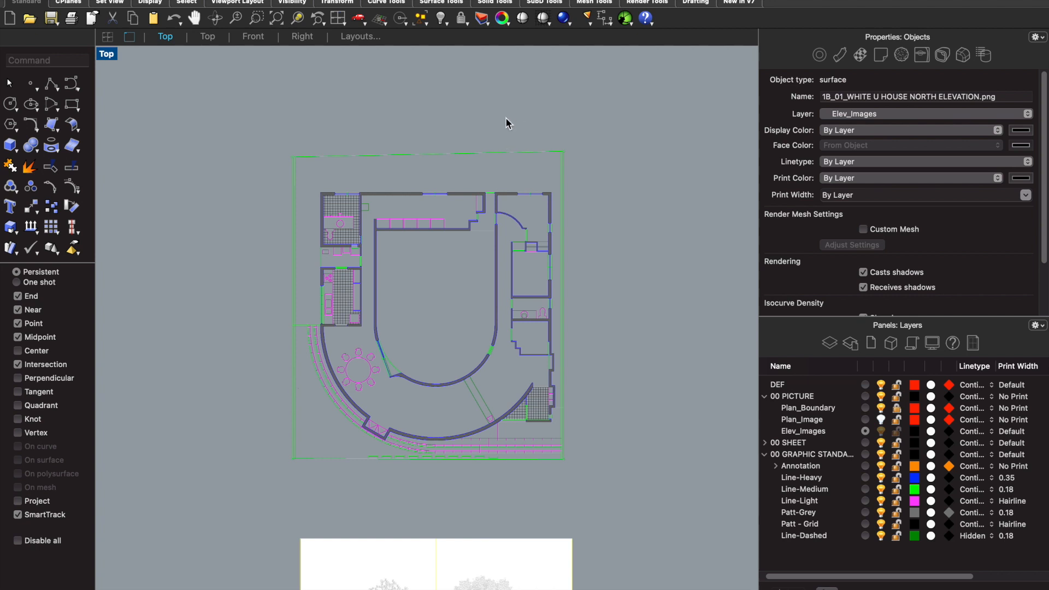
{"action": "scroll", "coordinate": [611, 206], "scroll_direction": "down", "scroll_amount": 2}
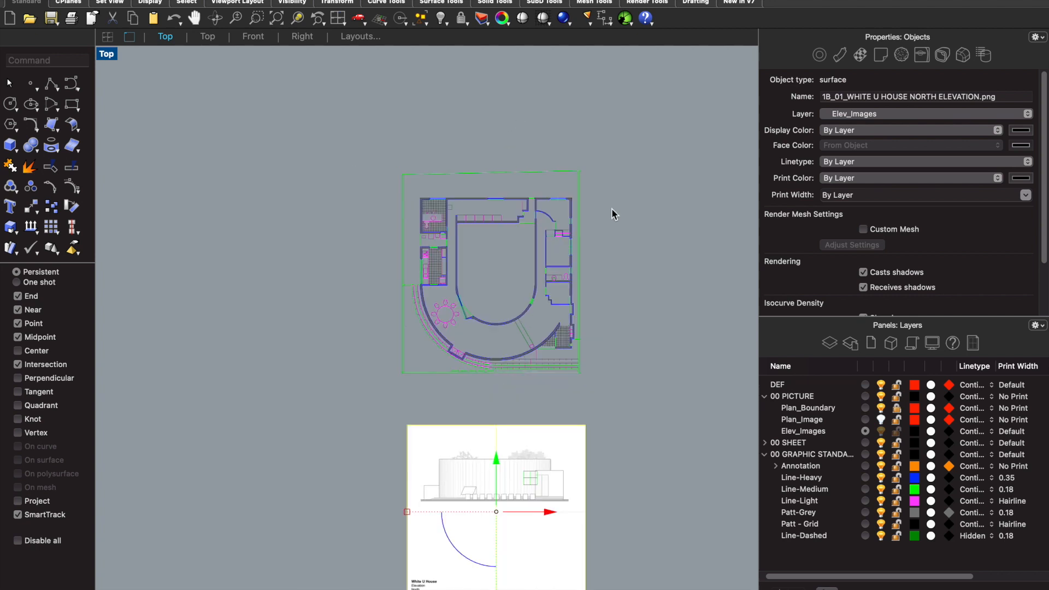
{"action": "scroll", "coordinate": [482, 430], "scroll_direction": "down", "scroll_amount": 2}
{"action": "scroll", "coordinate": [501, 481], "scroll_direction": "up", "scroll_amount": 2}
{"action": "left_click_drag", "start_coordinate": [531, 457], "coordinate": [525, 457]}
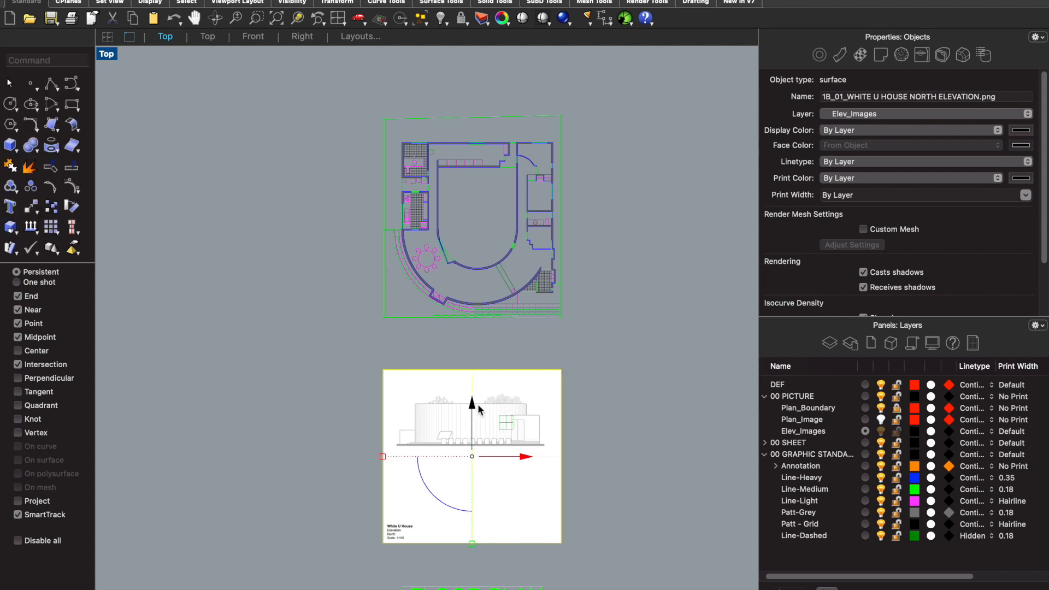
{"action": "left_click_drag", "start_coordinate": [480, 410], "coordinate": [478, 401]}
{"action": "scroll", "coordinate": [421, 517], "scroll_direction": "up", "scroll_amount": 3}
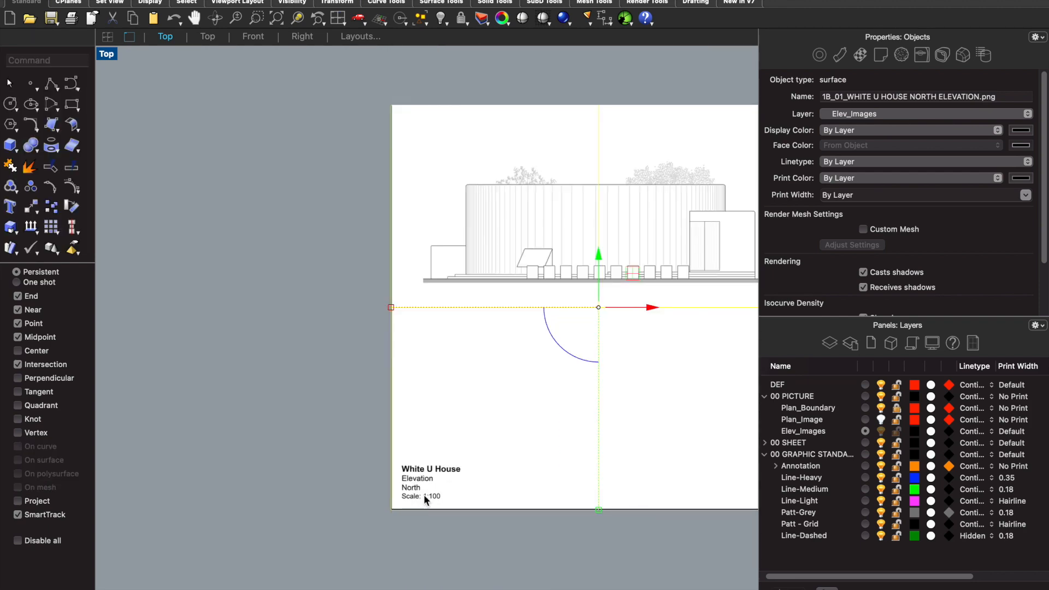
{"action": "scroll", "coordinate": [426, 500], "scroll_direction": "down", "scroll_amount": 4}
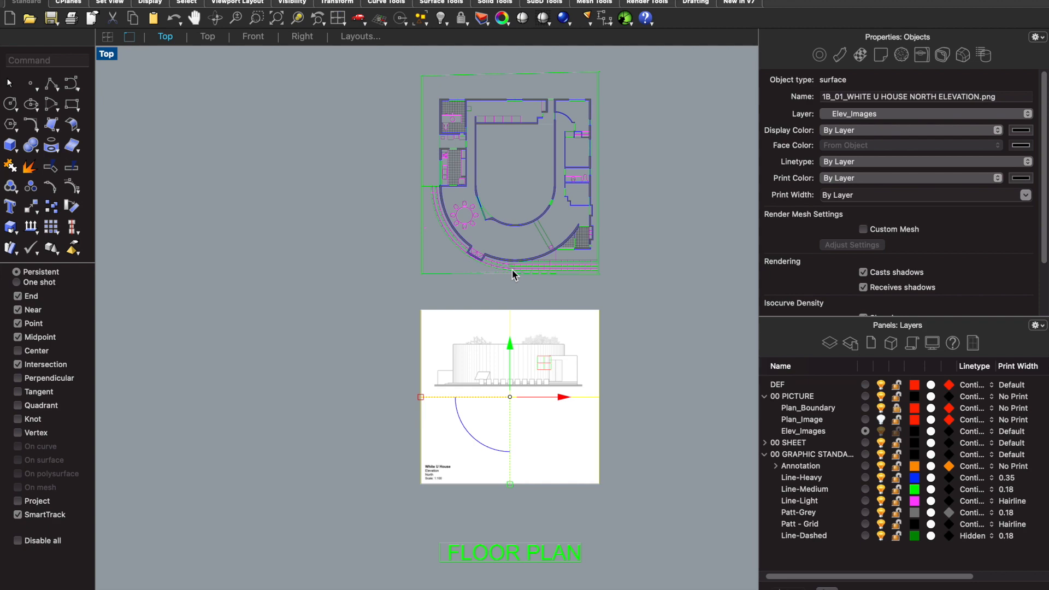
- Insert the picture 1B_02_WHITE U HOUSE EAST ELEVATION in the empty area to the left of the plan
{"action": "scroll", "coordinate": [512, 269], "scroll_direction": "down", "scroll_amount": 2}
{"action": "type", "text": "picture"}
{"action": "key", "text": "Return"}
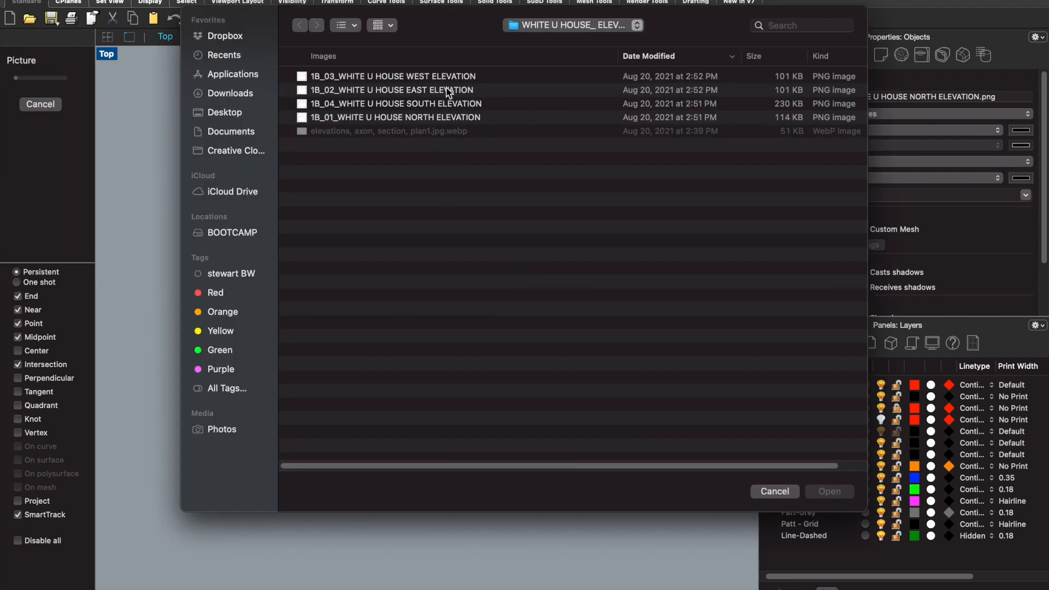
{"action": "left_click", "coordinate": [448, 90]}
{"action": "left_click", "coordinate": [833, 492]}
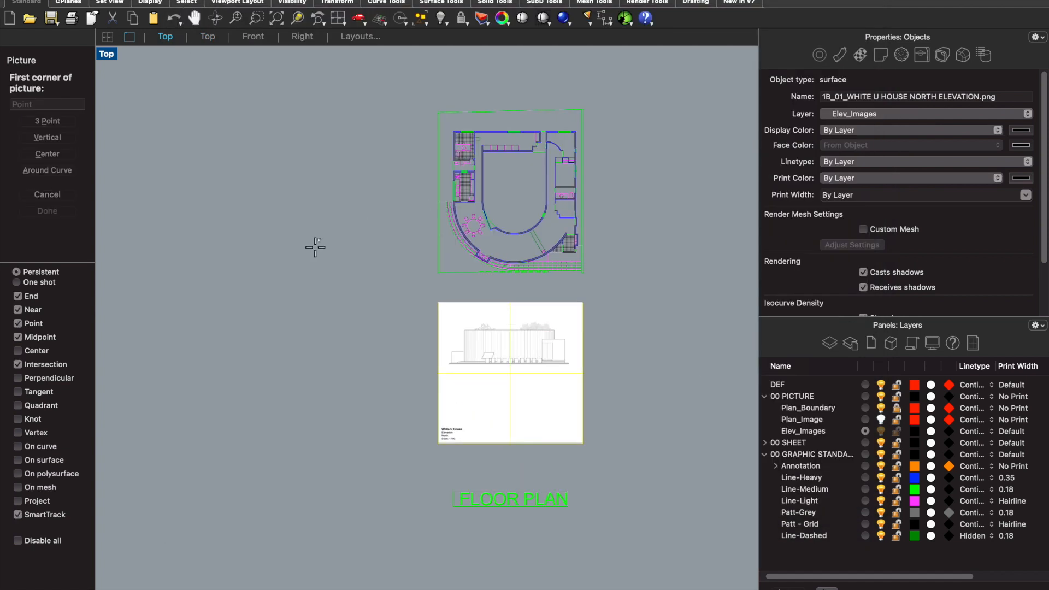
{"action": "left_click", "coordinate": [246, 261]}
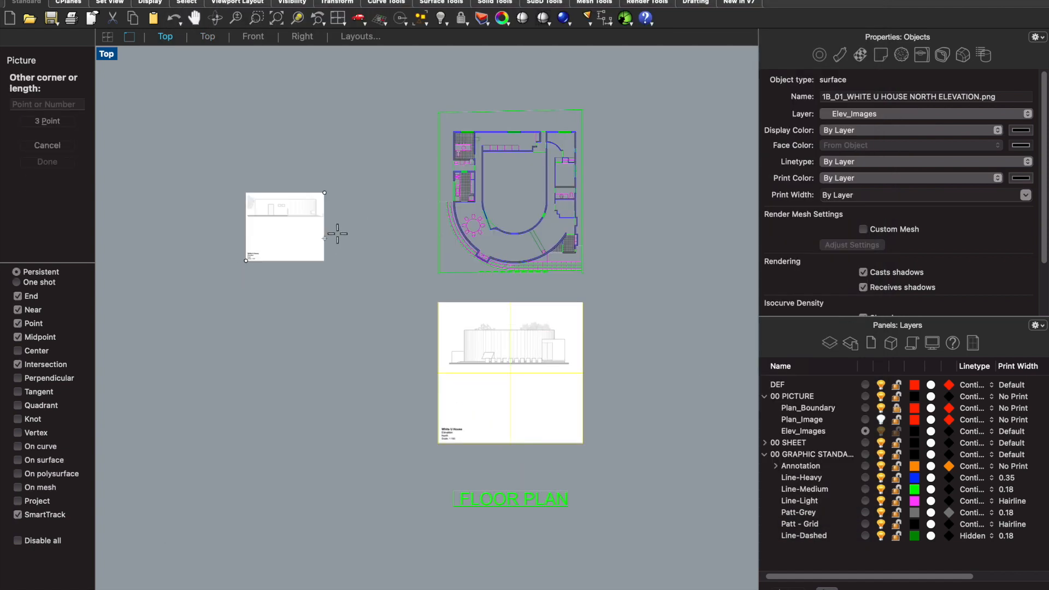
{"action": "left_click", "coordinate": [390, 206]}
- Insert the picture 1B_04_WHITE U HOUSE SOUTH ELEVATION in the empty area above the plan
{"action": "scroll", "coordinate": [390, 206], "scroll_direction": "down", "scroll_amount": 8}
{"action": "scroll", "coordinate": [465, 98], "scroll_direction": "up", "scroll_amount": 6}
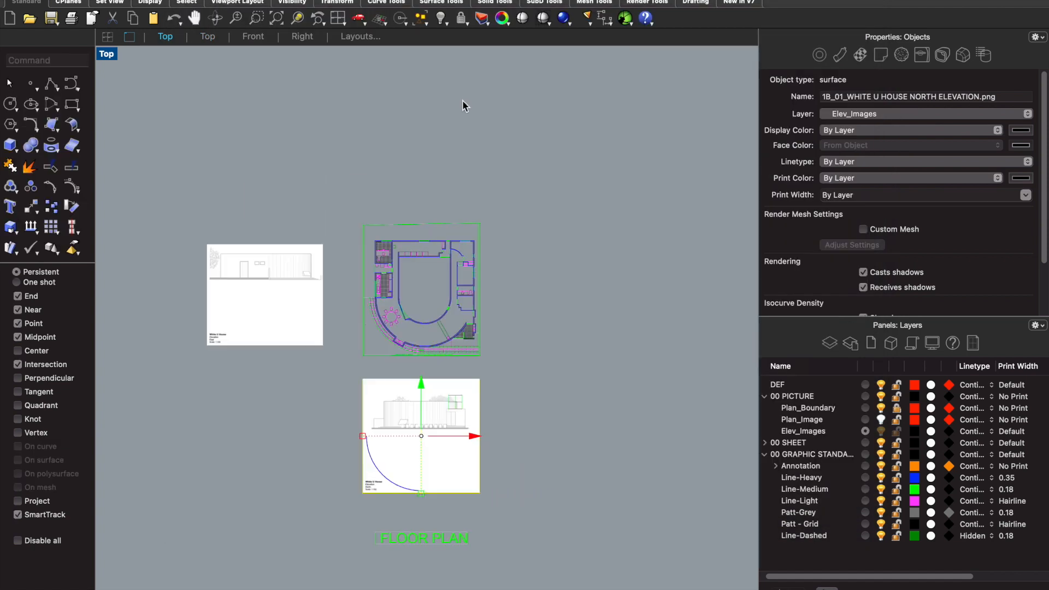
{"action": "right_click", "coordinate": [463, 100]}
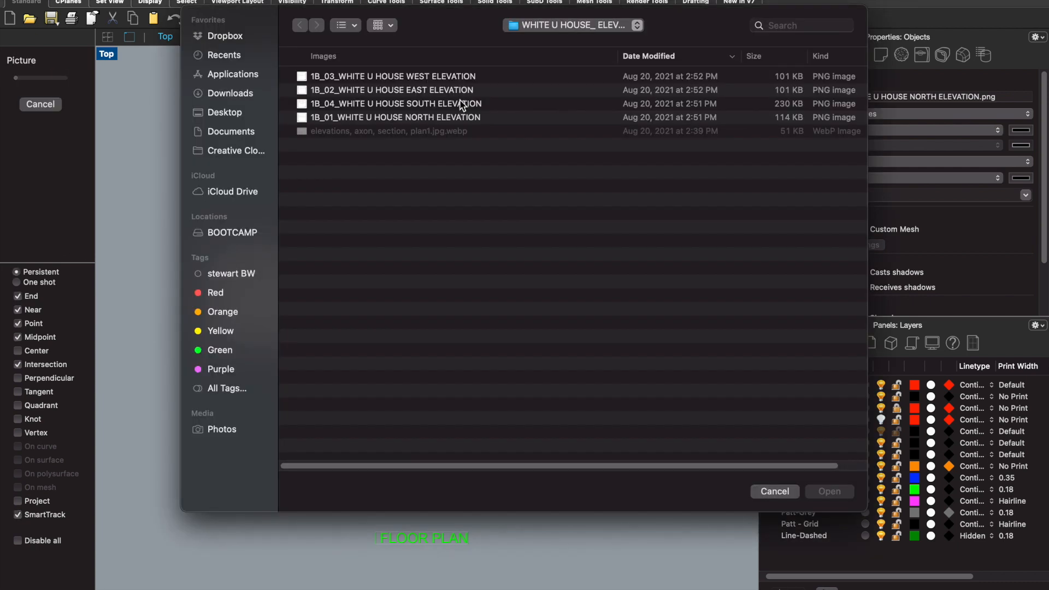
{"action": "left_click", "coordinate": [437, 106]}
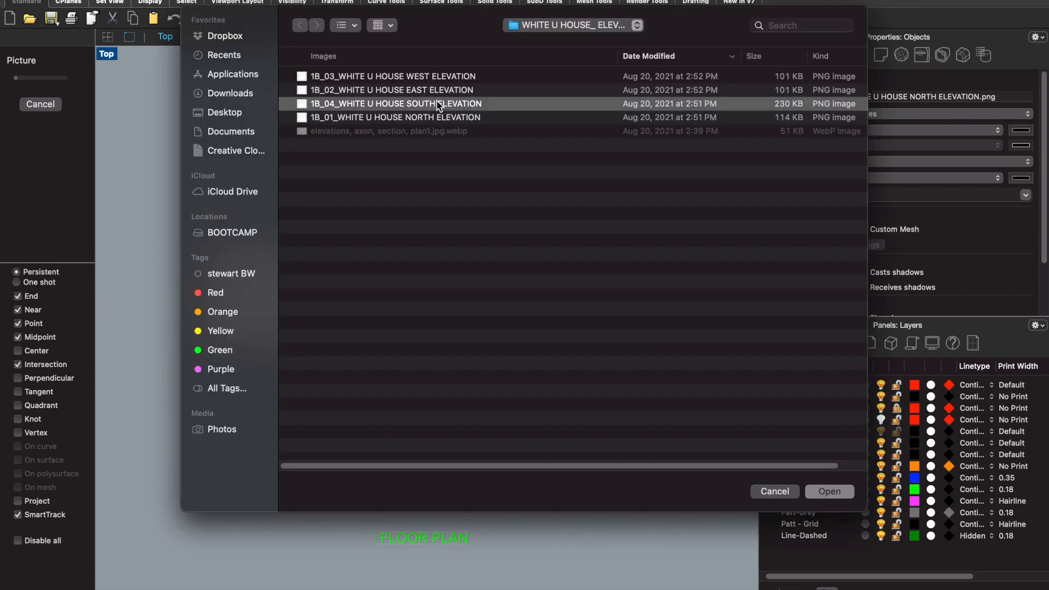
{"action": "left_click", "coordinate": [825, 492]}
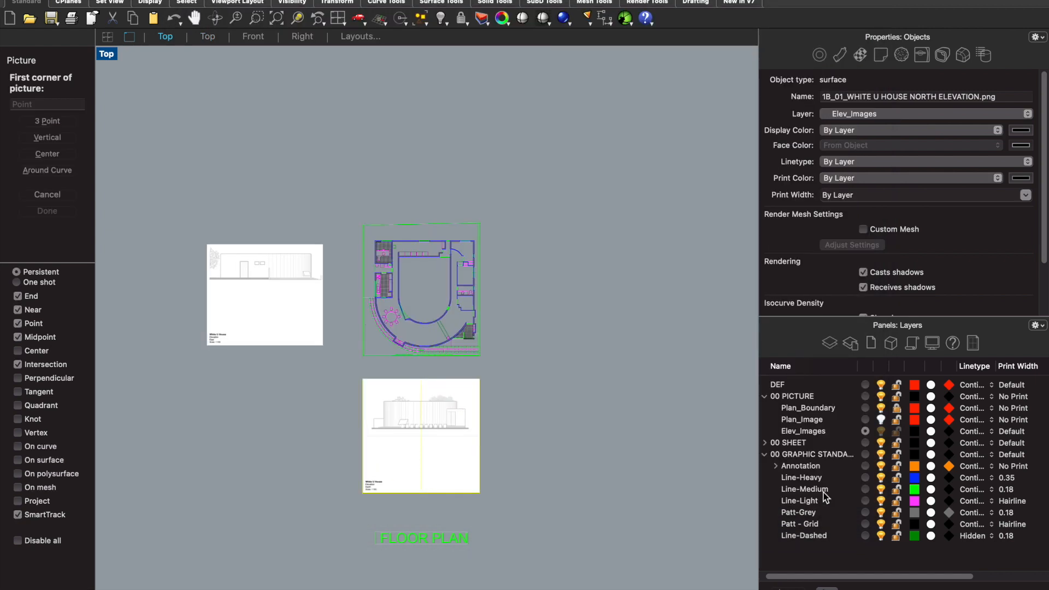
{"action": "left_click", "coordinate": [375, 182]}
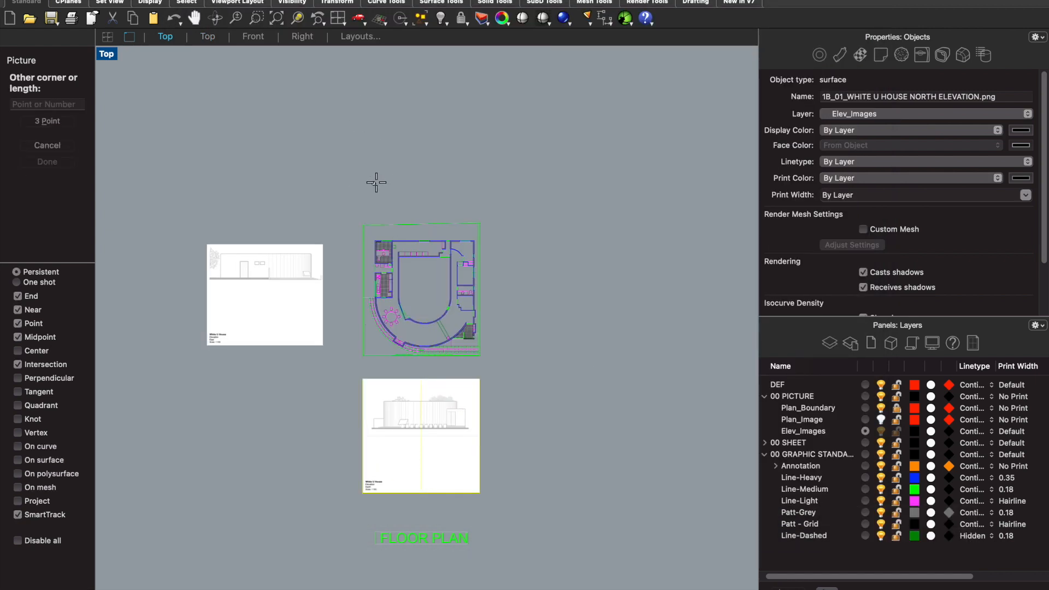
{"action": "left_click", "coordinate": [520, 109]}
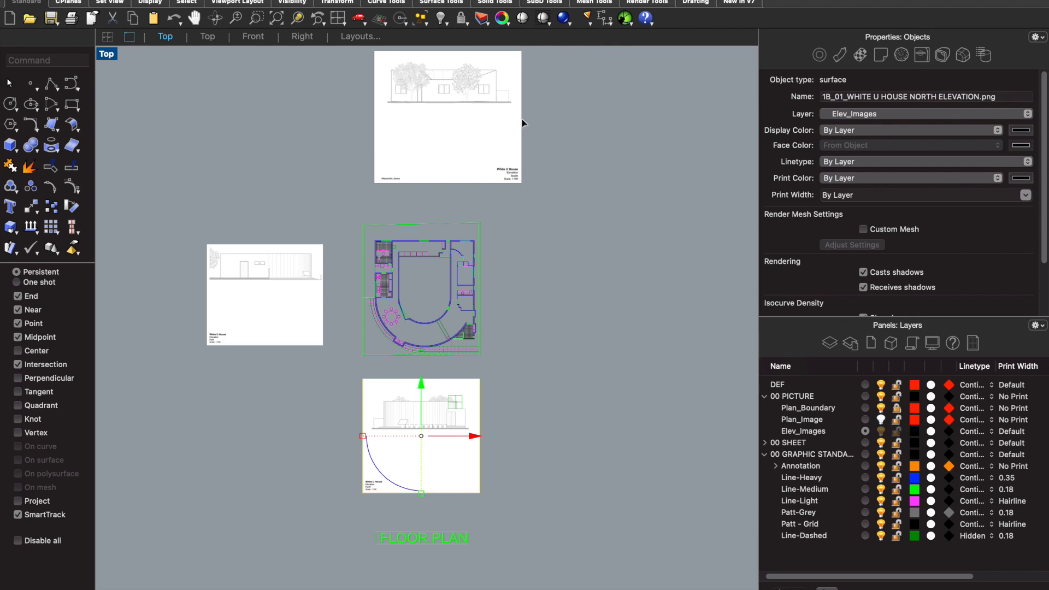
- Insert the picture 1B_03_WHITE U HOUSE WEST ELEVATION in the empty area to the right of the plan
{"action": "key", "text": "Return"}
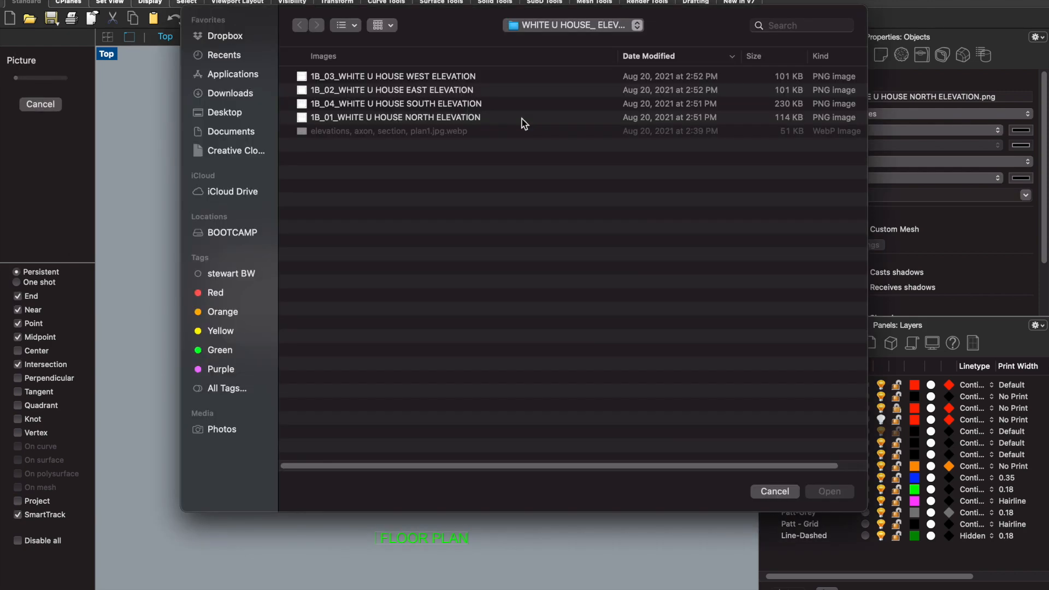
{"action": "left_click", "coordinate": [425, 78]}
{"action": "left_click", "coordinate": [819, 494]}
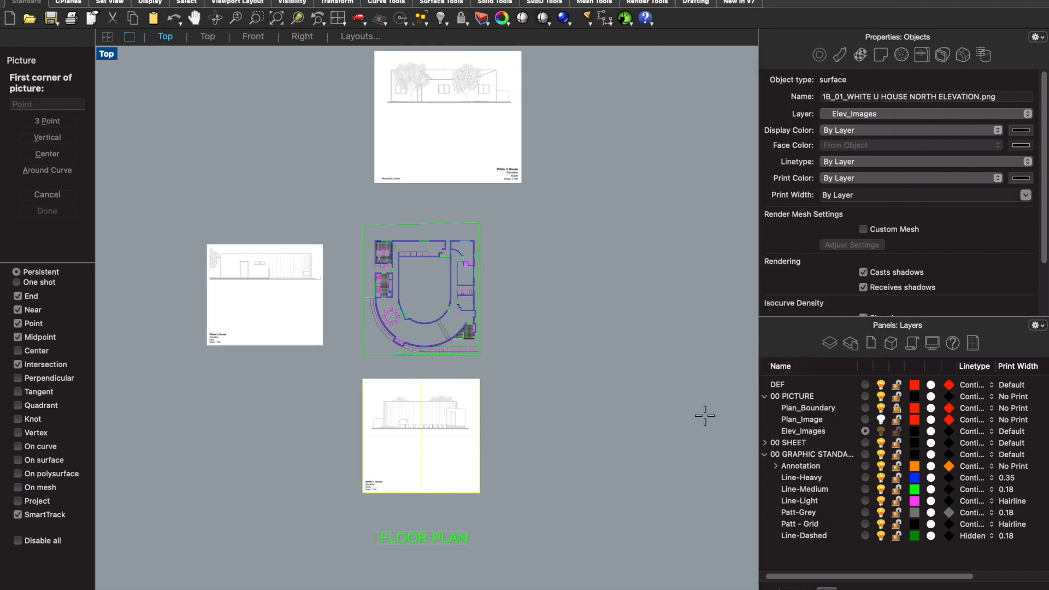
{"action": "left_click", "coordinate": [528, 351]}
{"action": "left_click", "coordinate": [667, 281]}
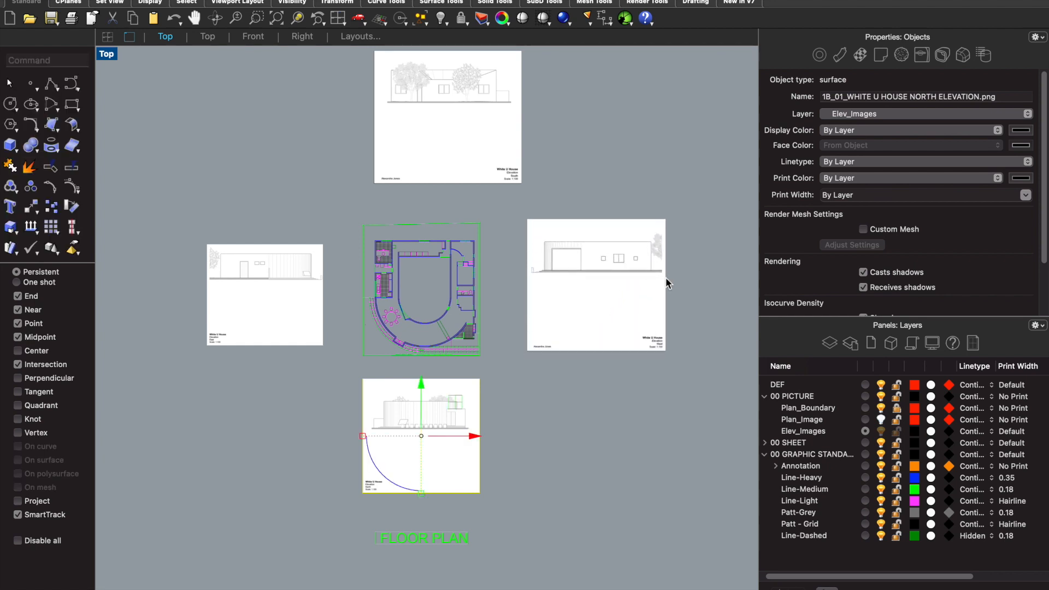
- Move the south elevation image so it sits centred above the plan and slightly closer to it
{"action": "left_click", "coordinate": [415, 108]}
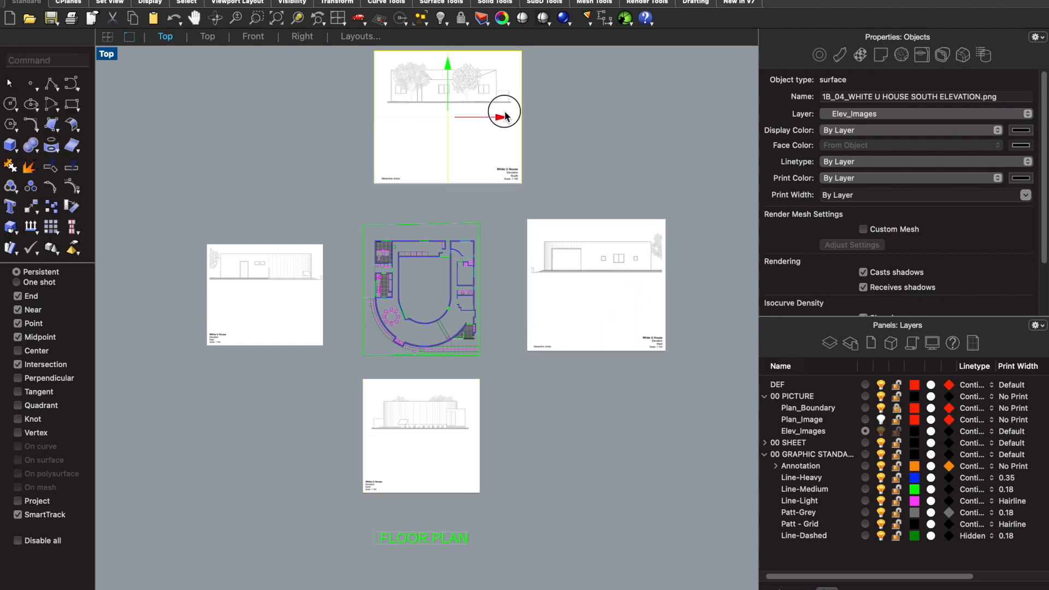
{"action": "left_click_drag", "start_coordinate": [509, 111], "coordinate": [485, 111]}
{"action": "left_click_drag", "start_coordinate": [425, 65], "coordinate": [425, 72]}
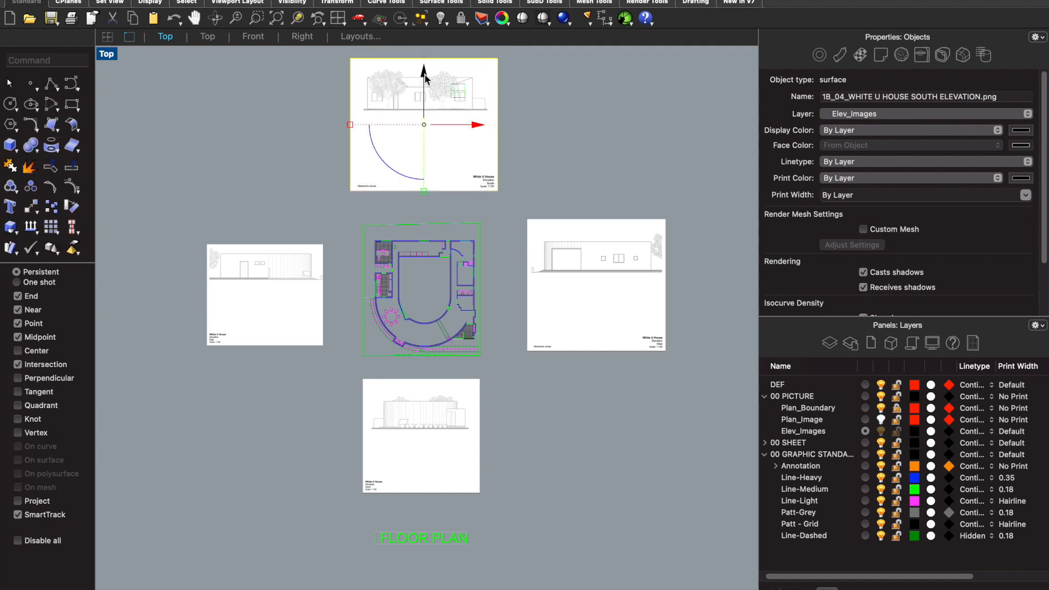
- Make DEF the current layer for the construction lines and set its print width to No Print
{"action": "scroll", "coordinate": [460, 182], "scroll_direction": "down", "scroll_amount": 3}
{"action": "scroll", "coordinate": [408, 313], "scroll_direction": "up", "scroll_amount": 3}
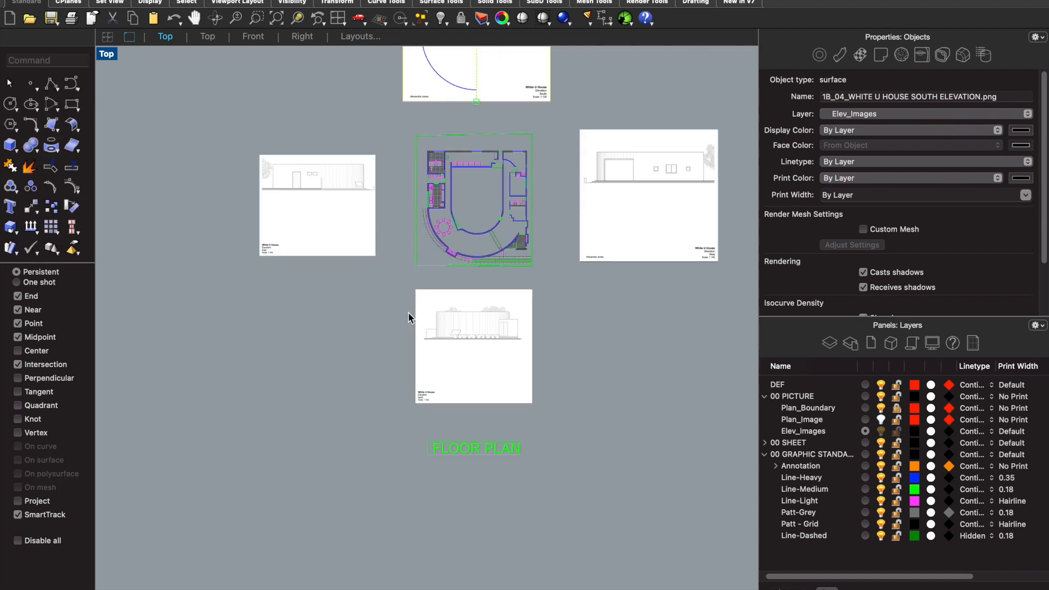
{"action": "type", "text": "Line"}
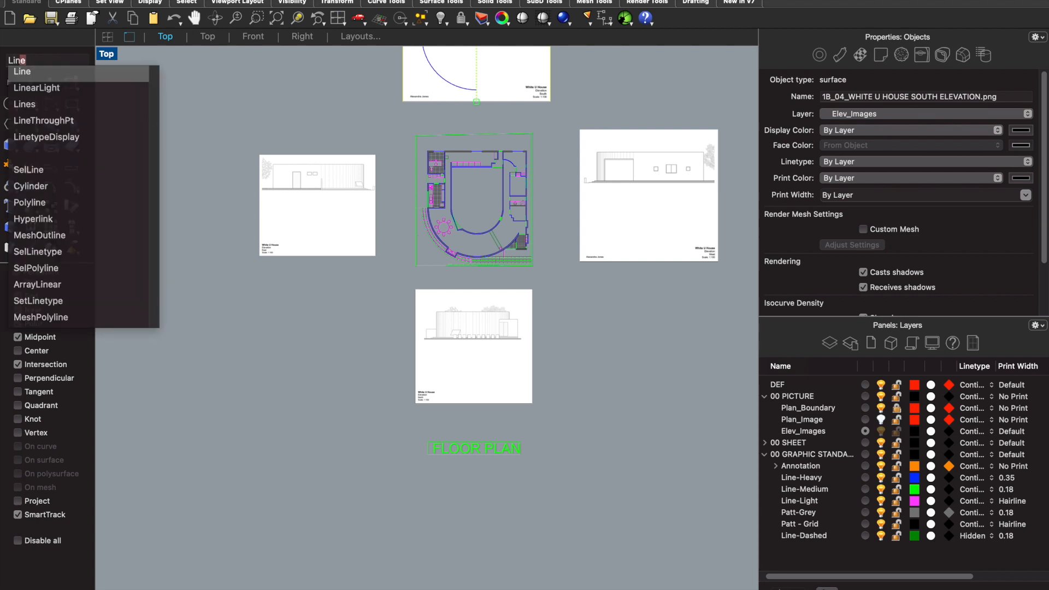
{"action": "key", "text": "Return"}
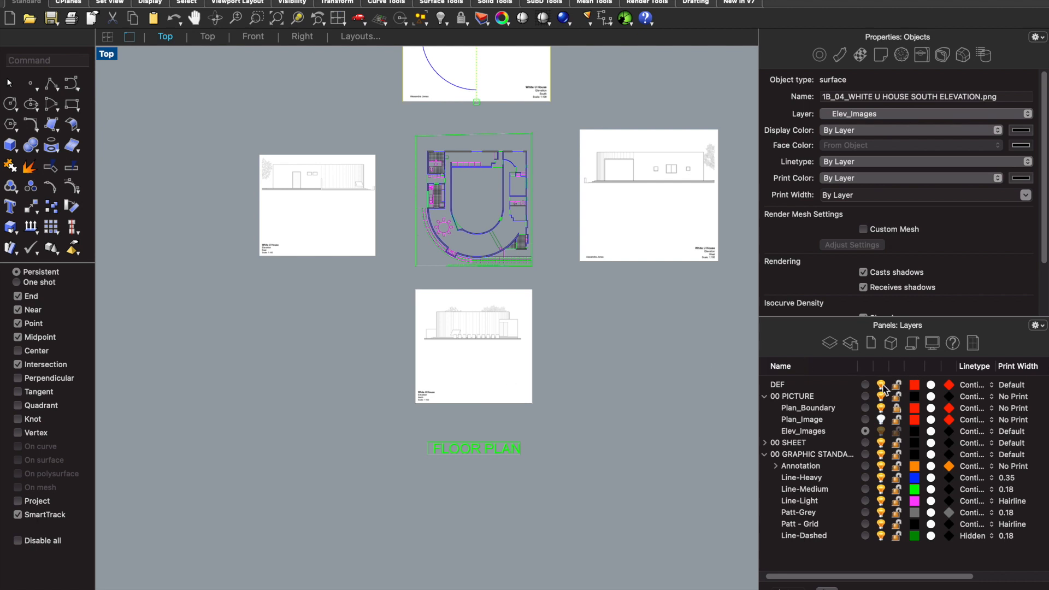
{"action": "left_click", "coordinate": [865, 385]}
{"action": "type", "text": "Line"}
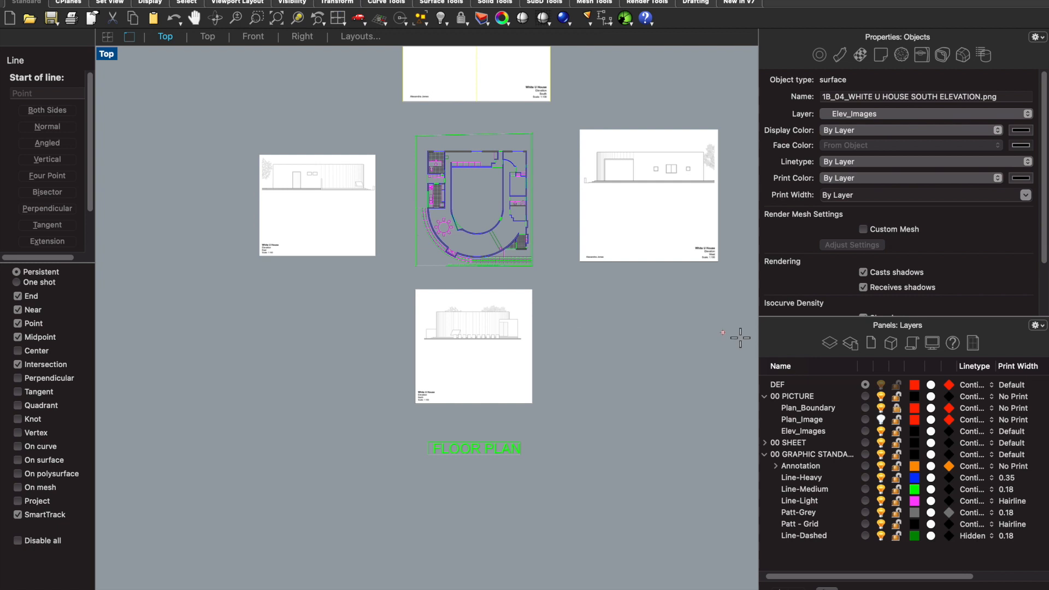
{"action": "left_click", "coordinate": [1012, 385]}
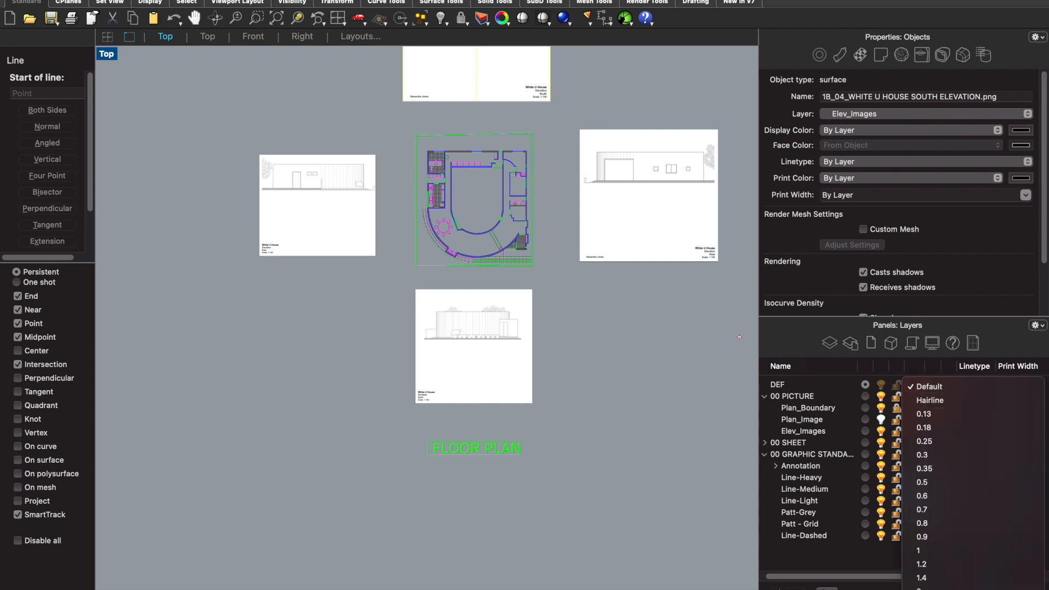
{"action": "left_click", "coordinate": [924, 589]}
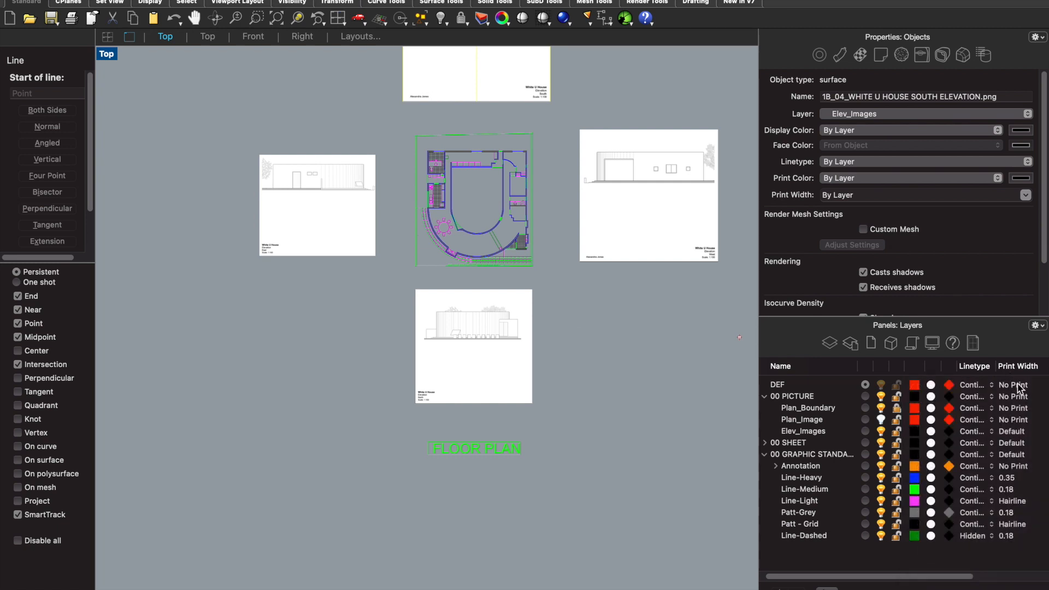
- Draw a vertical construction line from the outer wall corner below the plan's left-hand kitchen down across the north elevation image
{"action": "scroll", "coordinate": [415, 194], "scroll_direction": "up", "scroll_amount": 5}
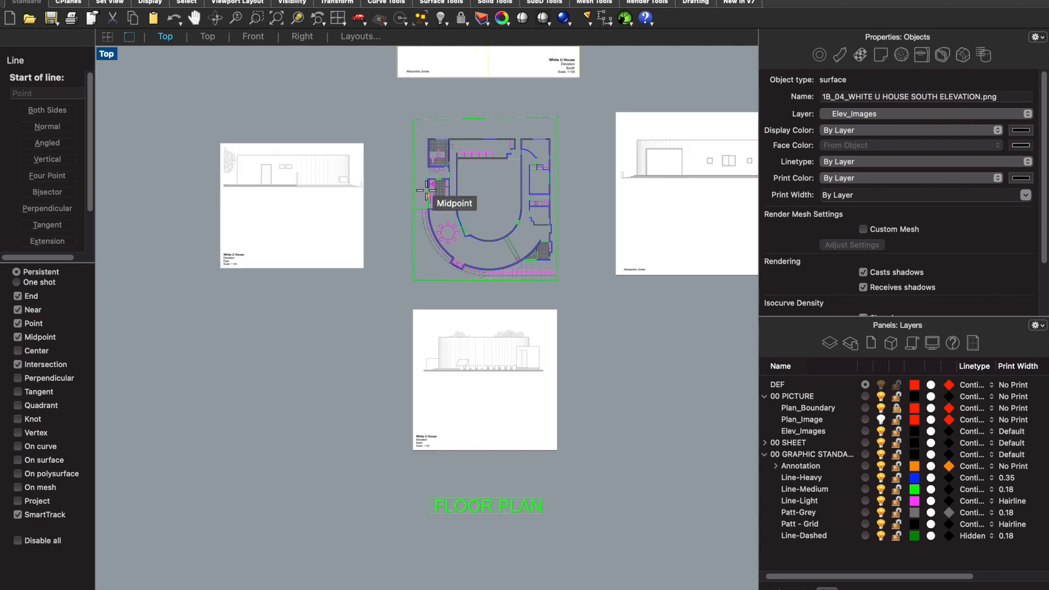
{"action": "scroll", "coordinate": [436, 222], "scroll_direction": "up", "scroll_amount": 5}
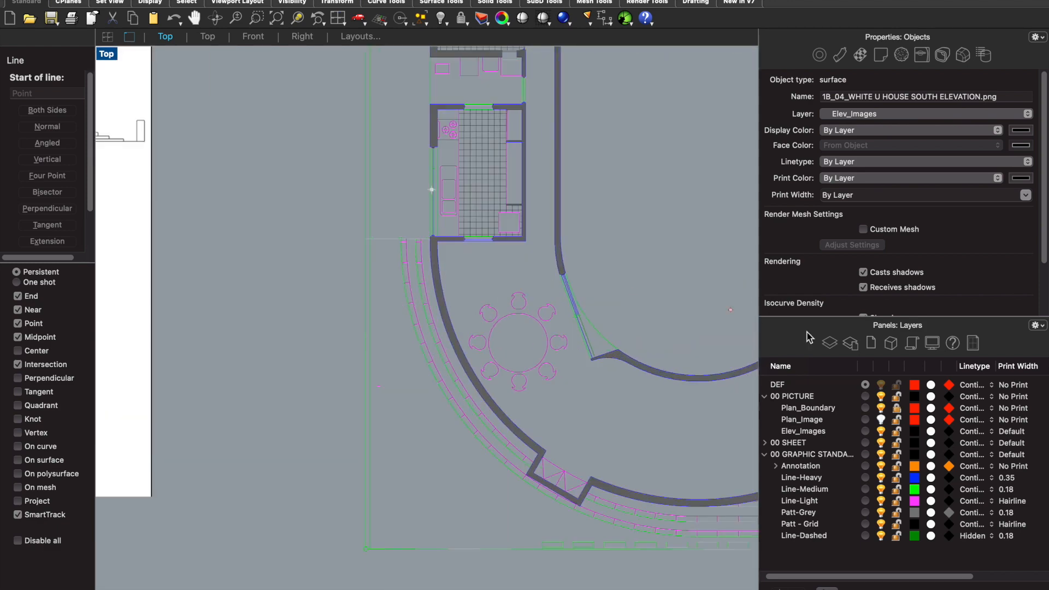
{"action": "scroll", "coordinate": [432, 236], "scroll_direction": "up", "scroll_amount": 3}
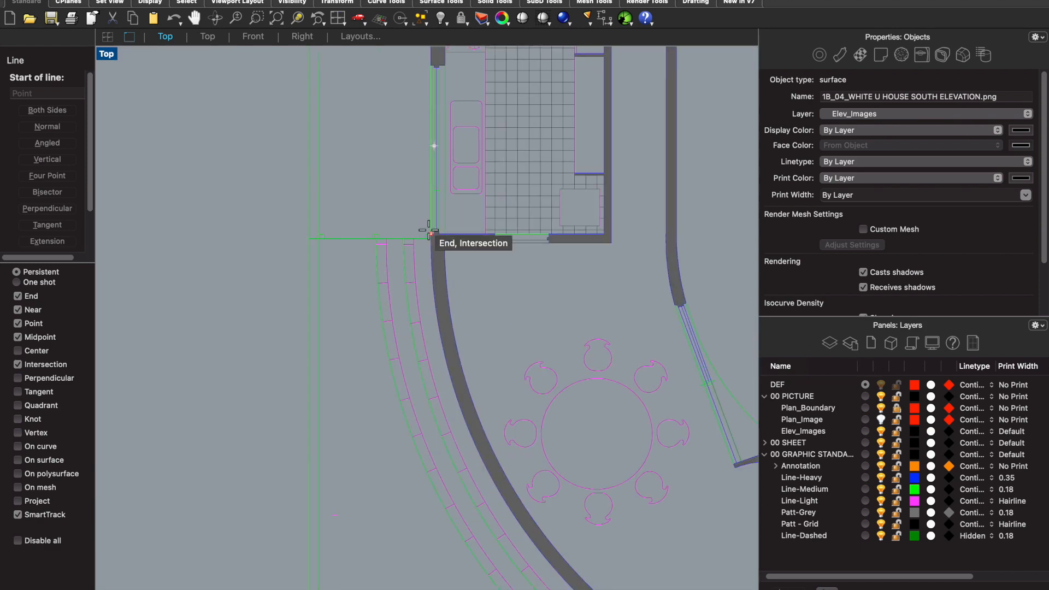
{"action": "scroll", "coordinate": [431, 235], "scroll_direction": "up", "scroll_amount": 3}
{"action": "scroll", "coordinate": [431, 235], "scroll_direction": "up", "scroll_amount": 5}
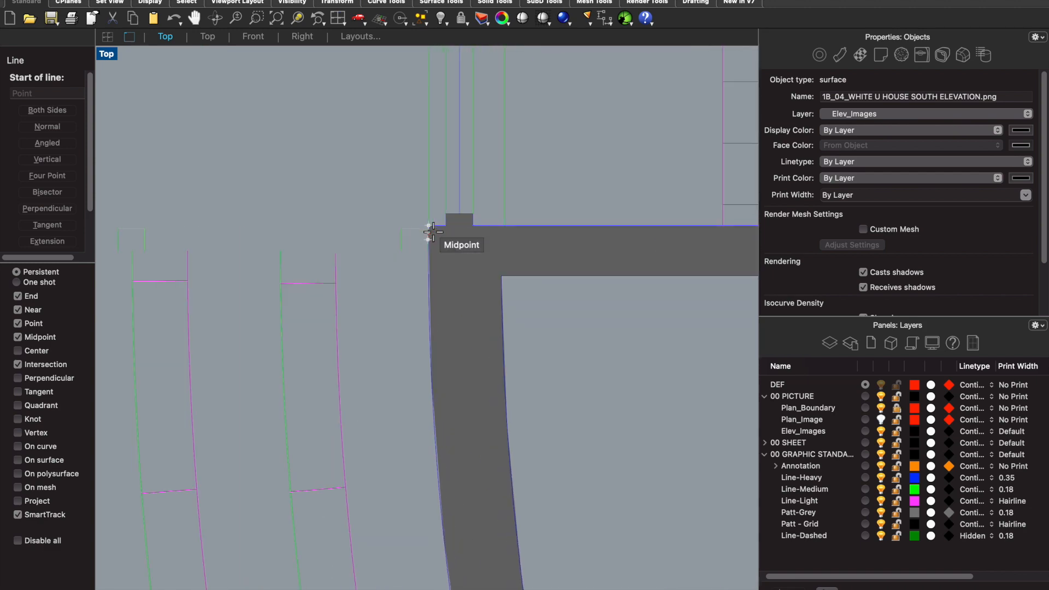
{"action": "scroll", "coordinate": [431, 231], "scroll_direction": "down", "scroll_amount": 3}
{"action": "left_click", "coordinate": [431, 230]}
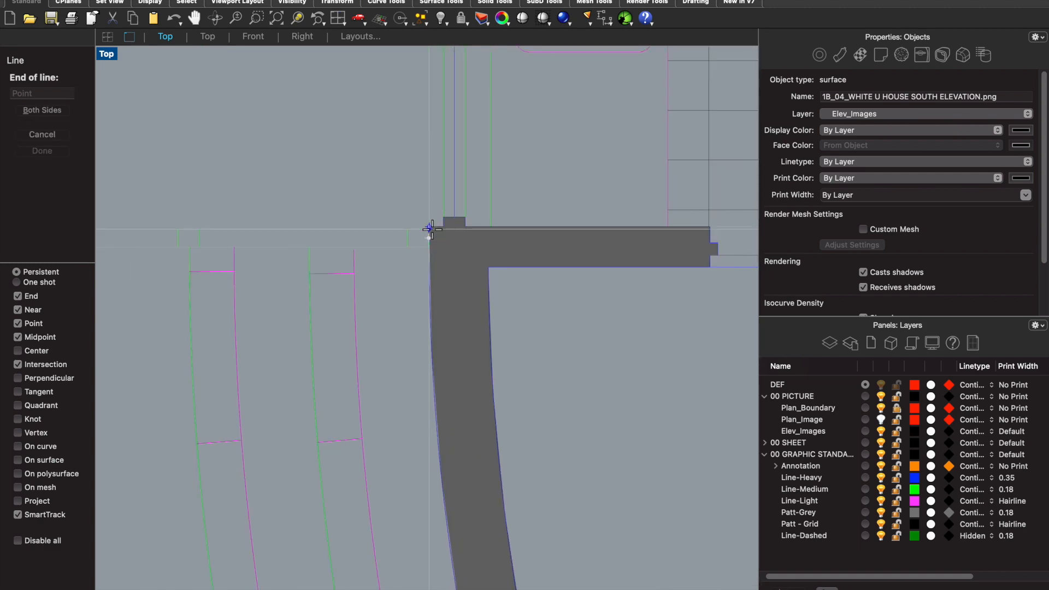
{"action": "scroll", "coordinate": [432, 230], "scroll_direction": "down", "scroll_amount": 5}
{"action": "scroll", "coordinate": [432, 229], "scroll_direction": "down", "scroll_amount": 5}
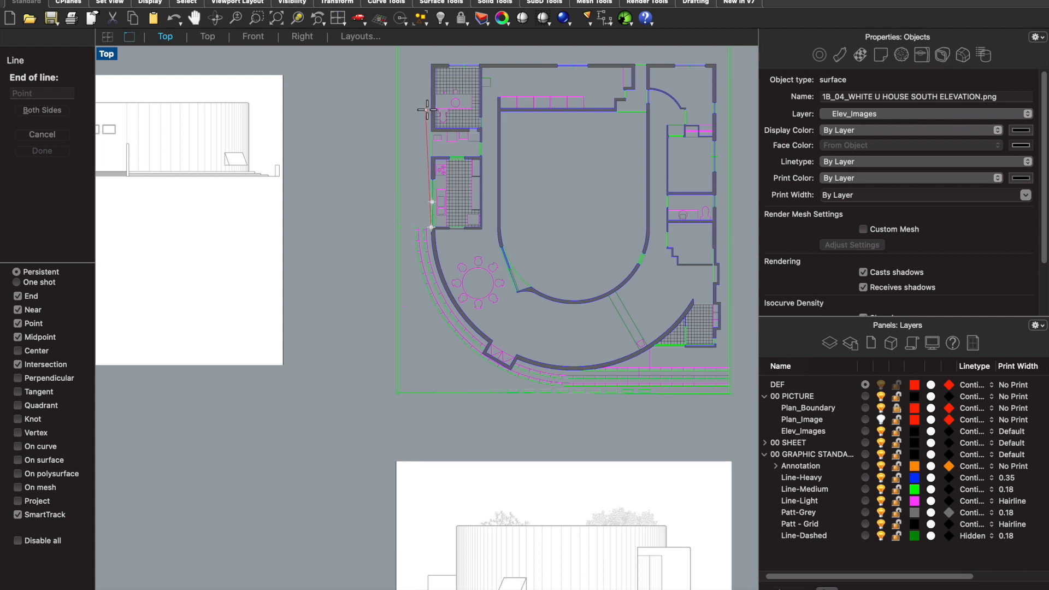
{"action": "scroll", "coordinate": [437, 207], "scroll_direction": "down", "scroll_amount": 3}
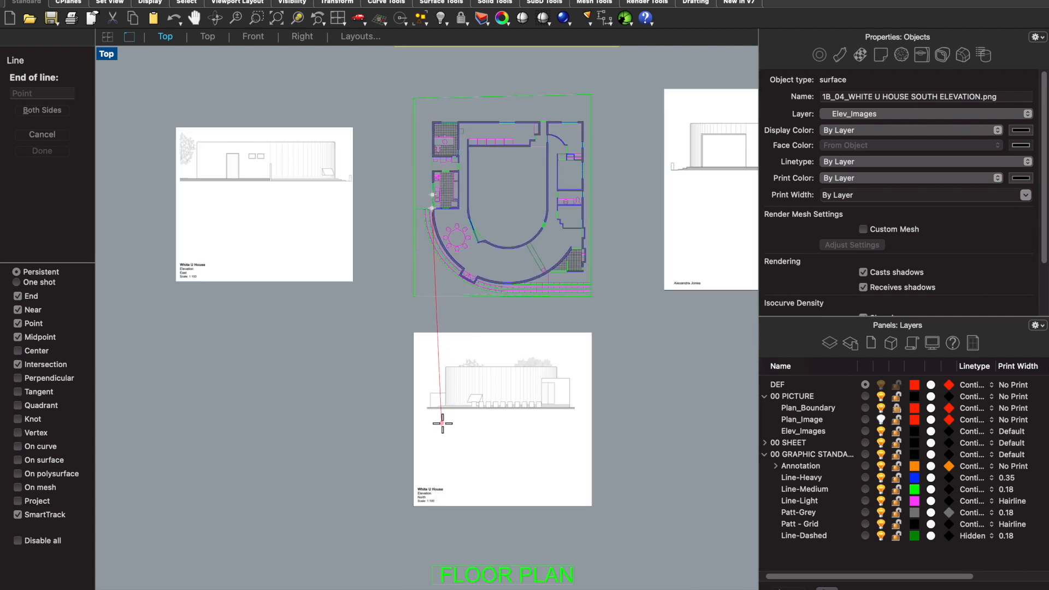
{"action": "left_click", "coordinate": [431, 448]}
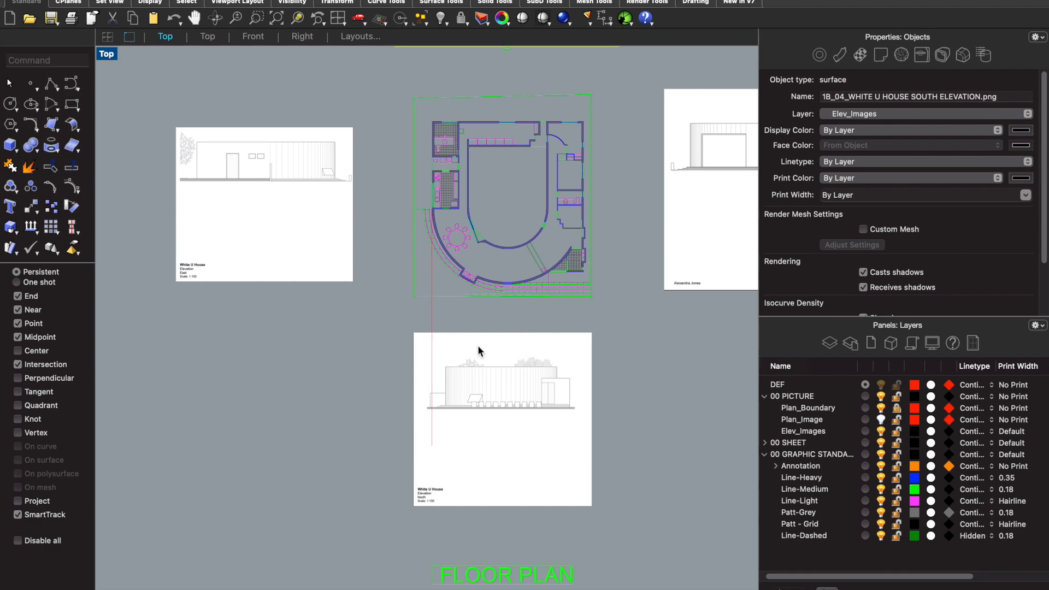
- Draw a second vertical construction line from the plan's lower-right outer wall corner down across the north elevation image
{"action": "scroll", "coordinate": [517, 288], "scroll_direction": "down", "scroll_amount": 2}
{"action": "scroll", "coordinate": [530, 270], "scroll_direction": "up", "scroll_amount": 4}
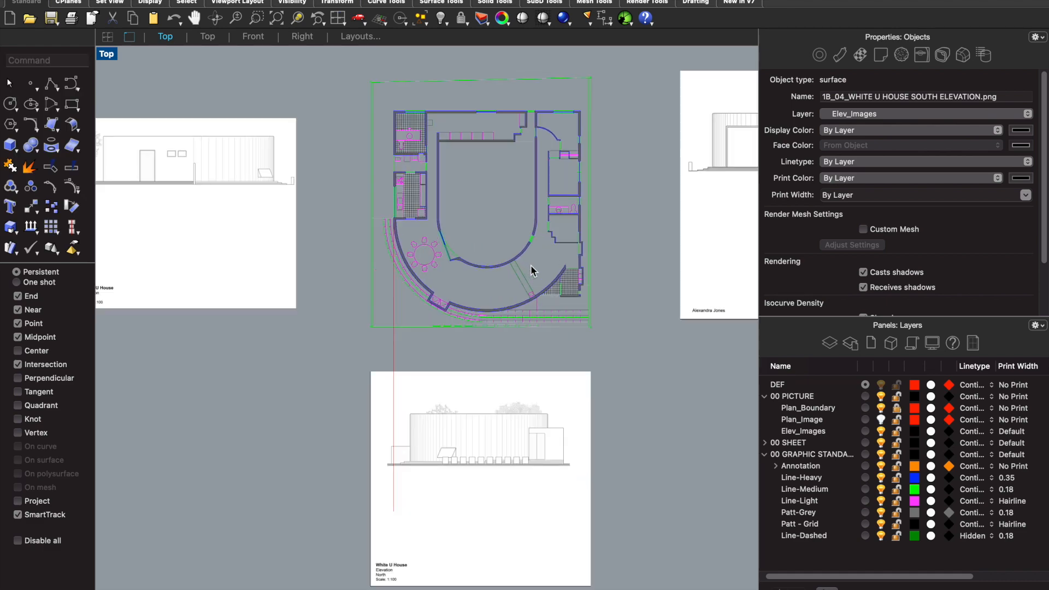
{"action": "key", "text": "Return"}
{"action": "scroll", "coordinate": [585, 243], "scroll_direction": "up", "scroll_amount": 4}
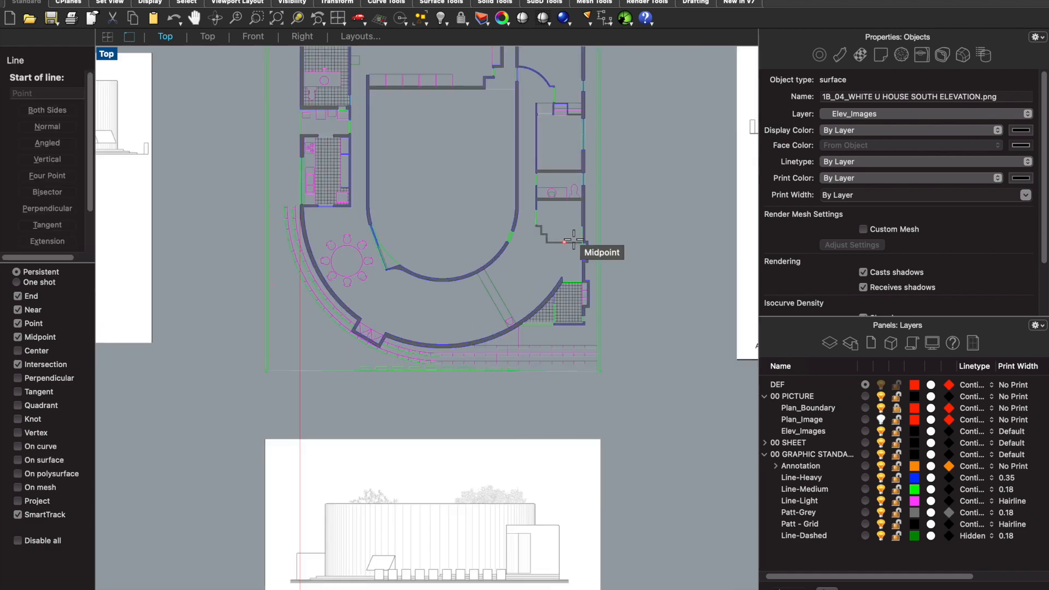
{"action": "scroll", "coordinate": [582, 267], "scroll_direction": "down", "scroll_amount": 3}
{"action": "scroll", "coordinate": [585, 372], "scroll_direction": "up", "scroll_amount": 5}
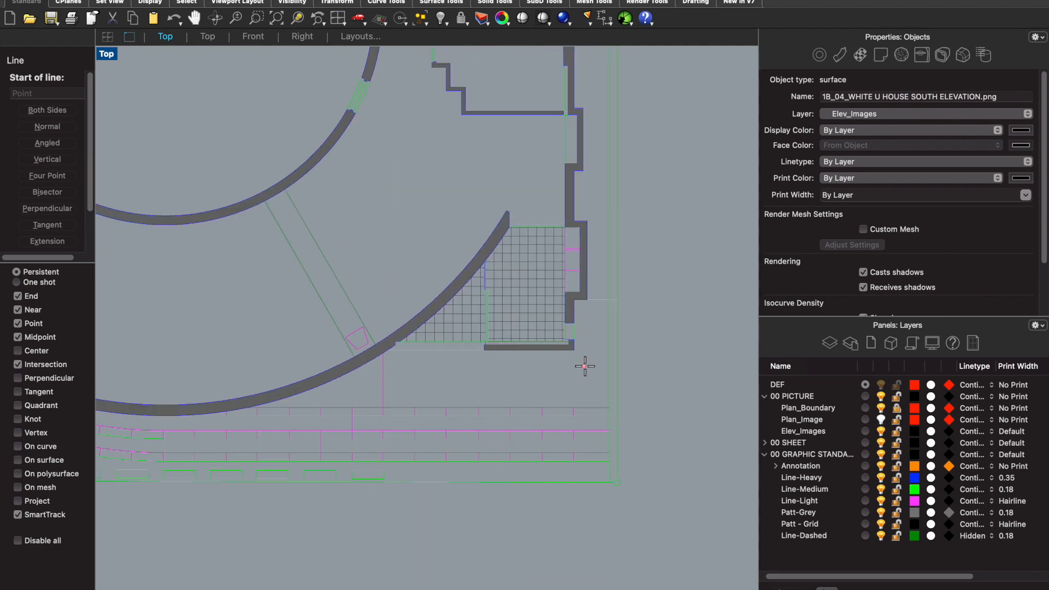
{"action": "left_click", "coordinate": [567, 336]}
{"action": "scroll", "coordinate": [574, 320], "scroll_direction": "down", "scroll_amount": 4}
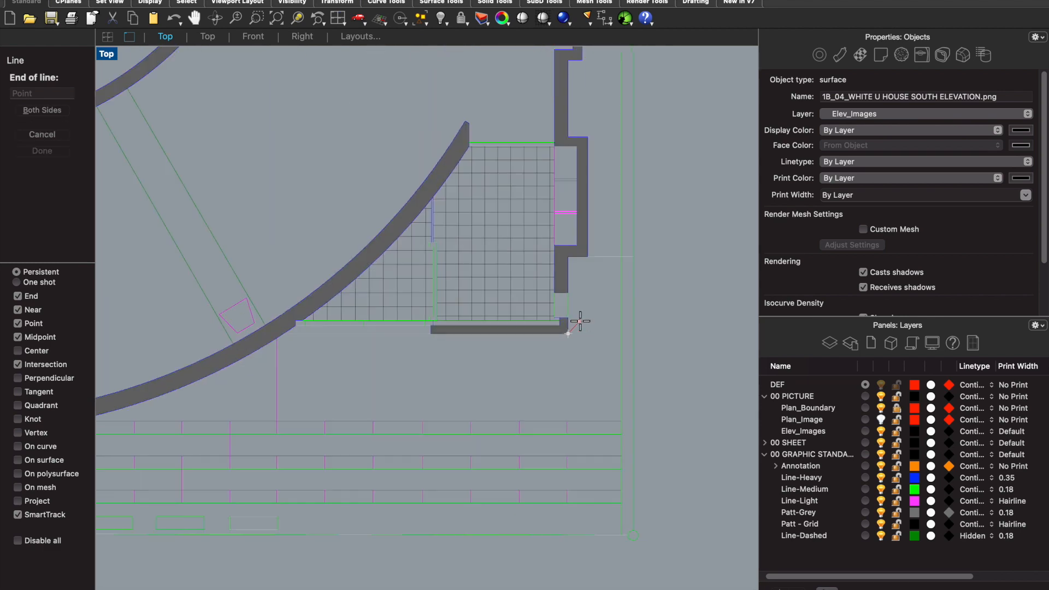
{"action": "scroll", "coordinate": [583, 297], "scroll_direction": "down", "scroll_amount": 3}
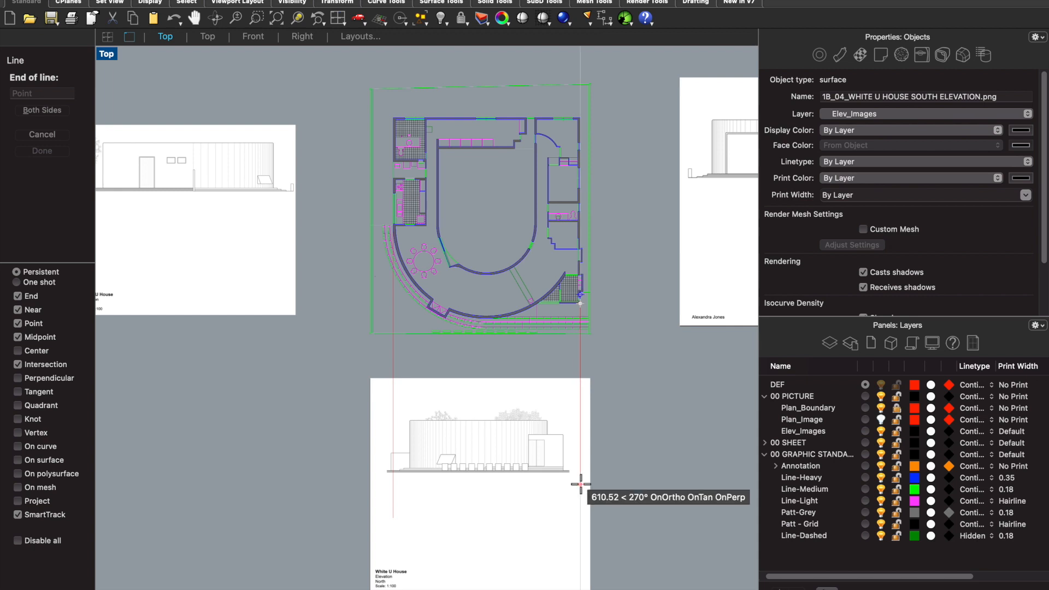
{"action": "left_click", "coordinate": [575, 511]}
- Move the north elevation image so the left edge of its tall curved wall lies on the left construction line
{"action": "scroll", "coordinate": [566, 428], "scroll_direction": "down", "scroll_amount": 3}
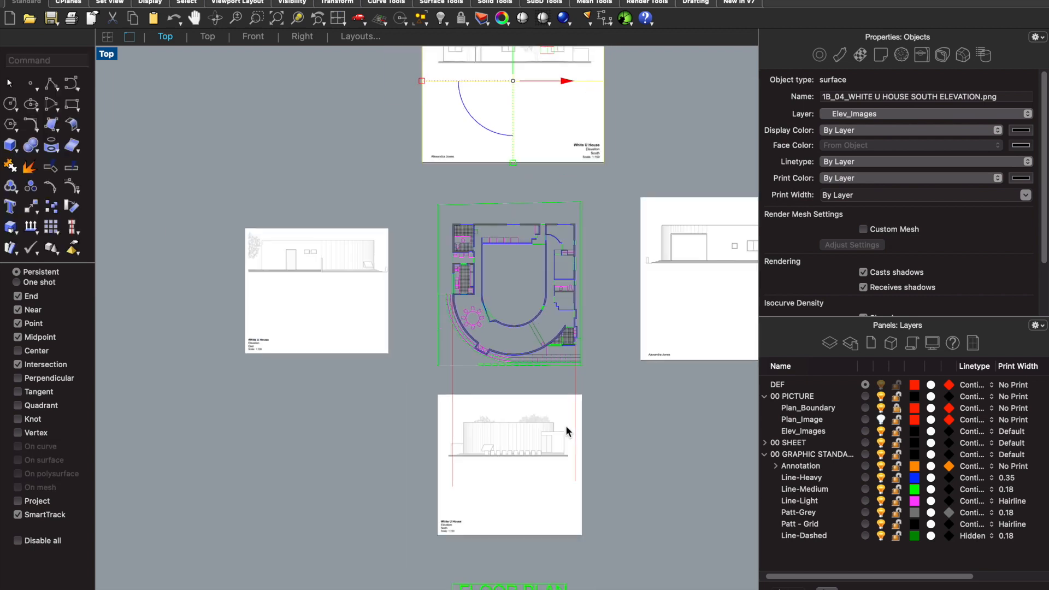
{"action": "scroll", "coordinate": [506, 440], "scroll_direction": "up", "scroll_amount": 3}
{"action": "left_click", "coordinate": [506, 441]}
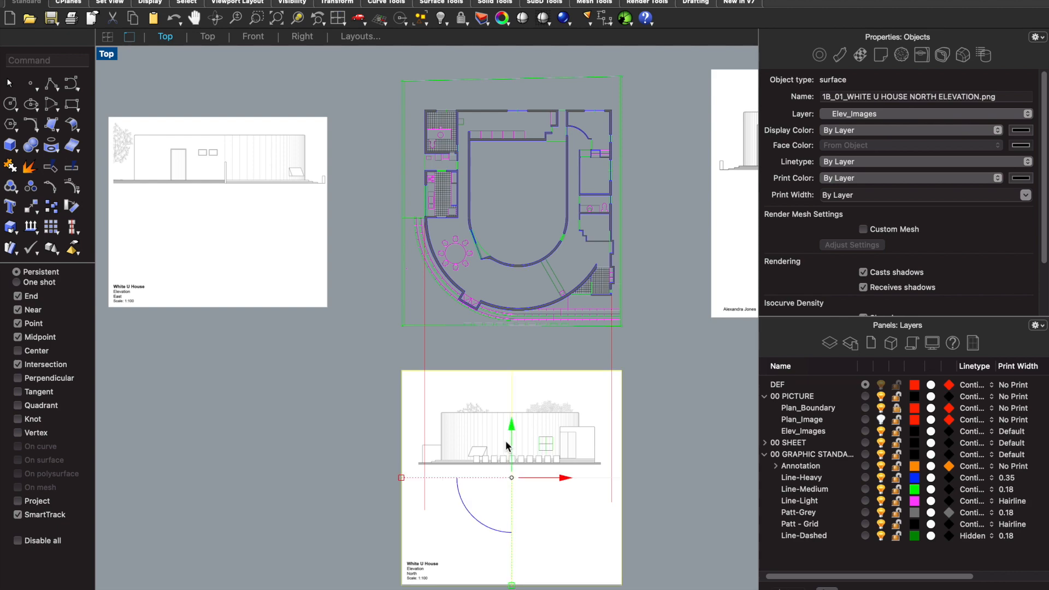
{"action": "scroll", "coordinate": [400, 458], "scroll_direction": "up", "scroll_amount": 3}
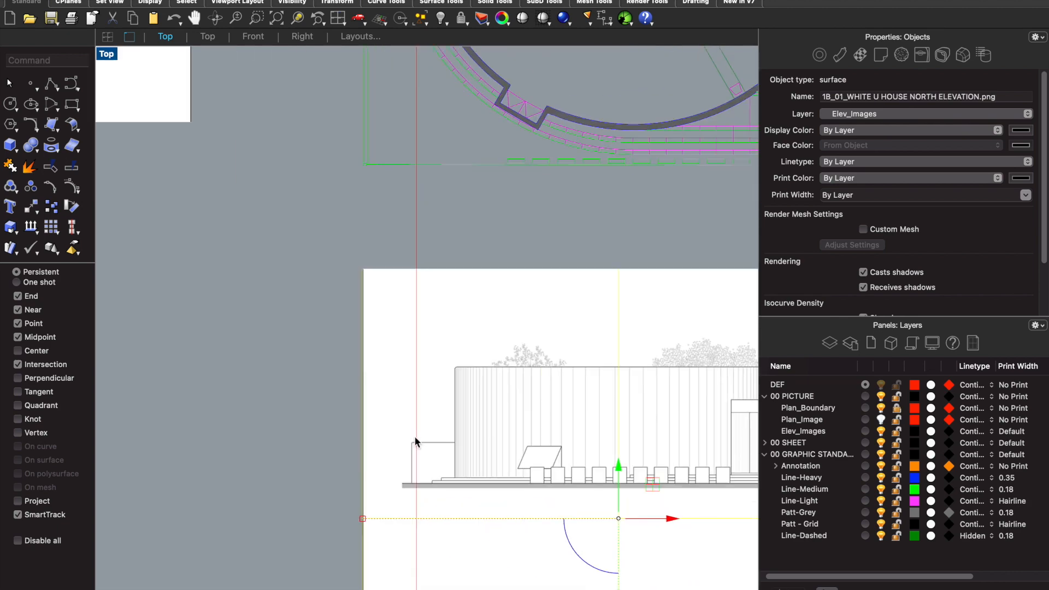
{"action": "type", "text": "move"}
{"action": "key", "text": "Return"}
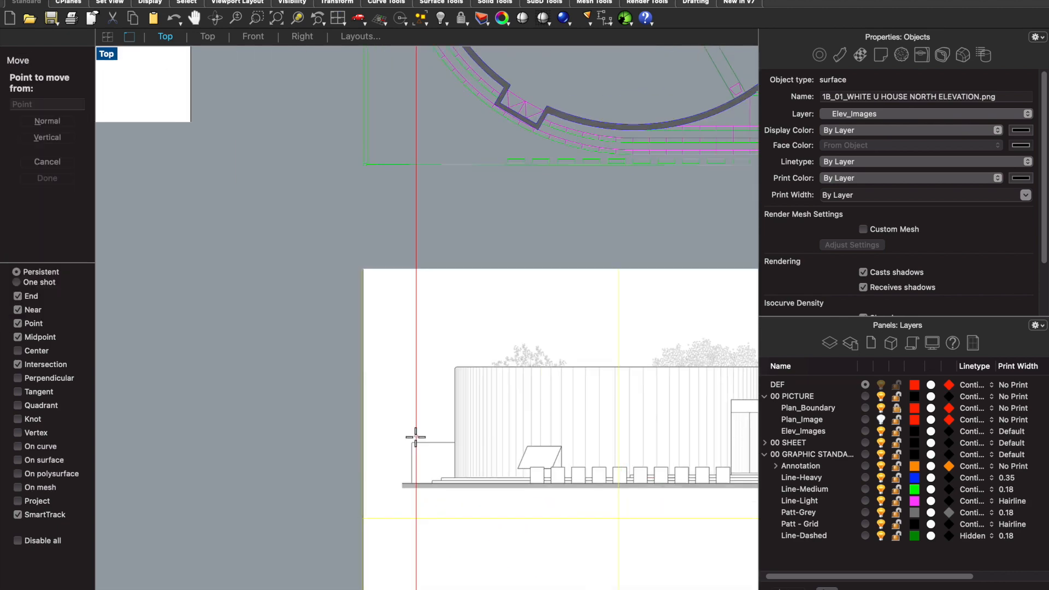
{"action": "scroll", "coordinate": [432, 421], "scroll_direction": "up", "scroll_amount": 5}
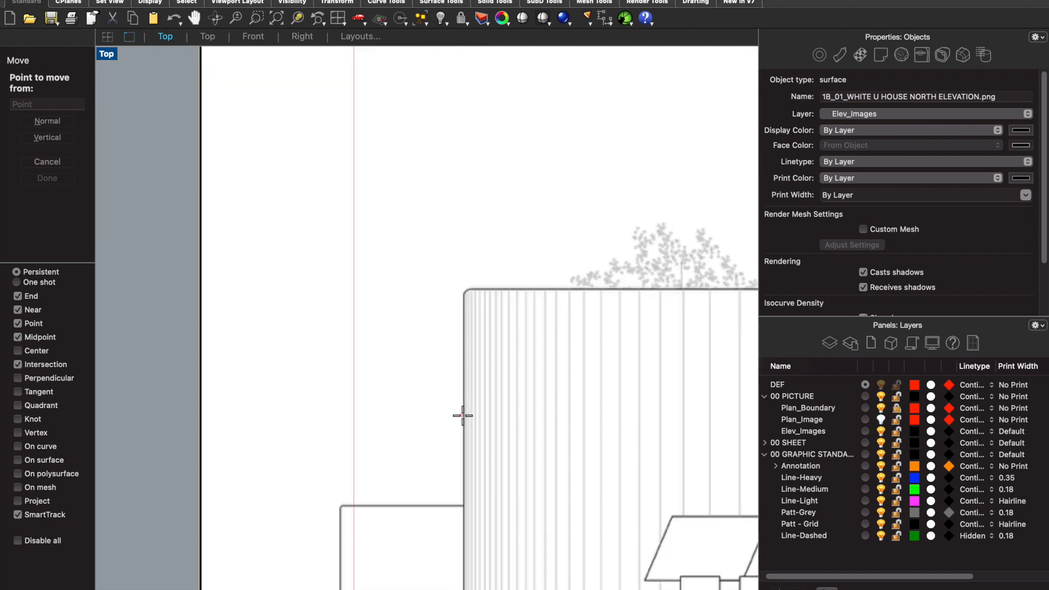
{"action": "left_click", "coordinate": [465, 416]}
{"action": "scroll", "coordinate": [459, 413], "scroll_direction": "down", "scroll_amount": 5}
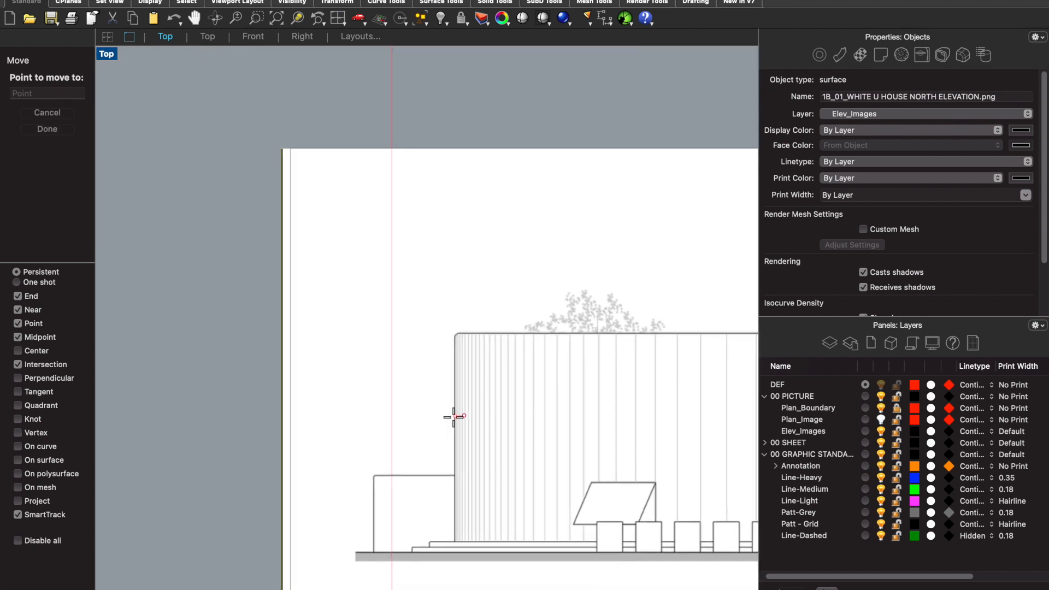
{"action": "scroll", "coordinate": [400, 427], "scroll_direction": "down", "scroll_amount": 5}
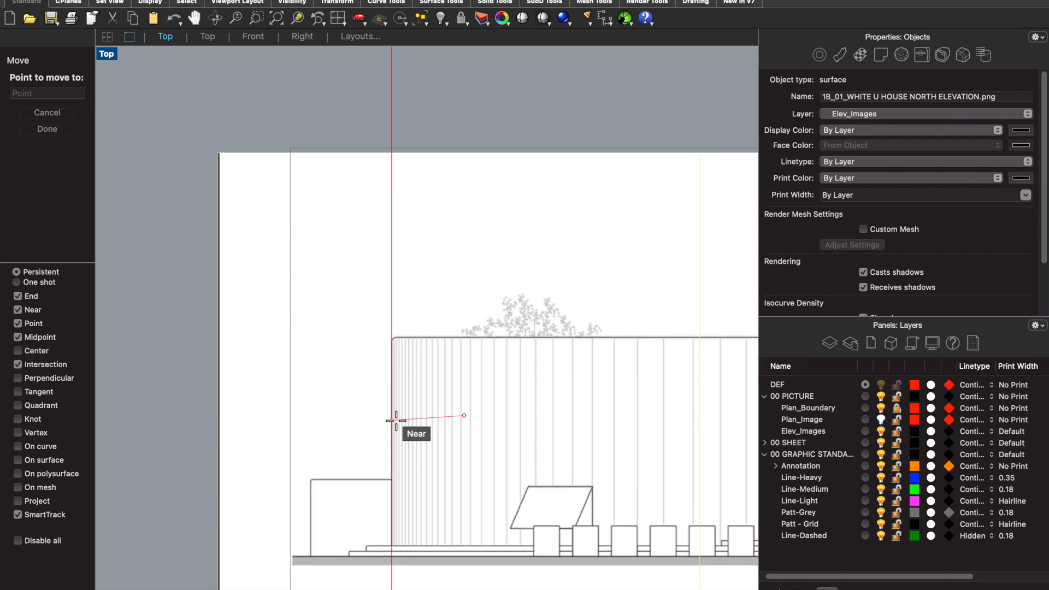
{"action": "left_click", "coordinate": [390, 439]}
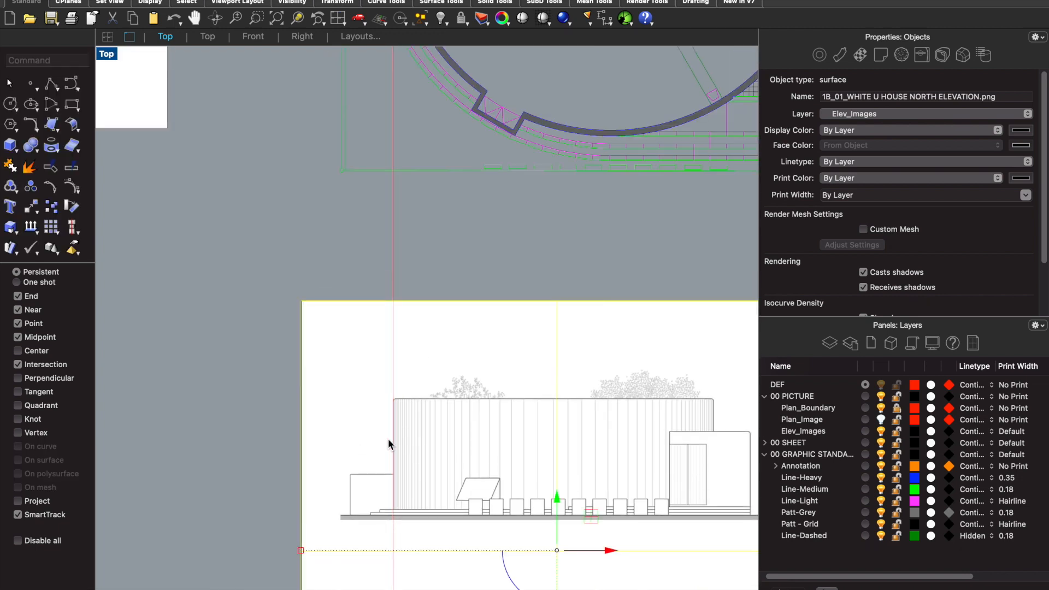
- Scale the north elevation image from the curved wall's left edge until the building's right wall edge meets the right construction line
{"action": "scroll", "coordinate": [270, 359], "scroll_direction": "down", "scroll_amount": 3}
{"action": "type", "text": "scale"}
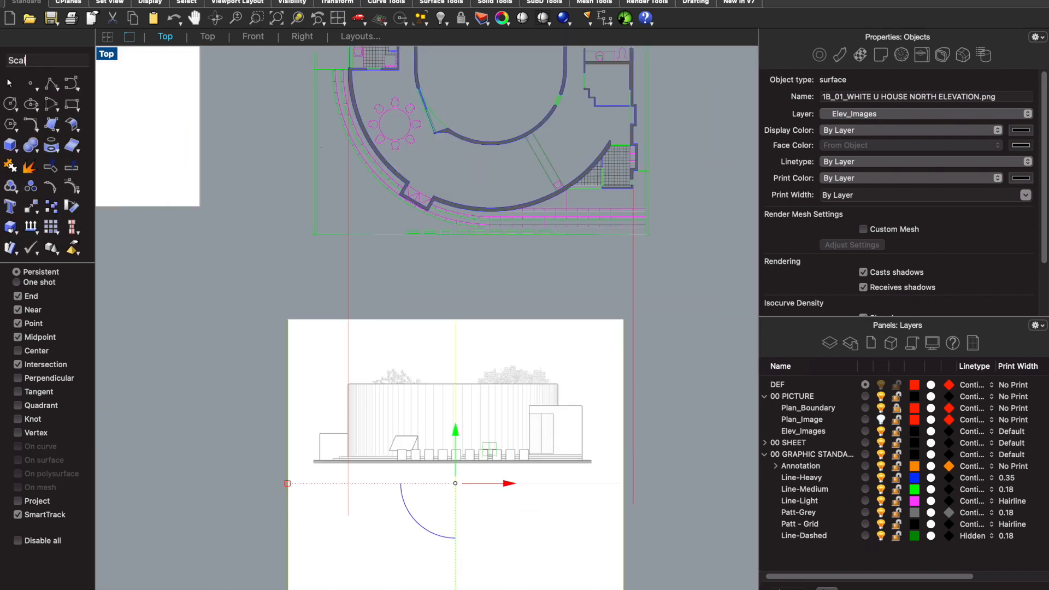
{"action": "key", "text": "Return"}
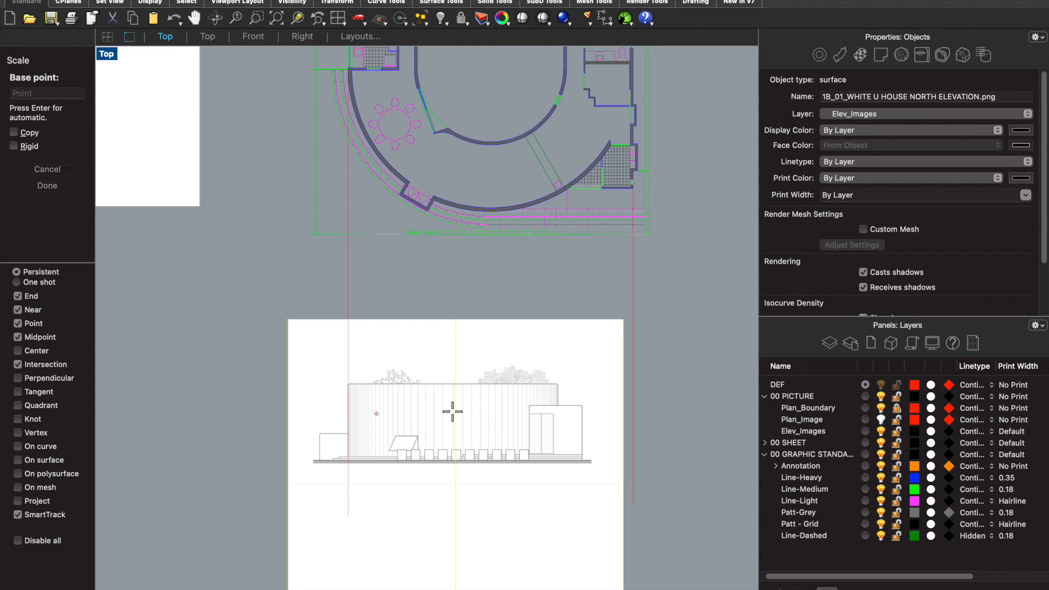
{"action": "scroll", "coordinate": [361, 429], "scroll_direction": "up", "scroll_amount": 4}
{"action": "scroll", "coordinate": [330, 441], "scroll_direction": "up", "scroll_amount": 5}
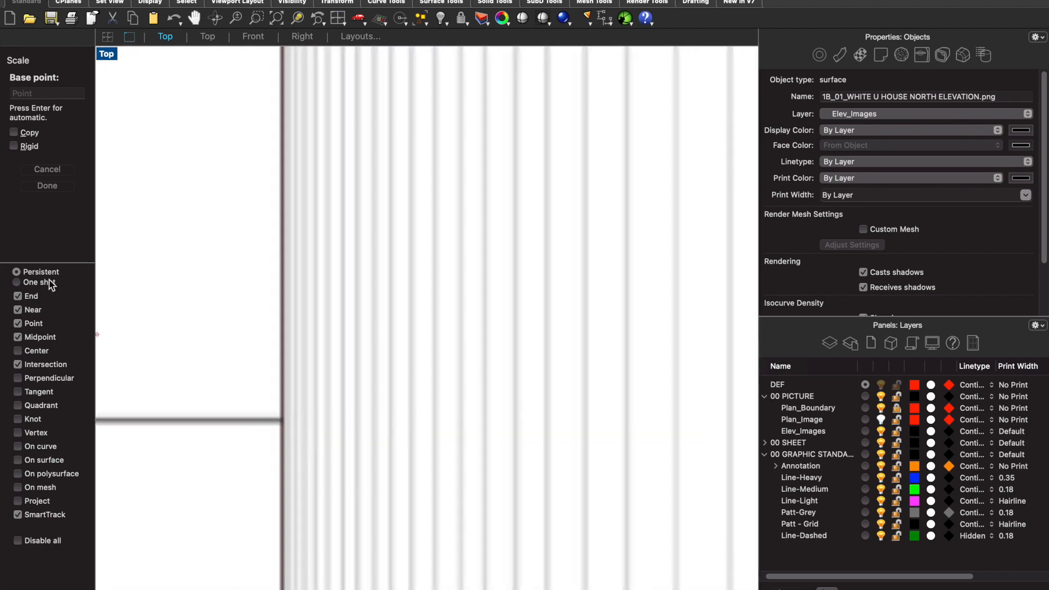
{"action": "left_click", "coordinate": [283, 421]}
{"action": "scroll", "coordinate": [282, 421], "scroll_direction": "down", "scroll_amount": 5}
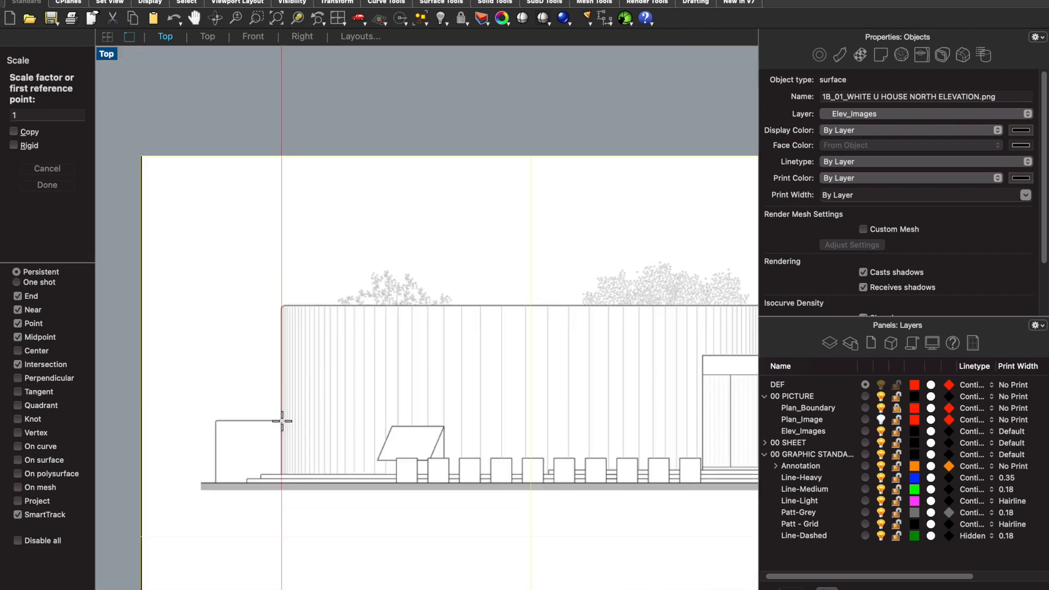
{"action": "scroll", "coordinate": [532, 423], "scroll_direction": "down", "scroll_amount": 2}
{"action": "scroll", "coordinate": [601, 419], "scroll_direction": "up", "scroll_amount": 12}
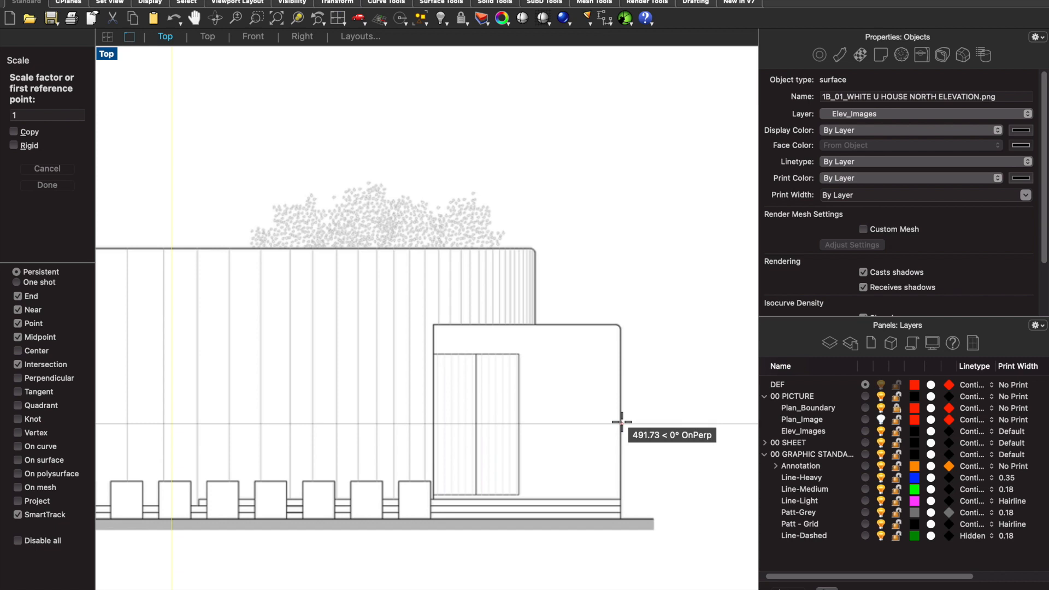
{"action": "scroll", "coordinate": [622, 422], "scroll_direction": "up", "scroll_amount": 10}
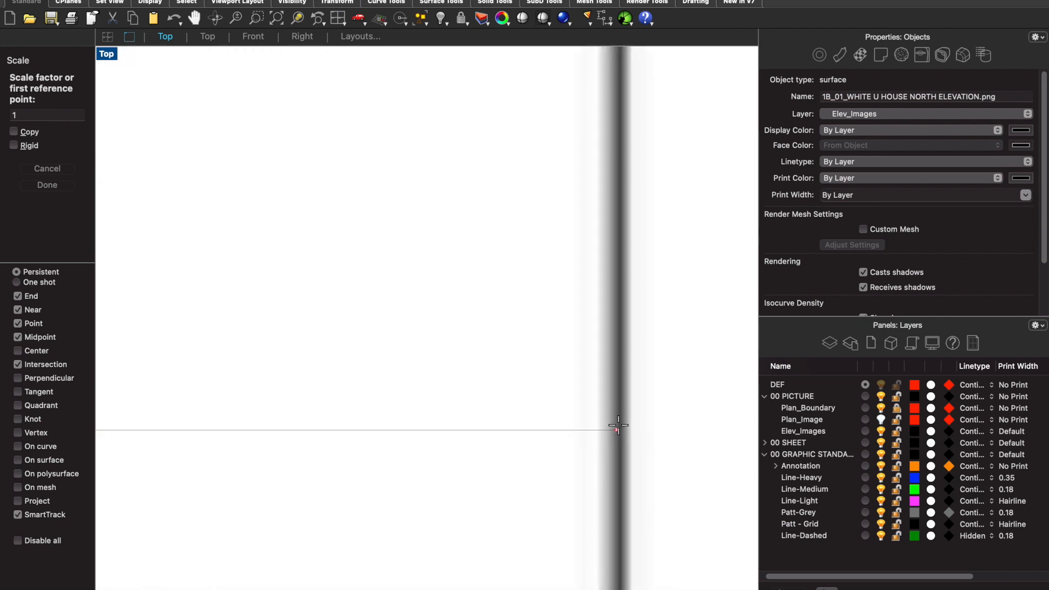
{"action": "left_click", "coordinate": [618, 426]}
{"action": "scroll", "coordinate": [618, 425], "scroll_direction": "down", "scroll_amount": 10}
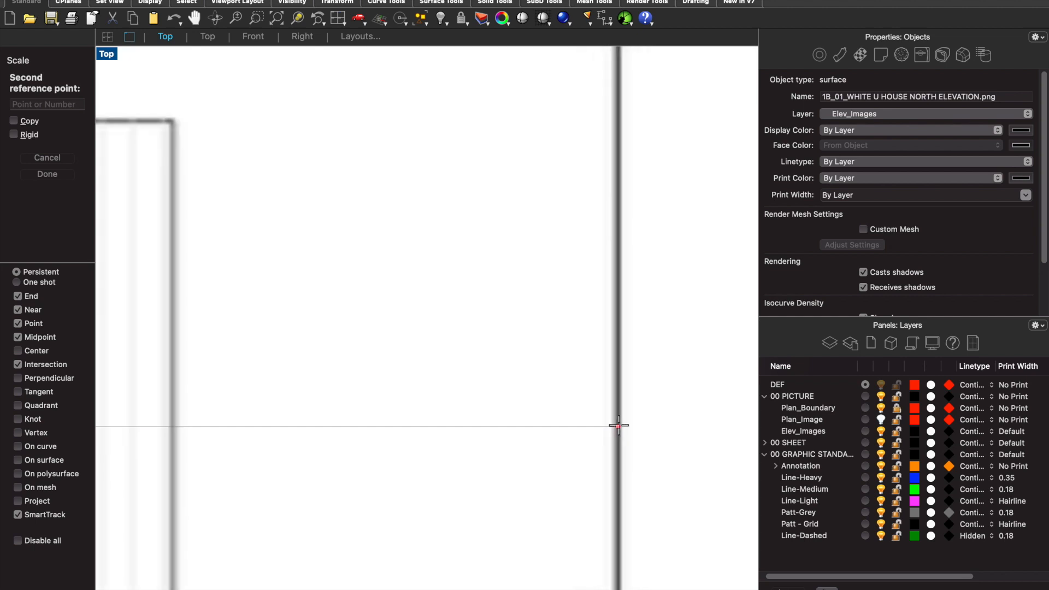
{"action": "scroll", "coordinate": [617, 425], "scroll_direction": "down", "scroll_amount": 3}
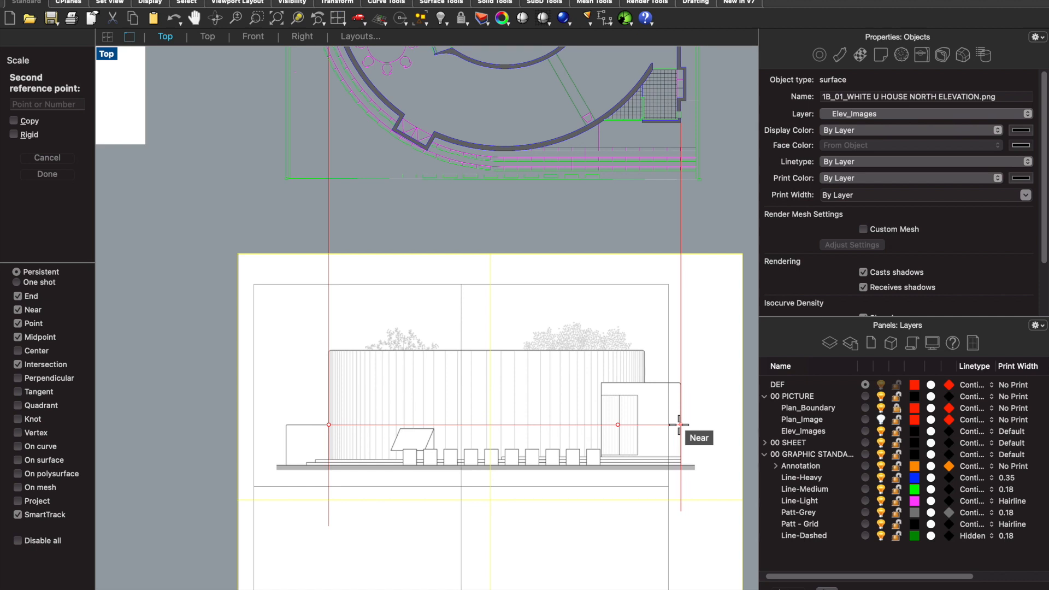
{"action": "left_click", "coordinate": [680, 425]}
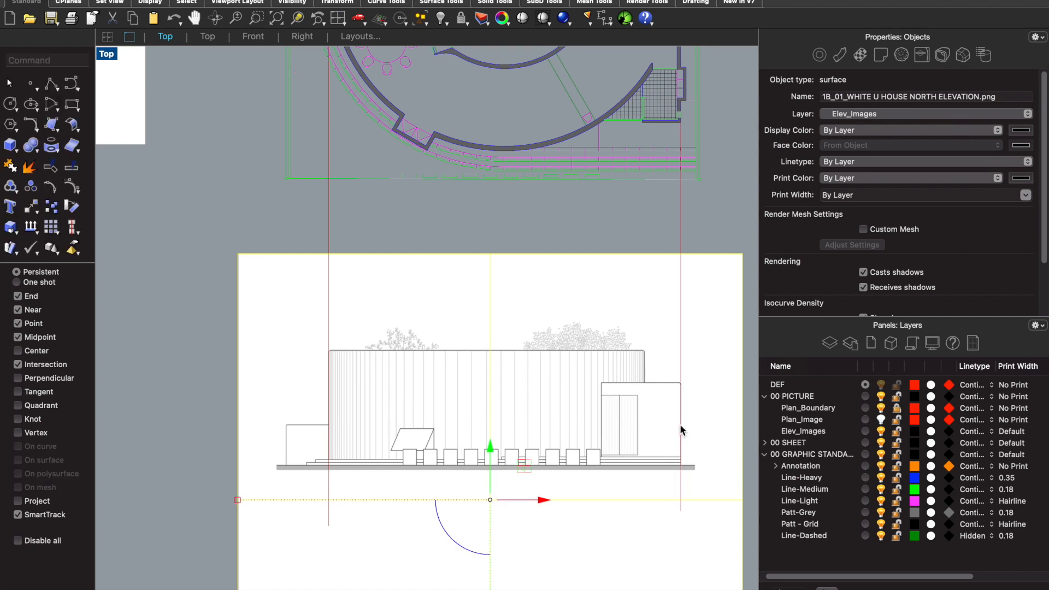
- Lock the 00 PICTURE layer together with its image sublayers
{"action": "scroll", "coordinate": [681, 430], "scroll_direction": "down", "scroll_amount": 3}
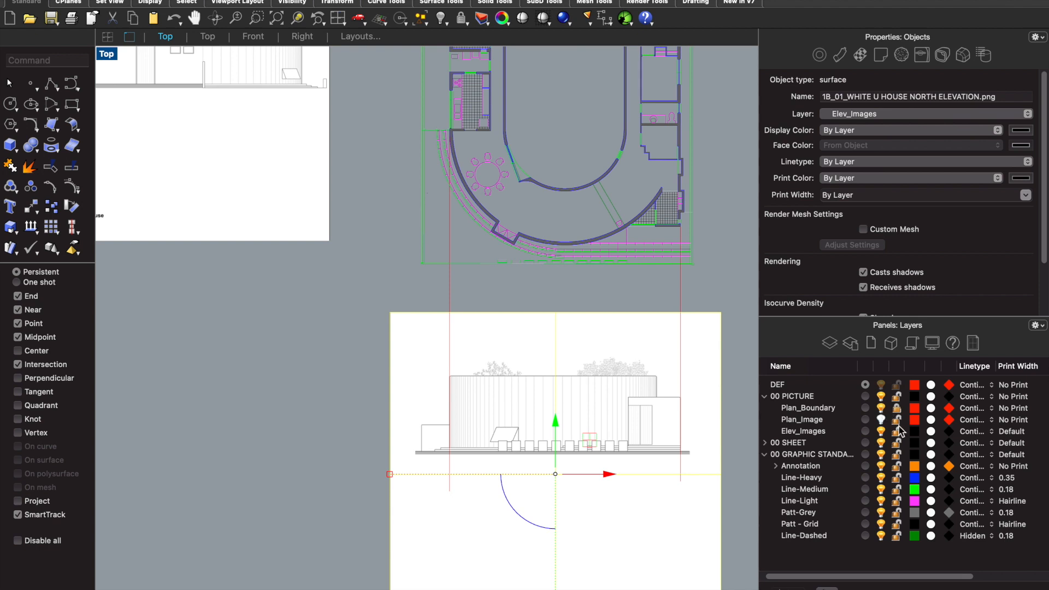
{"action": "left_click", "coordinate": [897, 397]}
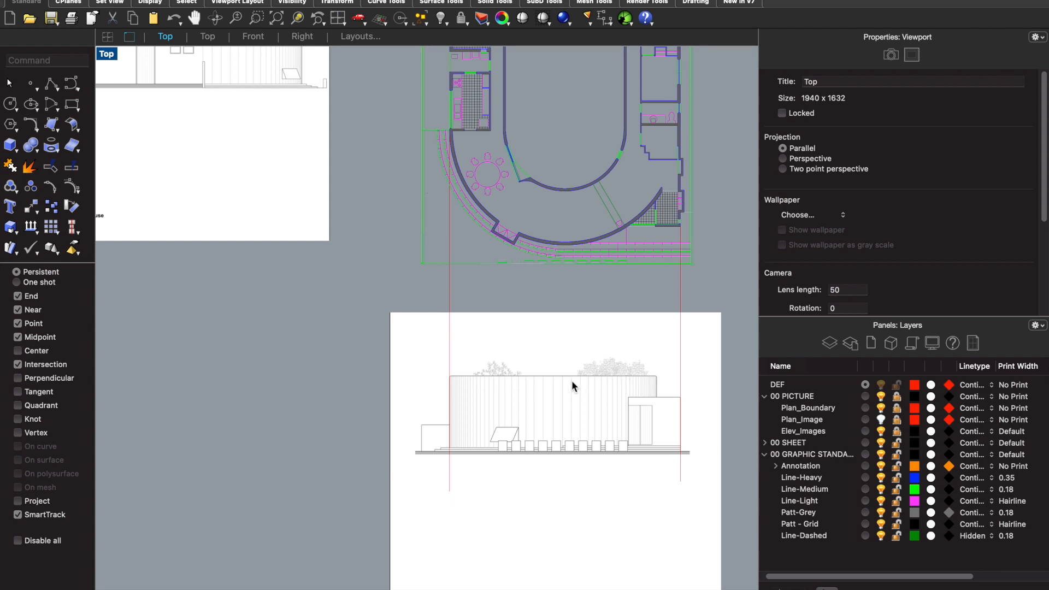
{"action": "type", "text": "Line"}
{"action": "key", "text": "Return"}
{"action": "scroll", "coordinate": [658, 238], "scroll_direction": "up", "scroll_amount": 5}
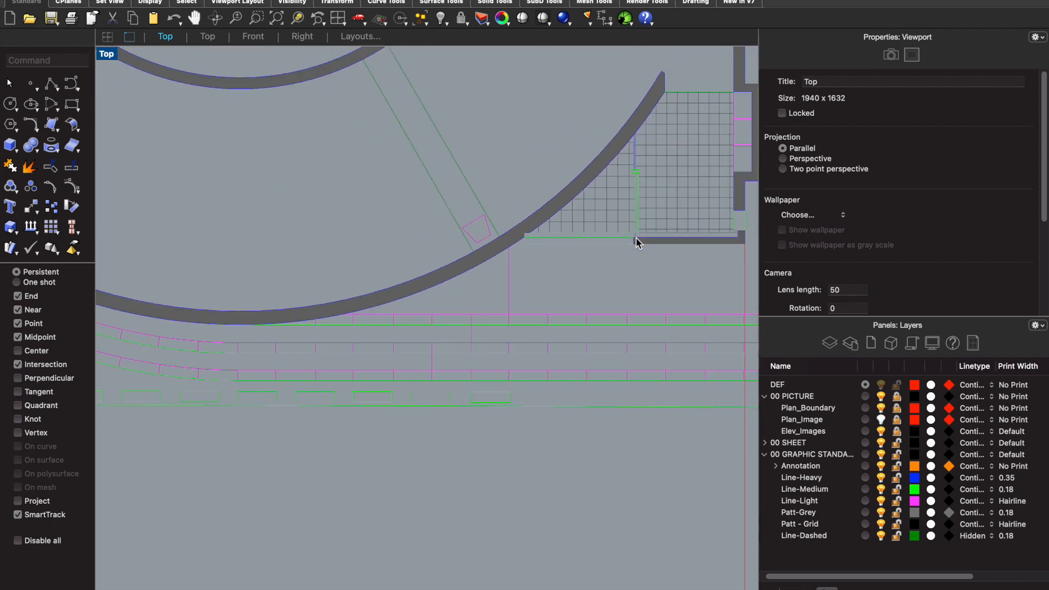
{"action": "scroll", "coordinate": [622, 241], "scroll_direction": "down", "scroll_amount": 5}
{"action": "scroll", "coordinate": [389, 243], "scroll_direction": "up", "scroll_amount": 4}
{"action": "scroll", "coordinate": [369, 266], "scroll_direction": "down", "scroll_amount": 3}
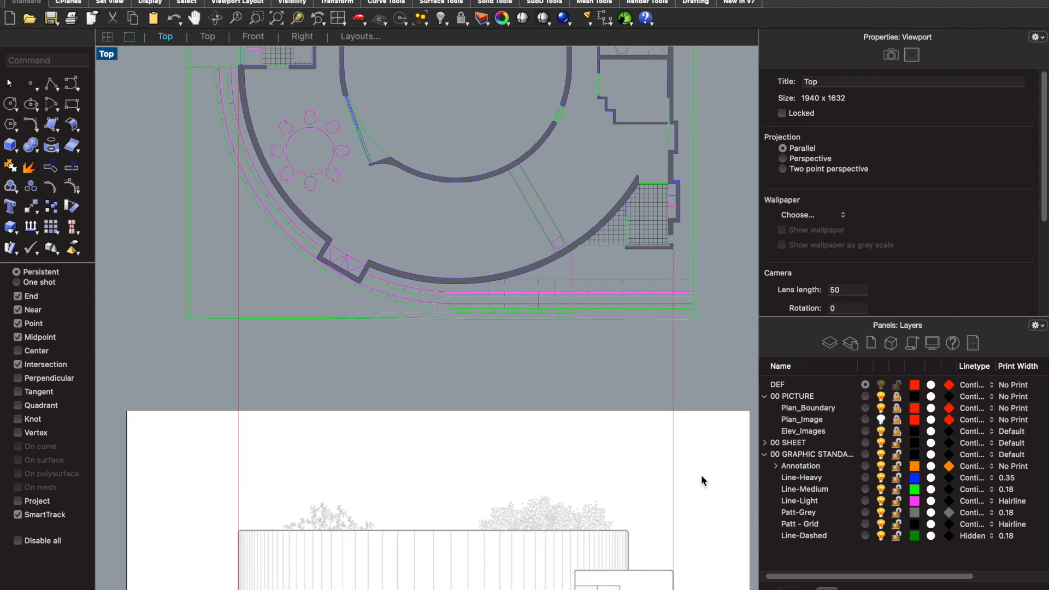
{"action": "scroll", "coordinate": [690, 423], "scroll_direction": "down", "scroll_amount": 3}
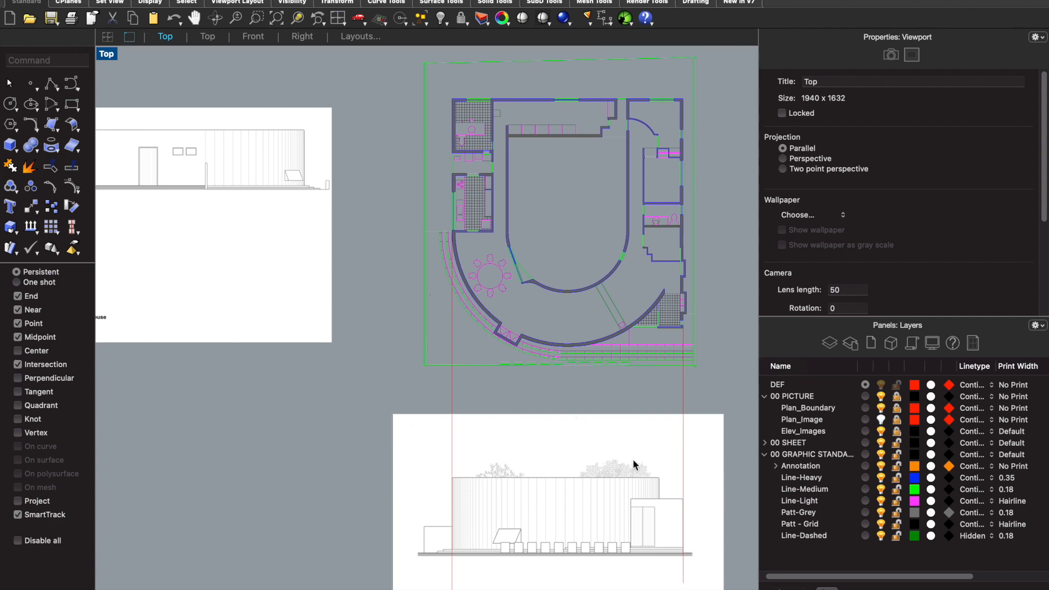
- Draw a vertical construction line from the right end of the plan's front steps down across the north elevation image
{"action": "scroll", "coordinate": [668, 358], "scroll_direction": "up", "scroll_amount": 5}
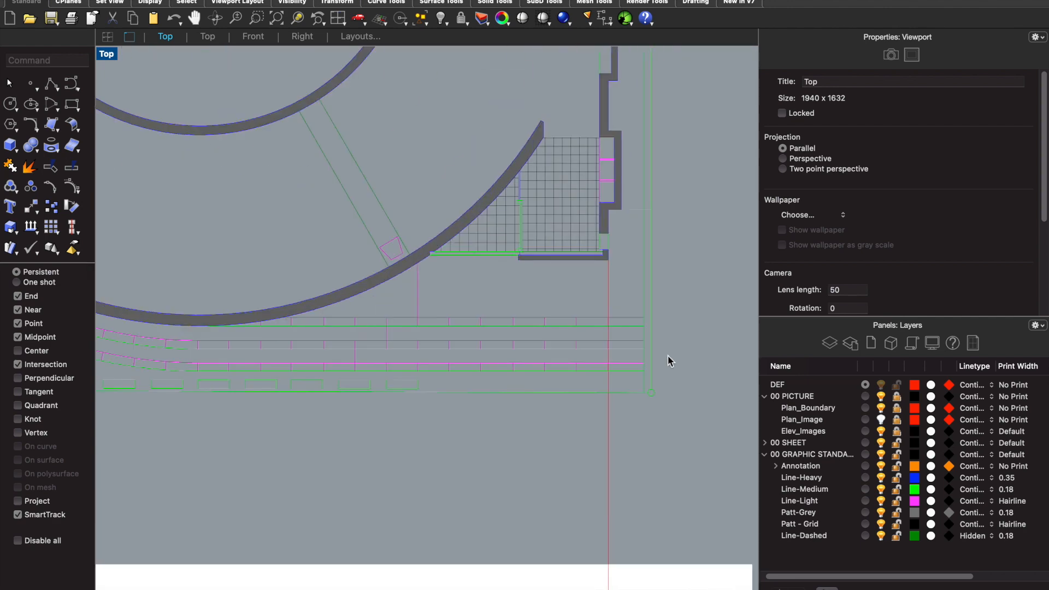
{"action": "type", "text": "line"}
{"action": "key", "text": "Return"}
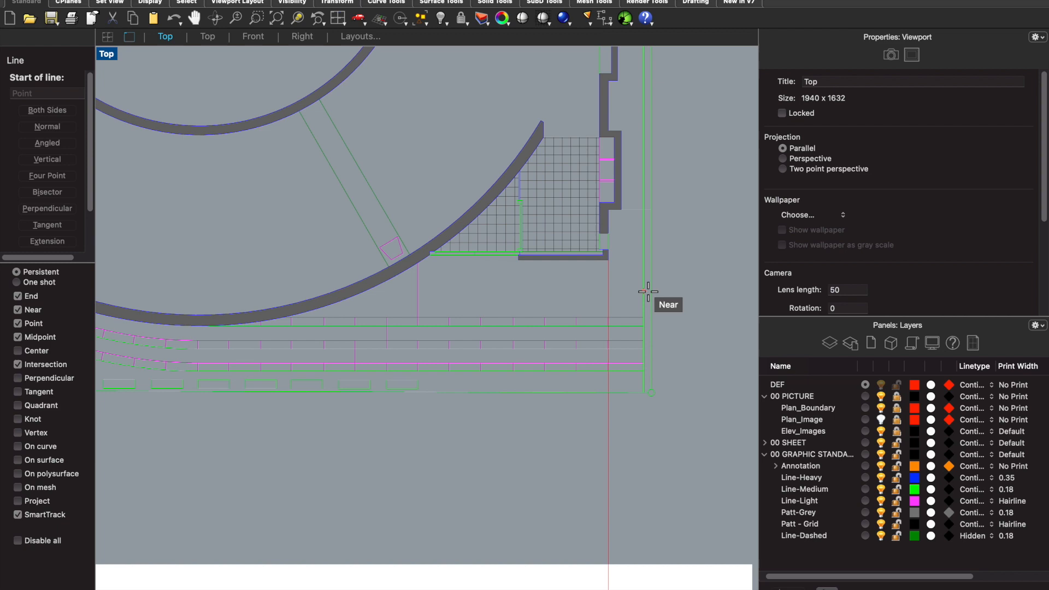
{"action": "scroll", "coordinate": [653, 411], "scroll_direction": "up", "scroll_amount": 3}
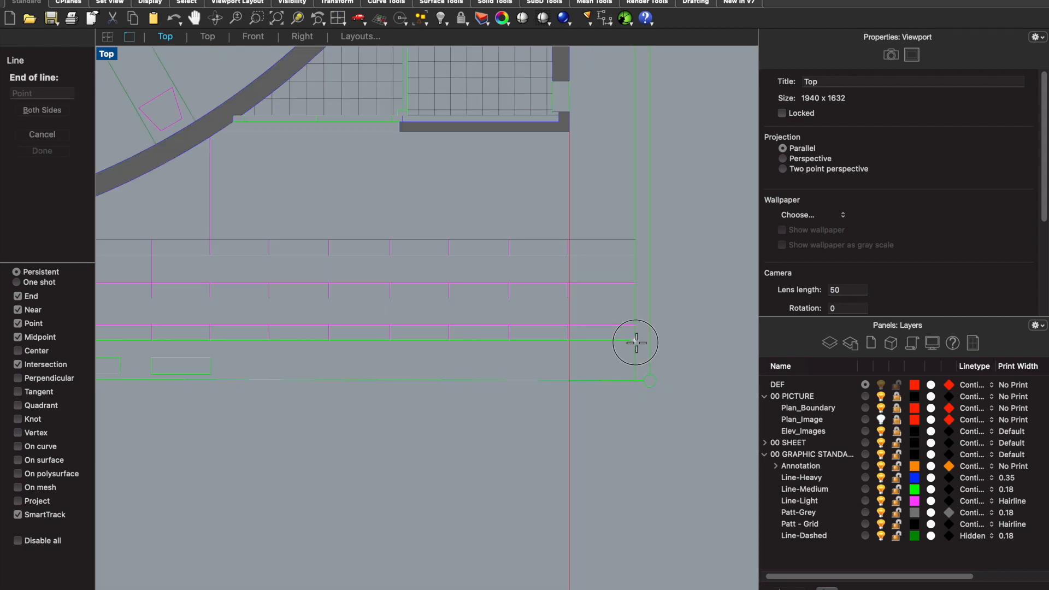
{"action": "left_click", "coordinate": [635, 340]}
{"action": "scroll", "coordinate": [633, 333], "scroll_direction": "down", "scroll_amount": 5}
{"action": "scroll", "coordinate": [639, 542], "scroll_direction": "up", "scroll_amount": 3}
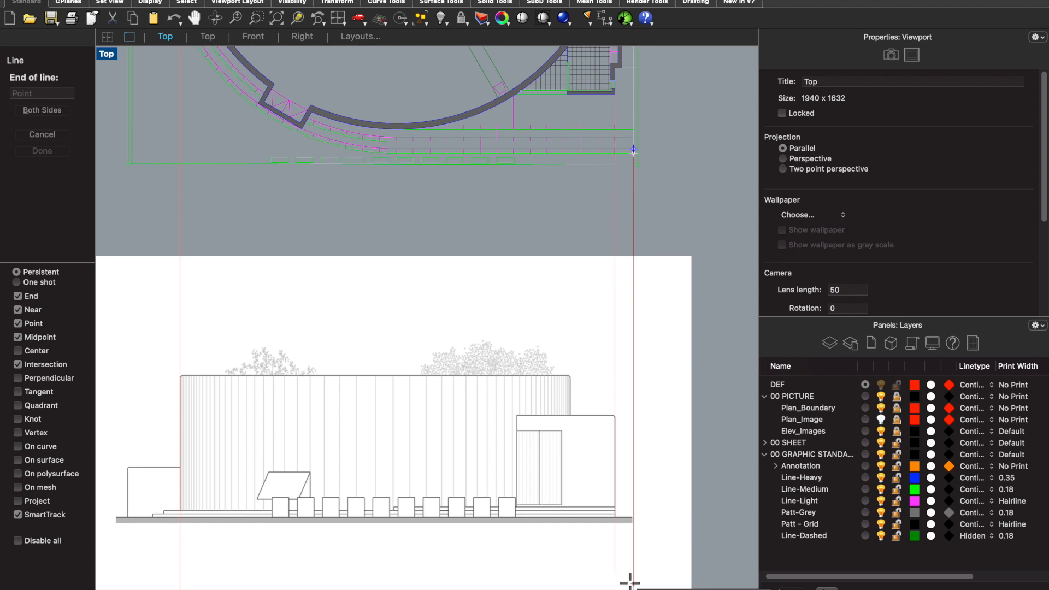
{"action": "left_click", "coordinate": [626, 566]}
- Compare the right ends of the steps and ground line in the north elevation with the plan along the projected construction lines
{"action": "scroll", "coordinate": [659, 464], "scroll_direction": "down", "scroll_amount": 3}
{"action": "scroll", "coordinate": [659, 437], "scroll_direction": "down", "scroll_amount": 2}
{"action": "scroll", "coordinate": [639, 454], "scroll_direction": "up", "scroll_amount": 5}
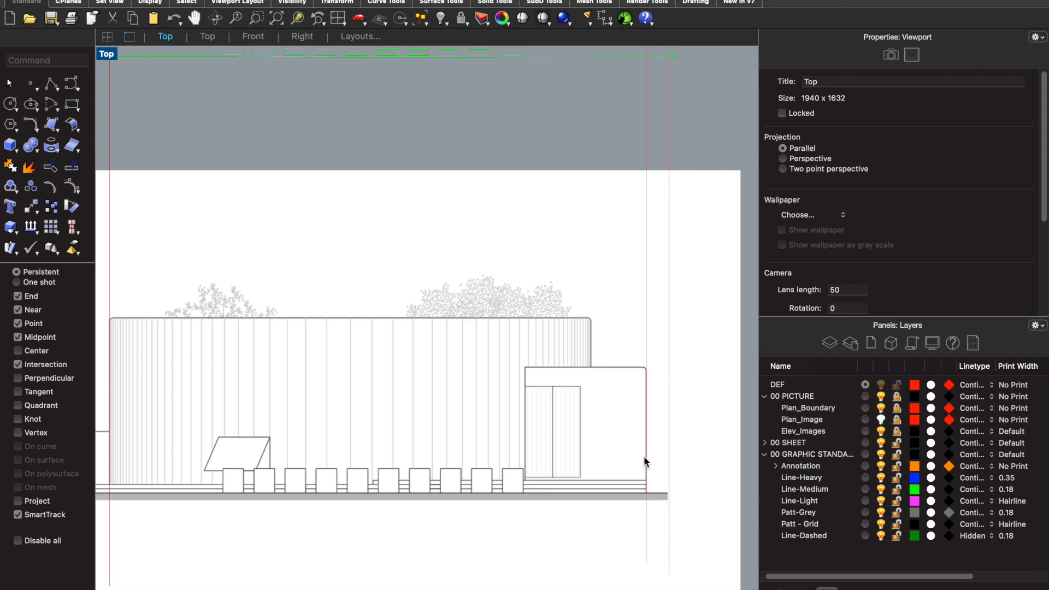
{"action": "scroll", "coordinate": [642, 464], "scroll_direction": "down", "scroll_amount": 3}
{"action": "scroll", "coordinate": [645, 307], "scroll_direction": "up", "scroll_amount": 3}
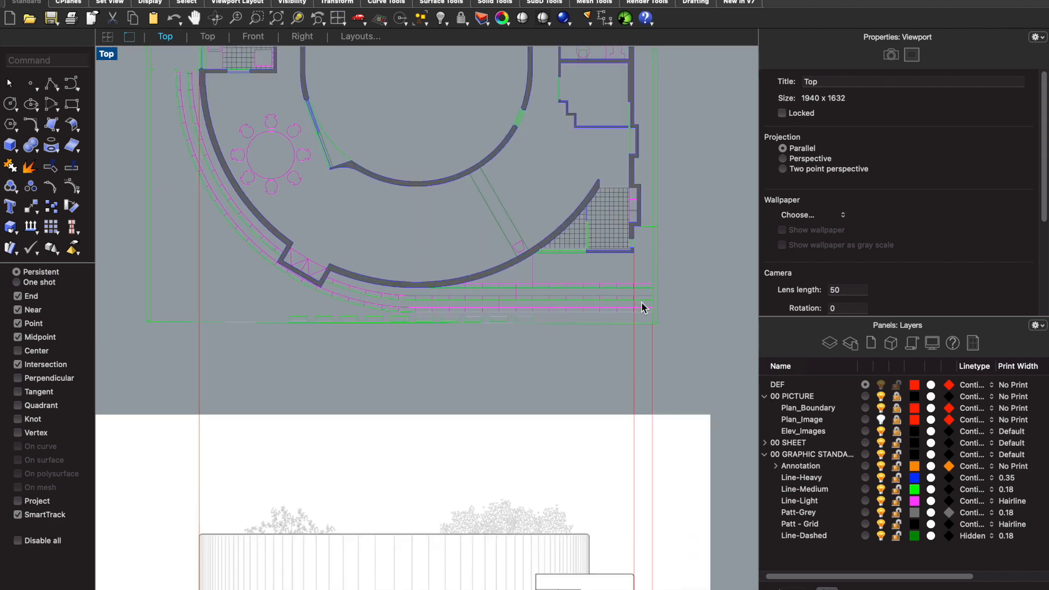
{"action": "scroll", "coordinate": [650, 295], "scroll_direction": "up", "scroll_amount": 2}
{"action": "scroll", "coordinate": [625, 321], "scroll_direction": "down", "scroll_amount": 4}
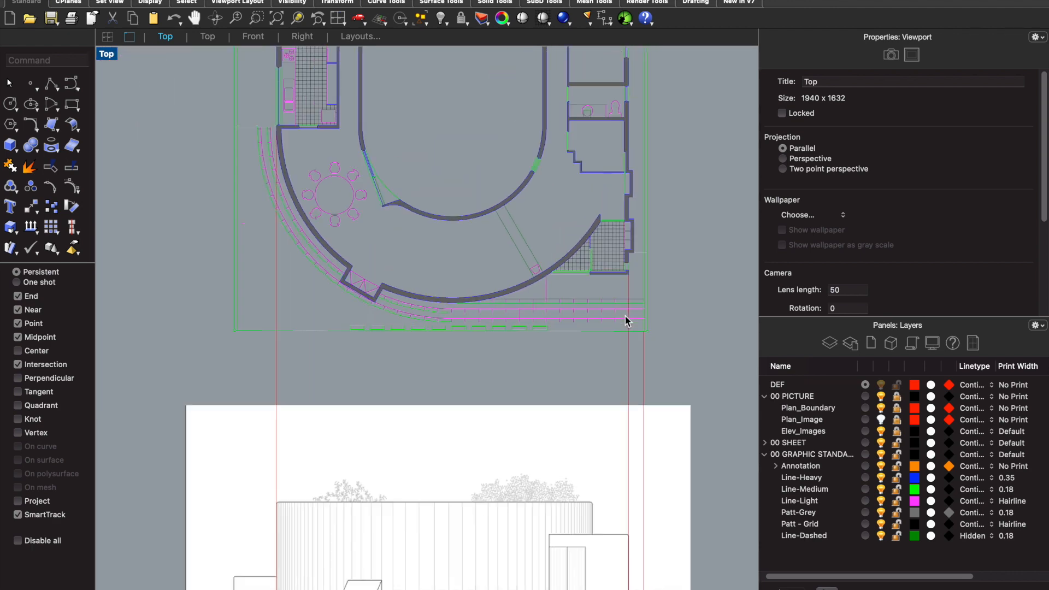
{"action": "scroll", "coordinate": [626, 322], "scroll_direction": "down", "scroll_amount": 3}
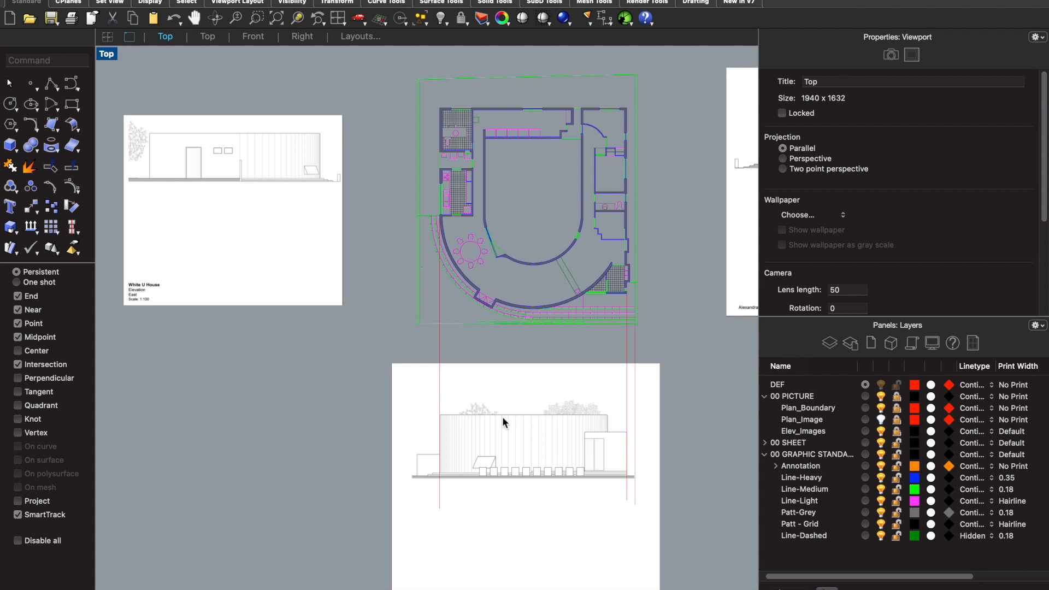
{"action": "scroll", "coordinate": [503, 421], "scroll_direction": "down", "scroll_amount": 2}
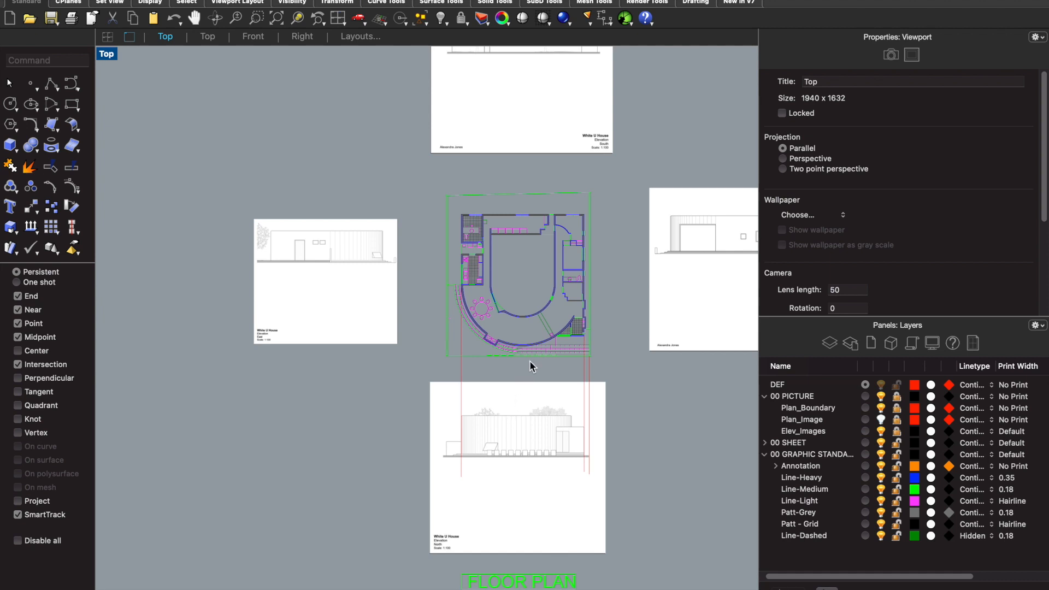
- Make Elev_Images the current layer and load the "White U House front exterior" image from WHITE U HOUSE_IMAGES with the Picture command
{"action": "type", "text": "Picture"}
{"action": "key", "text": "Return"}
{"action": "left_click", "coordinate": [865, 431]}
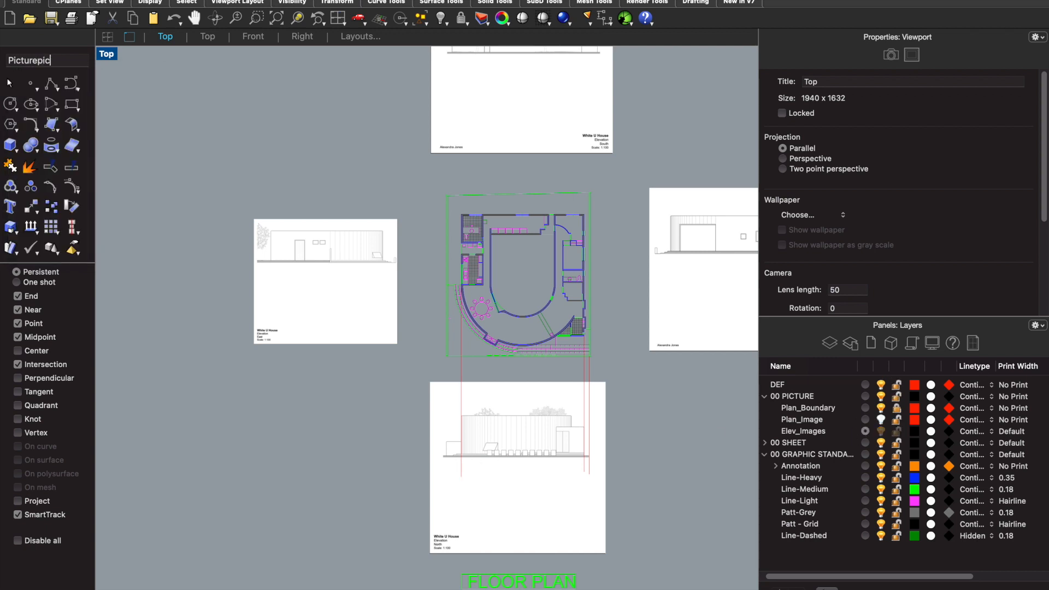
{"action": "key", "text": "BackSpace"}
{"action": "key", "text": "Return"}
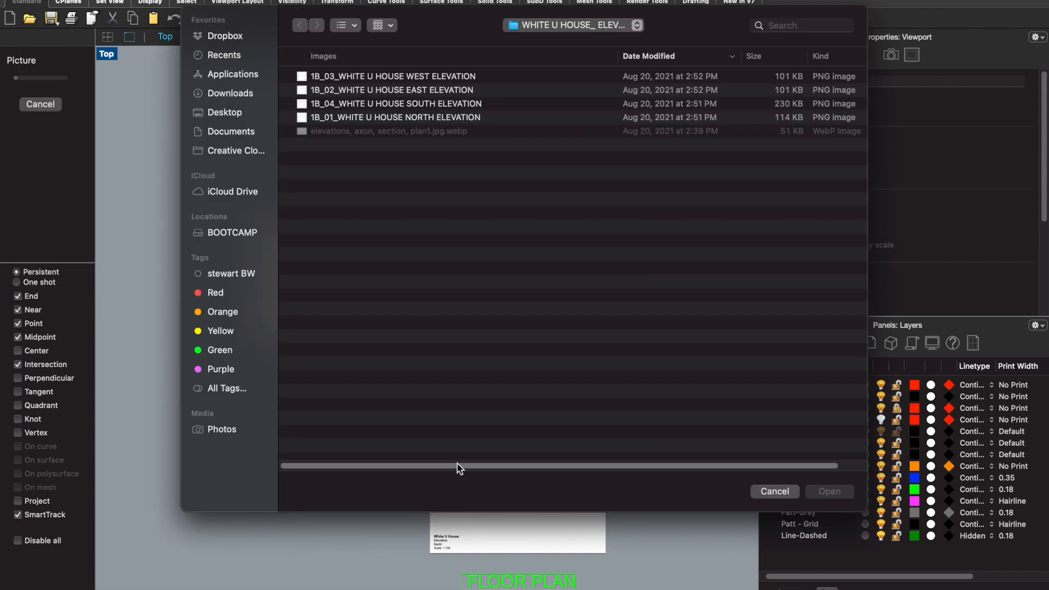
{"action": "left_click", "coordinate": [522, 24]}
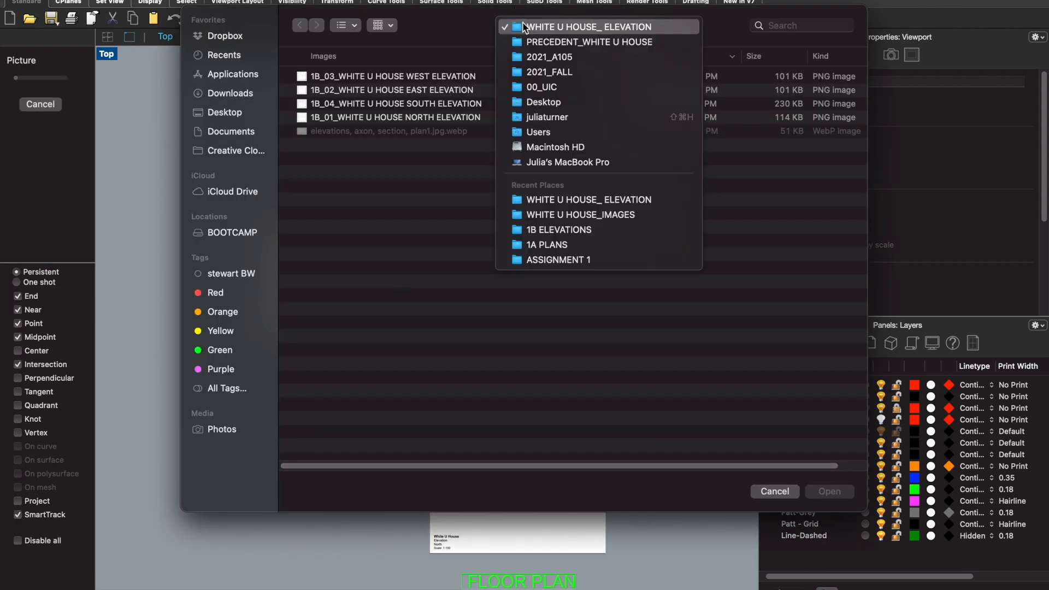
{"action": "left_click", "coordinate": [554, 214]}
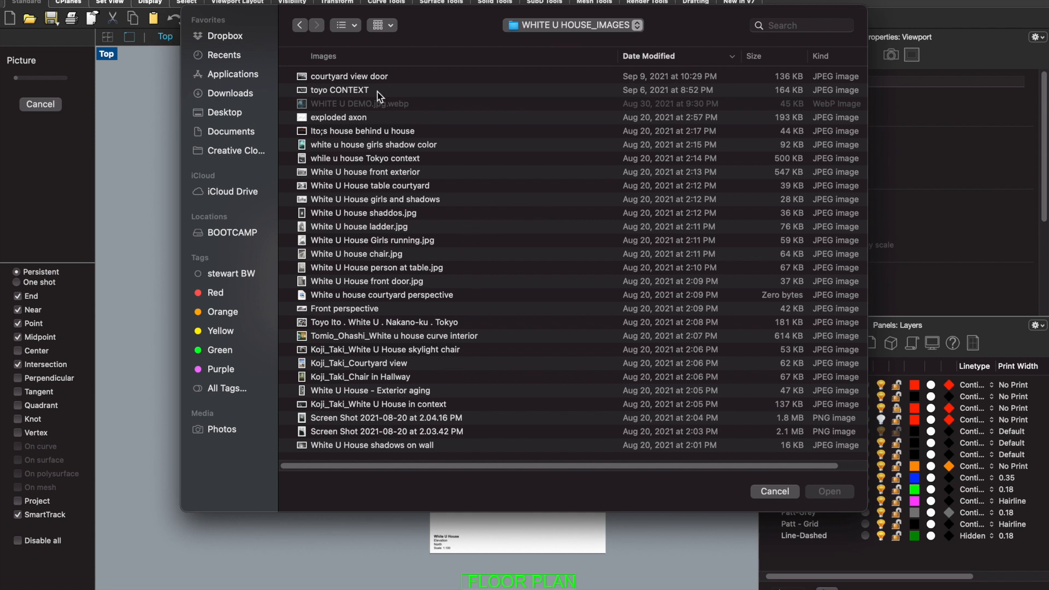
{"action": "left_click", "coordinate": [401, 175]}
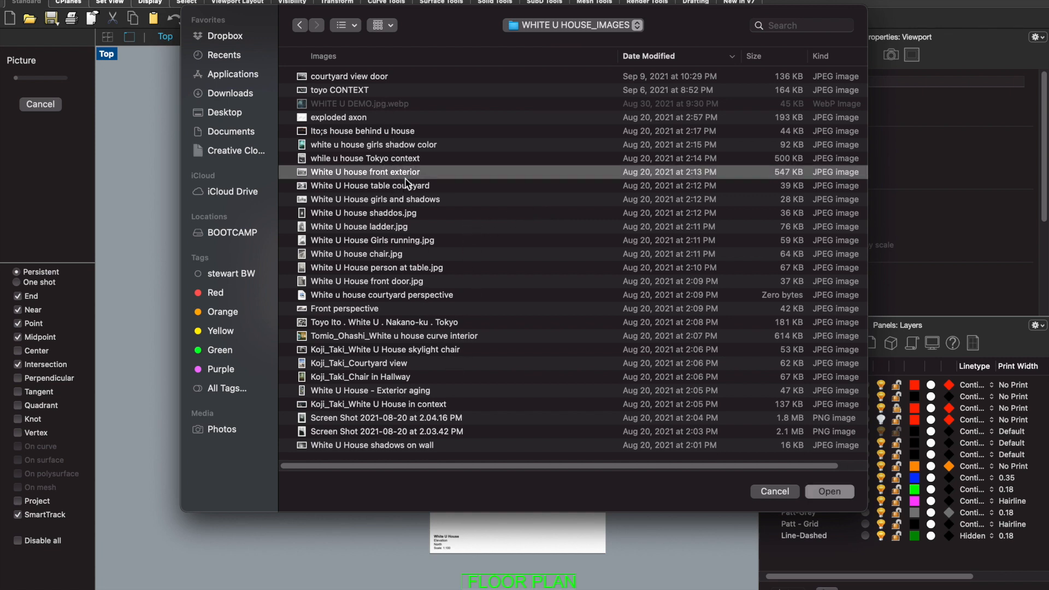
{"action": "left_click", "coordinate": [807, 493]}
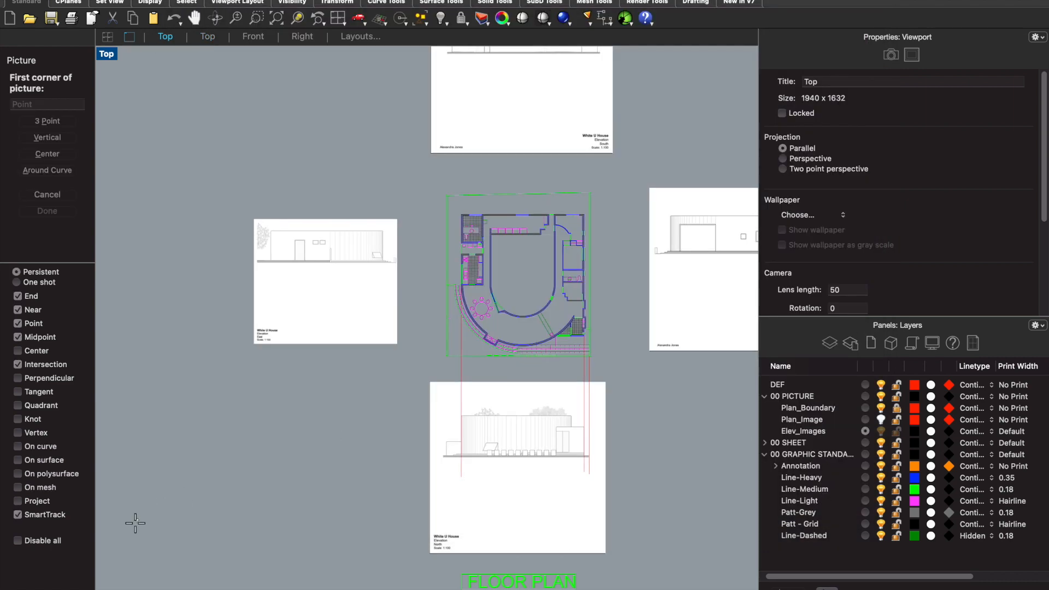
- Place the front exterior photo beside the north elevation image, below the east elevation image
{"action": "scroll", "coordinate": [213, 519], "scroll_direction": "down", "scroll_amount": 3}
{"action": "scroll", "coordinate": [221, 515], "scroll_direction": "up", "scroll_amount": 3}
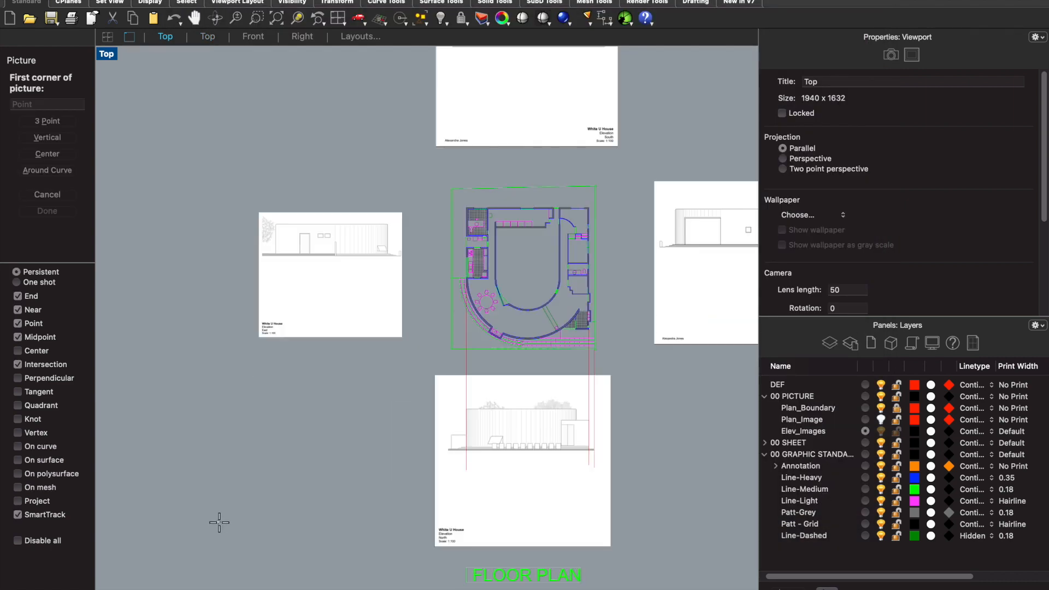
{"action": "left_click", "coordinate": [218, 522]}
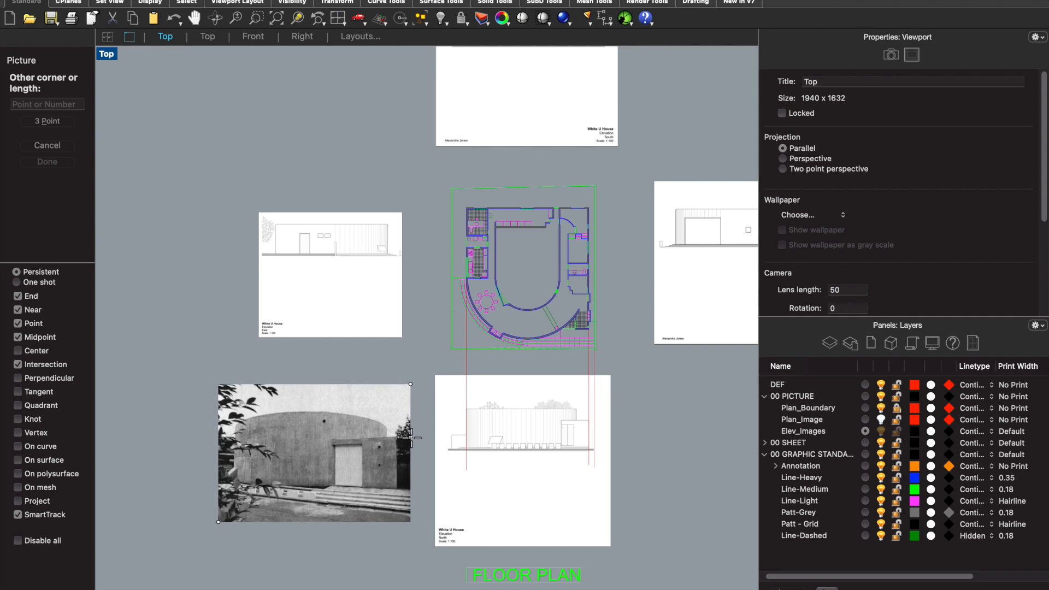
{"action": "left_click", "coordinate": [410, 448]}
{"action": "scroll", "coordinate": [401, 353], "scroll_direction": "down", "scroll_amount": 2}
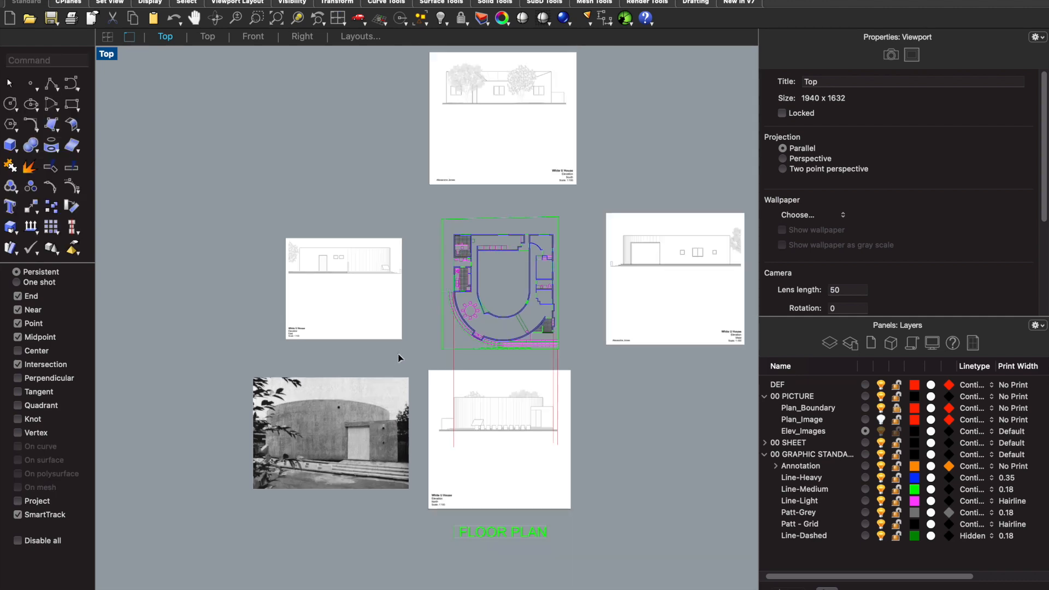
- Insert the "Front perspective" image from the same folder and place it just left of the front exterior photo
{"action": "key", "text": "Return"}
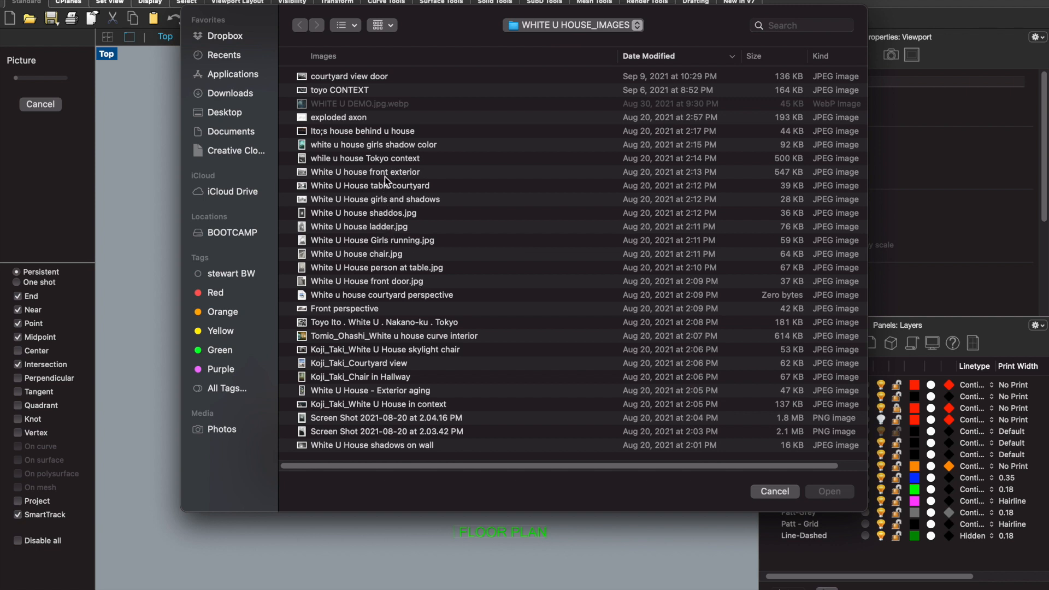
{"action": "left_click", "coordinate": [412, 282]}
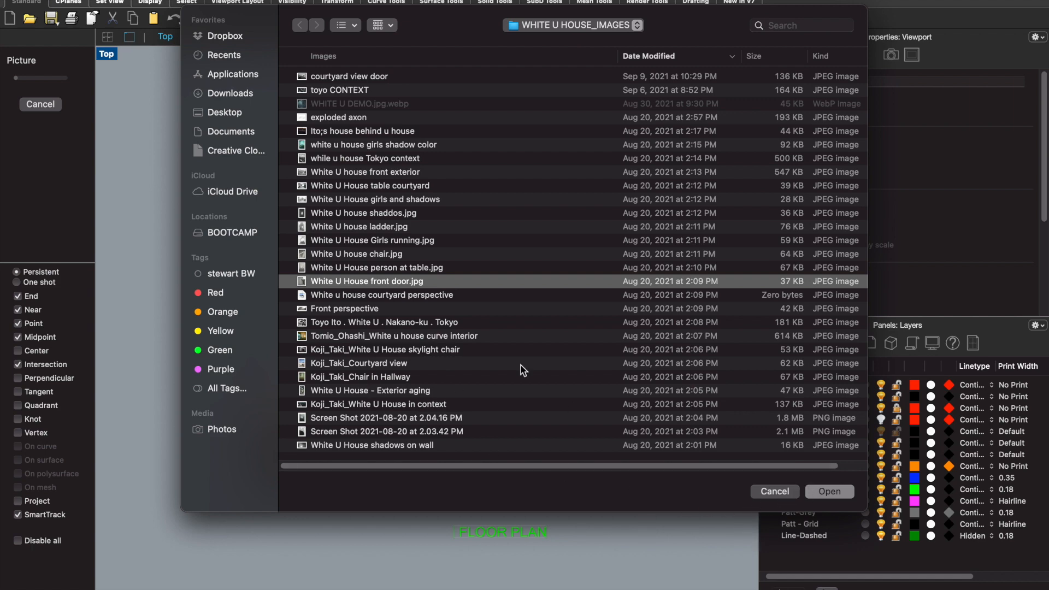
{"action": "left_click", "coordinate": [355, 310]}
{"action": "left_click", "coordinate": [828, 491]}
{"action": "scroll", "coordinate": [700, 347], "scroll_direction": "down", "scroll_amount": 3}
{"action": "left_click", "coordinate": [266, 441]}
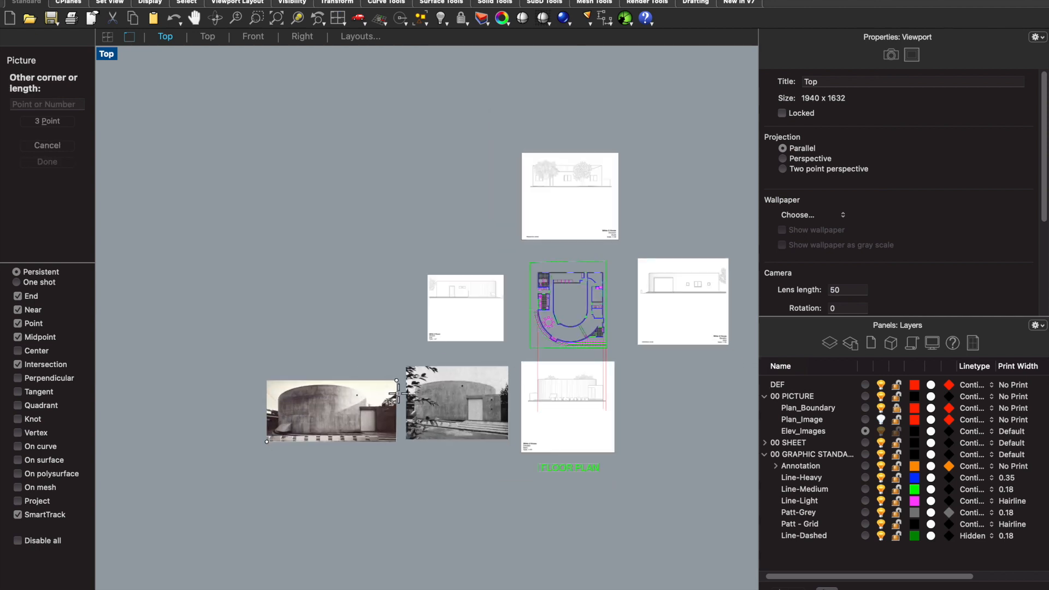
{"action": "left_click", "coordinate": [426, 367]}
{"action": "left_click", "coordinate": [425, 368]}
{"action": "left_click_drag", "start_coordinate": [403, 405], "coordinate": [369, 399]}
- Examine the entrance door, curved wall and steps in the two photos and compare them with the north elevation image
{"action": "scroll", "coordinate": [309, 411], "scroll_direction": "up", "scroll_amount": 2}
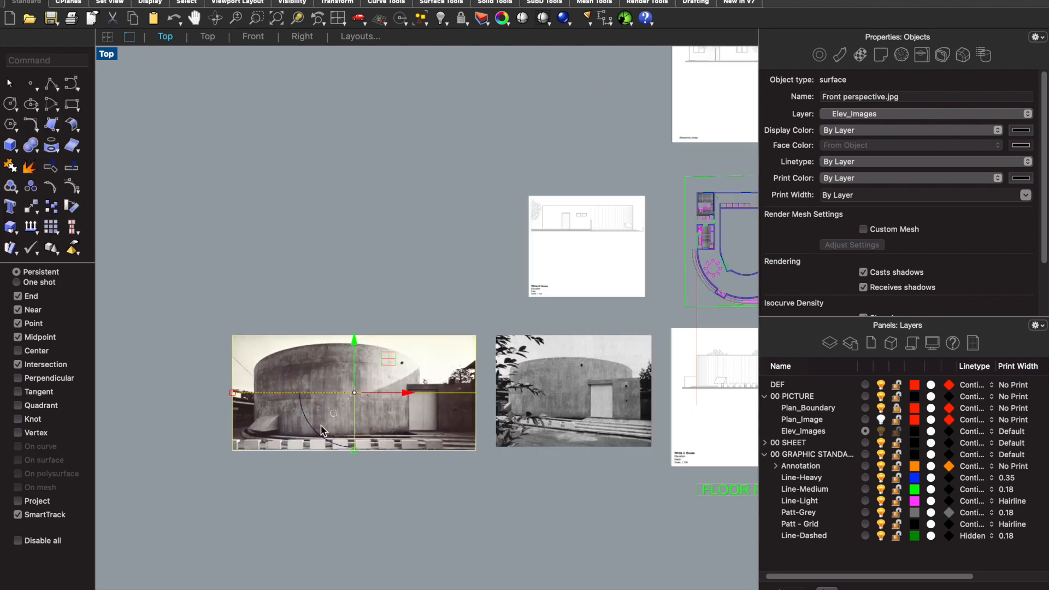
{"action": "scroll", "coordinate": [452, 431], "scroll_direction": "up", "scroll_amount": 4}
{"action": "scroll", "coordinate": [382, 350], "scroll_direction": "up", "scroll_amount": 3}
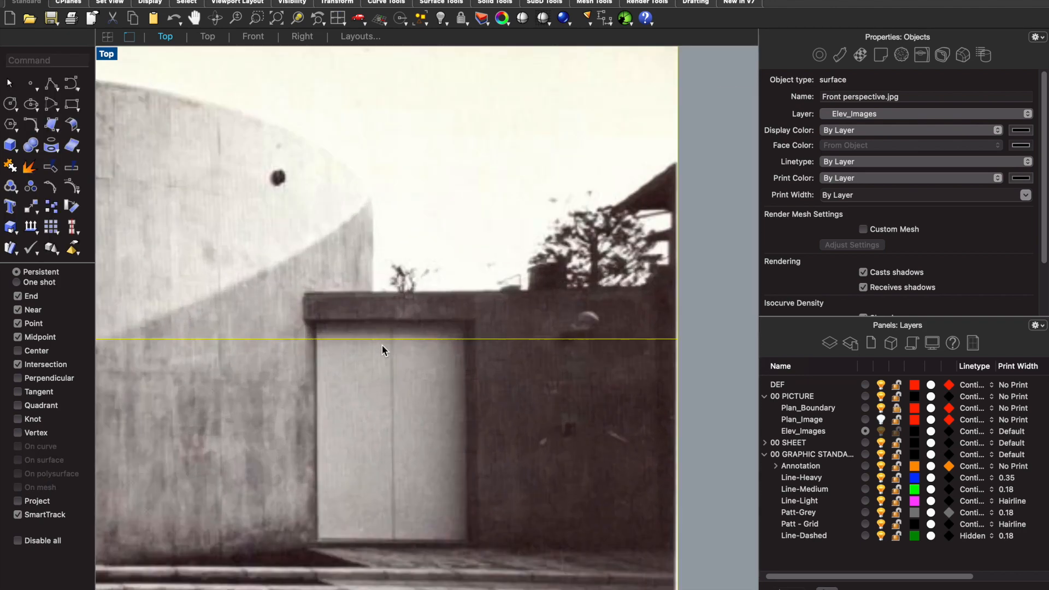
{"action": "scroll", "coordinate": [383, 351], "scroll_direction": "down", "scroll_amount": 4}
{"action": "scroll", "coordinate": [405, 385], "scroll_direction": "down", "scroll_amount": 1}
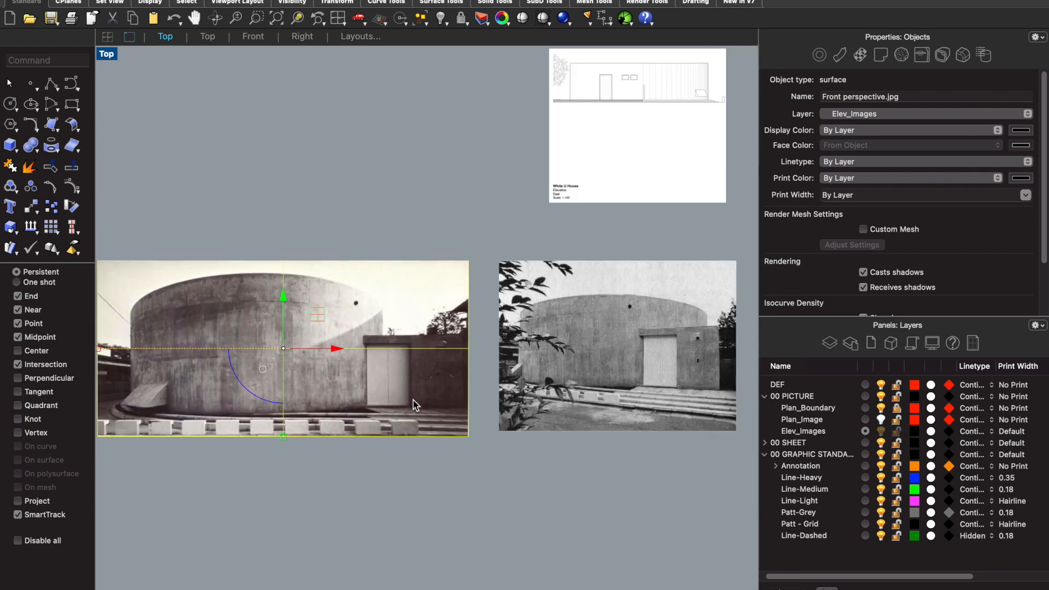
{"action": "scroll", "coordinate": [415, 402], "scroll_direction": "down", "scroll_amount": 2}
{"action": "scroll", "coordinate": [630, 395], "scroll_direction": "up", "scroll_amount": 2}
{"action": "scroll", "coordinate": [630, 395], "scroll_direction": "down", "scroll_amount": 3}
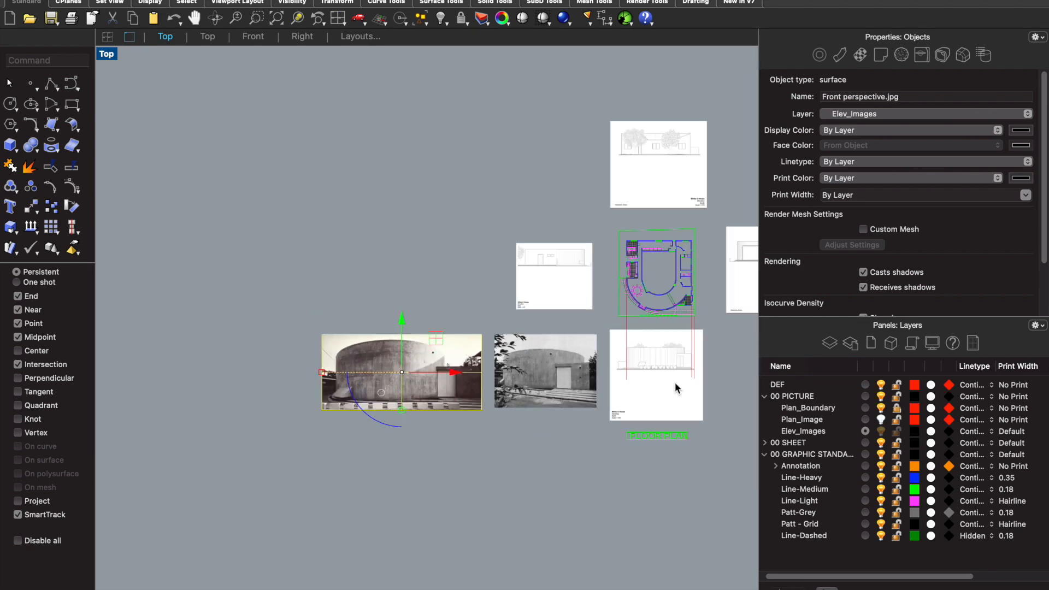
{"action": "scroll", "coordinate": [588, 382], "scroll_direction": "up", "scroll_amount": 3}
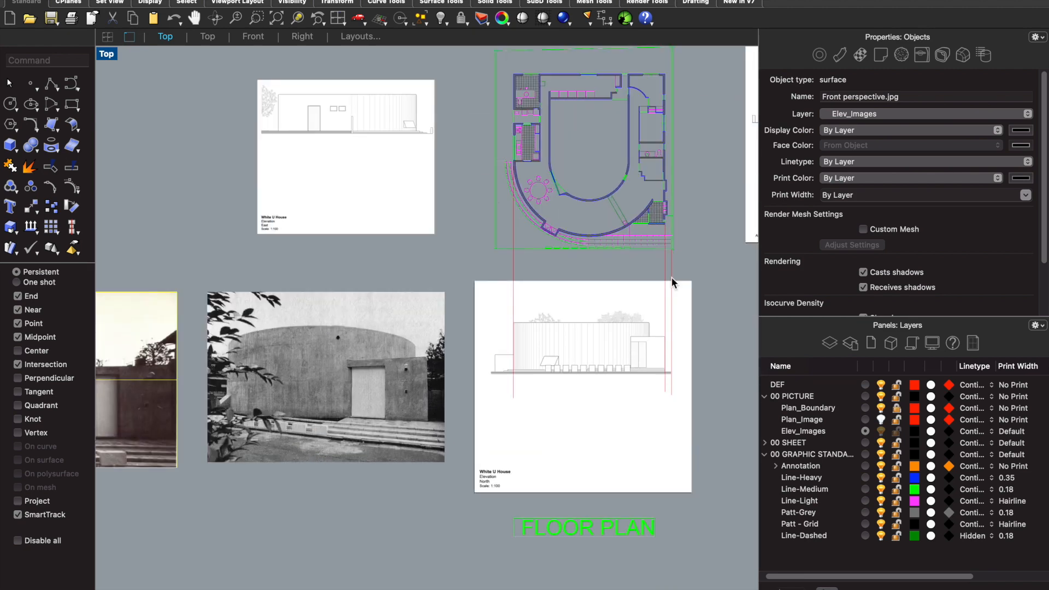
- Make DEF the current layer and lock the 00 PICTURE layer together with its image sublayers
{"action": "scroll", "coordinate": [668, 296], "scroll_direction": "up", "scroll_amount": 3}
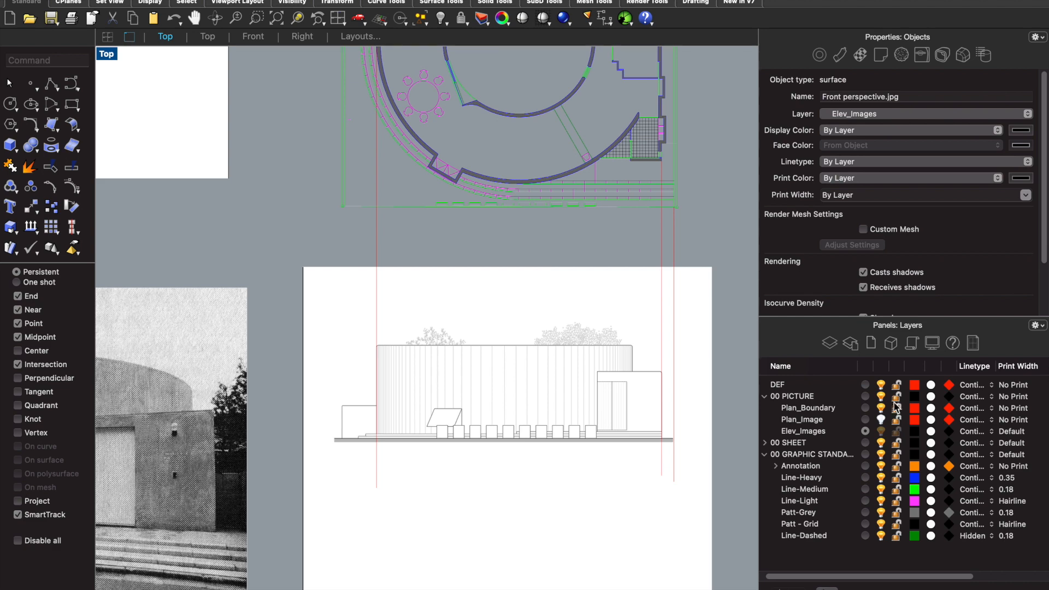
{"action": "left_click", "coordinate": [866, 386]}
{"action": "scroll", "coordinate": [612, 361], "scroll_direction": "down", "scroll_amount": 2}
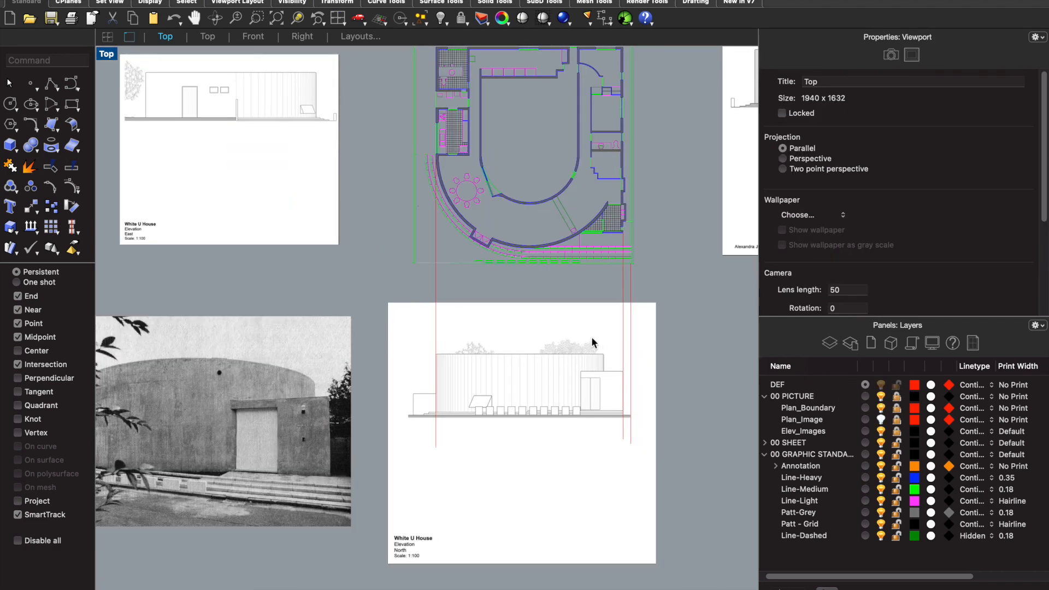
- Draw a construction line from the left end of the plan's short entrance wall straight down across the north elevation image
{"action": "scroll", "coordinate": [622, 239], "scroll_direction": "up", "scroll_amount": 2}
{"action": "type", "text": "line"}
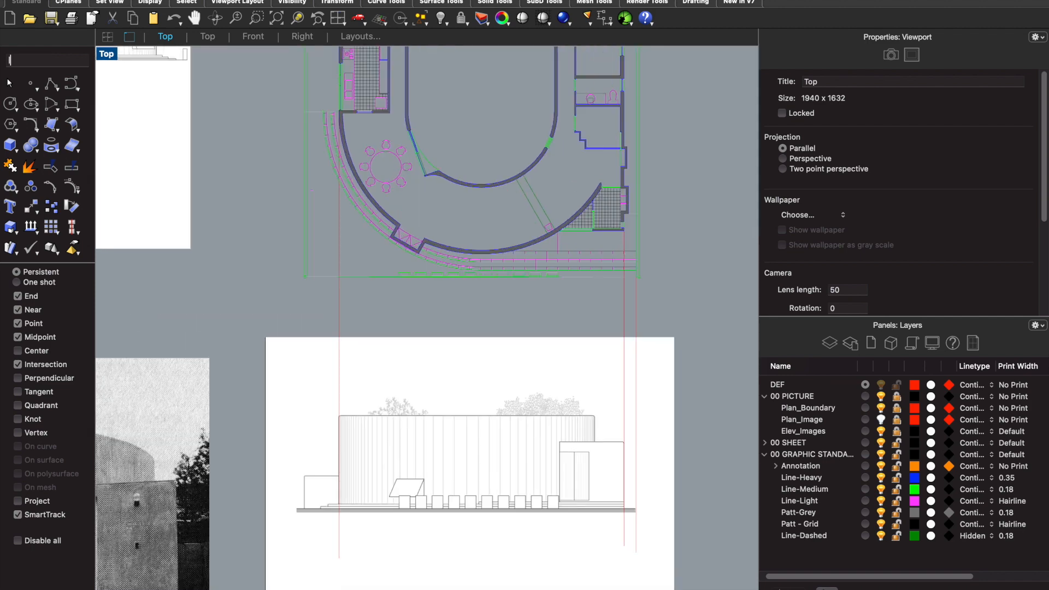
{"action": "key", "text": "Return"}
{"action": "scroll", "coordinate": [617, 235], "scroll_direction": "up", "scroll_amount": 5}
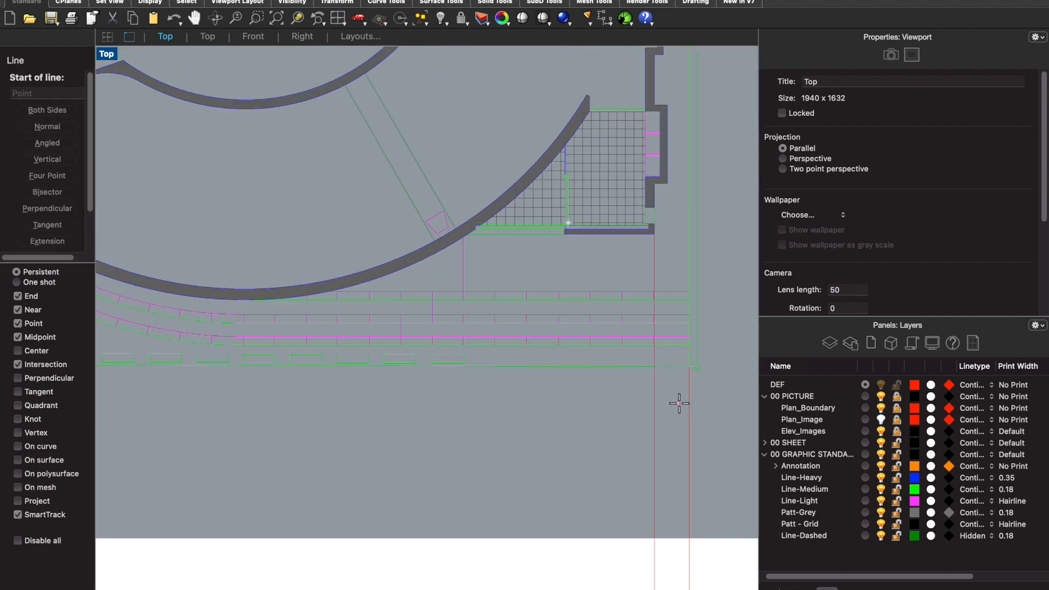
{"action": "left_click", "coordinate": [568, 224]}
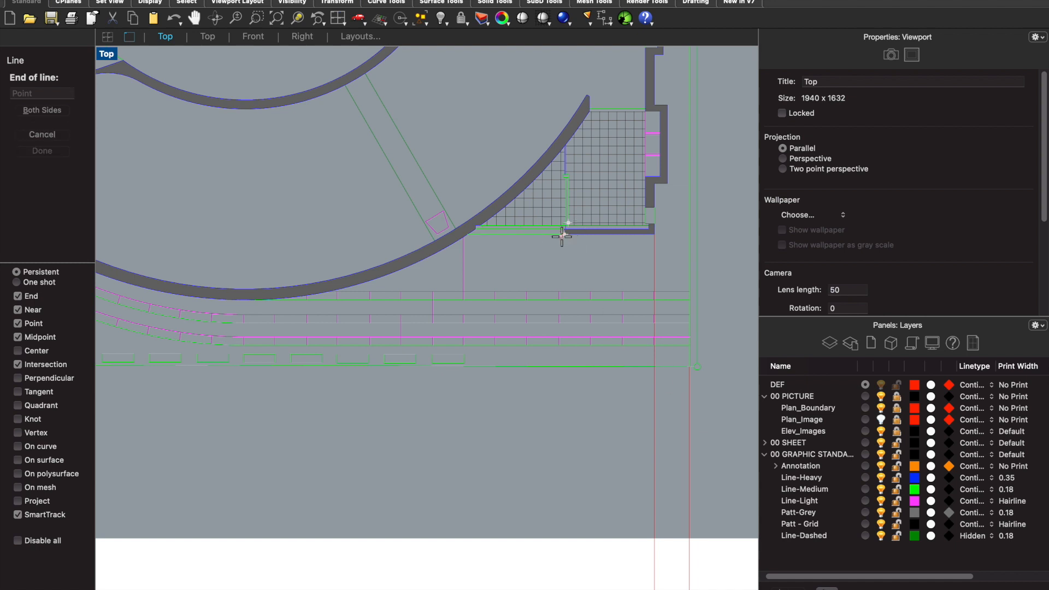
{"action": "scroll", "coordinate": [568, 224], "scroll_direction": "down", "scroll_amount": 5}
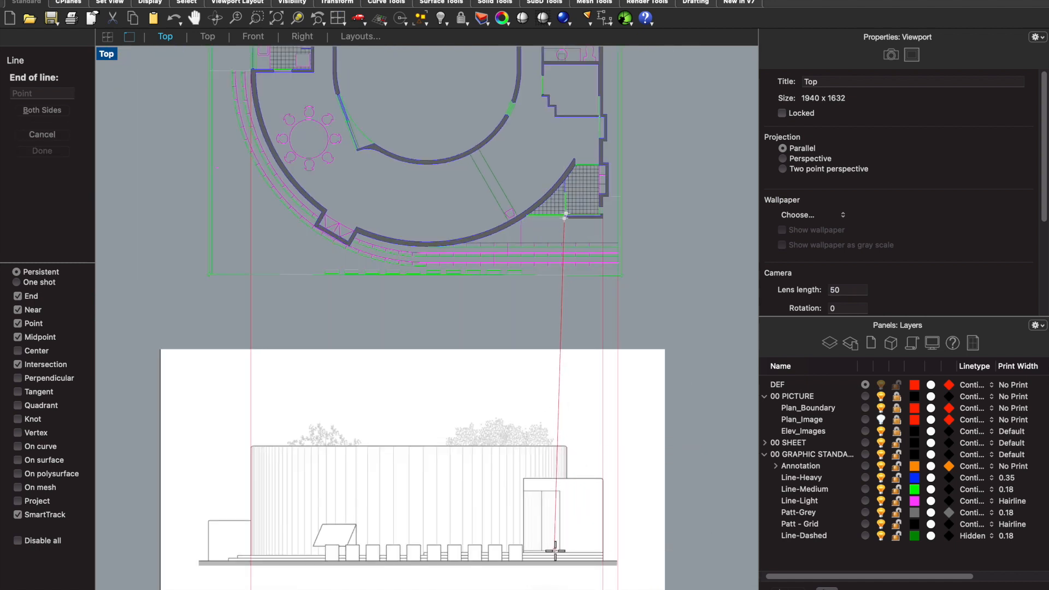
{"action": "left_click", "coordinate": [566, 577]}
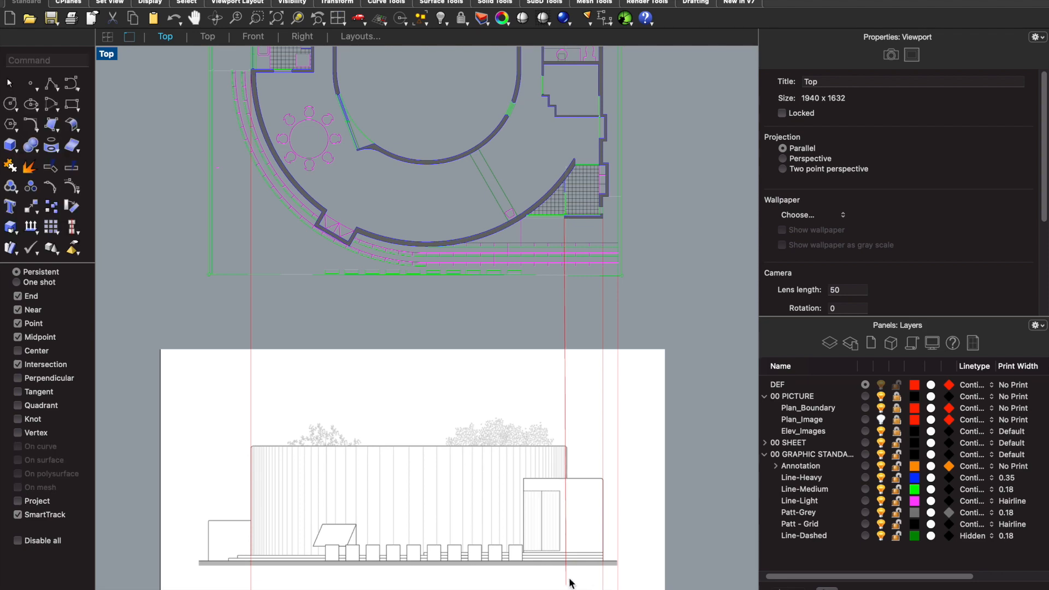
{"action": "left_click", "coordinate": [133, 11]}
{"action": "scroll", "coordinate": [429, 137], "scroll_direction": "down", "scroll_amount": 6}
{"action": "scroll", "coordinate": [457, 189], "scroll_direction": "up", "scroll_amount": 6}
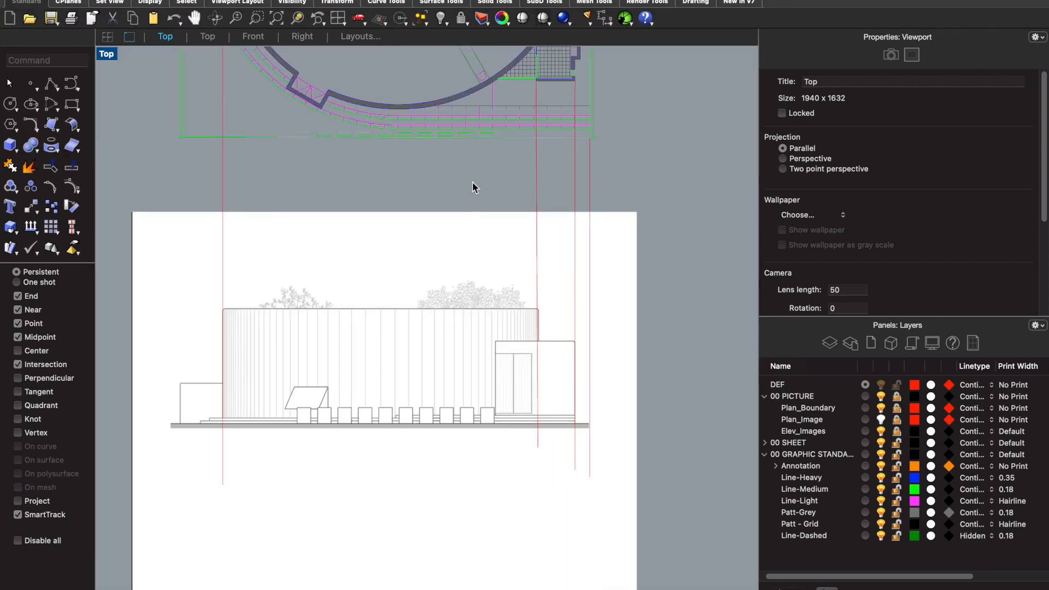
{"action": "scroll", "coordinate": [473, 202], "scroll_direction": "down", "scroll_amount": 8}
{"action": "scroll", "coordinate": [407, 273], "scroll_direction": "up", "scroll_amount": 6}
{"action": "scroll", "coordinate": [354, 277], "scroll_direction": "up", "scroll_amount": 2}
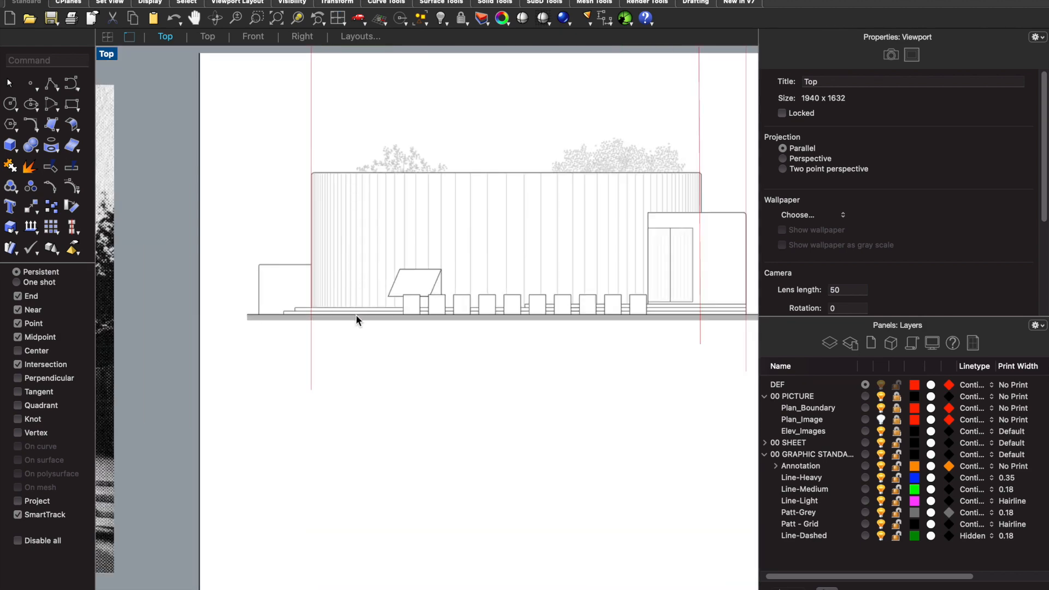
- Draw a horizontal construction line along the top of the north elevation's ground strip, from its left end to just past its right end
{"action": "scroll", "coordinate": [318, 317], "scroll_direction": "down", "scroll_amount": 2}
{"action": "type", "text": "line"}
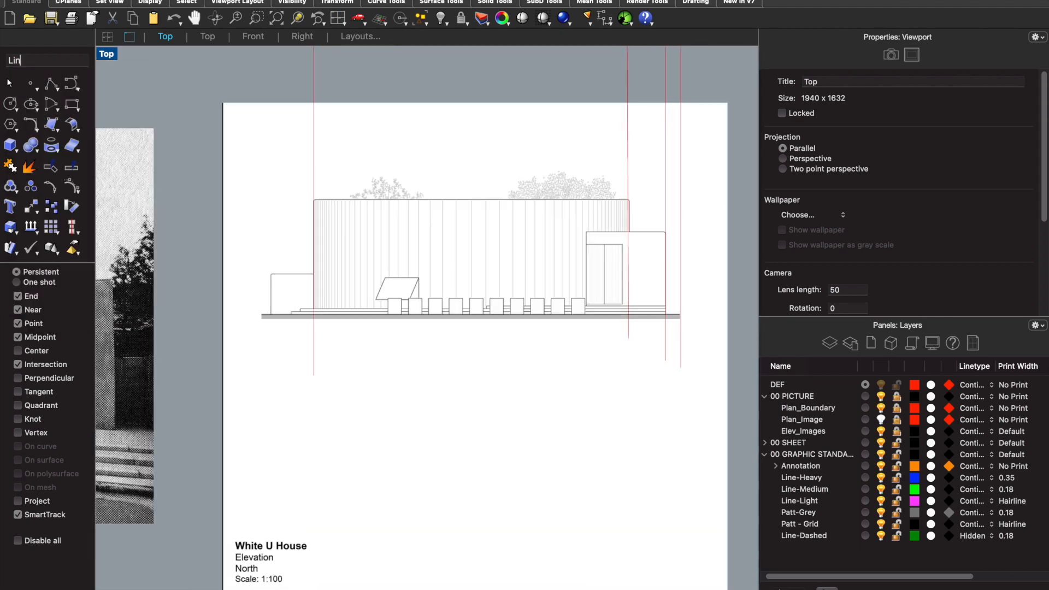
{"action": "key", "text": "Return"}
{"action": "scroll", "coordinate": [362, 312], "scroll_direction": "up", "scroll_amount": 5}
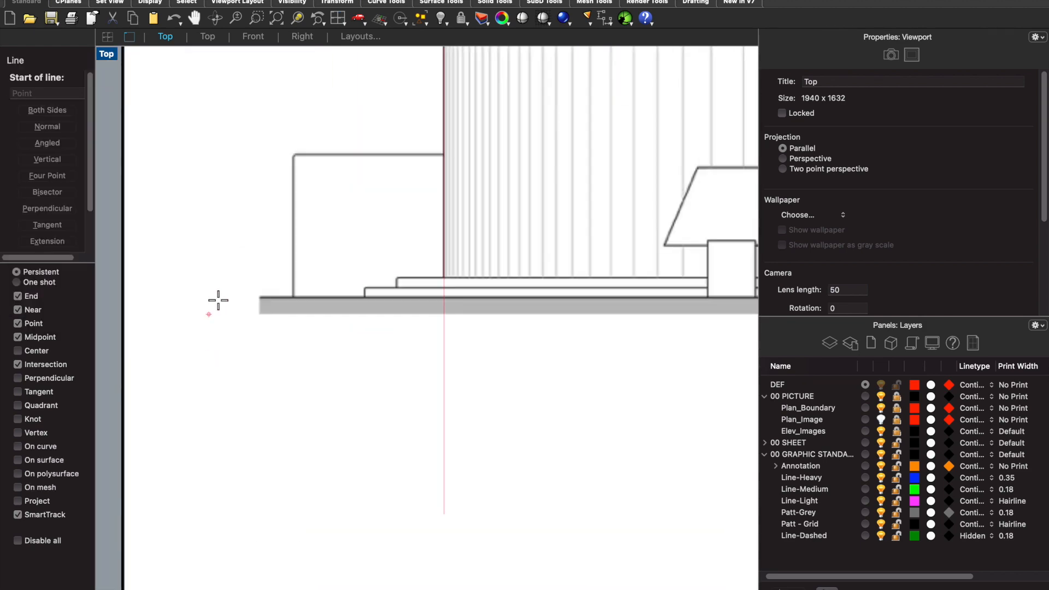
{"action": "left_click", "coordinate": [260, 296]}
{"action": "scroll", "coordinate": [259, 296], "scroll_direction": "down", "scroll_amount": 5}
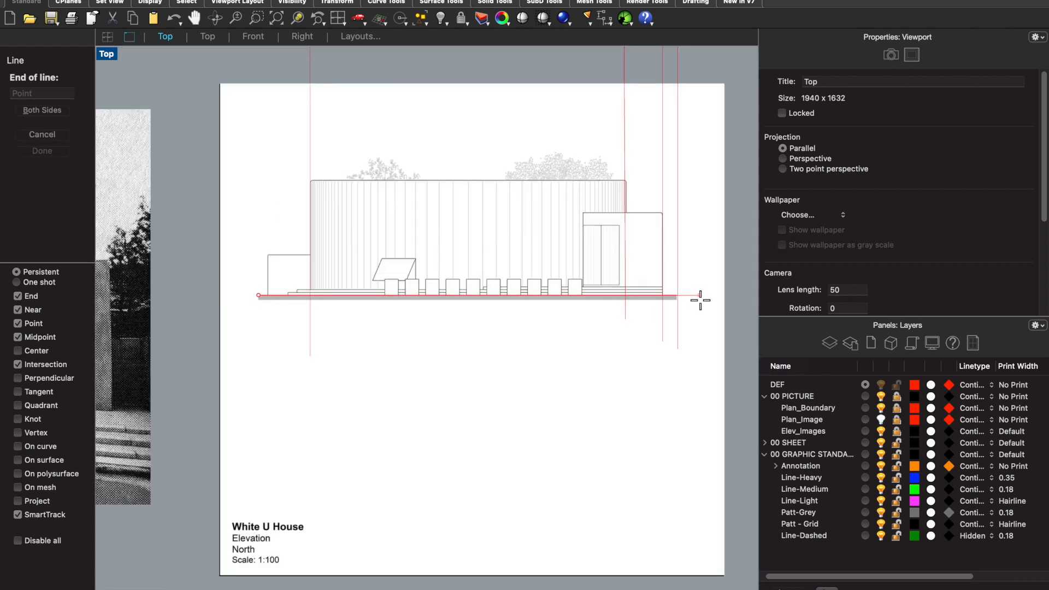
{"action": "left_click", "coordinate": [700, 300]}
- Draw a vertical construction line from where the plan's curved wall meets the entrance line down across the north elevation image
{"action": "scroll", "coordinate": [642, 202], "scroll_direction": "down", "scroll_amount": 3}
{"action": "scroll", "coordinate": [612, 89], "scroll_direction": "up", "scroll_amount": 3}
{"action": "scroll", "coordinate": [646, 129], "scroll_direction": "up", "scroll_amount": 8}
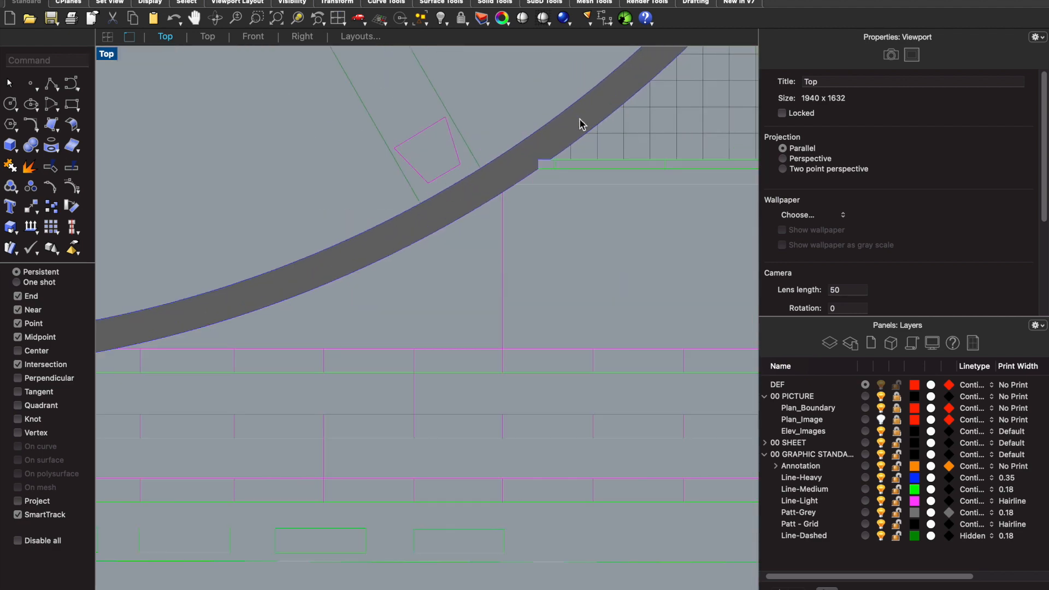
{"action": "key", "text": "Return"}
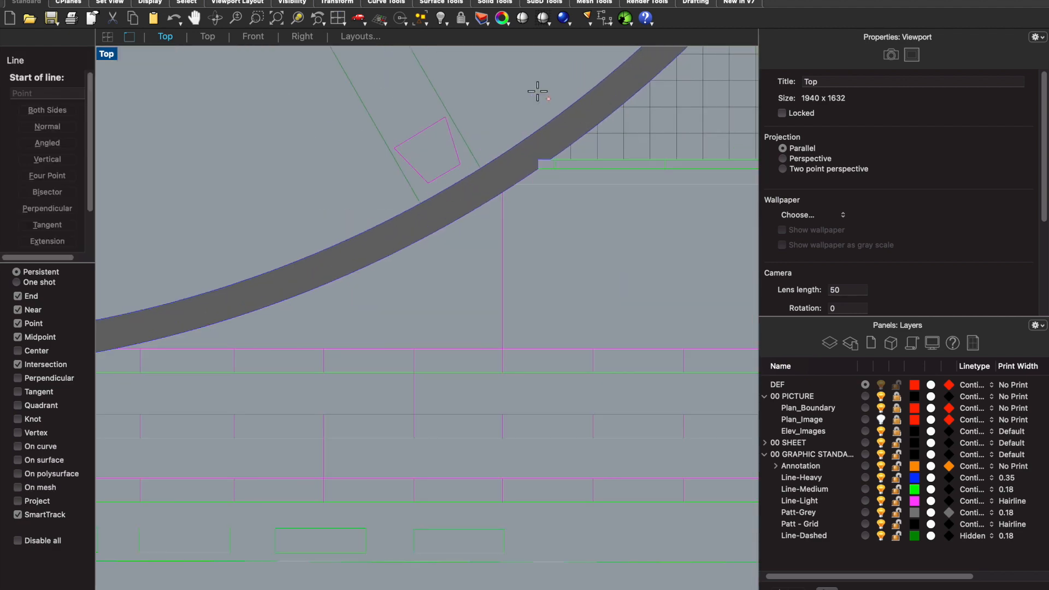
{"action": "left_click", "coordinate": [539, 168]}
{"action": "scroll", "coordinate": [540, 145], "scroll_direction": "down", "scroll_amount": 3}
{"action": "scroll", "coordinate": [540, 138], "scroll_direction": "down", "scroll_amount": 6}
{"action": "scroll", "coordinate": [485, 421], "scroll_direction": "up", "scroll_amount": 5}
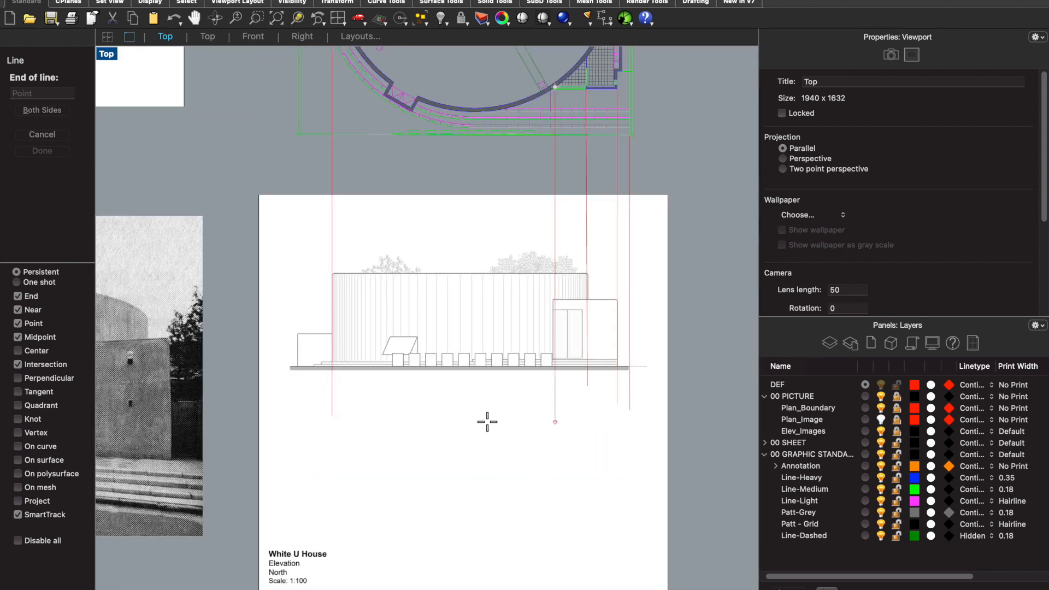
{"action": "left_click", "coordinate": [600, 349]}
- Draw a vertical construction line from the lowest point of the plan's curved outer wall down to the north elevation's ground line
{"action": "scroll", "coordinate": [588, 389], "scroll_direction": "down", "scroll_amount": 5}
{"action": "scroll", "coordinate": [547, 95], "scroll_direction": "up", "scroll_amount": 6}
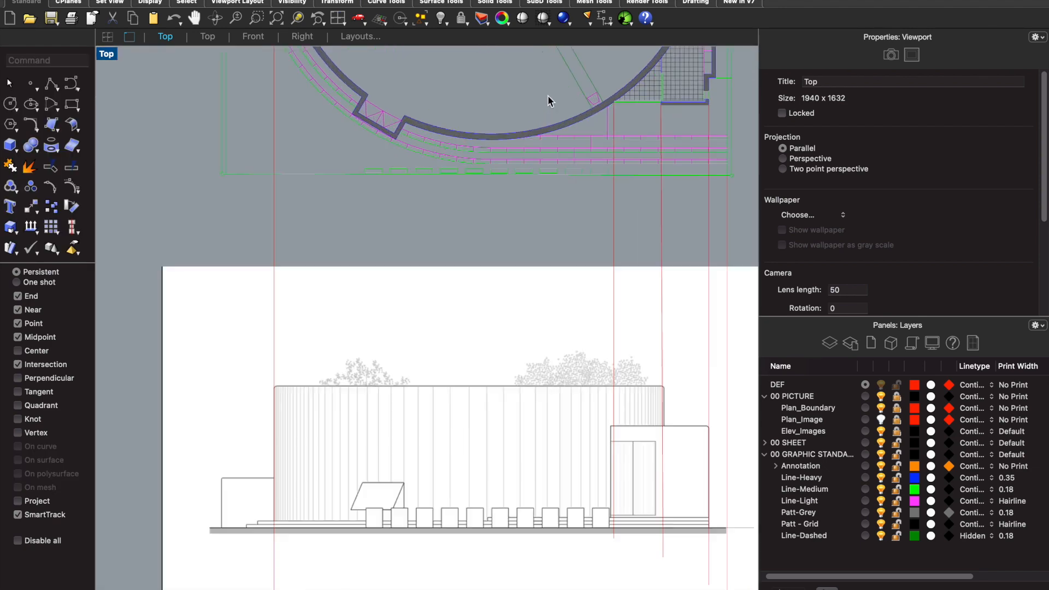
{"action": "scroll", "coordinate": [536, 134], "scroll_direction": "down", "scroll_amount": 2}
{"action": "scroll", "coordinate": [533, 146], "scroll_direction": "up", "scroll_amount": 4}
{"action": "scroll", "coordinate": [556, 181], "scroll_direction": "down", "scroll_amount": 2}
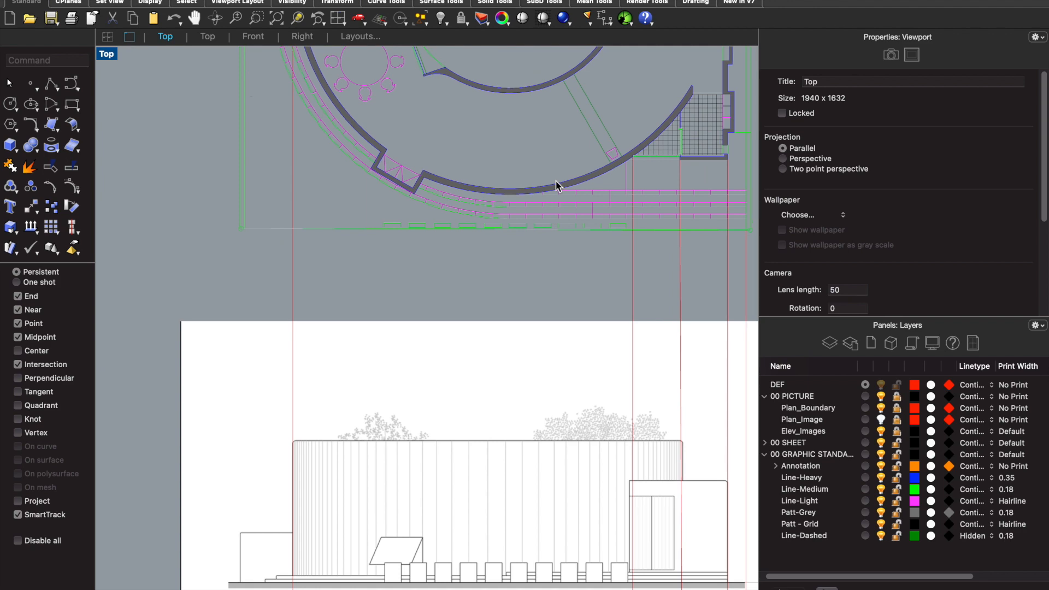
{"action": "scroll", "coordinate": [555, 181], "scroll_direction": "up", "scroll_amount": 4}
{"action": "scroll", "coordinate": [549, 187], "scroll_direction": "down", "scroll_amount": 3}
{"action": "type", "text": "line"}
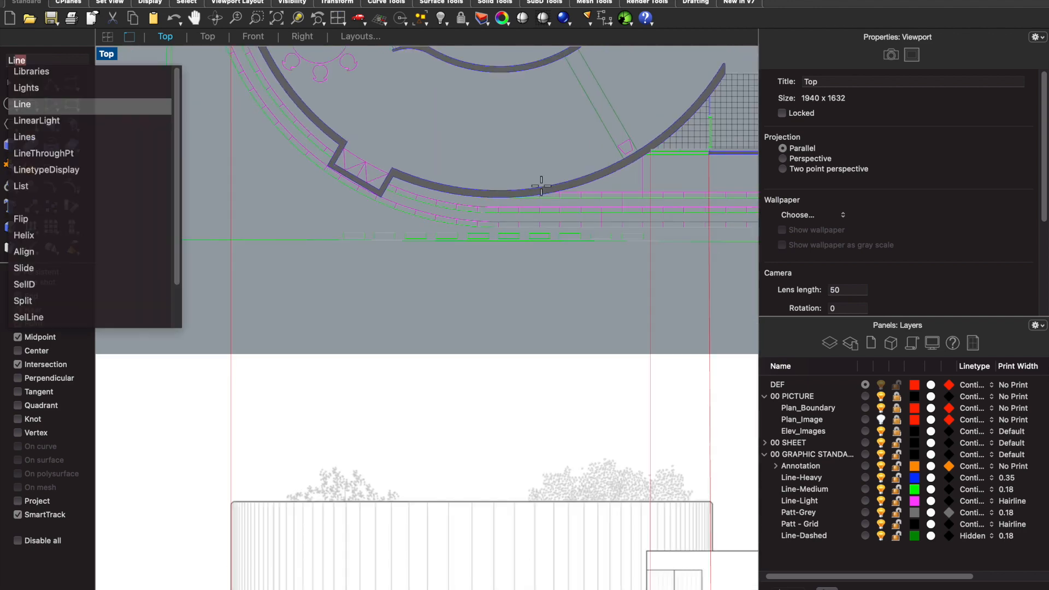
{"action": "key", "text": "Return"}
{"action": "scroll", "coordinate": [538, 194], "scroll_direction": "up", "scroll_amount": 3}
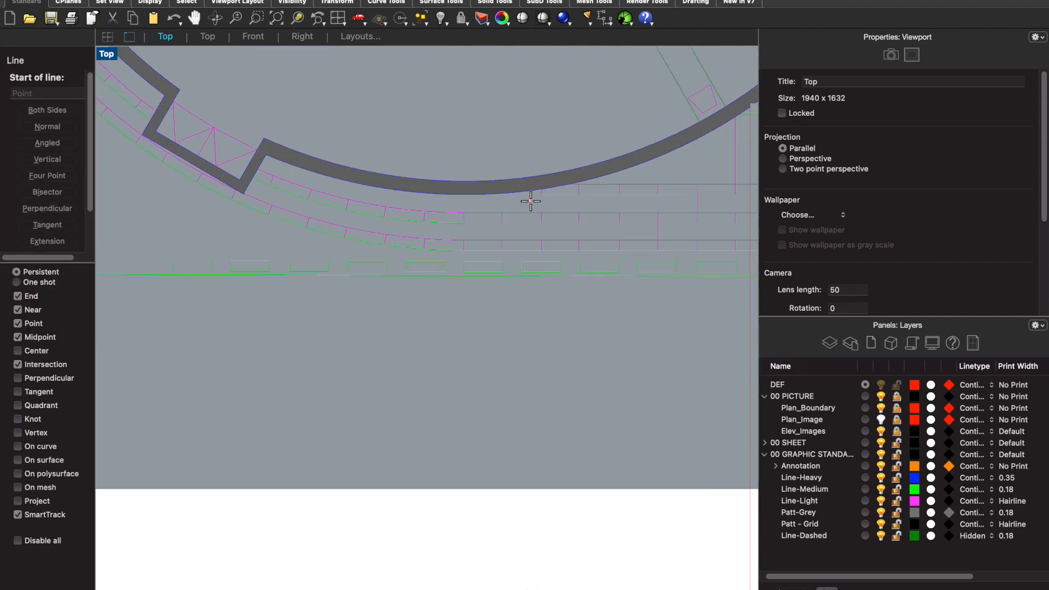
{"action": "left_click", "coordinate": [475, 194]}
{"action": "scroll", "coordinate": [475, 262], "scroll_direction": "down", "scroll_amount": 6}
{"action": "scroll", "coordinate": [477, 153], "scroll_direction": "up", "scroll_amount": 6}
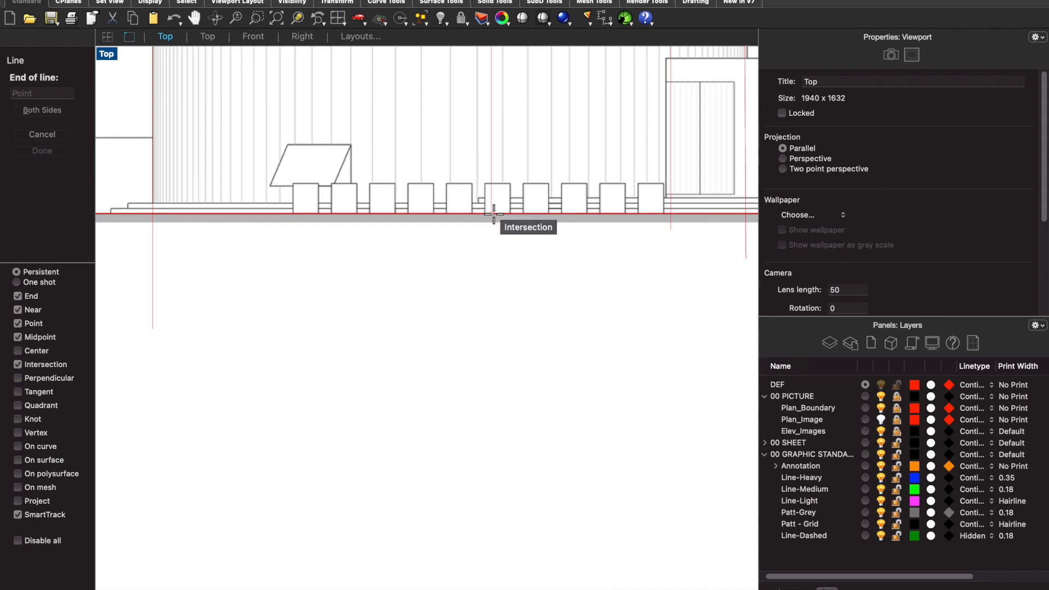
{"action": "left_click", "coordinate": [495, 218]}
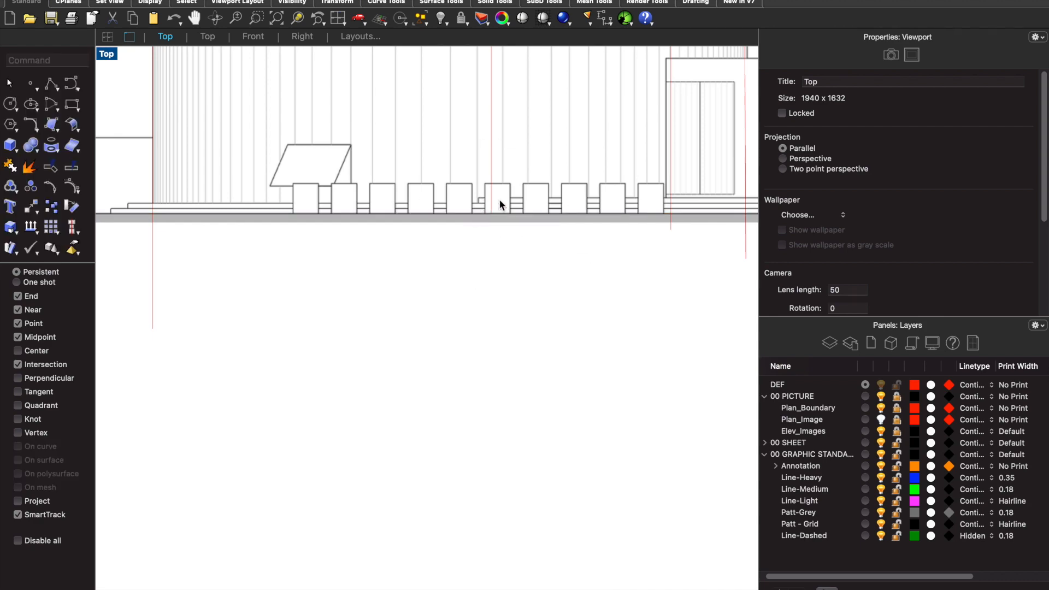
- Draw a vertical construction line from the junction of the curved wall and the projecting bay's right side down across the north elevation image
{"action": "scroll", "coordinate": [517, 265], "scroll_direction": "down", "scroll_amount": 5}
{"action": "scroll", "coordinate": [496, 80], "scroll_direction": "up", "scroll_amount": 5}
{"action": "scroll", "coordinate": [500, 155], "scroll_direction": "up", "scroll_amount": 2}
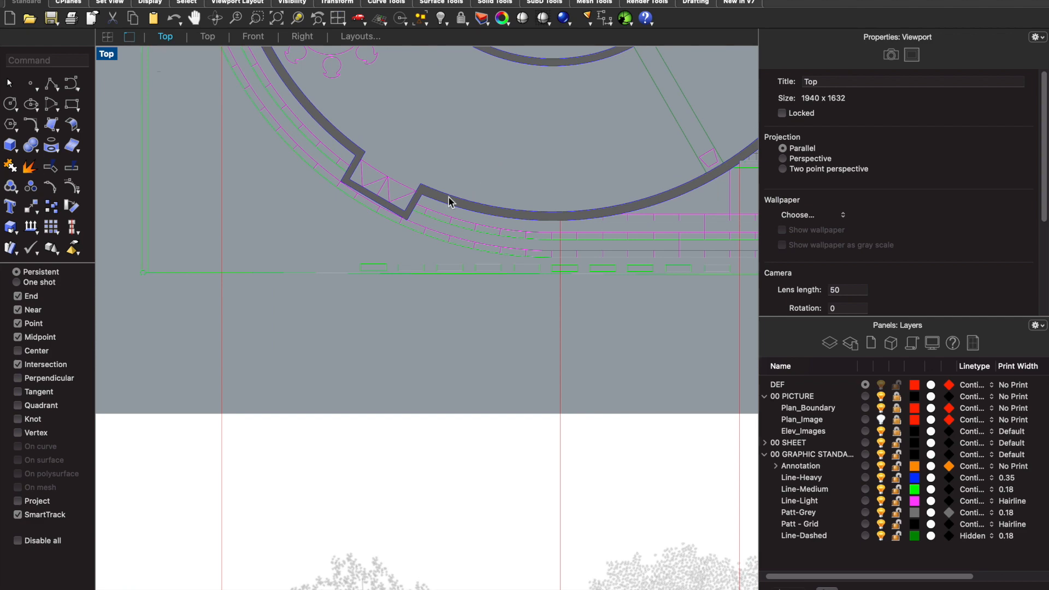
{"action": "key", "text": "Return"}
{"action": "left_click", "coordinate": [421, 189]}
{"action": "scroll", "coordinate": [428, 186], "scroll_direction": "down", "scroll_amount": 3}
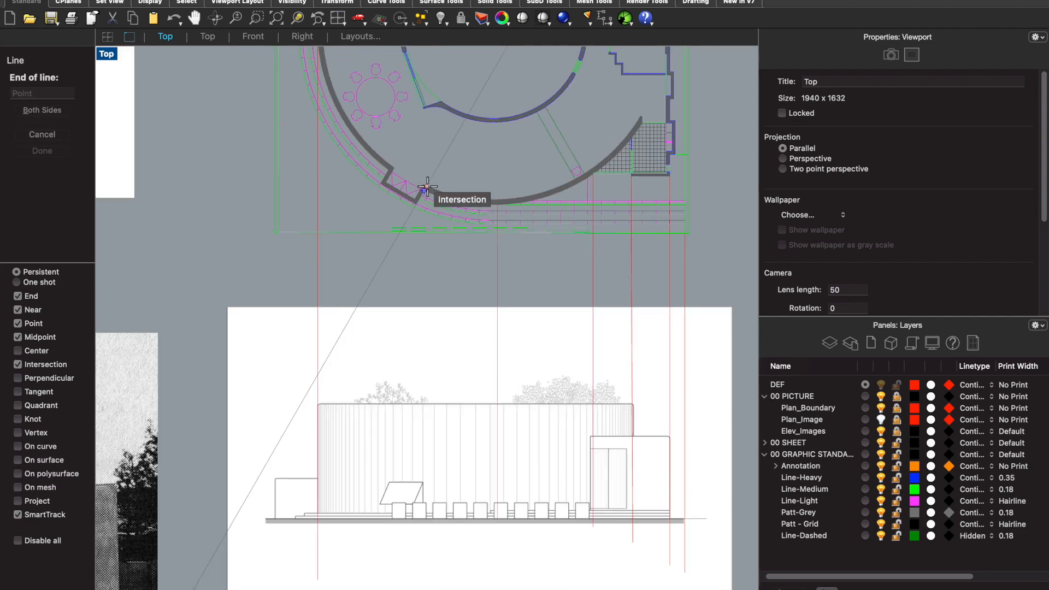
{"action": "scroll", "coordinate": [452, 440], "scroll_direction": "up", "scroll_amount": 6}
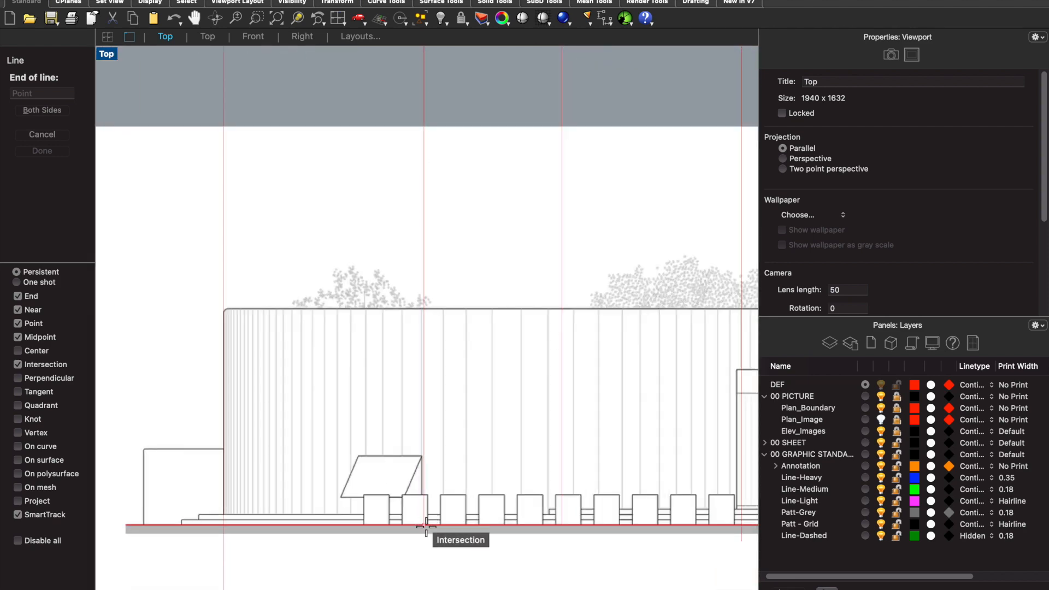
{"action": "left_click", "coordinate": [425, 556]}
- Draw a vertical construction line from the projecting bay's lower right outer corner in plan down across the north elevation image
{"action": "scroll", "coordinate": [429, 533], "scroll_direction": "down", "scroll_amount": 5}
{"action": "scroll", "coordinate": [409, 339], "scroll_direction": "up", "scroll_amount": 3}
{"action": "key", "text": "Return"}
{"action": "scroll", "coordinate": [453, 323], "scroll_direction": "up", "scroll_amount": 3}
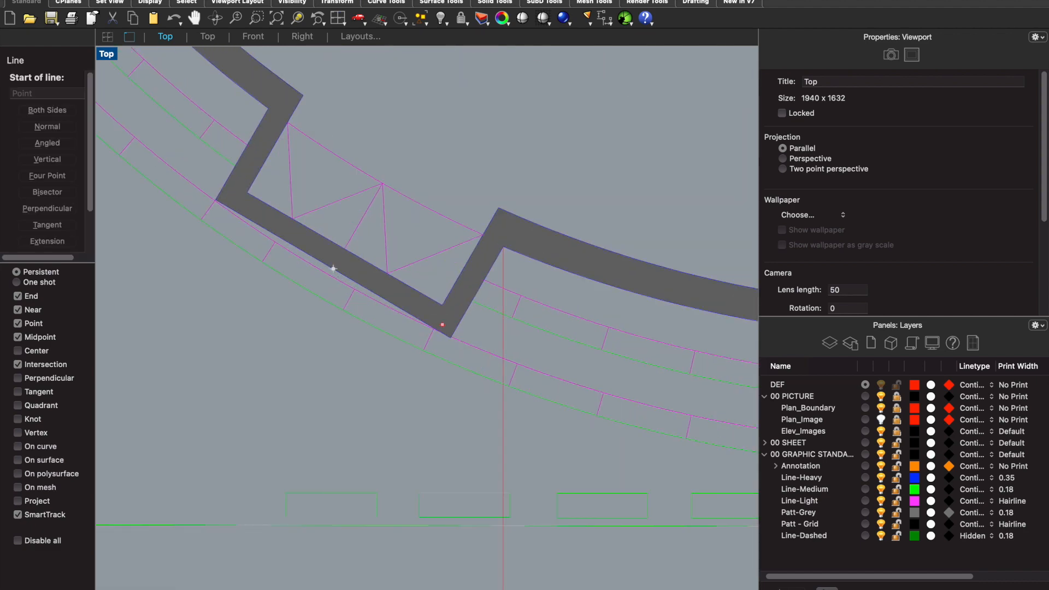
{"action": "left_click", "coordinate": [452, 329]}
{"action": "scroll", "coordinate": [449, 292], "scroll_direction": "down", "scroll_amount": 5}
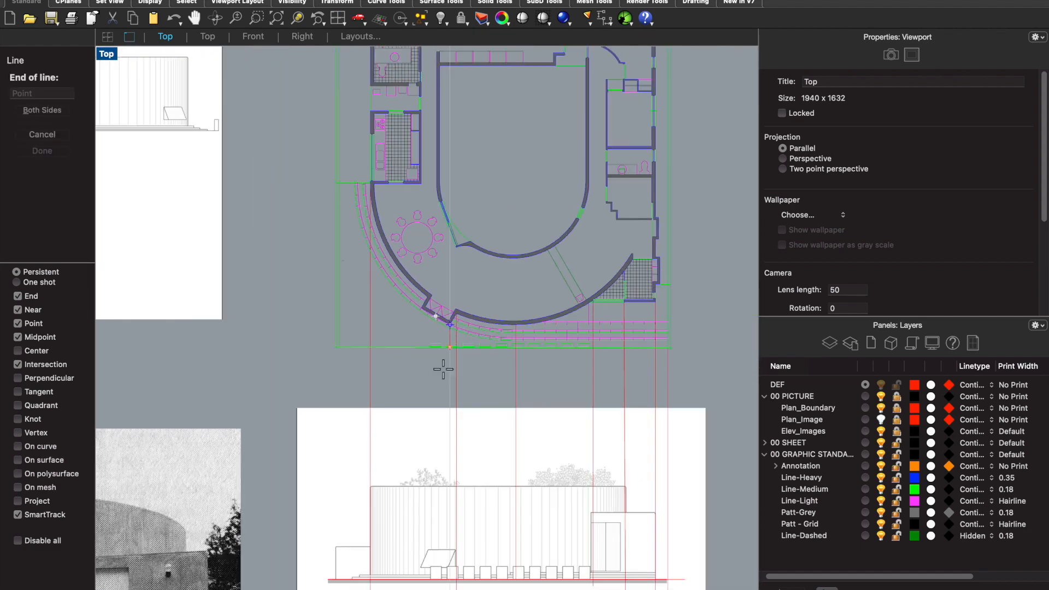
{"action": "left_click", "coordinate": [449, 325]}
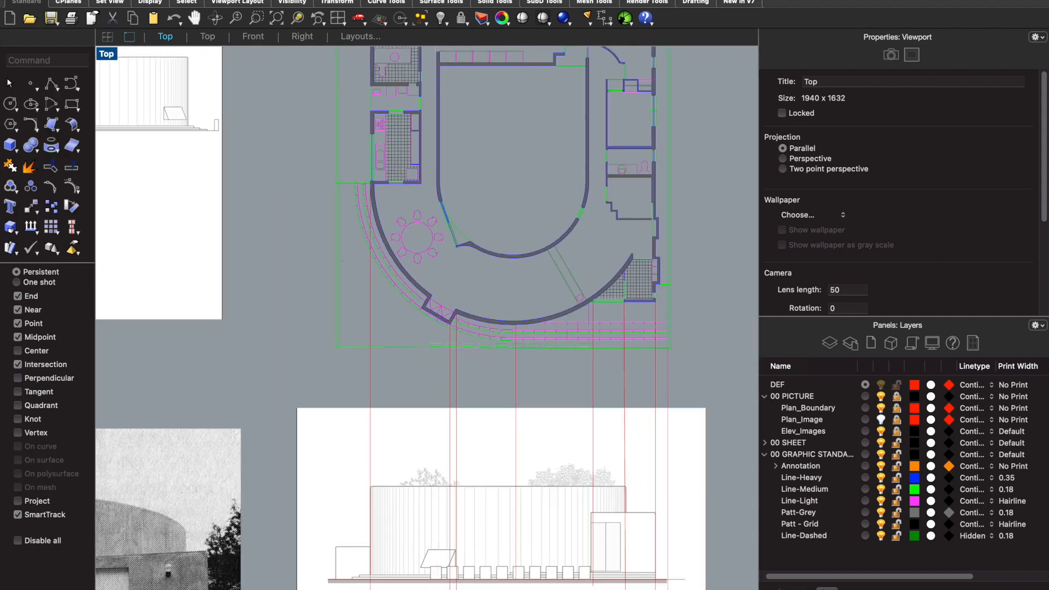
- Draw a vertical construction line from the projecting bay's left outer corner in plan down across the north elevation image
{"action": "key", "text": "Return"}
{"action": "scroll", "coordinate": [416, 295], "scroll_direction": "up", "scroll_amount": 6}
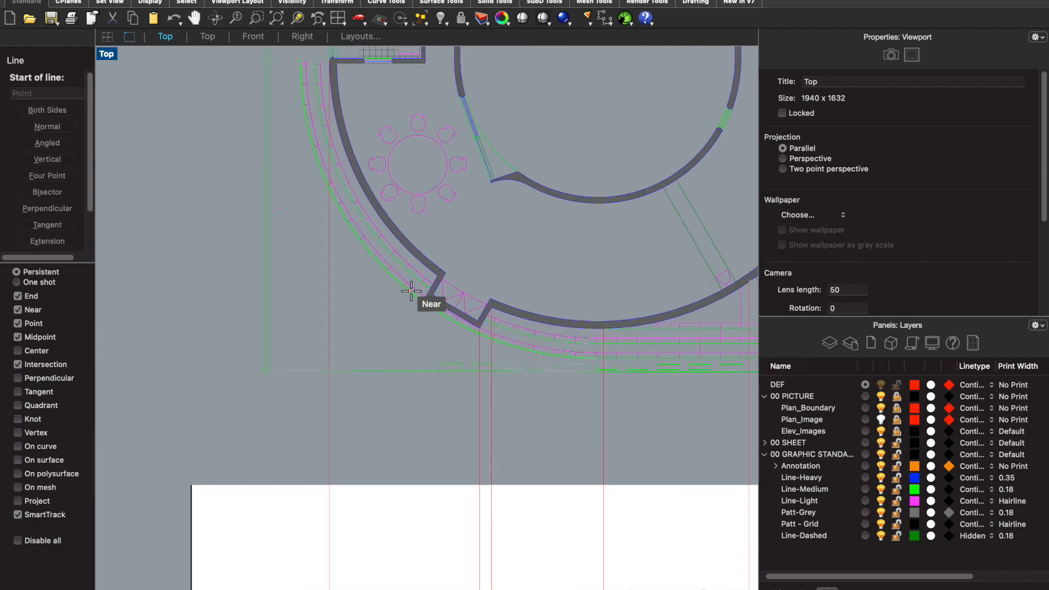
{"action": "left_click", "coordinate": [419, 296]}
{"action": "scroll", "coordinate": [420, 289], "scroll_direction": "down", "scroll_amount": 6}
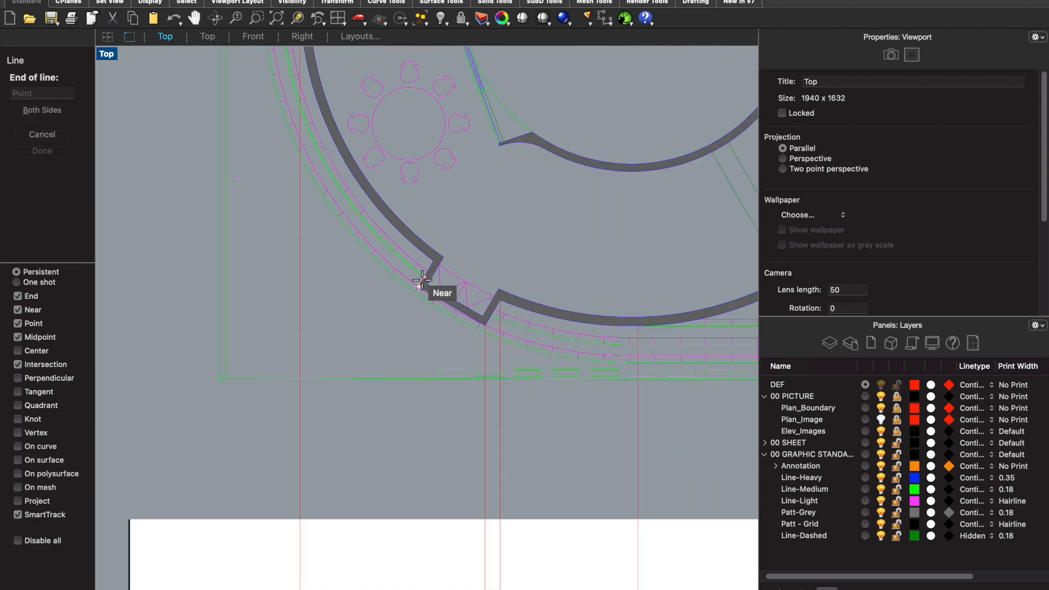
{"action": "left_click", "coordinate": [426, 563]}
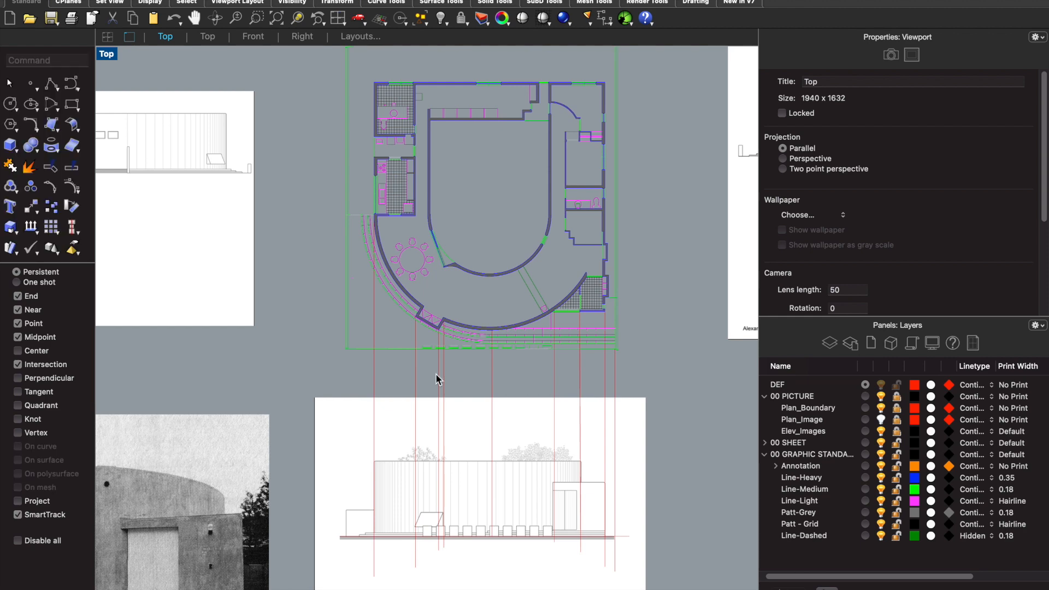
- Draw a vertical construction line from the junction of the curved wall and the bay's left side down across the north elevation image
{"action": "scroll", "coordinate": [400, 297], "scroll_direction": "up", "scroll_amount": 6}
{"action": "key", "text": "Return"}
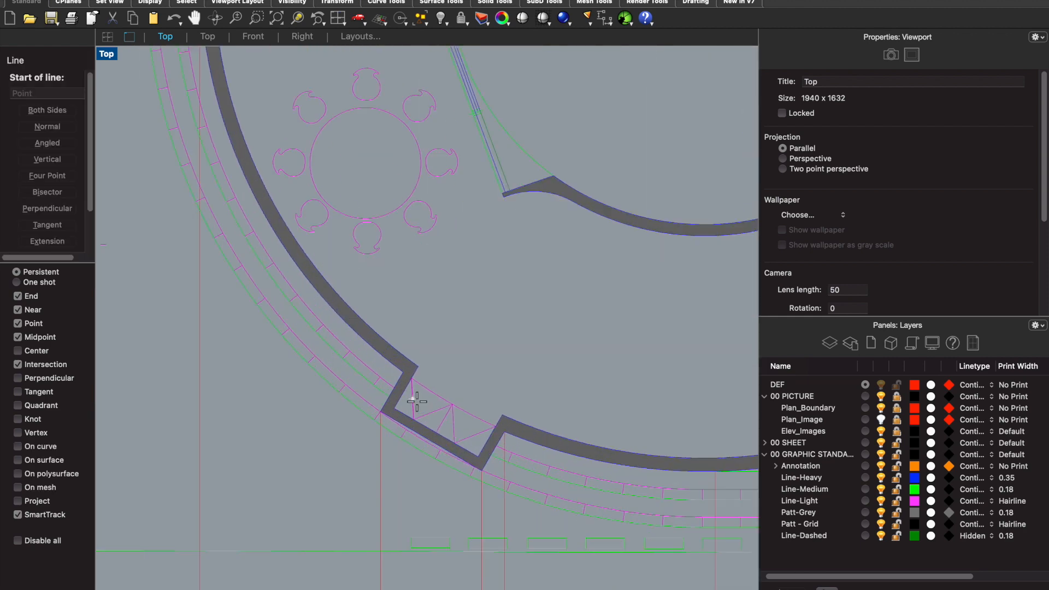
{"action": "left_click", "coordinate": [404, 382]}
{"action": "scroll", "coordinate": [402, 375], "scroll_direction": "down", "scroll_amount": 5}
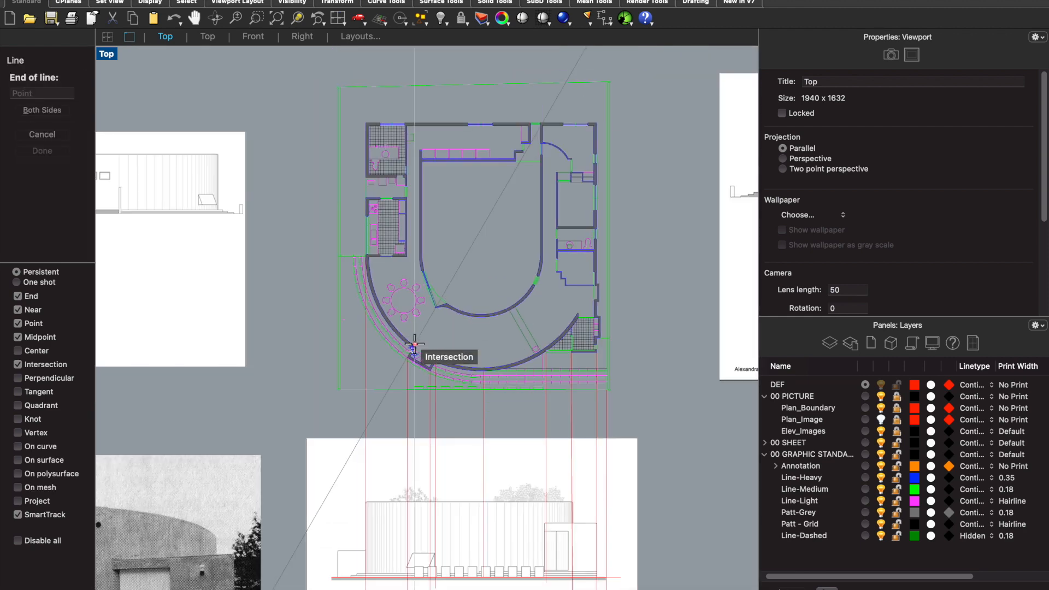
{"action": "scroll", "coordinate": [409, 525], "scroll_direction": "up", "scroll_amount": 2}
{"action": "left_click", "coordinate": [413, 584]}
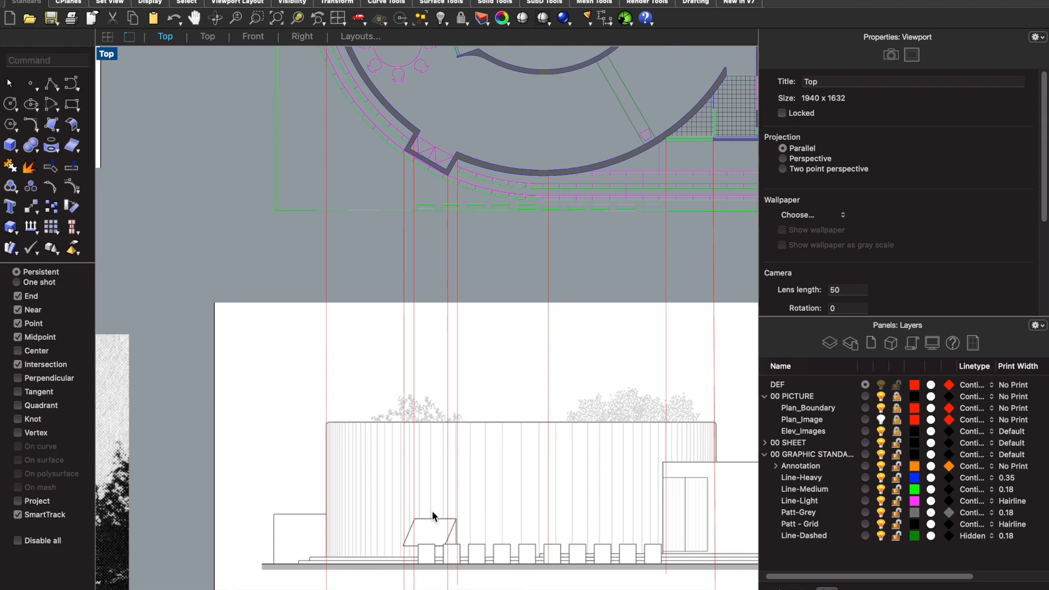
- Draw a vertical construction line from the outer edge of the inner curved step, at its upper left end, down across the north elevation image
{"action": "scroll", "coordinate": [453, 373], "scroll_direction": "down", "scroll_amount": 4}
{"action": "scroll", "coordinate": [418, 274], "scroll_direction": "up", "scroll_amount": 2}
{"action": "scroll", "coordinate": [419, 273], "scroll_direction": "up", "scroll_amount": 4}
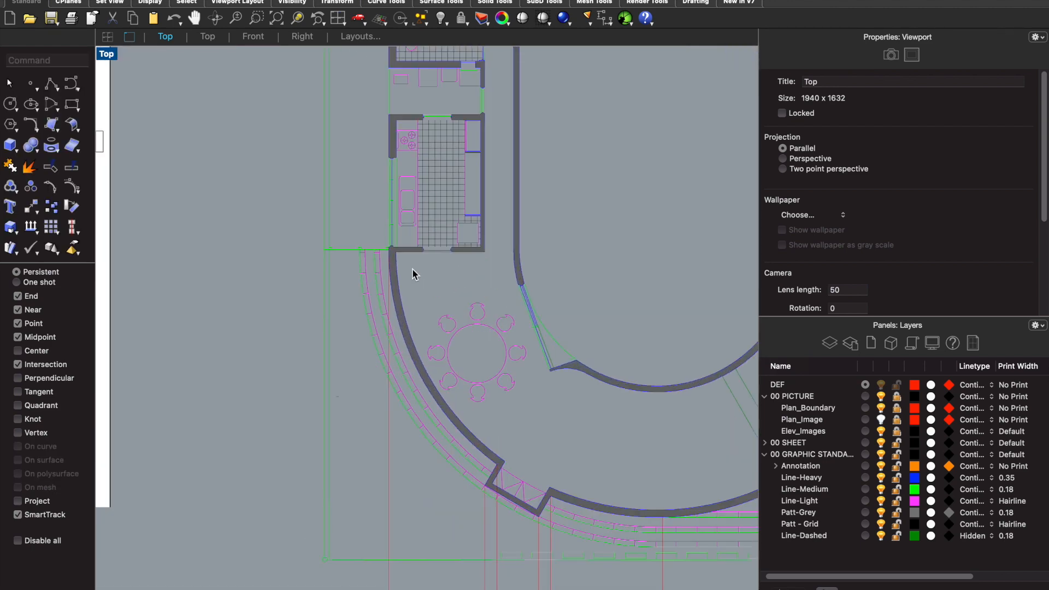
{"action": "key", "text": "Return"}
{"action": "scroll", "coordinate": [350, 232], "scroll_direction": "up", "scroll_amount": 2}
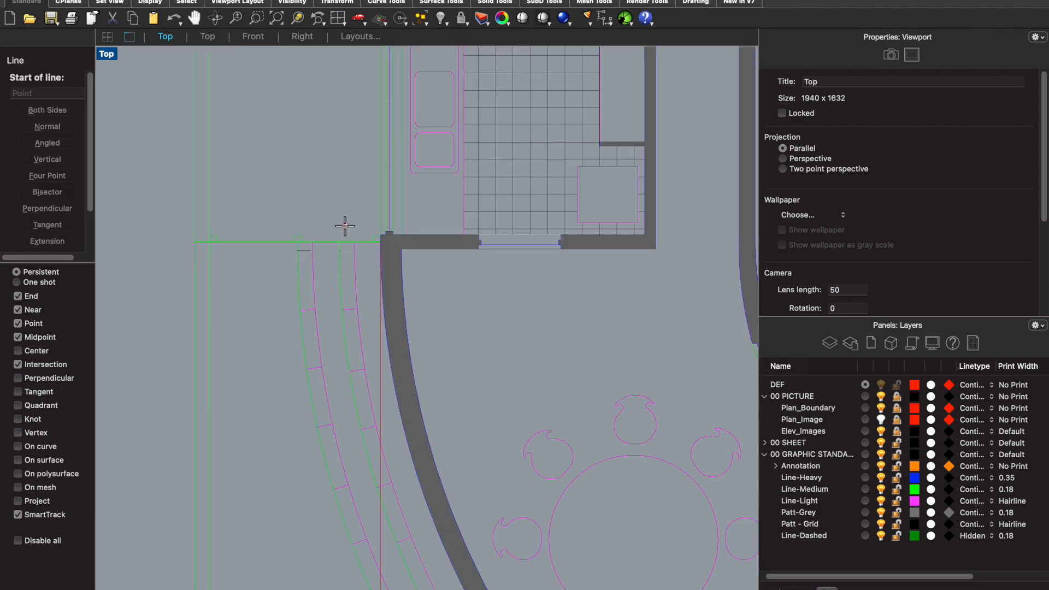
{"action": "left_click", "coordinate": [337, 241]}
{"action": "scroll", "coordinate": [338, 241], "scroll_direction": "down", "scroll_amount": 6}
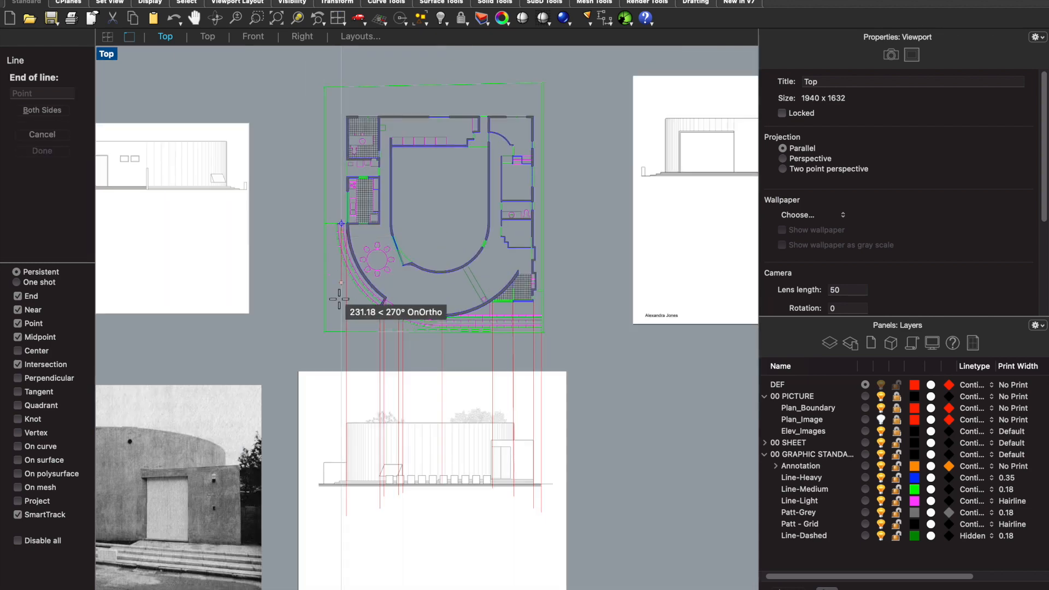
{"action": "left_click", "coordinate": [327, 550]}
- Draw a vertical construction line from the outer edge of the outermost curved step, at its upper left end, down to the north elevation
{"action": "scroll", "coordinate": [349, 189], "scroll_direction": "up", "scroll_amount": 6}
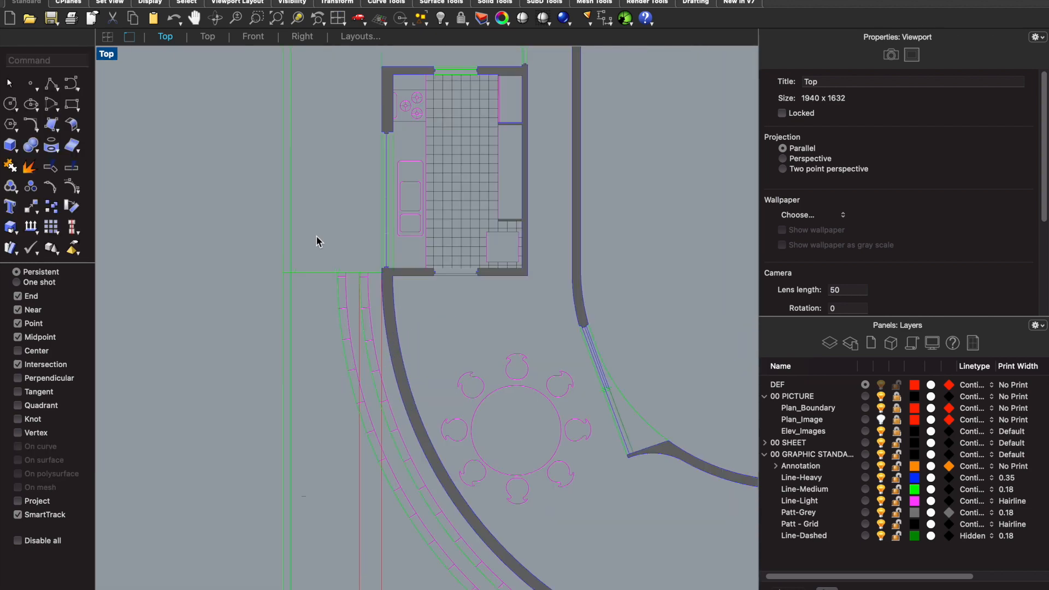
{"action": "key", "text": "Return"}
{"action": "scroll", "coordinate": [321, 273], "scroll_direction": "up", "scroll_amount": 4}
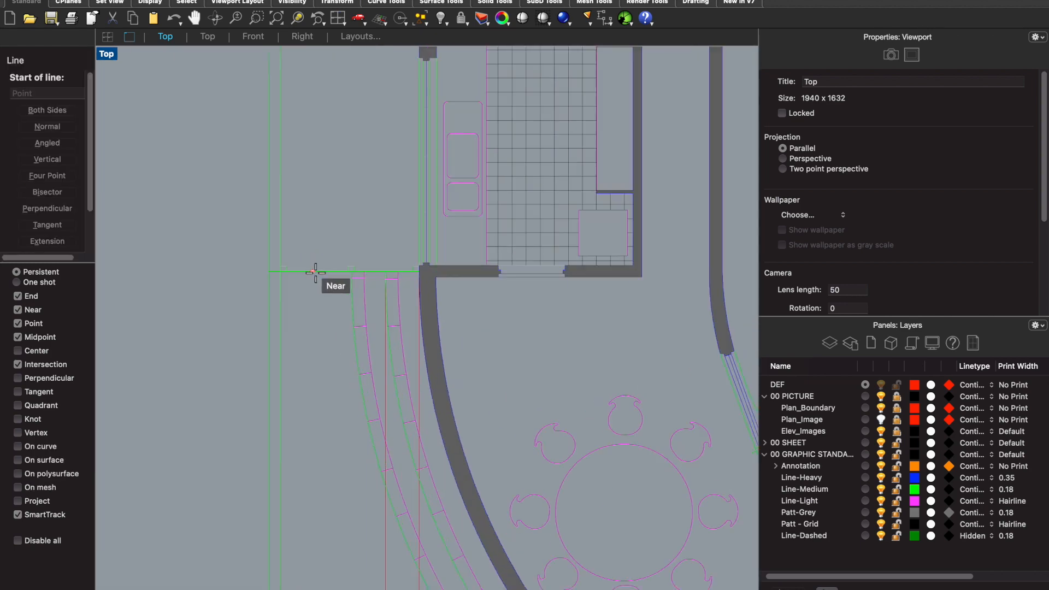
{"action": "left_click", "coordinate": [355, 269]}
{"action": "scroll", "coordinate": [352, 256], "scroll_direction": "down", "scroll_amount": 4}
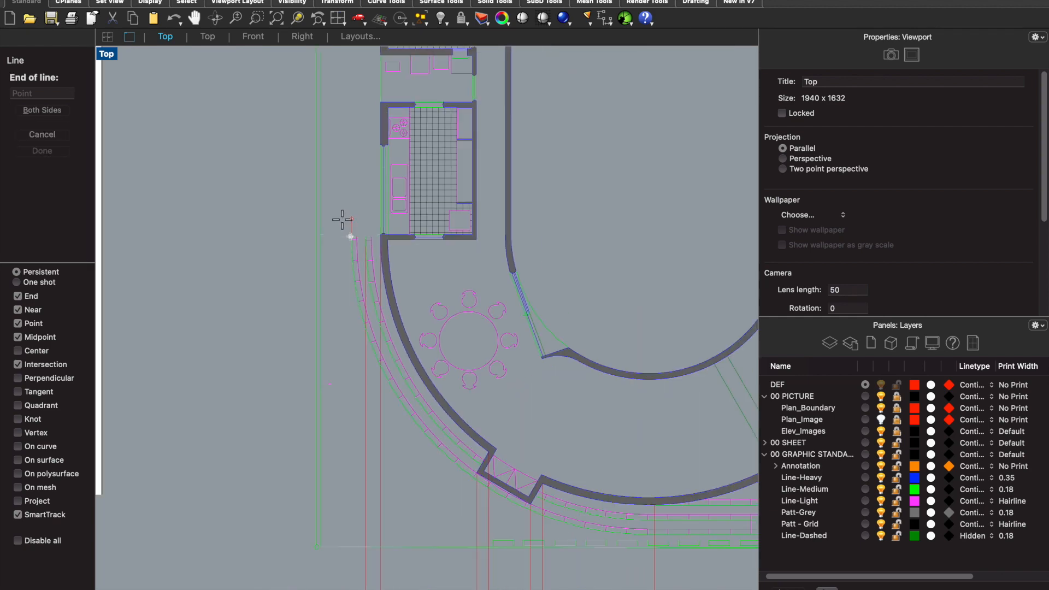
{"action": "scroll", "coordinate": [343, 492], "scroll_direction": "down", "scroll_amount": 5}
{"action": "scroll", "coordinate": [345, 525], "scroll_direction": "up", "scroll_amount": 4}
{"action": "scroll", "coordinate": [344, 538], "scroll_direction": "down", "scroll_amount": 4}
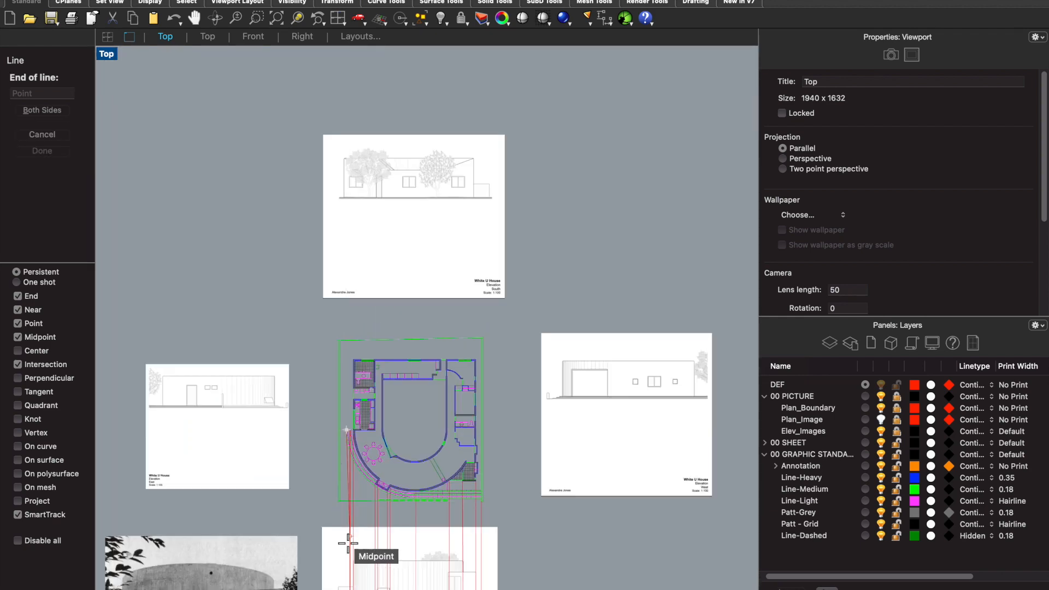
{"action": "scroll", "coordinate": [344, 538], "scroll_direction": "up", "scroll_amount": 2}
{"action": "scroll", "coordinate": [351, 499], "scroll_direction": "down", "scroll_amount": 3}
{"action": "scroll", "coordinate": [352, 500], "scroll_direction": "up", "scroll_amount": 4}
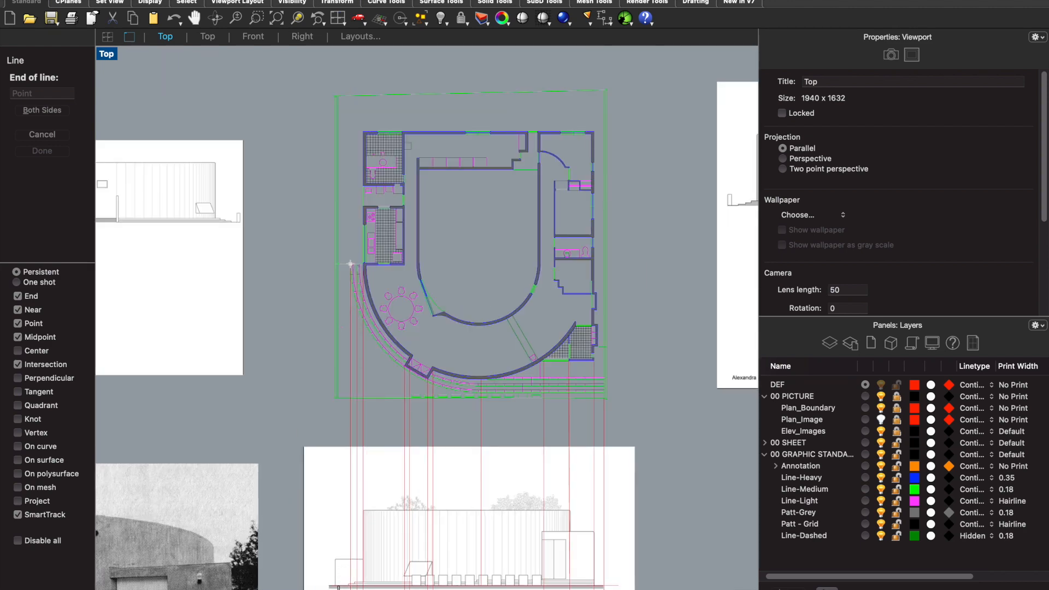
{"action": "left_click", "coordinate": [350, 264]}
- Draw a vertical construction line from where the steps' end line meets the plan's left boundary down across the north elevation image
{"action": "scroll", "coordinate": [328, 246], "scroll_direction": "up", "scroll_amount": 2}
{"action": "key", "text": "Return"}
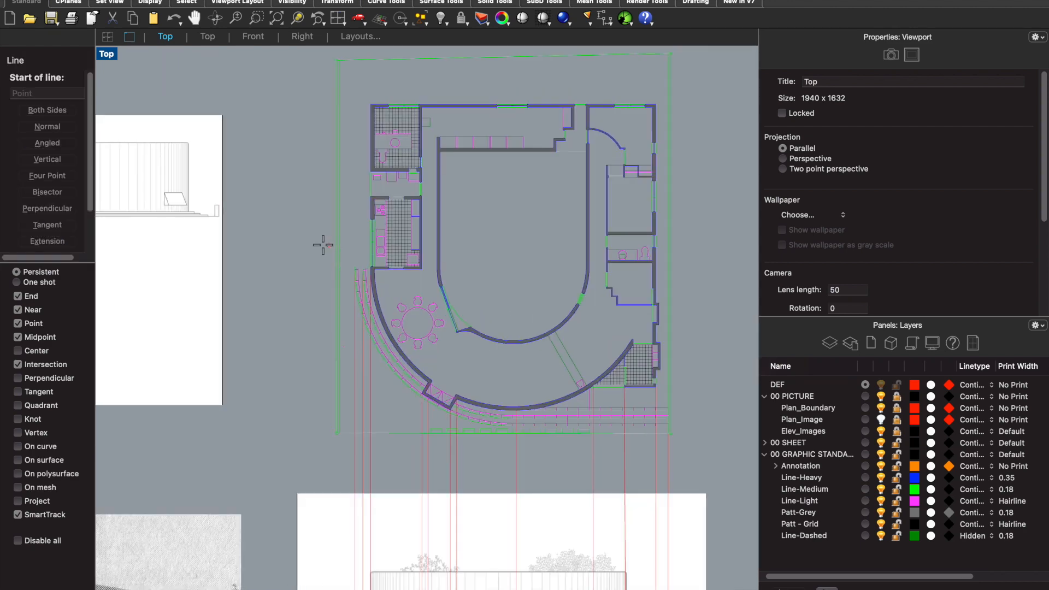
{"action": "scroll", "coordinate": [323, 244], "scroll_direction": "up", "scroll_amount": 6}
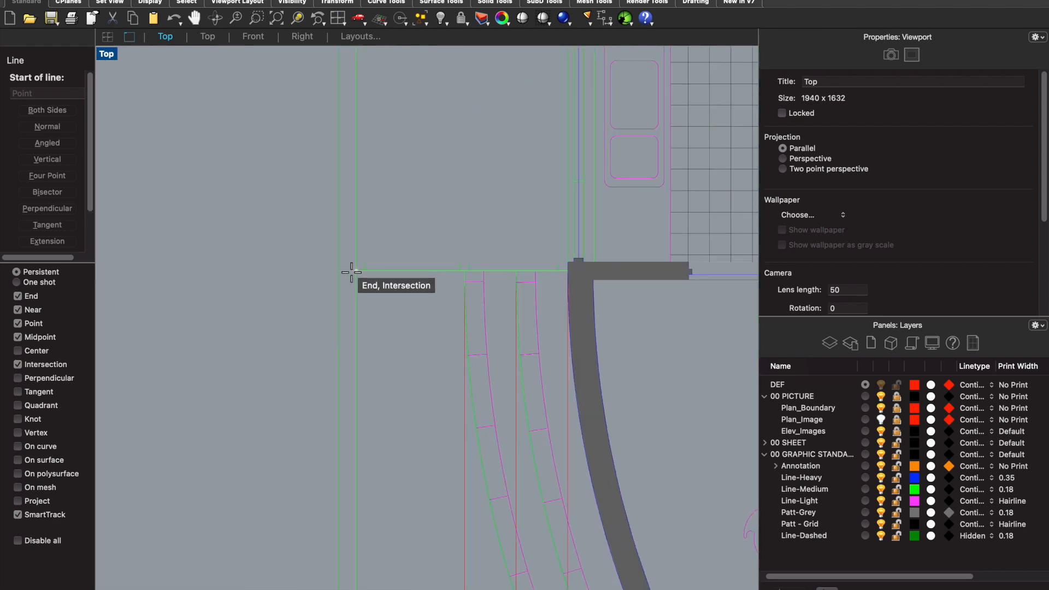
{"action": "left_click", "coordinate": [352, 272]}
{"action": "scroll", "coordinate": [358, 254], "scroll_direction": "down", "scroll_amount": 6}
{"action": "left_click", "coordinate": [370, 505]}
{"action": "scroll", "coordinate": [356, 229], "scroll_direction": "up", "scroll_amount": 6}
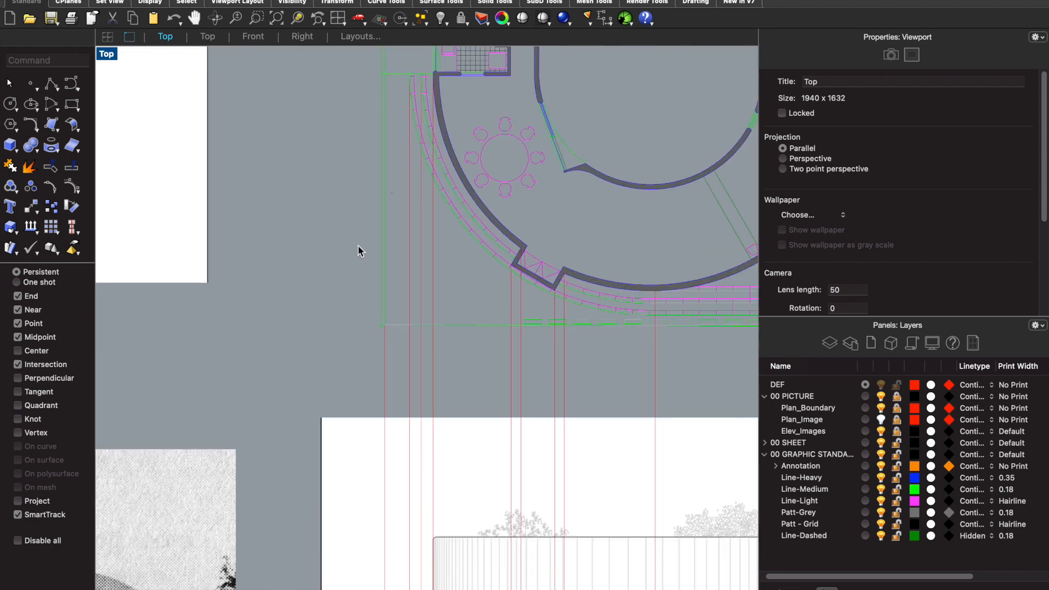
- Draw a vertical construction line from the lower left corner of the plan's outer boundary down across the north elevation image
{"action": "key", "text": "Return"}
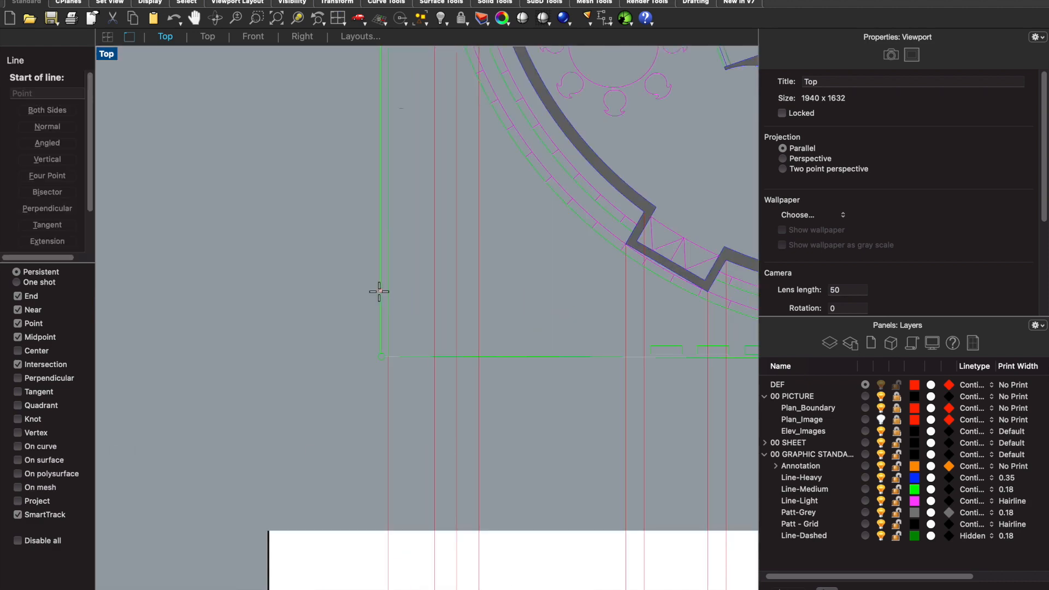
{"action": "left_click", "coordinate": [380, 353]}
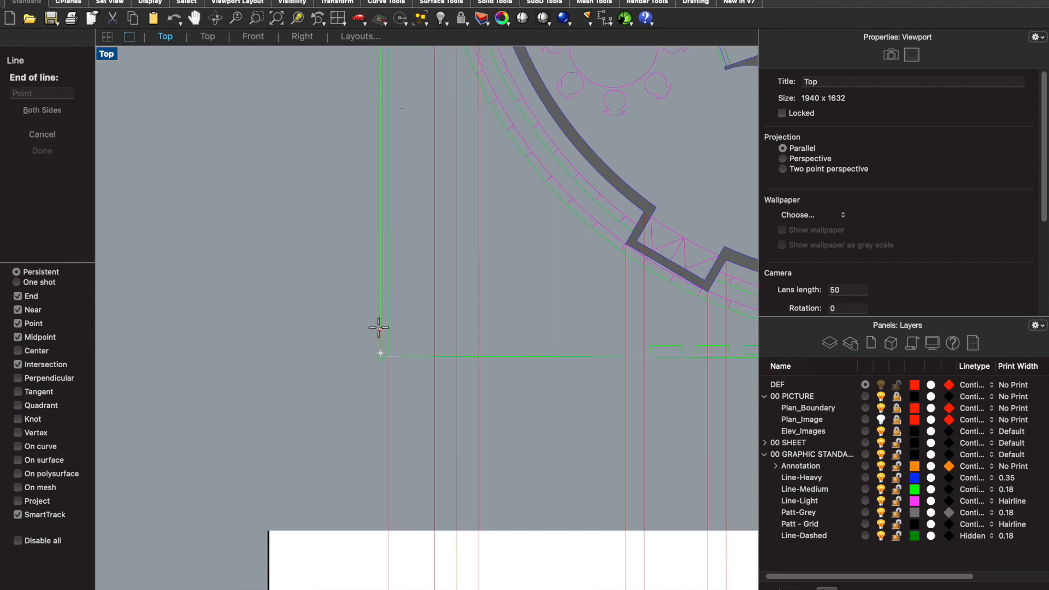
{"action": "scroll", "coordinate": [378, 327], "scroll_direction": "down", "scroll_amount": 9}
{"action": "scroll", "coordinate": [372, 579], "scroll_direction": "up", "scroll_amount": 2}
{"action": "scroll", "coordinate": [372, 548], "scroll_direction": "down", "scroll_amount": 6}
{"action": "scroll", "coordinate": [380, 579], "scroll_direction": "up", "scroll_amount": 4}
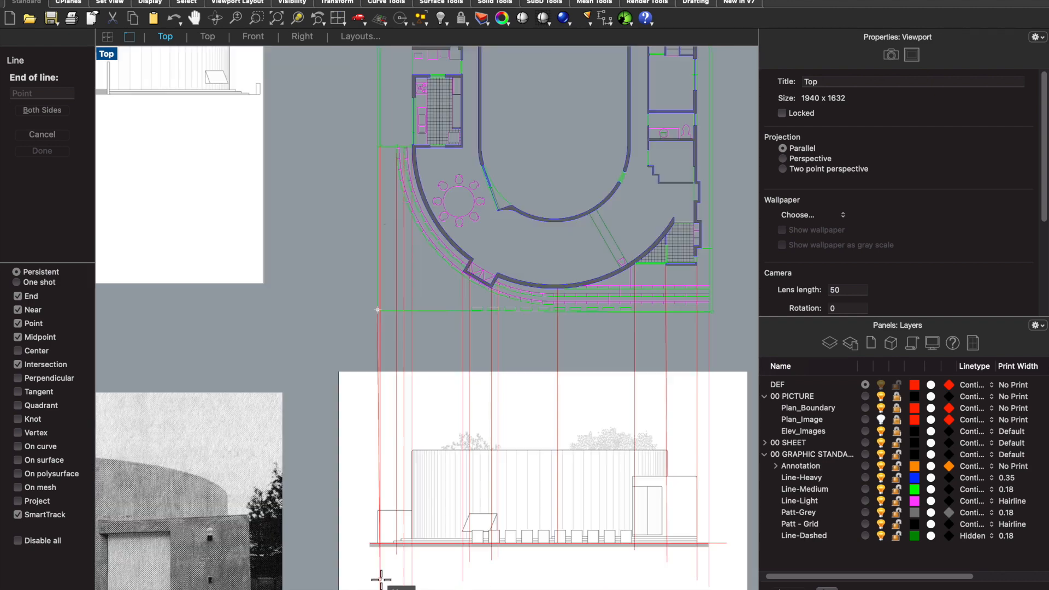
{"action": "scroll", "coordinate": [371, 567], "scroll_direction": "up", "scroll_amount": 2}
{"action": "left_click", "coordinate": [363, 555]}
{"action": "scroll", "coordinate": [508, 386], "scroll_direction": "down", "scroll_amount": 4}
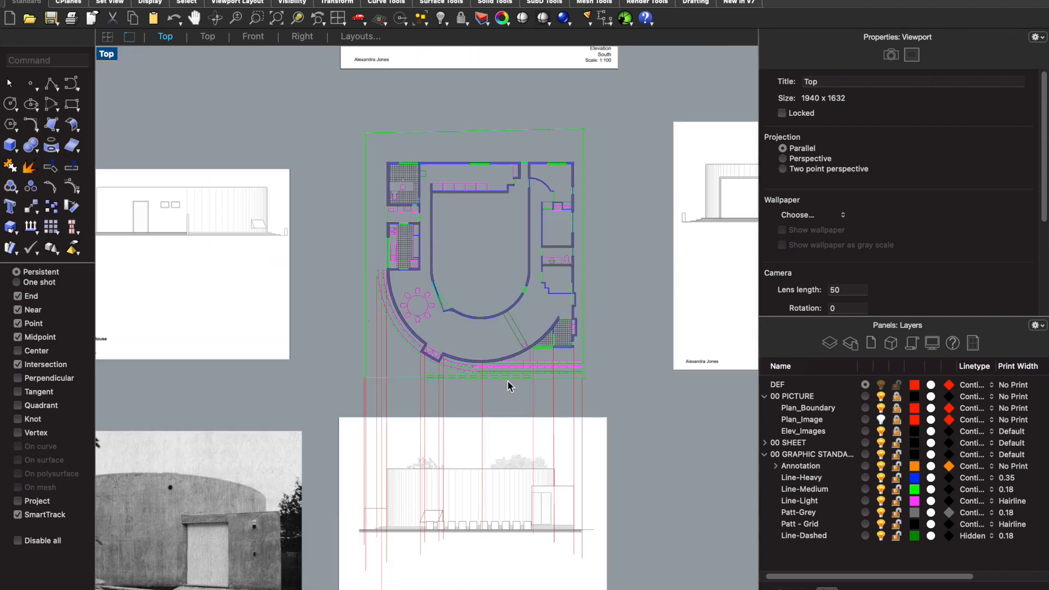
- Draw a vertical construction line from the lower right corner of the plan's outer boundary down across the north elevation image
{"action": "key", "text": "Return"}
{"action": "scroll", "coordinate": [566, 374], "scroll_direction": "up", "scroll_amount": 10}
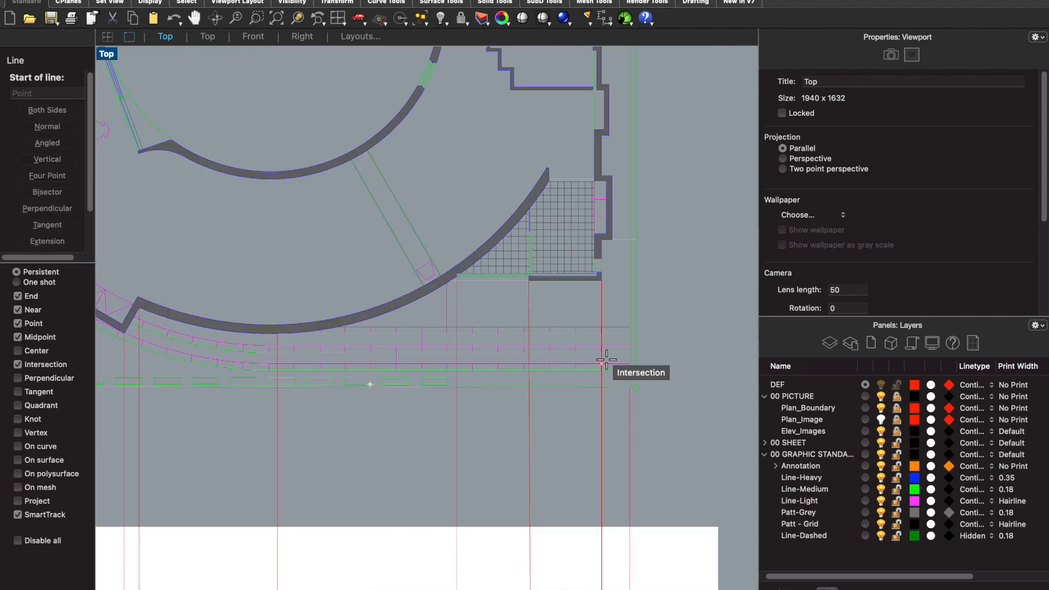
{"action": "left_click", "coordinate": [633, 392]}
{"action": "scroll", "coordinate": [637, 383], "scroll_direction": "down", "scroll_amount": 8}
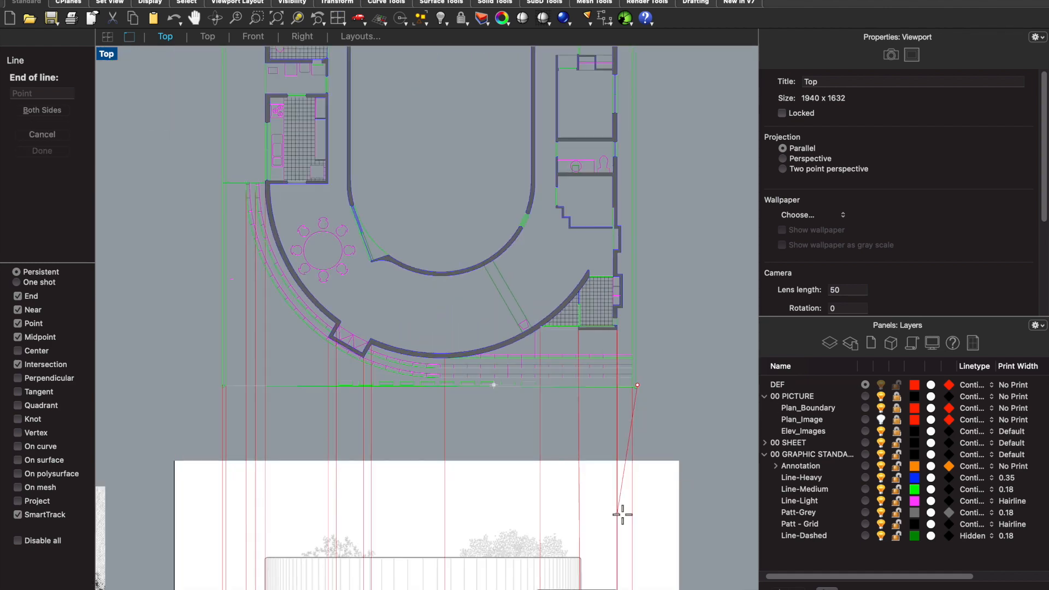
{"action": "left_click", "coordinate": [636, 584]}
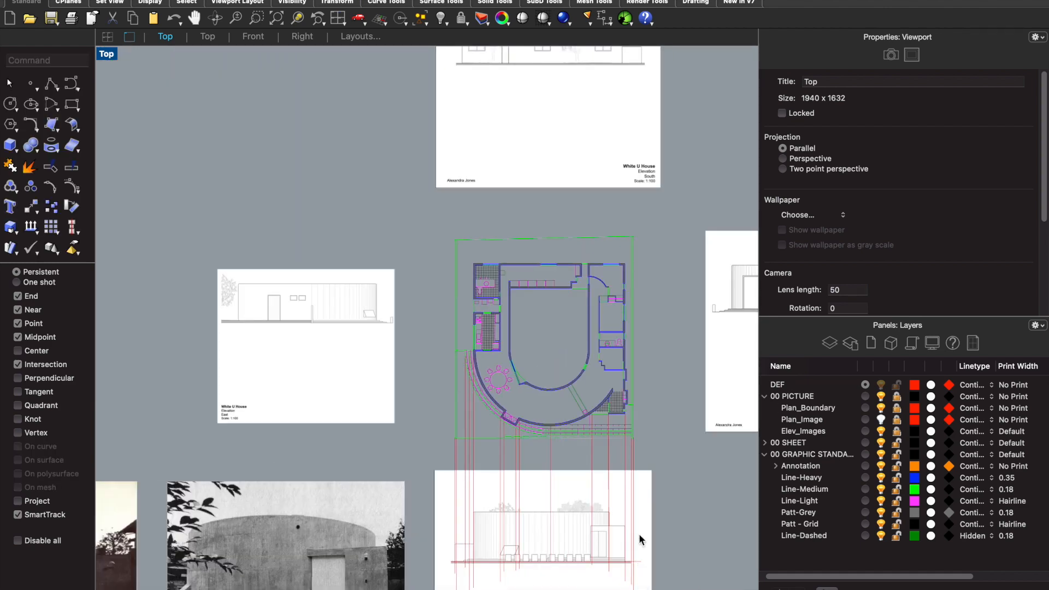
- Offset the north elevation's ground line upward by 5 to mark the top of the first step
{"action": "scroll", "coordinate": [562, 421], "scroll_direction": "up", "scroll_amount": 8}
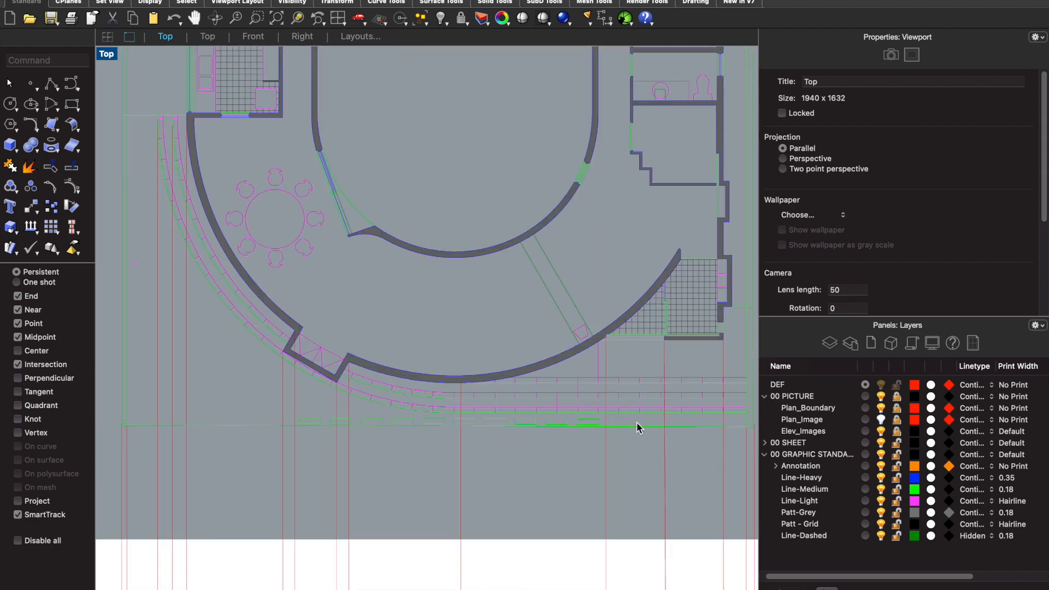
{"action": "scroll", "coordinate": [615, 418], "scroll_direction": "down", "scroll_amount": 10}
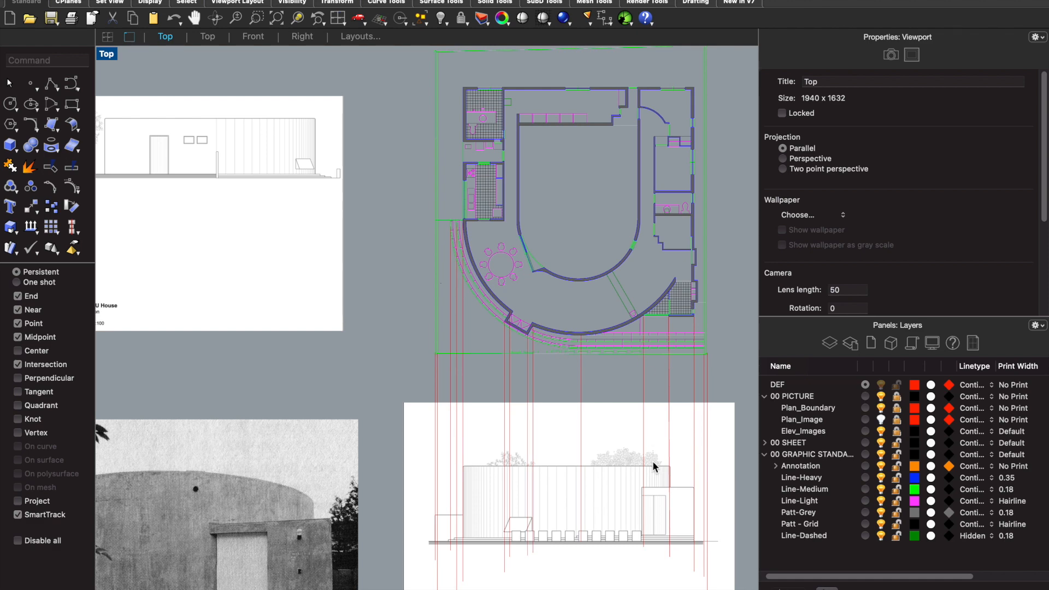
{"action": "scroll", "coordinate": [717, 578], "scroll_direction": "up", "scroll_amount": 6}
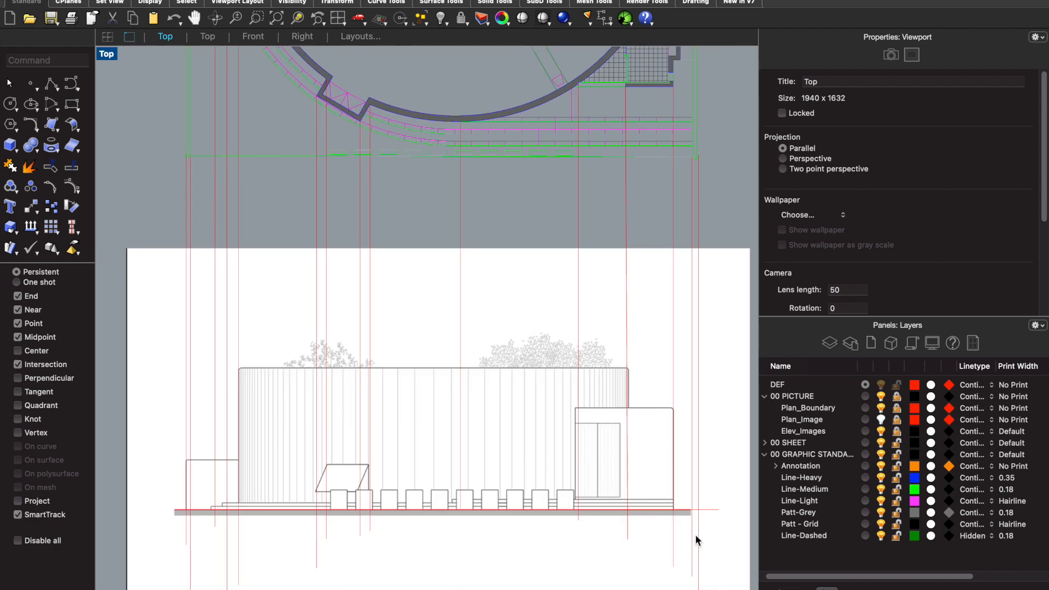
{"action": "scroll", "coordinate": [695, 536], "scroll_direction": "down", "scroll_amount": 2}
{"action": "scroll", "coordinate": [326, 504], "scroll_direction": "up", "scroll_amount": 3}
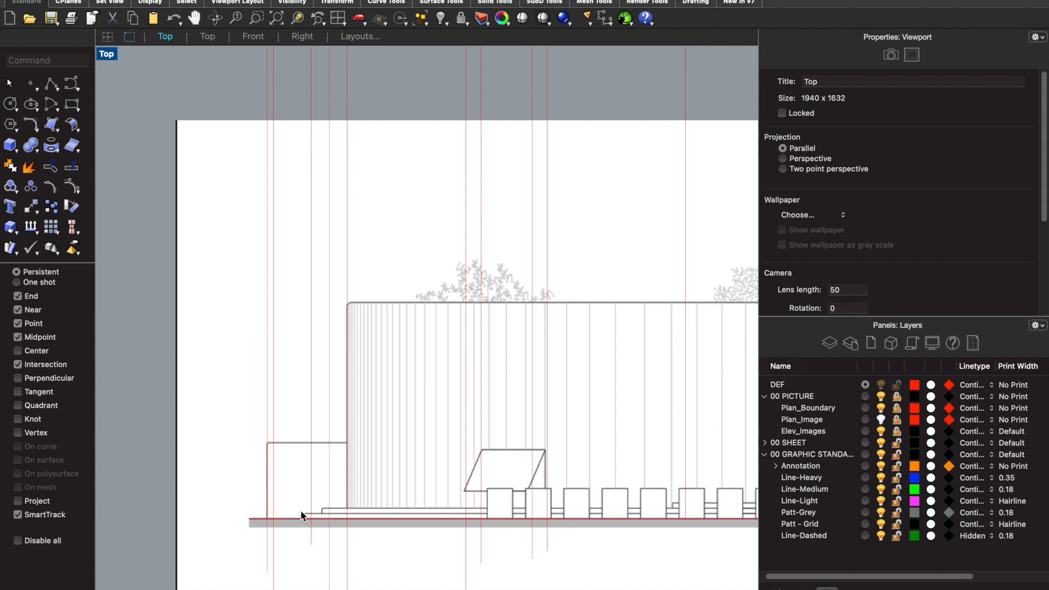
{"action": "scroll", "coordinate": [408, 519], "scroll_direction": "up", "scroll_amount": 3}
{"action": "left_click", "coordinate": [409, 518]}
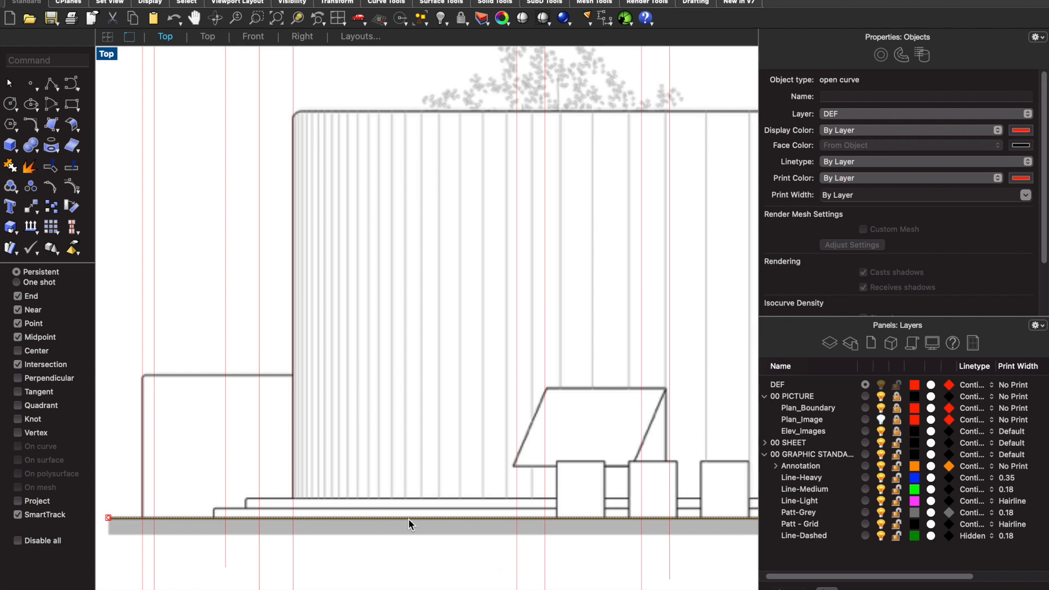
{"action": "type", "text": "Offset"}
{"action": "key", "text": "Return"}
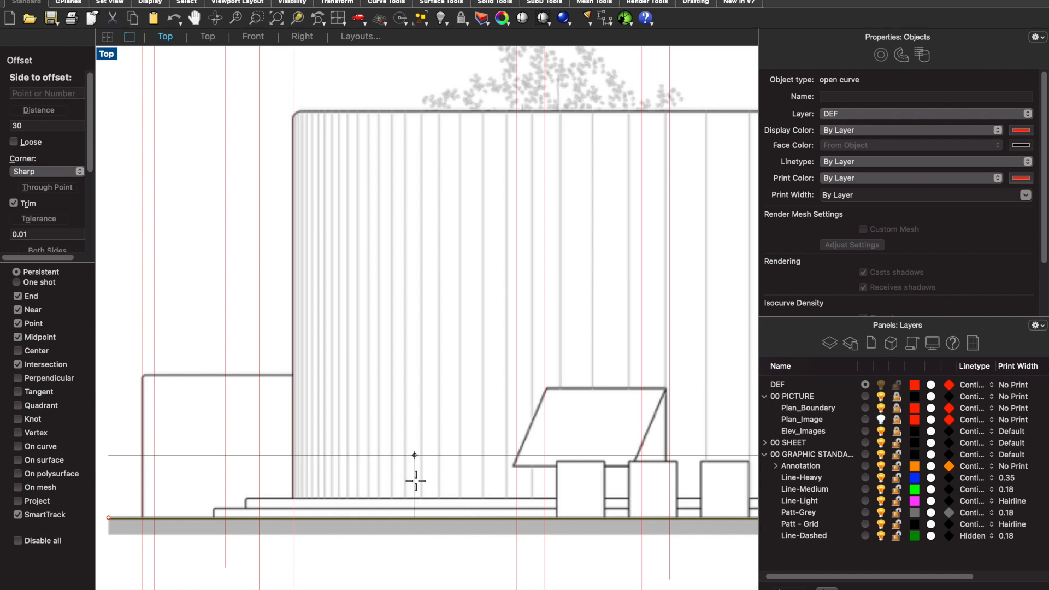
{"action": "type", "text": "5"}
{"action": "key", "text": "Return"}
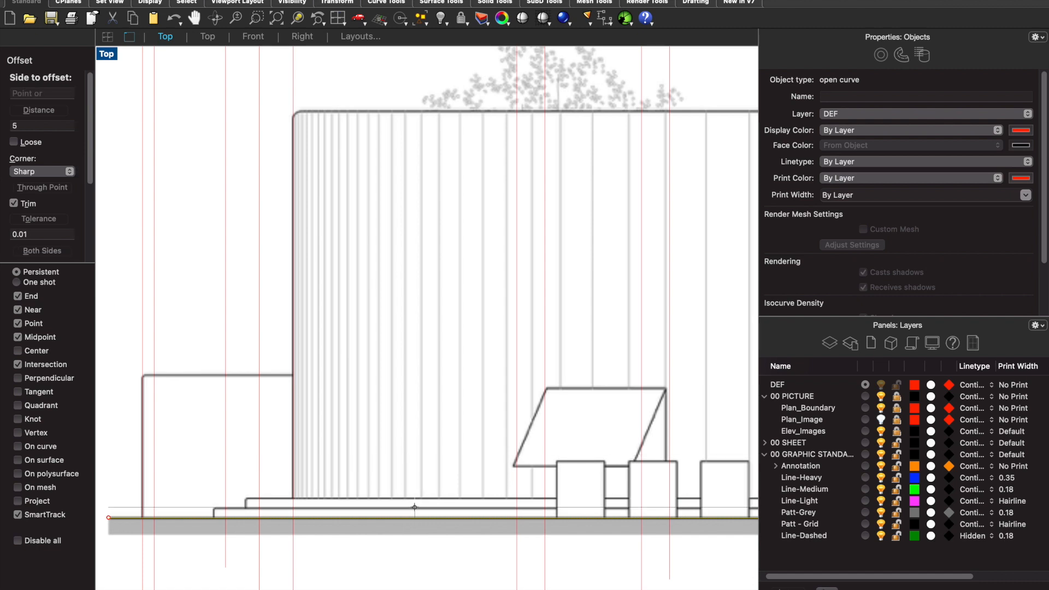
{"action": "scroll", "coordinate": [414, 507], "scroll_direction": "up", "scroll_amount": 6}
{"action": "scroll", "coordinate": [415, 519], "scroll_direction": "down", "scroll_amount": 2}
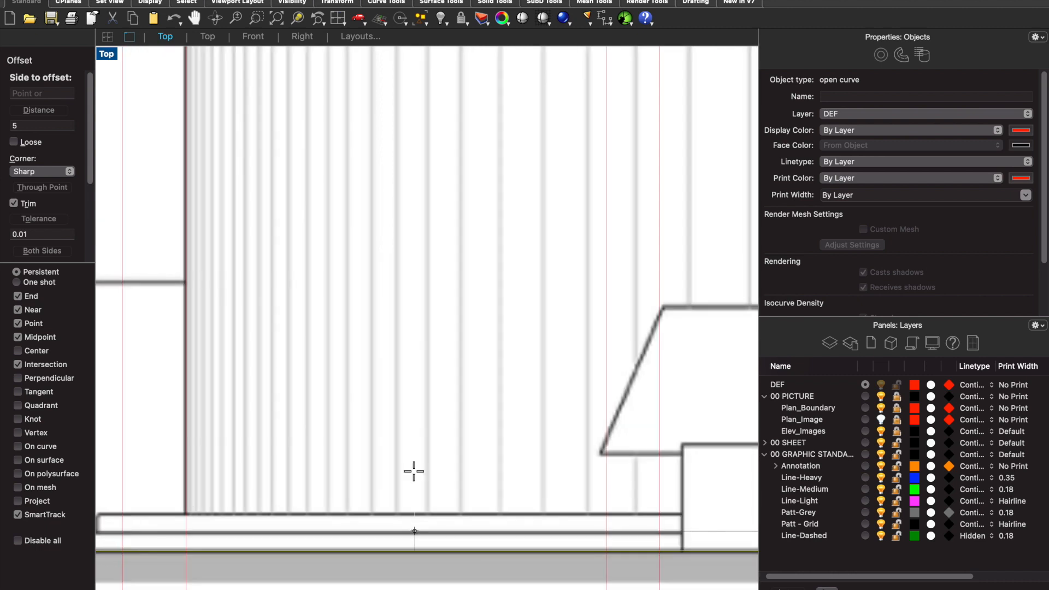
{"action": "left_click", "coordinate": [412, 432]}
- Offset the first step's horizontal line upward by 5 to mark the second step
{"action": "left_click", "coordinate": [440, 538]}
{"action": "type", "text": "off"}
{"action": "key", "text": "Return"}
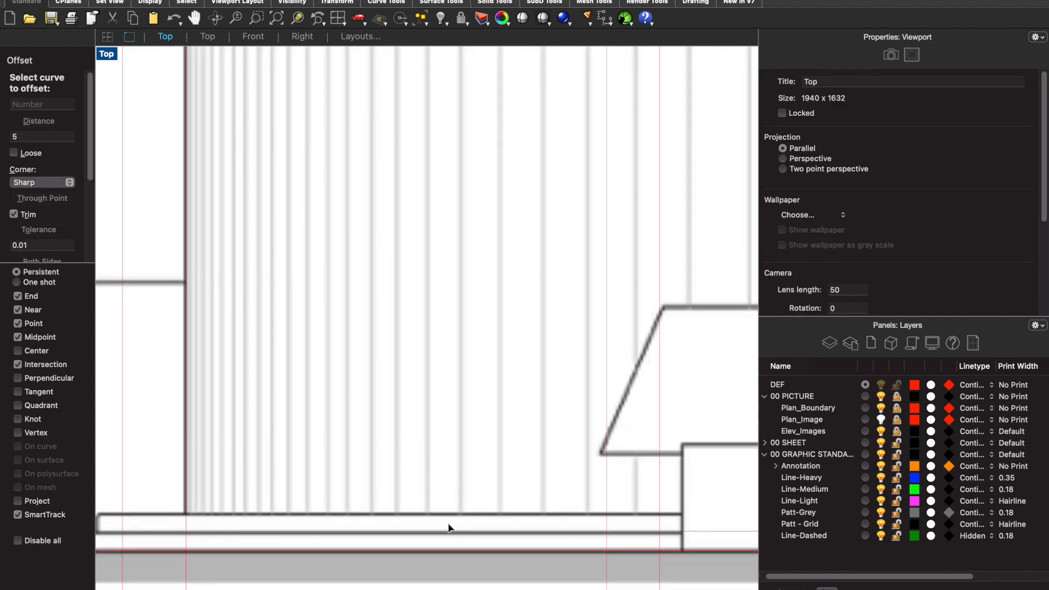
{"action": "left_click", "coordinate": [446, 525]}
{"action": "left_click", "coordinate": [444, 463]}
{"action": "scroll", "coordinate": [354, 466], "scroll_direction": "down", "scroll_amount": 3}
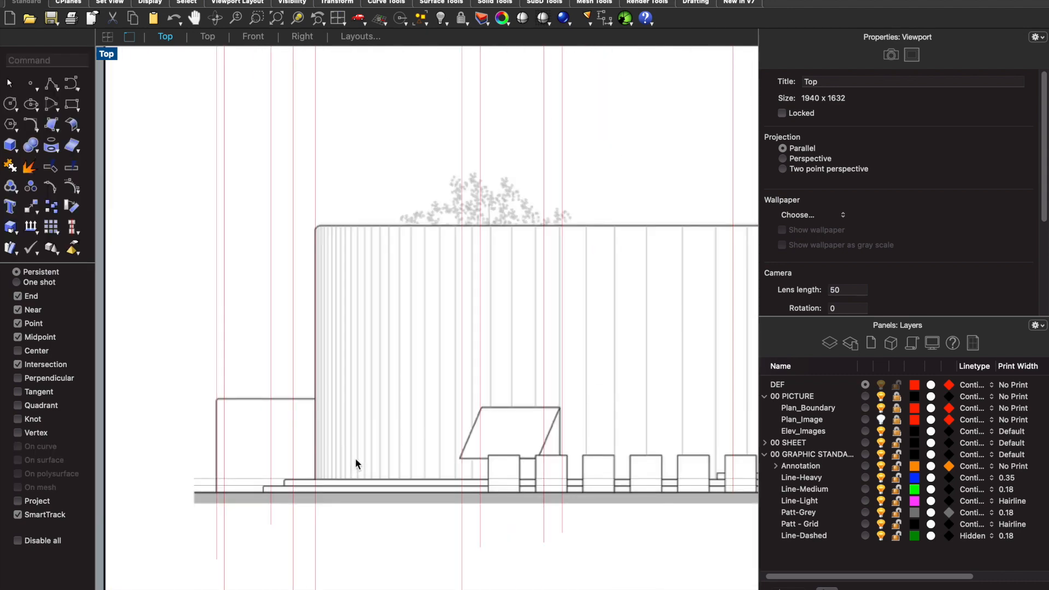
- Offset the second step's line upward by 5 to mark the base level of the entrance block
{"action": "scroll", "coordinate": [415, 448], "scroll_direction": "down", "scroll_amount": 3}
{"action": "scroll", "coordinate": [647, 476], "scroll_direction": "up", "scroll_amount": 8}
{"action": "left_click", "coordinate": [647, 480]}
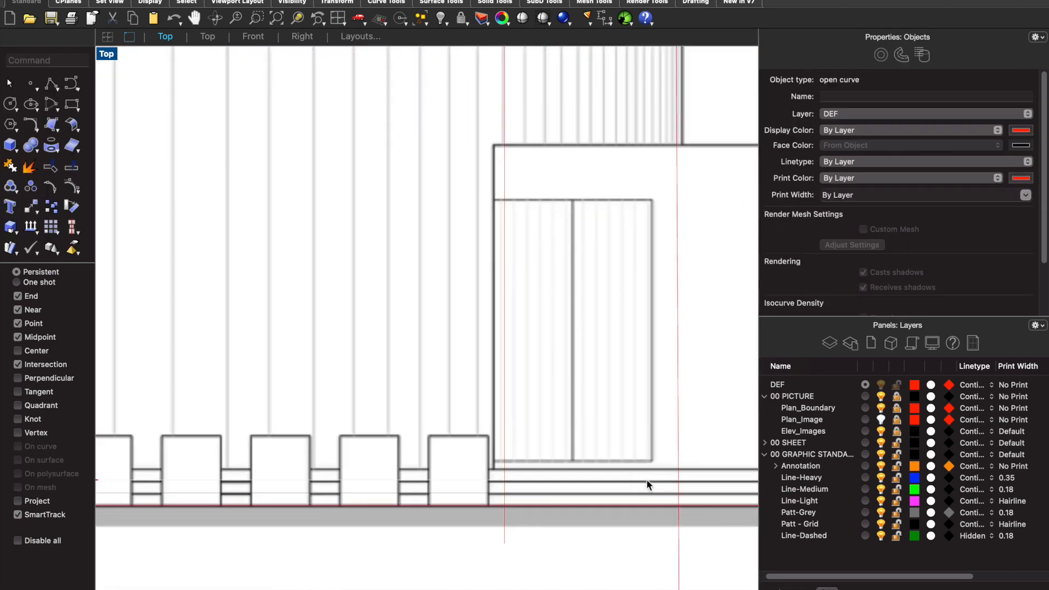
{"action": "key", "text": "Return"}
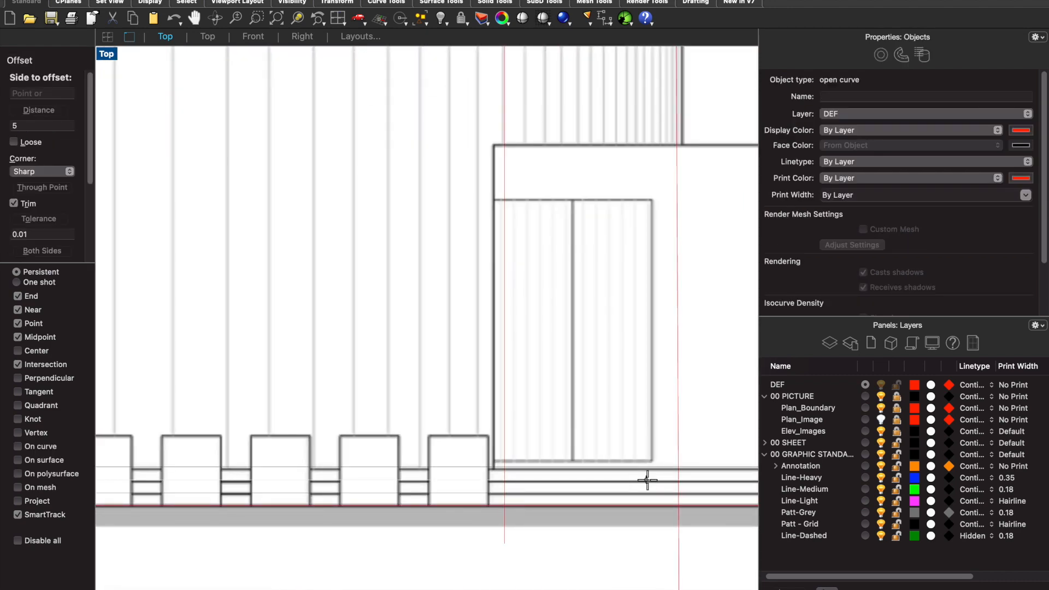
{"action": "left_click", "coordinate": [596, 439]}
{"action": "scroll", "coordinate": [601, 418], "scroll_direction": "down", "scroll_amount": 10}
{"action": "left_click", "coordinate": [529, 544]}
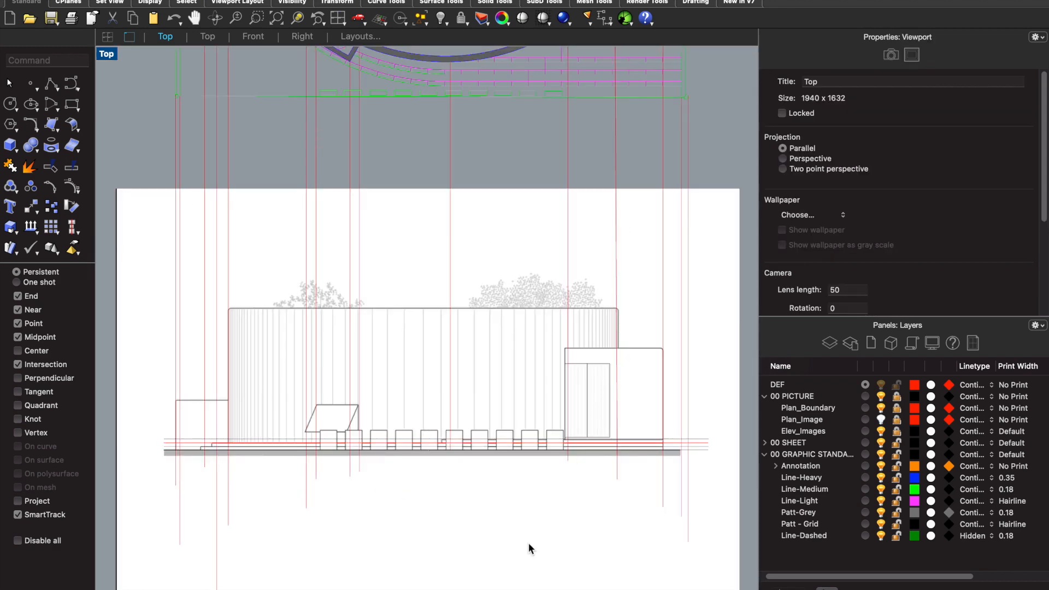
- Draw a horizontal construction line from the upper left corner of the low left wall across the full width of the north elevation
{"action": "scroll", "coordinate": [553, 464], "scroll_direction": "down", "scroll_amount": 3}
{"action": "scroll", "coordinate": [555, 433], "scroll_direction": "up", "scroll_amount": 3}
{"action": "scroll", "coordinate": [365, 460], "scroll_direction": "up", "scroll_amount": 6}
{"action": "scroll", "coordinate": [498, 459], "scroll_direction": "down", "scroll_amount": 5}
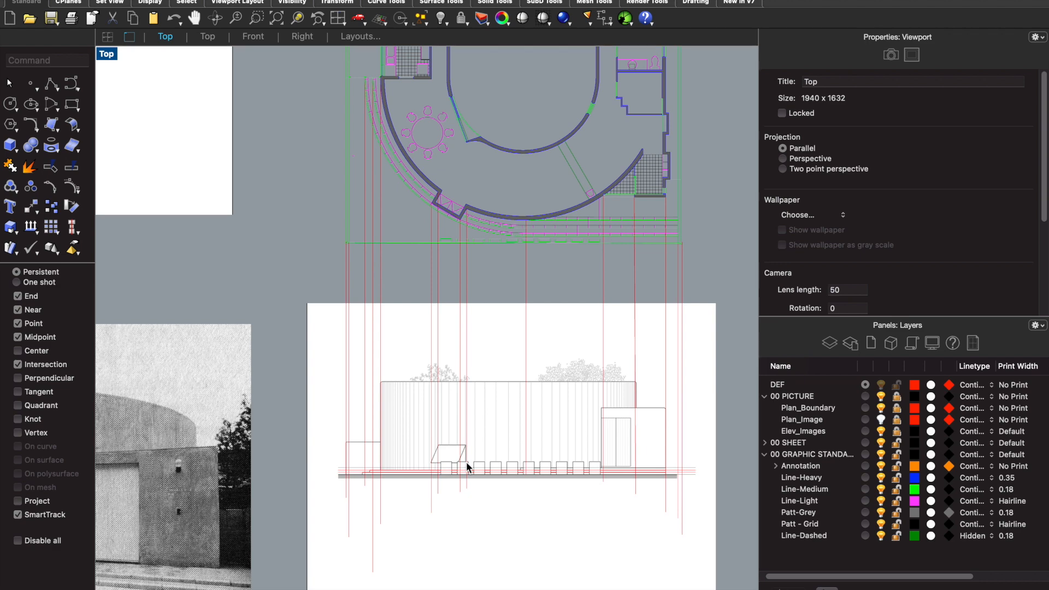
{"action": "type", "text": "Line"}
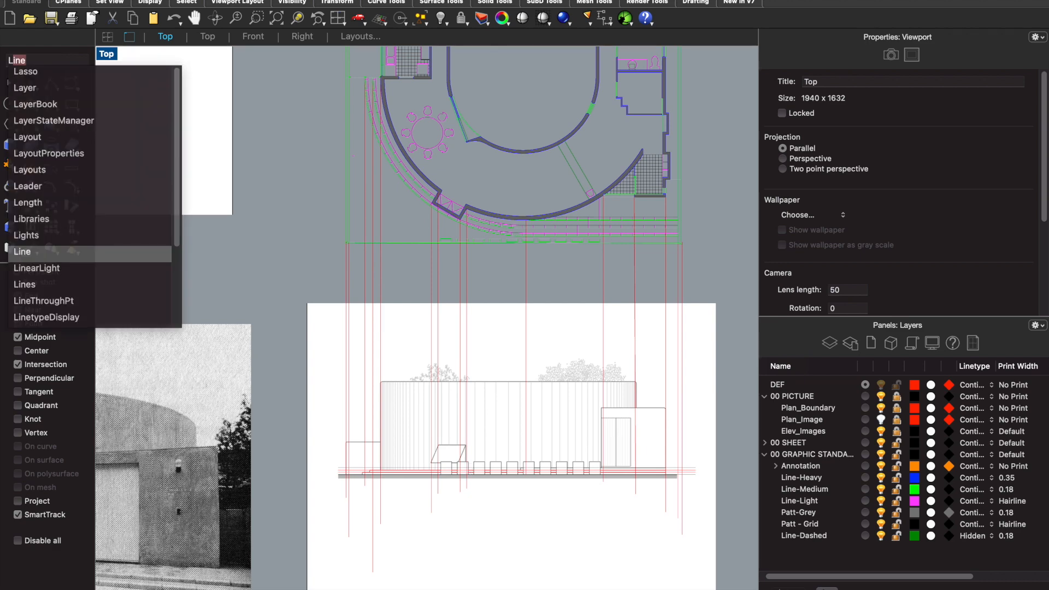
{"action": "key", "text": "Return"}
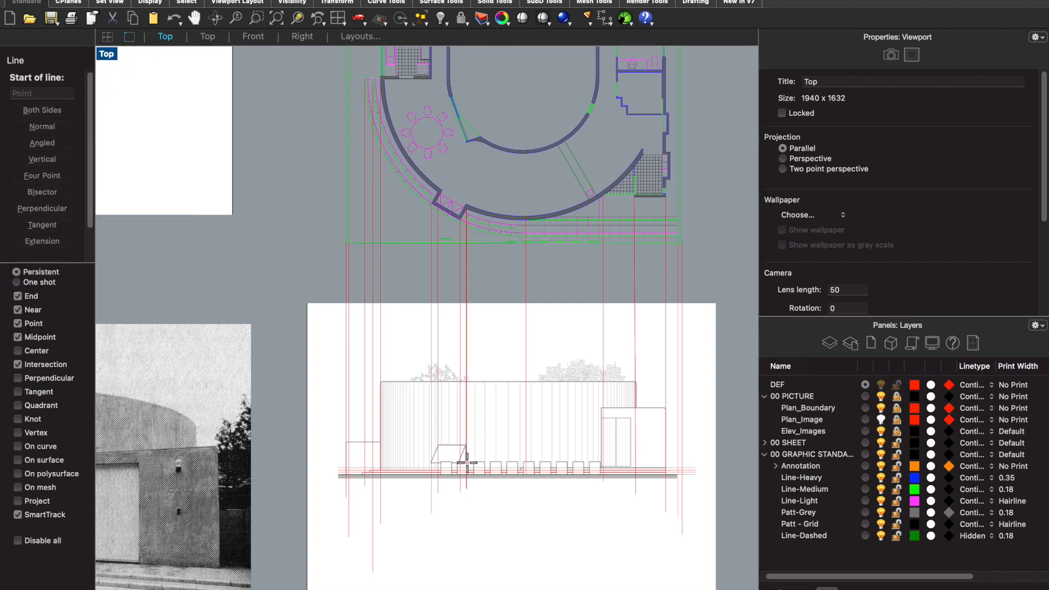
{"action": "scroll", "coordinate": [368, 421], "scroll_direction": "up", "scroll_amount": 8}
{"action": "scroll", "coordinate": [273, 458], "scroll_direction": "up", "scroll_amount": 5}
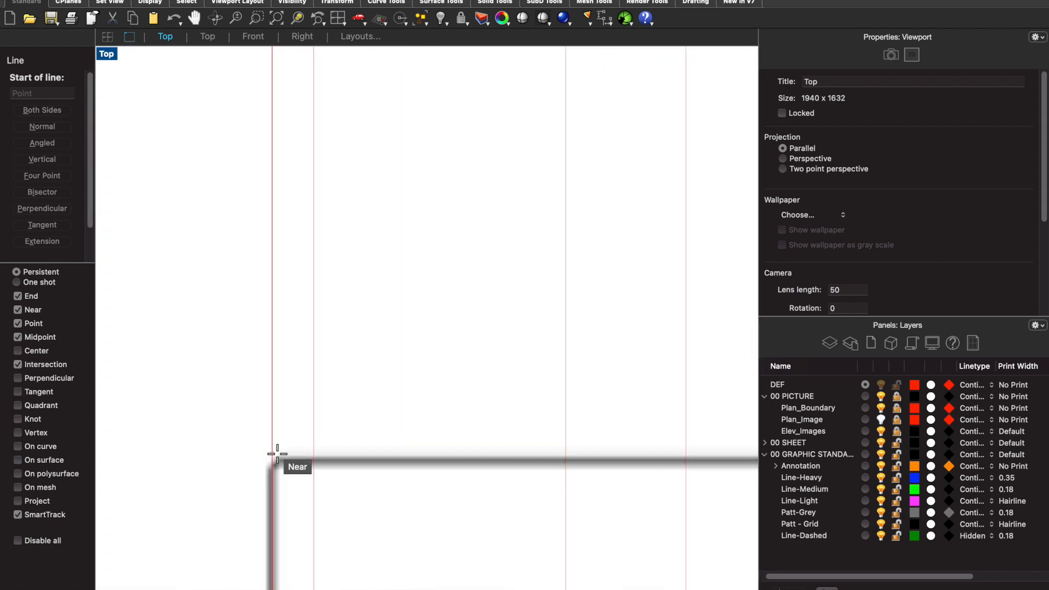
{"action": "left_click", "coordinate": [269, 467]}
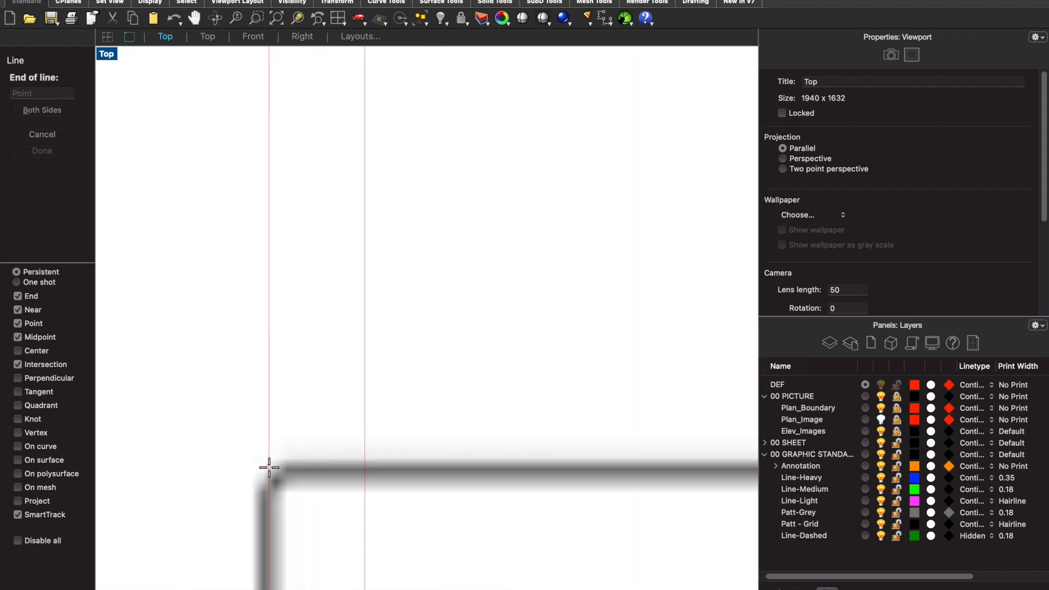
{"action": "scroll", "coordinate": [273, 464], "scroll_direction": "down", "scroll_amount": 10}
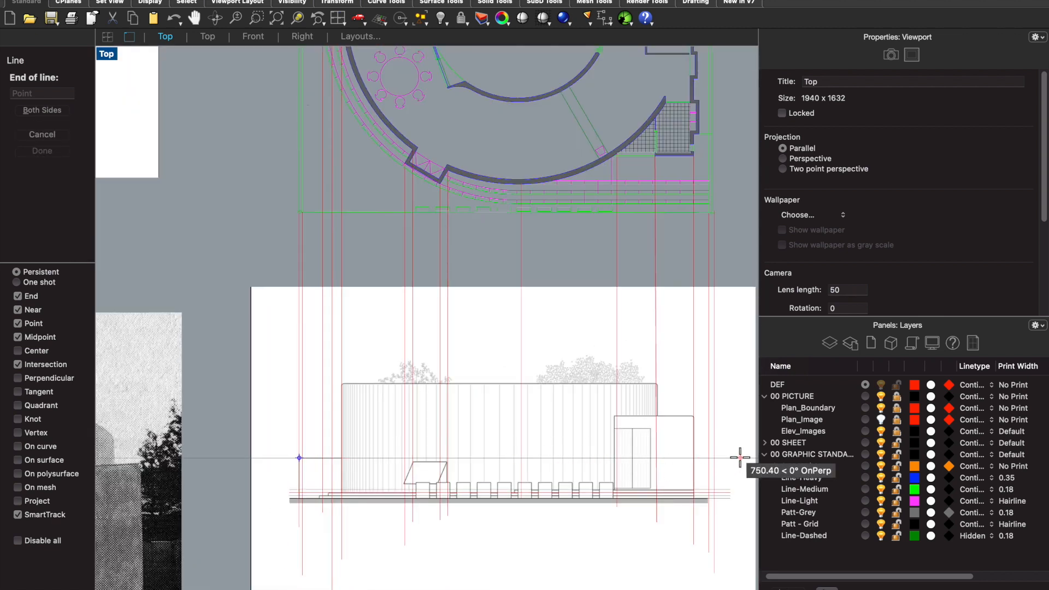
{"action": "left_click", "coordinate": [734, 458]}
- Draw a horizontal construction line from the upper left corner of the slanted bay past the north elevation's right side
{"action": "scroll", "coordinate": [406, 445], "scroll_direction": "up", "scroll_amount": 3}
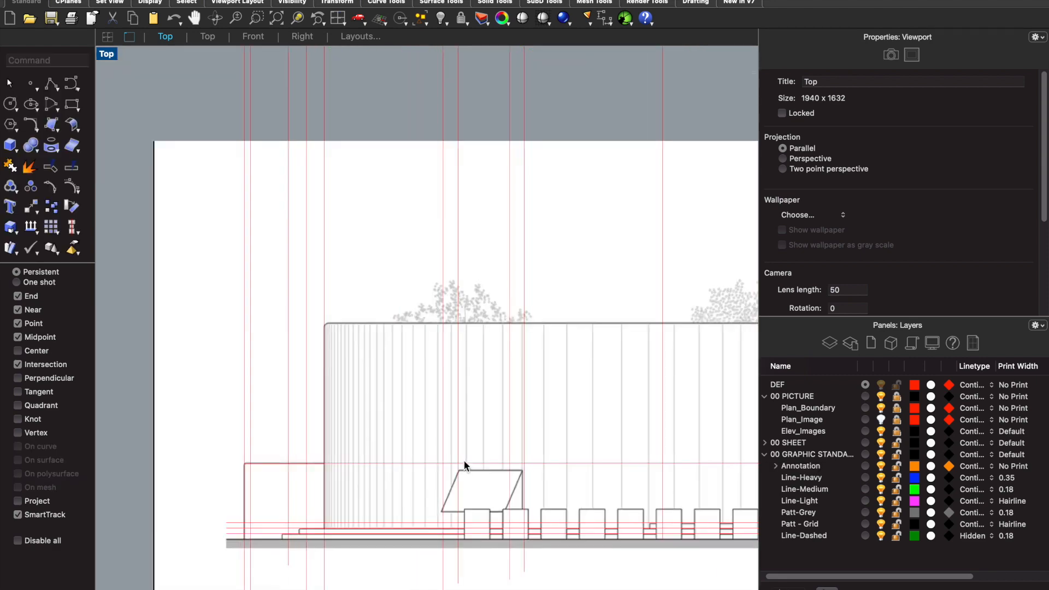
{"action": "key", "text": "Return"}
{"action": "scroll", "coordinate": [463, 460], "scroll_direction": "up", "scroll_amount": 5}
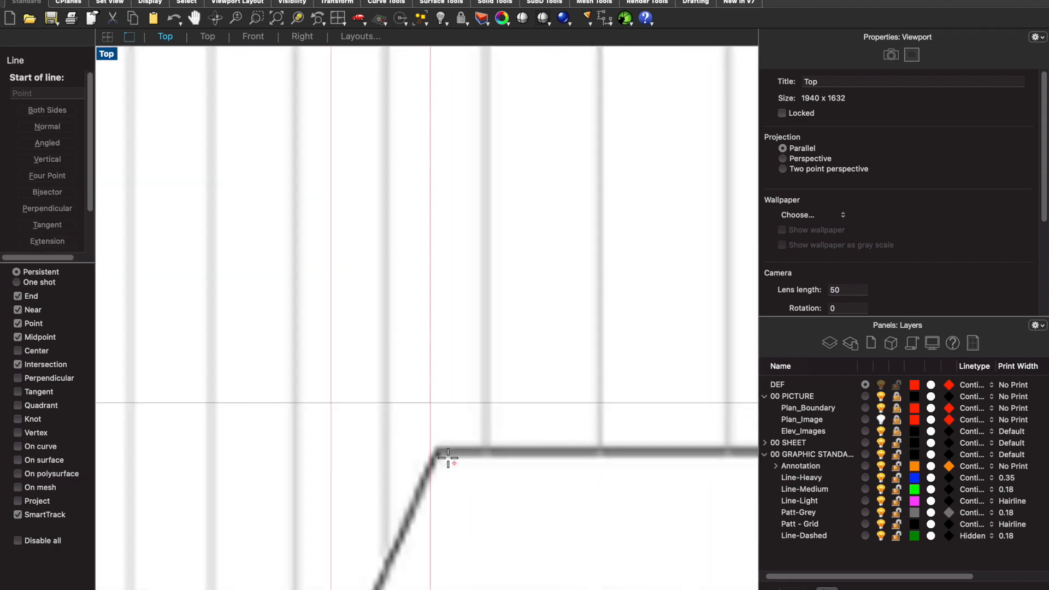
{"action": "left_click", "coordinate": [426, 450]}
{"action": "scroll", "coordinate": [431, 444], "scroll_direction": "down", "scroll_amount": 8}
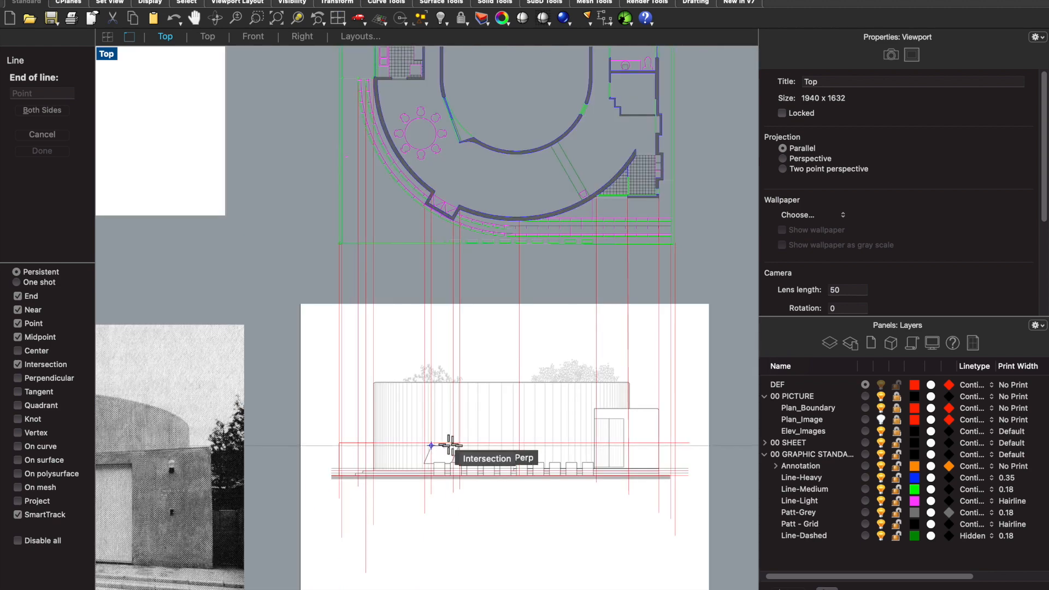
{"action": "scroll", "coordinate": [618, 445], "scroll_direction": "down", "scroll_amount": 2}
{"action": "scroll", "coordinate": [646, 445], "scroll_direction": "up", "scroll_amount": 3}
{"action": "left_click", "coordinate": [644, 444]}
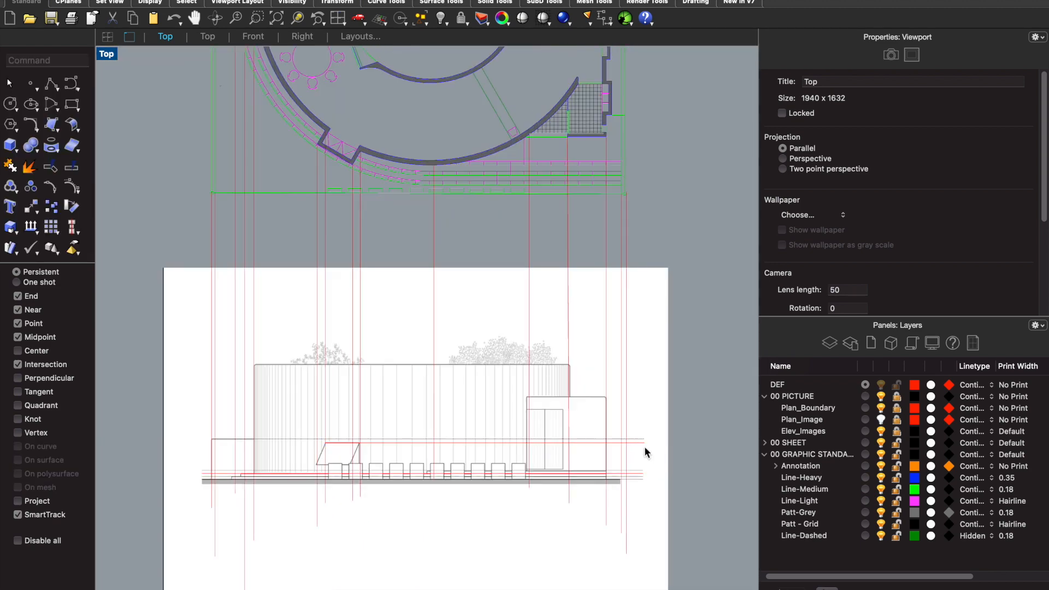
- Draw a horizontal construction line along the top of the entrance block, from its left side past its right edge
{"action": "scroll", "coordinate": [573, 395], "scroll_direction": "up", "scroll_amount": 3}
{"action": "key", "text": "Return"}
{"action": "scroll", "coordinate": [511, 377], "scroll_direction": "up", "scroll_amount": 3}
{"action": "left_click", "coordinate": [461, 421]}
{"action": "scroll", "coordinate": [460, 422], "scroll_direction": "down", "scroll_amount": 3}
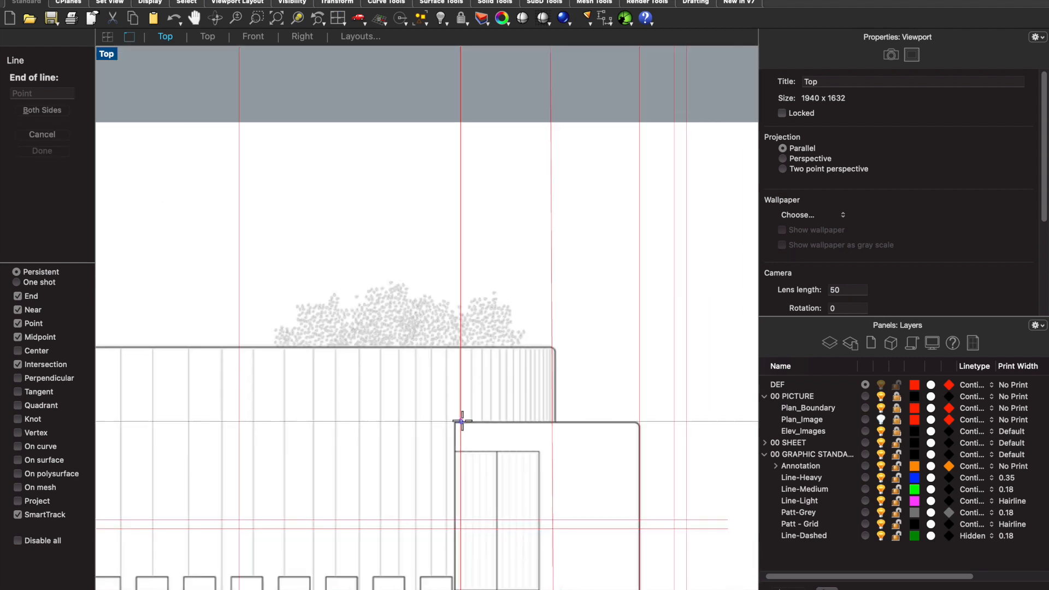
{"action": "scroll", "coordinate": [684, 414], "scroll_direction": "down", "scroll_amount": 3}
{"action": "left_click", "coordinate": [714, 416]}
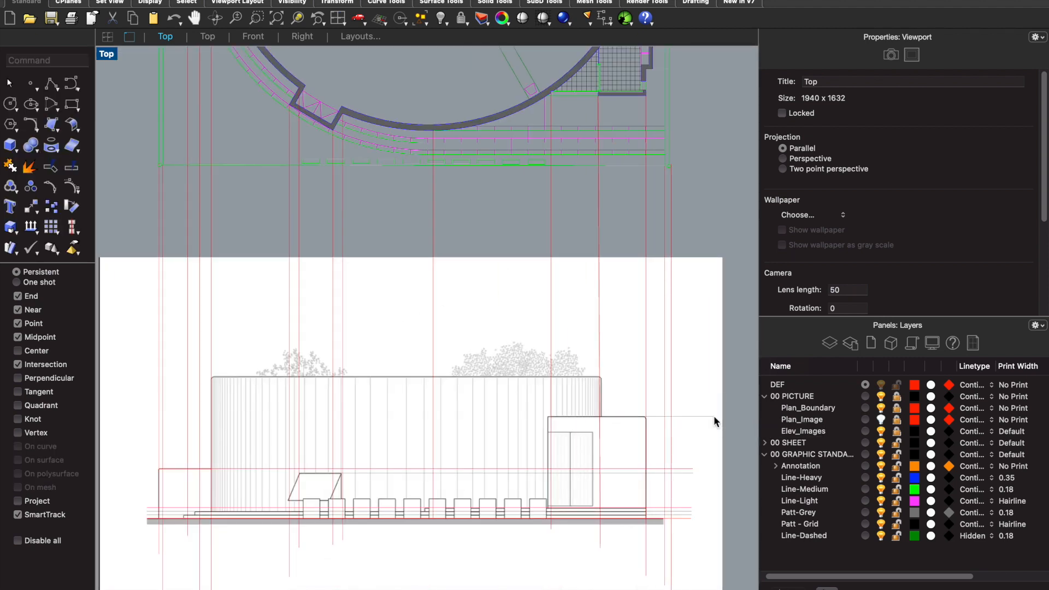
- Draw a horizontal construction line along the top of the main curved wall, from its upper left corner past the north elevation's right side
{"action": "scroll", "coordinate": [231, 382], "scroll_direction": "up", "scroll_amount": 5}
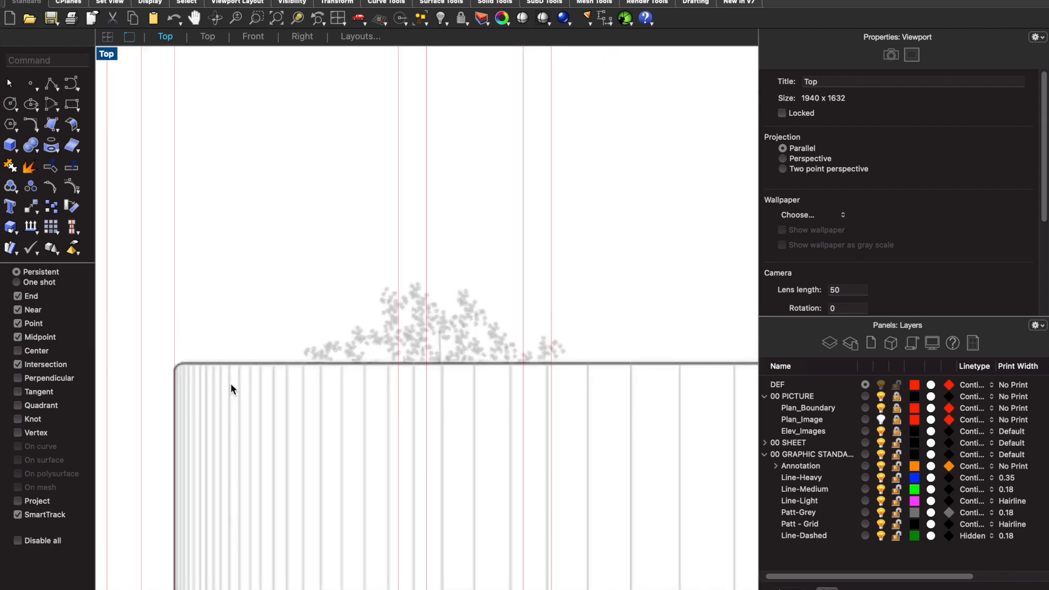
{"action": "key", "text": "Return"}
{"action": "scroll", "coordinate": [232, 384], "scroll_direction": "up", "scroll_amount": 5}
{"action": "scroll", "coordinate": [243, 368], "scroll_direction": "down", "scroll_amount": 10}
{"action": "scroll", "coordinate": [221, 351], "scroll_direction": "up", "scroll_amount": 15}
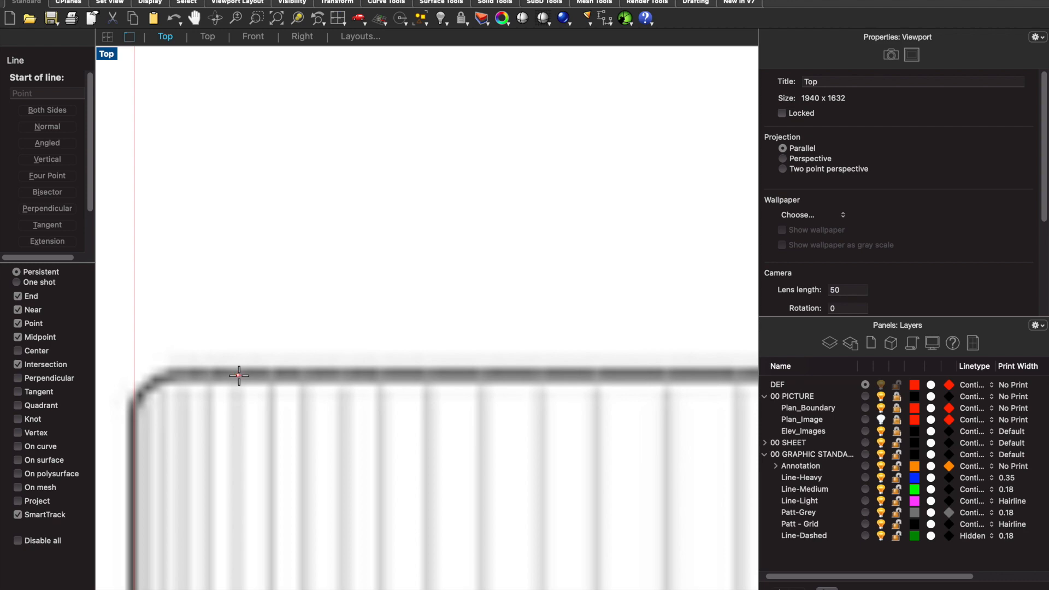
{"action": "left_click", "coordinate": [130, 369]}
{"action": "scroll", "coordinate": [132, 366], "scroll_direction": "down", "scroll_amount": 15}
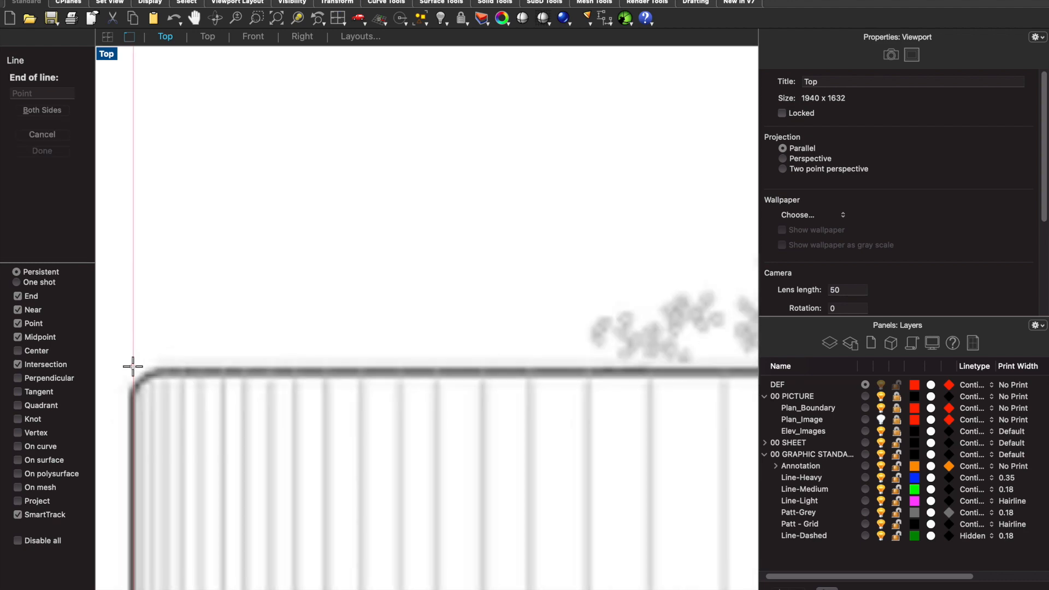
{"action": "scroll", "coordinate": [371, 366], "scroll_direction": "up", "scroll_amount": 15}
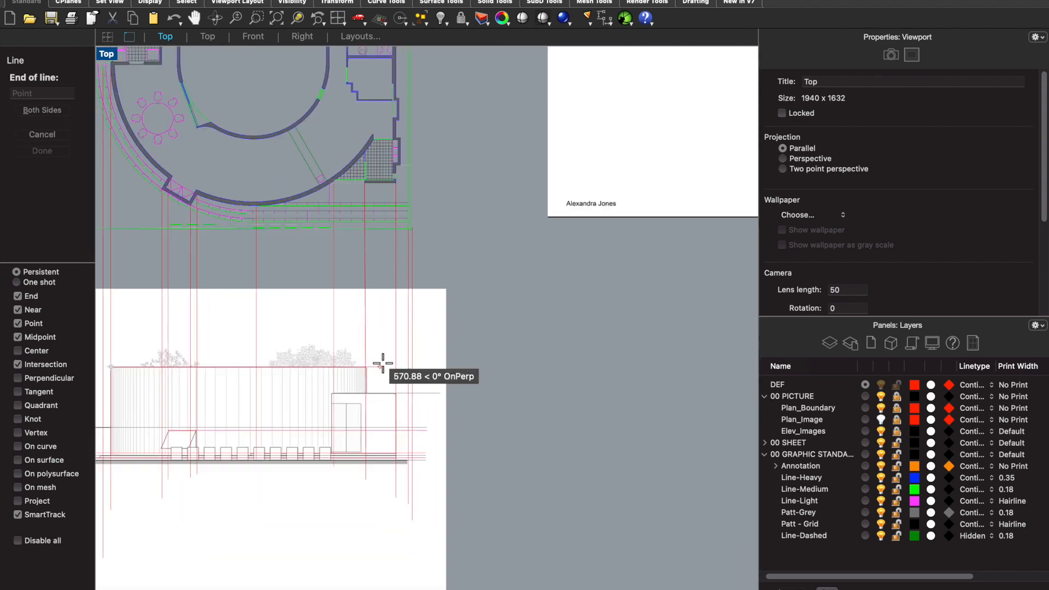
{"action": "left_click", "coordinate": [467, 375]}
{"action": "scroll", "coordinate": [481, 376], "scroll_direction": "down", "scroll_amount": 5}
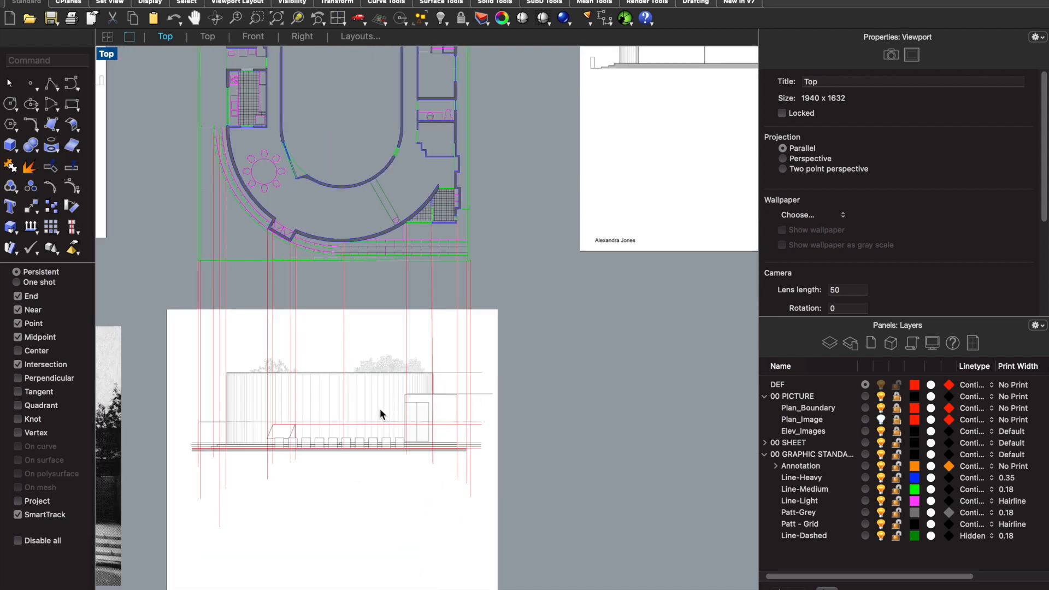
- Make Line-Heavy the current layer and add a sublayer named "Line- Heaviest" under the 00 graphic standards layer
{"action": "scroll", "coordinate": [201, 385], "scroll_direction": "up", "scroll_amount": 3}
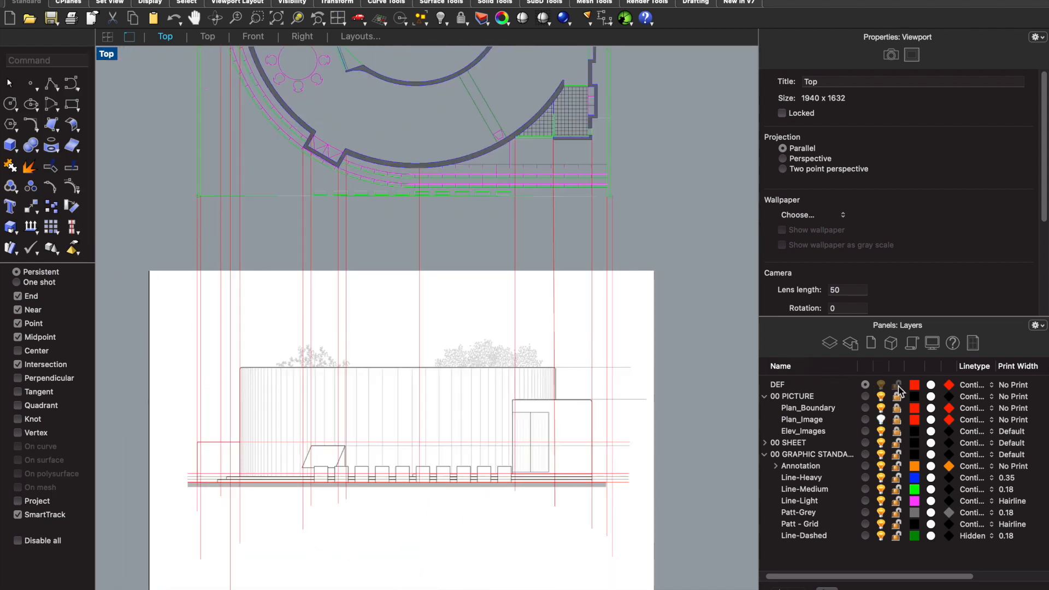
{"action": "left_click", "coordinate": [866, 478]}
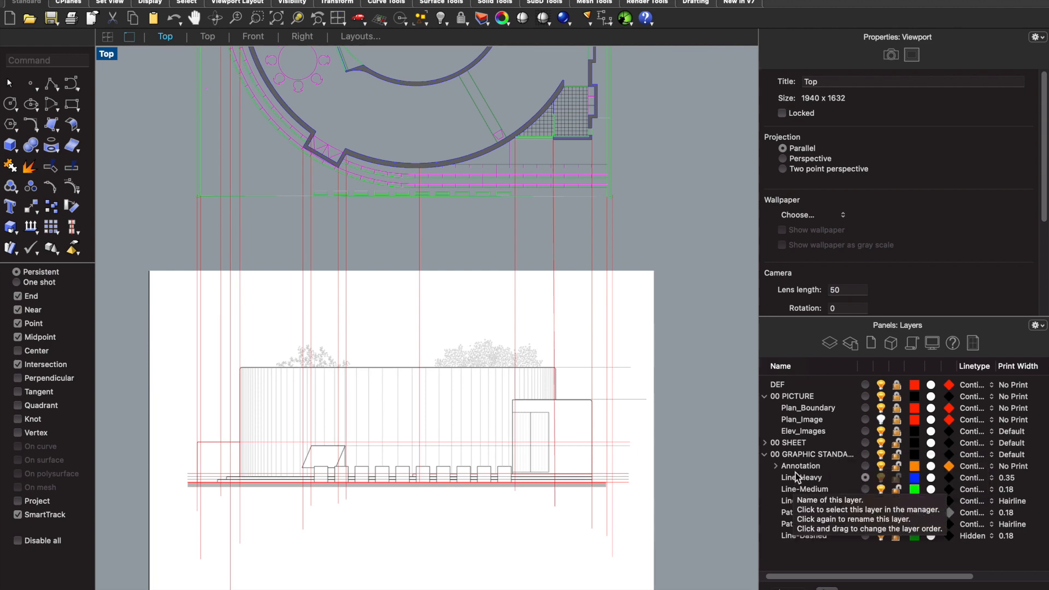
{"action": "right_click", "coordinate": [804, 454]}
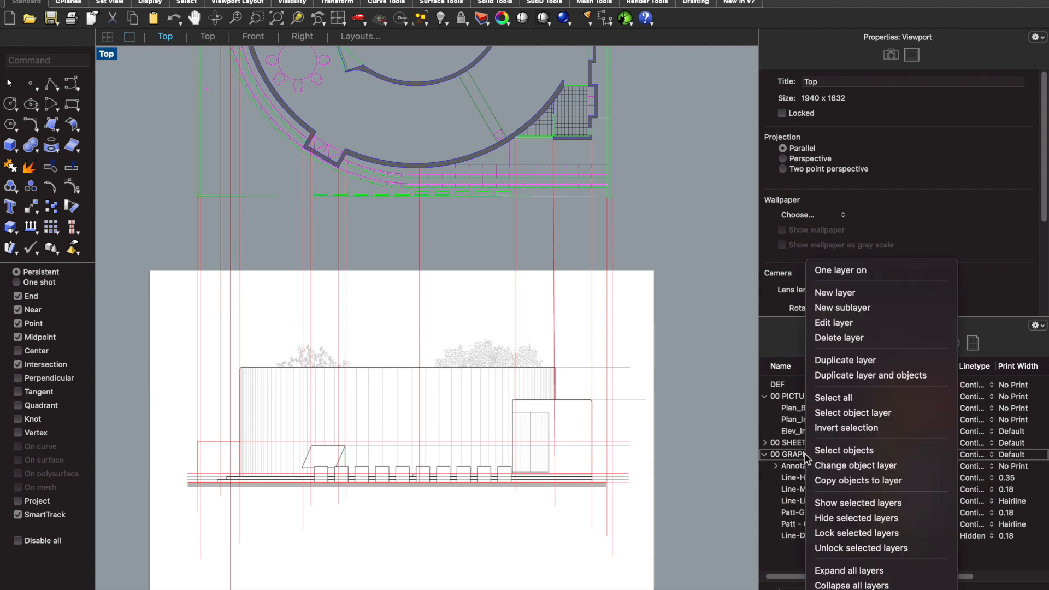
{"action": "left_click", "coordinate": [852, 307]}
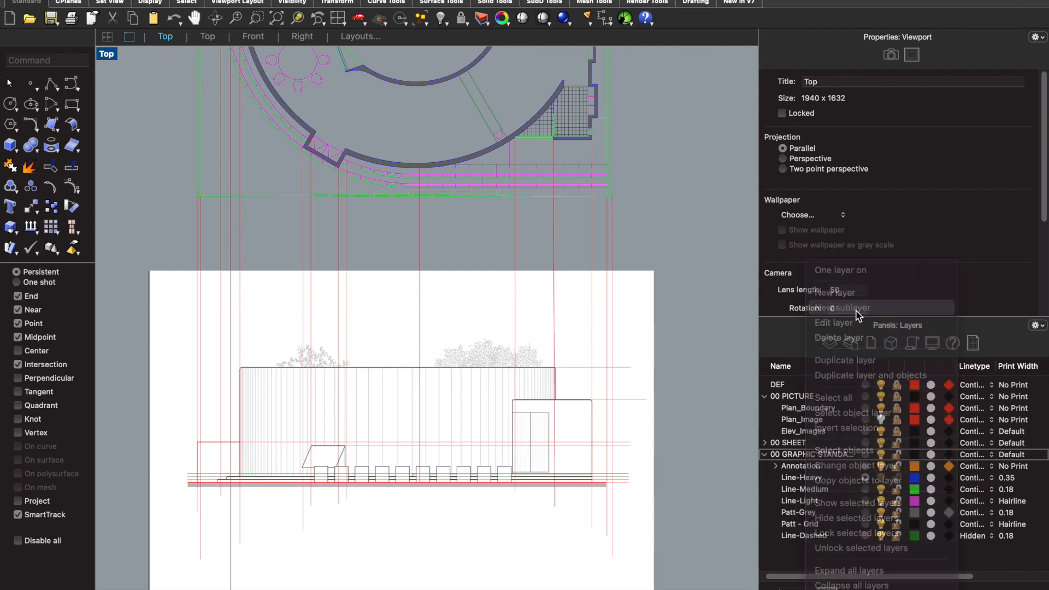
{"action": "type", "text": "Lin"}
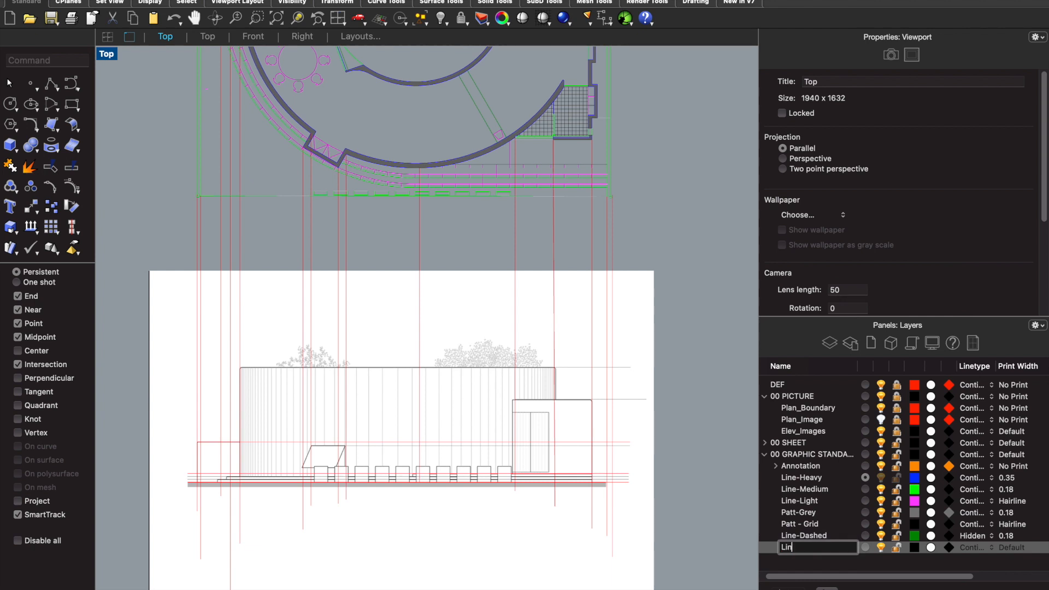
{"action": "type", "text": "e- Heaviest"}
- Set the print width of the Line- Heaviest layer to 0.35 and that of Line-Heavy to 0.3
{"action": "left_click", "coordinate": [1013, 551]}
{"action": "left_click", "coordinate": [950, 578]}
{"action": "left_click", "coordinate": [1006, 478]}
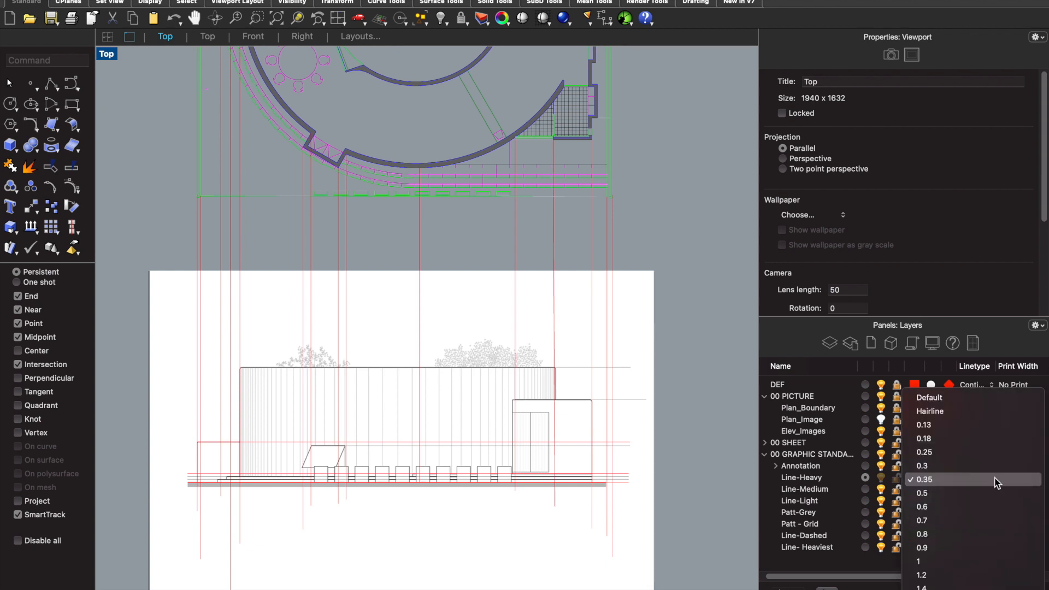
{"action": "left_click", "coordinate": [944, 466]}
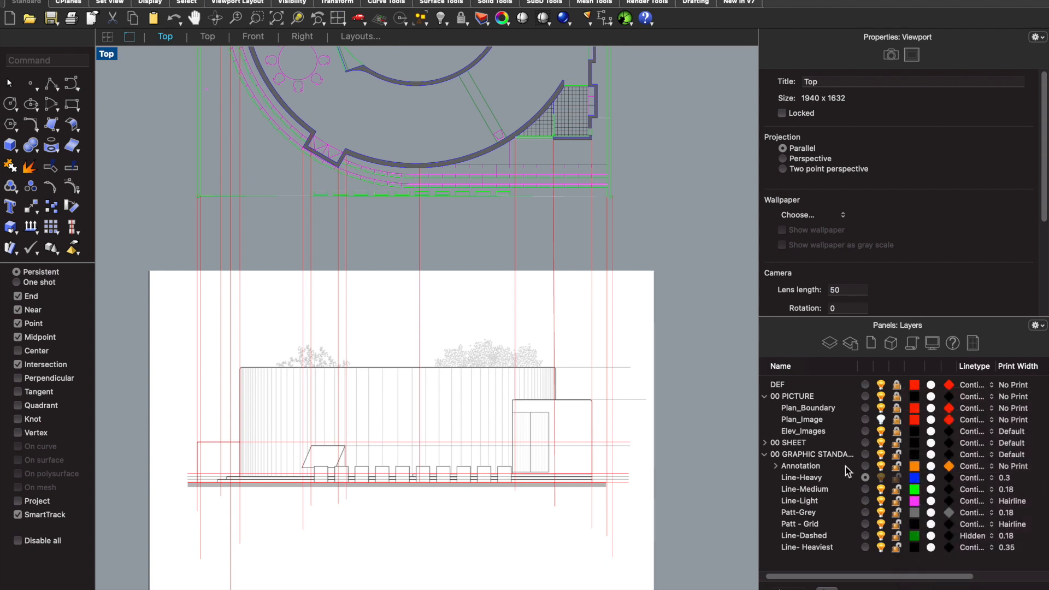
- On the Line- Heaviest layer, draw the ground line from the low left wall's base to the rightmost vertical construction line
{"action": "left_click", "coordinate": [814, 550]}
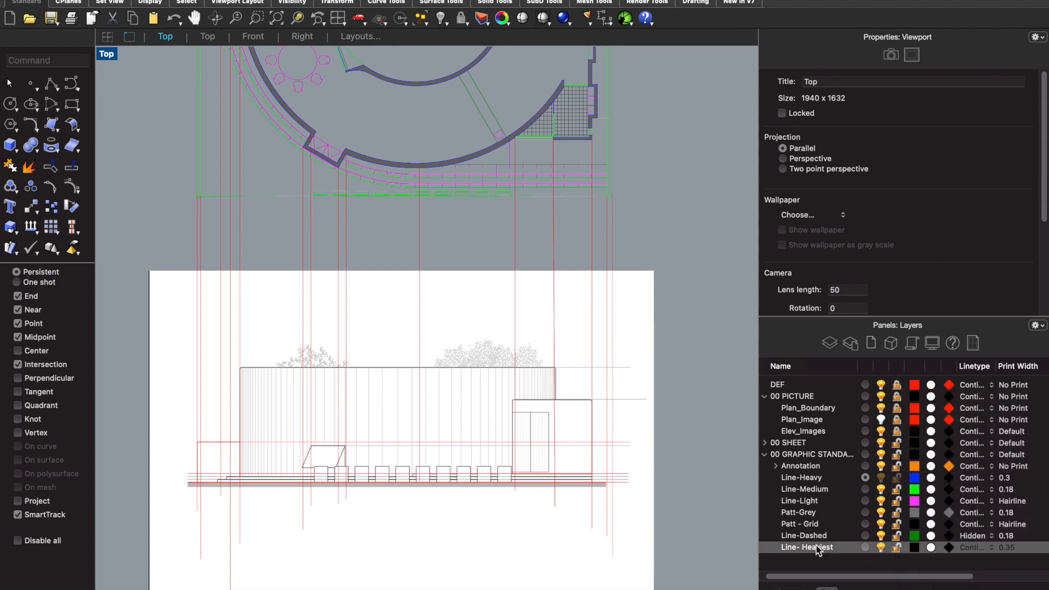
{"action": "left_click", "coordinate": [866, 547]}
{"action": "type", "text": "Line"}
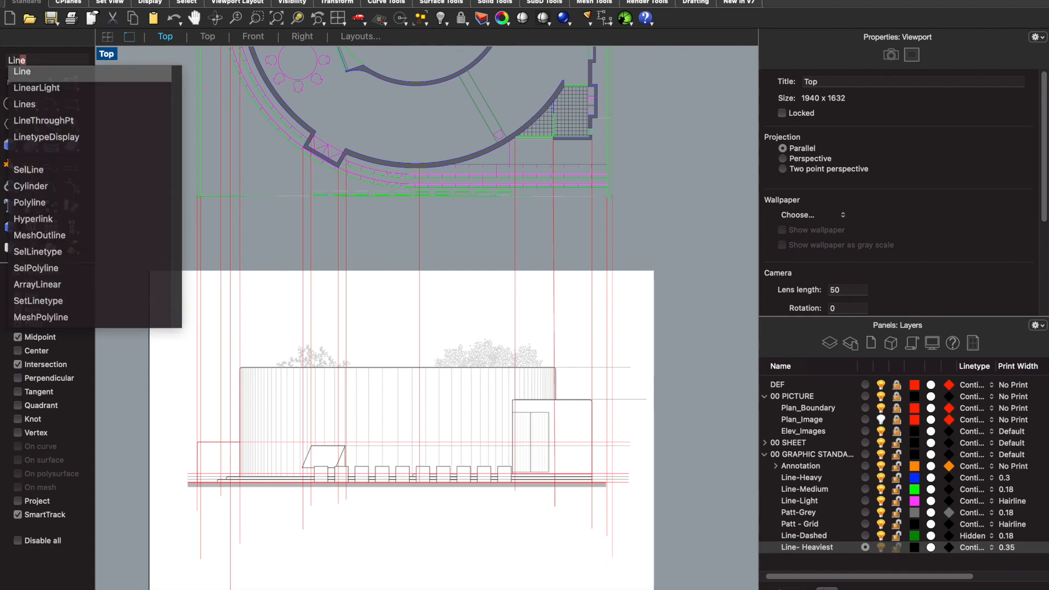
{"action": "key", "text": "Return"}
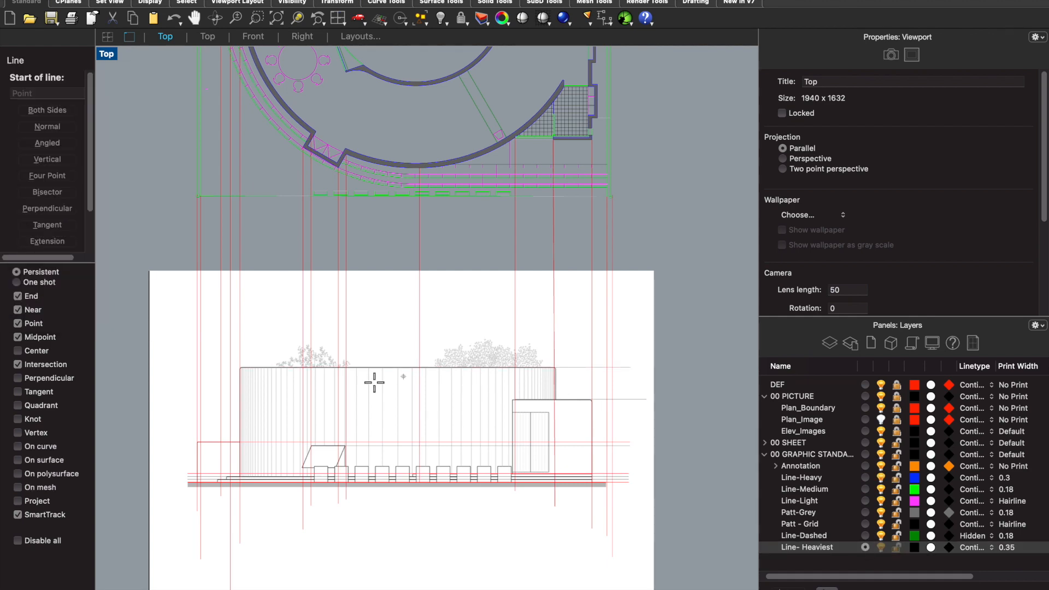
{"action": "scroll", "coordinate": [184, 492], "scroll_direction": "up", "scroll_amount": 3}
{"action": "scroll", "coordinate": [212, 464], "scroll_direction": "up", "scroll_amount": 3}
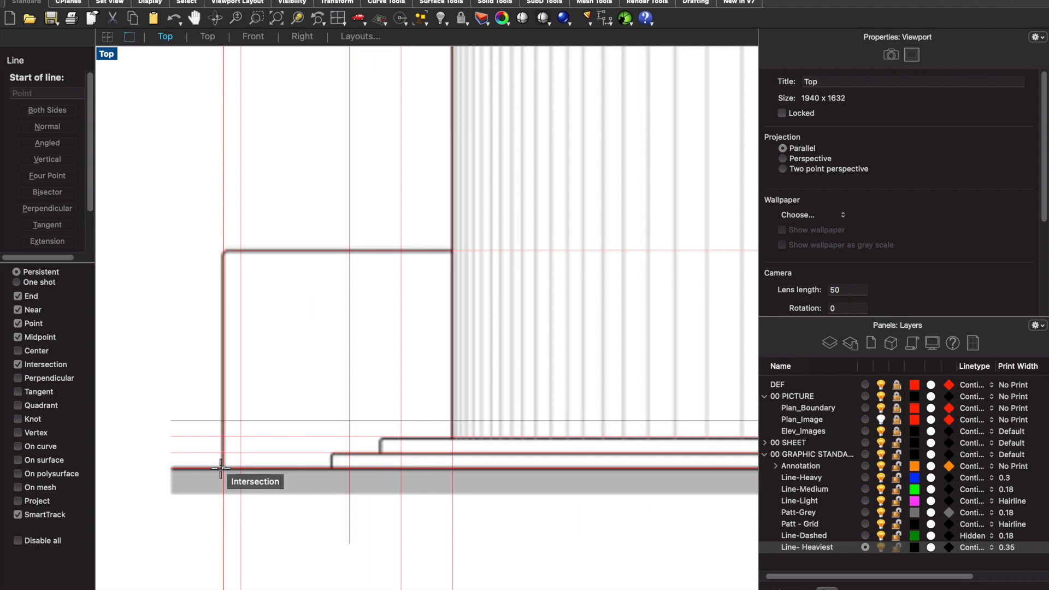
{"action": "left_click", "coordinate": [221, 468]}
{"action": "scroll", "coordinate": [187, 452], "scroll_direction": "down", "scroll_amount": 5}
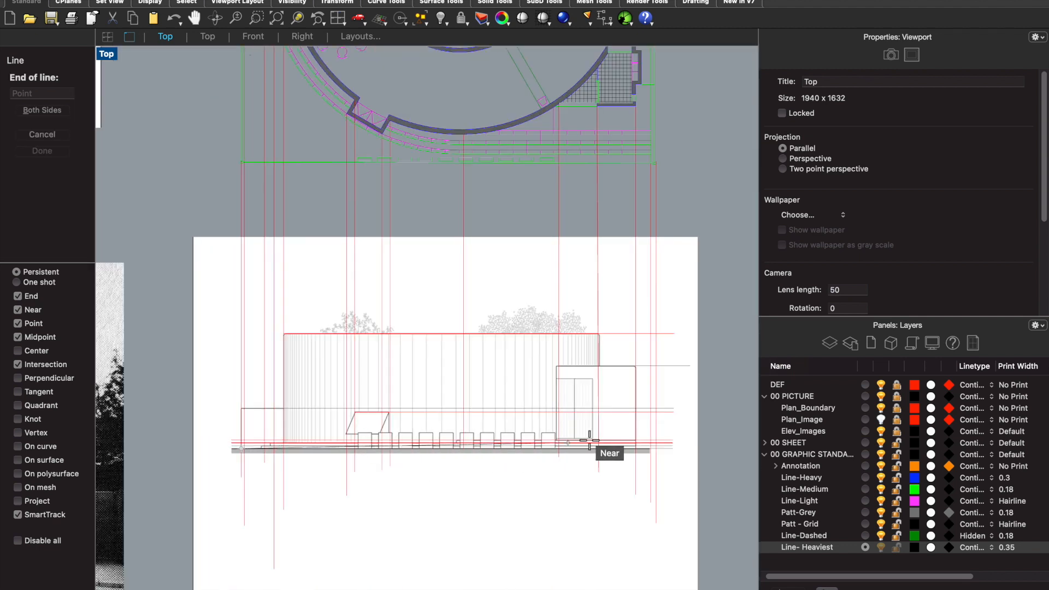
{"action": "scroll", "coordinate": [674, 458], "scroll_direction": "up", "scroll_amount": 2}
{"action": "scroll", "coordinate": [674, 458], "scroll_direction": "up", "scroll_amount": 4}
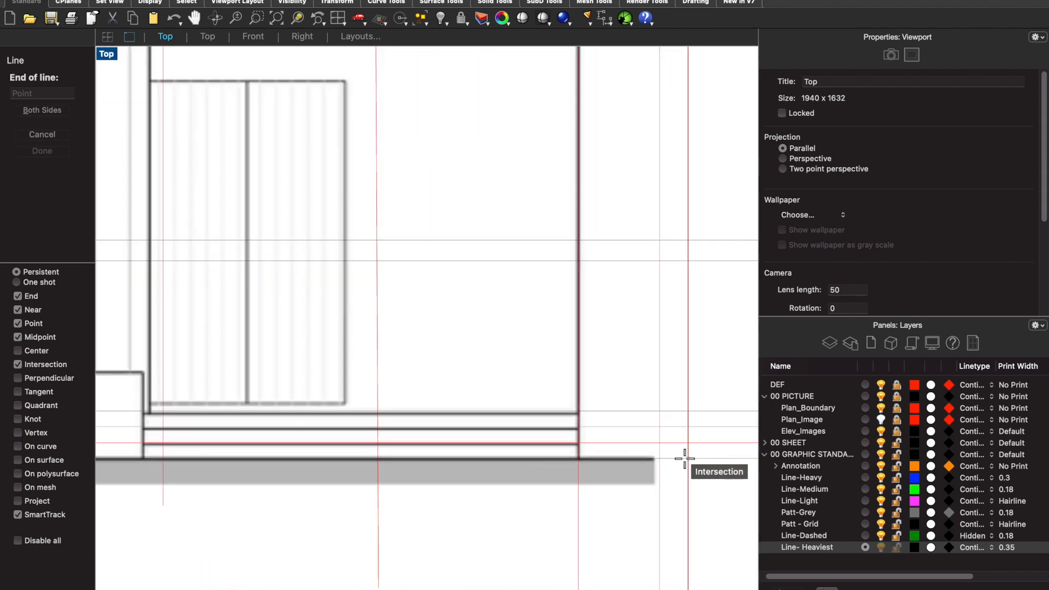
{"action": "left_click", "coordinate": [686, 458]}
{"action": "scroll", "coordinate": [689, 457], "scroll_direction": "down", "scroll_amount": 6}
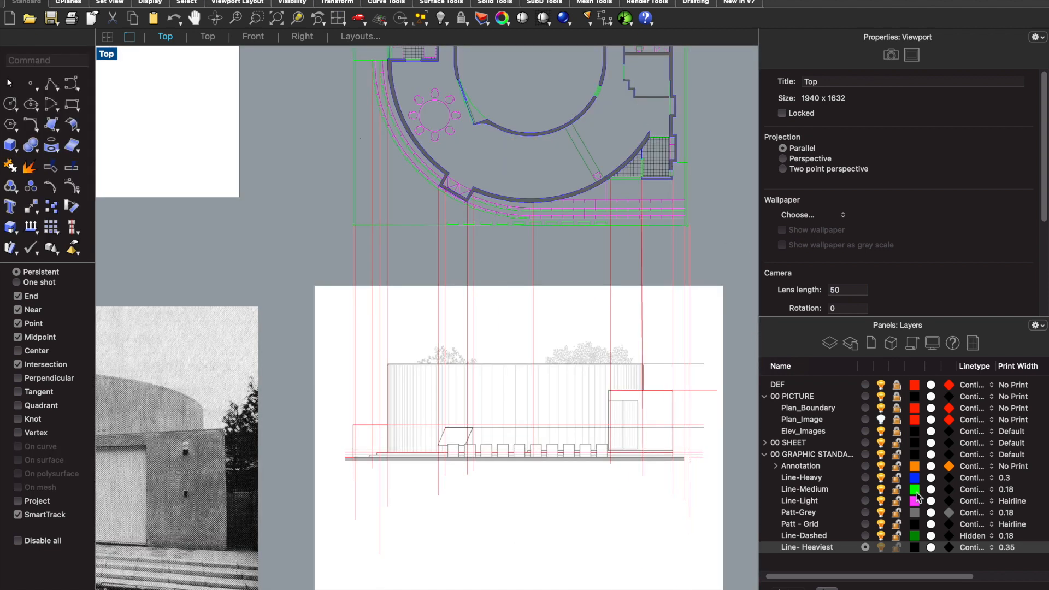
- Set the Line- Heaviest layer's display colour to Cyan and its print colour to black
{"action": "left_click", "coordinate": [915, 547]}
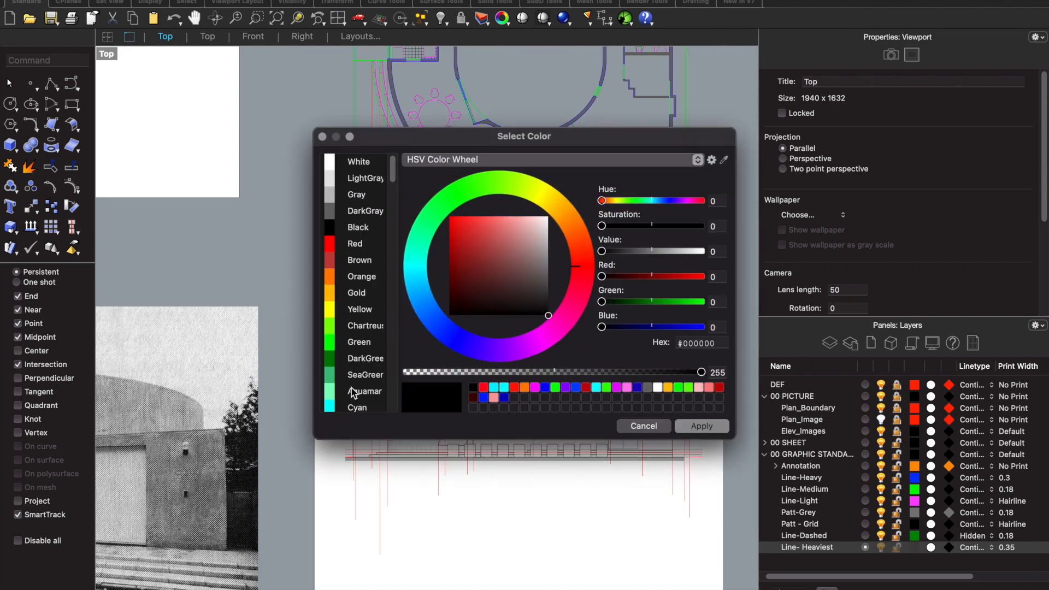
{"action": "left_click", "coordinate": [333, 407]}
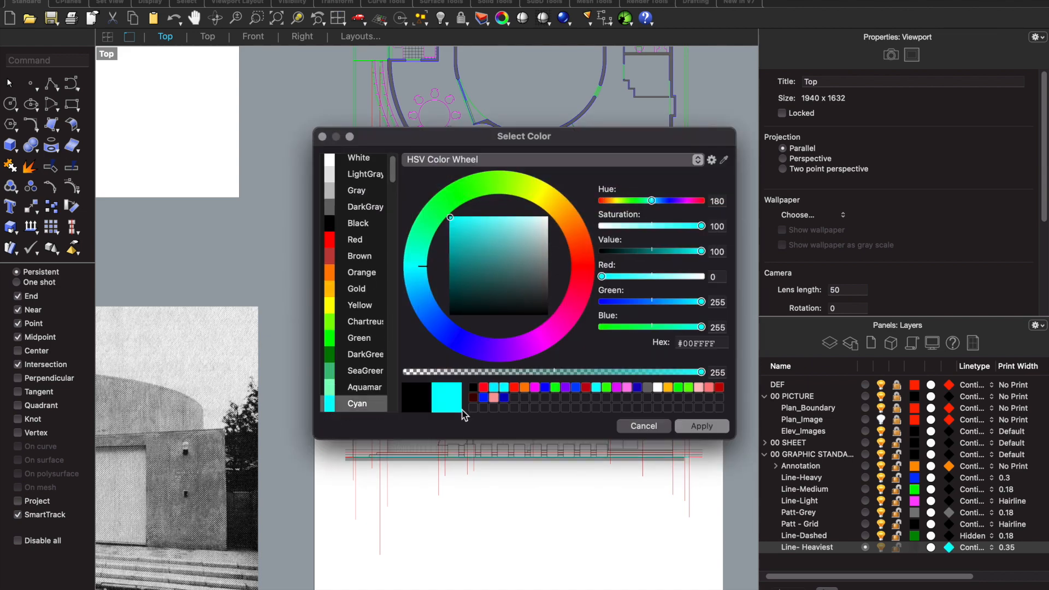
{"action": "left_click", "coordinate": [713, 428]}
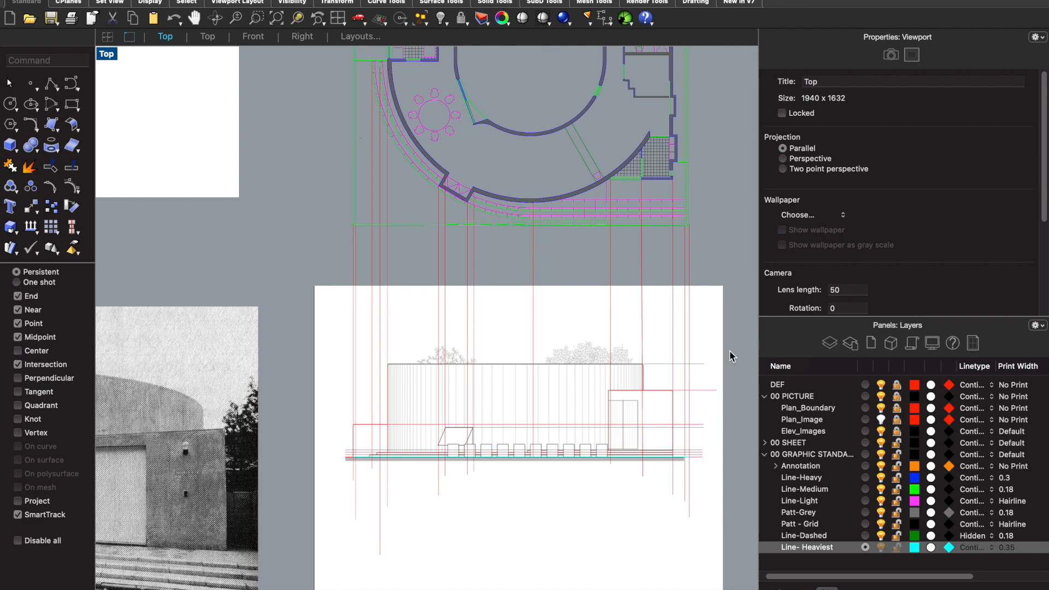
{"action": "left_click", "coordinate": [949, 547]}
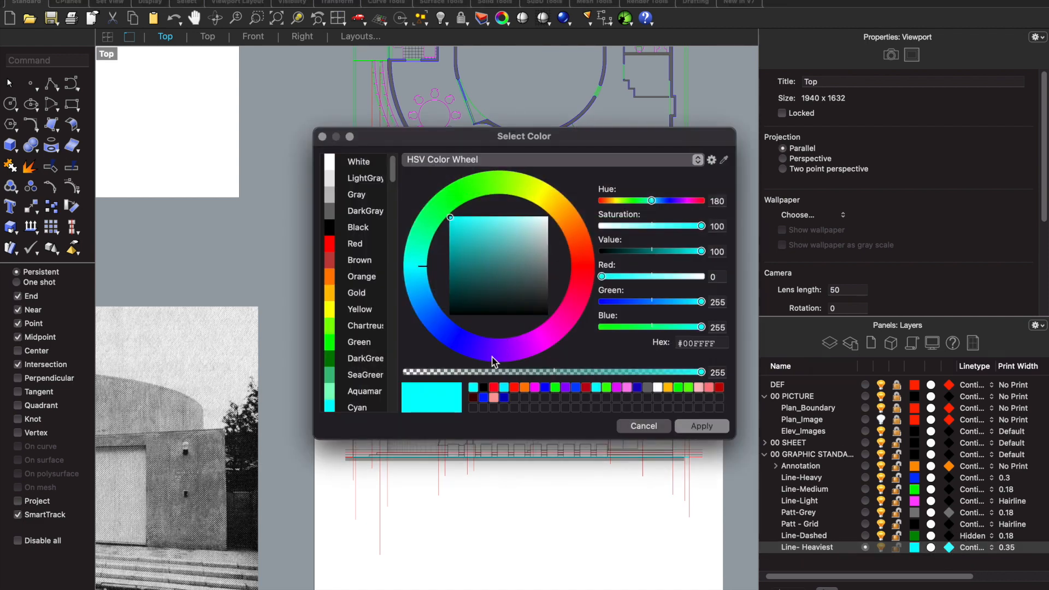
{"action": "left_click", "coordinate": [483, 388]}
{"action": "left_click", "coordinate": [685, 427]}
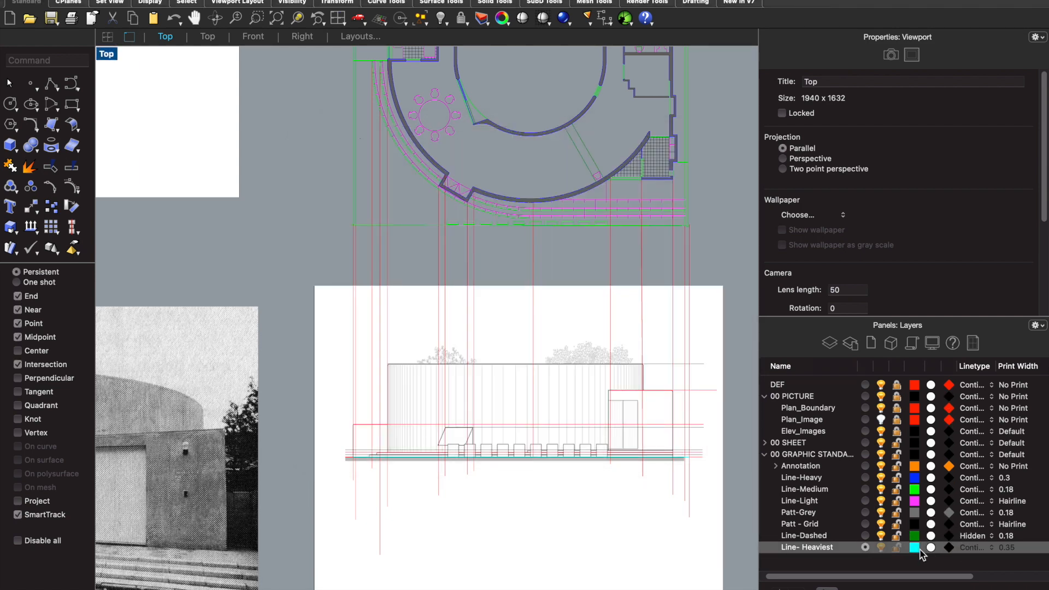
- Make Line-Heavy the current layer for drawing the elevation's outlines
{"action": "scroll", "coordinate": [470, 437], "scroll_direction": "up", "scroll_amount": 5}
{"action": "scroll", "coordinate": [382, 547], "scroll_direction": "down", "scroll_amount": 4}
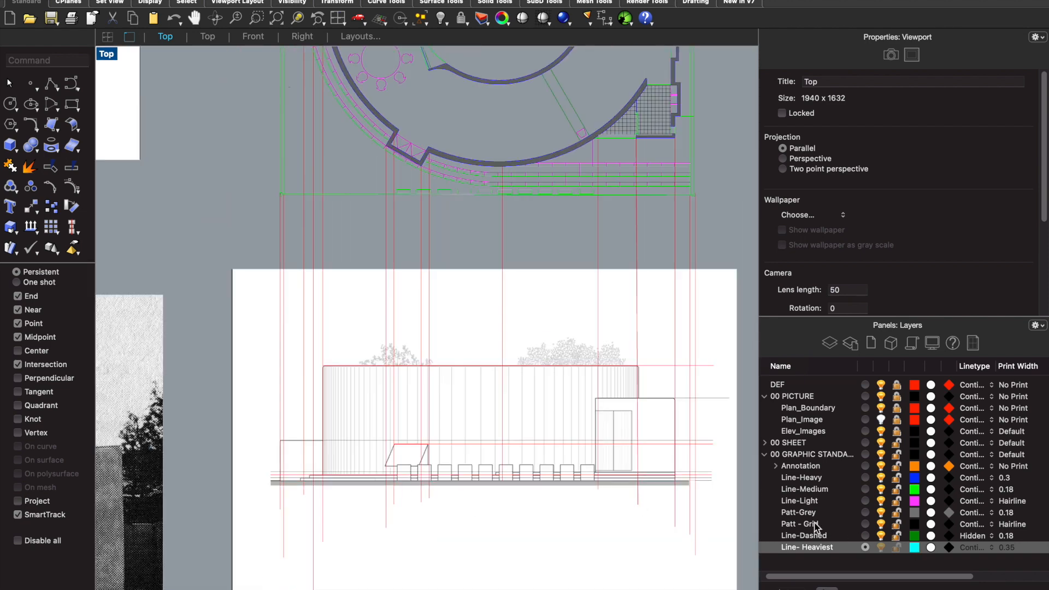
{"action": "left_click", "coordinate": [819, 480]}
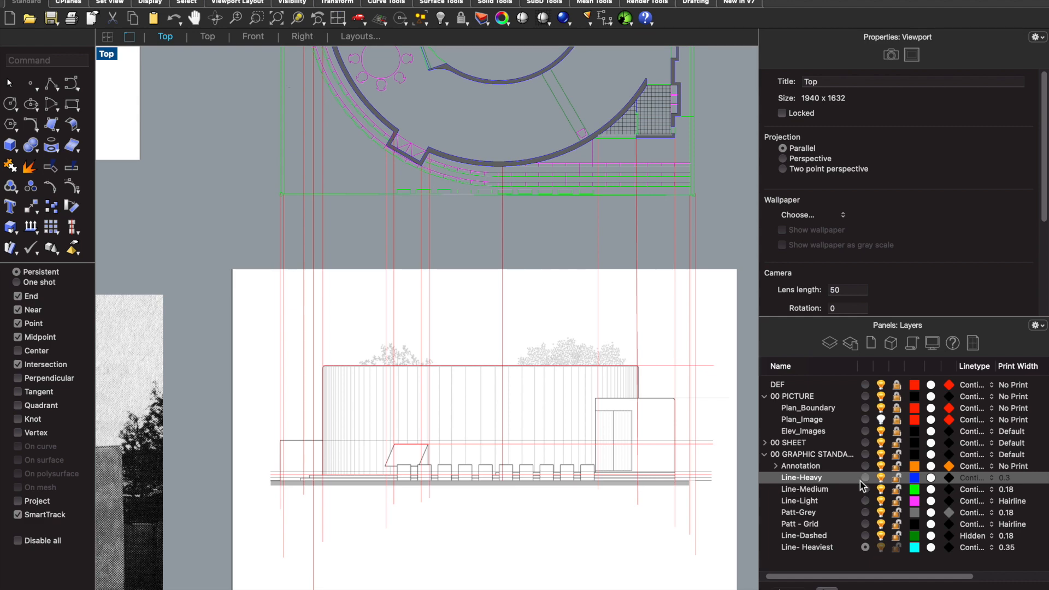
{"action": "left_click", "coordinate": [865, 478]}
{"action": "scroll", "coordinate": [506, 389], "scroll_direction": "down", "scroll_amount": 2}
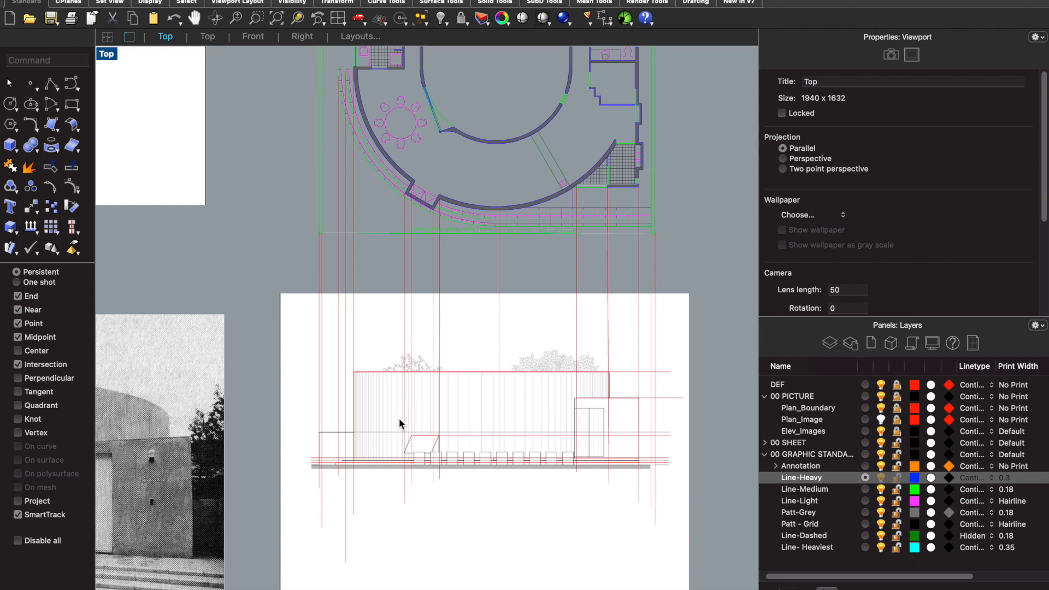
- Examine the floor plan's curved wall and exterior steps against the north elevation and the neighbouring elevations
{"action": "scroll", "coordinate": [399, 418], "scroll_direction": "down", "scroll_amount": 10}
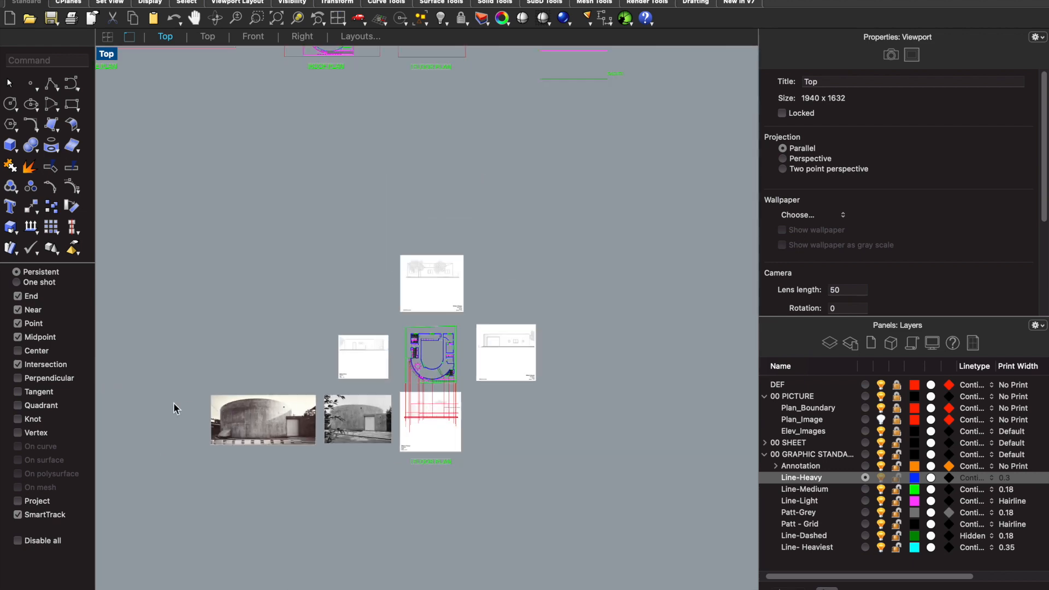
{"action": "scroll", "coordinate": [198, 408], "scroll_direction": "up", "scroll_amount": 3}
{"action": "scroll", "coordinate": [199, 409], "scroll_direction": "down", "scroll_amount": 2}
{"action": "scroll", "coordinate": [539, 320], "scroll_direction": "up", "scroll_amount": 6}
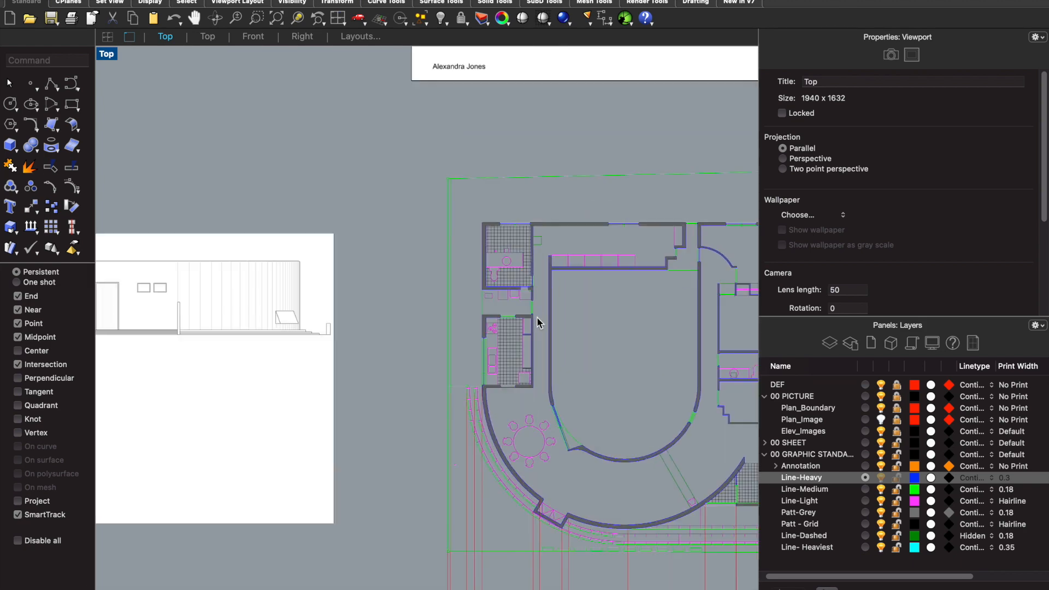
{"action": "scroll", "coordinate": [489, 373], "scroll_direction": "up", "scroll_amount": 3}
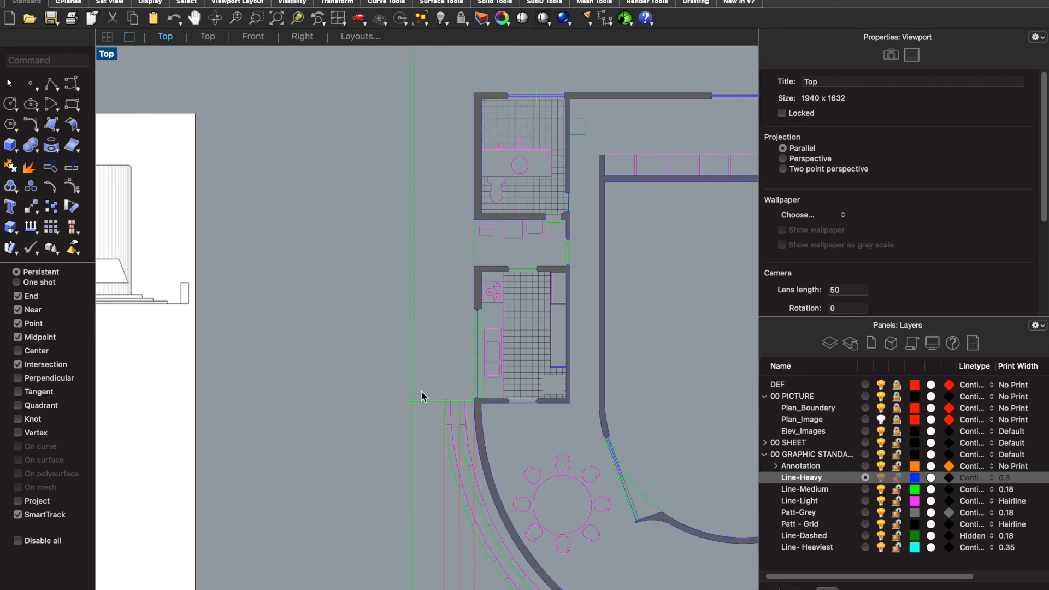
{"action": "scroll", "coordinate": [432, 385], "scroll_direction": "down", "scroll_amount": 6}
{"action": "scroll", "coordinate": [428, 569], "scroll_direction": "up", "scroll_amount": 6}
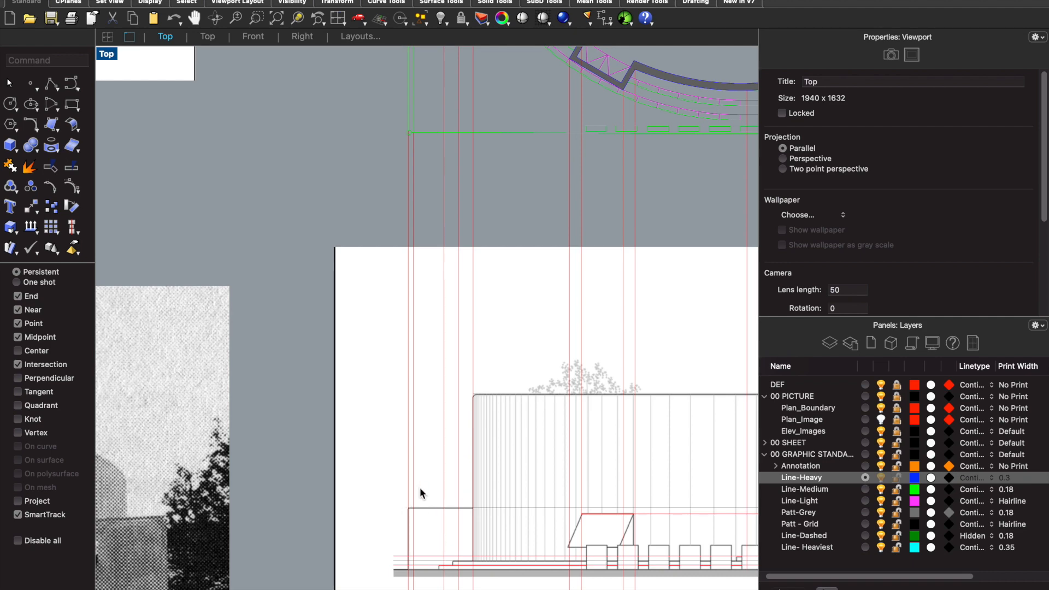
{"action": "scroll", "coordinate": [420, 488], "scroll_direction": "down", "scroll_amount": 4}
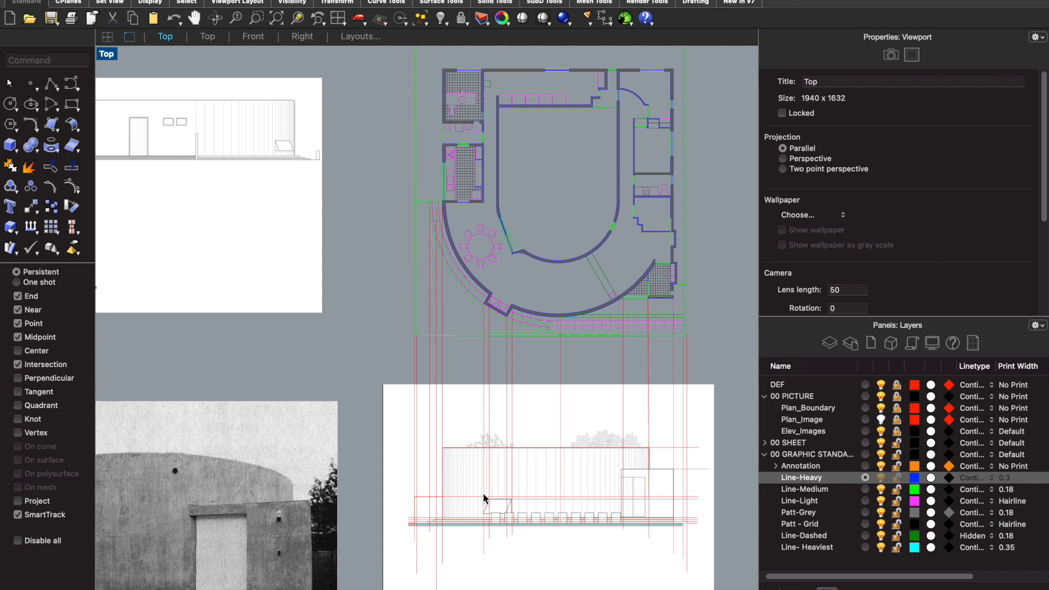
- Start a polyline at the ground line and trace the two left-hand steps up to the curved wall's base
{"action": "left_click", "coordinate": [44, 60]}
{"action": "type", "text": "Polyline"}
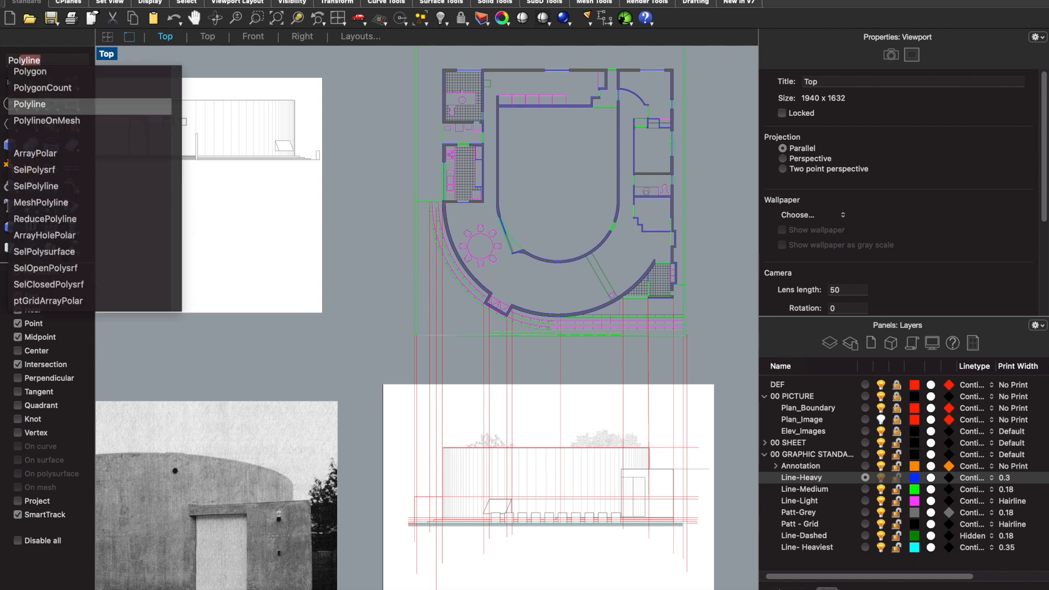
{"action": "key", "text": "Return"}
{"action": "scroll", "coordinate": [438, 426], "scroll_direction": "up", "scroll_amount": 3}
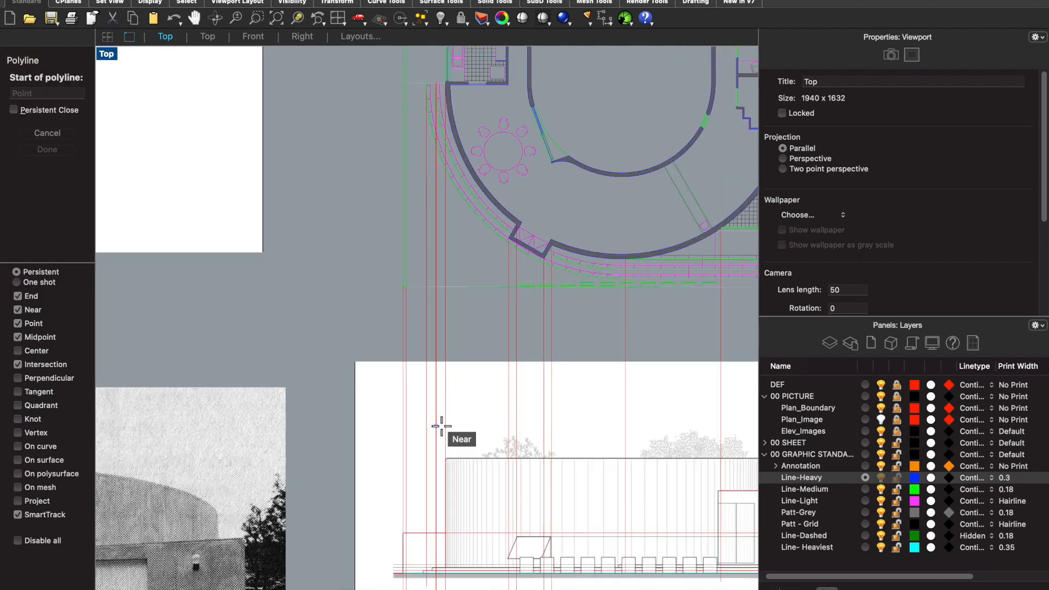
{"action": "scroll", "coordinate": [438, 426], "scroll_direction": "down", "scroll_amount": 4}
{"action": "scroll", "coordinate": [438, 552], "scroll_direction": "up", "scroll_amount": 10}
{"action": "scroll", "coordinate": [399, 515], "scroll_direction": "up", "scroll_amount": 5}
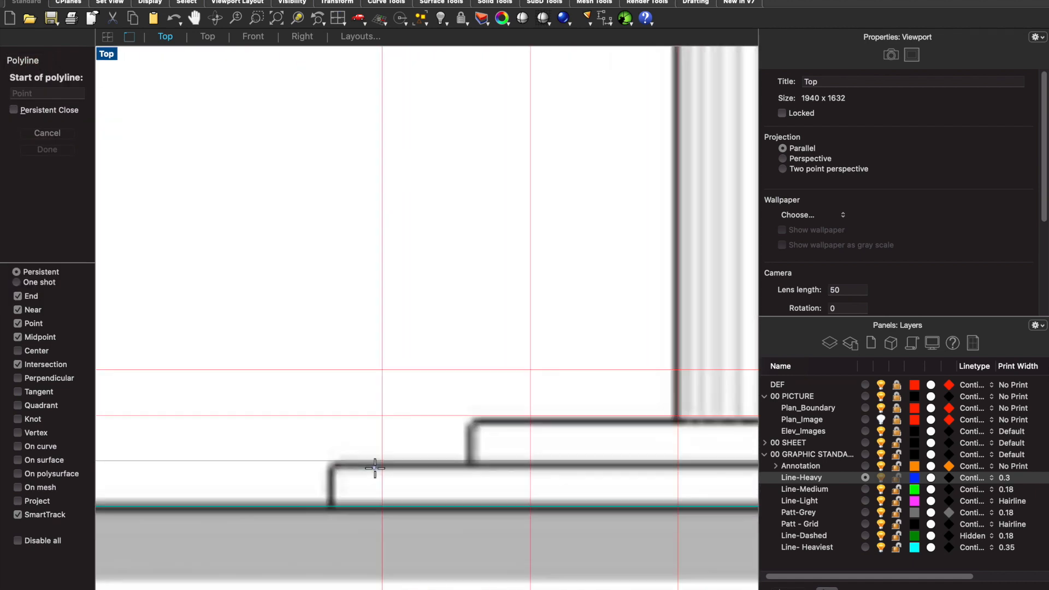
{"action": "scroll", "coordinate": [332, 508], "scroll_direction": "up", "scroll_amount": 2}
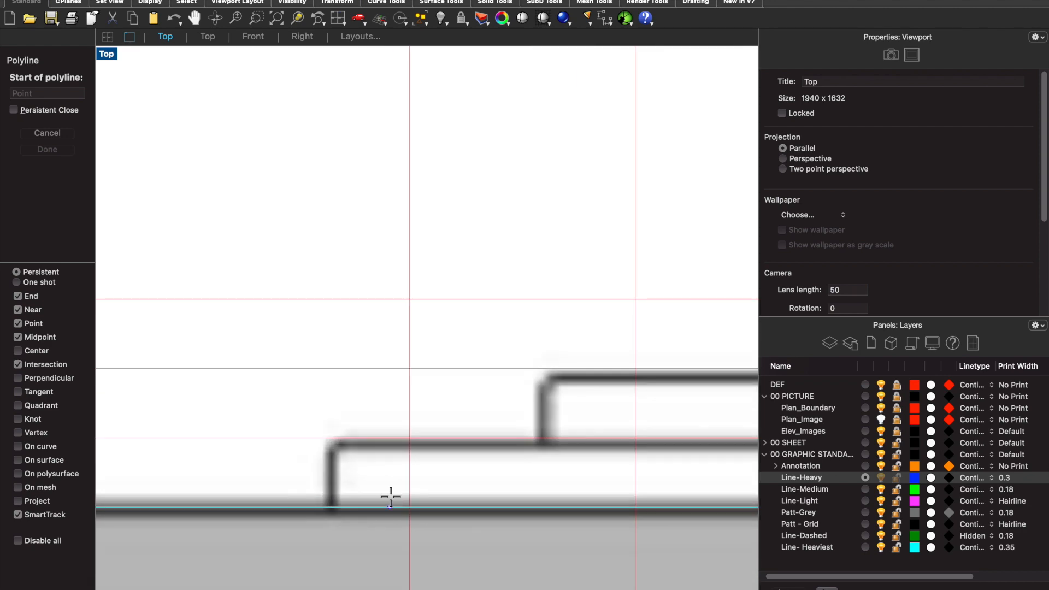
{"action": "scroll", "coordinate": [391, 497], "scroll_direction": "down", "scroll_amount": 2}
{"action": "scroll", "coordinate": [408, 484], "scroll_direction": "down", "scroll_amount": 10}
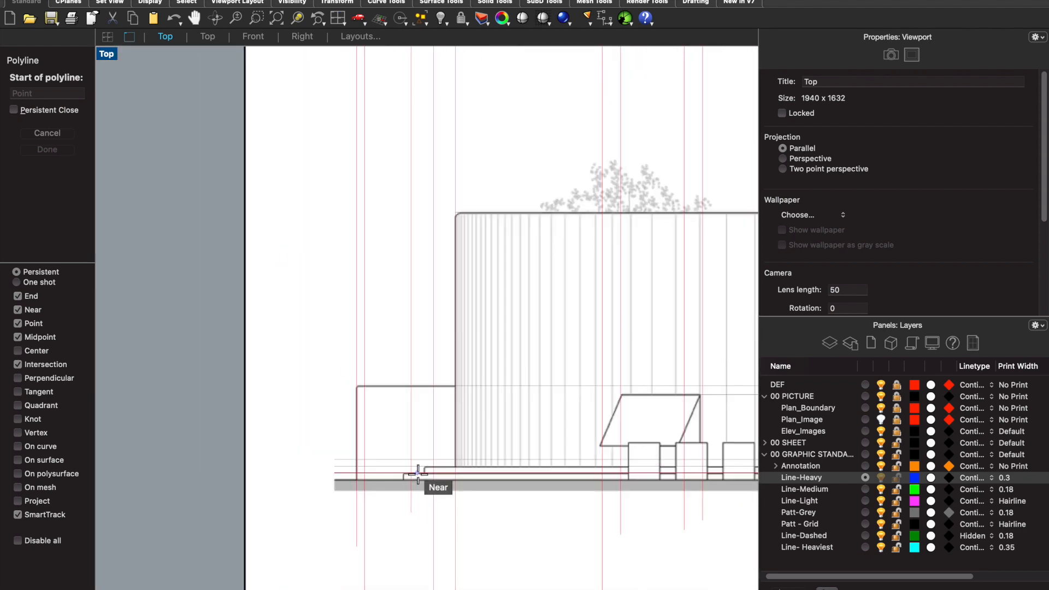
{"action": "scroll", "coordinate": [418, 473], "scroll_direction": "down", "scroll_amount": 3}
{"action": "scroll", "coordinate": [418, 474], "scroll_direction": "up", "scroll_amount": 6}
{"action": "scroll", "coordinate": [418, 474], "scroll_direction": "up", "scroll_amount": 12}
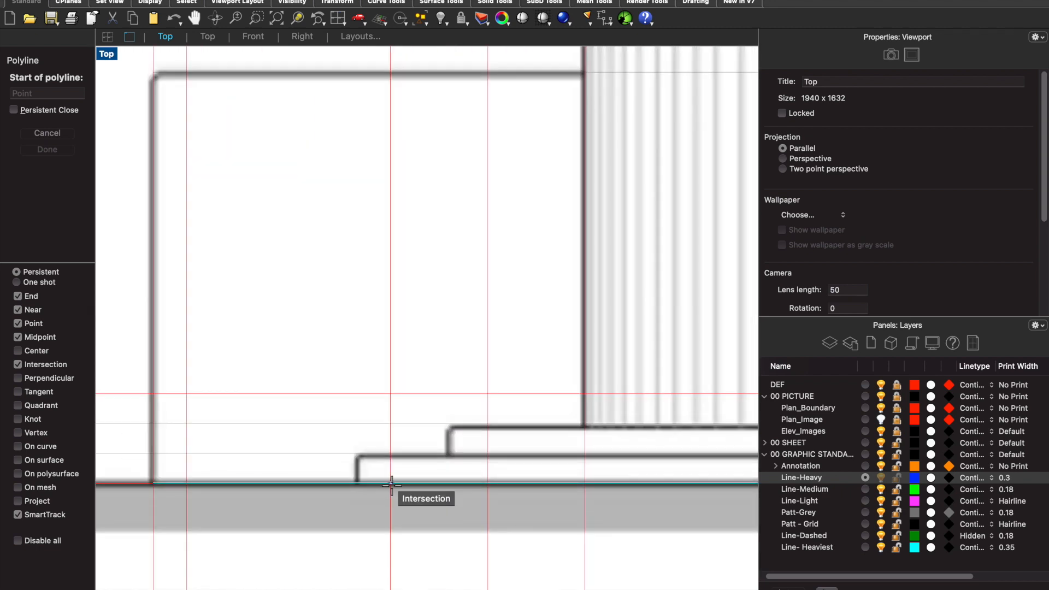
{"action": "left_click", "coordinate": [391, 484]}
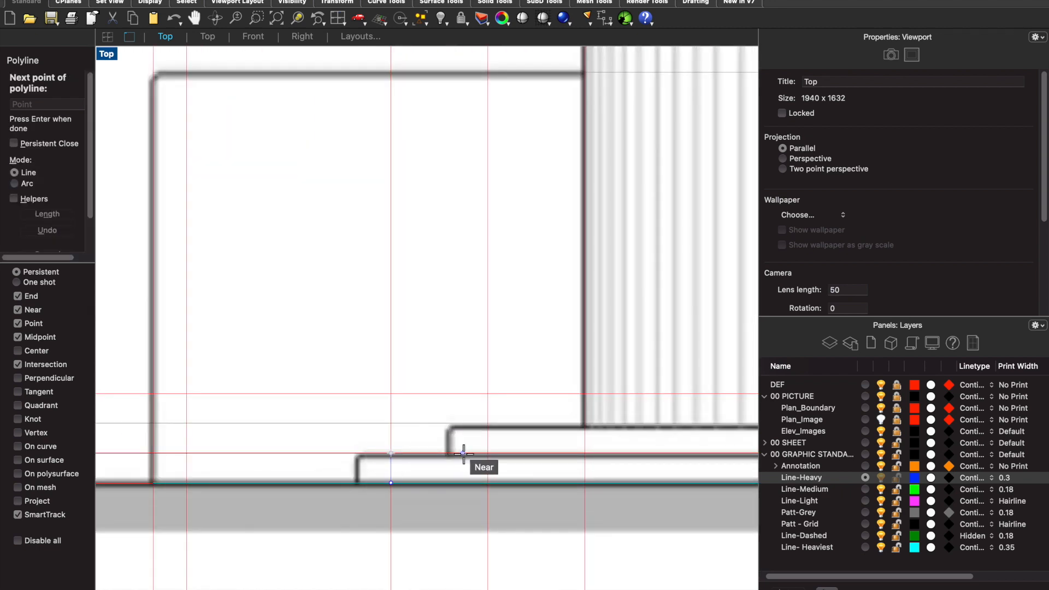
{"action": "left_click", "coordinate": [488, 452]}
{"action": "left_click", "coordinate": [488, 423]}
{"action": "left_click", "coordinate": [582, 424]}
{"action": "scroll", "coordinate": [582, 426], "scroll_direction": "down", "scroll_amount": 5}
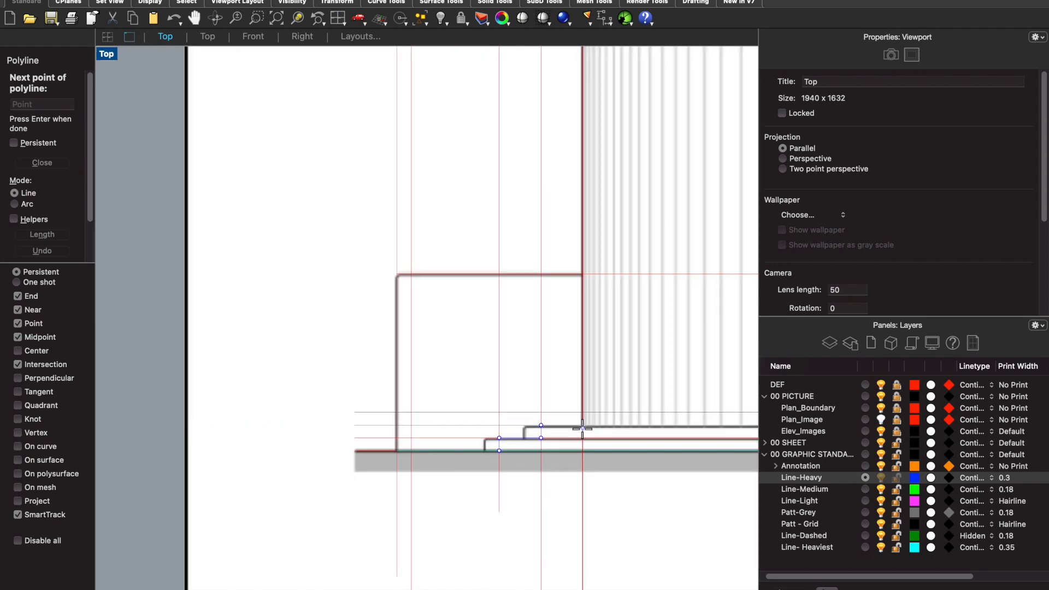
- Continue the polyline up the curved wall's left edge and along the roofline to its right-hand corner
{"action": "scroll", "coordinate": [576, 307], "scroll_direction": "up", "scroll_amount": 10}
{"action": "scroll", "coordinate": [574, 254], "scroll_direction": "up", "scroll_amount": 4}
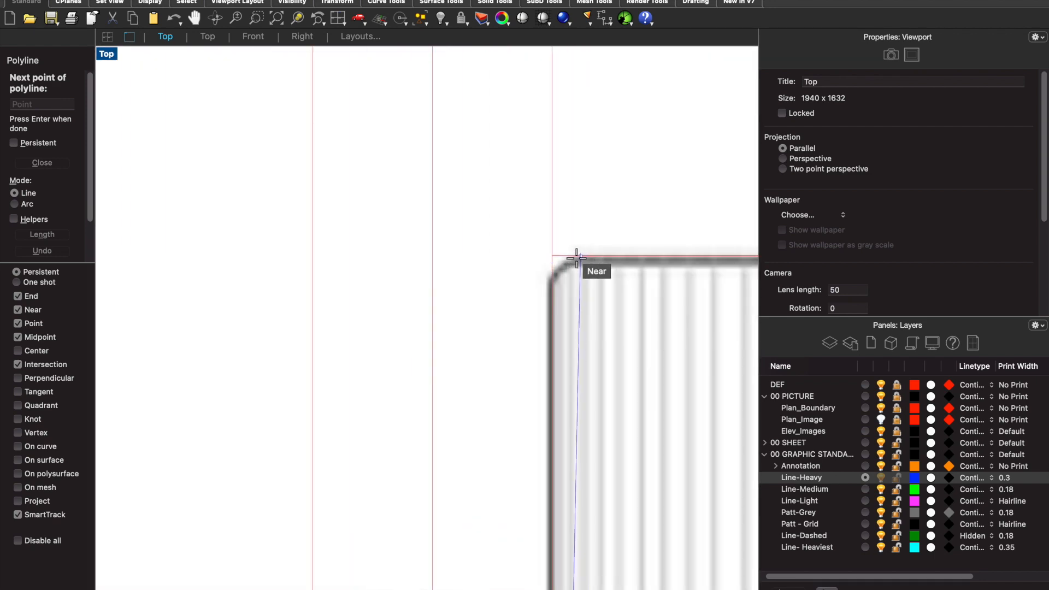
{"action": "scroll", "coordinate": [573, 251], "scroll_direction": "down", "scroll_amount": 6}
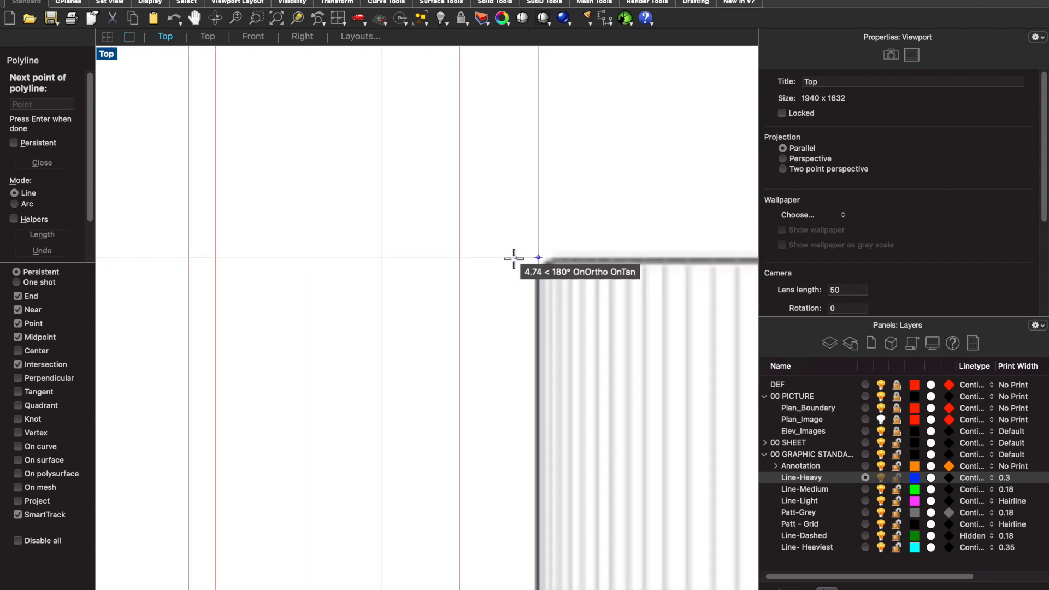
{"action": "scroll", "coordinate": [549, 253], "scroll_direction": "down", "scroll_amount": 8}
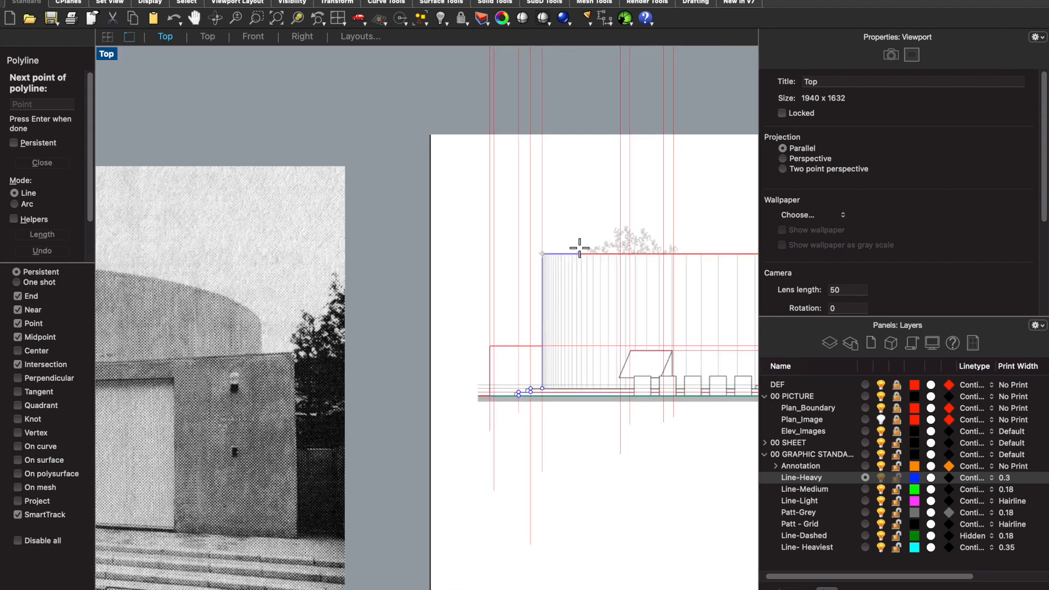
{"action": "scroll", "coordinate": [680, 257], "scroll_direction": "up", "scroll_amount": 10}
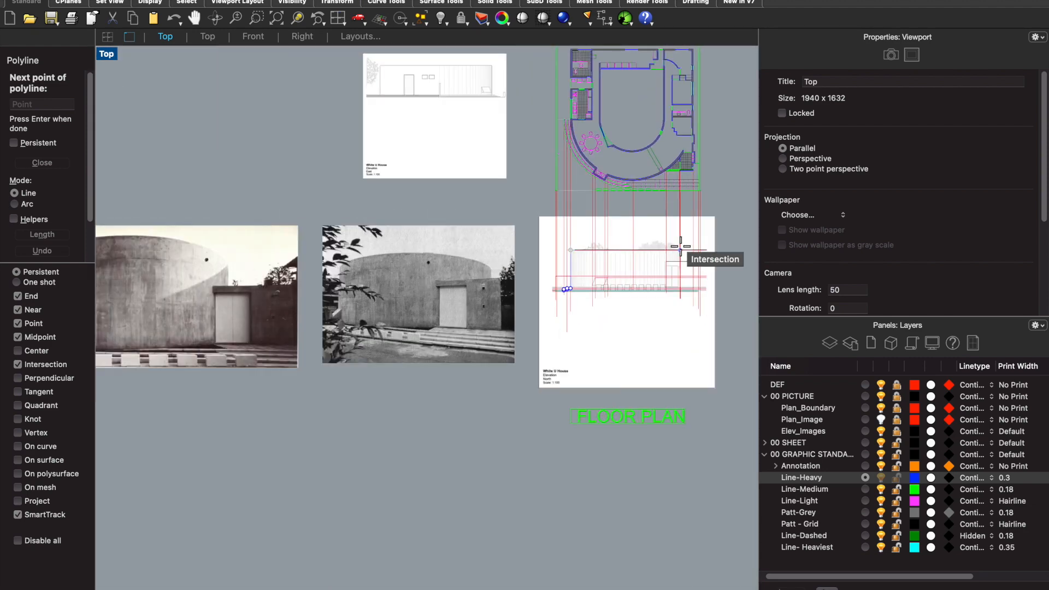
{"action": "scroll", "coordinate": [669, 259], "scroll_direction": "up", "scroll_amount": 1}
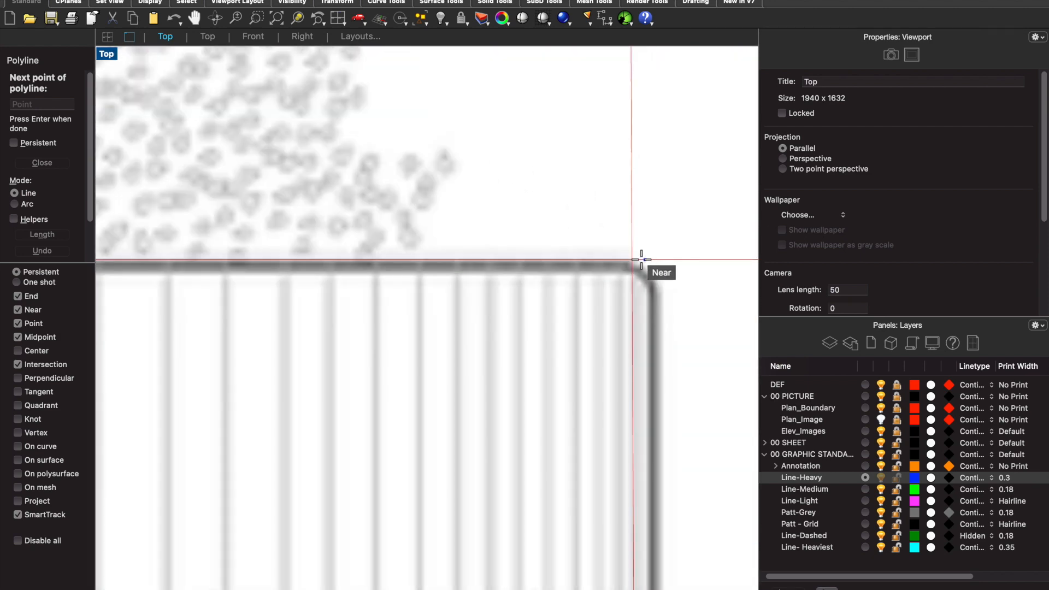
{"action": "scroll", "coordinate": [629, 245], "scroll_direction": "up", "scroll_amount": 1}
{"action": "left_click", "coordinate": [631, 256]}
{"action": "scroll", "coordinate": [632, 258], "scroll_direction": "down", "scroll_amount": 5}
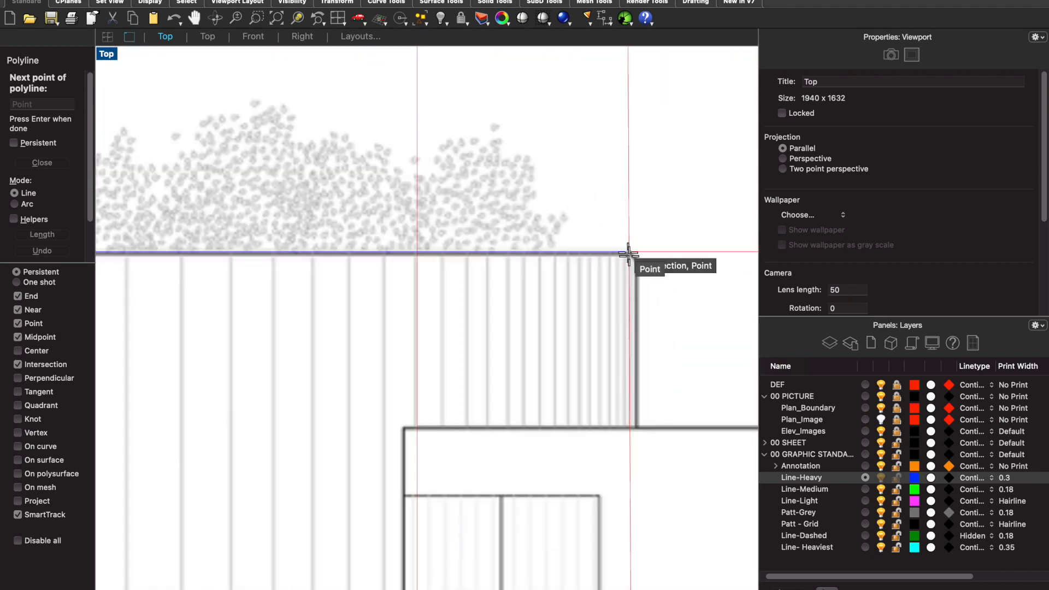
- Continue the polyline down to the entrance block's roof, across it, and down its right edge to the top step line
{"action": "scroll", "coordinate": [629, 377], "scroll_direction": "up", "scroll_amount": 3}
{"action": "left_click", "coordinate": [630, 385]}
{"action": "scroll", "coordinate": [629, 382], "scroll_direction": "down", "scroll_amount": 4}
{"action": "scroll", "coordinate": [666, 371], "scroll_direction": "up", "scroll_amount": 3}
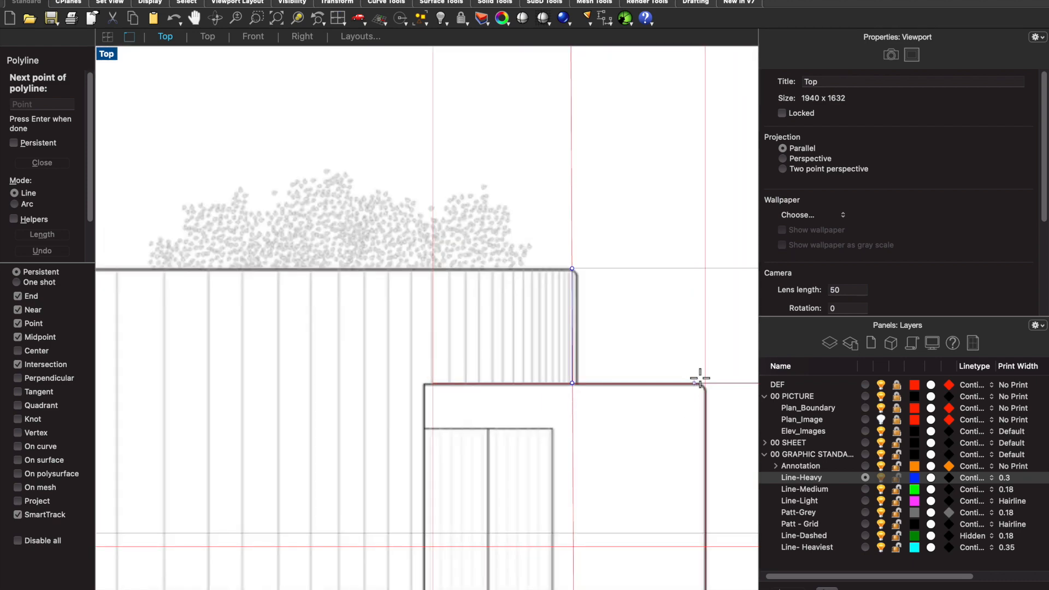
{"action": "scroll", "coordinate": [694, 361], "scroll_direction": "down", "scroll_amount": 3}
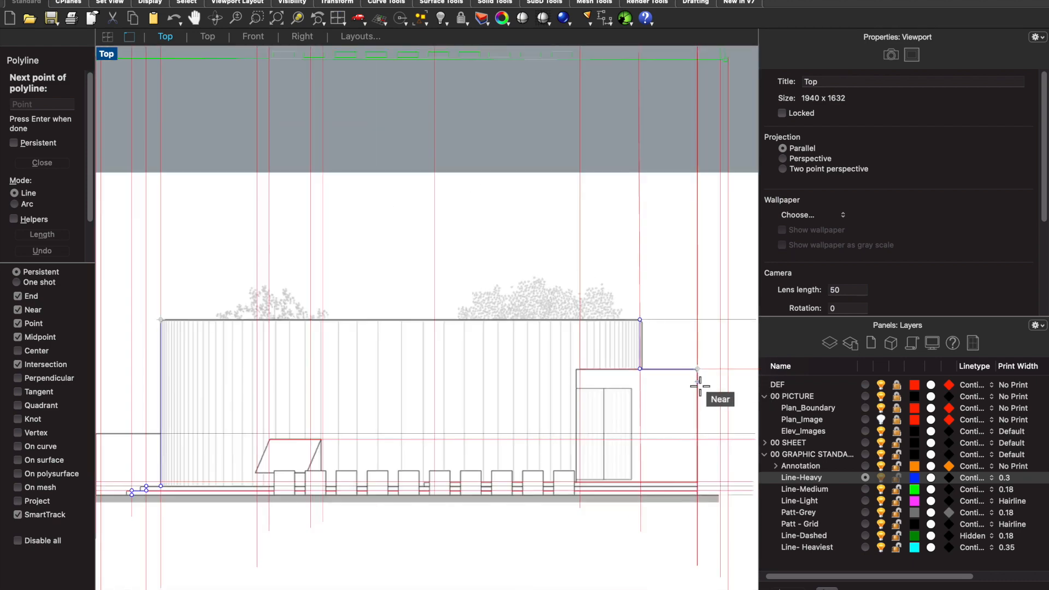
{"action": "left_click", "coordinate": [697, 382]}
{"action": "scroll", "coordinate": [702, 426], "scroll_direction": "up", "scroll_amount": 3}
{"action": "scroll", "coordinate": [700, 489], "scroll_direction": "up", "scroll_amount": 2}
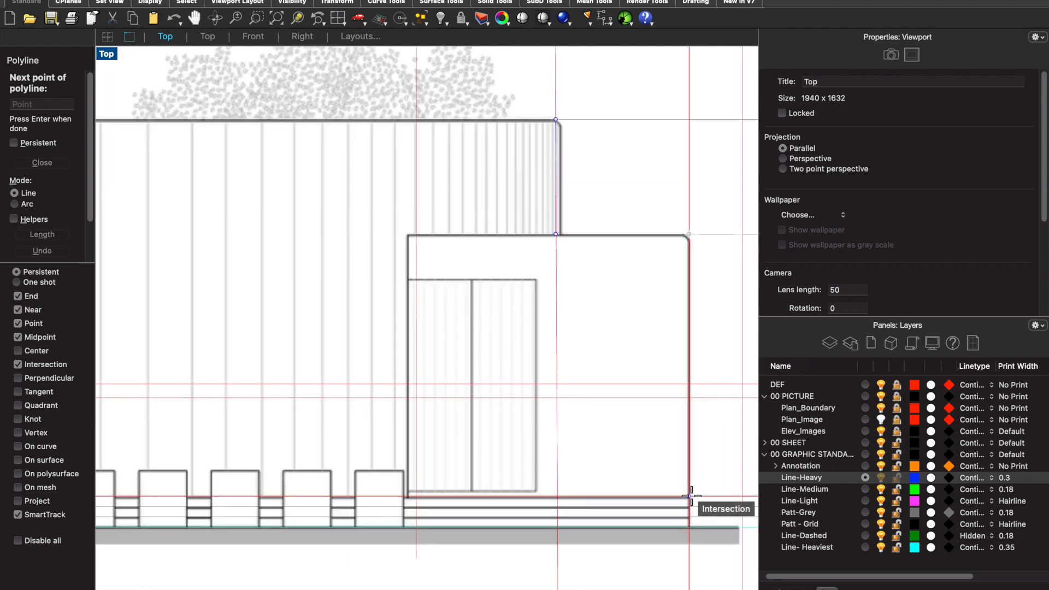
{"action": "left_click", "coordinate": [690, 496]}
- Extend the polyline across to the next vertical construction line, bring it down to the ground line and finish it
{"action": "scroll", "coordinate": [689, 495], "scroll_direction": "down", "scroll_amount": 3}
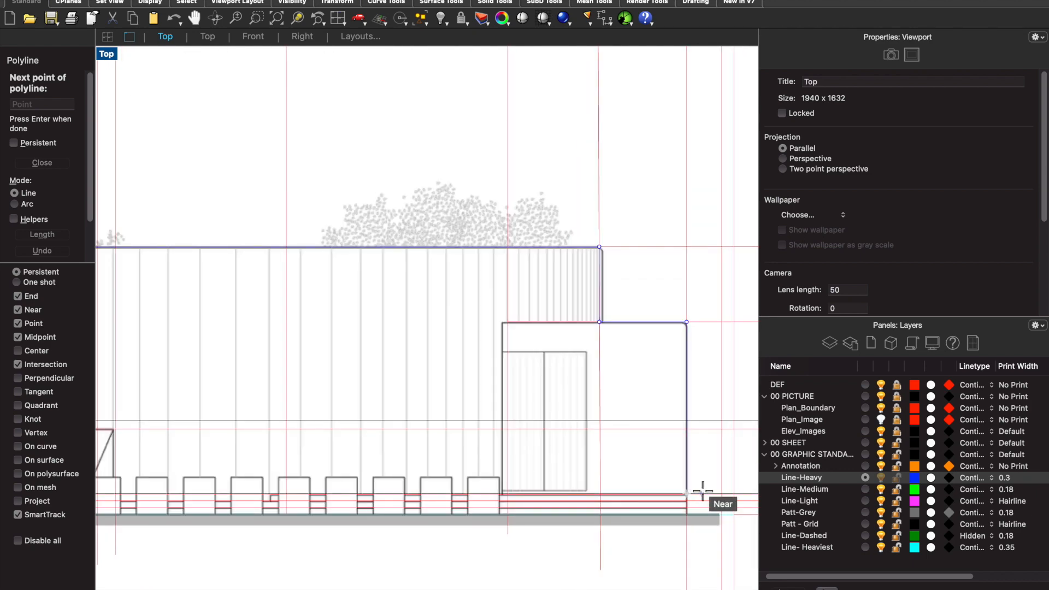
{"action": "scroll", "coordinate": [718, 494], "scroll_direction": "up", "scroll_amount": 5}
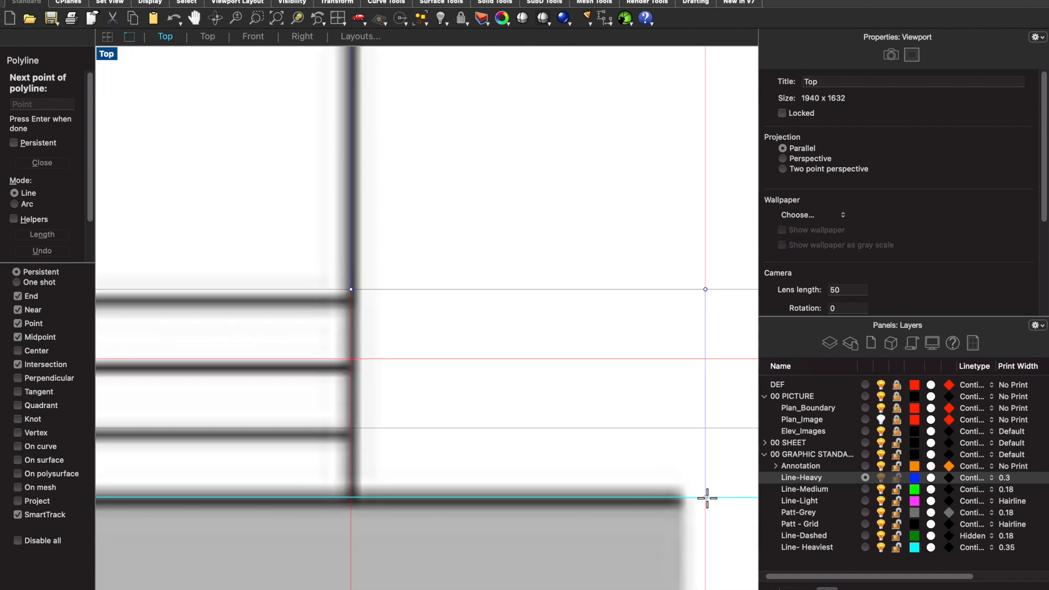
{"action": "scroll", "coordinate": [686, 438], "scroll_direction": "down", "scroll_amount": 3}
{"action": "scroll", "coordinate": [692, 499], "scroll_direction": "up", "scroll_amount": 2}
{"action": "scroll", "coordinate": [676, 487], "scroll_direction": "down", "scroll_amount": 2}
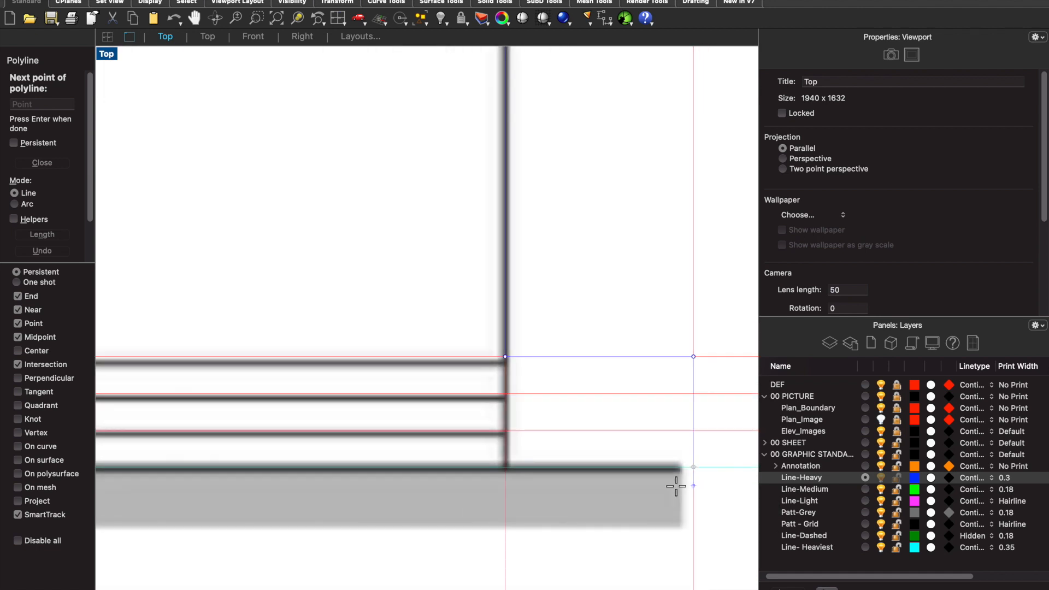
{"action": "key", "text": "Return"}
- Examine the finished outline around the entrance block and compare it with the plan above
{"action": "scroll", "coordinate": [675, 484], "scroll_direction": "down", "scroll_amount": 5}
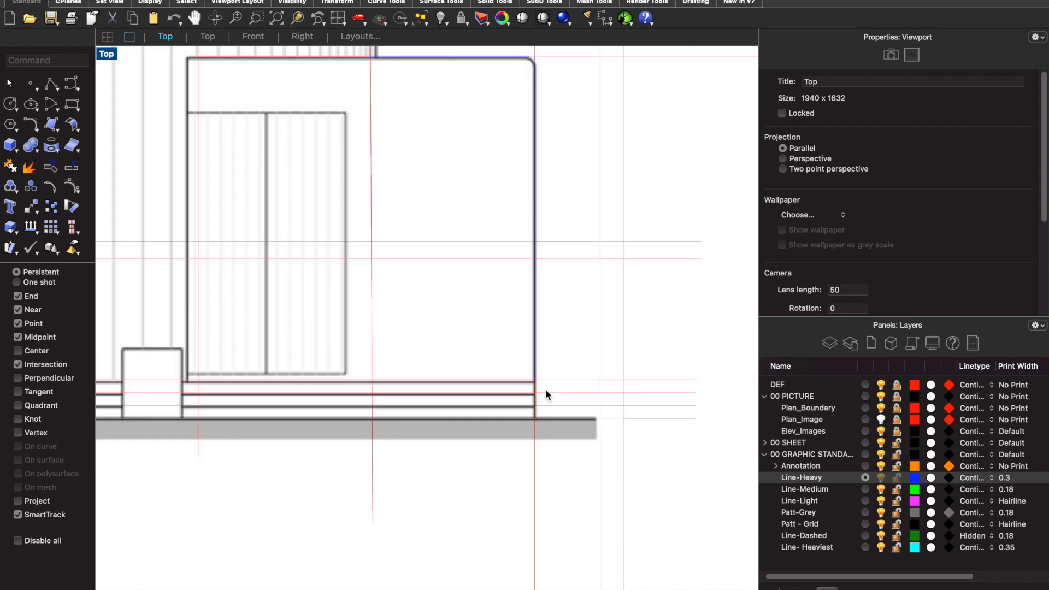
{"action": "scroll", "coordinate": [545, 390], "scroll_direction": "up", "scroll_amount": 2}
{"action": "scroll", "coordinate": [552, 418], "scroll_direction": "down", "scroll_amount": 5}
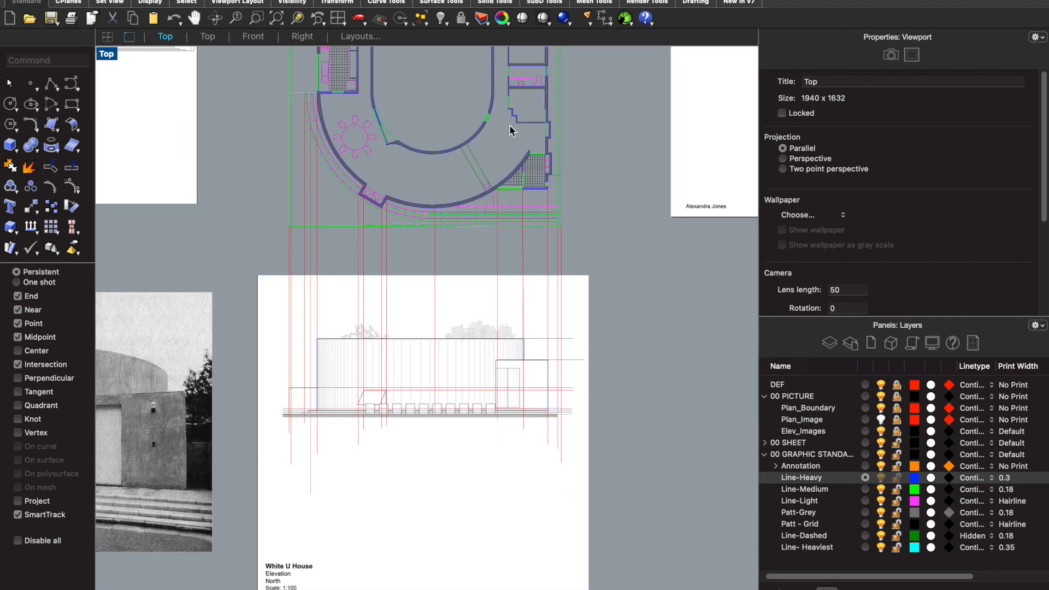
{"action": "scroll", "coordinate": [549, 377], "scroll_direction": "up", "scroll_amount": 6}
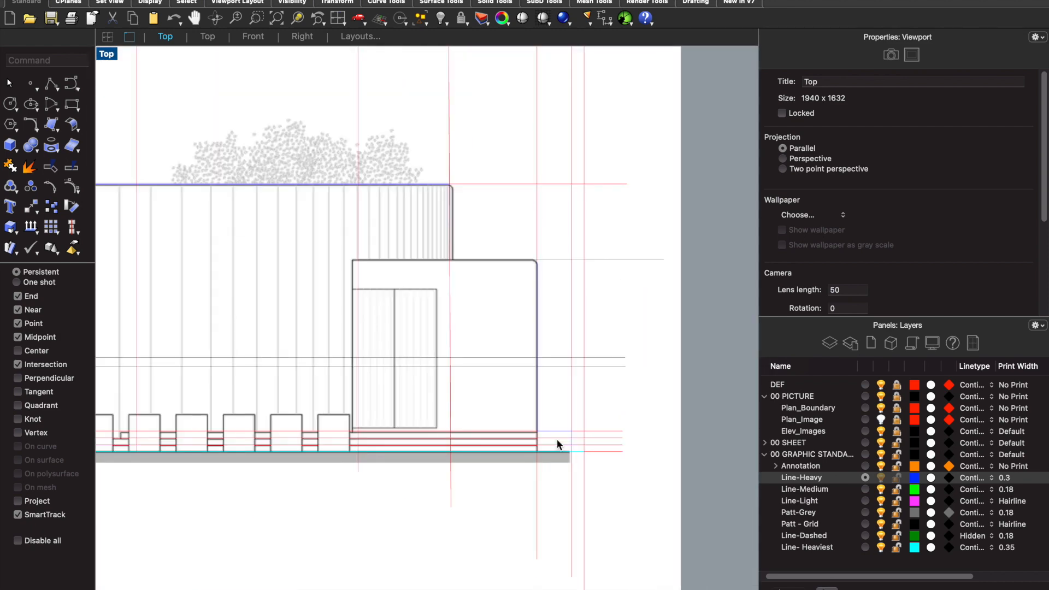
{"action": "scroll", "coordinate": [556, 439], "scroll_direction": "down", "scroll_amount": 1}
{"action": "scroll", "coordinate": [533, 365], "scroll_direction": "down", "scroll_amount": 3}
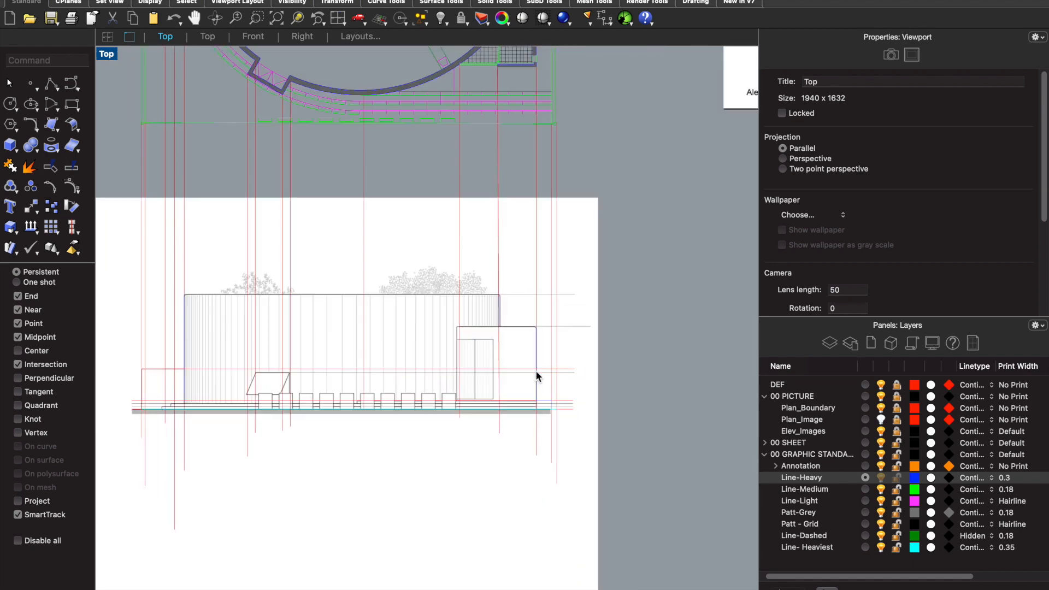
{"action": "scroll", "coordinate": [468, 314], "scroll_direction": "up", "scroll_amount": 10}
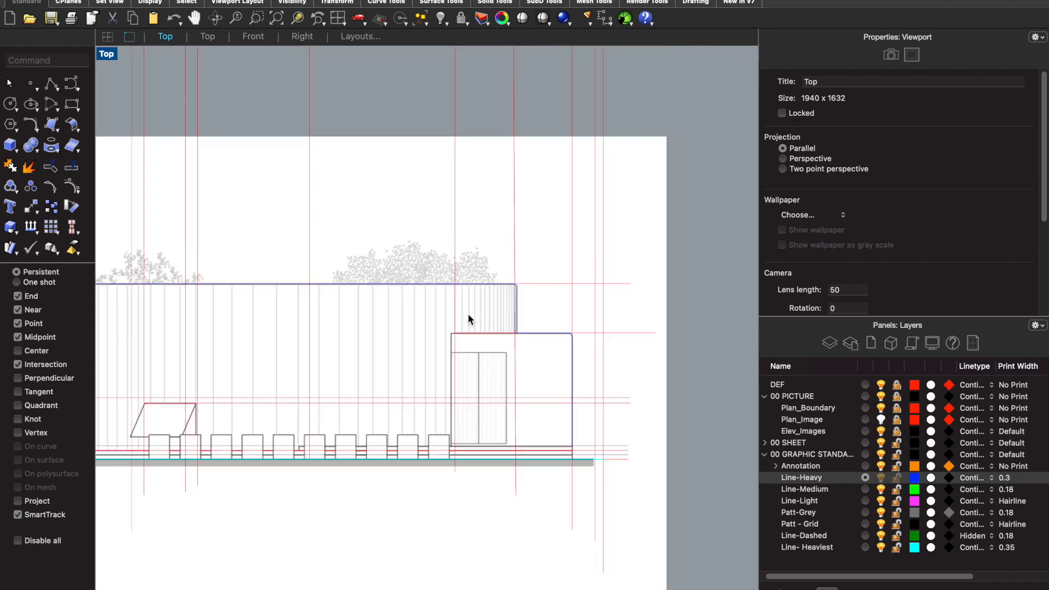
{"action": "right_click", "coordinate": [469, 315]}
{"action": "scroll", "coordinate": [640, 382], "scroll_direction": "up", "scroll_amount": 8}
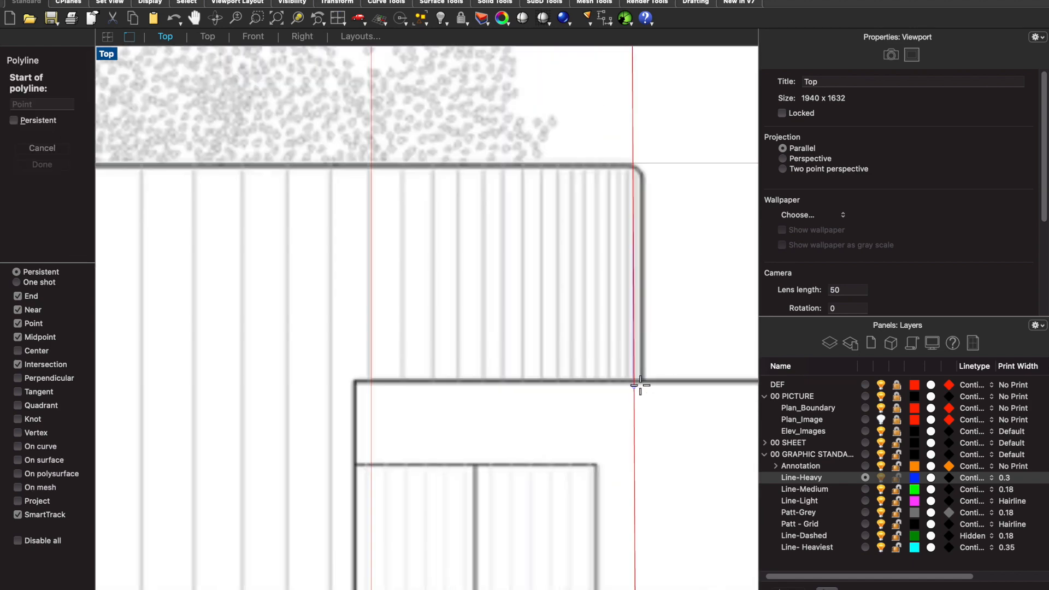
{"action": "scroll", "coordinate": [633, 369], "scroll_direction": "up", "scroll_amount": 5}
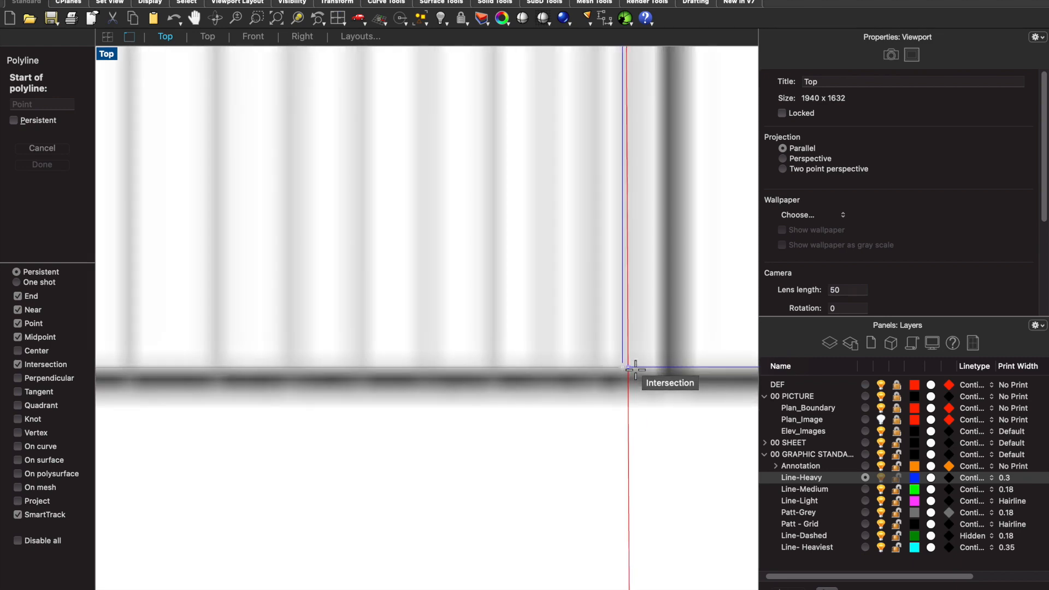
{"action": "key", "text": "Escape"}
- Delete the heavy outline polyline just drawn around the elevation
{"action": "left_click", "coordinate": [619, 357]}
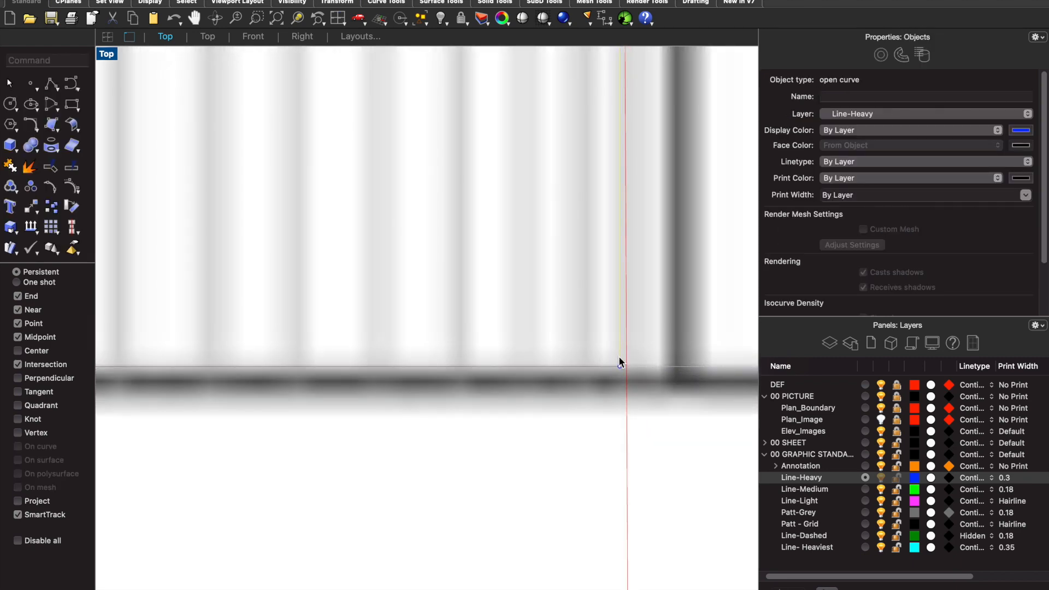
{"action": "key", "text": "Escape"}
{"action": "scroll", "coordinate": [642, 362], "scroll_direction": "down", "scroll_amount": 10}
{"action": "scroll", "coordinate": [643, 368], "scroll_direction": "up", "scroll_amount": 8}
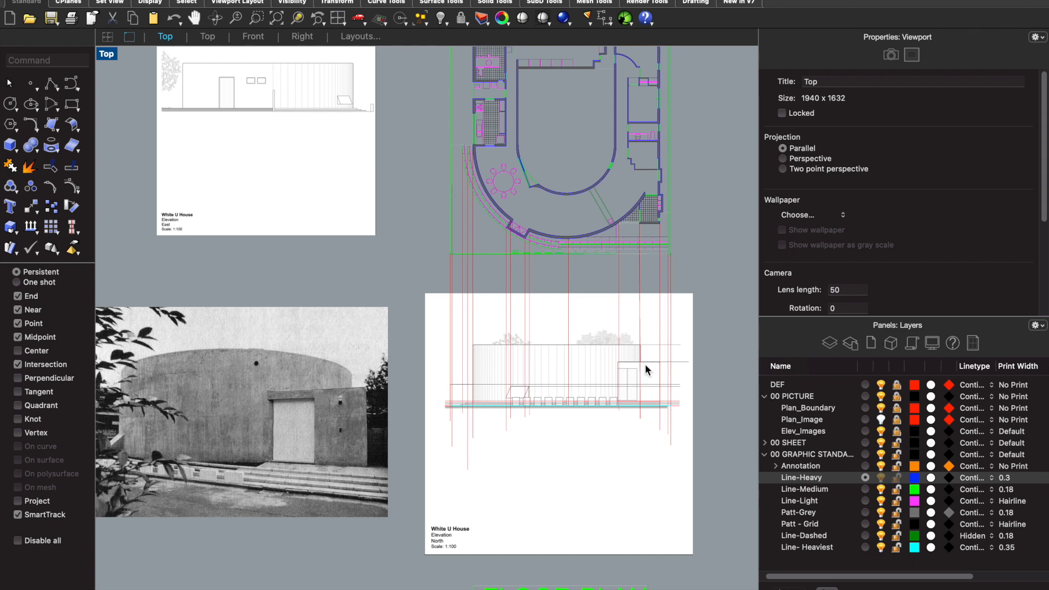
{"action": "scroll", "coordinate": [208, 454], "scroll_direction": "up", "scroll_amount": 3}
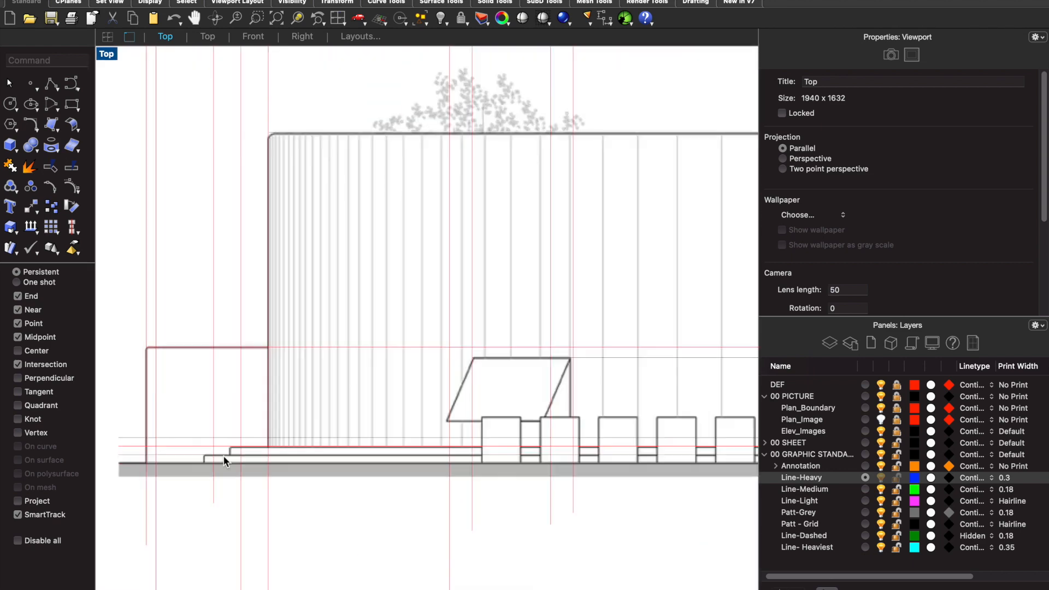
- Start a polyline at the ground line and trace the stepped profile up to the curved wall's left edge
{"action": "scroll", "coordinate": [221, 449], "scroll_direction": "up", "scroll_amount": 4}
{"action": "type", "text": "poly"}
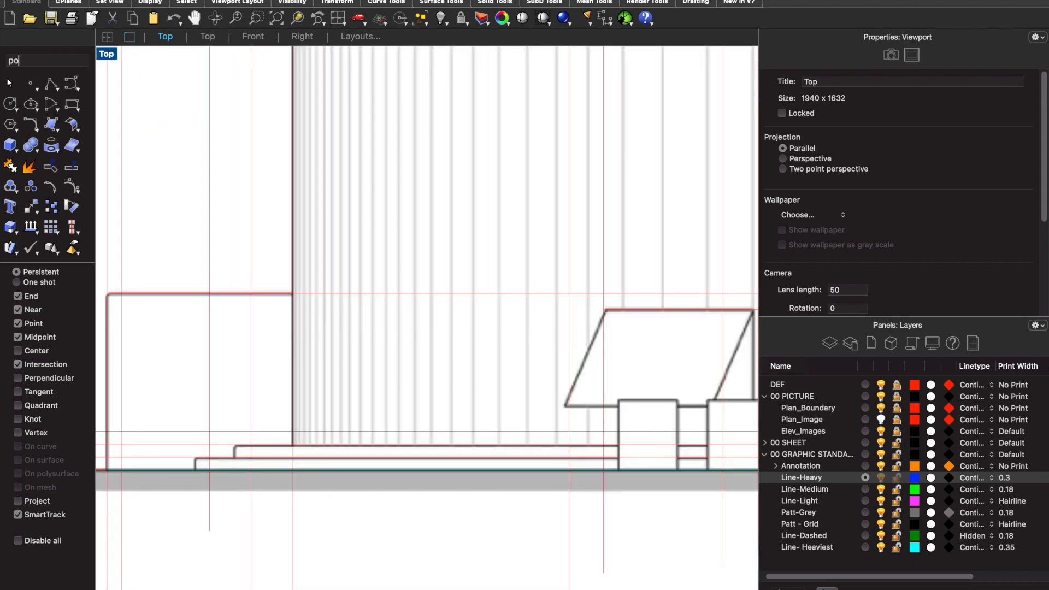
{"action": "key", "text": "Return"}
{"action": "scroll", "coordinate": [216, 447], "scroll_direction": "up", "scroll_amount": 2}
{"action": "left_click", "coordinate": [205, 490]}
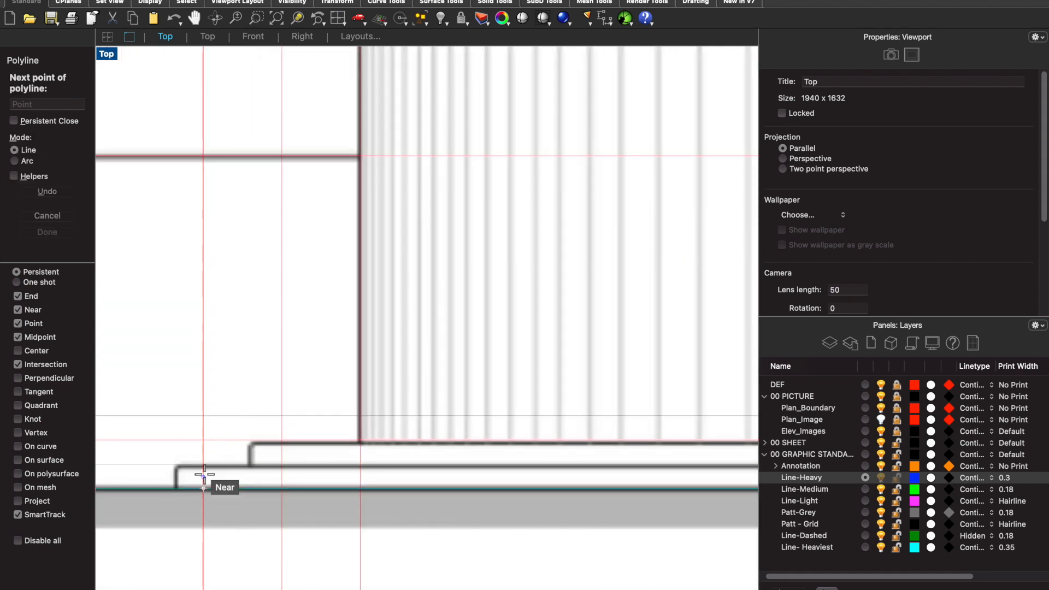
{"action": "left_click", "coordinate": [267, 464]}
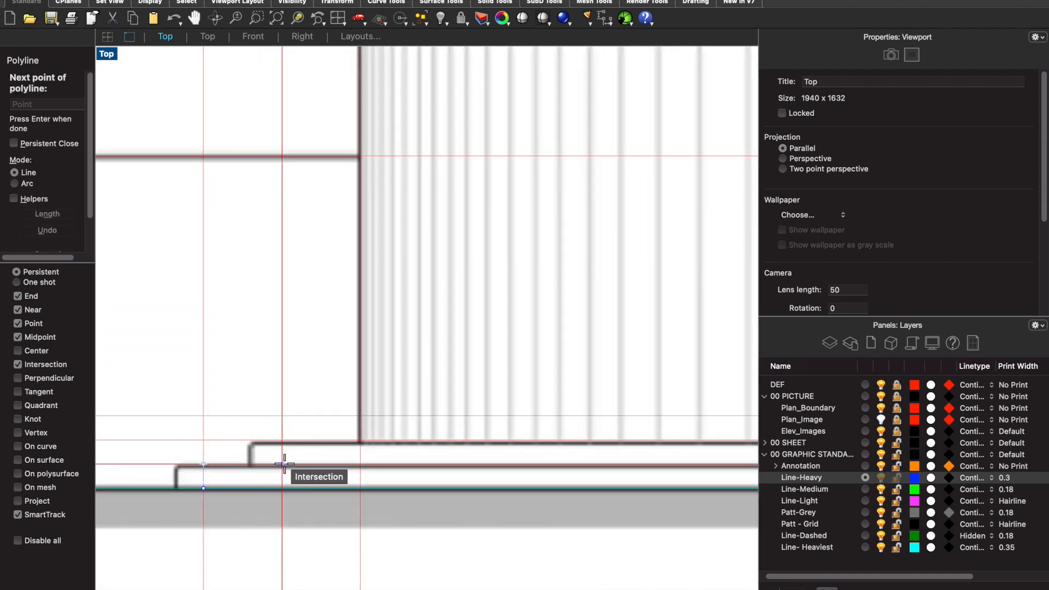
{"action": "left_click", "coordinate": [282, 464]}
{"action": "left_click", "coordinate": [360, 439]}
- Continue the polyline up the curved wall's left edge and across its roof line to the wall's right vertical construction line
{"action": "scroll", "coordinate": [360, 440], "scroll_direction": "down", "scroll_amount": 5}
{"action": "scroll", "coordinate": [363, 270], "scroll_direction": "up", "scroll_amount": 5}
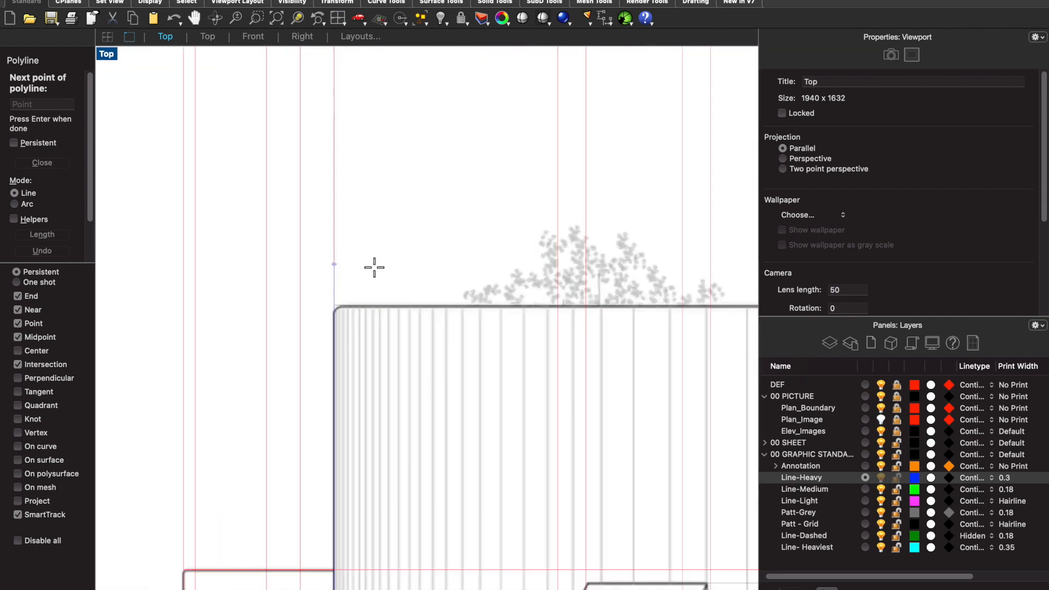
{"action": "left_click", "coordinate": [311, 291]}
{"action": "scroll", "coordinate": [311, 291], "scroll_direction": "down", "scroll_amount": 3}
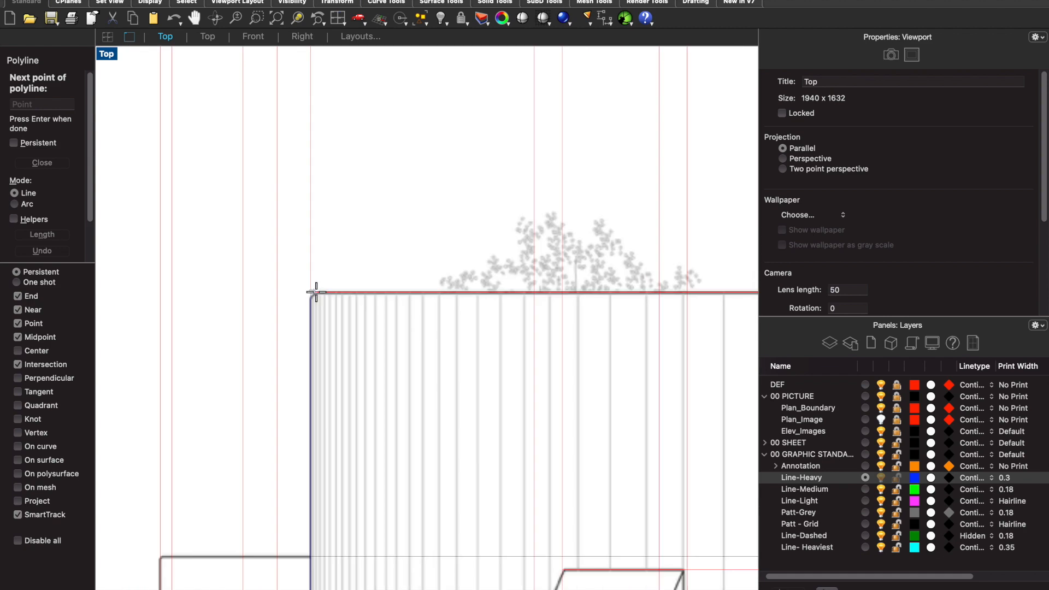
{"action": "scroll", "coordinate": [736, 285], "scroll_direction": "up", "scroll_amount": 3}
{"action": "scroll", "coordinate": [661, 300], "scroll_direction": "up", "scroll_amount": 3}
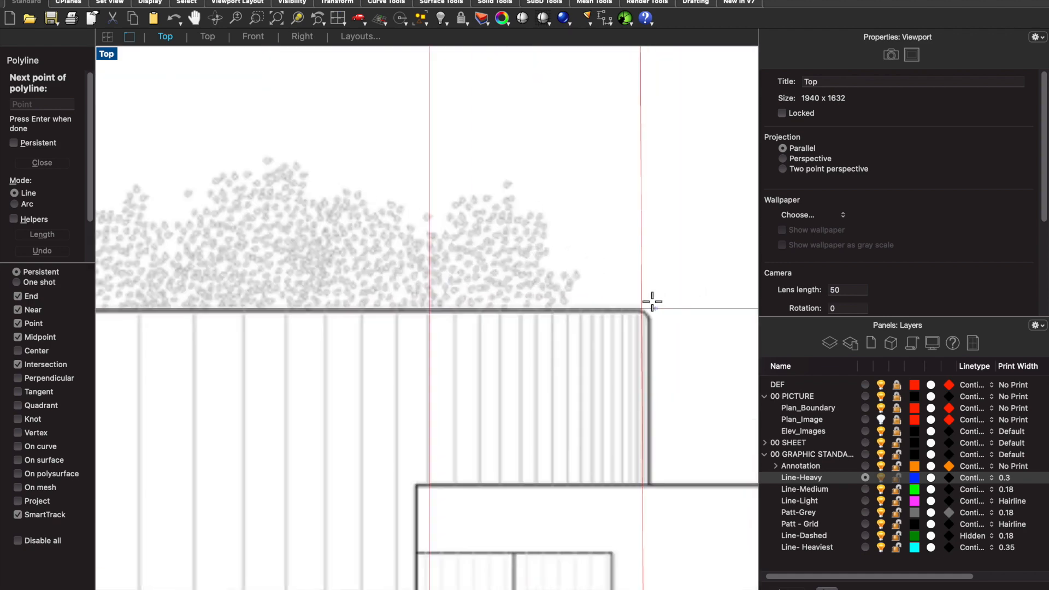
{"action": "left_click", "coordinate": [643, 308]}
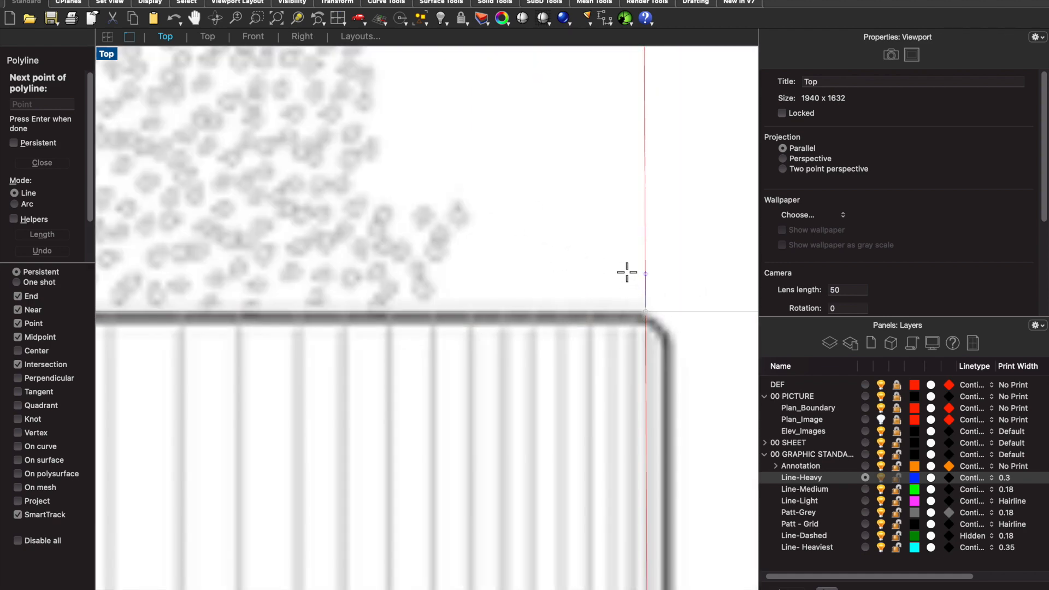
- Bring the polyline down to the entrance block's roof line and across to the block's right edge
{"action": "scroll", "coordinate": [627, 276], "scroll_direction": "down", "scroll_amount": 3}
{"action": "scroll", "coordinate": [634, 457], "scroll_direction": "up", "scroll_amount": 4}
{"action": "scroll", "coordinate": [639, 457], "scroll_direction": "up", "scroll_amount": 2}
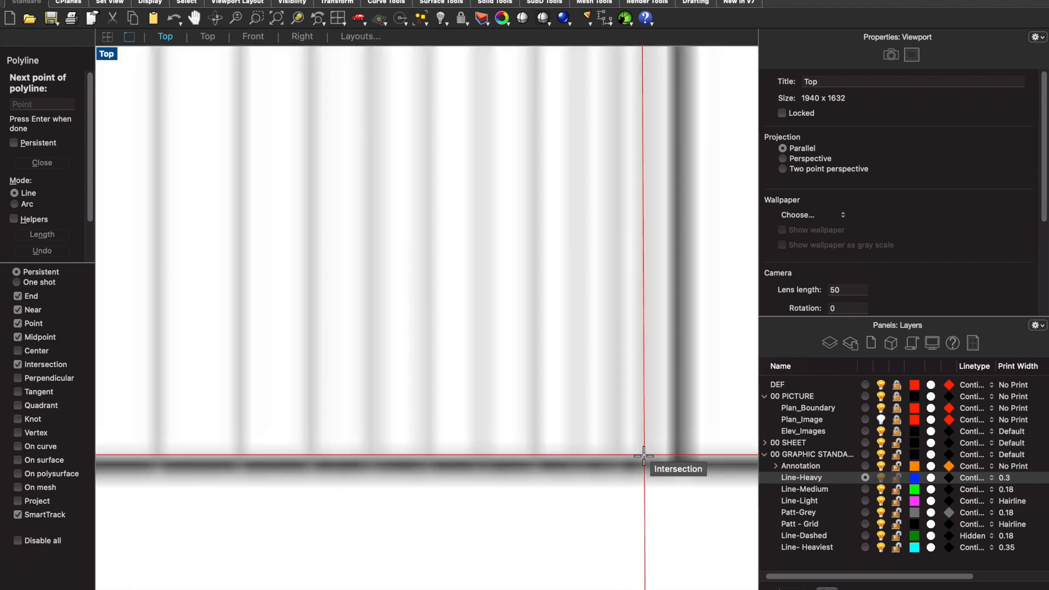
{"action": "left_click", "coordinate": [645, 457]}
{"action": "scroll", "coordinate": [639, 447], "scroll_direction": "down", "scroll_amount": 5}
{"action": "scroll", "coordinate": [661, 445], "scroll_direction": "up", "scroll_amount": 3}
{"action": "scroll", "coordinate": [608, 419], "scroll_direction": "up", "scroll_amount": 5}
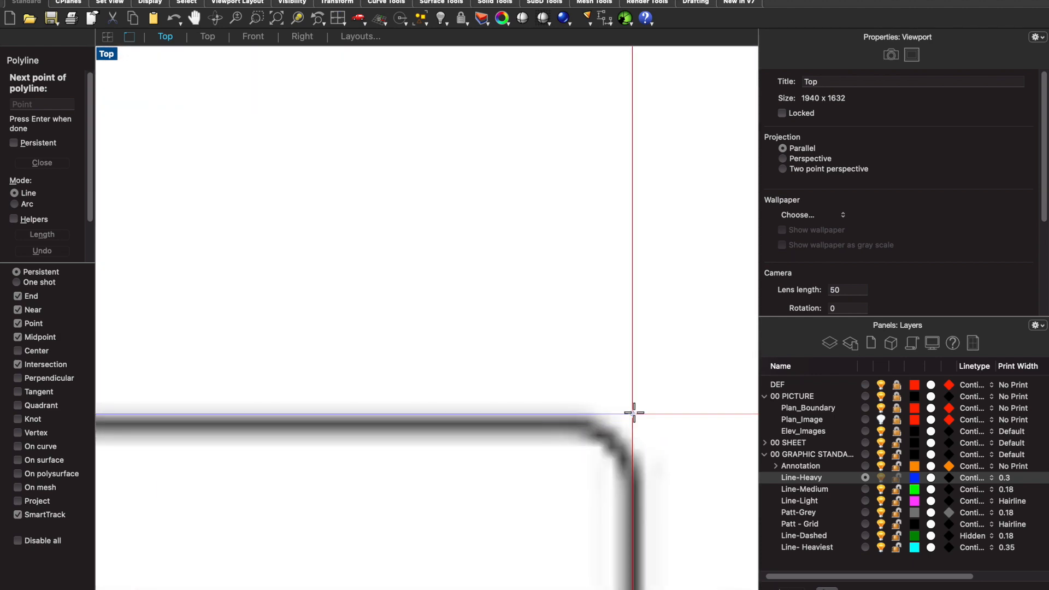
{"action": "scroll", "coordinate": [631, 417], "scroll_direction": "down", "scroll_amount": 6}
{"action": "left_click", "coordinate": [625, 369]}
- Continue the polyline down the entrance block's right edge to the top step line
{"action": "scroll", "coordinate": [627, 415], "scroll_direction": "down", "scroll_amount": 4}
{"action": "scroll", "coordinate": [634, 464], "scroll_direction": "up", "scroll_amount": 6}
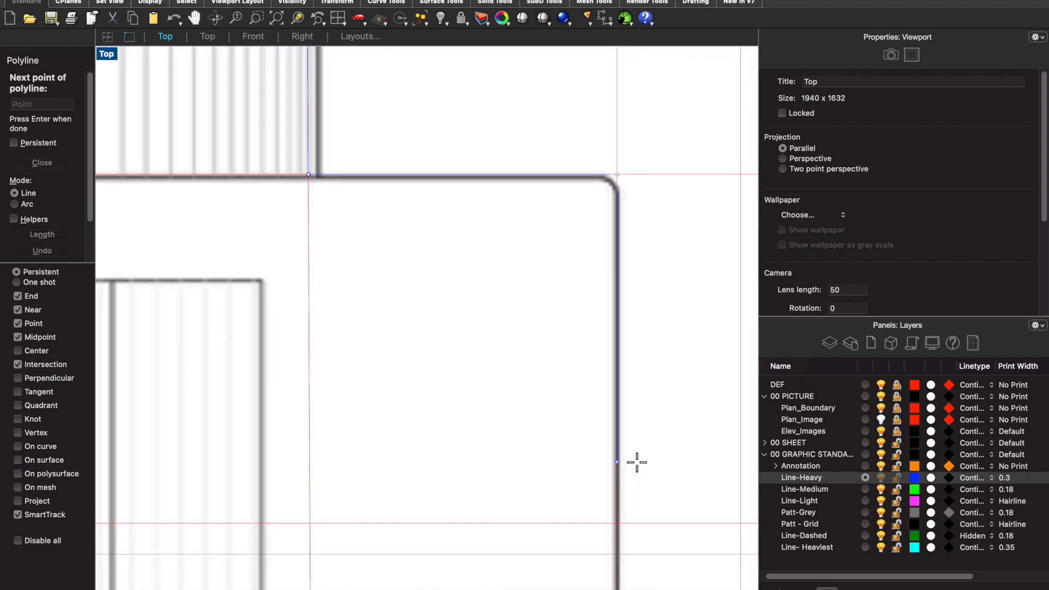
{"action": "scroll", "coordinate": [629, 464], "scroll_direction": "down", "scroll_amount": 6}
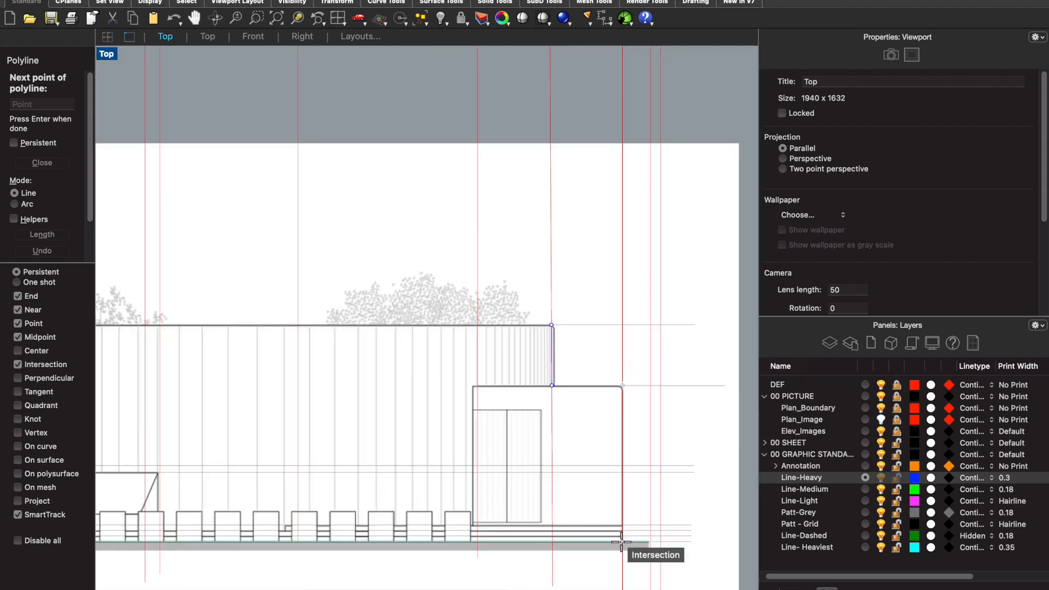
{"action": "scroll", "coordinate": [628, 549], "scroll_direction": "up", "scroll_amount": 3}
{"action": "scroll", "coordinate": [623, 481], "scroll_direction": "up", "scroll_amount": 6}
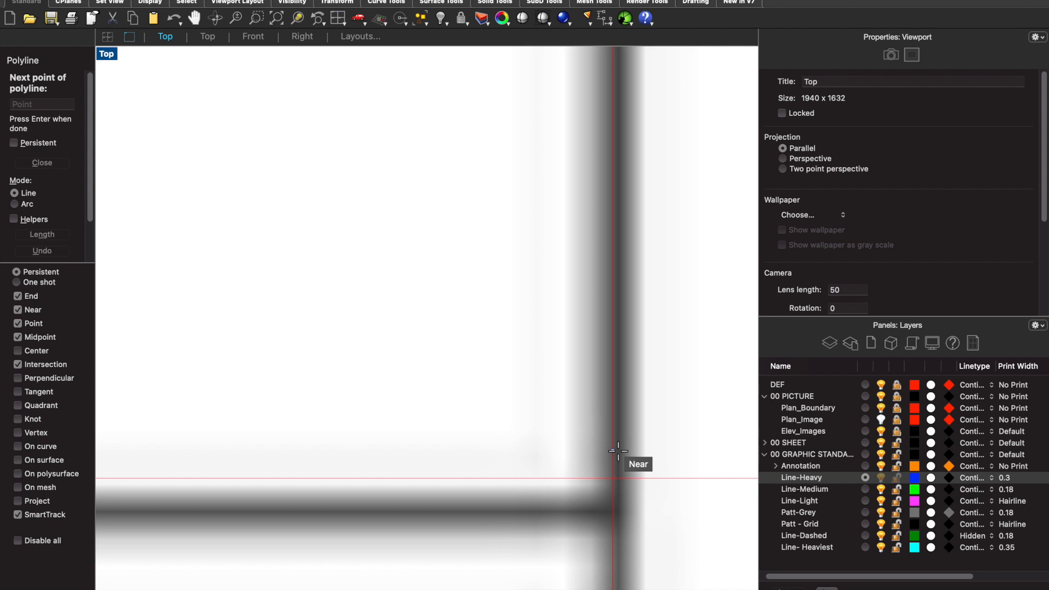
{"action": "left_click", "coordinate": [613, 482]}
- Extend the polyline to the vertical construction line beyond the steps, drop it to the ground line and finish it
{"action": "scroll", "coordinate": [578, 447], "scroll_direction": "down", "scroll_amount": 8}
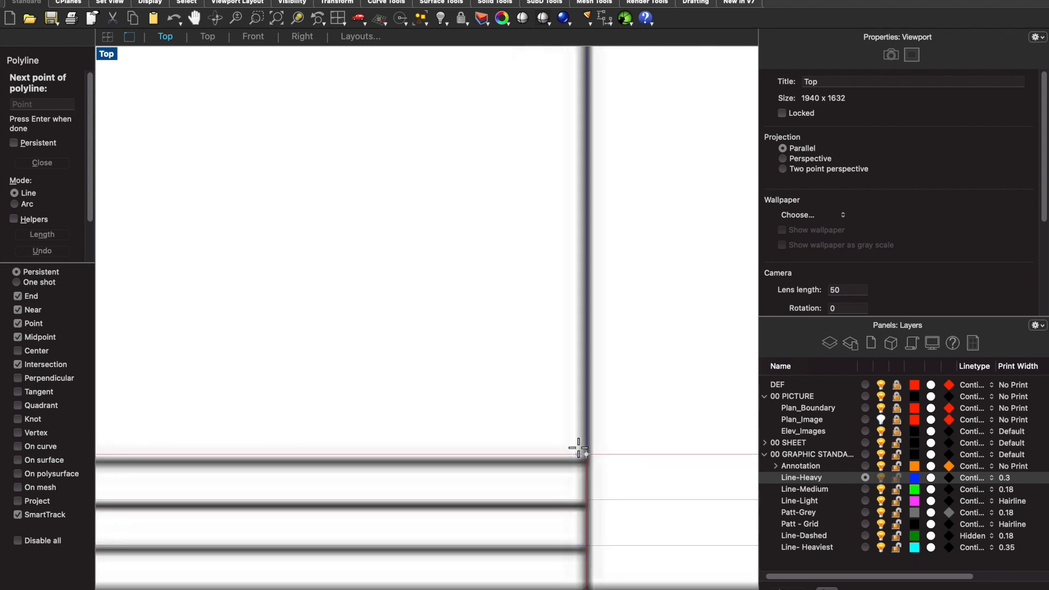
{"action": "scroll", "coordinate": [601, 445], "scroll_direction": "down", "scroll_amount": 3}
{"action": "scroll", "coordinate": [628, 445], "scroll_direction": "up", "scroll_amount": 10}
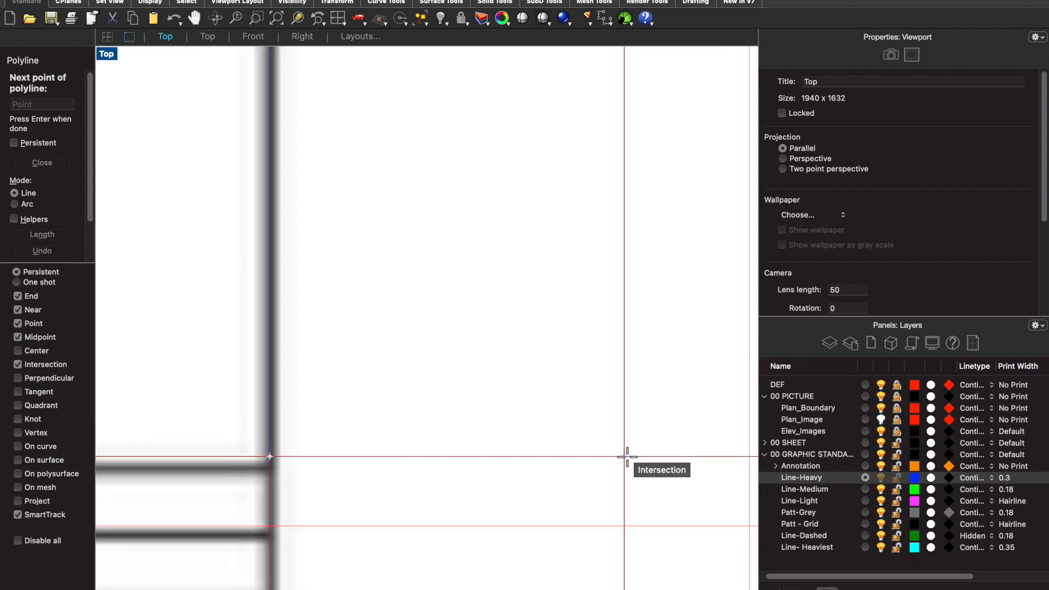
{"action": "scroll", "coordinate": [627, 456], "scroll_direction": "down", "scroll_amount": 4}
{"action": "scroll", "coordinate": [616, 433], "scroll_direction": "up", "scroll_amount": 5}
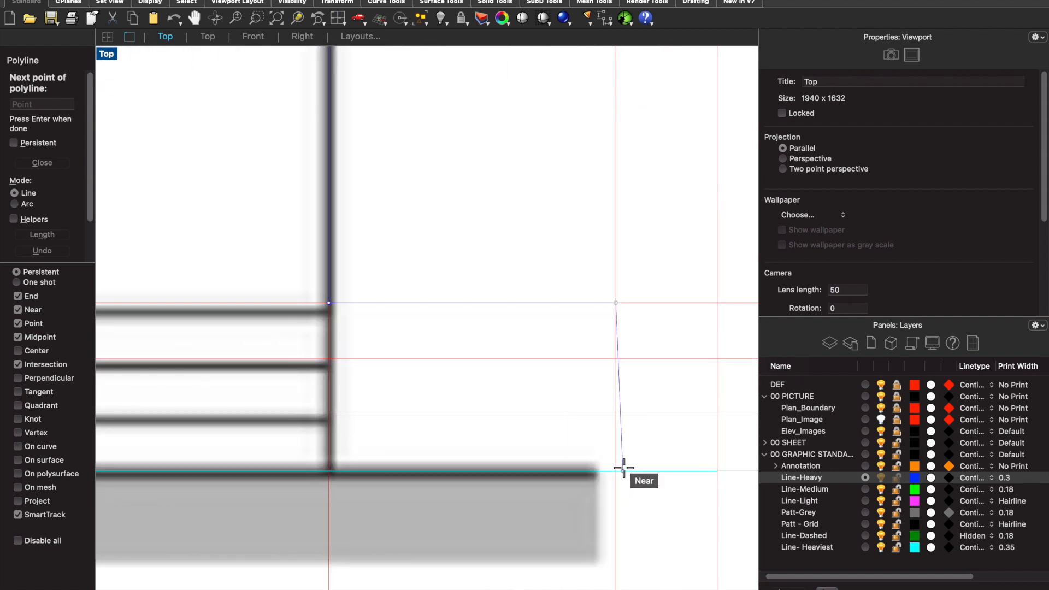
{"action": "left_click", "coordinate": [617, 471]}
{"action": "key", "text": "Return"}
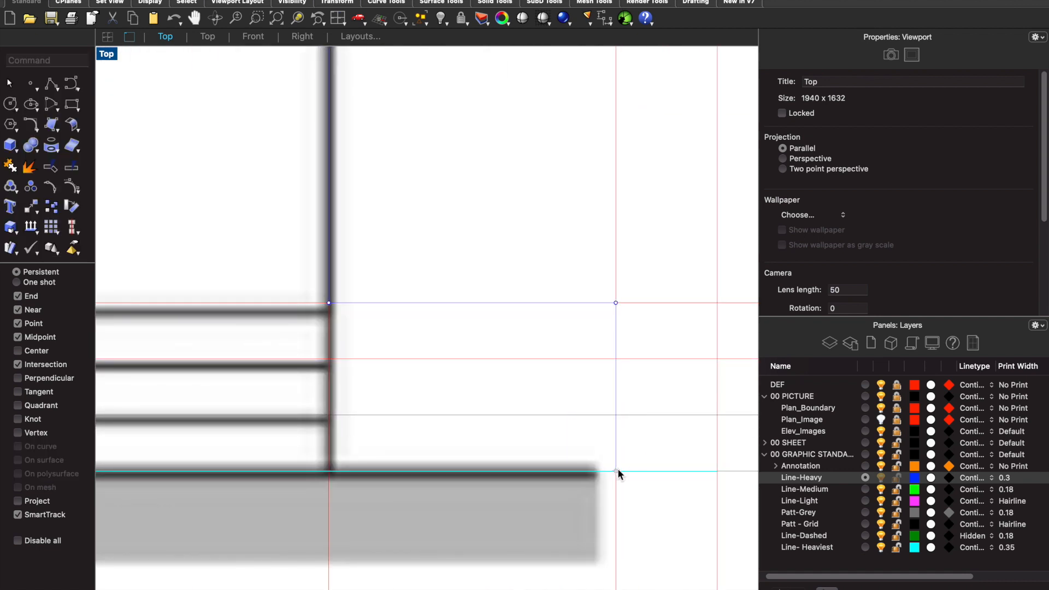
- Draw a separate polyline along the entrance block's roof from the curved wall's right edge to the block's left vertical construction line
{"action": "scroll", "coordinate": [606, 415], "scroll_direction": "down", "scroll_amount": 5}
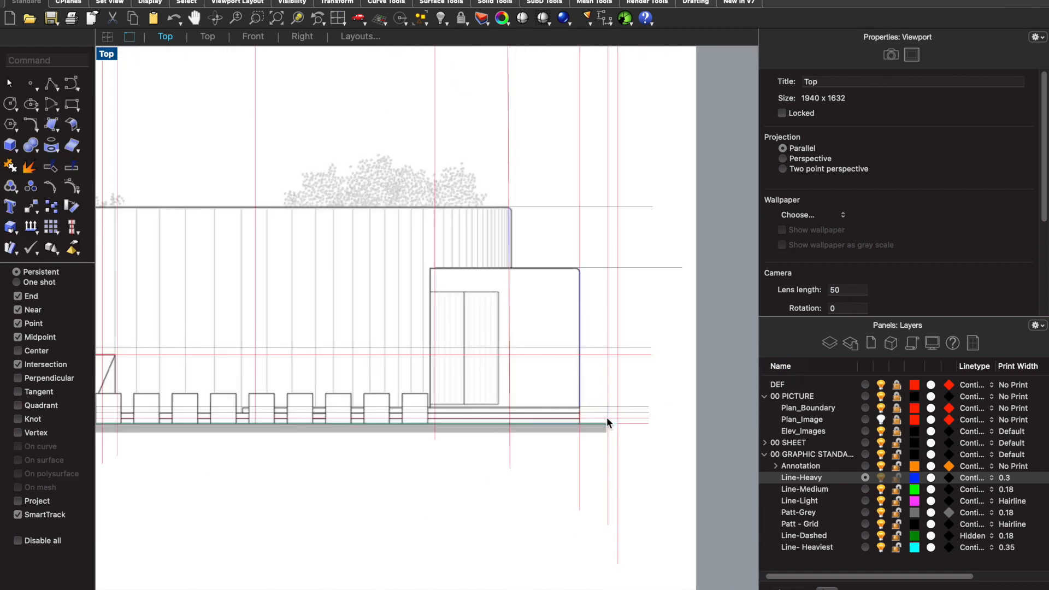
{"action": "scroll", "coordinate": [428, 252], "scroll_direction": "up", "scroll_amount": 3}
{"action": "key", "text": "Return"}
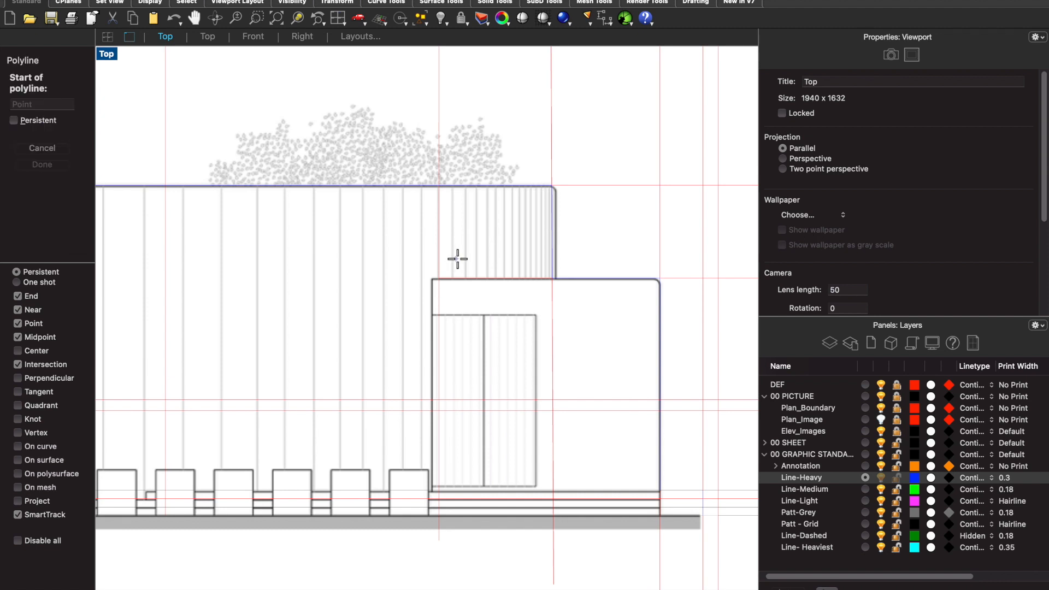
{"action": "scroll", "coordinate": [456, 259], "scroll_direction": "up", "scroll_amount": 3}
{"action": "left_click", "coordinate": [552, 279]}
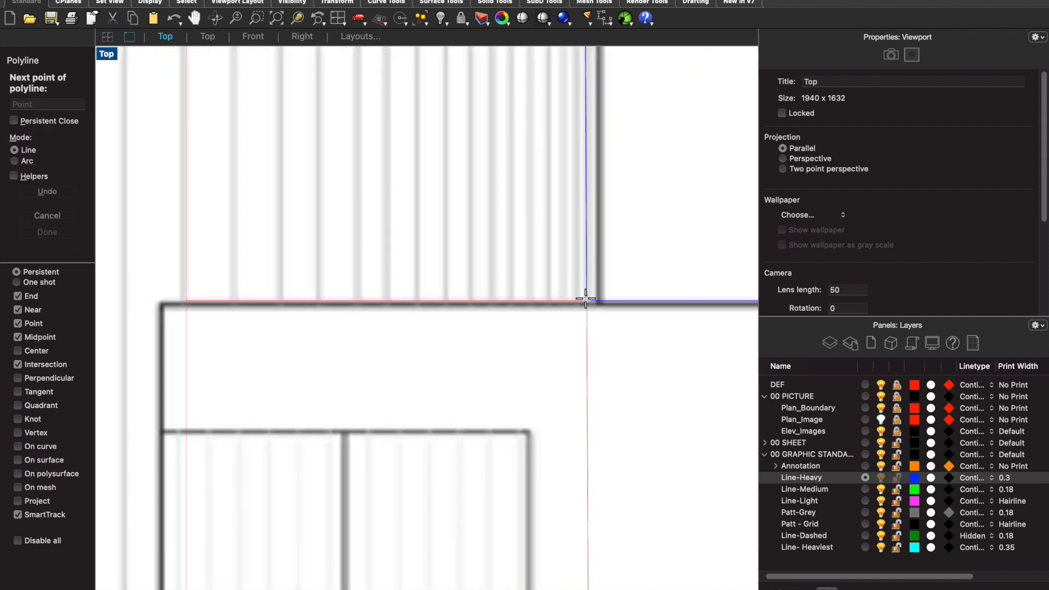
{"action": "scroll", "coordinate": [585, 298], "scroll_direction": "down", "scroll_amount": 2}
{"action": "scroll", "coordinate": [320, 294], "scroll_direction": "down", "scroll_amount": 1}
{"action": "left_click", "coordinate": [323, 294]}
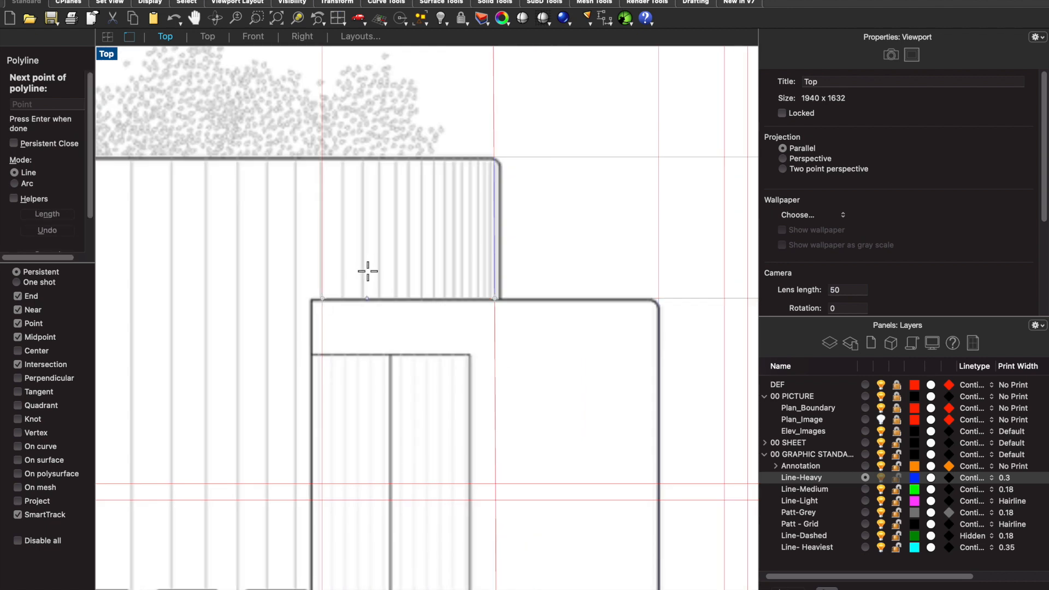
{"action": "key", "text": "Return"}
- Make Line-Medium the current layer
{"action": "scroll", "coordinate": [401, 286], "scroll_direction": "down", "scroll_amount": 3}
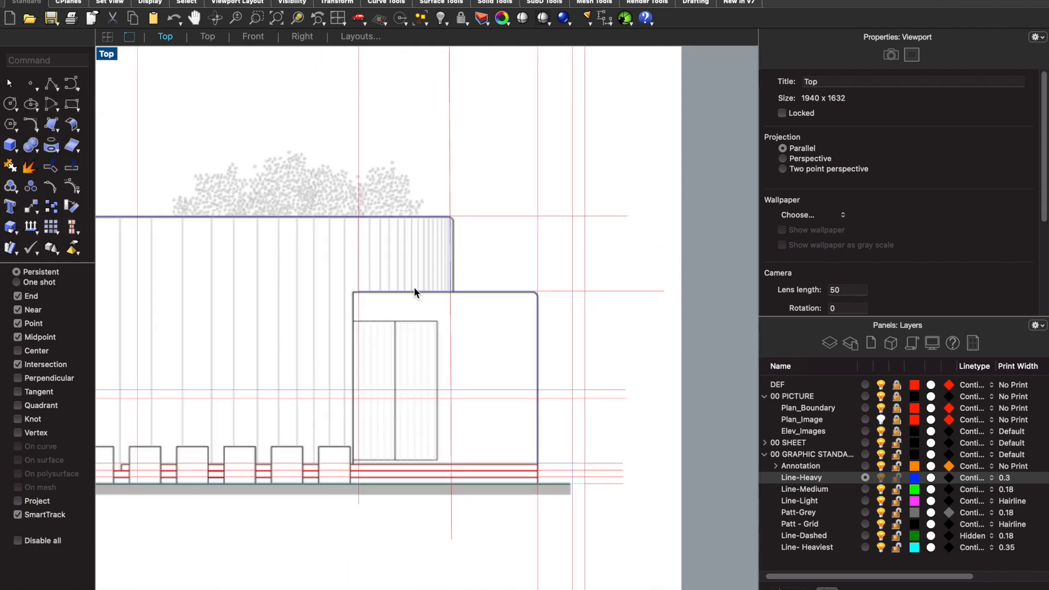
{"action": "scroll", "coordinate": [414, 288], "scroll_direction": "down", "scroll_amount": 2}
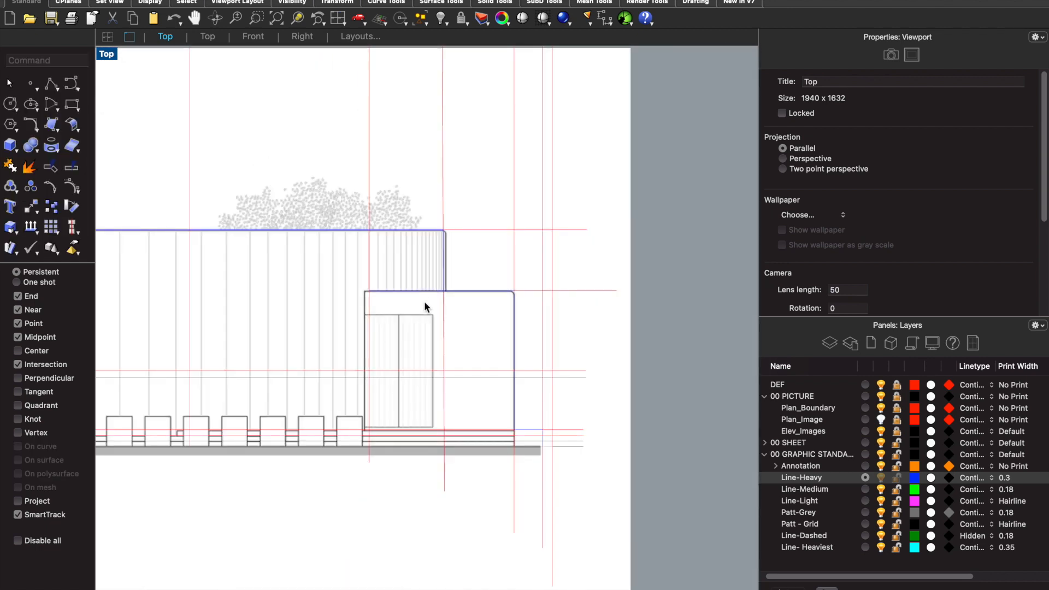
{"action": "left_click", "coordinate": [866, 490]}
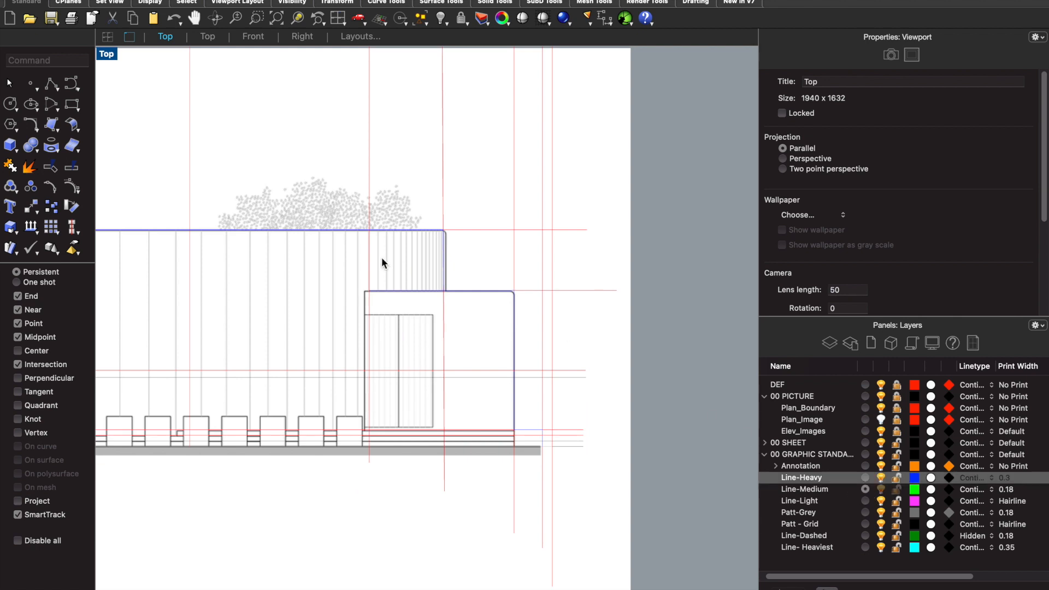
- Compare the entrance block and doorway in the elevation with the reference photographs of the house
{"action": "scroll", "coordinate": [366, 287], "scroll_direction": "up", "scroll_amount": 3}
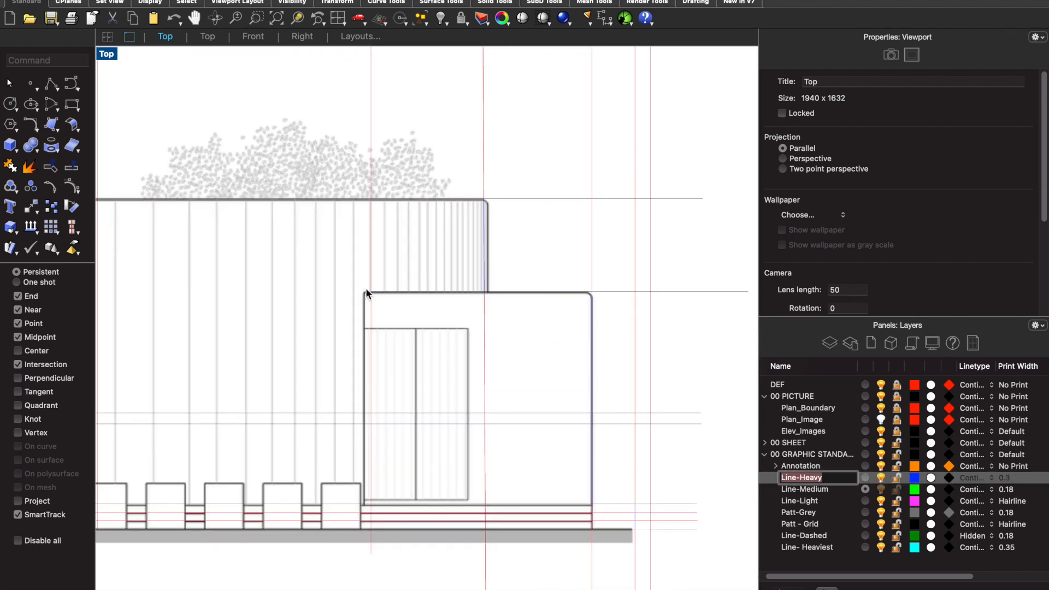
{"action": "scroll", "coordinate": [367, 291], "scroll_direction": "down", "scroll_amount": 8}
{"action": "scroll", "coordinate": [224, 328], "scroll_direction": "up", "scroll_amount": 10}
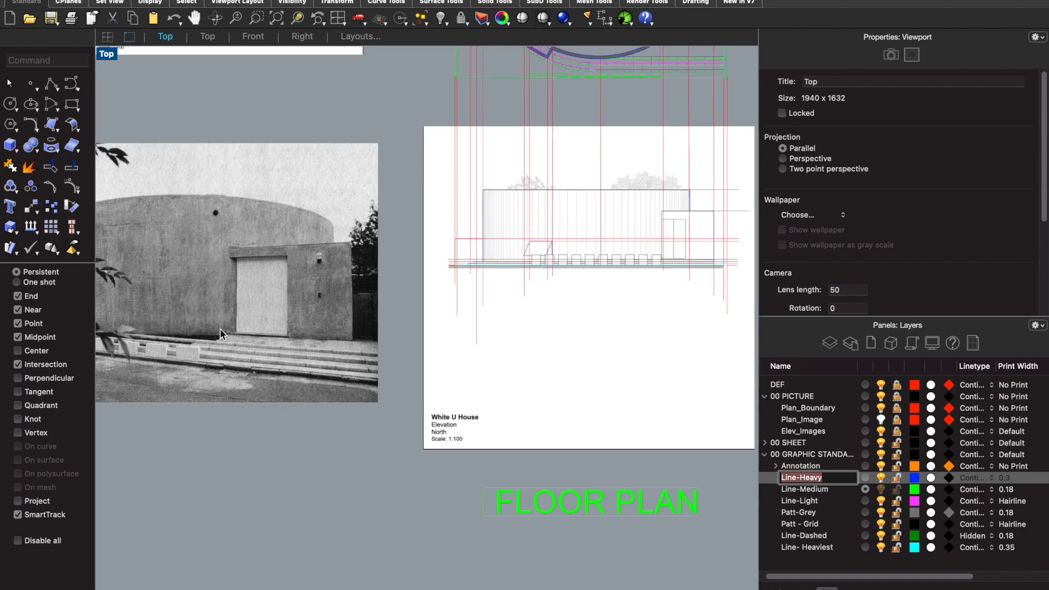
{"action": "scroll", "coordinate": [261, 283], "scroll_direction": "down", "scroll_amount": 5}
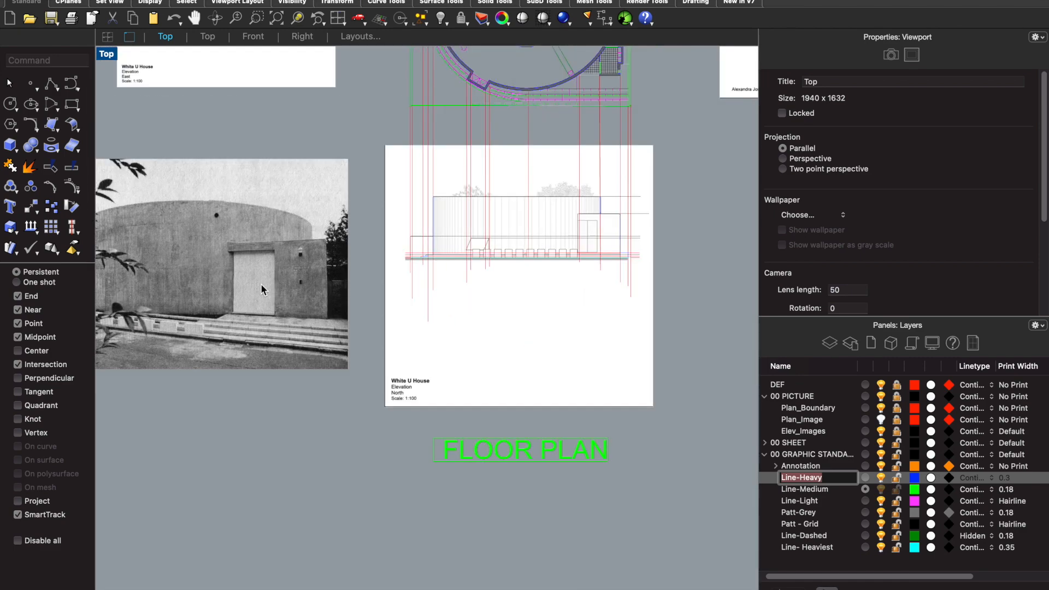
{"action": "scroll", "coordinate": [511, 223], "scroll_direction": "up", "scroll_amount": 8}
{"action": "scroll", "coordinate": [562, 253], "scroll_direction": "up", "scroll_amount": 2}
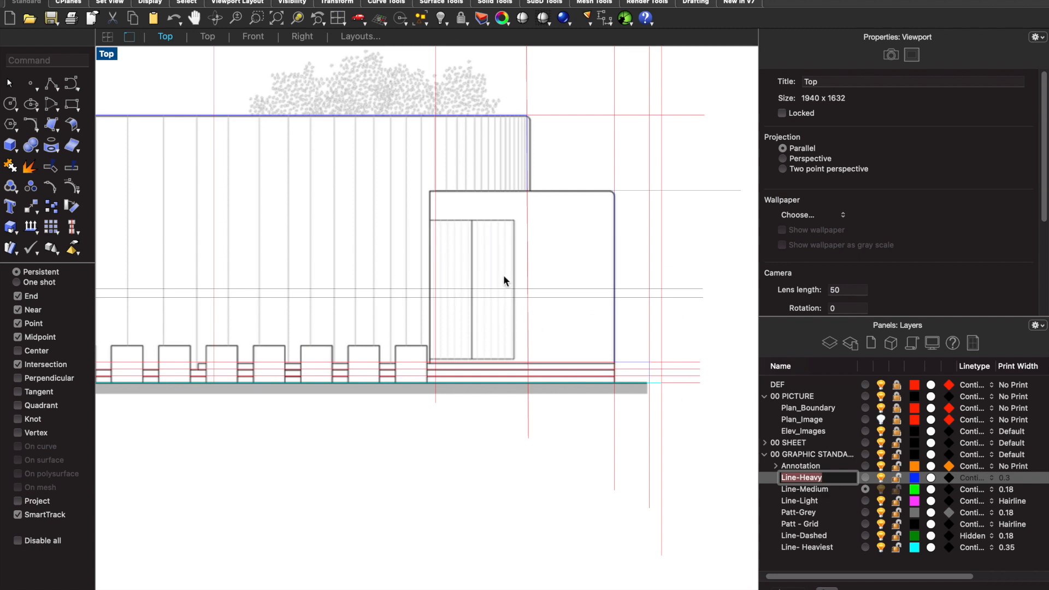
{"action": "key", "text": "Return"}
{"action": "scroll", "coordinate": [527, 259], "scroll_direction": "down", "scroll_amount": 5}
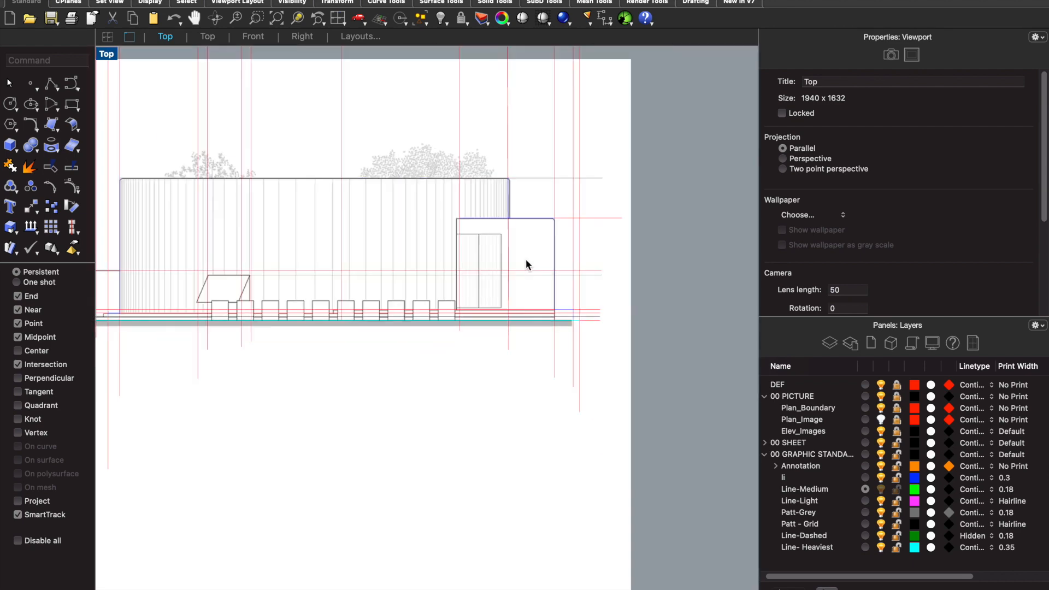
{"action": "scroll", "coordinate": [222, 288], "scroll_direction": "down", "scroll_amount": 5}
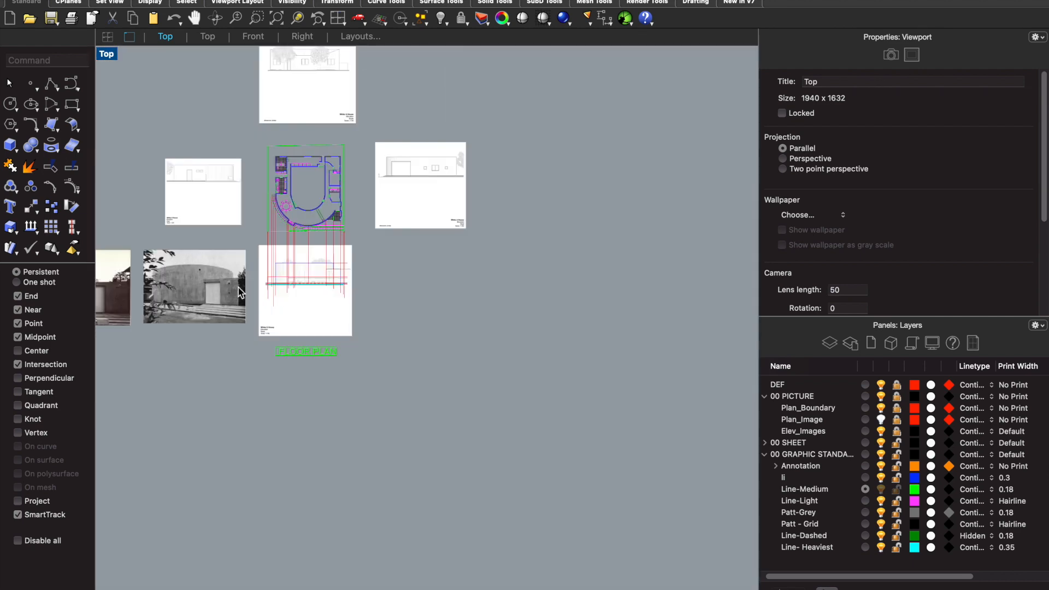
{"action": "scroll", "coordinate": [130, 287], "scroll_direction": "up", "scroll_amount": 8}
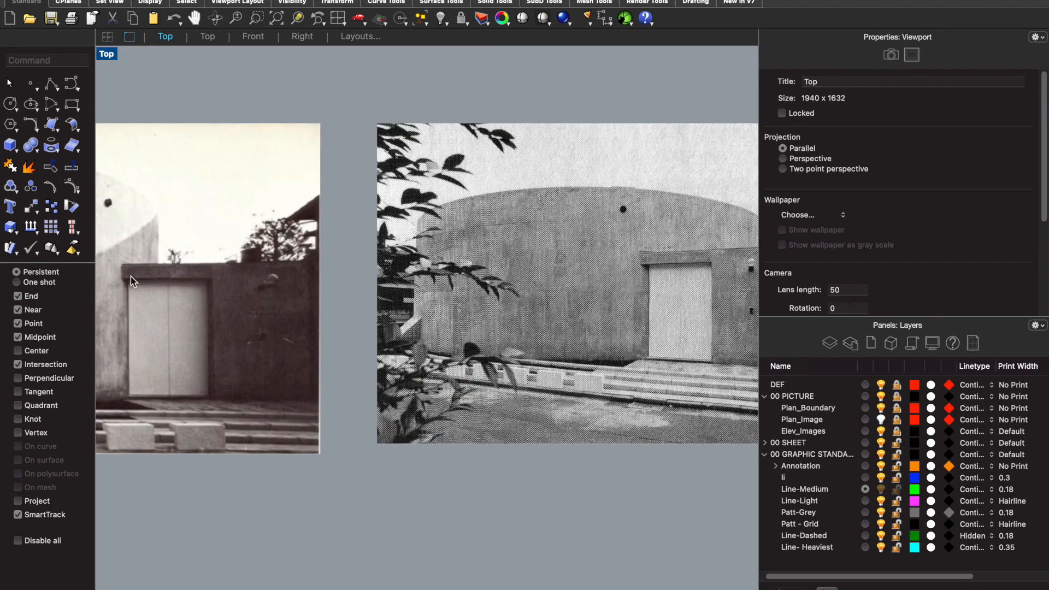
{"action": "scroll", "coordinate": [224, 295], "scroll_direction": "down", "scroll_amount": 5}
{"action": "scroll", "coordinate": [516, 292], "scroll_direction": "up", "scroll_amount": 6}
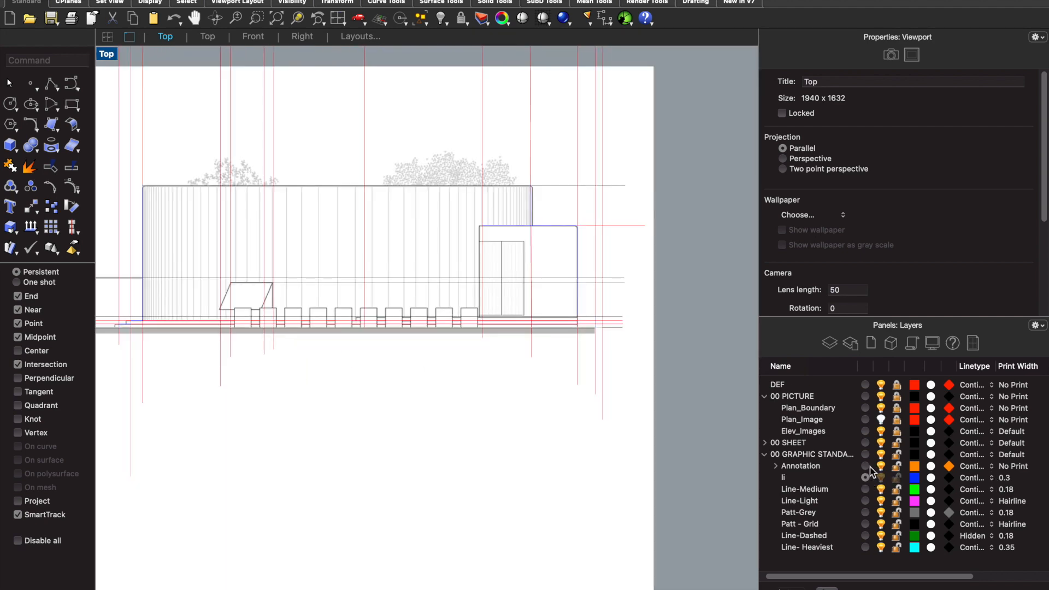
- Draw a polyline from the entrance block's roof down its left construction line to the door head, across to the next vertical construction line and down to the top step
{"action": "type", "text": "Polyline"}
{"action": "key", "text": "Return"}
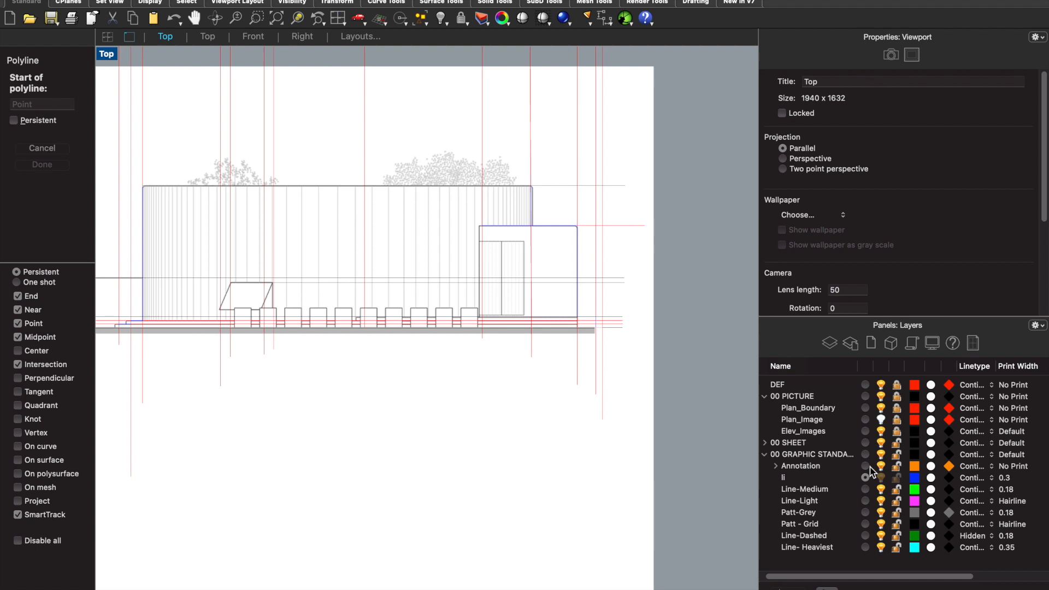
{"action": "scroll", "coordinate": [469, 223], "scroll_direction": "up", "scroll_amount": 5}
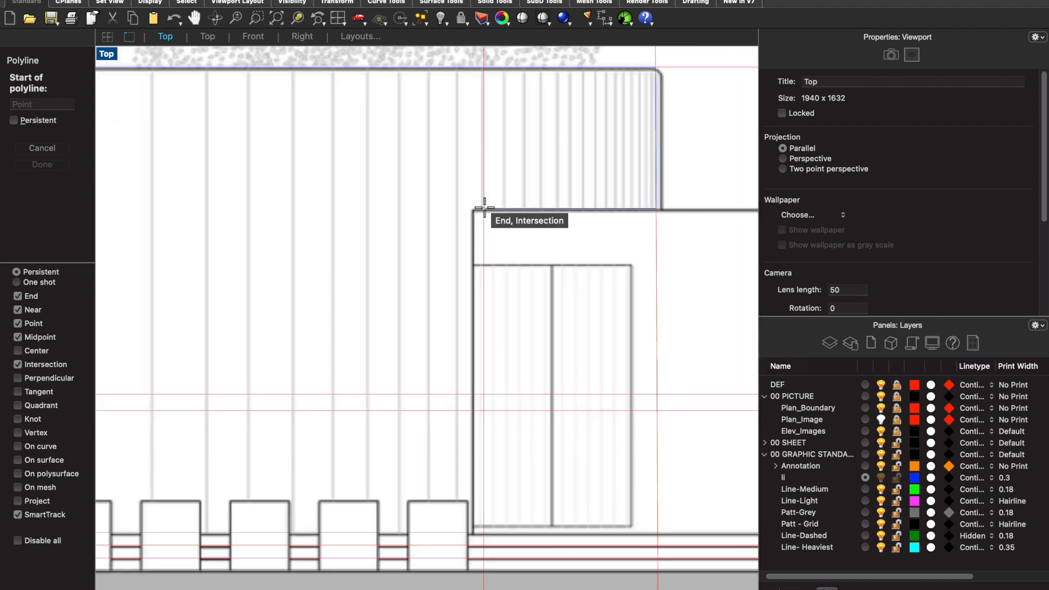
{"action": "left_click", "coordinate": [484, 208]}
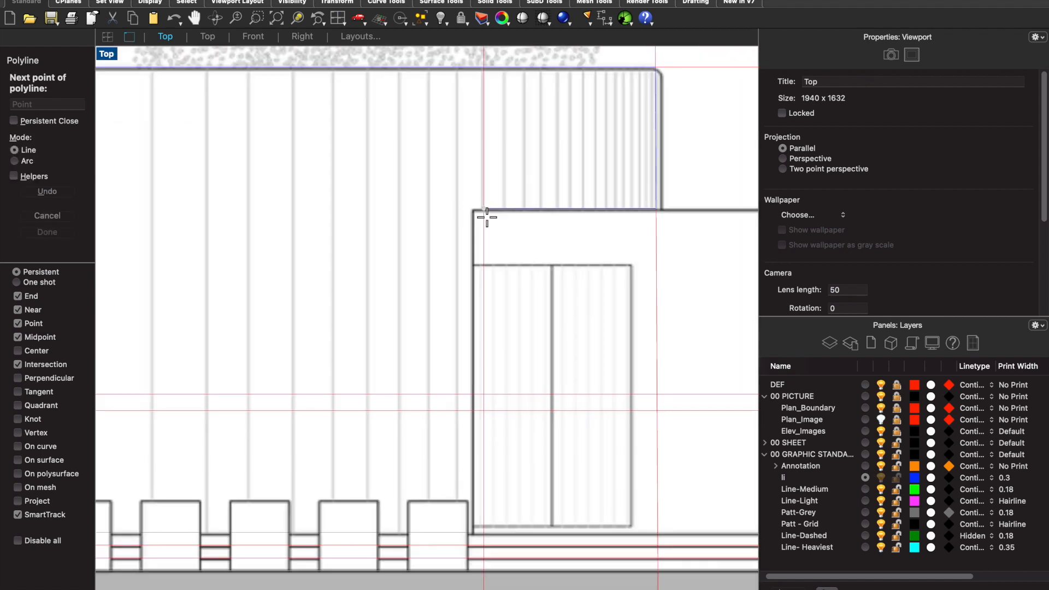
{"action": "left_click", "coordinate": [485, 265]}
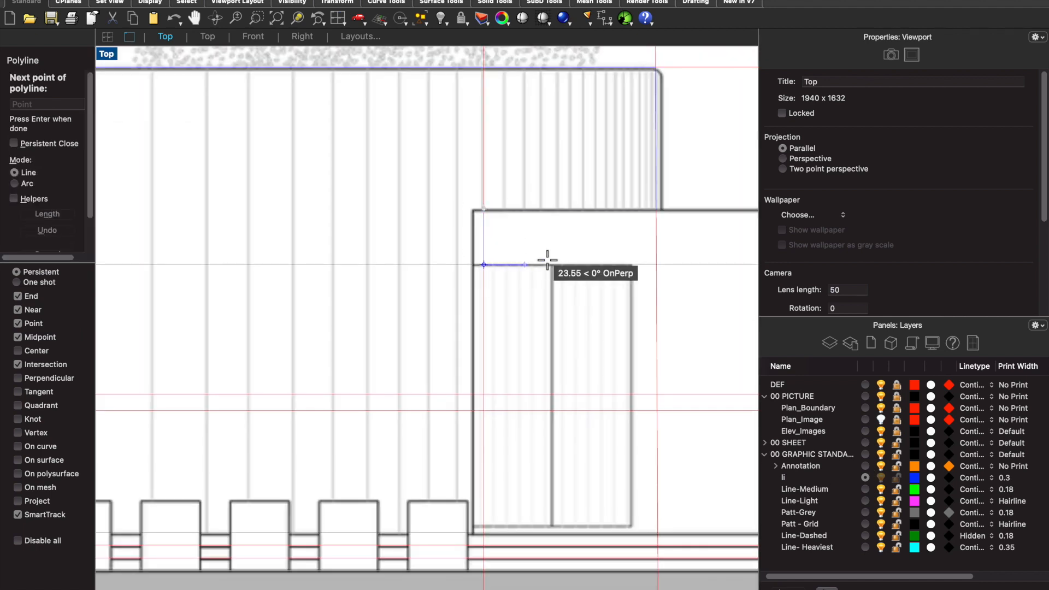
{"action": "left_click", "coordinate": [656, 268]}
{"action": "scroll", "coordinate": [656, 268], "scroll_direction": "down", "scroll_amount": 1}
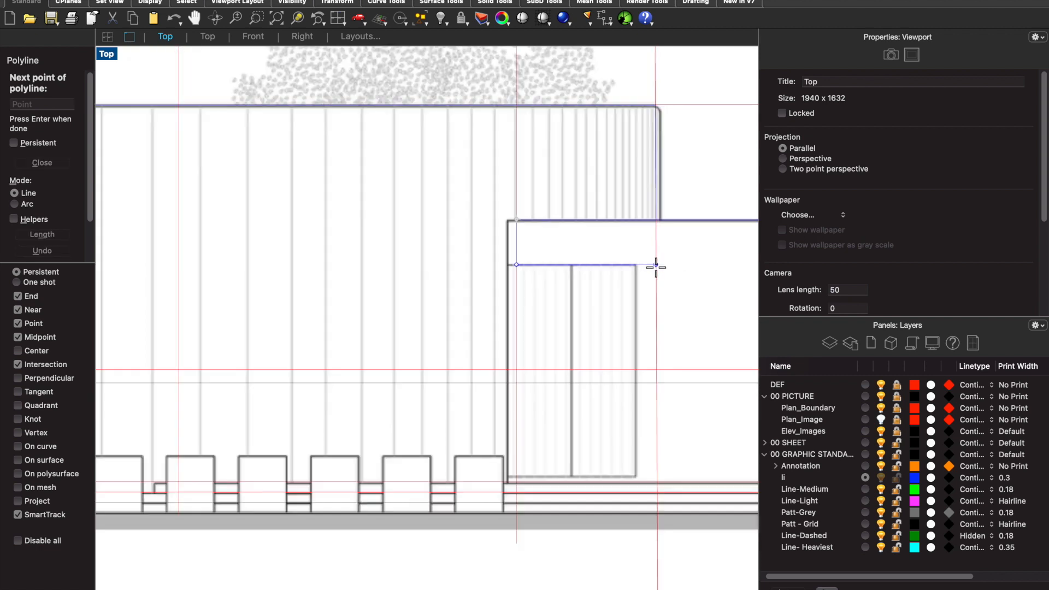
{"action": "left_click", "coordinate": [658, 482]}
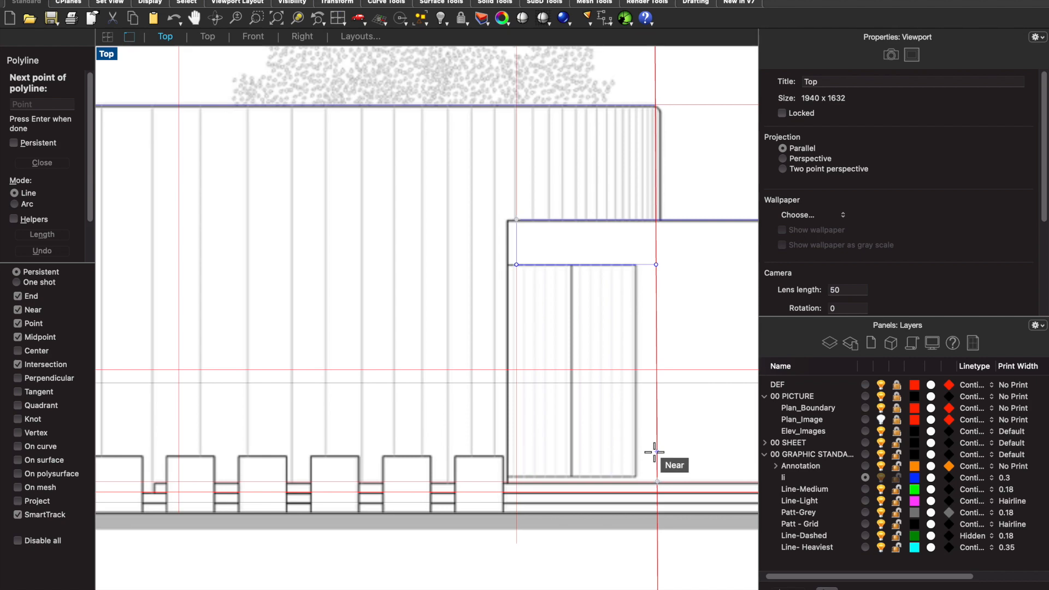
{"action": "key", "text": "Return"}
{"action": "scroll", "coordinate": [653, 451], "scroll_direction": "down", "scroll_amount": 6}
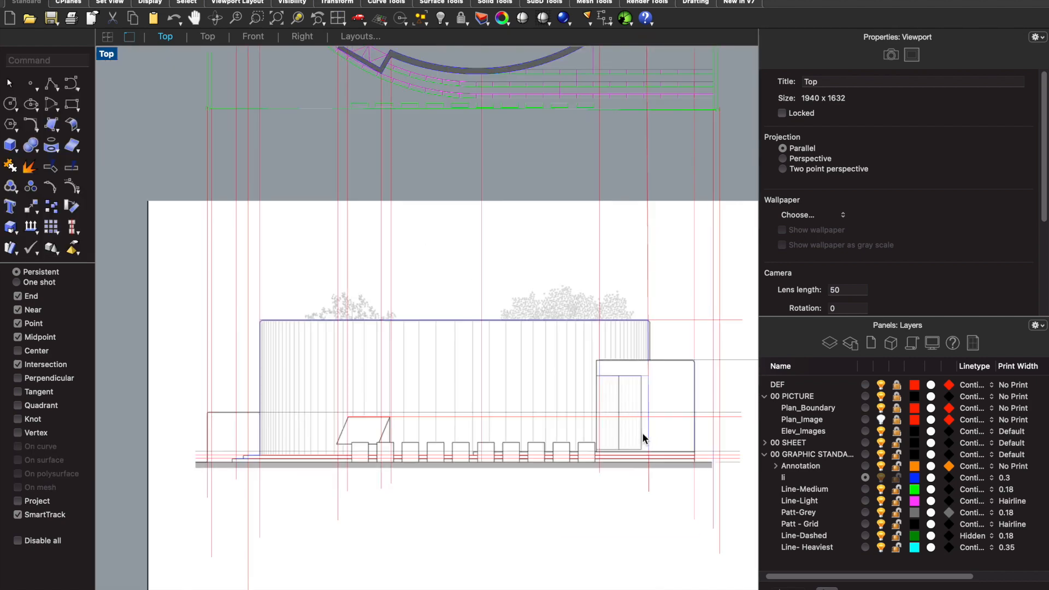
- Make DEF the current layer and draw a vertical construction line from the midpoint of the plan's entrance doorway down to the elevation's ground line
{"action": "scroll", "coordinate": [651, 198], "scroll_direction": "up", "scroll_amount": 5}
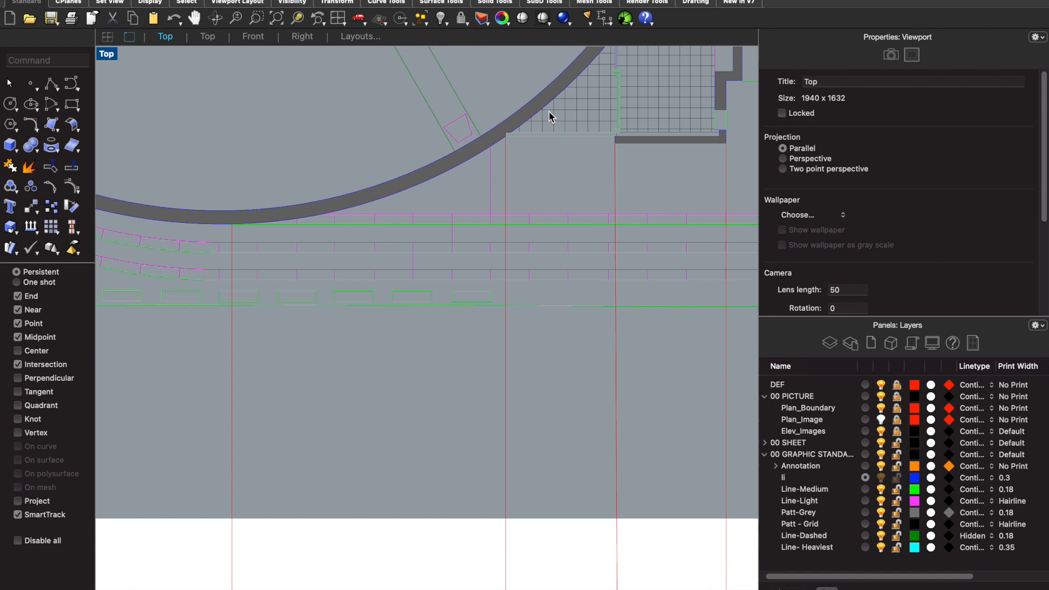
{"action": "left_click", "coordinate": [865, 385]}
{"action": "scroll", "coordinate": [682, 320], "scroll_direction": "down", "scroll_amount": 2}
{"action": "scroll", "coordinate": [600, 198], "scroll_direction": "up", "scroll_amount": 4}
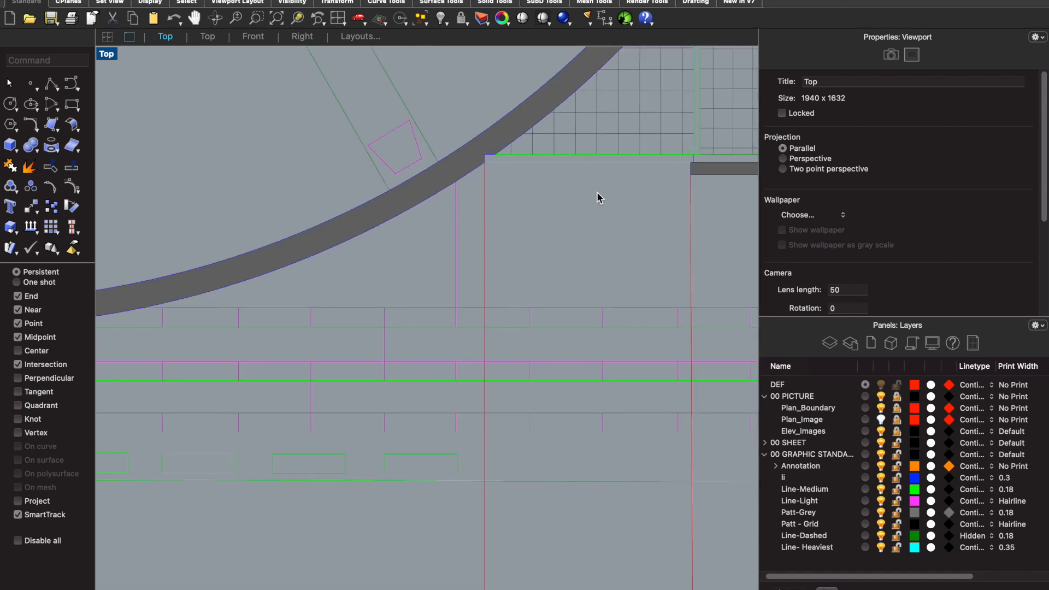
{"action": "type", "text": "line"}
{"action": "key", "text": "Return"}
{"action": "scroll", "coordinate": [597, 192], "scroll_direction": "up", "scroll_amount": 3}
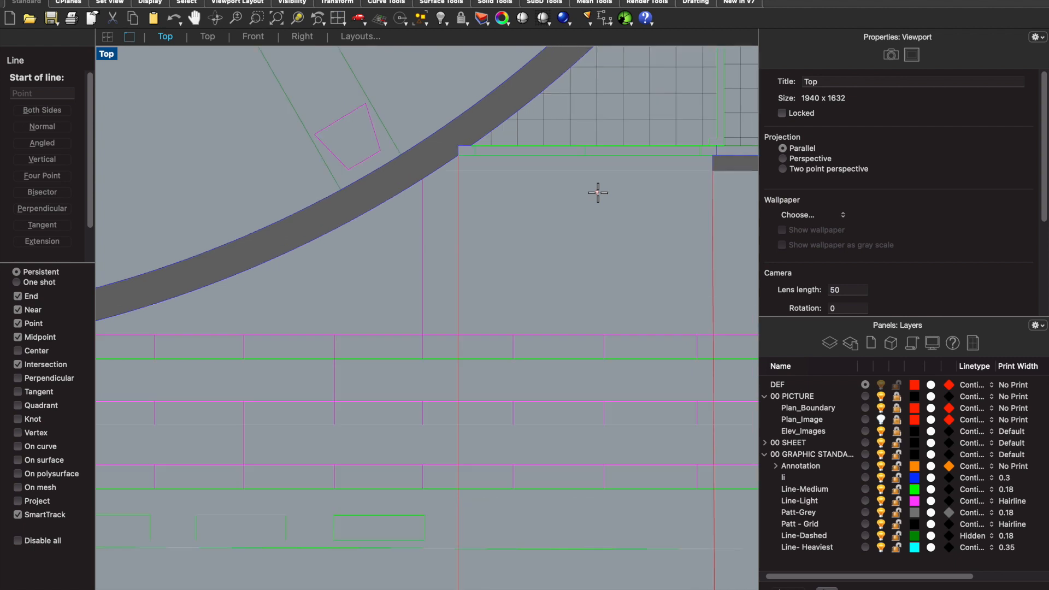
{"action": "left_click", "coordinate": [583, 147]}
{"action": "scroll", "coordinate": [583, 148], "scroll_direction": "down", "scroll_amount": 5}
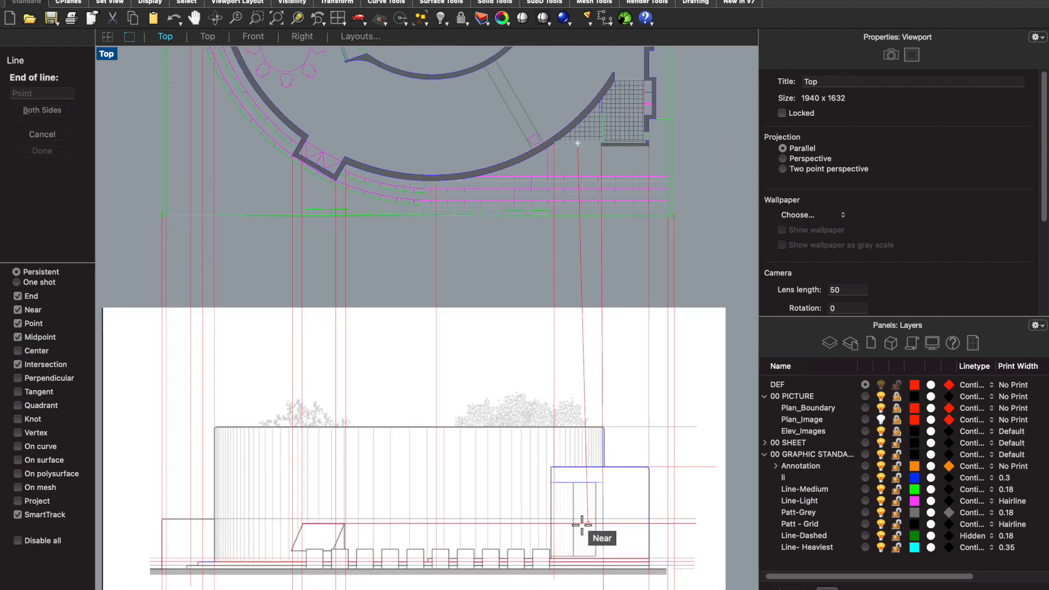
{"action": "left_click", "coordinate": [576, 572]}
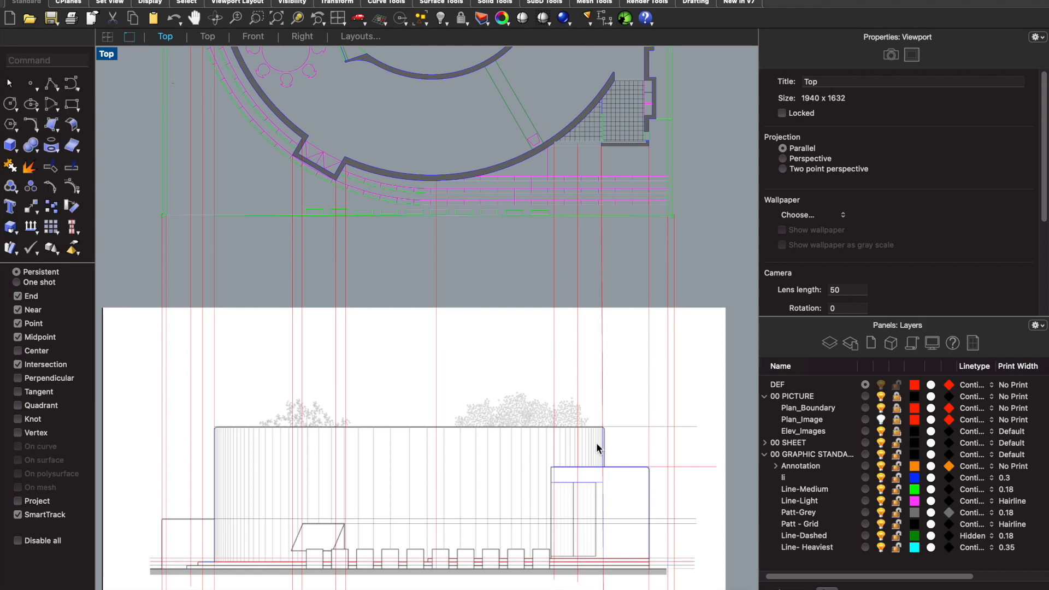
- Draw a horizontal construction line at door head height from the entrance block's left edge to just past its right edge
{"action": "scroll", "coordinate": [572, 481], "scroll_direction": "up", "scroll_amount": 2}
{"action": "key", "text": "Return"}
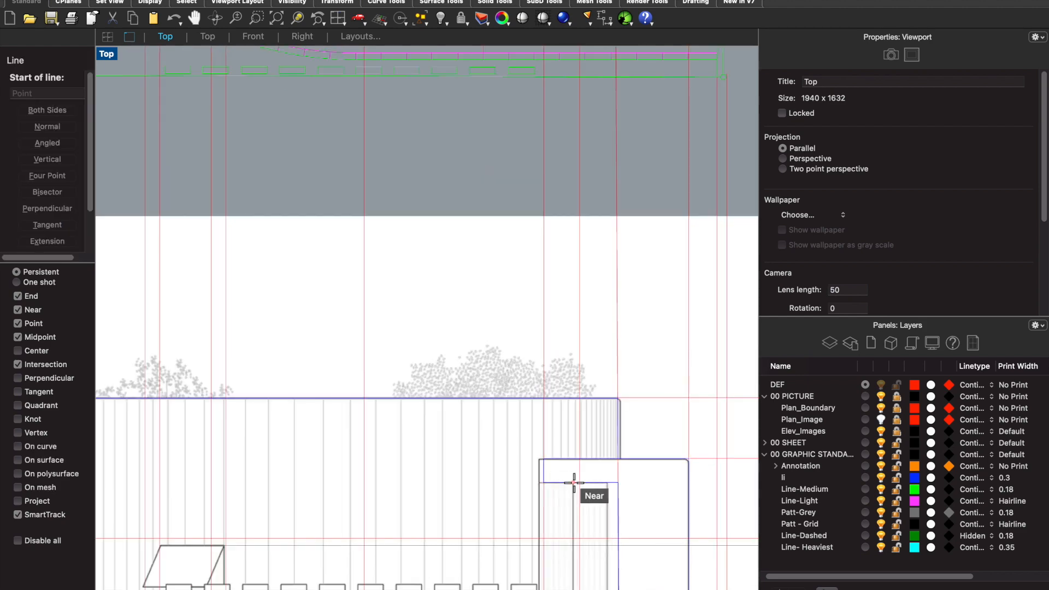
{"action": "scroll", "coordinate": [571, 483], "scroll_direction": "up", "scroll_amount": 5}
{"action": "left_click", "coordinate": [548, 484]}
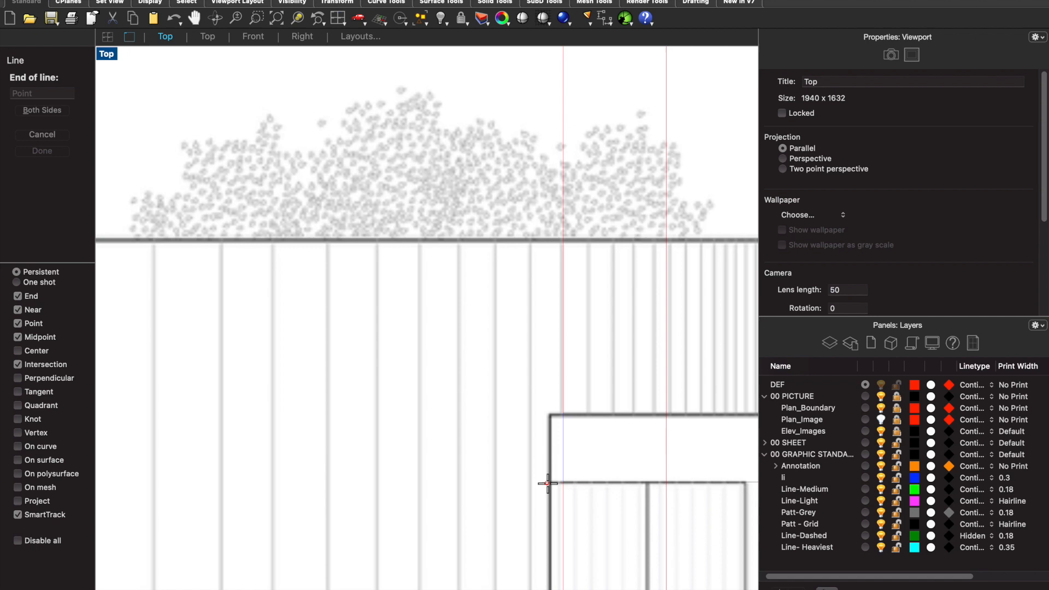
{"action": "scroll", "coordinate": [547, 484], "scroll_direction": "down", "scroll_amount": 4}
{"action": "left_click", "coordinate": [742, 483]}
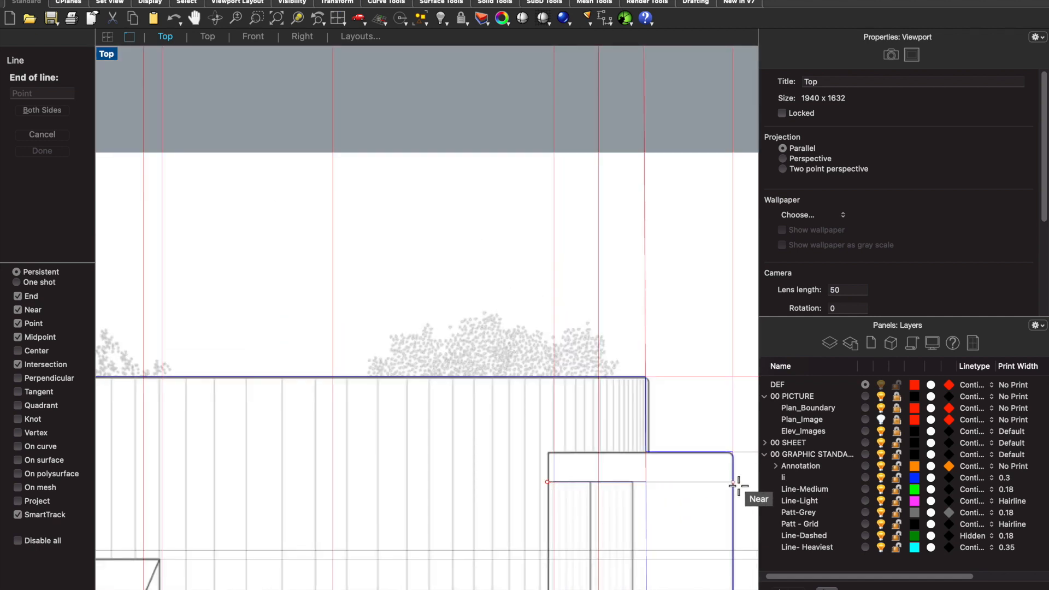
- Make Line-Medium the current layer and lock the DEF layer
{"action": "scroll", "coordinate": [702, 464], "scroll_direction": "down", "scroll_amount": 4}
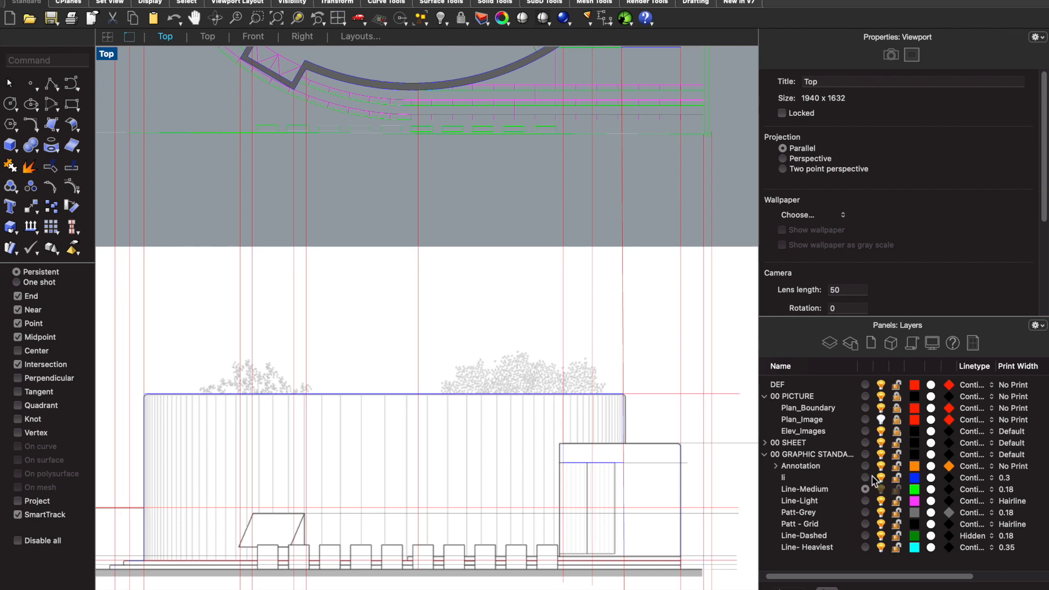
{"action": "left_click", "coordinate": [901, 388]}
- Examine the entrance block, doorway and steps in the elevation against the construction lines projected from the plan
{"action": "scroll", "coordinate": [597, 454], "scroll_direction": "up", "scroll_amount": 5}
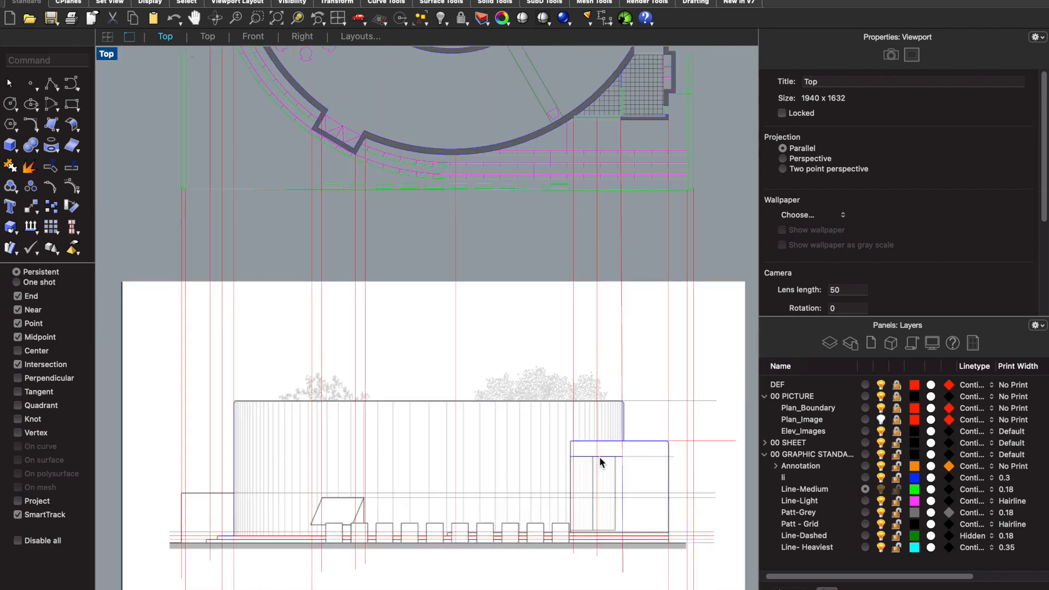
{"action": "scroll", "coordinate": [539, 445], "scroll_direction": "down", "scroll_amount": 3}
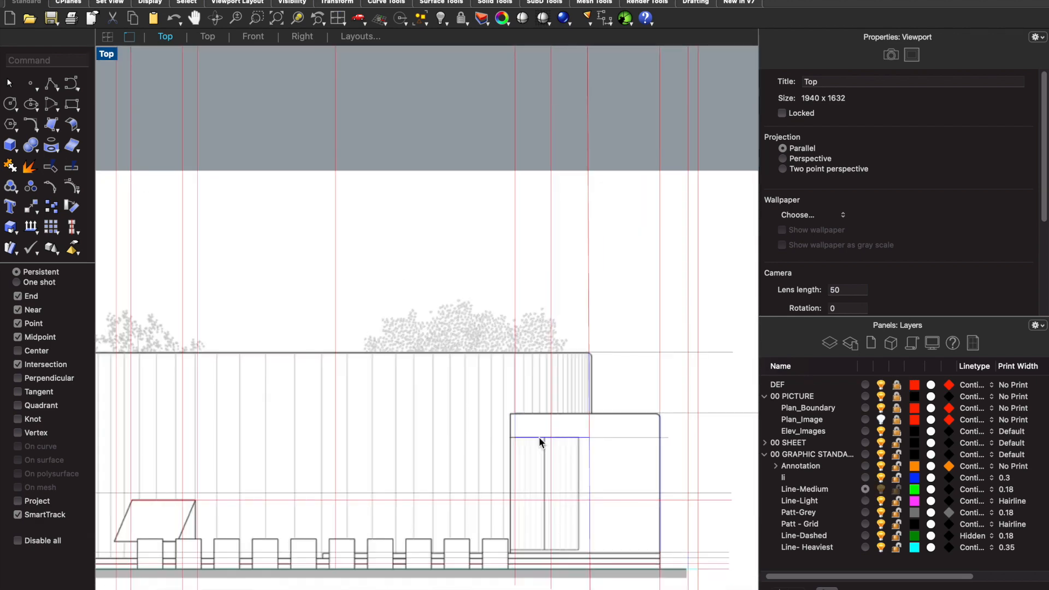
{"action": "scroll", "coordinate": [539, 438], "scroll_direction": "down", "scroll_amount": 3}
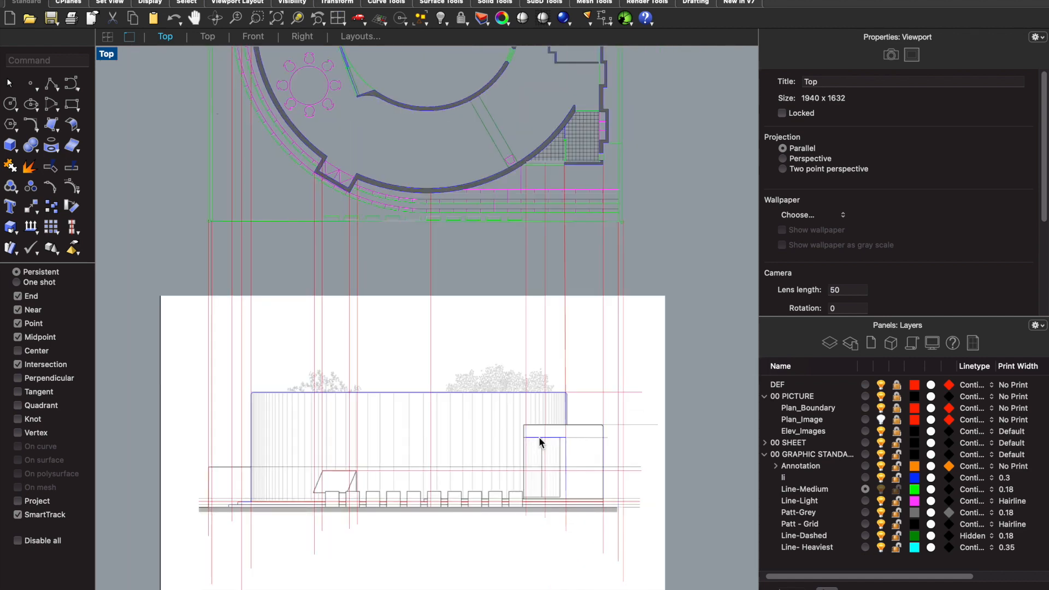
{"action": "scroll", "coordinate": [369, 473], "scroll_direction": "up", "scroll_amount": 2}
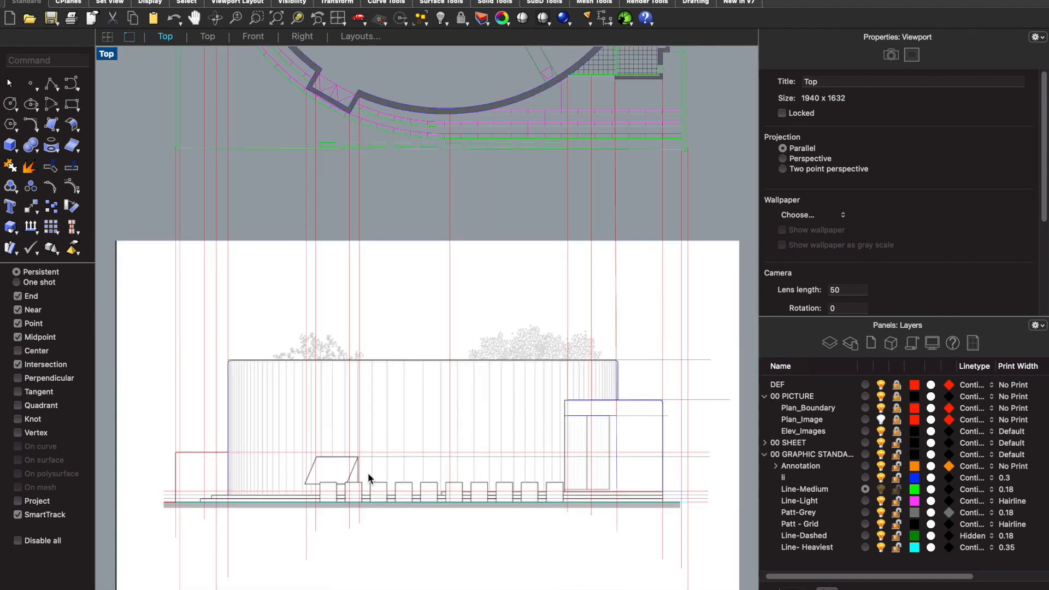
{"action": "scroll", "coordinate": [368, 473], "scroll_direction": "down", "scroll_amount": 1}
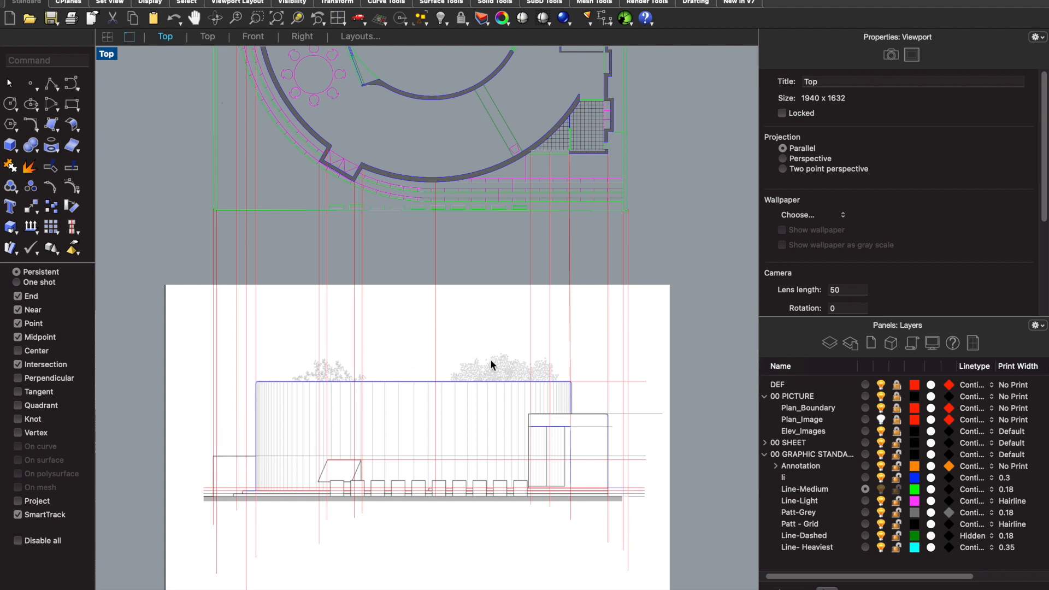
{"action": "scroll", "coordinate": [277, 492], "scroll_direction": "up", "scroll_amount": 3}
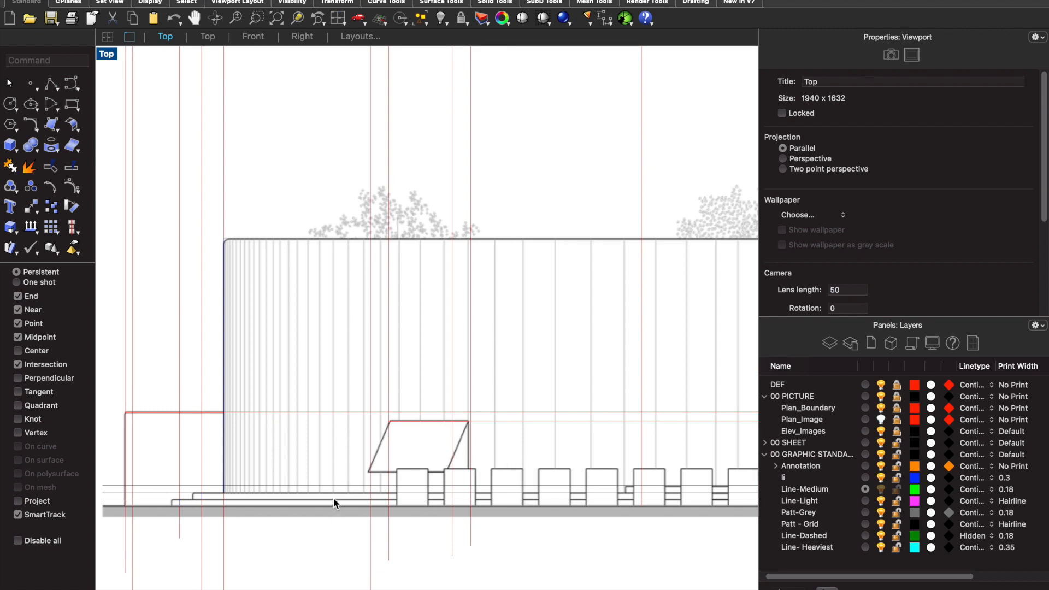
{"action": "scroll", "coordinate": [334, 502], "scroll_direction": "down", "scroll_amount": 4}
{"action": "scroll", "coordinate": [562, 483], "scroll_direction": "up", "scroll_amount": 2}
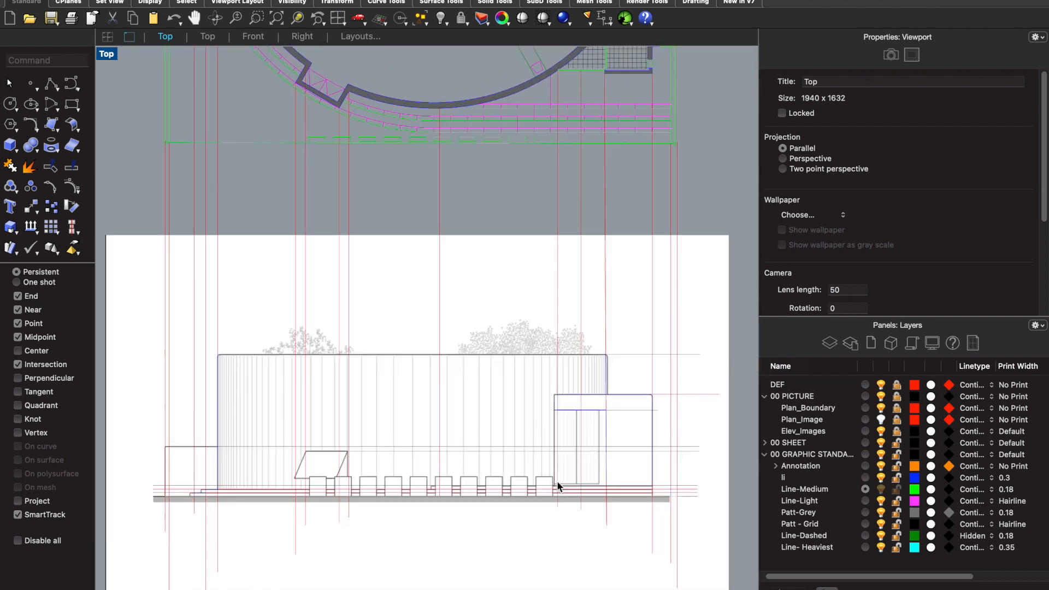
- Draw a line along the lowest step from the inner corner of its left tread to the vertical construction line beyond the entrance block
{"action": "type", "text": "e"}
{"action": "key", "text": "Return"}
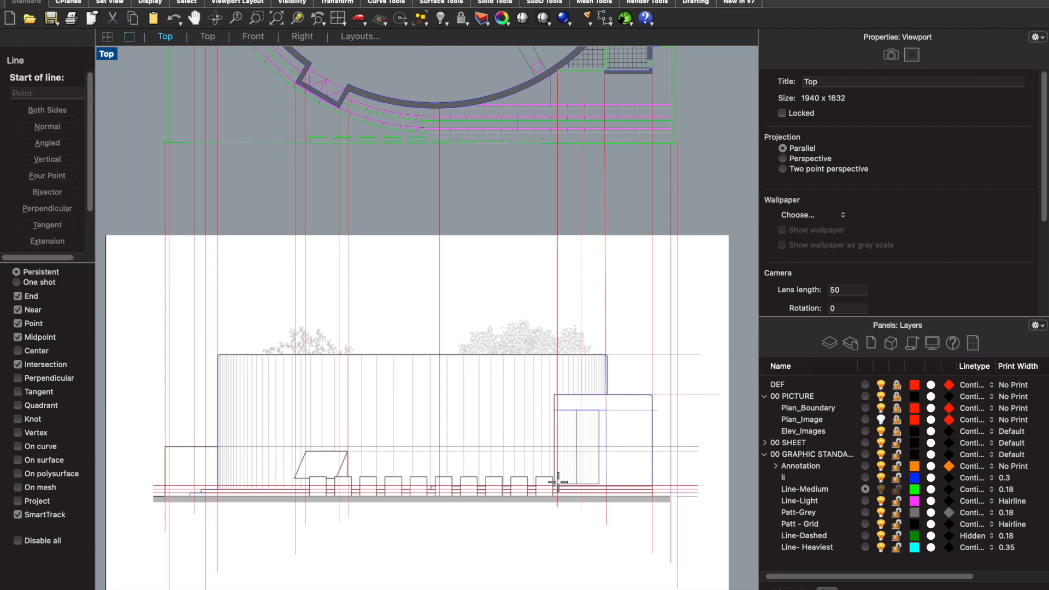
{"action": "scroll", "coordinate": [169, 491], "scroll_direction": "up", "scroll_amount": 5}
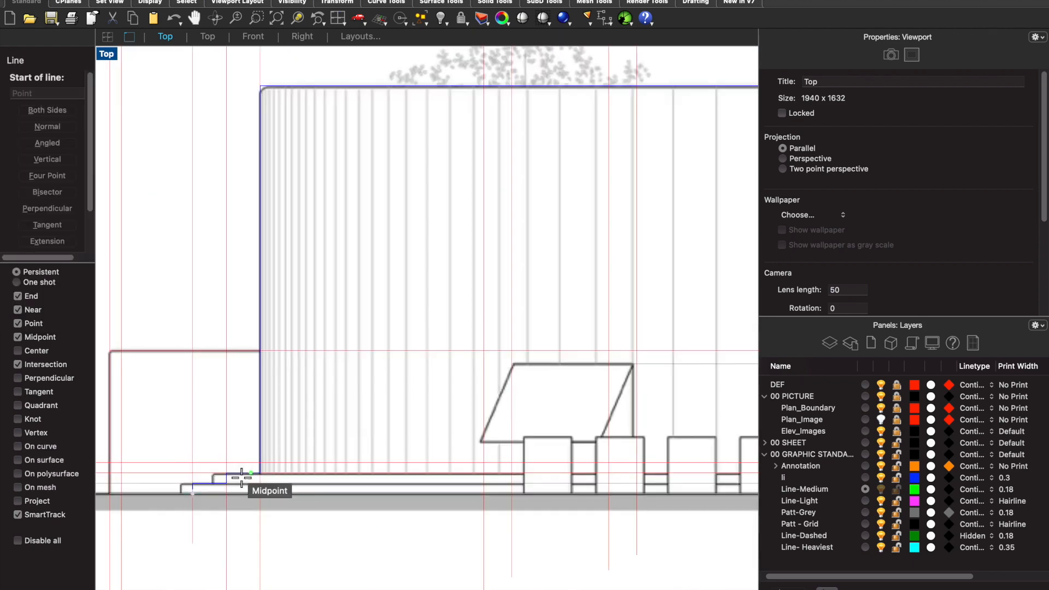
{"action": "scroll", "coordinate": [181, 497], "scroll_direction": "up", "scroll_amount": 4}
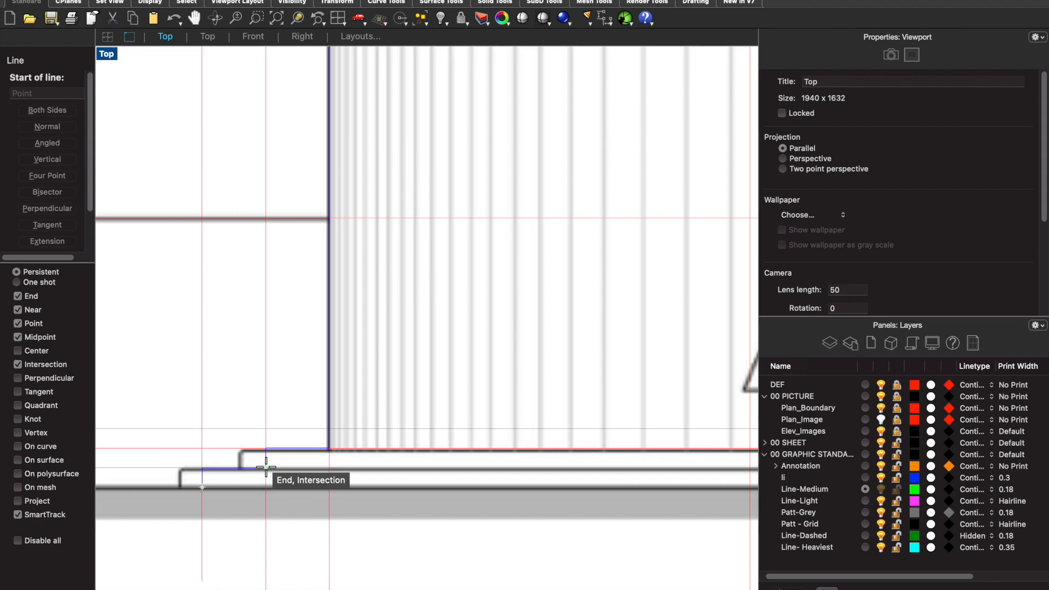
{"action": "left_click", "coordinate": [266, 468]}
{"action": "scroll", "coordinate": [323, 458], "scroll_direction": "down", "scroll_amount": 8}
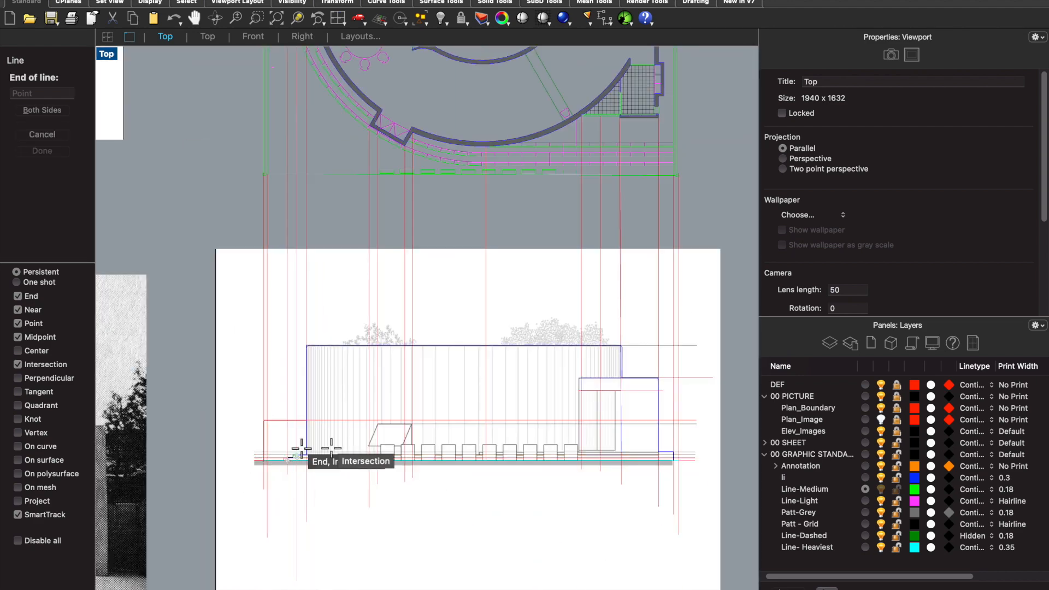
{"action": "scroll", "coordinate": [658, 458], "scroll_direction": "up", "scroll_amount": 7}
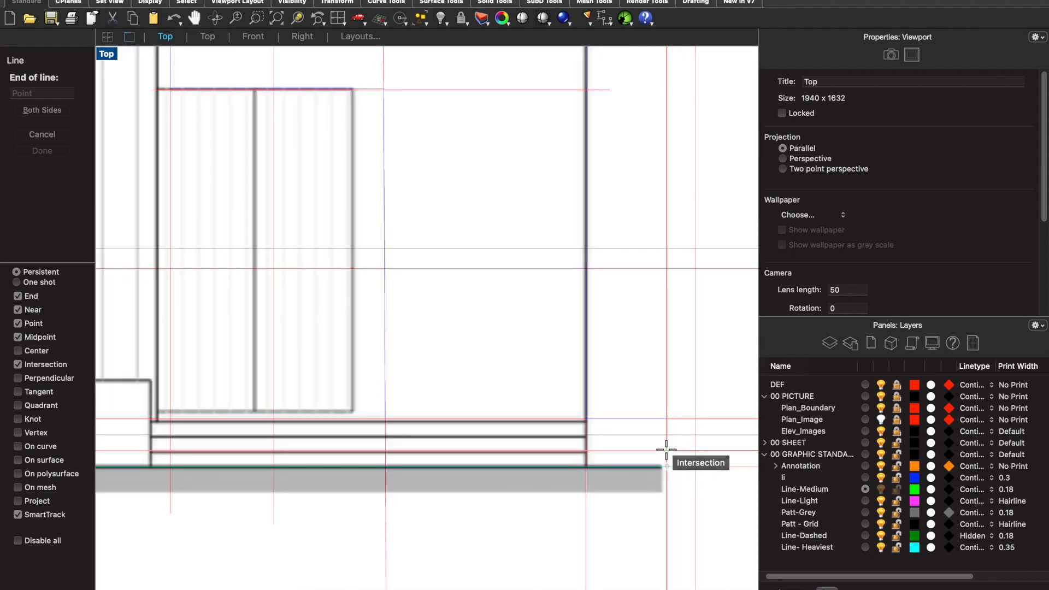
{"action": "left_click", "coordinate": [668, 450]}
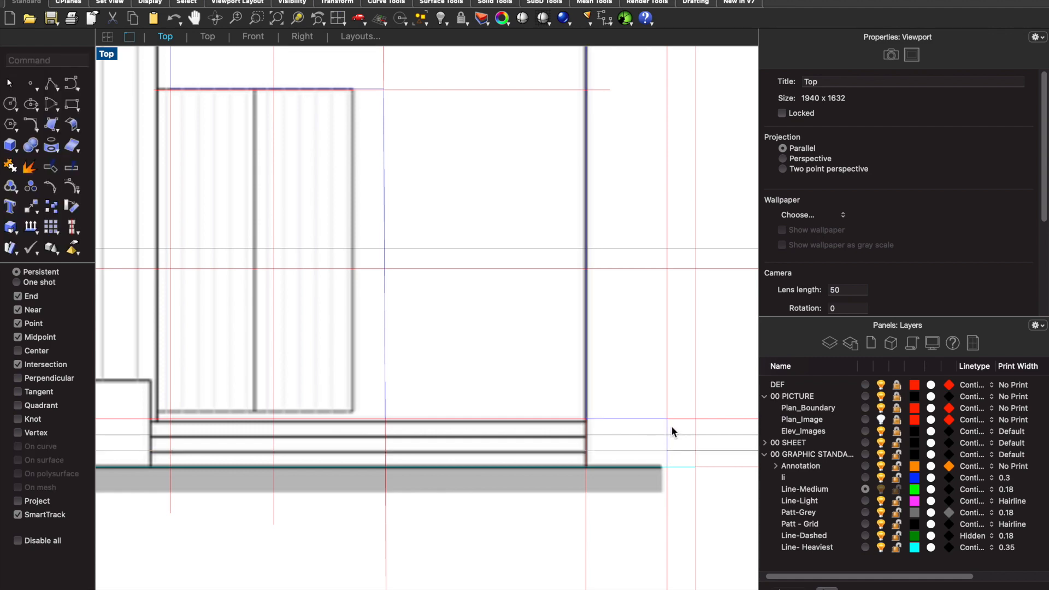
- Draw a line along the second step from the vertical construction line beyond the entrance block back to the base of the curved wall's left edge
{"action": "right_click", "coordinate": [672, 427]}
{"action": "scroll", "coordinate": [672, 427], "scroll_direction": "up", "scroll_amount": 3}
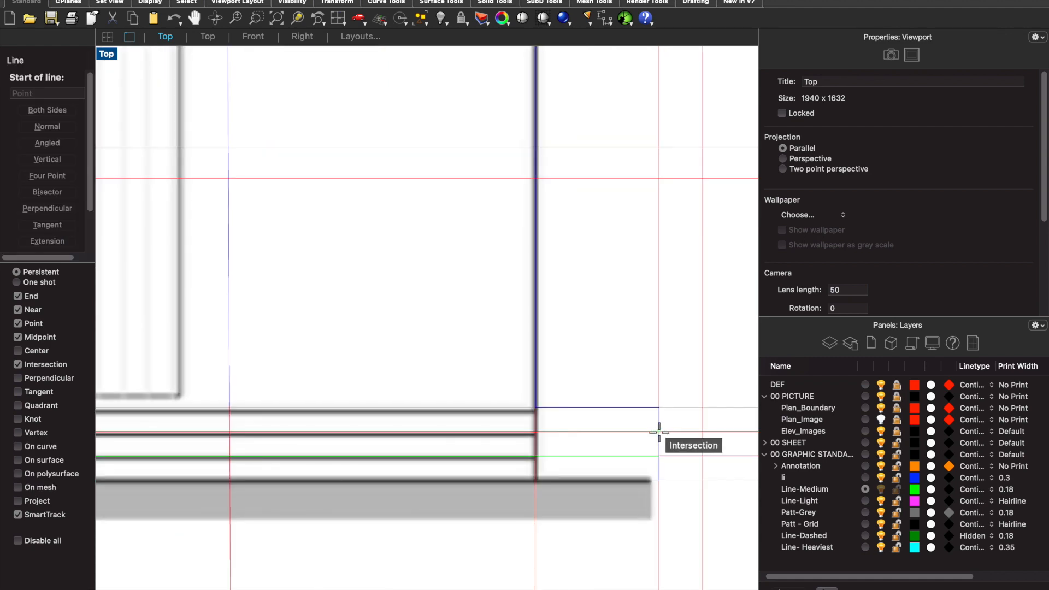
{"action": "left_click", "coordinate": [659, 431]}
{"action": "scroll", "coordinate": [661, 431], "scroll_direction": "down", "scroll_amount": 5}
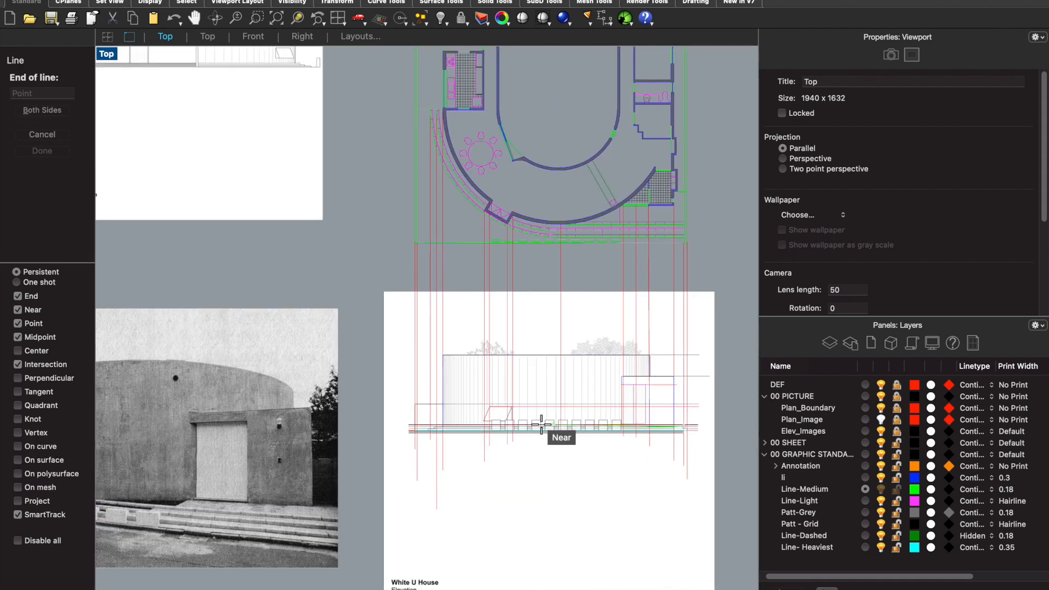
{"action": "scroll", "coordinate": [270, 424], "scroll_direction": "up", "scroll_amount": 10}
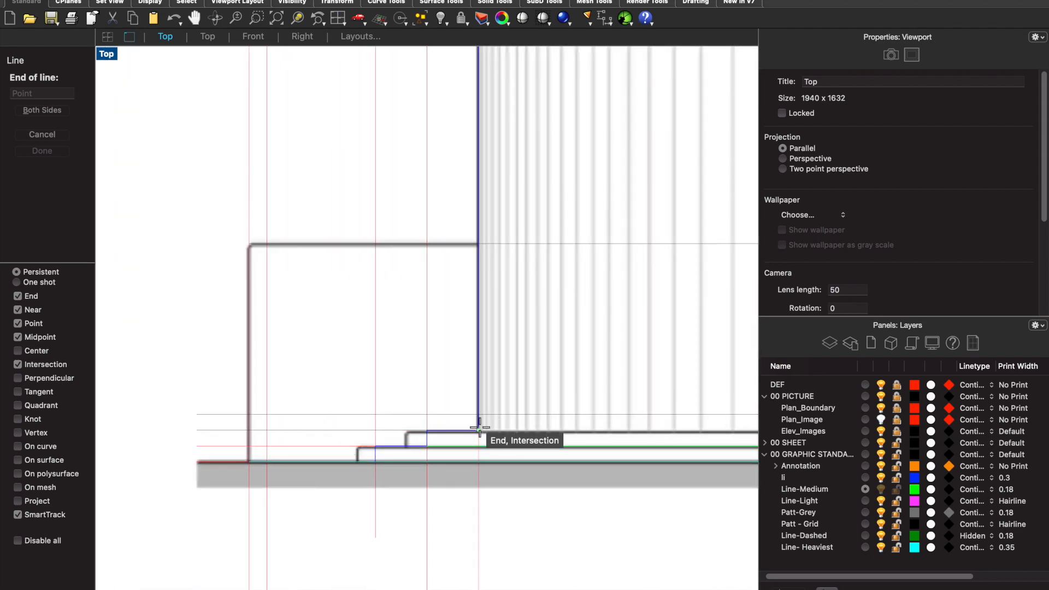
{"action": "scroll", "coordinate": [479, 428], "scroll_direction": "up", "scroll_amount": 6}
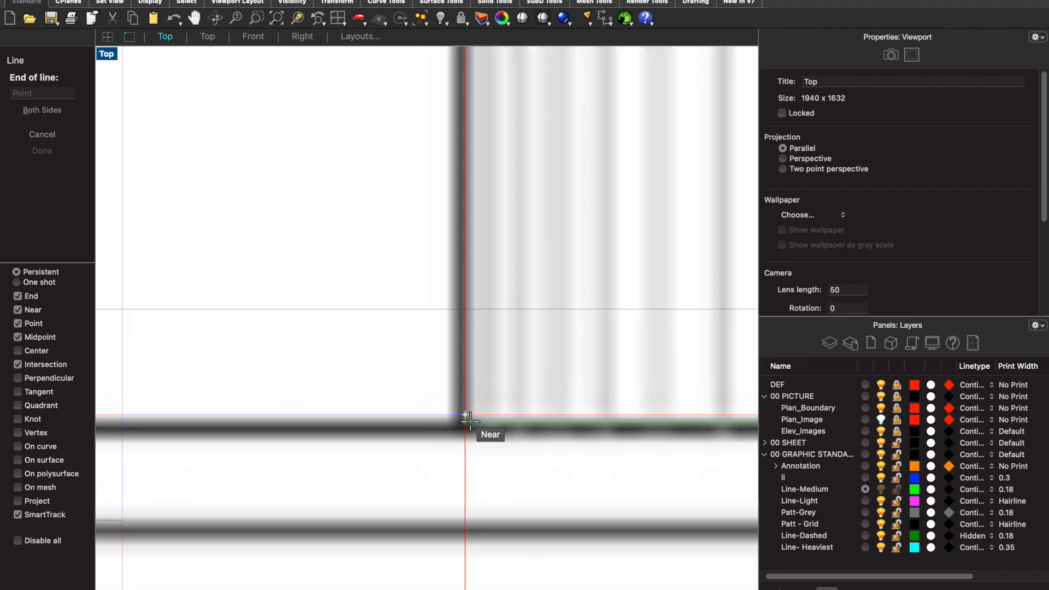
{"action": "left_click", "coordinate": [466, 421]}
{"action": "scroll", "coordinate": [384, 405], "scroll_direction": "down", "scroll_amount": 6}
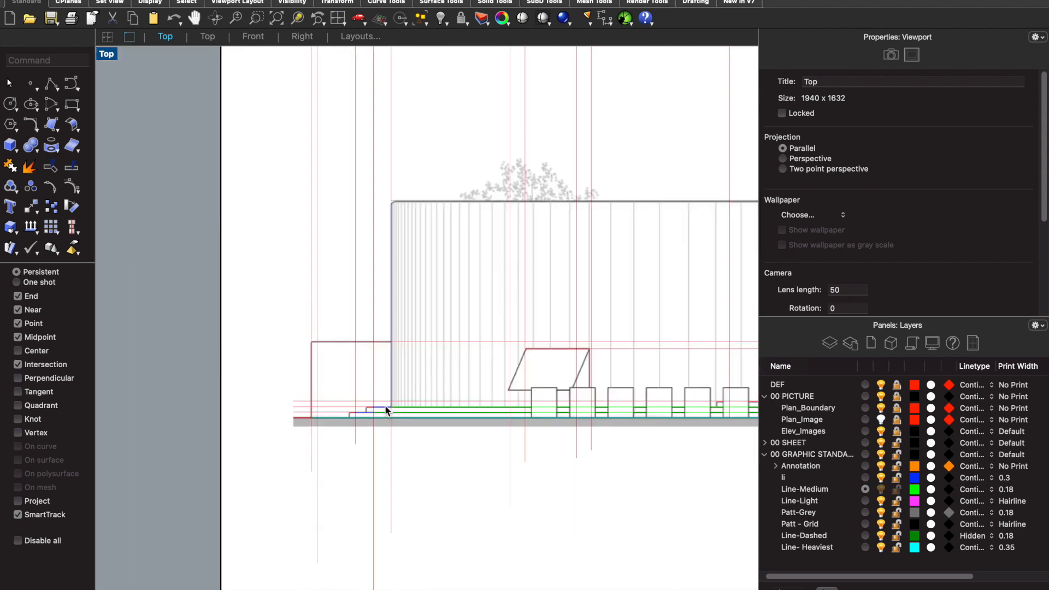
{"action": "scroll", "coordinate": [629, 403], "scroll_direction": "down", "scroll_amount": 2}
{"action": "scroll", "coordinate": [549, 409], "scroll_direction": "up", "scroll_amount": 6}
{"action": "scroll", "coordinate": [619, 437], "scroll_direction": "up", "scroll_amount": 4}
{"action": "scroll", "coordinate": [612, 437], "scroll_direction": "down", "scroll_amount": 7}
{"action": "scroll", "coordinate": [619, 437], "scroll_direction": "up", "scroll_amount": 5}
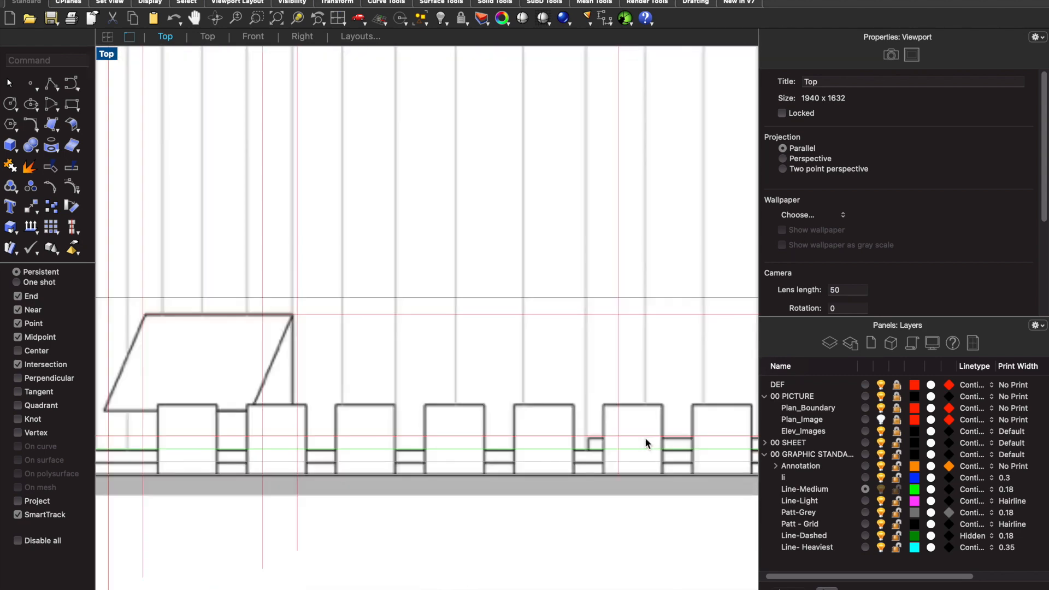
- Draw a short vertical line for the top step's end riser, from the second step up to the top step's height line
{"action": "scroll", "coordinate": [646, 442], "scroll_direction": "up", "scroll_amount": 3}
{"action": "type", "text": "ne"}
{"action": "key", "text": "Return"}
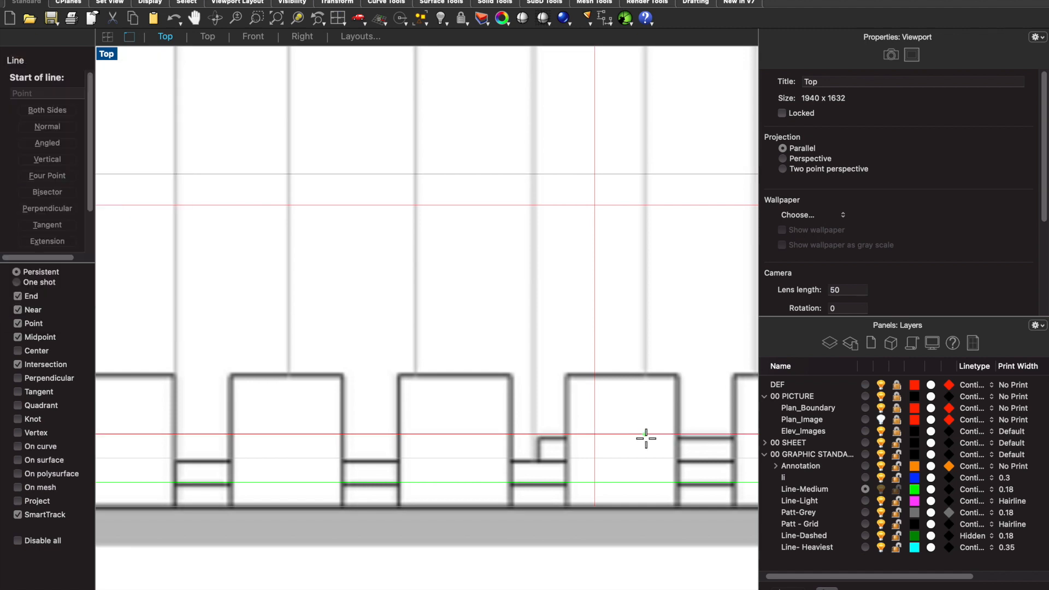
{"action": "left_click", "coordinate": [594, 457]}
{"action": "left_click", "coordinate": [594, 435]}
{"action": "scroll", "coordinate": [591, 433], "scroll_direction": "down", "scroll_amount": 6}
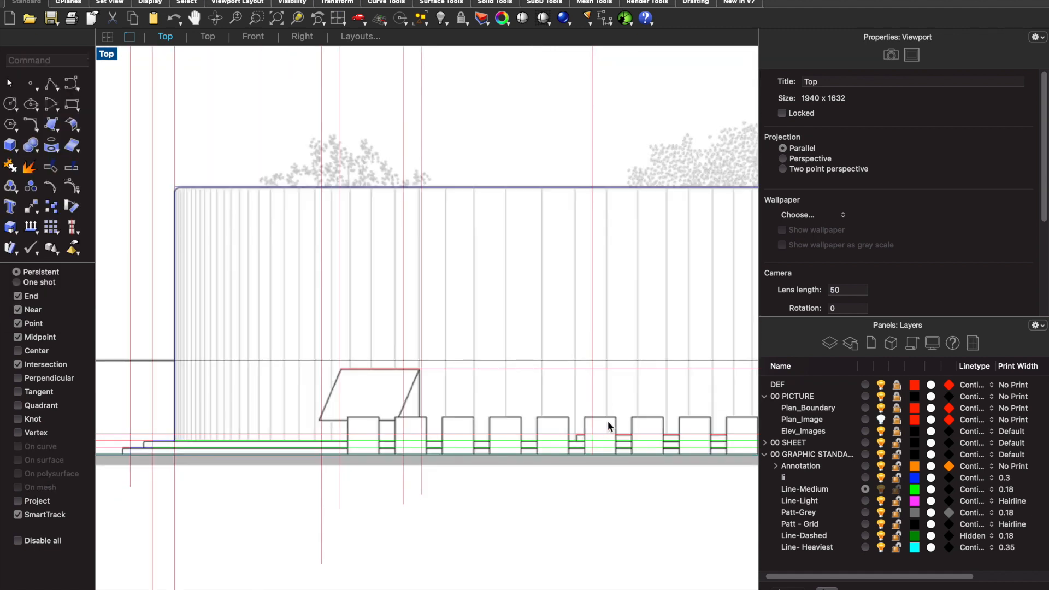
- Draw a line along the top step from its end riser to the outer edge of the entrance block
{"action": "key", "text": "Return"}
{"action": "scroll", "coordinate": [608, 431], "scroll_direction": "up", "scroll_amount": 5}
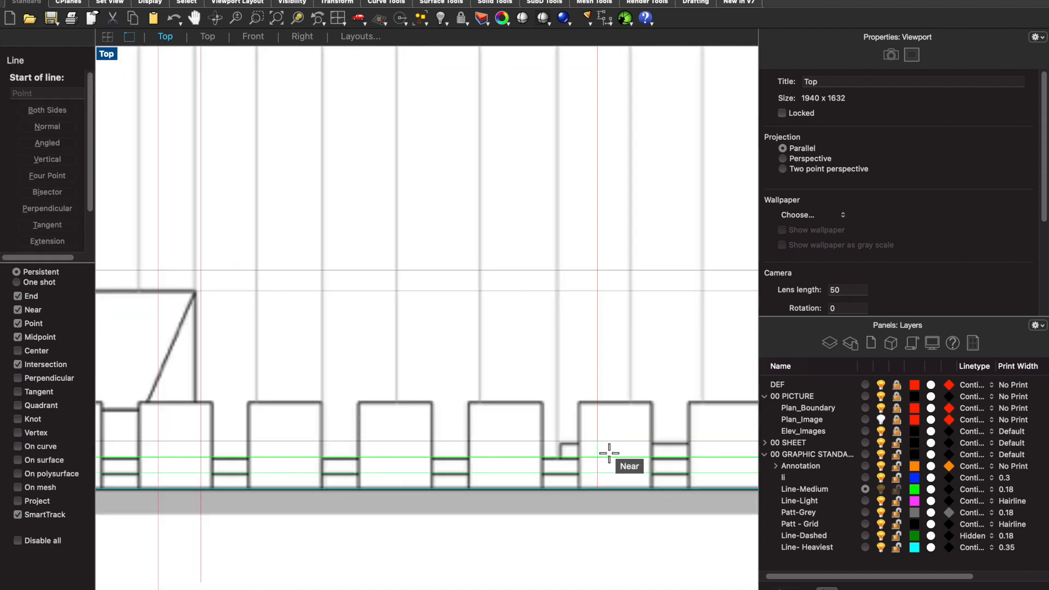
{"action": "left_click", "coordinate": [598, 457]}
{"action": "scroll", "coordinate": [577, 435], "scroll_direction": "down", "scroll_amount": 5}
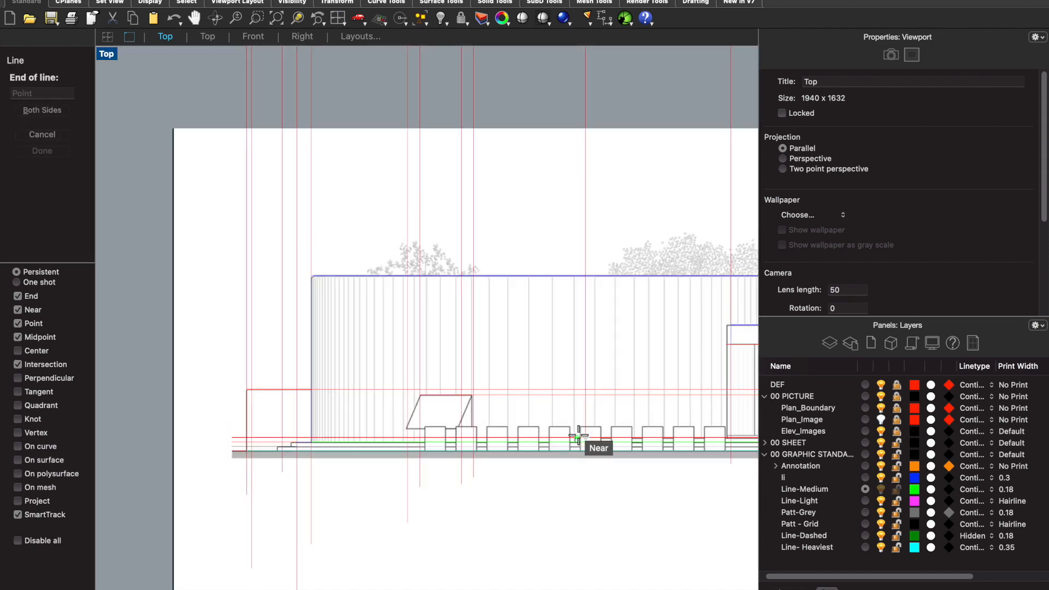
{"action": "scroll", "coordinate": [578, 436], "scroll_direction": "down", "scroll_amount": 3}
{"action": "scroll", "coordinate": [693, 428], "scroll_direction": "down", "scroll_amount": 3}
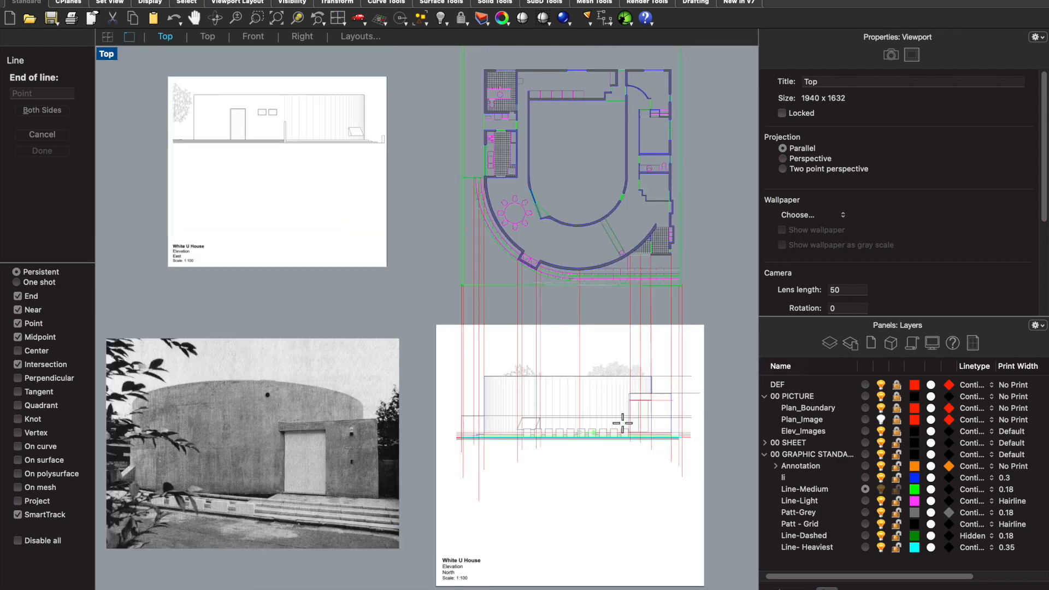
{"action": "scroll", "coordinate": [703, 438], "scroll_direction": "up", "scroll_amount": 10}
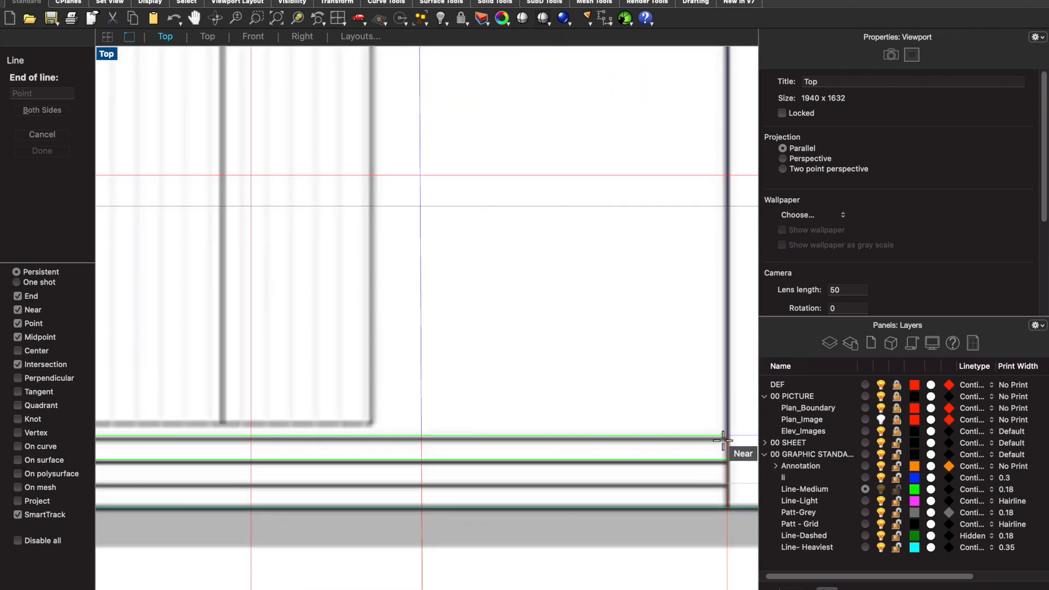
{"action": "left_click", "coordinate": [724, 437]}
{"action": "scroll", "coordinate": [648, 421], "scroll_direction": "down", "scroll_amount": 5}
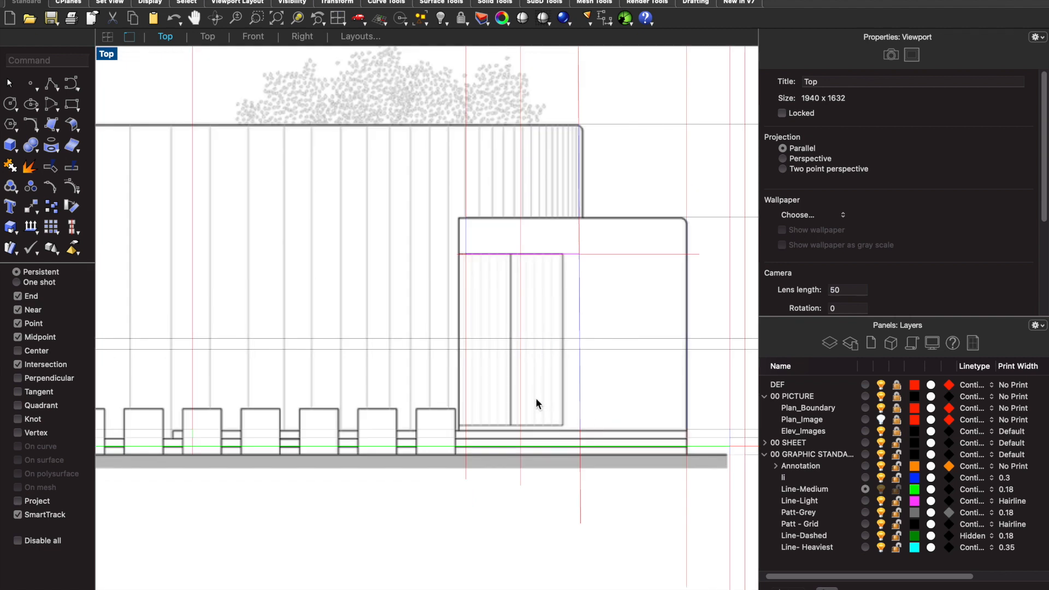
- Check the doorway's base in the reference photographs and draw the threshold line between the doorway's left construction line and right jamb
{"action": "type", "text": "line"}
{"action": "key", "text": "Return"}
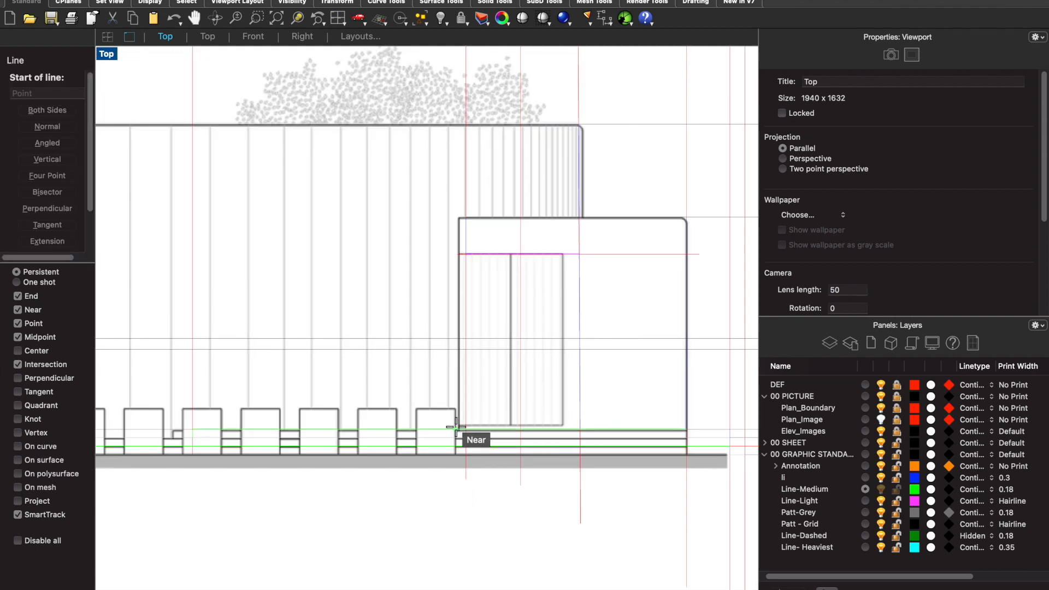
{"action": "scroll", "coordinate": [613, 424], "scroll_direction": "down", "scroll_amount": 5}
{"action": "scroll", "coordinate": [606, 417], "scroll_direction": "down", "scroll_amount": 6}
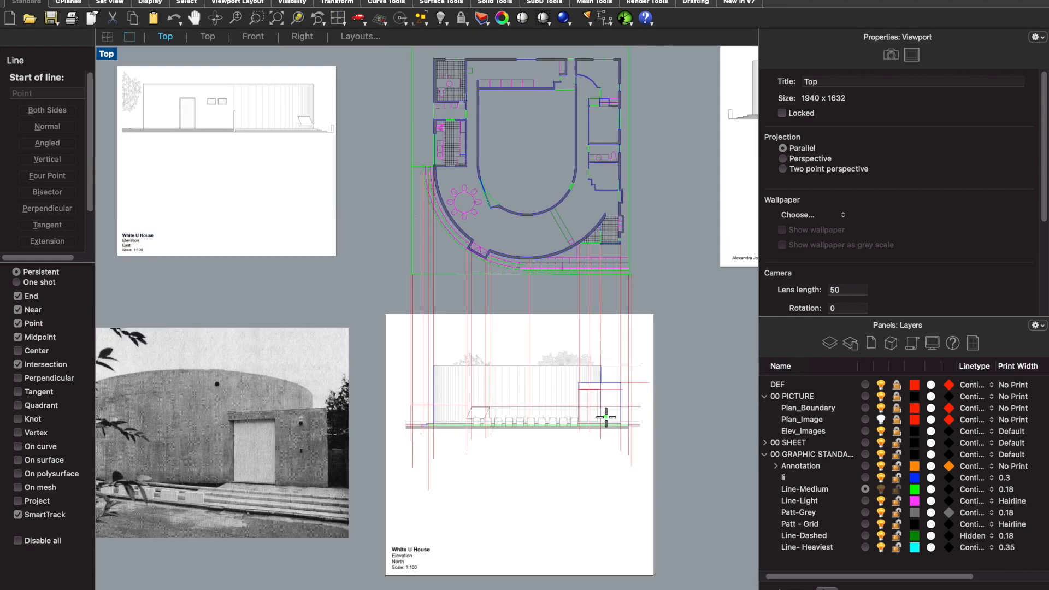
{"action": "scroll", "coordinate": [574, 415], "scroll_direction": "down", "scroll_amount": 2}
{"action": "scroll", "coordinate": [250, 500], "scroll_direction": "up", "scroll_amount": 13}
{"action": "scroll", "coordinate": [325, 473], "scroll_direction": "down", "scroll_amount": 8}
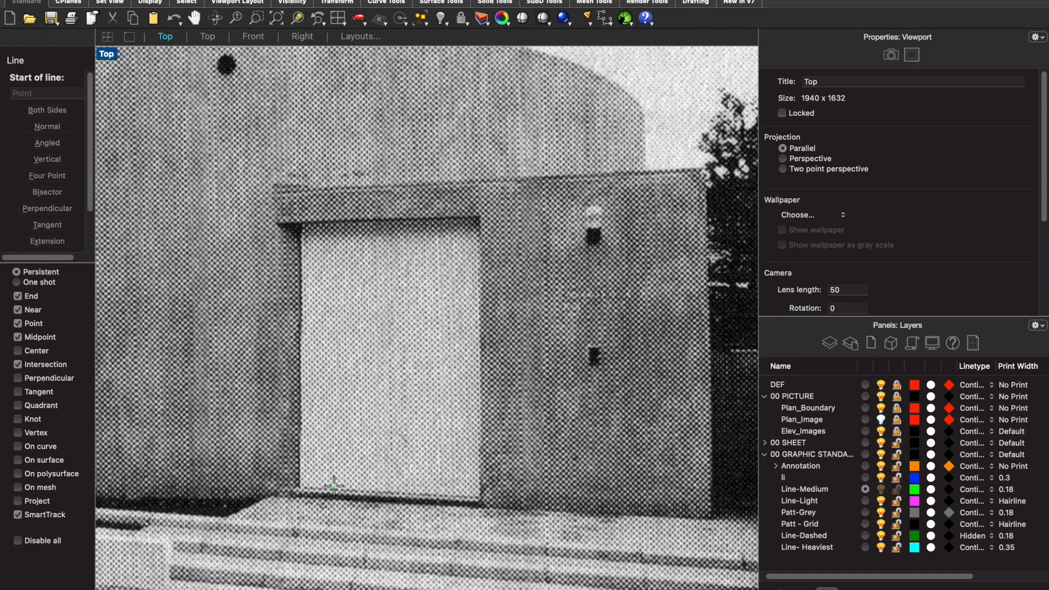
{"action": "scroll", "coordinate": [396, 502], "scroll_direction": "up", "scroll_amount": 4}
{"action": "scroll", "coordinate": [355, 470], "scroll_direction": "up", "scroll_amount": 4}
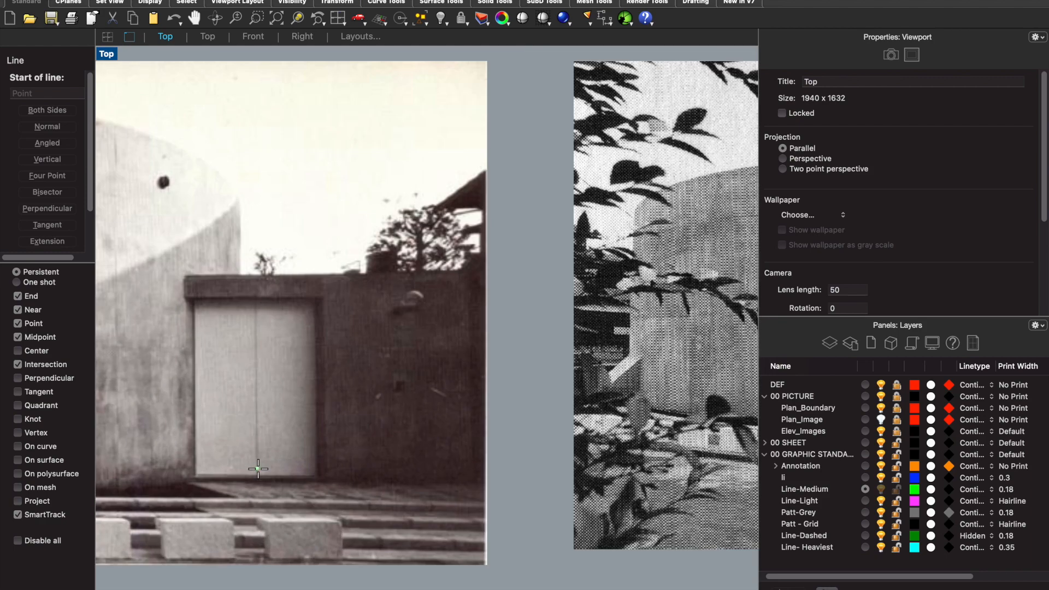
{"action": "scroll", "coordinate": [382, 481], "scroll_direction": "down", "scroll_amount": 8}
{"action": "scroll", "coordinate": [582, 426], "scroll_direction": "up", "scroll_amount": 6}
{"action": "scroll", "coordinate": [526, 444], "scroll_direction": "up", "scroll_amount": 10}
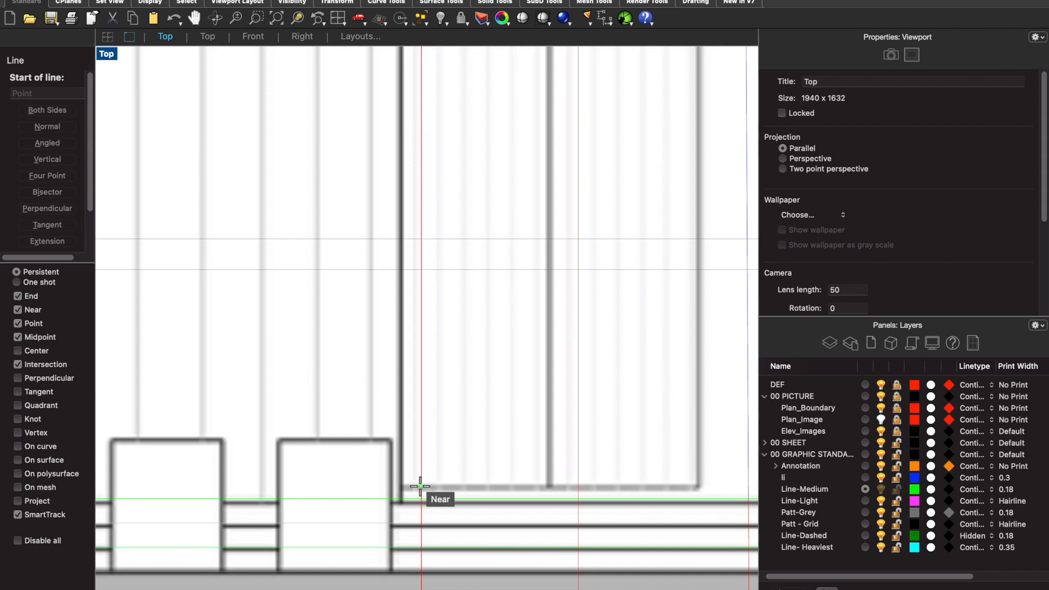
{"action": "left_click", "coordinate": [420, 486]}
{"action": "scroll", "coordinate": [418, 485], "scroll_direction": "down", "scroll_amount": 6}
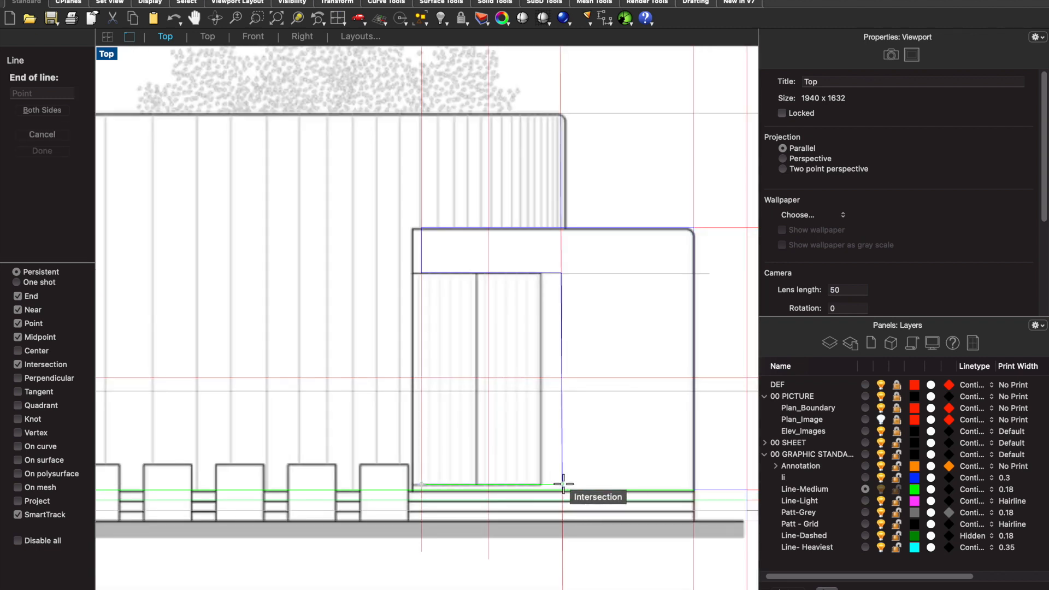
{"action": "left_click", "coordinate": [562, 484]}
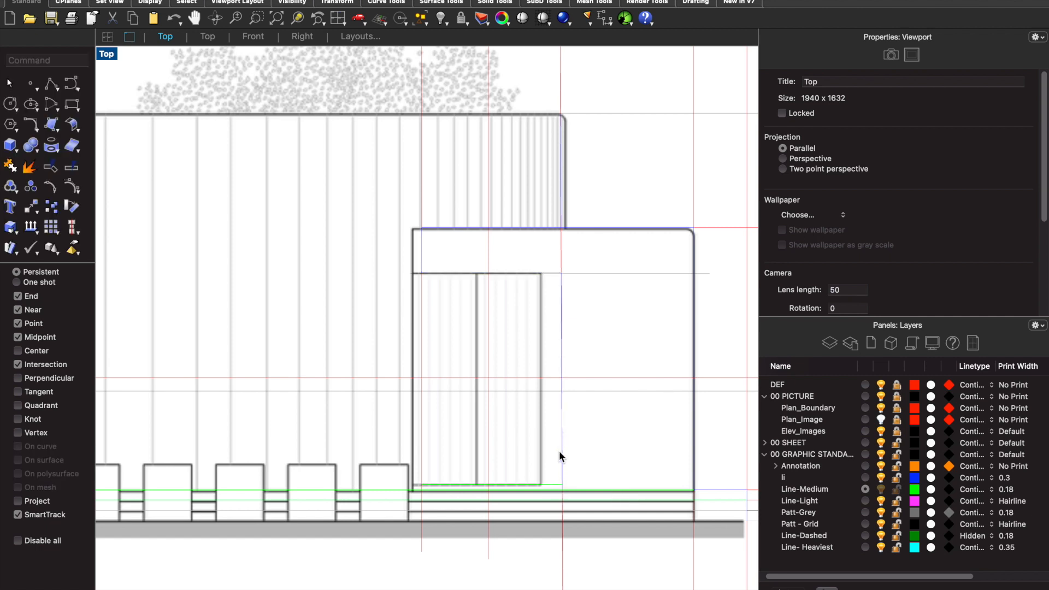
- Draw the doorway's left edge as a vertical line from the door head down to the threshold
{"action": "key", "text": "Return"}
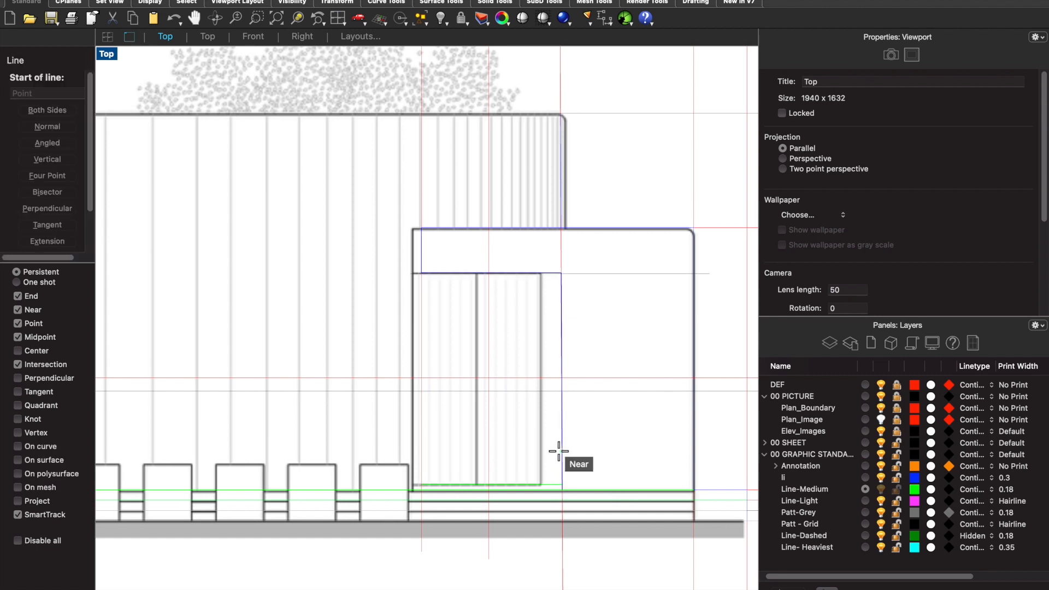
{"action": "left_click", "coordinate": [426, 271]}
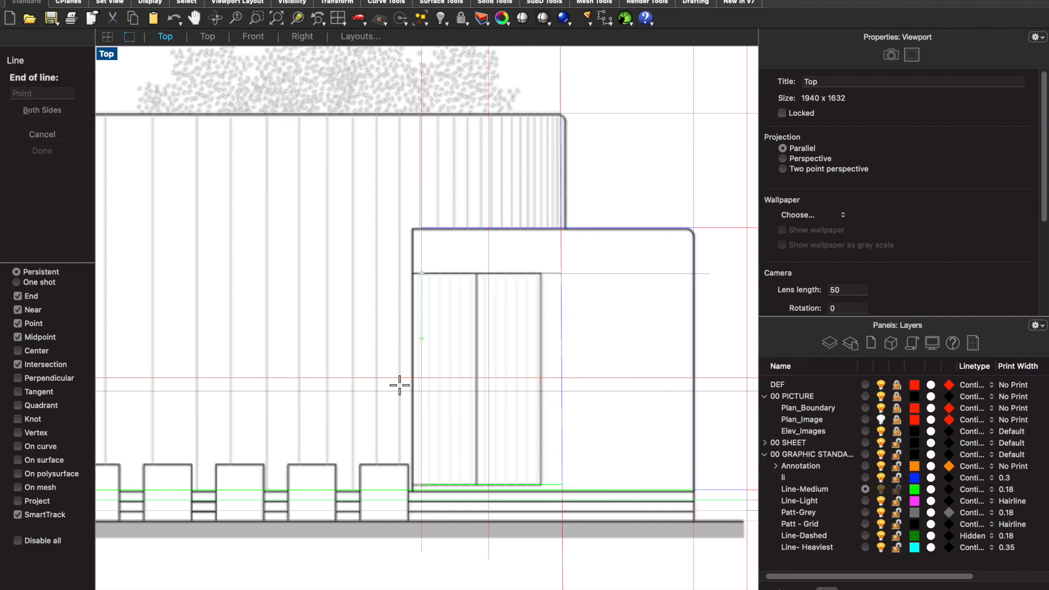
{"action": "left_click", "coordinate": [422, 485]}
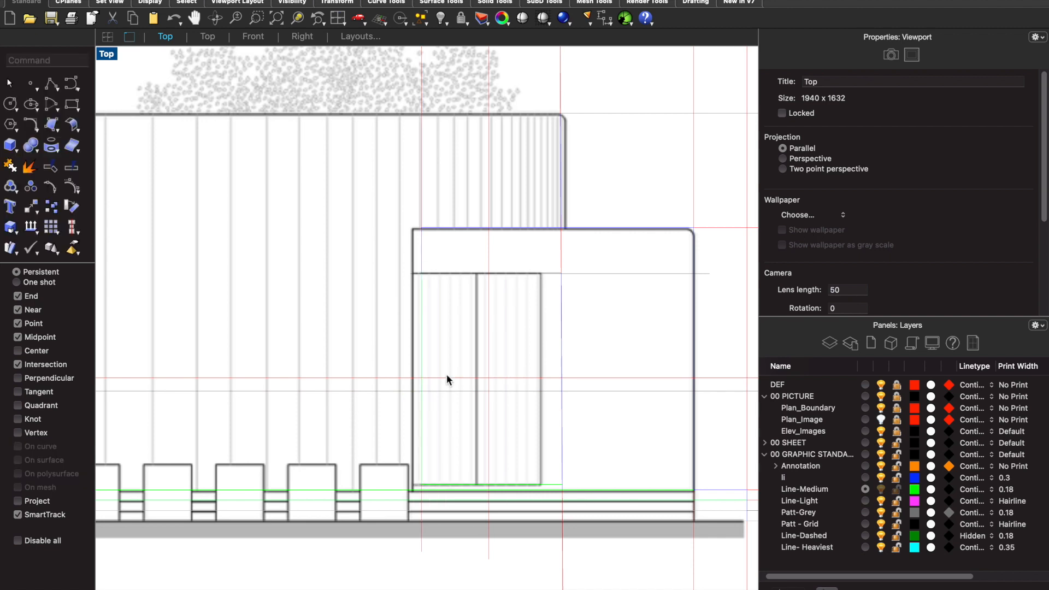
- Draw the vertical dividing line between the door leaves along the middle construction line, from door head to threshold
{"action": "key", "text": "Return"}
{"action": "scroll", "coordinate": [489, 281], "scroll_direction": "up", "scroll_amount": 3}
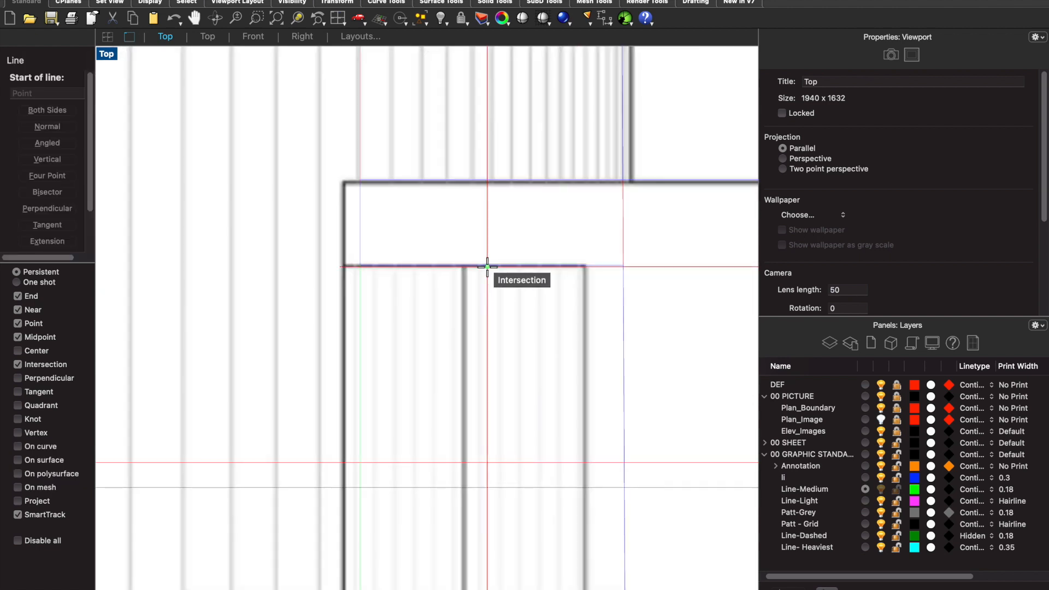
{"action": "left_click", "coordinate": [487, 268]}
{"action": "scroll", "coordinate": [468, 414], "scroll_direction": "down", "scroll_amount": 4}
{"action": "scroll", "coordinate": [489, 431], "scroll_direction": "up", "scroll_amount": 2}
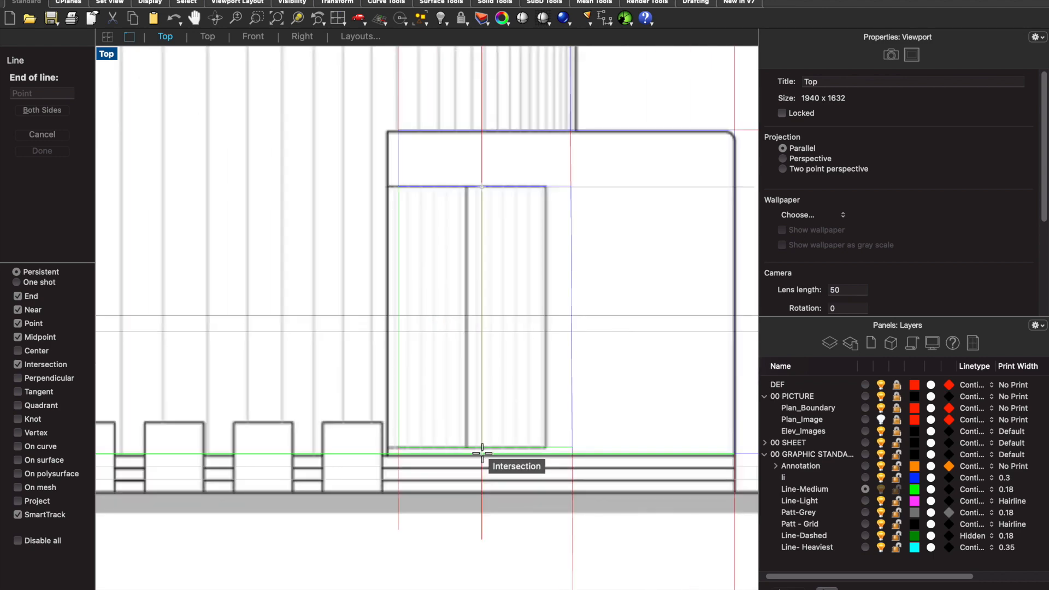
{"action": "scroll", "coordinate": [482, 453], "scroll_direction": "up", "scroll_amount": 5}
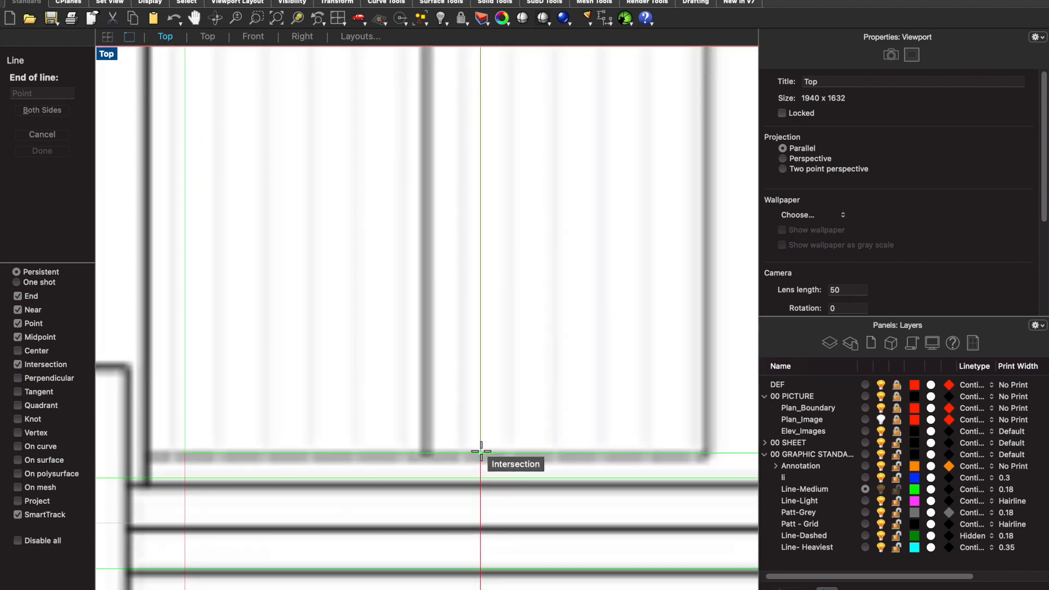
{"action": "left_click", "coordinate": [481, 452]}
{"action": "scroll", "coordinate": [481, 450], "scroll_direction": "down", "scroll_amount": 6}
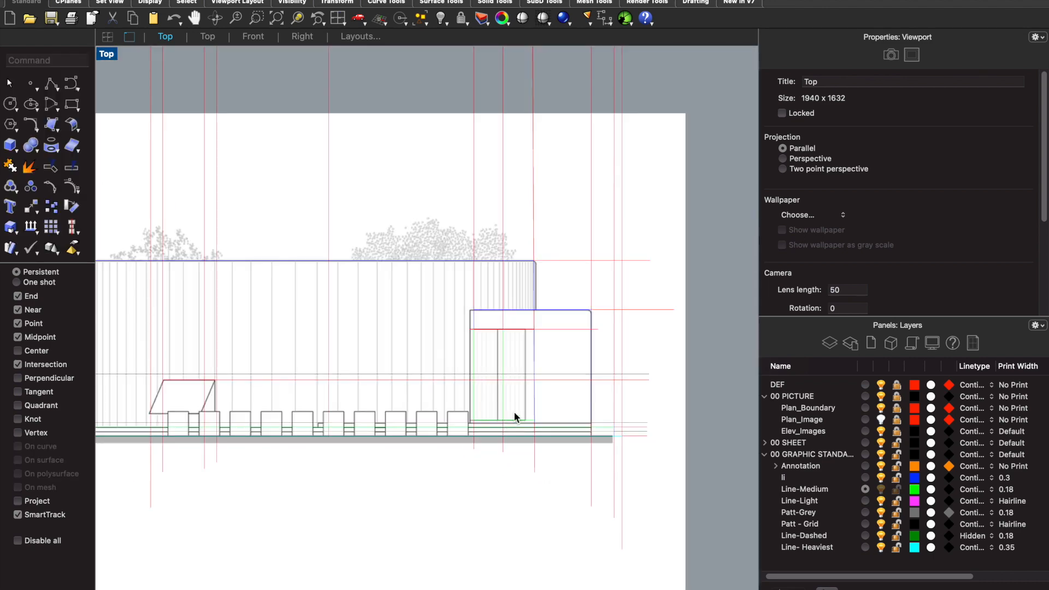
- Draw a line along the top edge of the slanted window in the curved wall, from its upper right to upper left corner
{"action": "scroll", "coordinate": [591, 372], "scroll_direction": "down", "scroll_amount": 2}
{"action": "scroll", "coordinate": [395, 358], "scroll_direction": "down", "scroll_amount": 5}
{"action": "scroll", "coordinate": [500, 389], "scroll_direction": "up", "scroll_amount": 7}
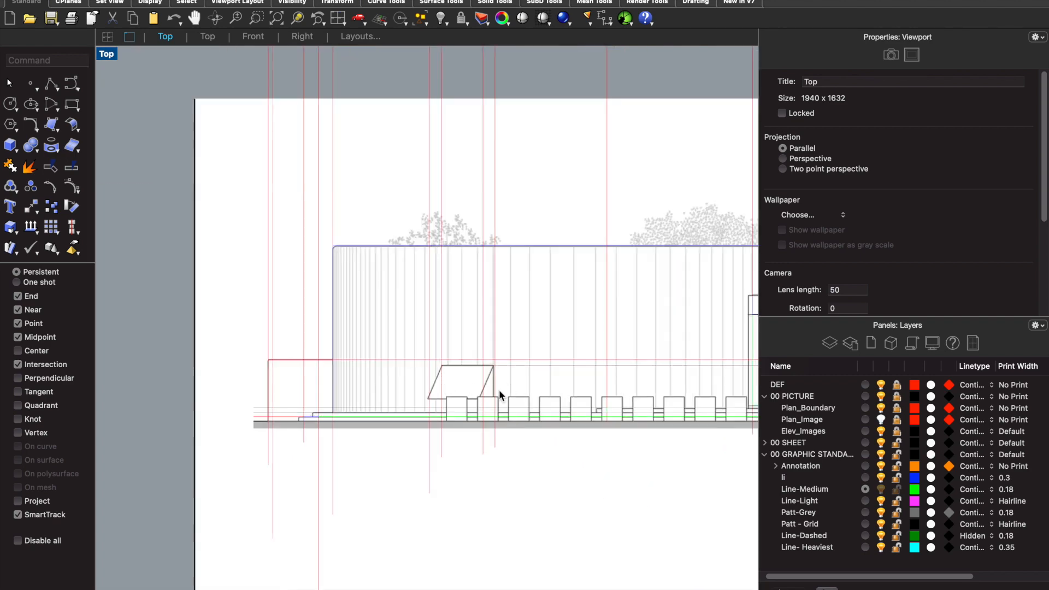
{"action": "scroll", "coordinate": [499, 389], "scroll_direction": "up", "scroll_amount": 4}
{"action": "type", "text": "line"}
{"action": "key", "text": "Return"}
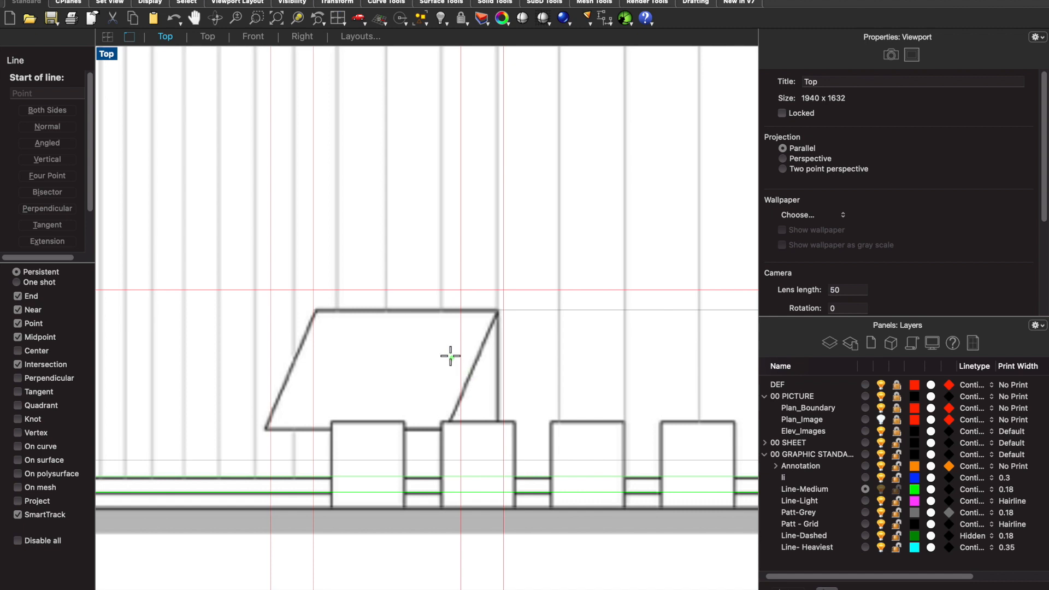
{"action": "left_click", "coordinate": [498, 311]}
{"action": "left_click", "coordinate": [315, 310]}
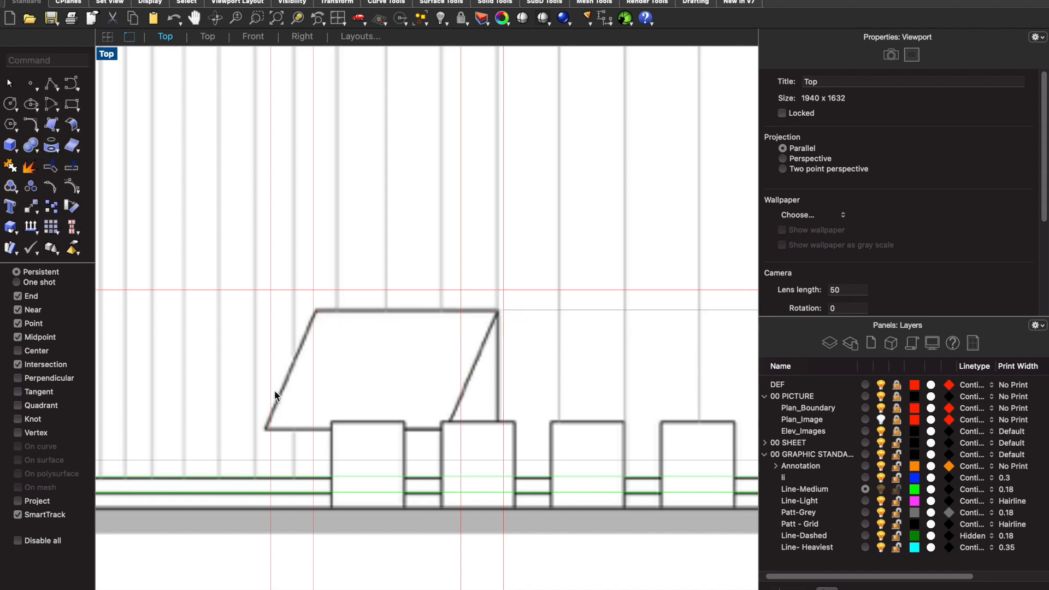
- Draw a polyline down the slanted window's left edge, from its upper left to its lower left corner
{"action": "type", "text": "polyline"}
{"action": "key", "text": "Return"}
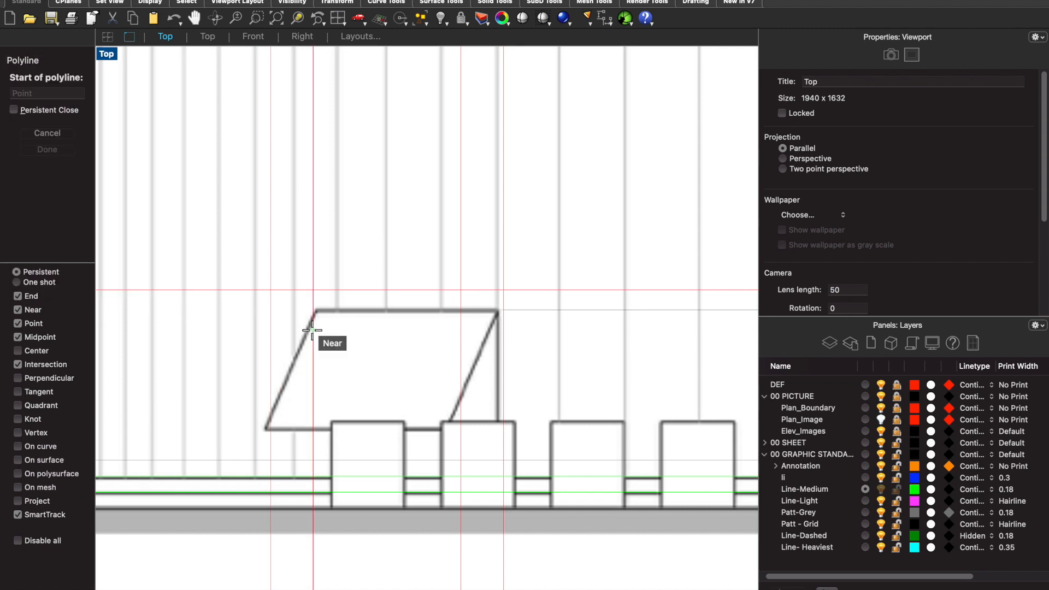
{"action": "left_click", "coordinate": [316, 311]}
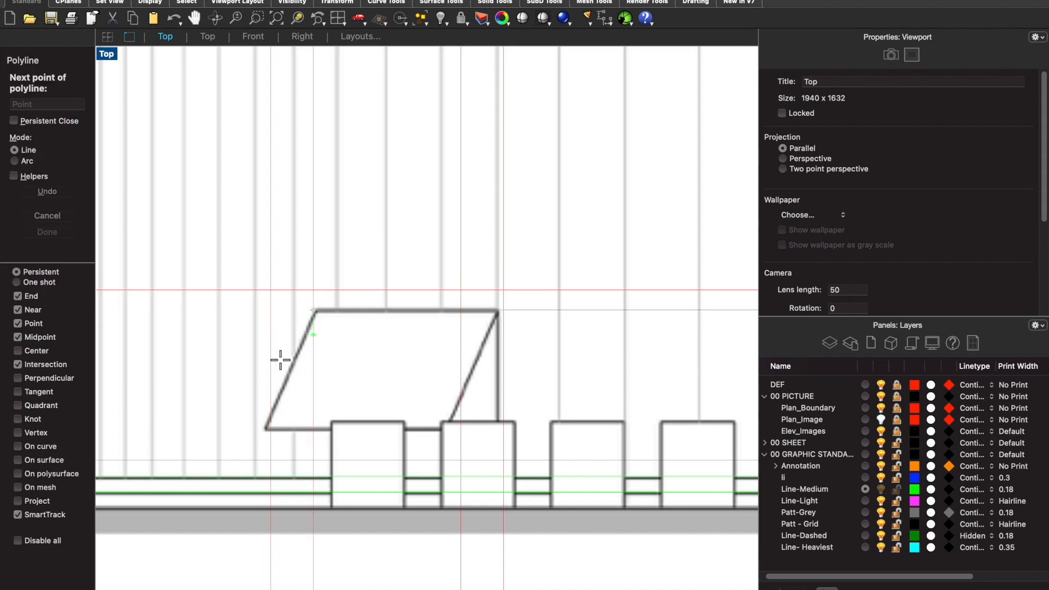
{"action": "left_click", "coordinate": [270, 430]}
{"action": "key", "text": "Return"}
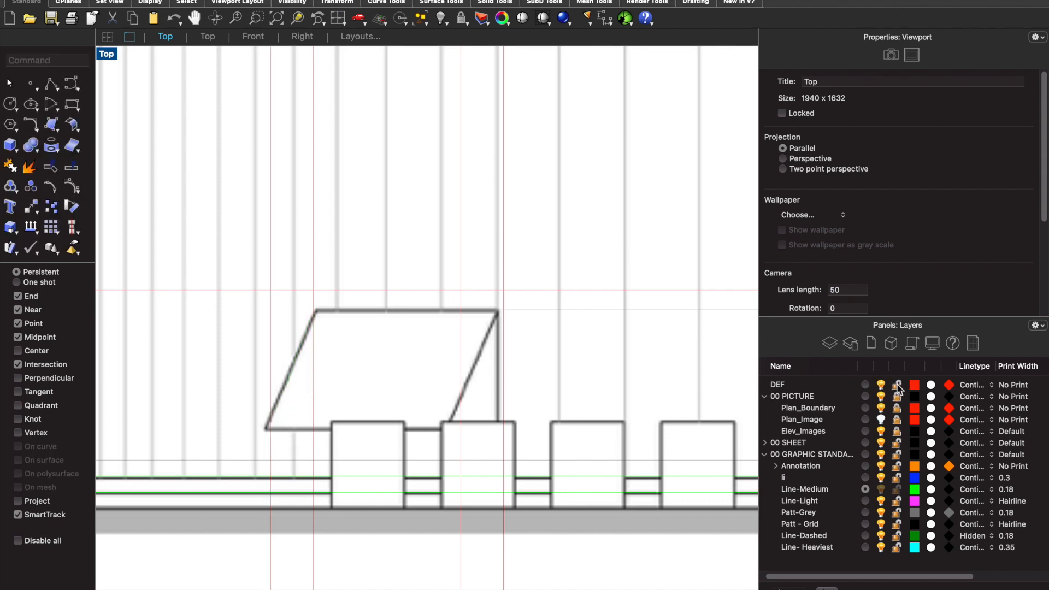
- Make the unlocked DEF layer current and draw a horizontal construction line, about 120 units long, from the slanted window's lower left corner
{"action": "type", "text": "line"}
{"action": "key", "text": "Return"}
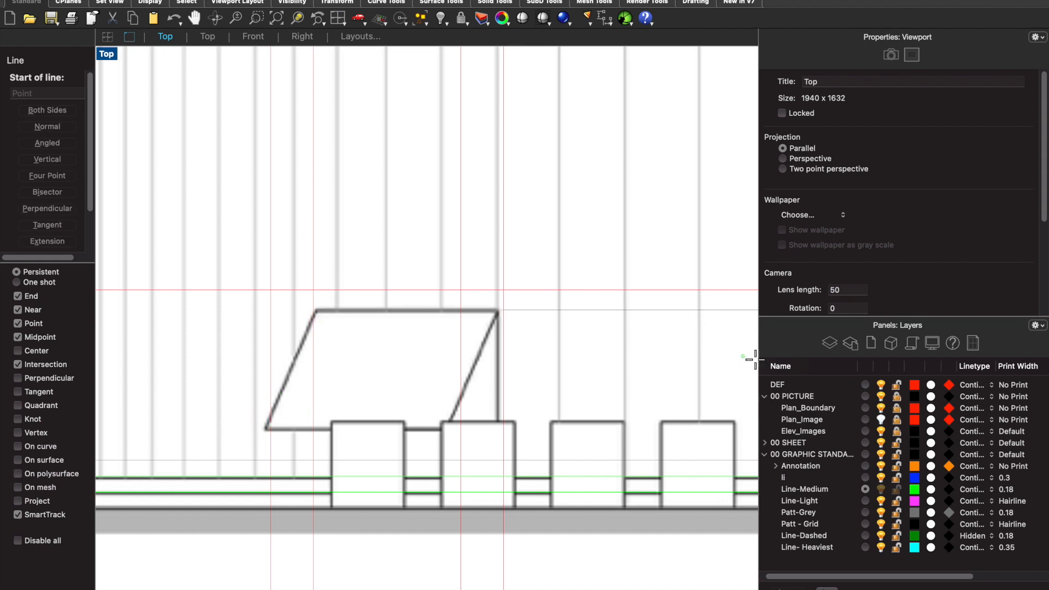
{"action": "left_click", "coordinate": [865, 385]}
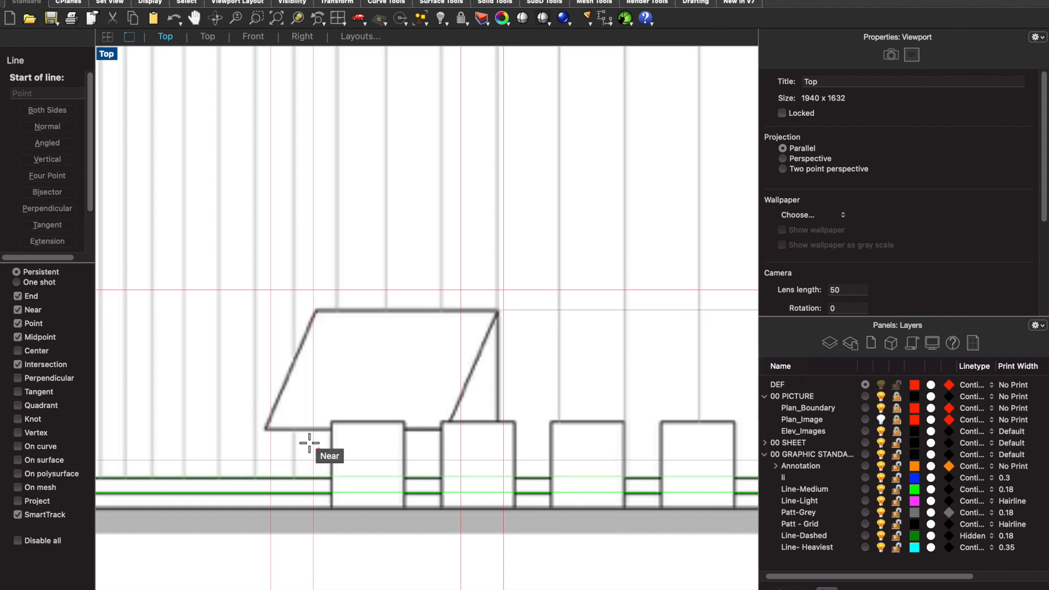
{"action": "left_click", "coordinate": [270, 430]}
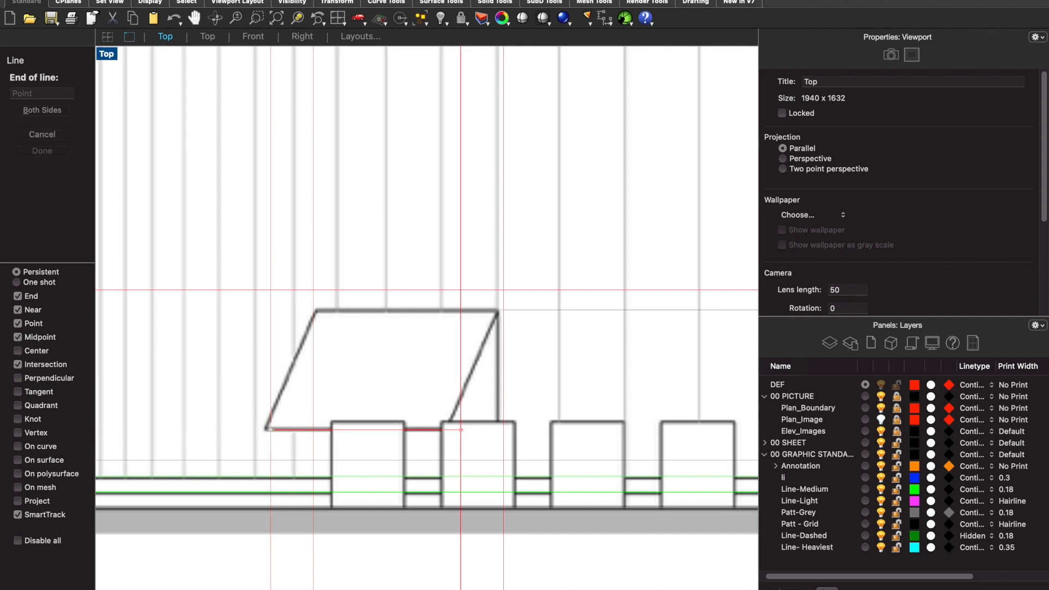
{"action": "left_click", "coordinate": [662, 429]}
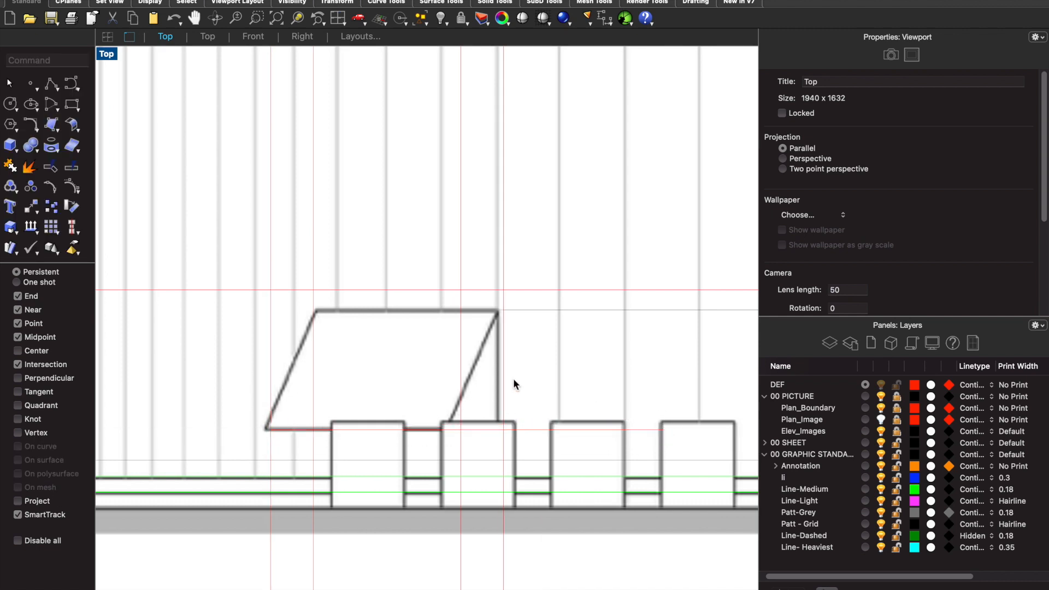
- On the Line-Medium layer, draw a polyline along the slanted window's left, bottom, slanted right and vertical right edges
{"action": "left_click", "coordinate": [866, 489]}
{"action": "type", "text": "pol"}
{"action": "key", "text": "Return"}
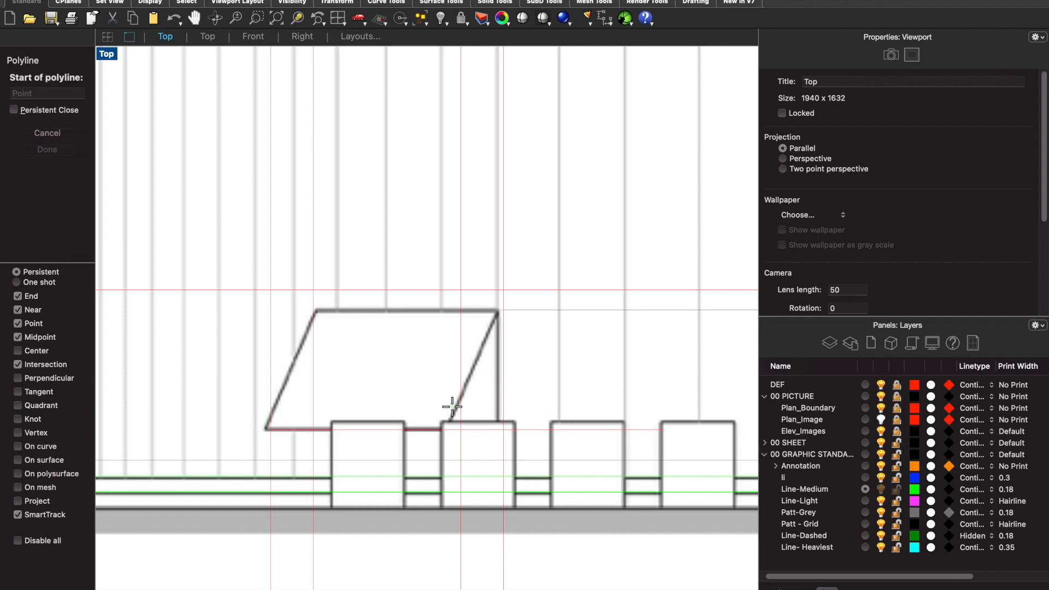
{"action": "left_click", "coordinate": [315, 310]}
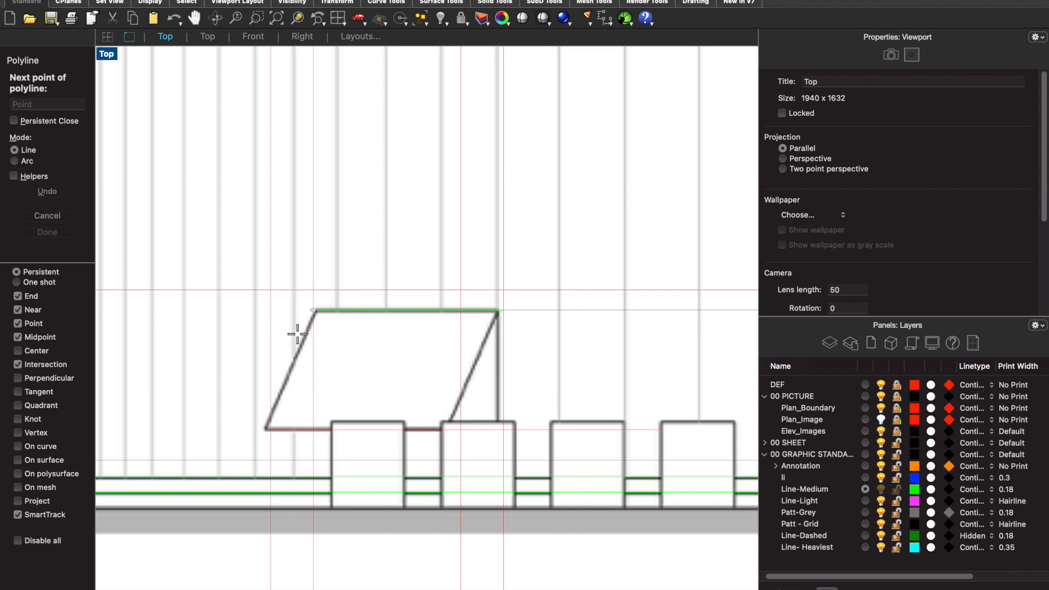
{"action": "left_click", "coordinate": [269, 430]}
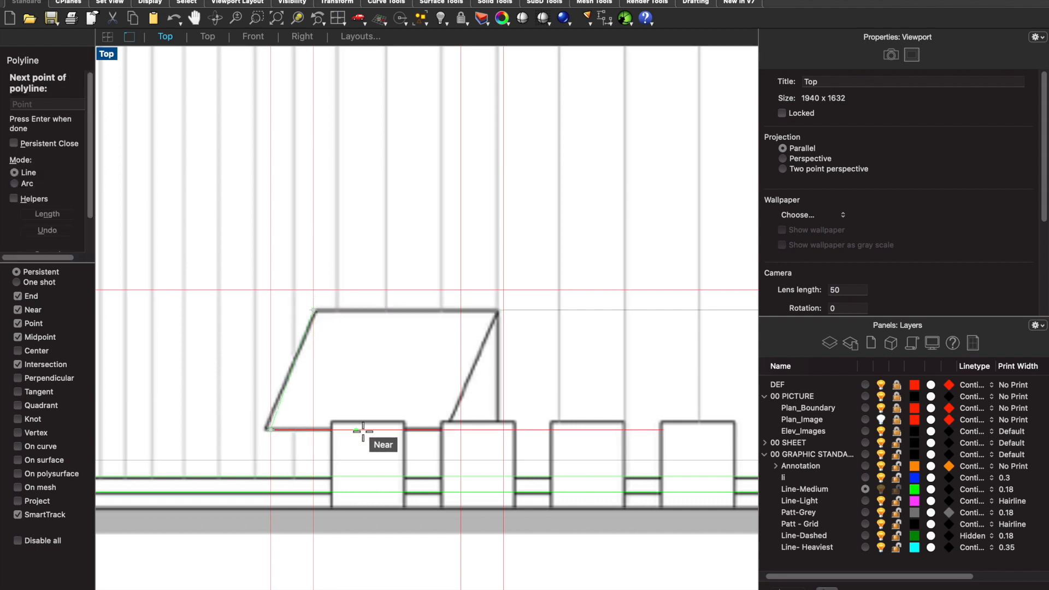
{"action": "left_click", "coordinate": [461, 430]}
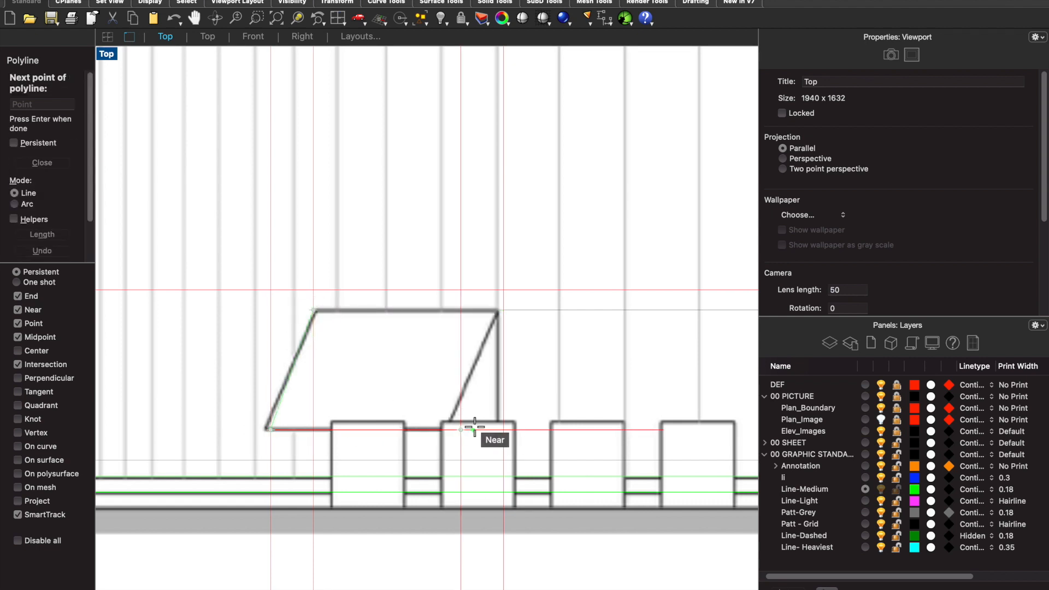
{"action": "left_click", "coordinate": [504, 310]}
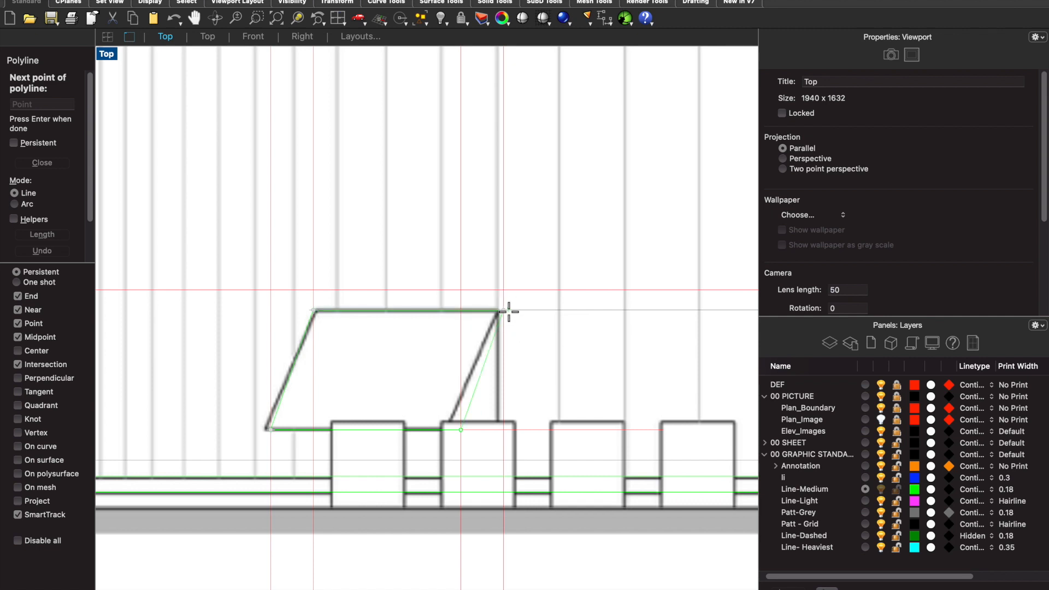
{"action": "left_click", "coordinate": [504, 429]}
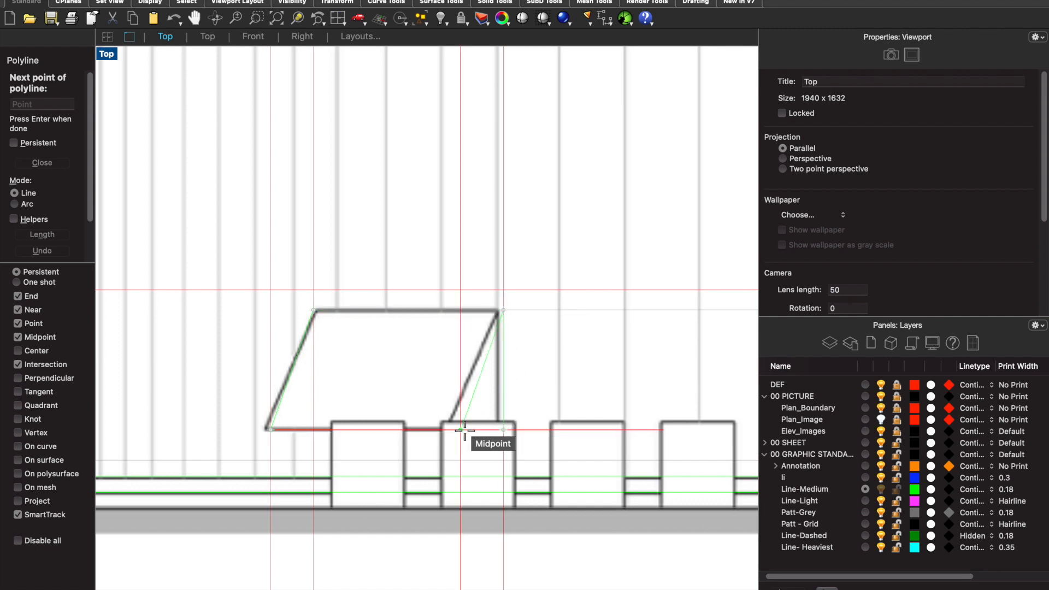
{"action": "key", "text": "Return"}
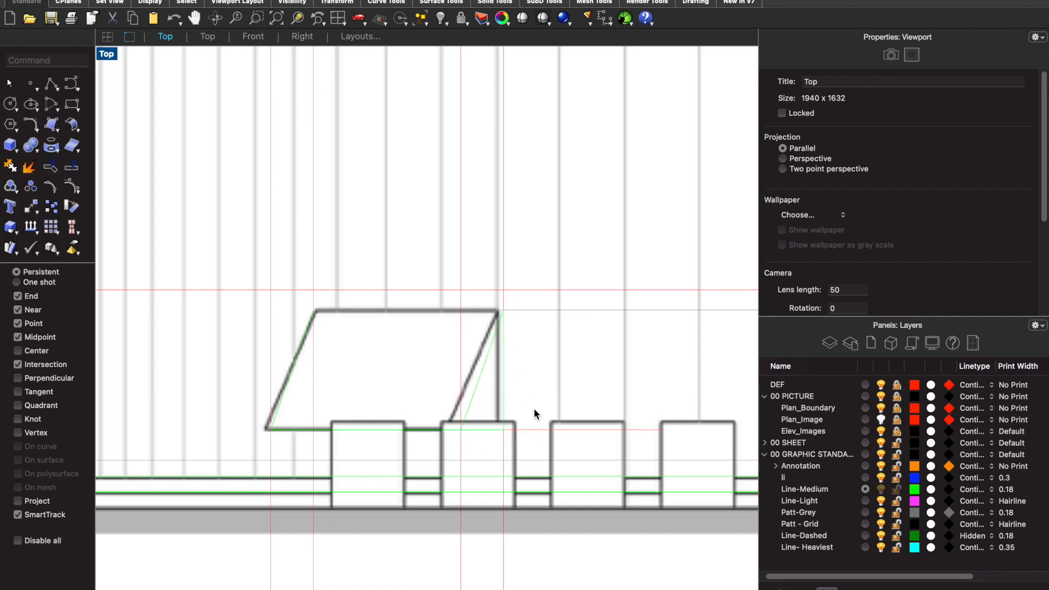
- Draw the outer vertical edge of the low wall beside the curved wall, from its upper left corner down to the ground line
{"action": "scroll", "coordinate": [533, 409], "scroll_direction": "down", "scroll_amount": 5}
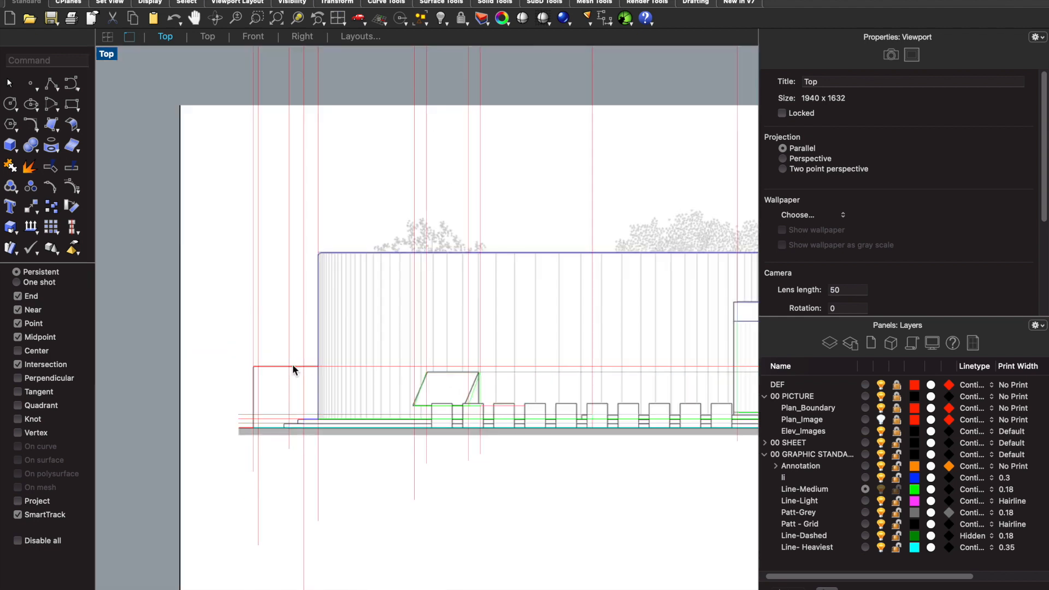
{"action": "scroll", "coordinate": [250, 365], "scroll_direction": "up", "scroll_amount": 6}
{"action": "type", "text": "Line"}
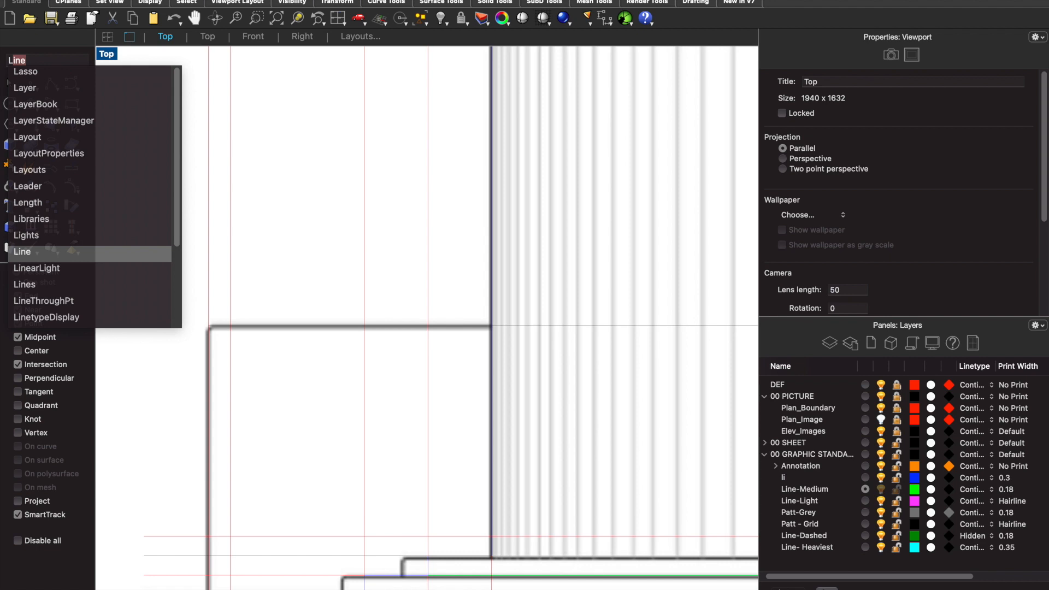
{"action": "key", "text": "Return"}
{"action": "scroll", "coordinate": [236, 330], "scroll_direction": "up", "scroll_amount": 2}
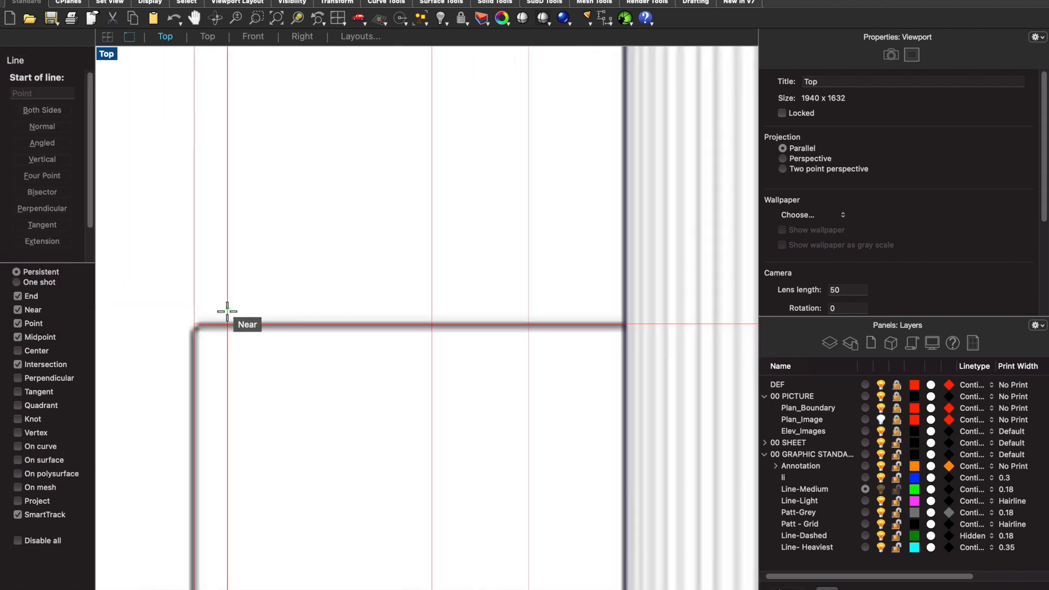
{"action": "left_click", "coordinate": [197, 323]}
{"action": "scroll", "coordinate": [197, 323], "scroll_direction": "down", "scroll_amount": 3}
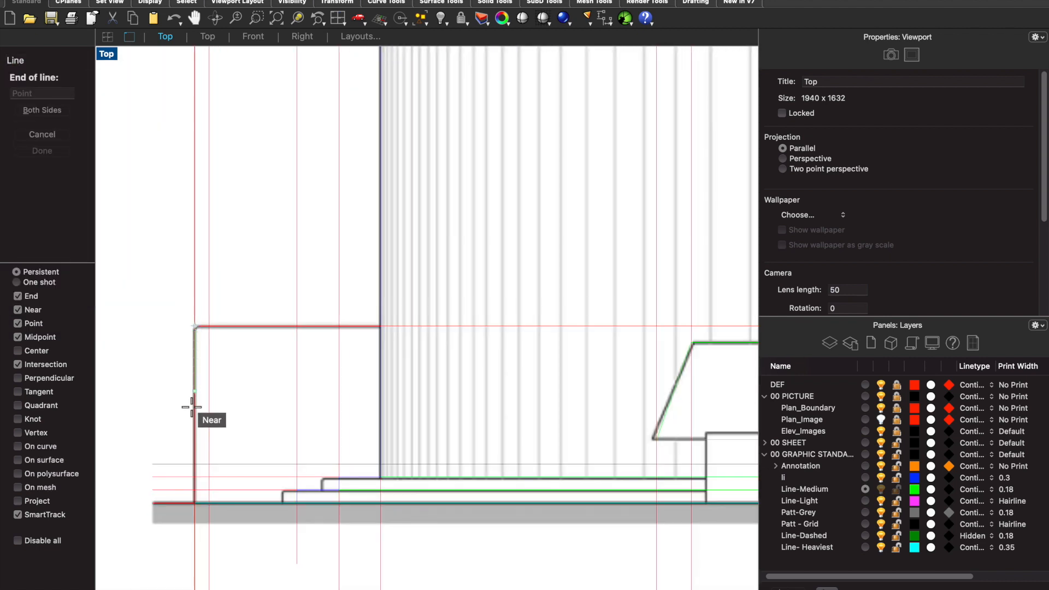
{"action": "scroll", "coordinate": [193, 501], "scroll_direction": "up", "scroll_amount": 2}
{"action": "left_click", "coordinate": [193, 501]}
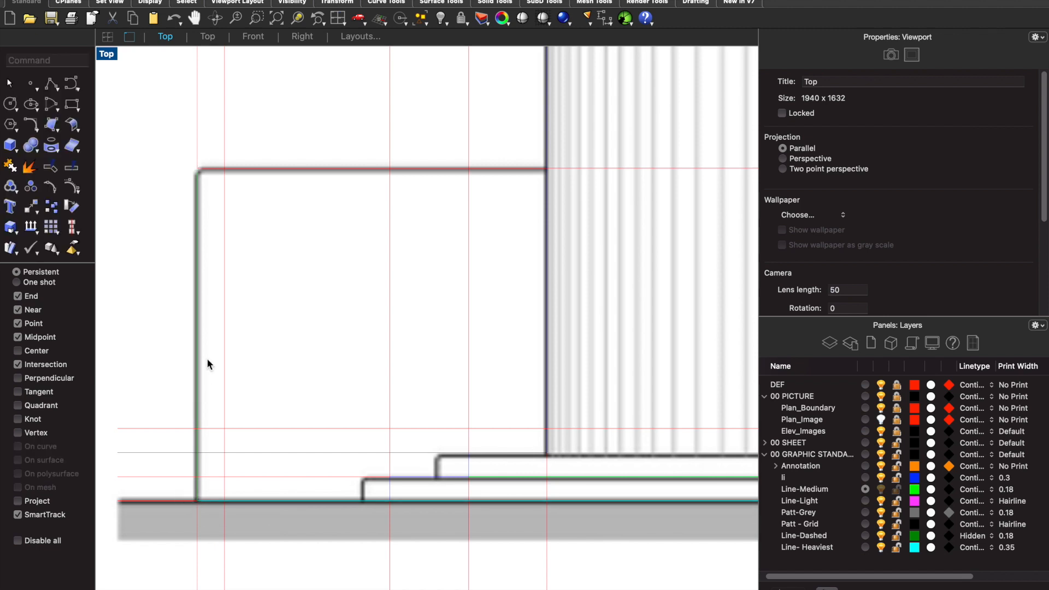
- Draw the low wall's top edge from its upper left corner to the edge of the curved wall
{"action": "key", "text": "Return"}
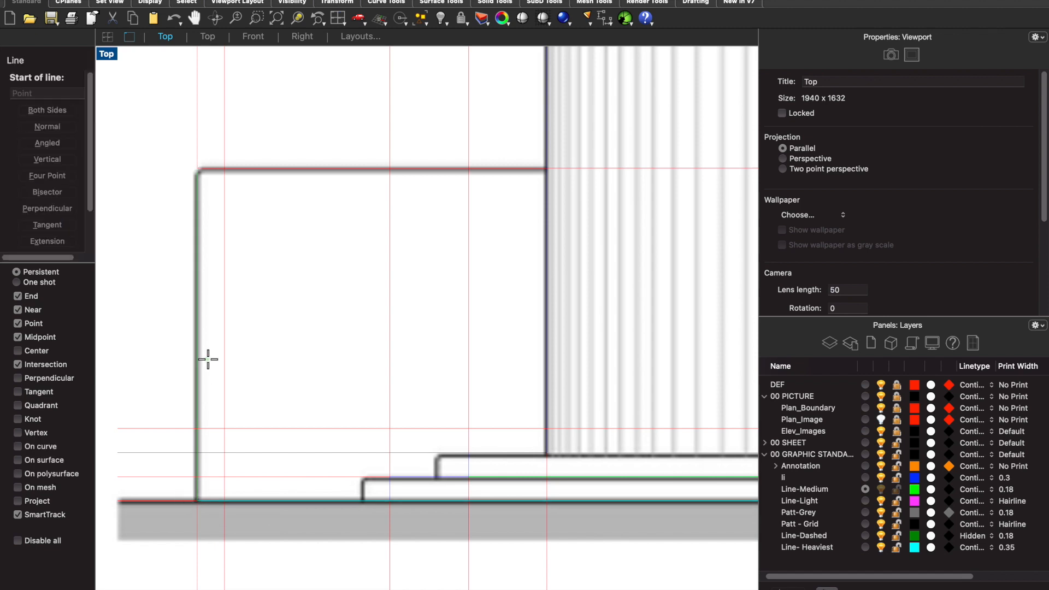
{"action": "left_click", "coordinate": [197, 169]}
{"action": "left_click", "coordinate": [546, 169]}
{"action": "scroll", "coordinate": [405, 189], "scroll_direction": "down", "scroll_amount": 5}
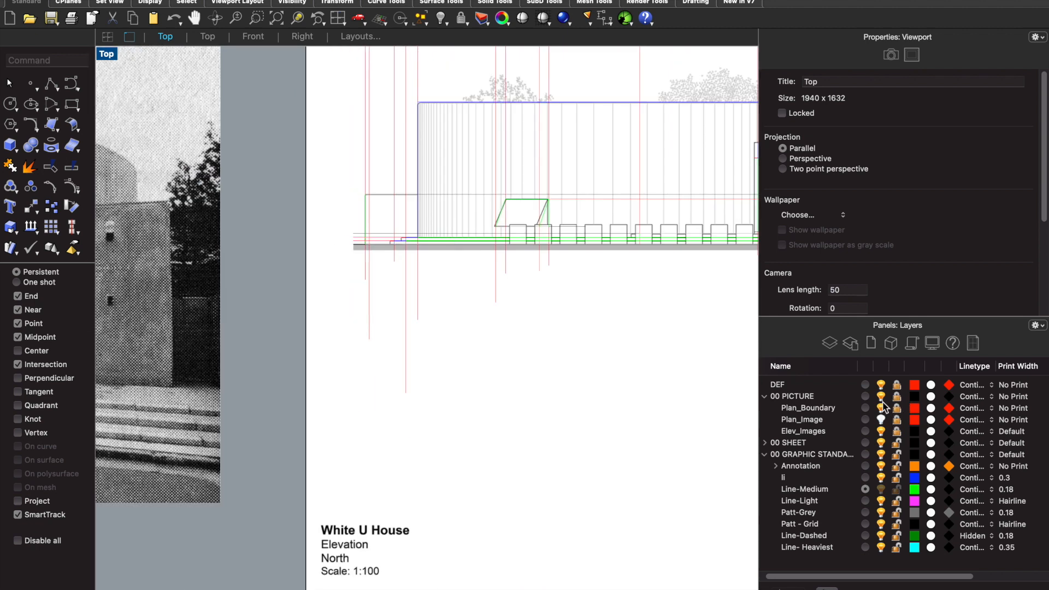
- Hide the 00 PICTURE and DEF layers and examine the drawn elevation linework on its own
{"action": "left_click", "coordinate": [881, 398]}
{"action": "scroll", "coordinate": [581, 391], "scroll_direction": "down", "scroll_amount": 2}
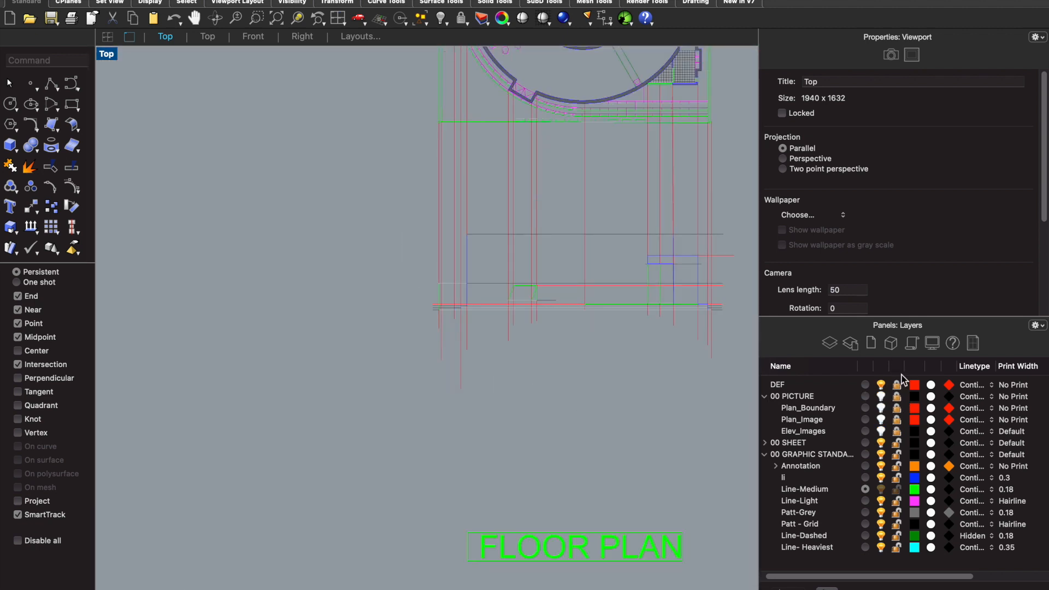
{"action": "left_click", "coordinate": [882, 384]}
{"action": "scroll", "coordinate": [397, 315], "scroll_direction": "down", "scroll_amount": 2}
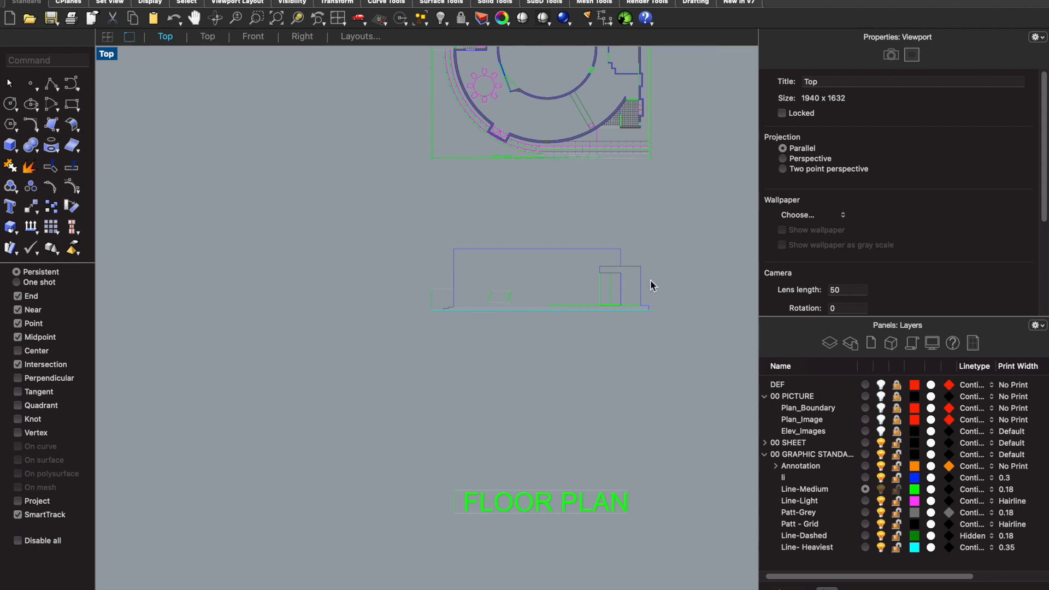
{"action": "scroll", "coordinate": [650, 281], "scroll_direction": "up", "scroll_amount": 5}
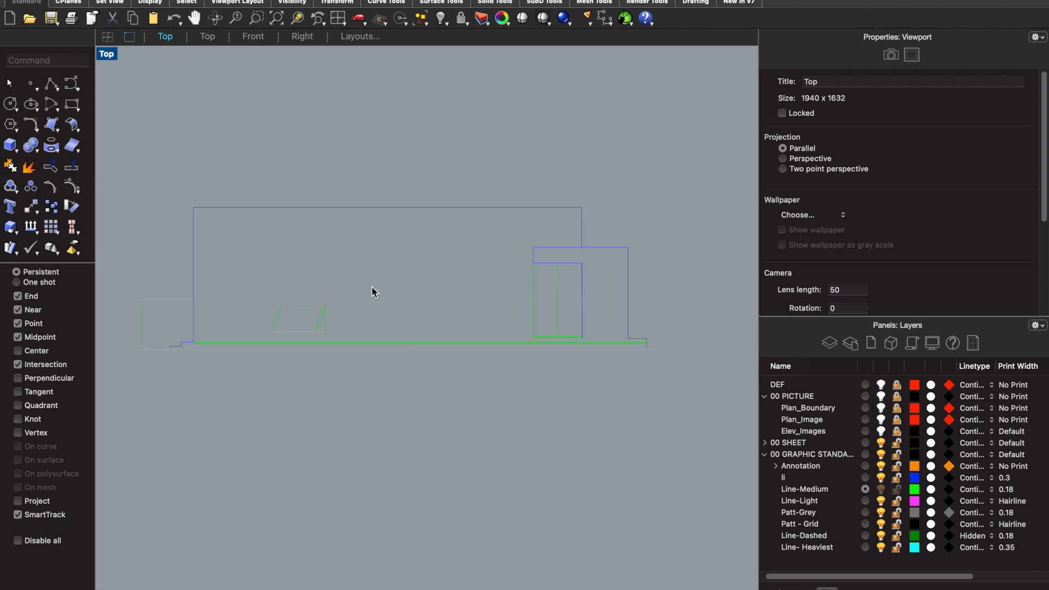
{"action": "scroll", "coordinate": [372, 287], "scroll_direction": "down", "scroll_amount": 2}
{"action": "scroll", "coordinate": [424, 322], "scroll_direction": "down", "scroll_amount": 3}
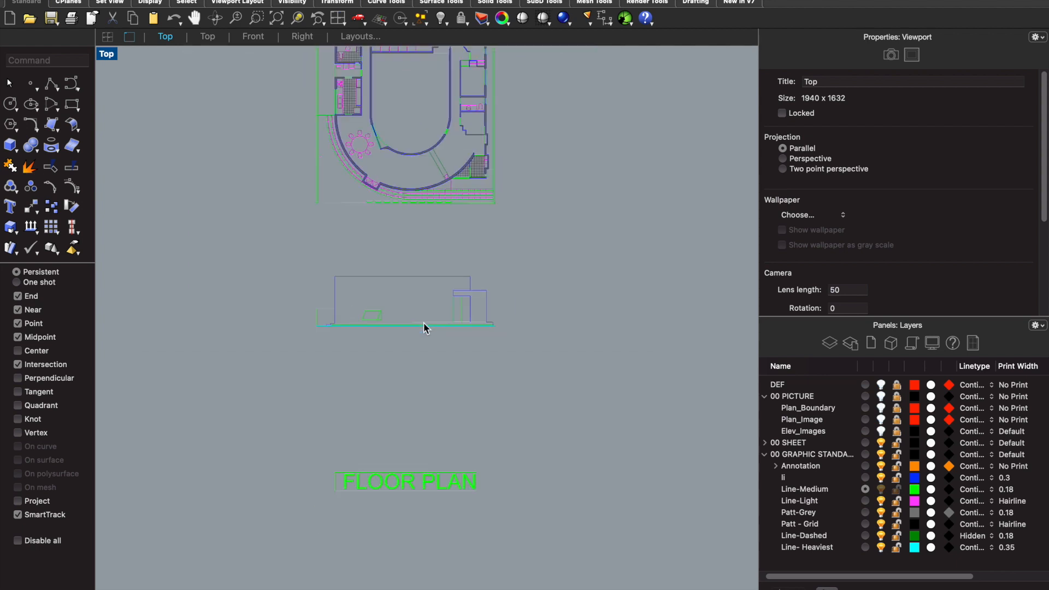
{"action": "scroll", "coordinate": [424, 323], "scroll_direction": "up", "scroll_amount": 3}
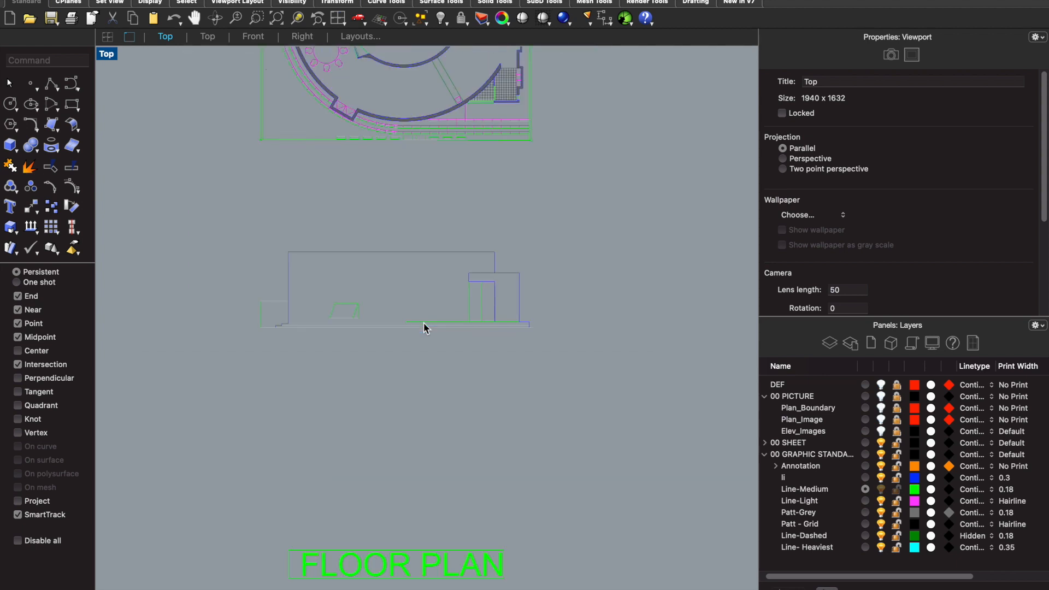
- Show the 00 PICTURE and DEF layers again
{"action": "left_click", "coordinate": [881, 396]}
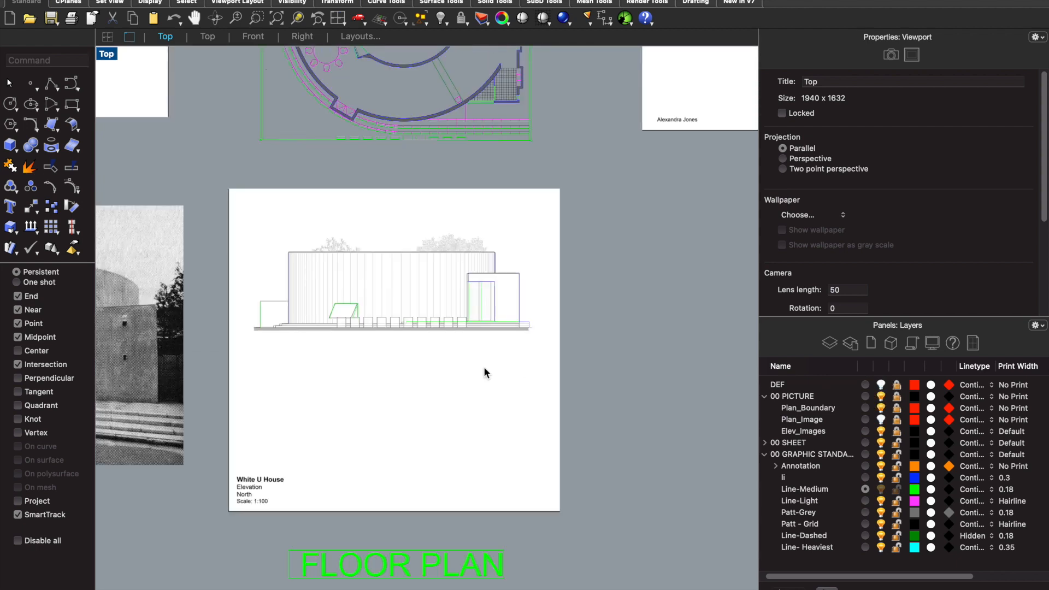
{"action": "scroll", "coordinate": [449, 329], "scroll_direction": "down", "scroll_amount": 2}
{"action": "scroll", "coordinate": [398, 162], "scroll_direction": "up", "scroll_amount": 4}
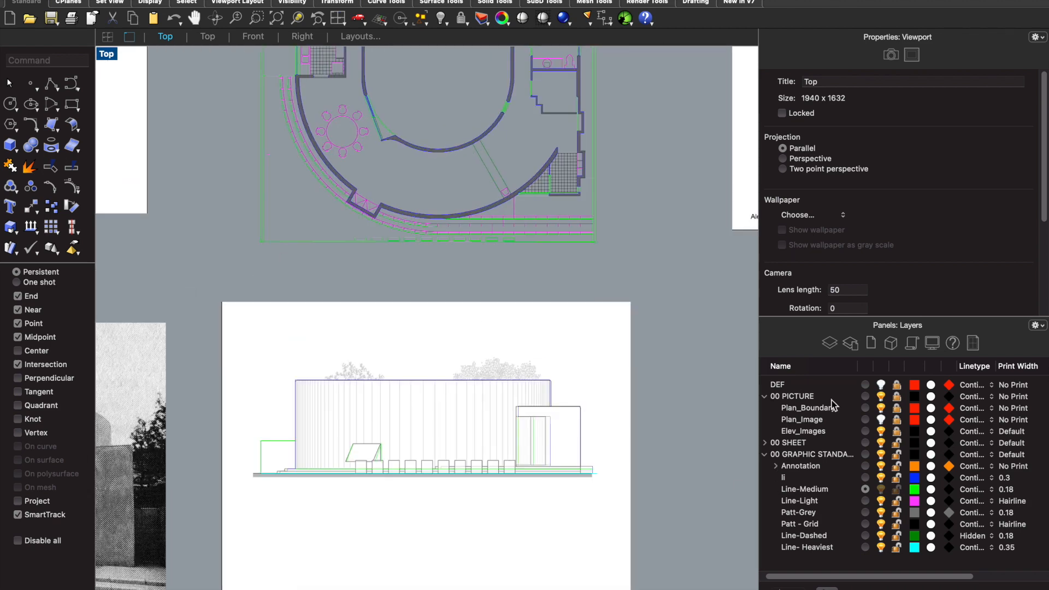
{"action": "left_click", "coordinate": [881, 385]}
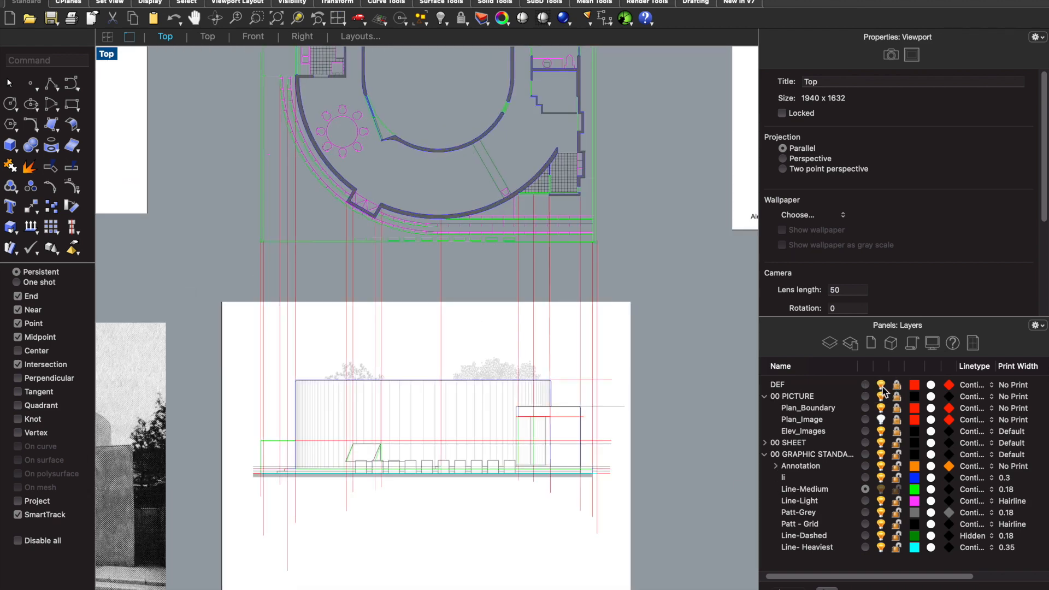
- Unlock the DEF layer and delete all vertical construction lines between the plan and the elevation
{"action": "left_click", "coordinate": [897, 386]}
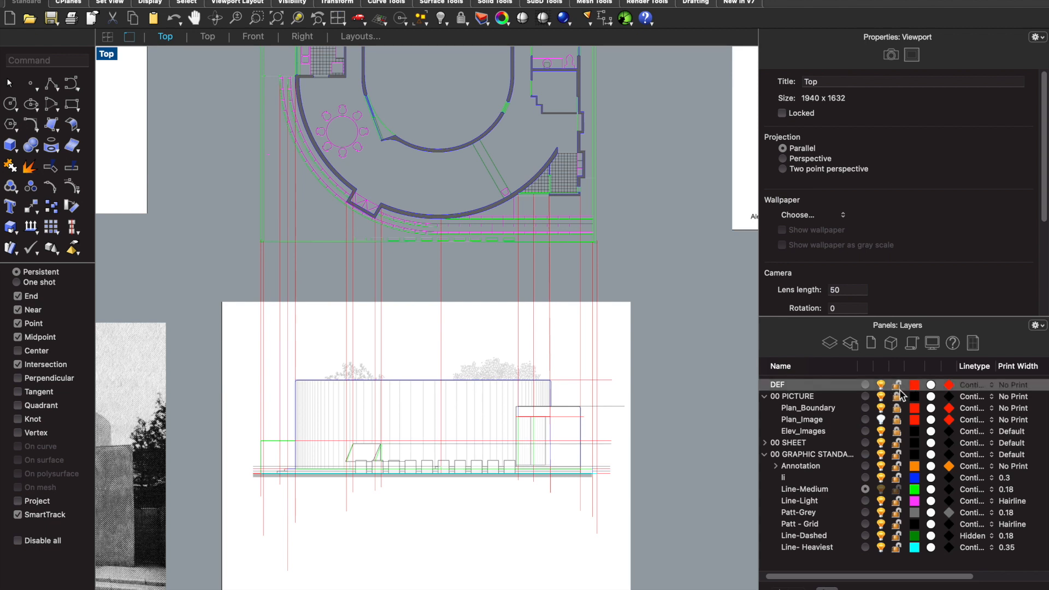
{"action": "left_click_drag", "start_coordinate": [616, 284], "coordinate": [215, 261]}
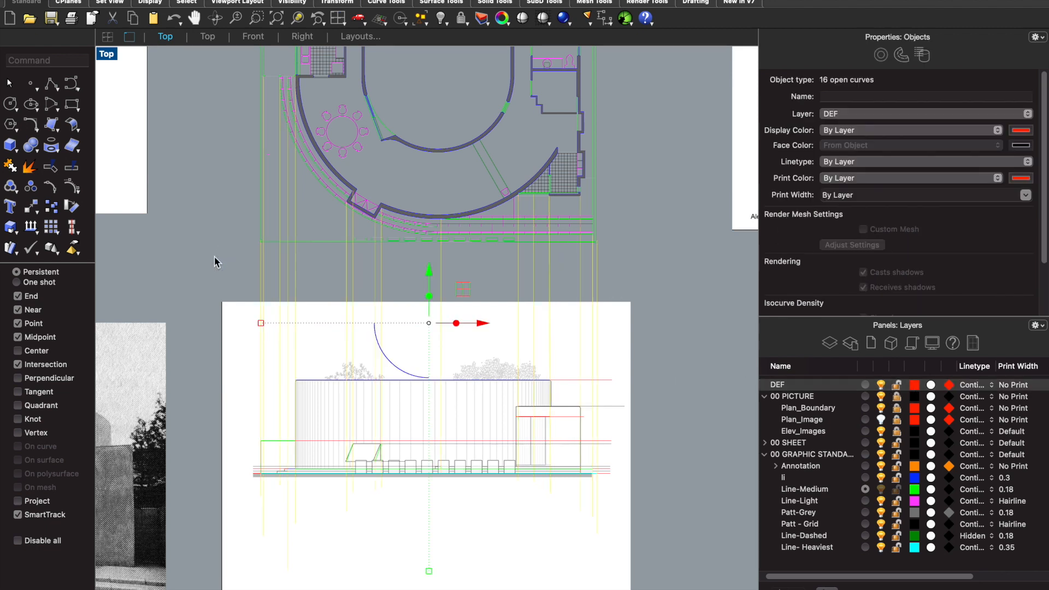
{"action": "key", "text": "Escape"}
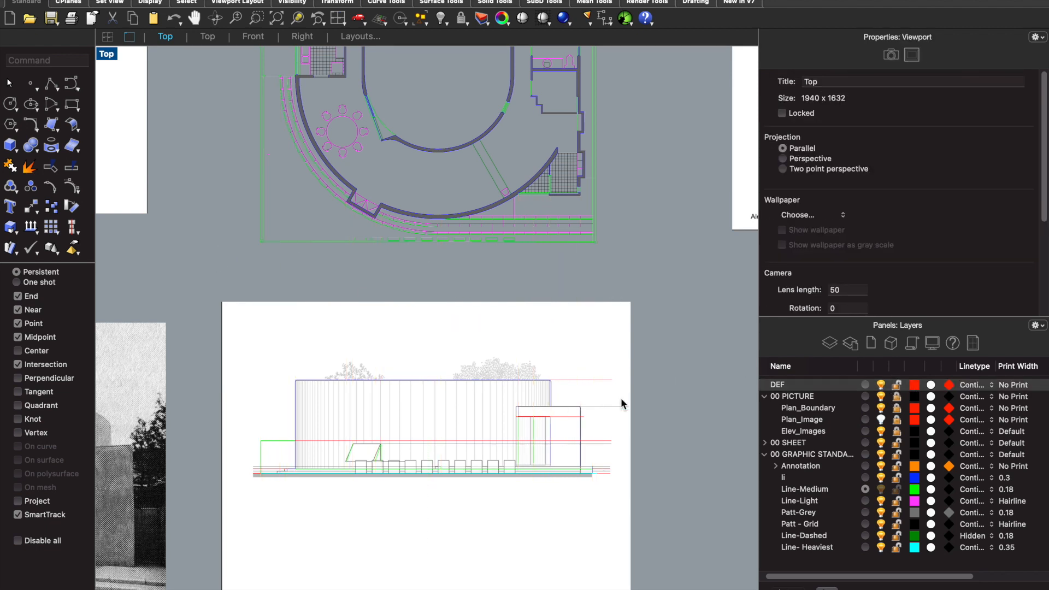
- Delete the remaining horizontal construction lines on the elevation, including those at the door head and the slanted window's bottom edge
{"action": "scroll", "coordinate": [613, 444], "scroll_direction": "up", "scroll_amount": 3}
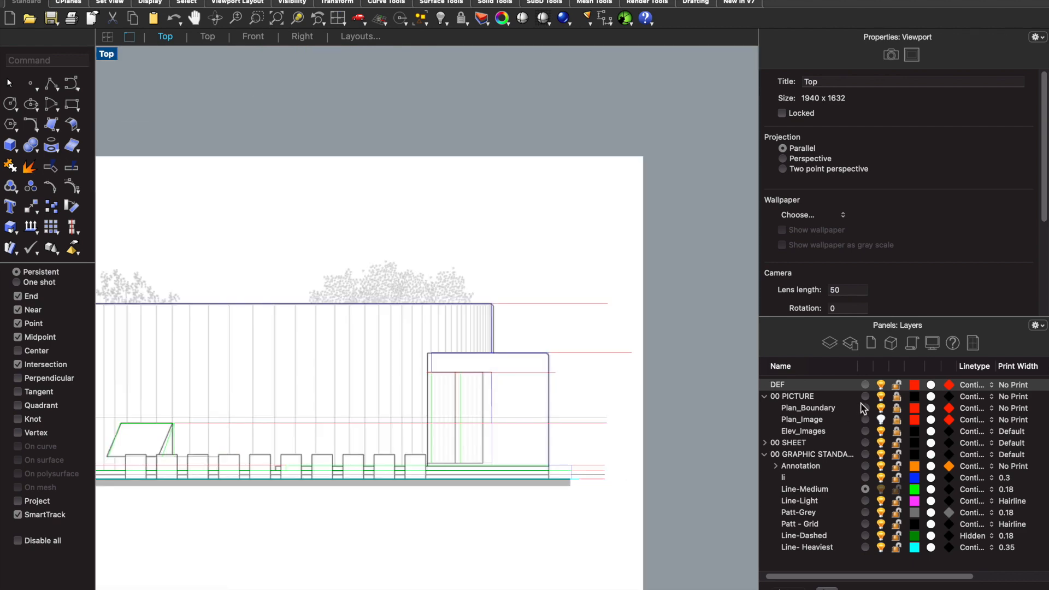
{"action": "left_click_drag", "start_coordinate": [601, 505], "coordinate": [573, 281]}
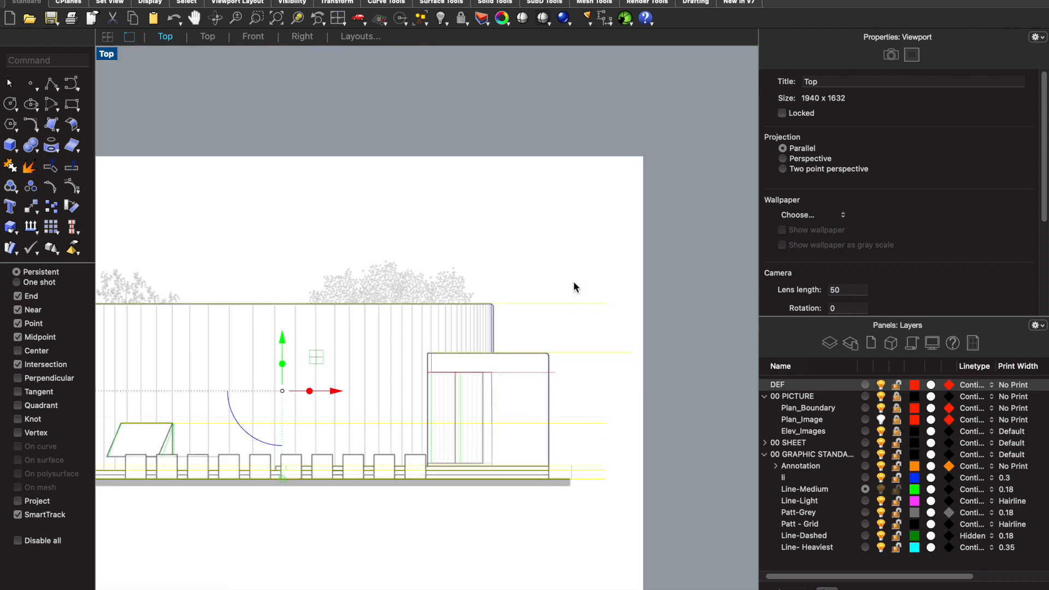
{"action": "key", "text": "Escape"}
{"action": "left_click", "coordinate": [551, 358]}
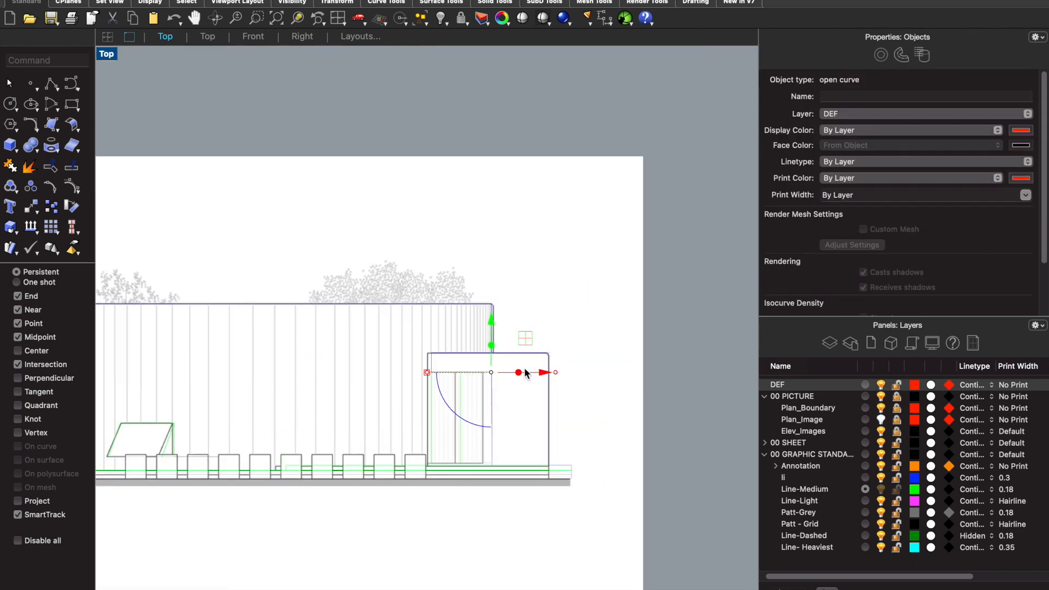
{"action": "key", "text": "Escape"}
{"action": "scroll", "coordinate": [573, 338], "scroll_direction": "down", "scroll_amount": 3}
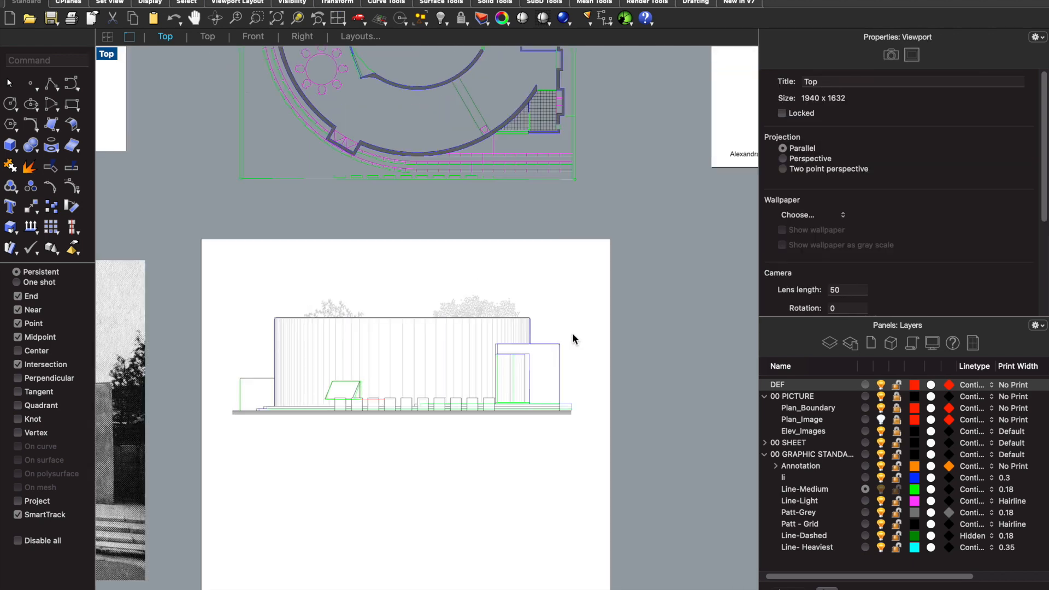
{"action": "scroll", "coordinate": [422, 310], "scroll_direction": "up", "scroll_amount": 6}
{"action": "left_click", "coordinate": [355, 402]}
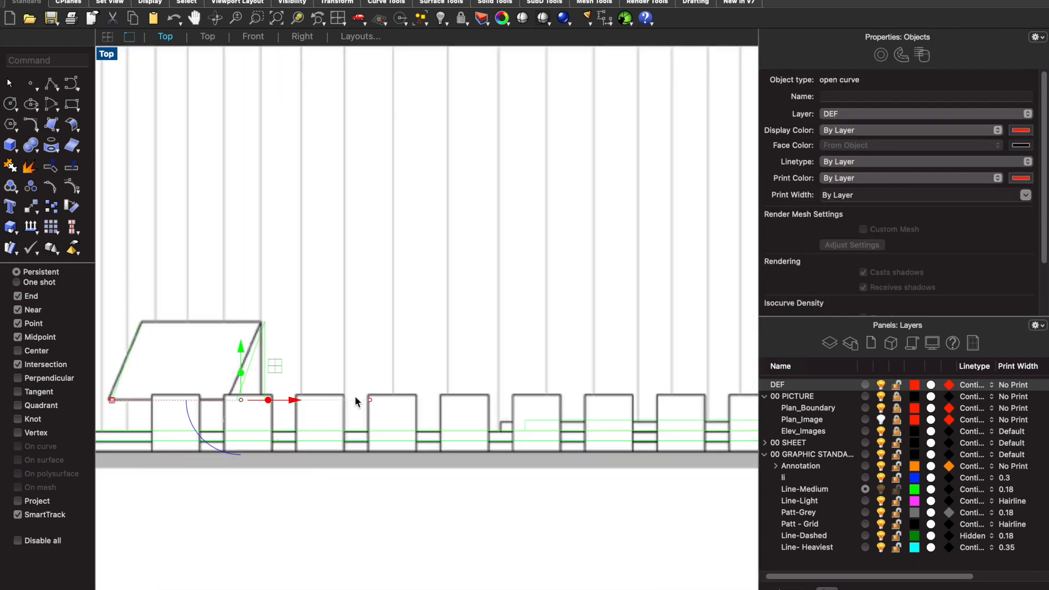
{"action": "key", "text": "Escape"}
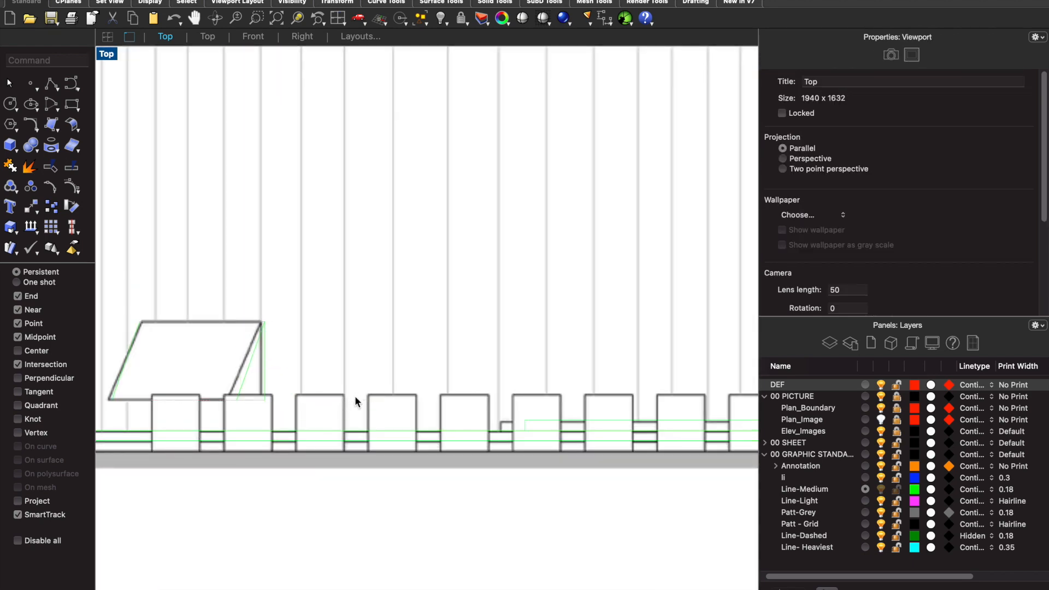
- Make DEF the current layer and draw a vertical construction line from the first front block's outer plan corner to below the elevation's ground line
{"action": "left_click", "coordinate": [865, 386]}
{"action": "scroll", "coordinate": [513, 375], "scroll_direction": "down", "scroll_amount": 6}
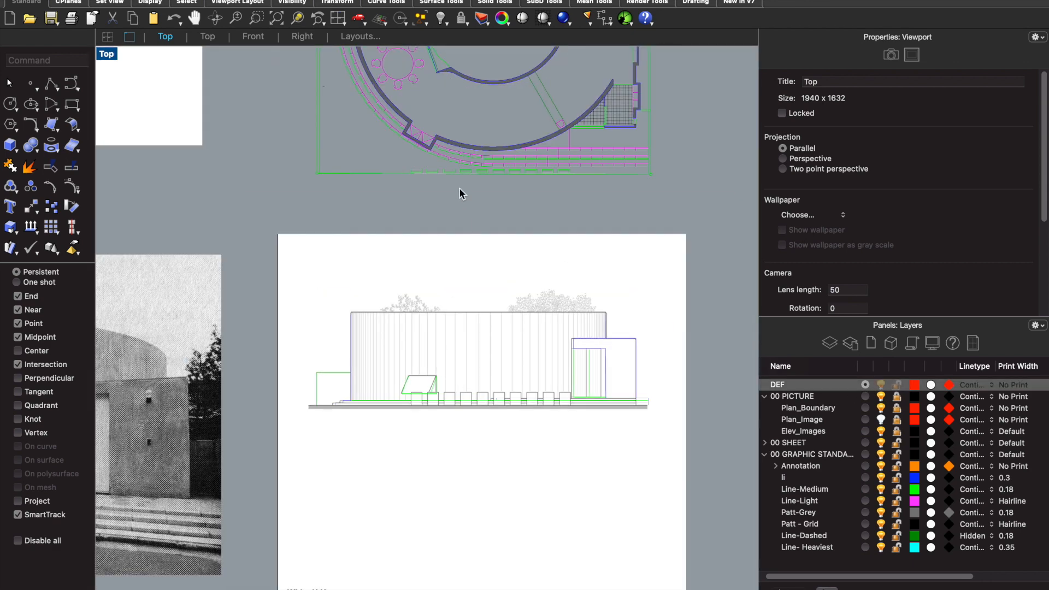
{"action": "scroll", "coordinate": [459, 191], "scroll_direction": "up", "scroll_amount": 1}
{"action": "type", "text": "line"}
{"action": "key", "text": "Return"}
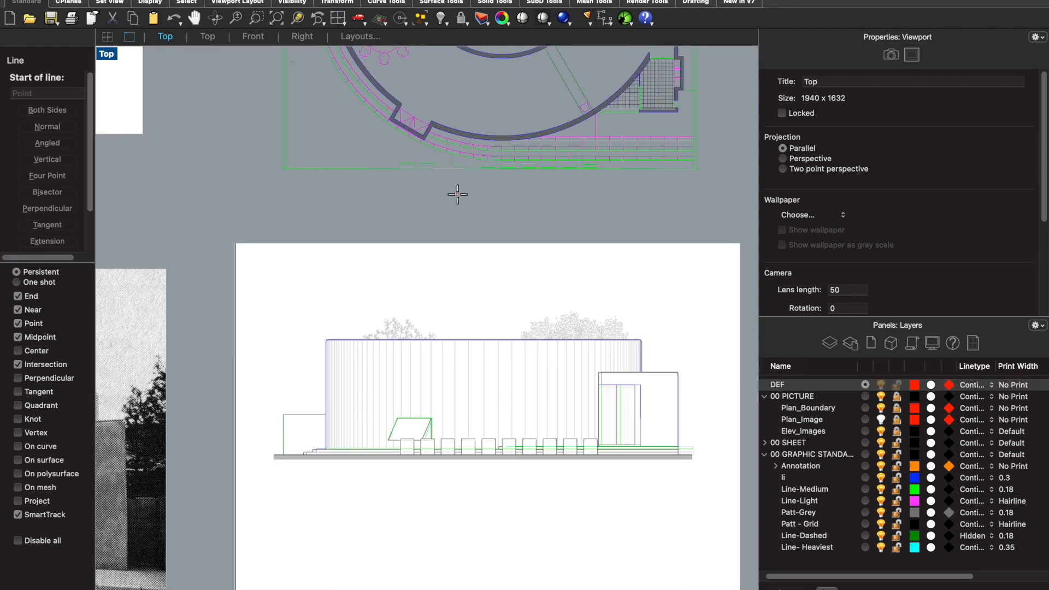
{"action": "scroll", "coordinate": [457, 195], "scroll_direction": "down", "scroll_amount": 2}
{"action": "scroll", "coordinate": [432, 235], "scroll_direction": "up", "scroll_amount": 6}
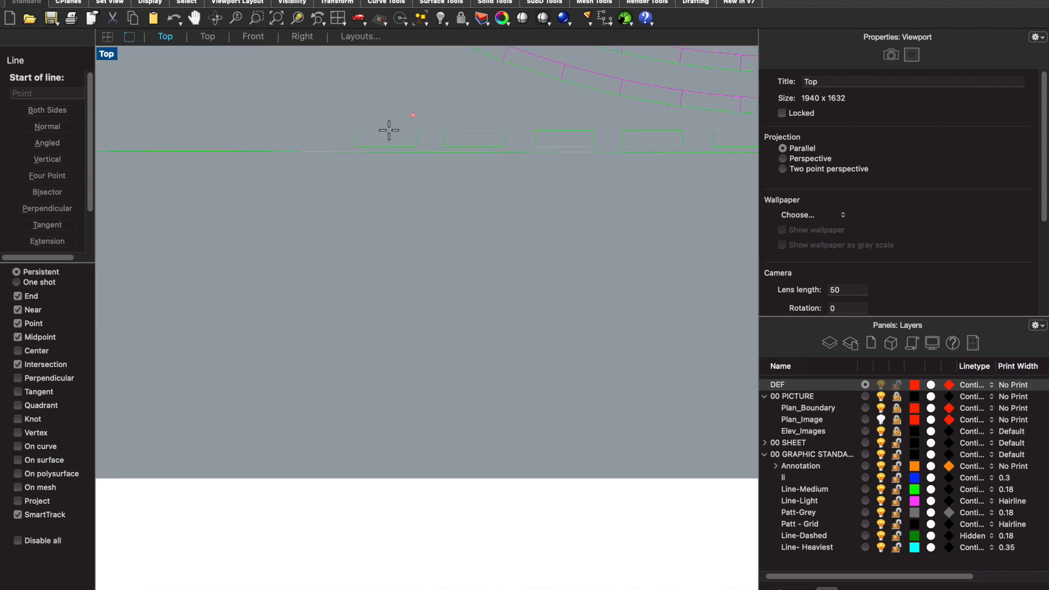
{"action": "left_click", "coordinate": [358, 146]}
{"action": "scroll", "coordinate": [361, 481], "scroll_direction": "down", "scroll_amount": 4}
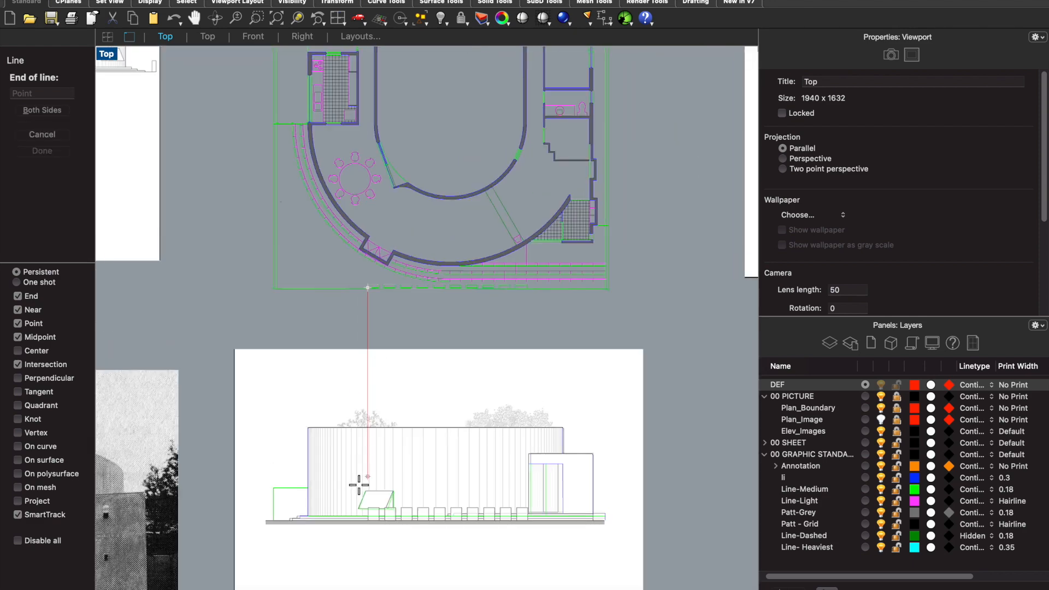
{"action": "scroll", "coordinate": [368, 533], "scroll_direction": "up", "scroll_amount": 2}
{"action": "left_click", "coordinate": [371, 541]}
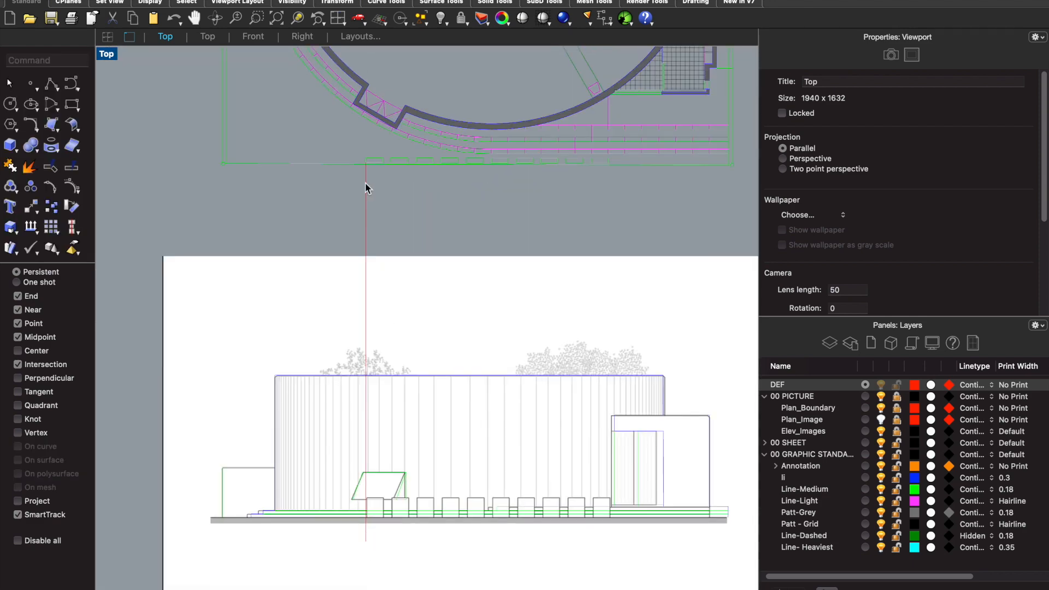
- Copy the vertical construction line from the first block's corner to its other edge and to both edges of the second and third blocks
{"action": "scroll", "coordinate": [365, 186], "scroll_direction": "up", "scroll_amount": 3}
{"action": "left_click", "coordinate": [360, 213]}
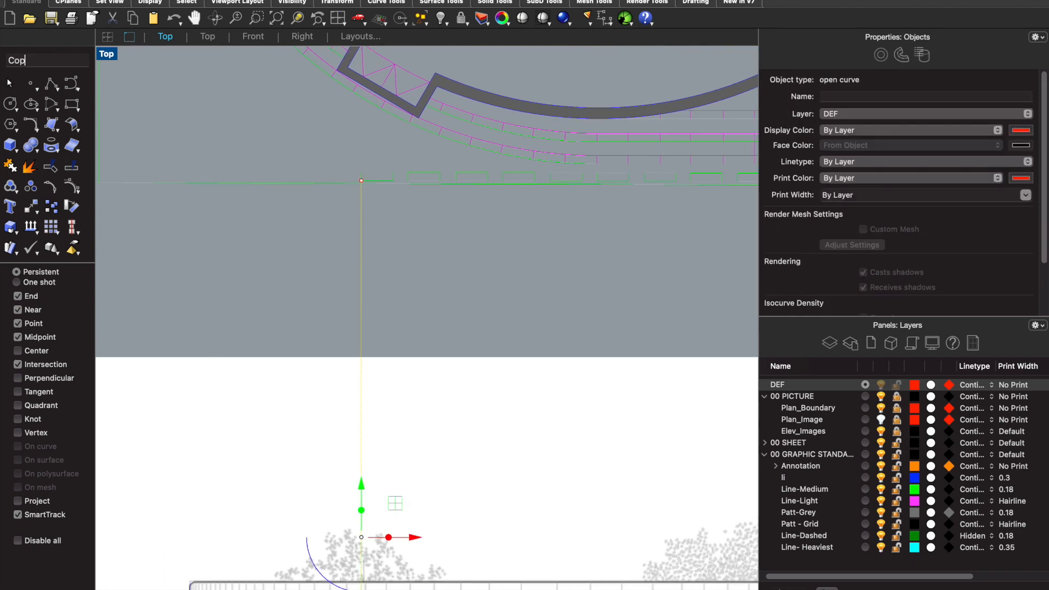
{"action": "type", "text": "y"}
{"action": "key", "text": "Return"}
{"action": "scroll", "coordinate": [334, 186], "scroll_direction": "up", "scroll_amount": 3}
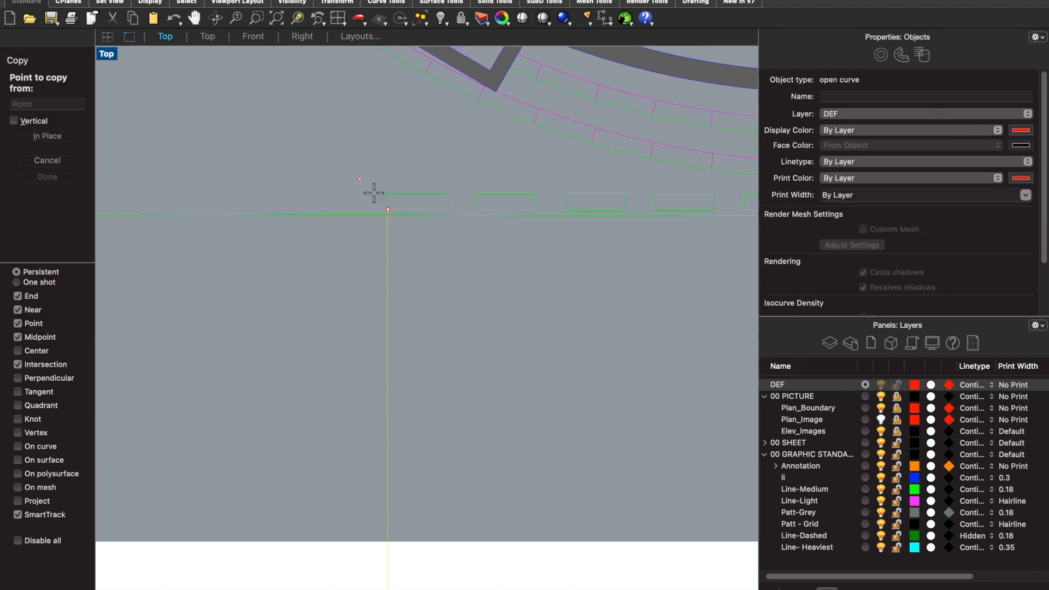
{"action": "left_click", "coordinate": [389, 209]}
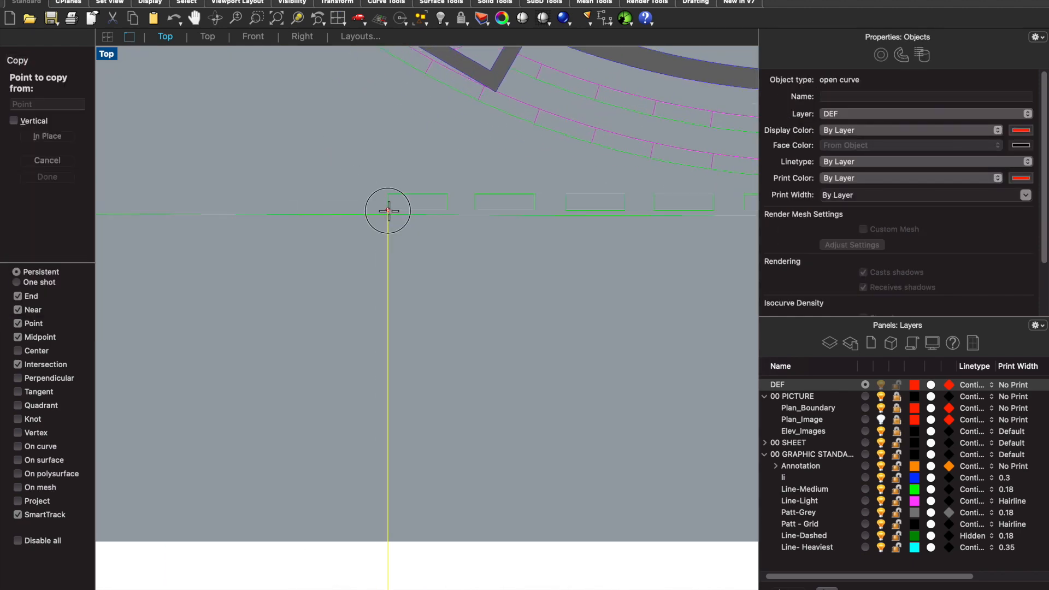
{"action": "left_click", "coordinate": [447, 210]}
{"action": "left_click", "coordinate": [475, 209]}
{"action": "left_click", "coordinate": [534, 210]}
{"action": "left_click", "coordinate": [566, 209]}
{"action": "left_click", "coordinate": [624, 209]}
- Continue copying the vertical construction line to the side edges of the fourth to seventh front blocks on the plan
{"action": "scroll", "coordinate": [508, 234], "scroll_direction": "up", "scroll_amount": 3}
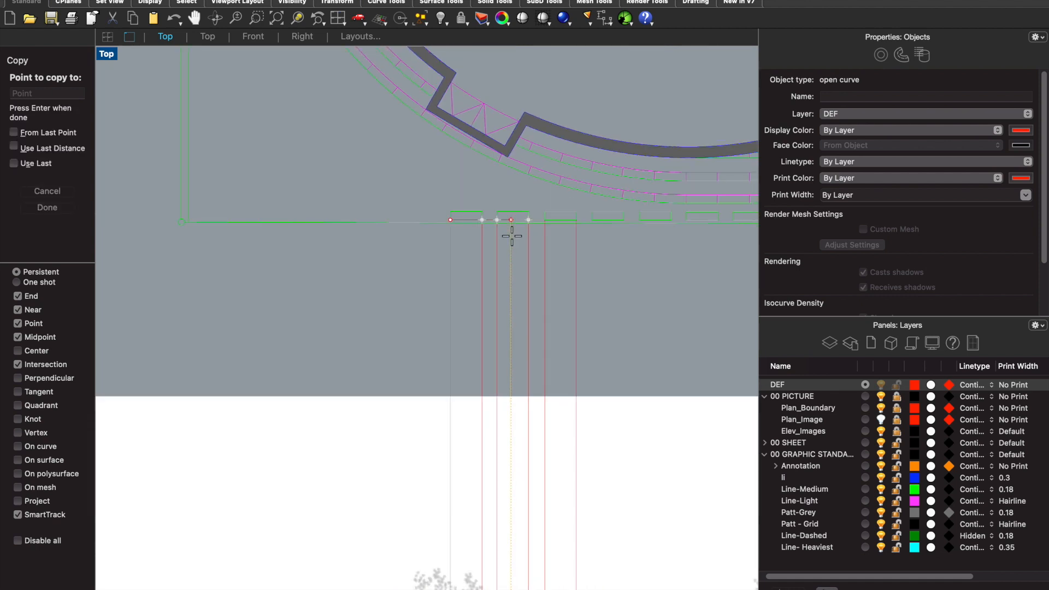
{"action": "left_click", "coordinate": [558, 211]}
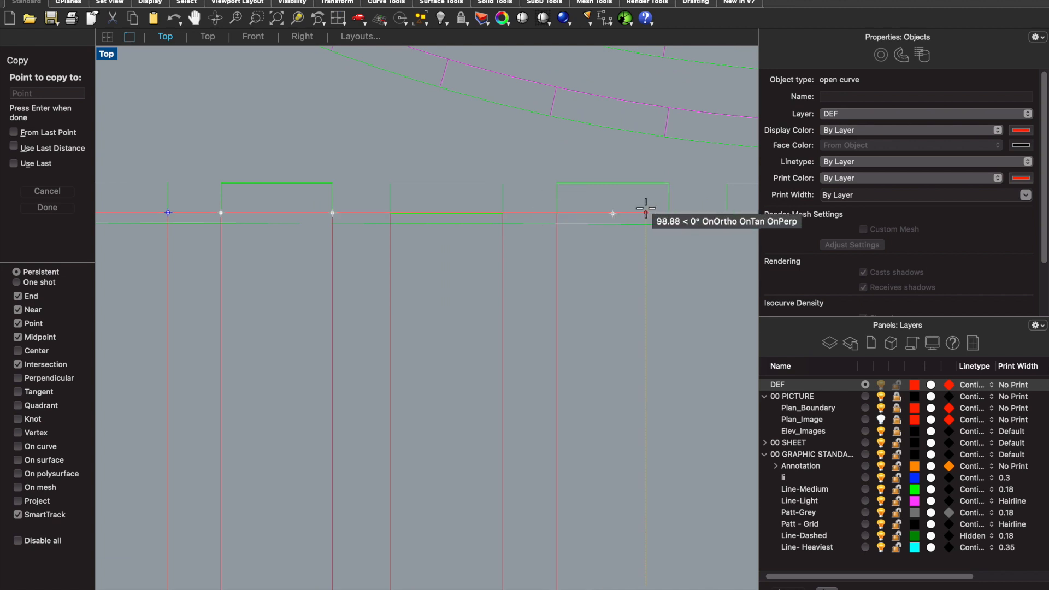
{"action": "left_click", "coordinate": [668, 213]}
{"action": "scroll", "coordinate": [430, 220], "scroll_direction": "down", "scroll_amount": 3}
{"action": "scroll", "coordinate": [558, 219], "scroll_direction": "up", "scroll_amount": 3}
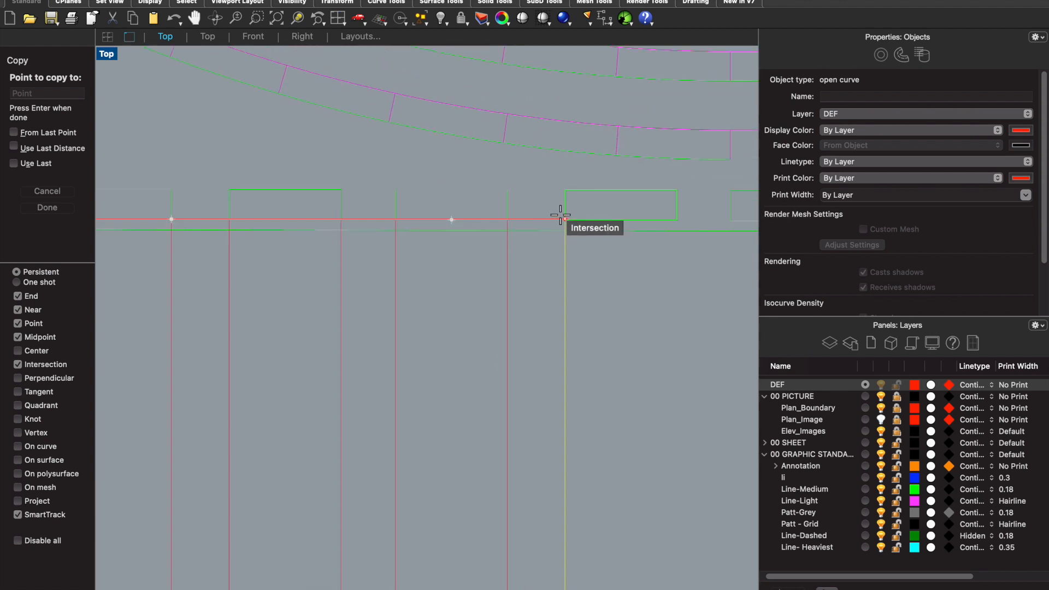
{"action": "left_click", "coordinate": [567, 219]}
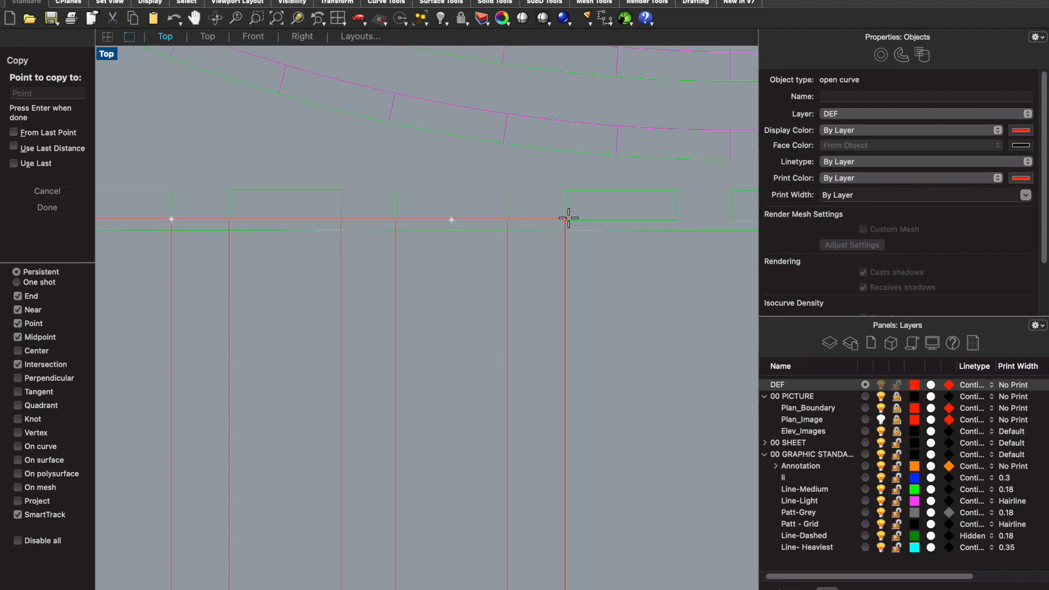
{"action": "left_click", "coordinate": [674, 218]}
{"action": "scroll", "coordinate": [330, 232], "scroll_direction": "down", "scroll_amount": 3}
{"action": "scroll", "coordinate": [398, 218], "scroll_direction": "up", "scroll_amount": 3}
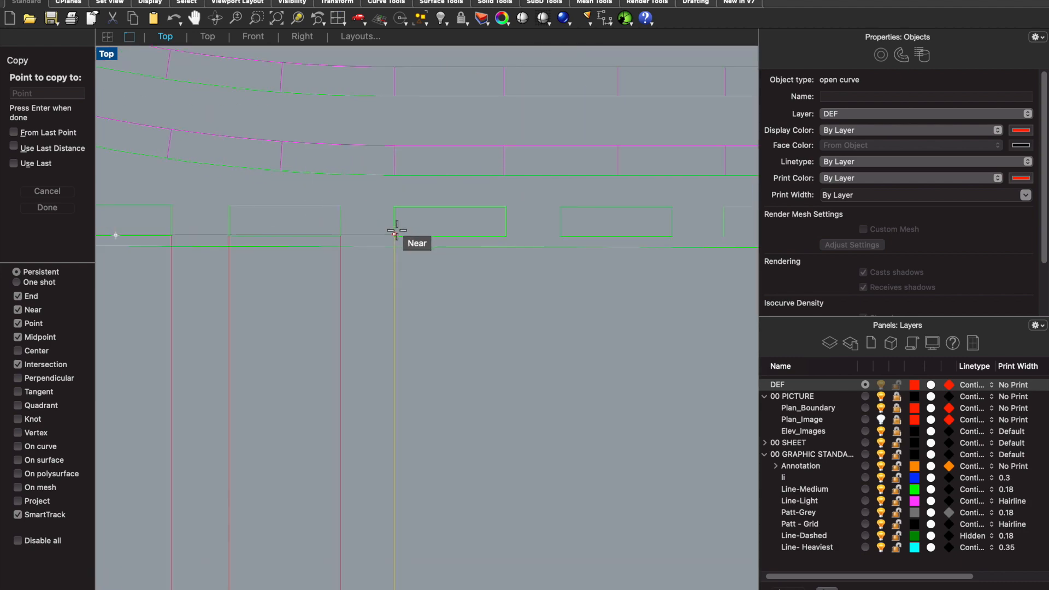
{"action": "left_click", "coordinate": [506, 236]}
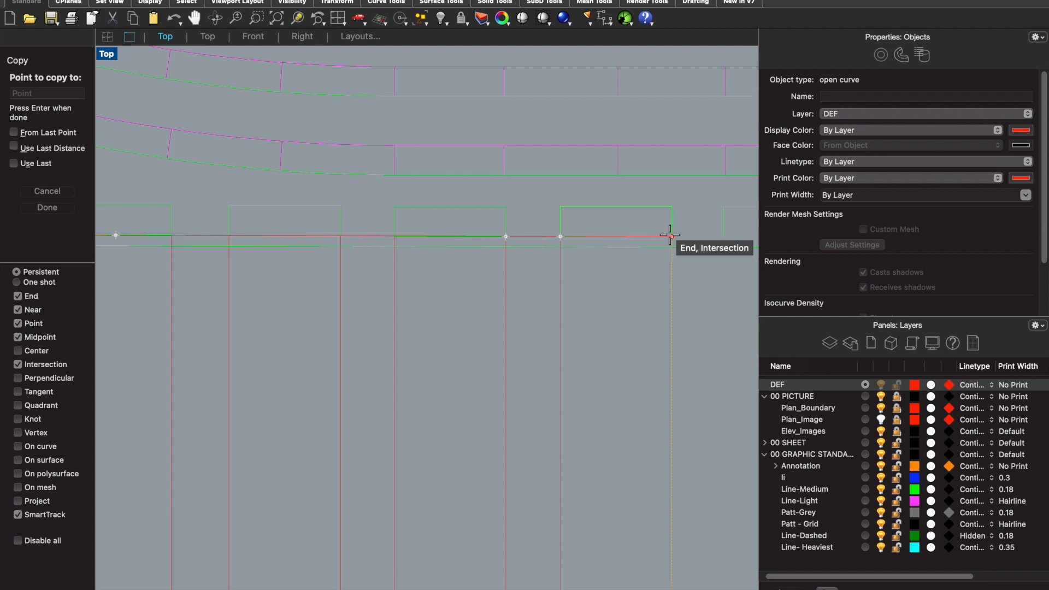
- Copy the vertical construction line to both edges of the last three front blocks and finish the copy
{"action": "scroll", "coordinate": [375, 276], "scroll_direction": "down", "scroll_amount": 3}
{"action": "scroll", "coordinate": [579, 275], "scroll_direction": "up", "scroll_amount": 3}
{"action": "left_click", "coordinate": [512, 233]}
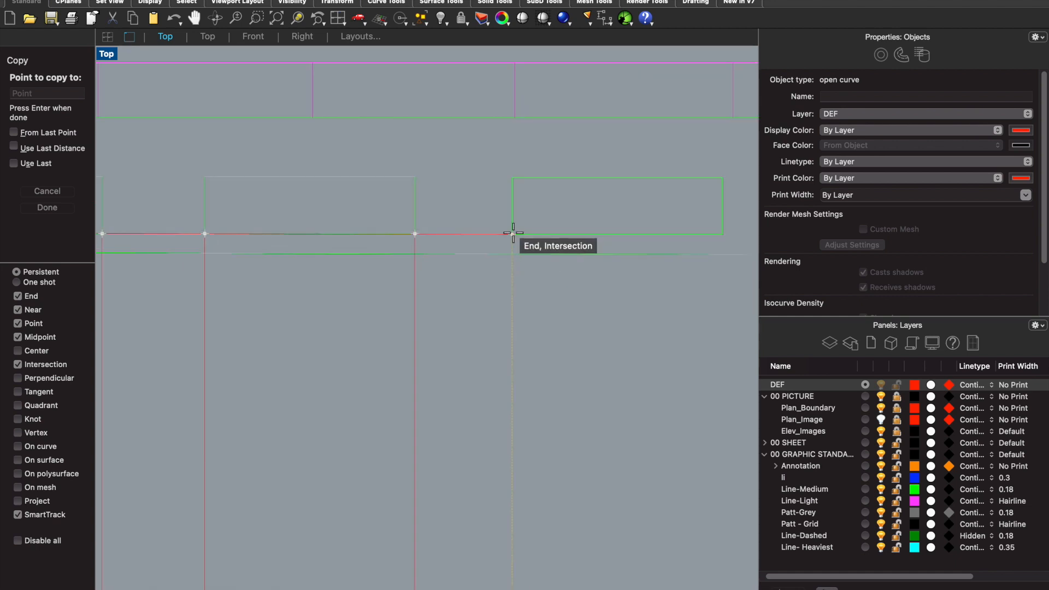
{"action": "left_click", "coordinate": [723, 234]}
{"action": "scroll", "coordinate": [452, 281], "scroll_direction": "down", "scroll_amount": 3}
{"action": "scroll", "coordinate": [491, 276], "scroll_direction": "down", "scroll_amount": 2}
{"action": "scroll", "coordinate": [485, 270], "scroll_direction": "up", "scroll_amount": 5}
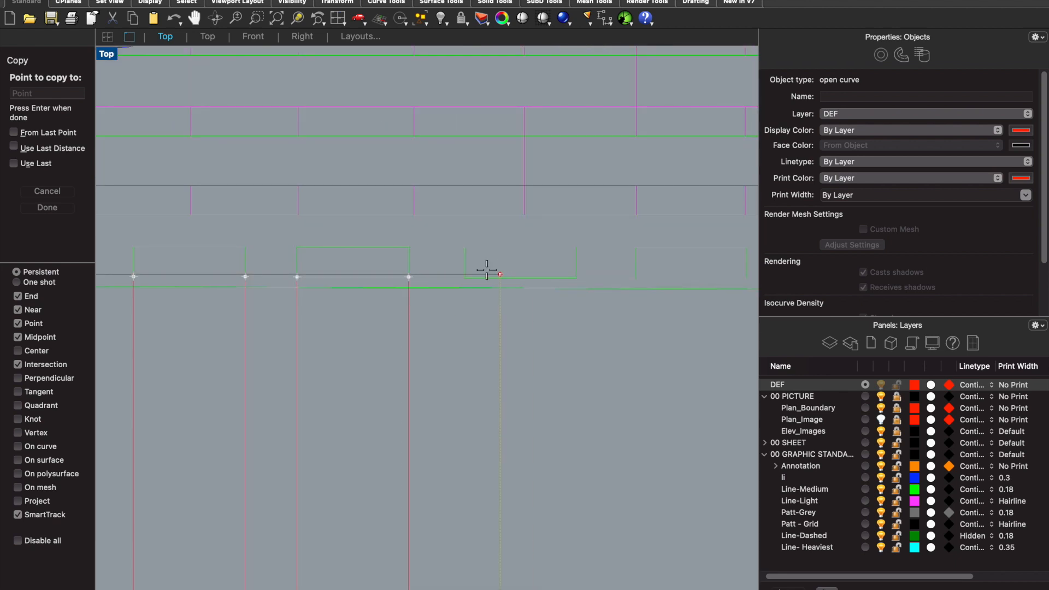
{"action": "left_click", "coordinate": [444, 285]}
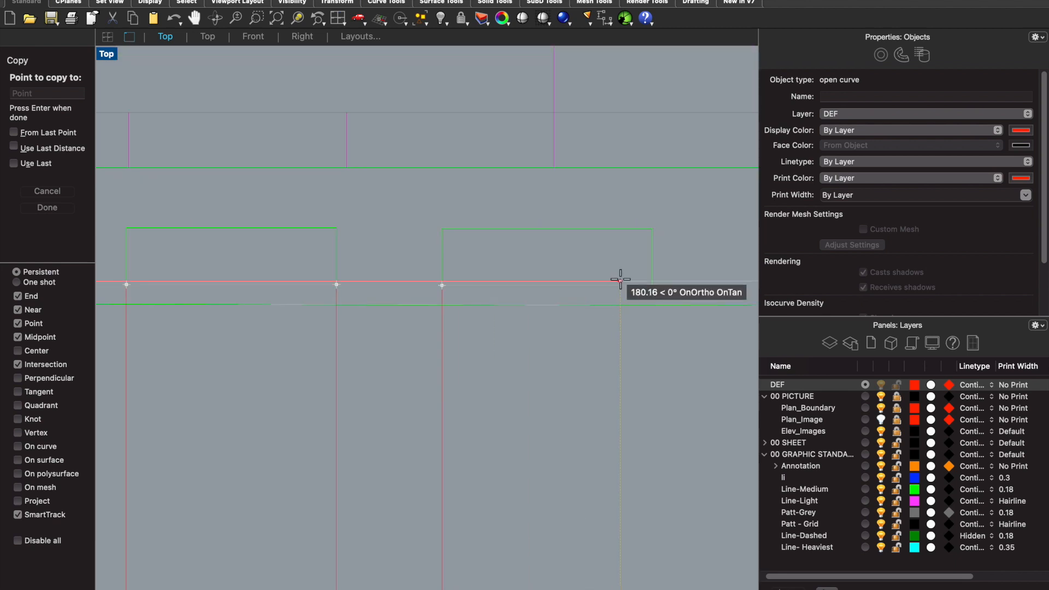
{"action": "left_click", "coordinate": [651, 286]}
{"action": "scroll", "coordinate": [468, 293], "scroll_direction": "down", "scroll_amount": 3}
{"action": "scroll", "coordinate": [539, 293], "scroll_direction": "up", "scroll_amount": 3}
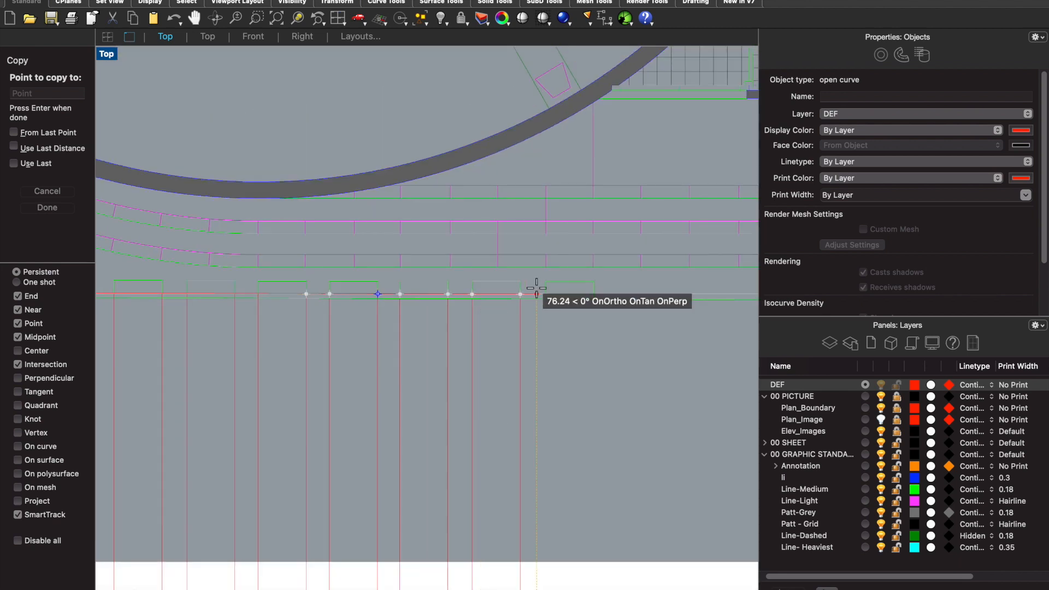
{"action": "left_click", "coordinate": [561, 295]}
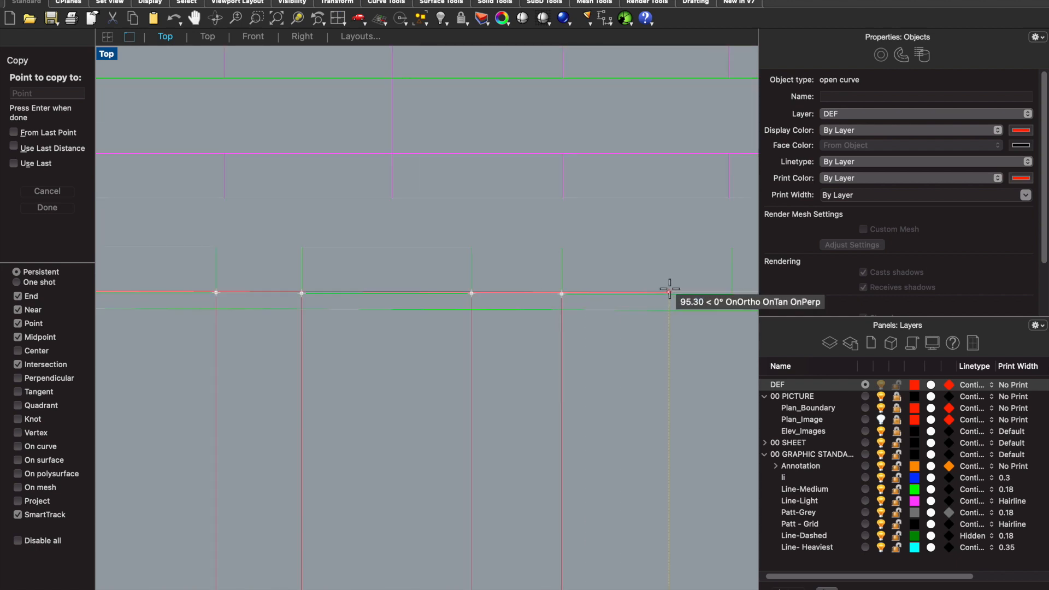
{"action": "left_click", "coordinate": [732, 298]}
{"action": "scroll", "coordinate": [602, 257], "scroll_direction": "down", "scroll_amount": 5}
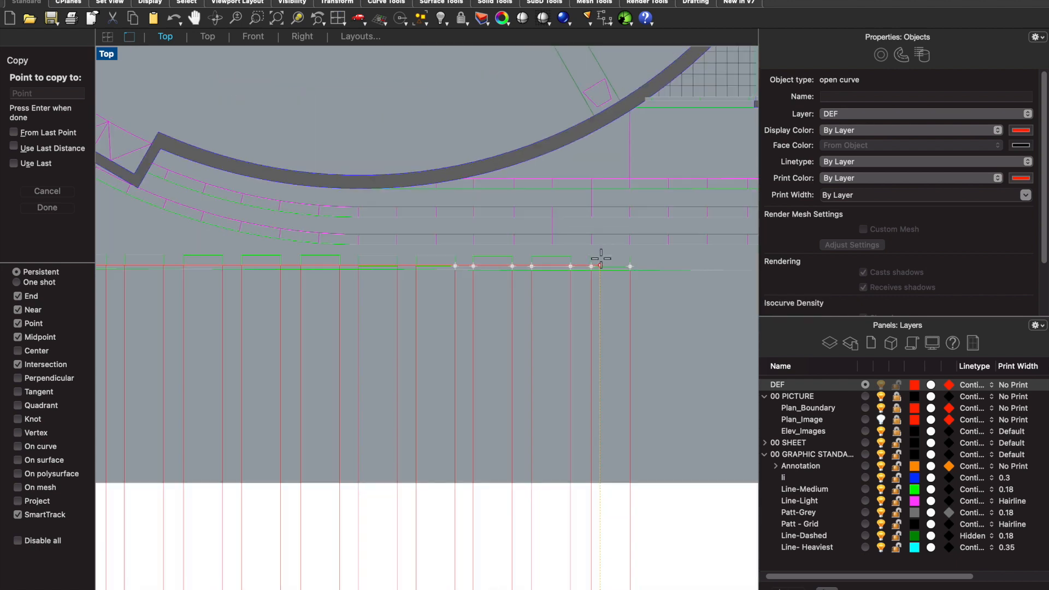
{"action": "key", "text": "Return"}
- Draw a horizontal construction line along the front blocks' top edge in the elevation, from the first block to past the last one
{"action": "scroll", "coordinate": [602, 261], "scroll_direction": "down", "scroll_amount": 3}
{"action": "scroll", "coordinate": [598, 467], "scroll_direction": "down", "scroll_amount": 3}
{"action": "scroll", "coordinate": [534, 486], "scroll_direction": "up", "scroll_amount": 6}
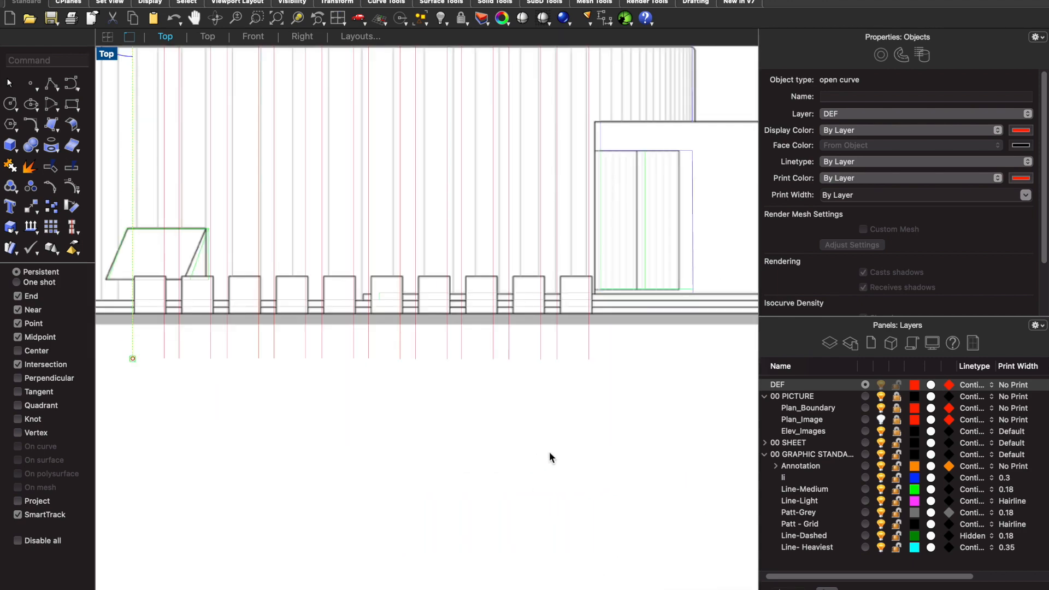
{"action": "type", "text": "copy"}
{"action": "key", "text": "Return"}
{"action": "type", "text": "l"}
{"action": "key", "text": "Return"}
{"action": "scroll", "coordinate": [329, 318], "scroll_direction": "down", "scroll_amount": 3}
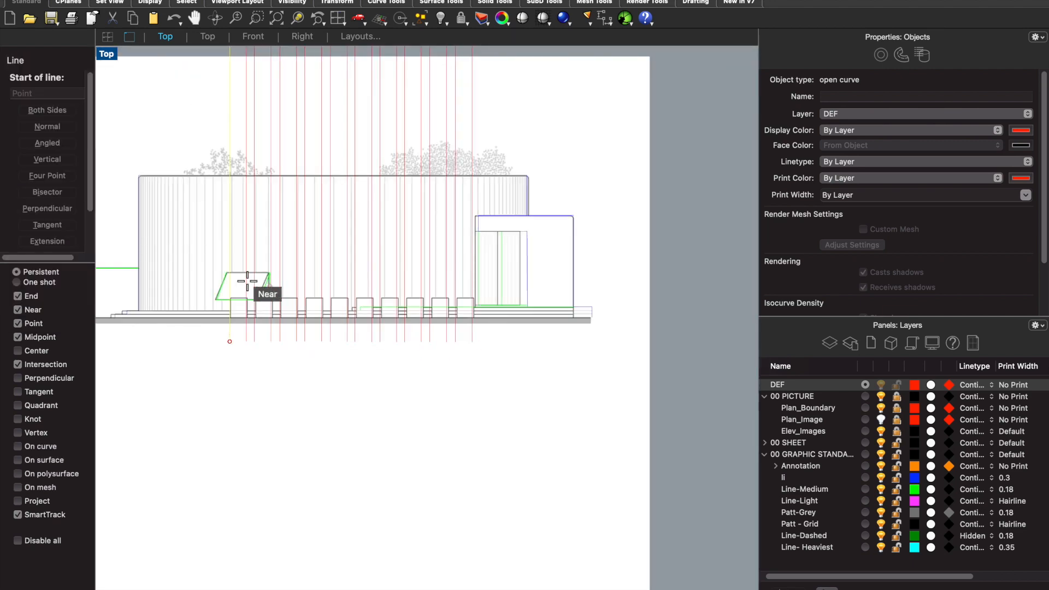
{"action": "scroll", "coordinate": [238, 291], "scroll_direction": "up", "scroll_amount": 5}
{"action": "scroll", "coordinate": [218, 312], "scroll_direction": "up", "scroll_amount": 5}
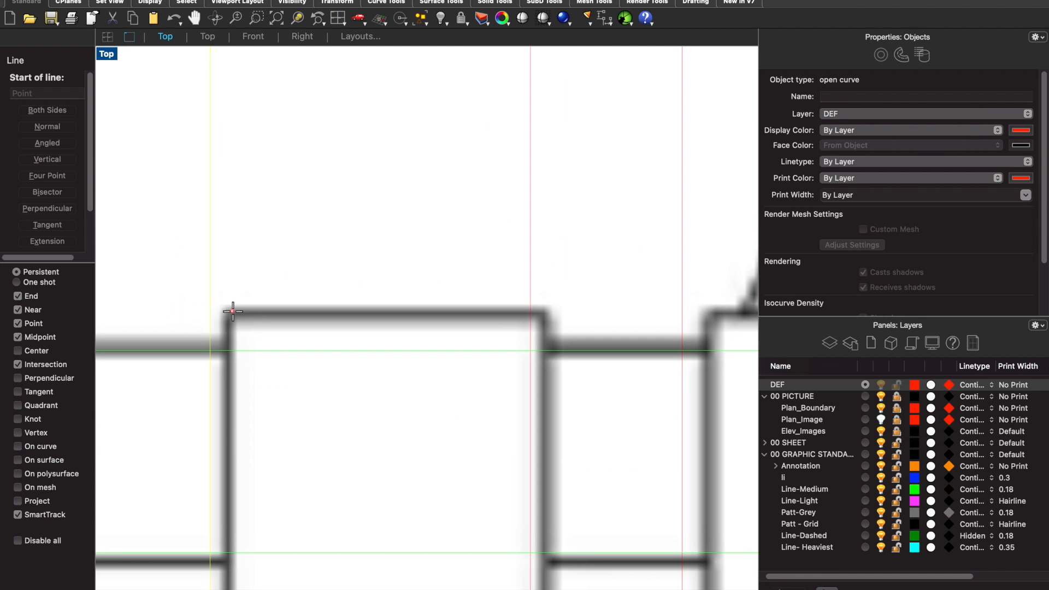
{"action": "left_click", "coordinate": [232, 312]}
{"action": "scroll", "coordinate": [232, 312], "scroll_direction": "down", "scroll_amount": 6}
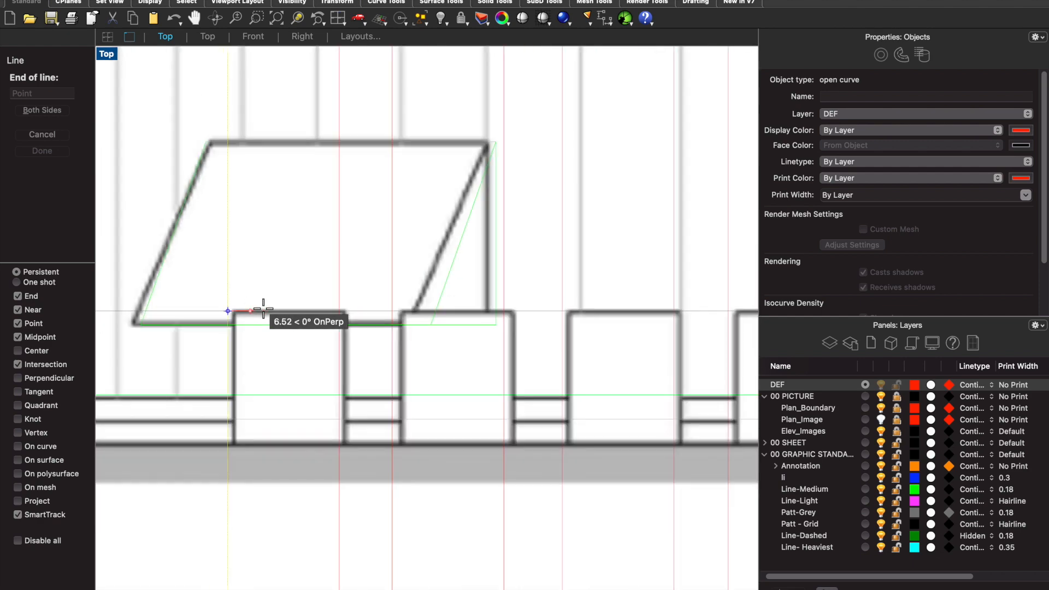
{"action": "scroll", "coordinate": [463, 304], "scroll_direction": "down", "scroll_amount": 5}
{"action": "scroll", "coordinate": [613, 304], "scroll_direction": "up", "scroll_amount": 4}
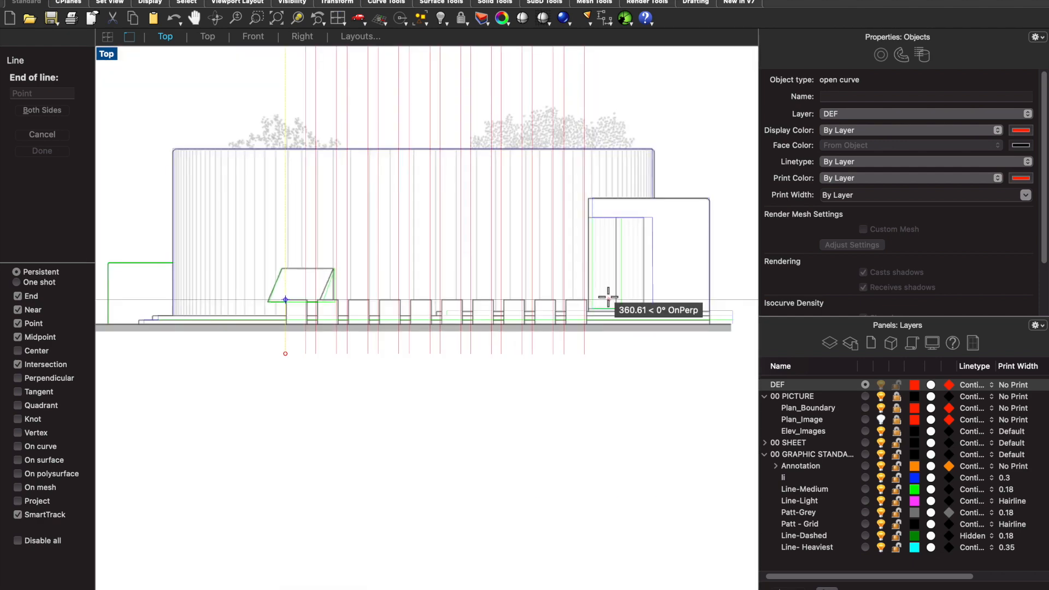
{"action": "left_click", "coordinate": [620, 298]}
{"action": "scroll", "coordinate": [316, 326], "scroll_direction": "up", "scroll_amount": 10}
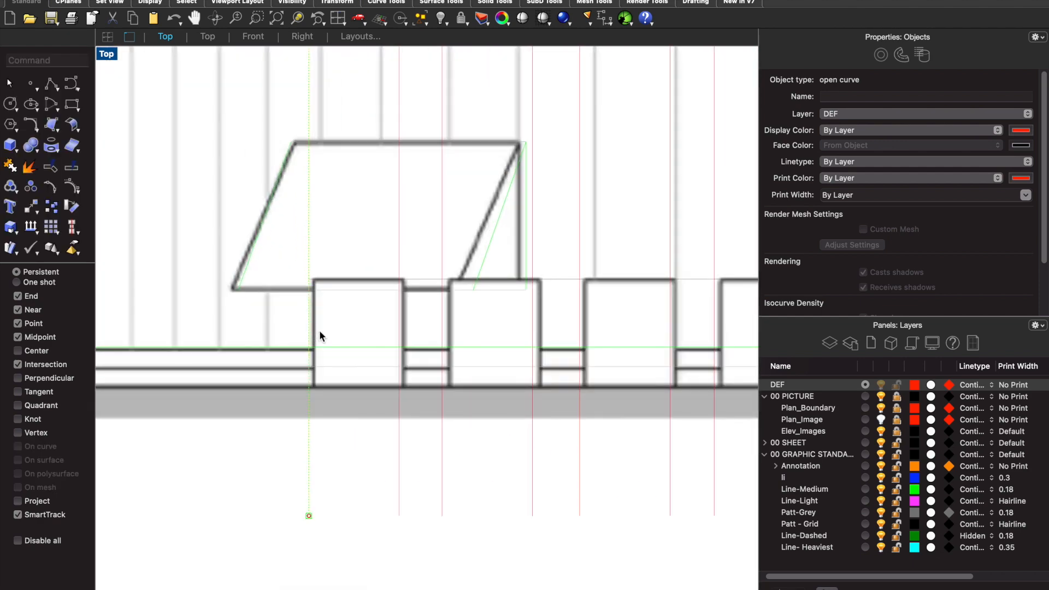
{"action": "scroll", "coordinate": [339, 370], "scroll_direction": "down", "scroll_amount": 8}
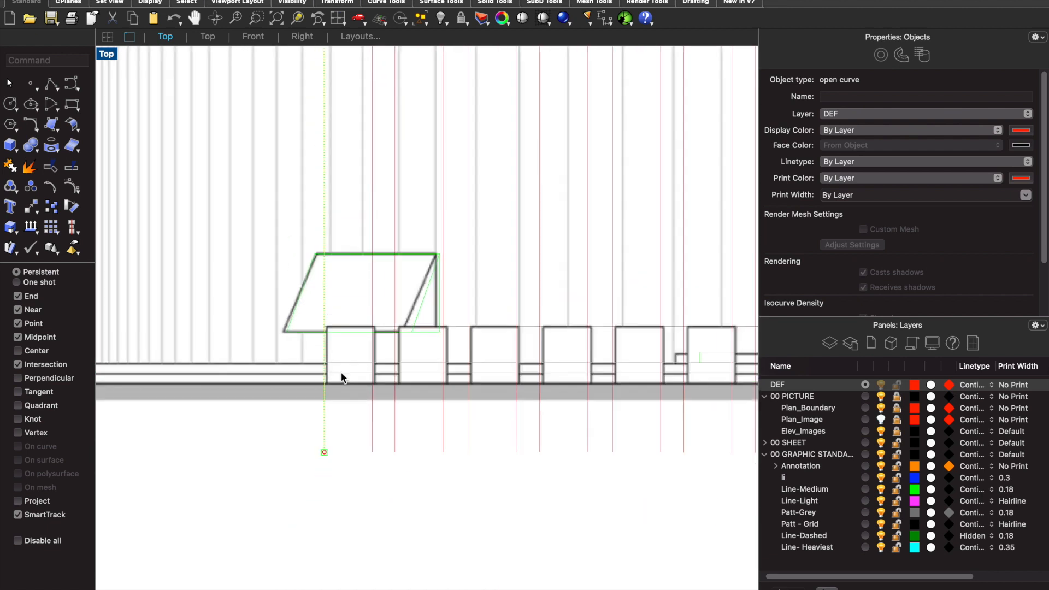
{"action": "left_click", "coordinate": [881, 397]}
{"action": "scroll", "coordinate": [464, 434], "scroll_direction": "down", "scroll_amount": 3}
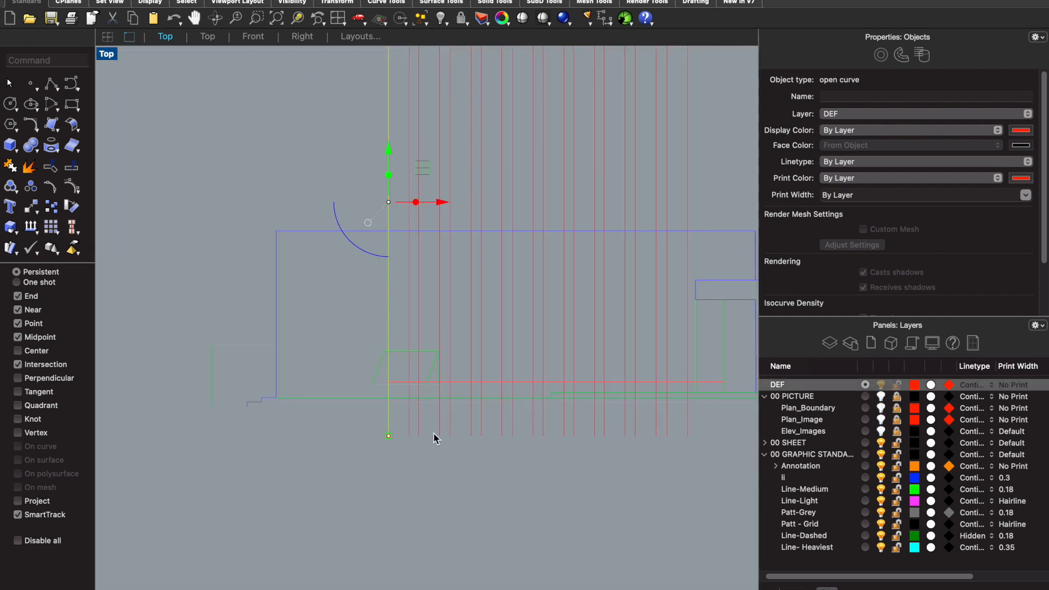
{"action": "type", "text": "Rectangle"}
{"action": "key", "text": "Return"}
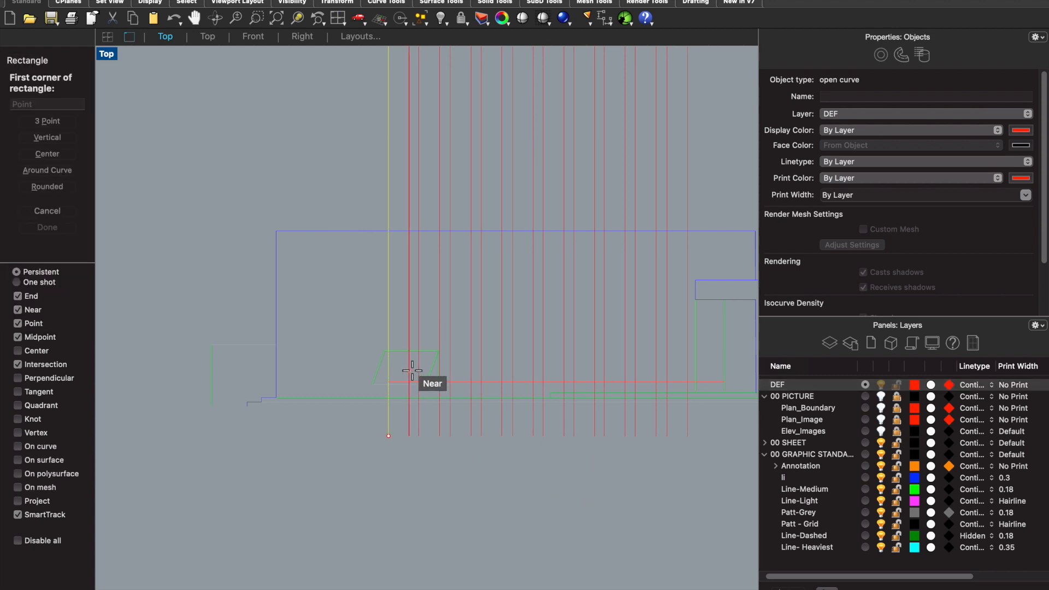
{"action": "scroll", "coordinate": [421, 375], "scroll_direction": "up", "scroll_amount": 2}
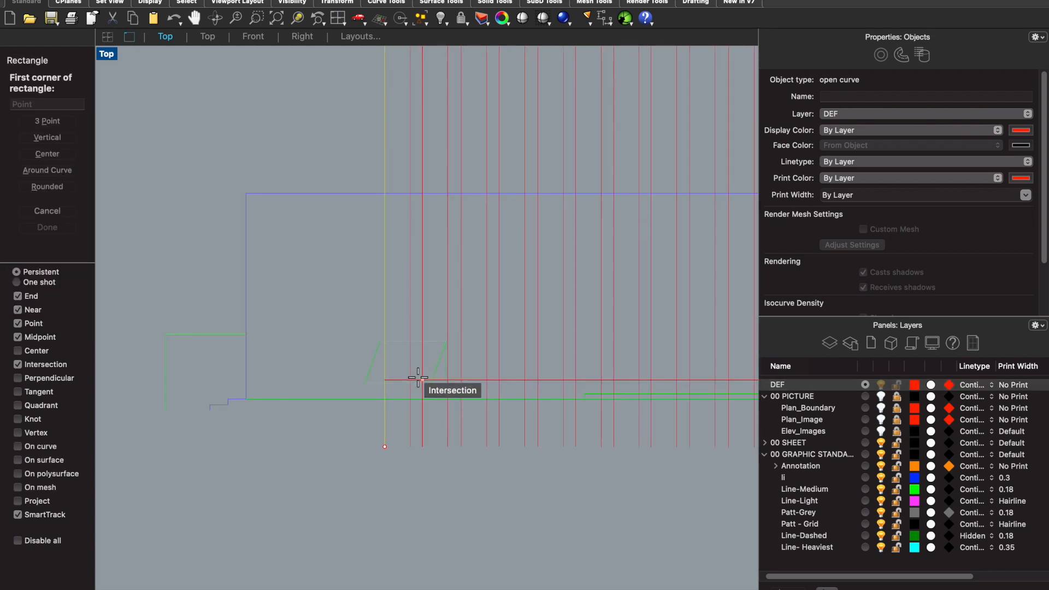
{"action": "scroll", "coordinate": [418, 377], "scroll_direction": "down", "scroll_amount": 2}
{"action": "scroll", "coordinate": [622, 425], "scroll_direction": "down", "scroll_amount": 3}
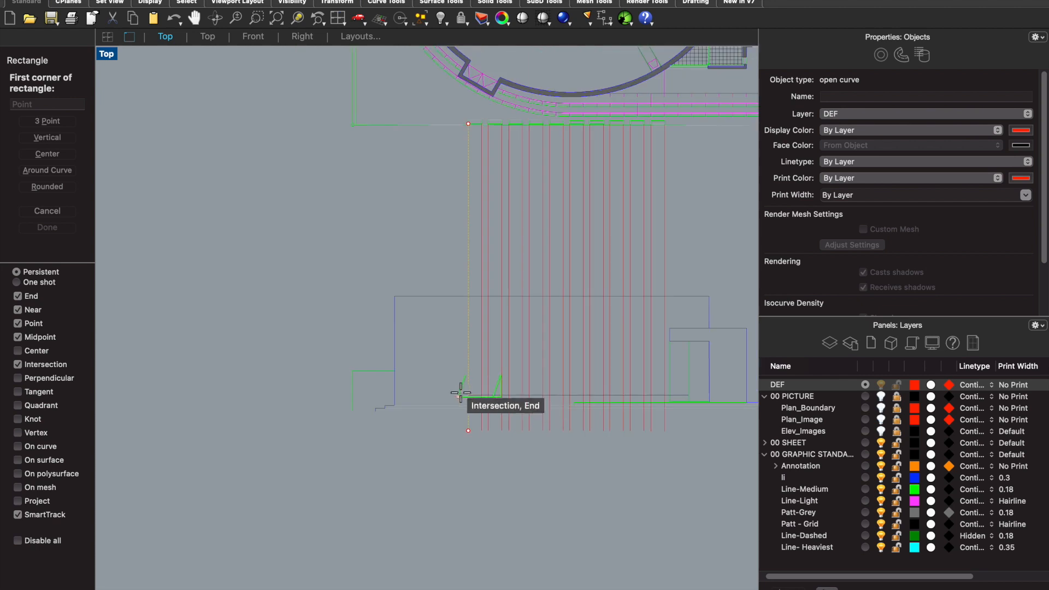
- Make Line-Heaviest the current layer and draw a vertical line from the plan boundary's lower-right corner to below the elevation's ground line
{"action": "left_click", "coordinate": [865, 547]}
{"action": "scroll", "coordinate": [400, 386], "scroll_direction": "up", "scroll_amount": 3}
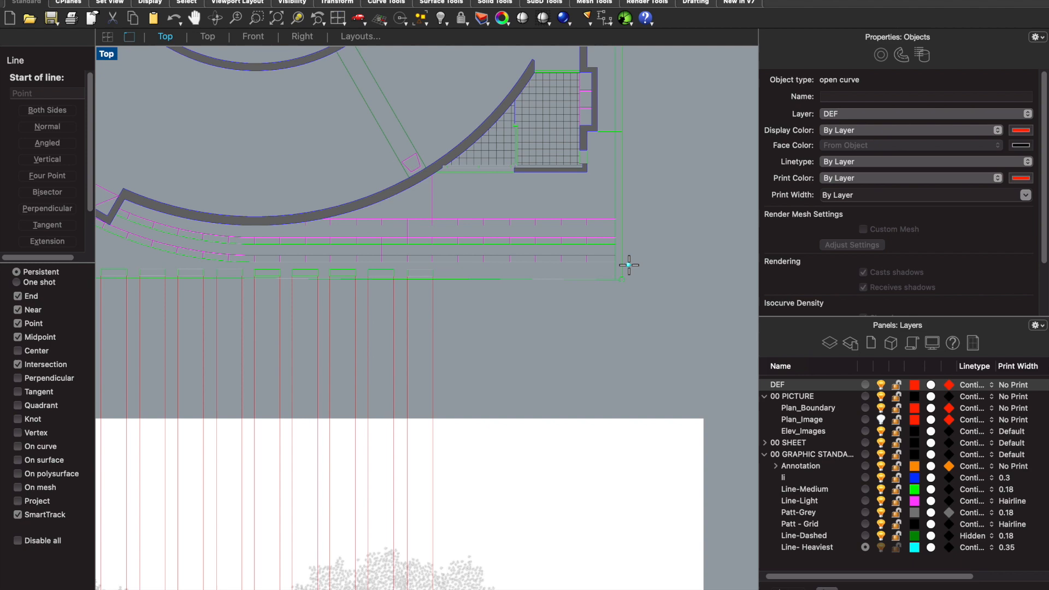
{"action": "left_click", "coordinate": [623, 267]}
{"action": "scroll", "coordinate": [623, 268], "scroll_direction": "down", "scroll_amount": 4}
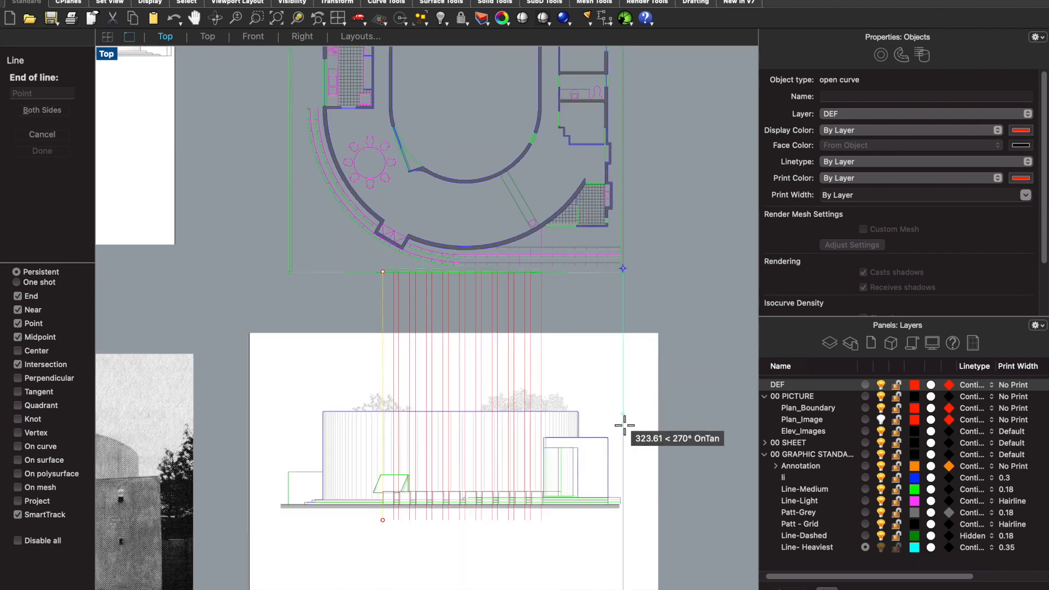
{"action": "left_click", "coordinate": [622, 555]}
- Draw a vertical line from the plan boundary's lower-left corner to below the elevation's ground line
{"action": "key", "text": "Return"}
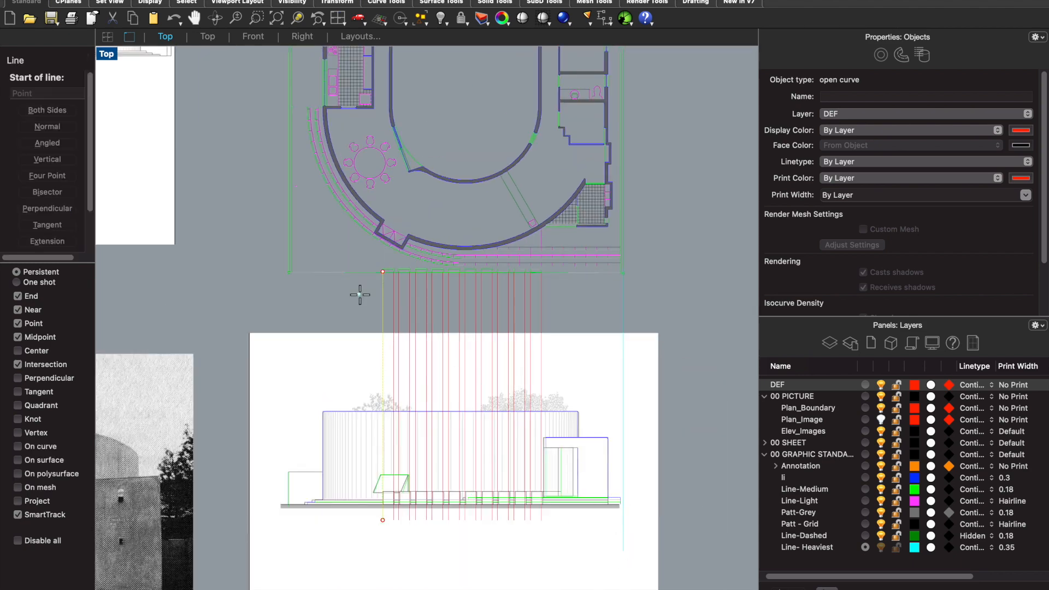
{"action": "scroll", "coordinate": [295, 257], "scroll_direction": "up", "scroll_amount": 4}
{"action": "left_click", "coordinate": [290, 267]}
{"action": "scroll", "coordinate": [289, 267], "scroll_direction": "down", "scroll_amount": 4}
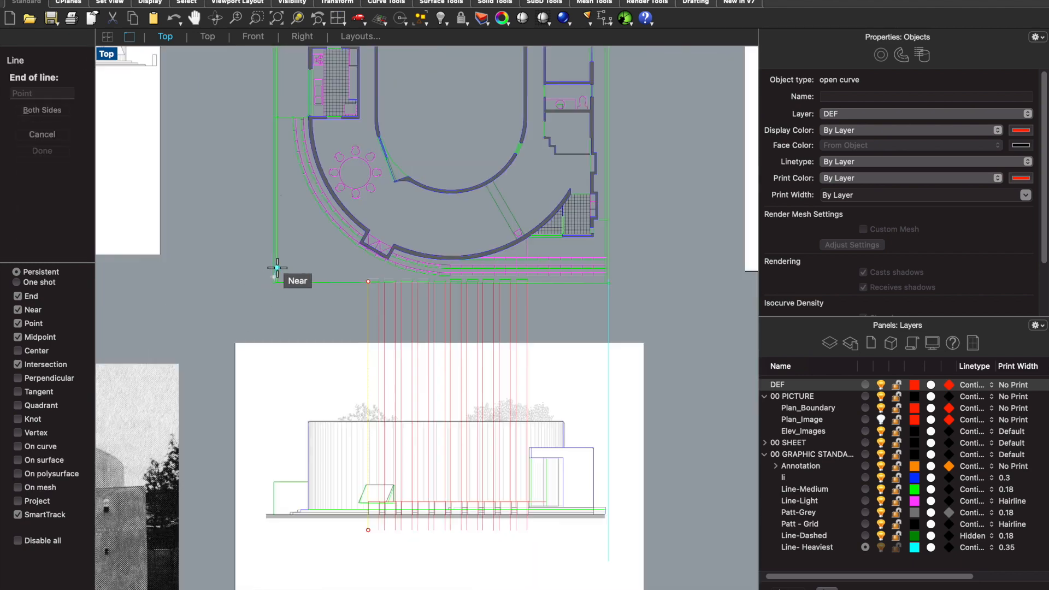
{"action": "left_click", "coordinate": [264, 565]}
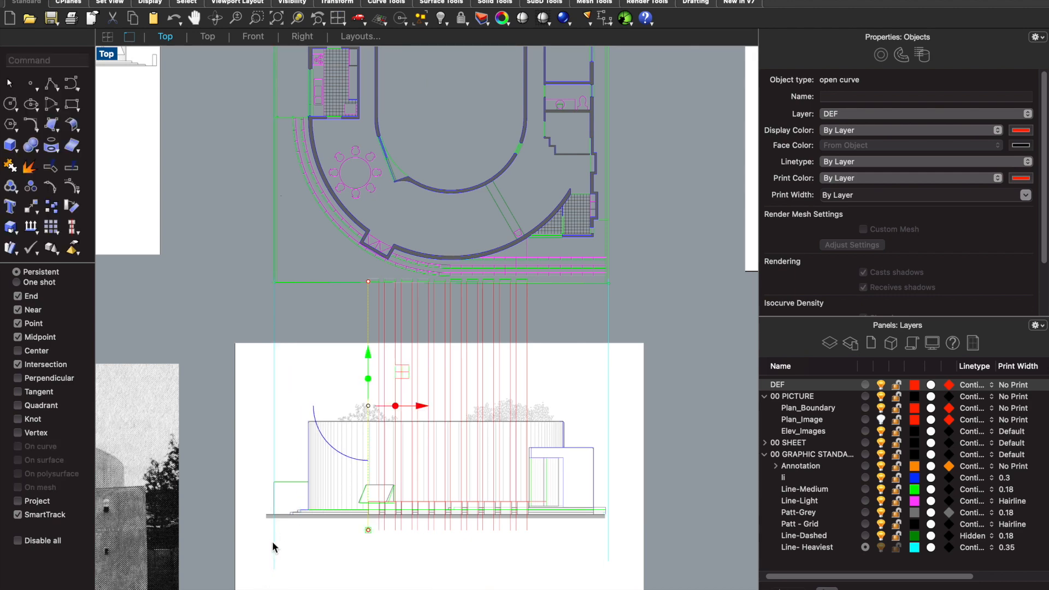
- Draw the horizontal ground line along the top of the elevation's ground strip, between the left and right vertical boundary lines
{"action": "key", "text": "Return"}
{"action": "scroll", "coordinate": [272, 543], "scroll_direction": "up", "scroll_amount": 6}
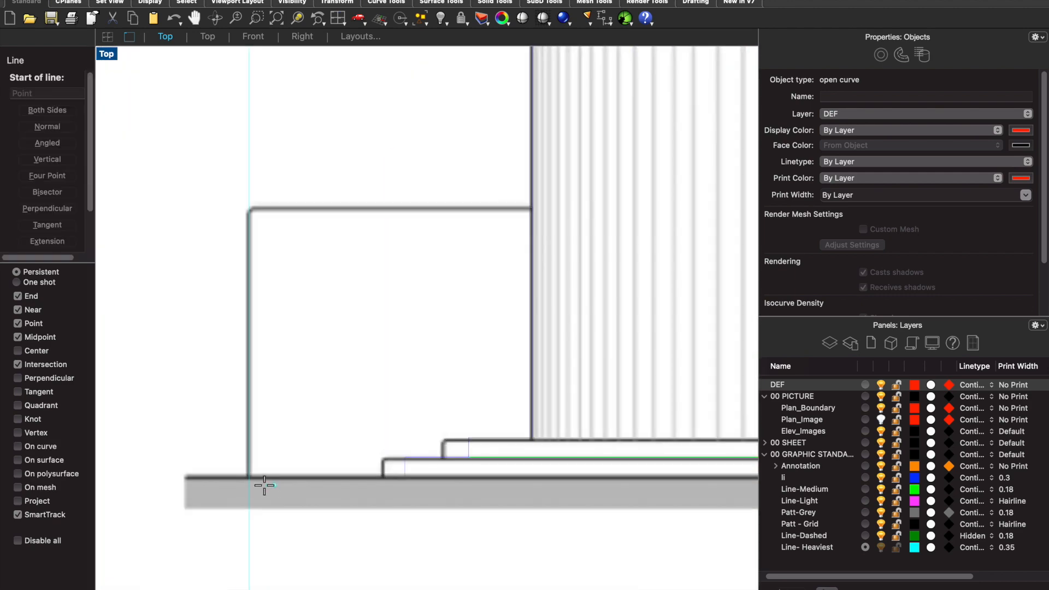
{"action": "scroll", "coordinate": [249, 477], "scroll_direction": "up", "scroll_amount": 3}
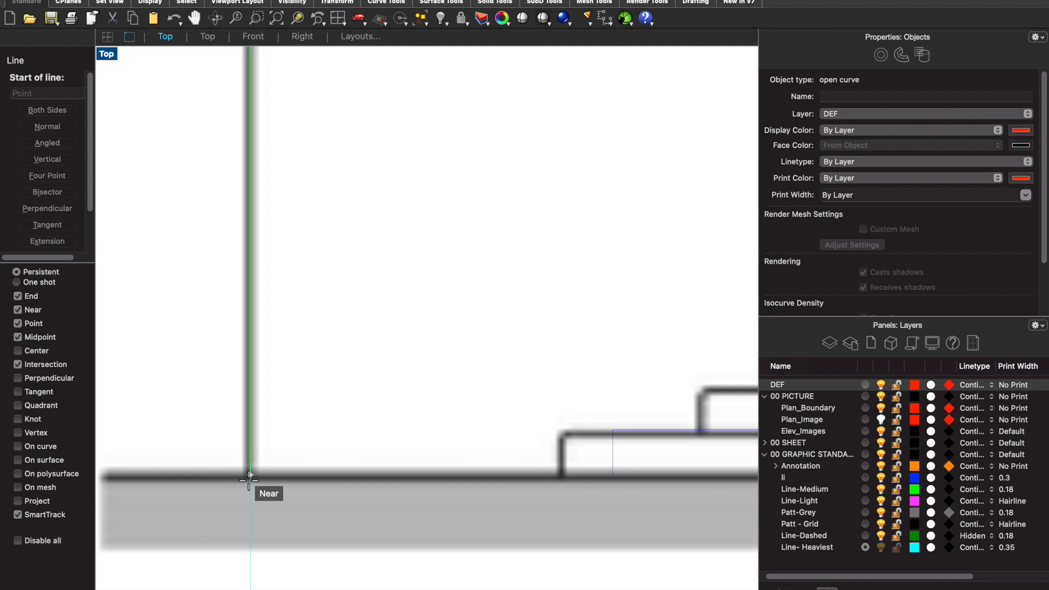
{"action": "left_click", "coordinate": [249, 477]}
{"action": "scroll", "coordinate": [258, 469], "scroll_direction": "down", "scroll_amount": 10}
{"action": "scroll", "coordinate": [676, 474], "scroll_direction": "up", "scroll_amount": 4}
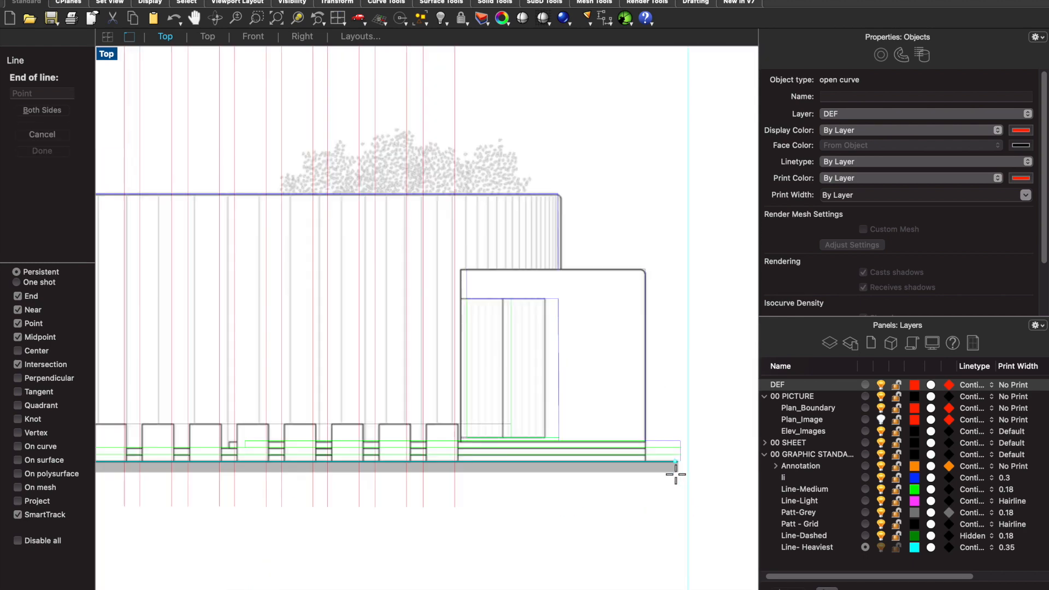
{"action": "scroll", "coordinate": [676, 474], "scroll_direction": "up", "scroll_amount": 4}
{"action": "left_click", "coordinate": [696, 453]}
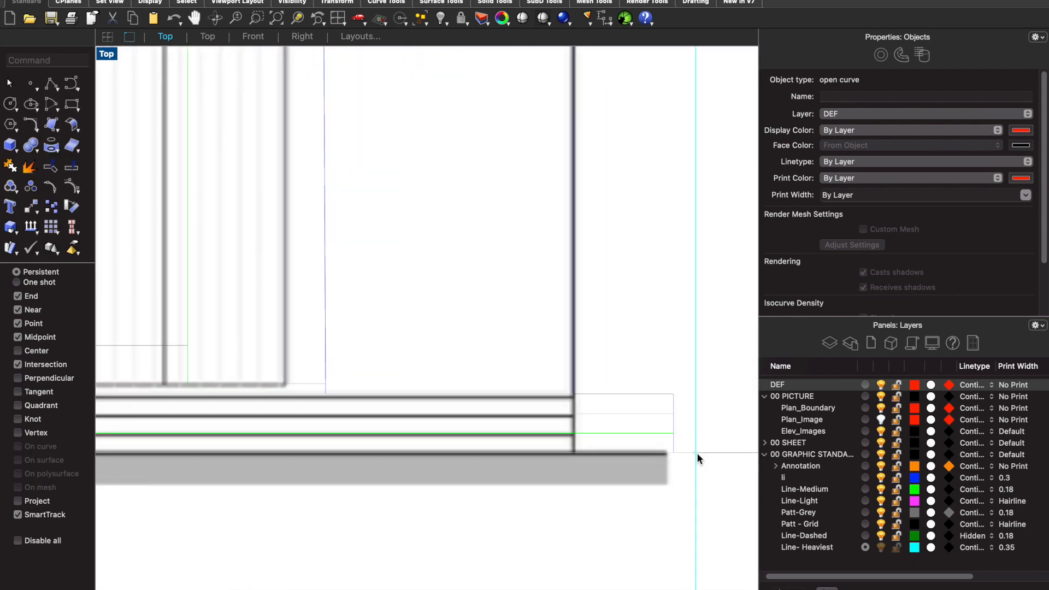
- Delete the two vertical Line-Heaviest guide lines running from the plan boundary's corners past the elevation
{"action": "scroll", "coordinate": [701, 446], "scroll_direction": "down", "scroll_amount": 10}
{"action": "scroll", "coordinate": [700, 418], "scroll_direction": "up", "scroll_amount": 2}
{"action": "left_click", "coordinate": [700, 418]}
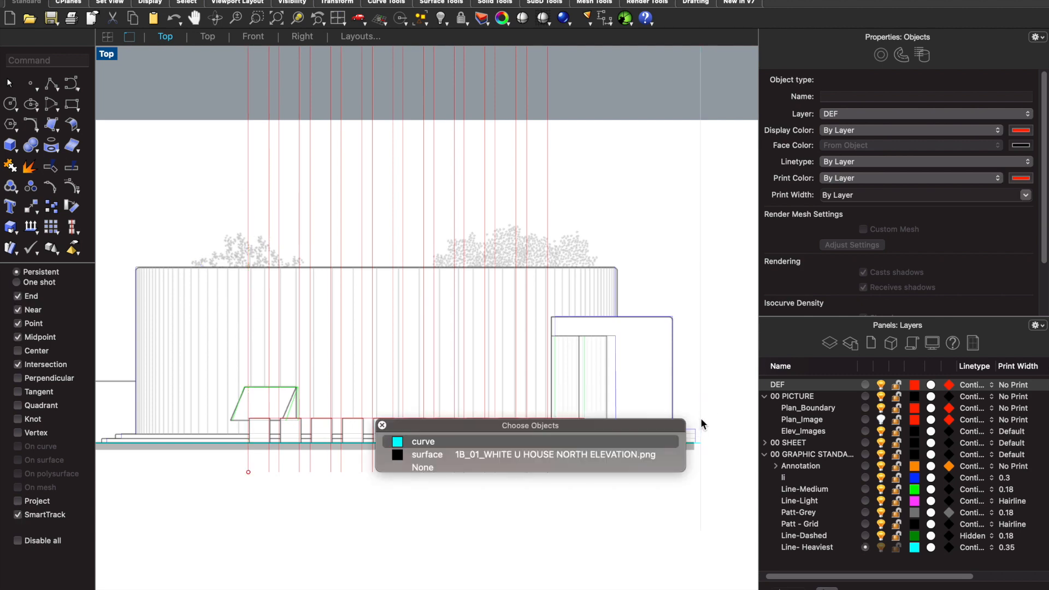
{"action": "left_click", "coordinate": [626, 440]}
{"action": "key", "text": "Escape"}
{"action": "scroll", "coordinate": [666, 410], "scroll_direction": "down", "scroll_amount": 4}
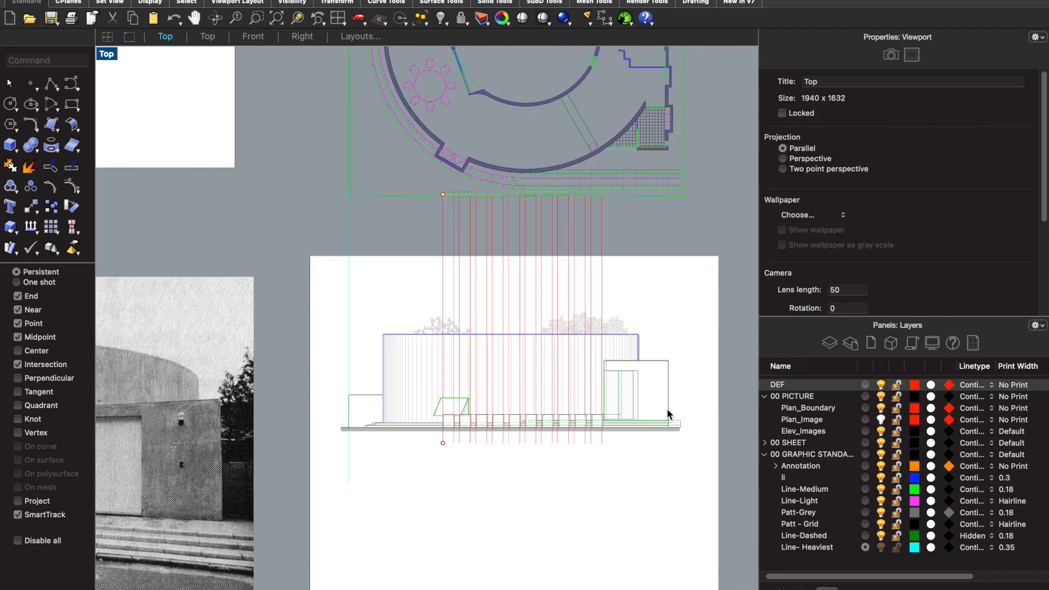
{"action": "left_click", "coordinate": [346, 274]}
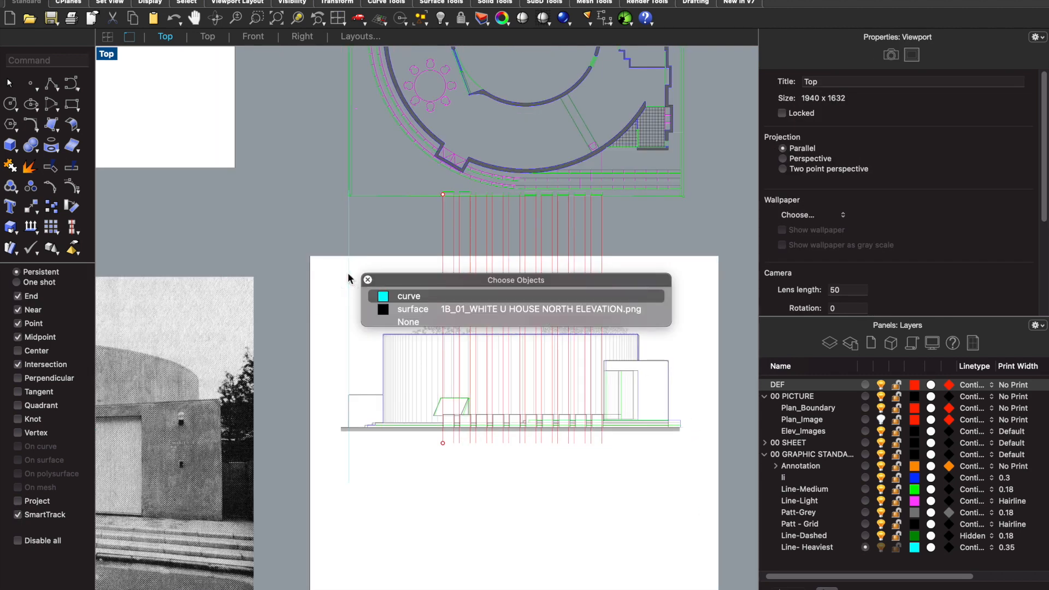
{"action": "left_click", "coordinate": [391, 296]}
{"action": "key", "text": "Delete"}
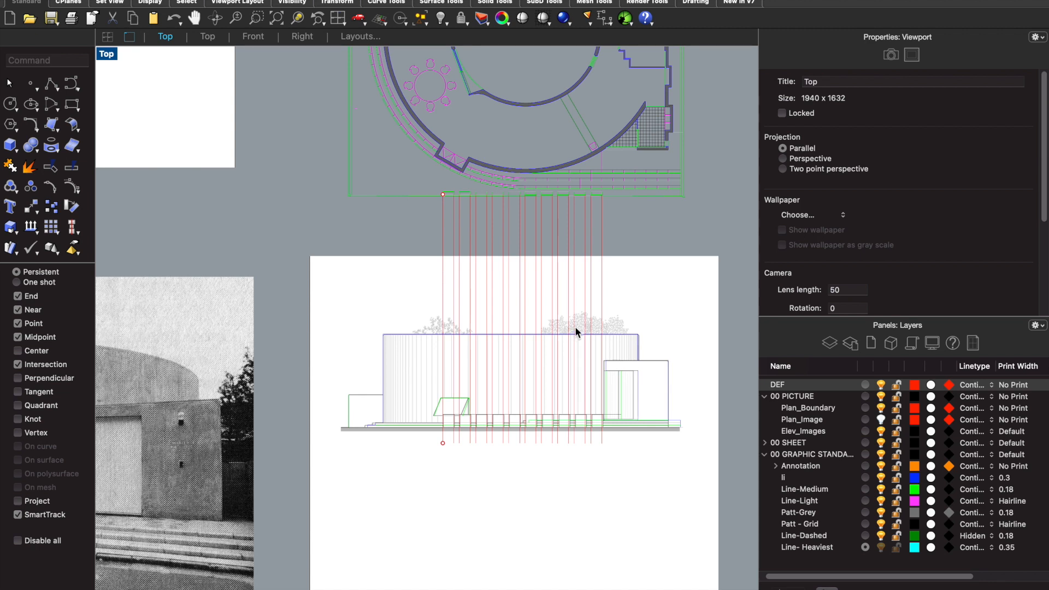
- Lock the DEF and 00 PICTURE layers and hide the Elev_Images layer
{"action": "scroll", "coordinate": [580, 389], "scroll_direction": "up", "scroll_amount": 2}
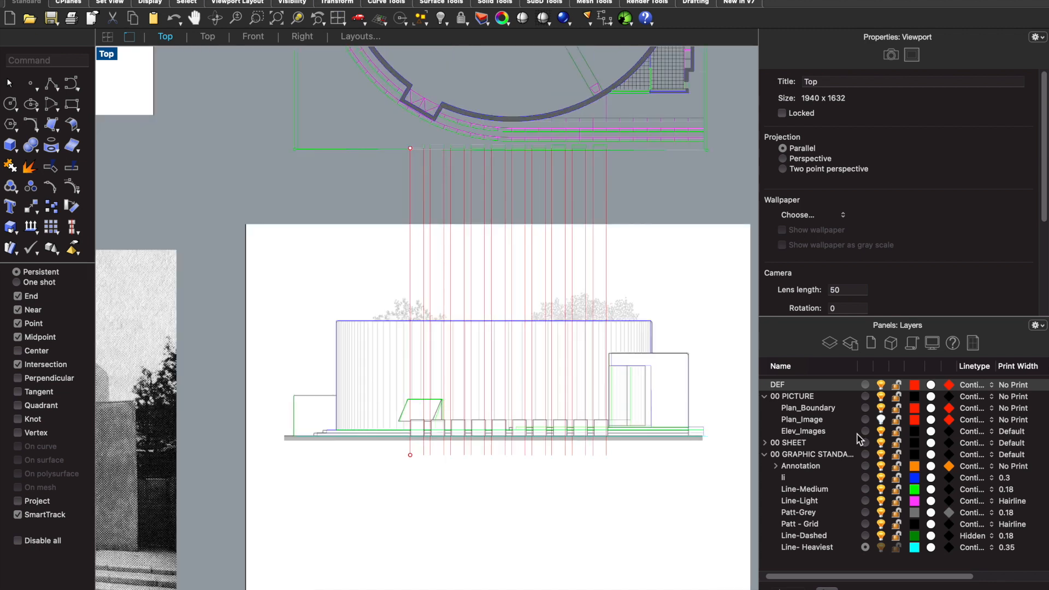
{"action": "left_click", "coordinate": [897, 388]}
{"action": "left_click", "coordinate": [898, 397]}
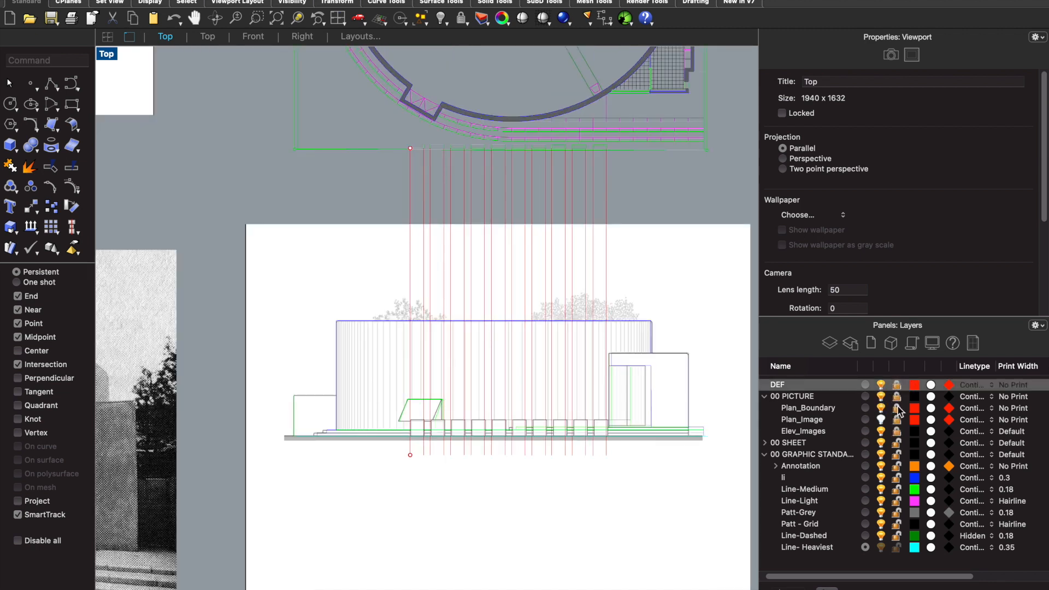
{"action": "left_click", "coordinate": [881, 431]}
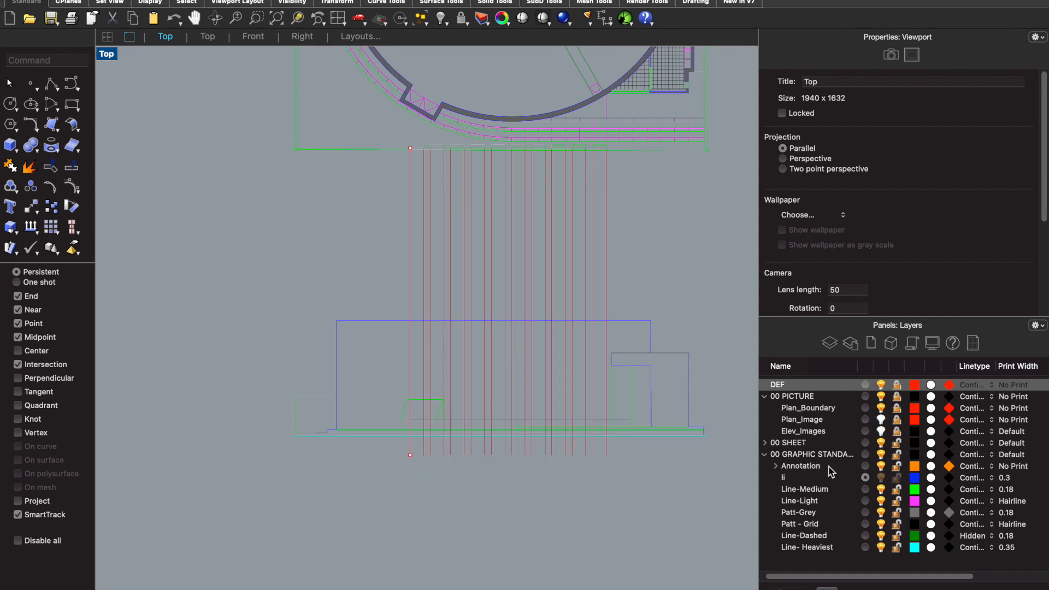
- With the "li" layer current, rename it as Line-Heavy
{"action": "left_click", "coordinate": [787, 478]}
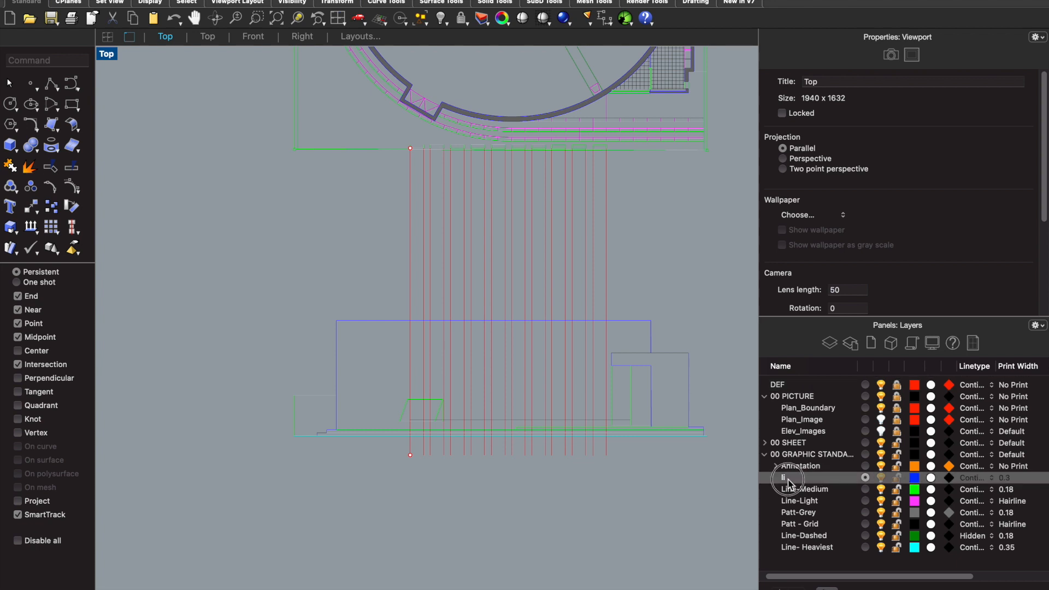
{"action": "left_click", "coordinate": [788, 478]}
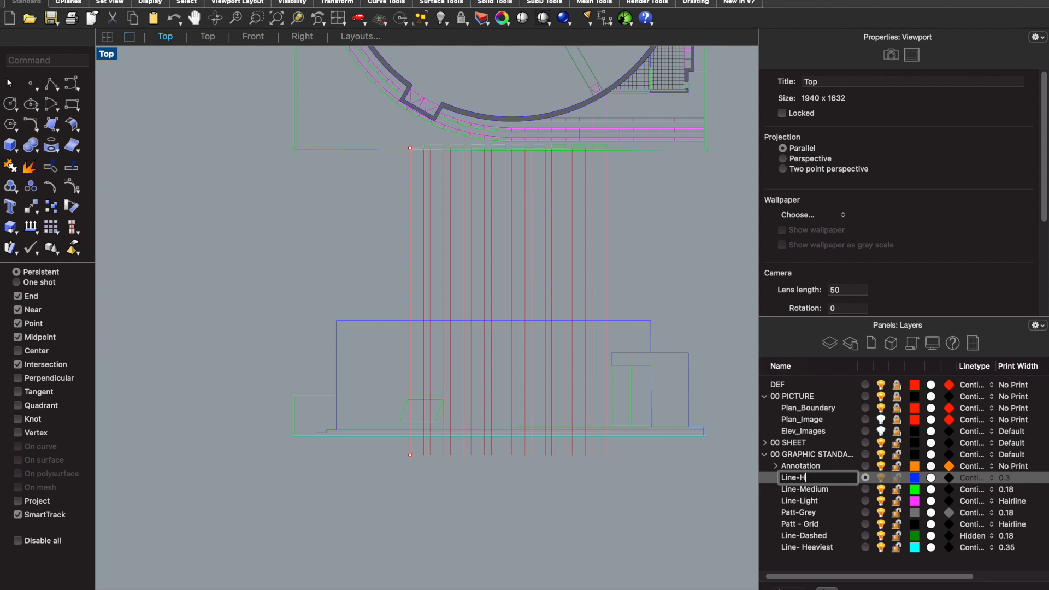
{"action": "left_click", "coordinate": [469, 507]}
- Draw the first front block as a rectangle from its top construction line to the ground line, between the first two vertical construction lines
{"action": "scroll", "coordinate": [464, 451], "scroll_direction": "up", "scroll_amount": 5}
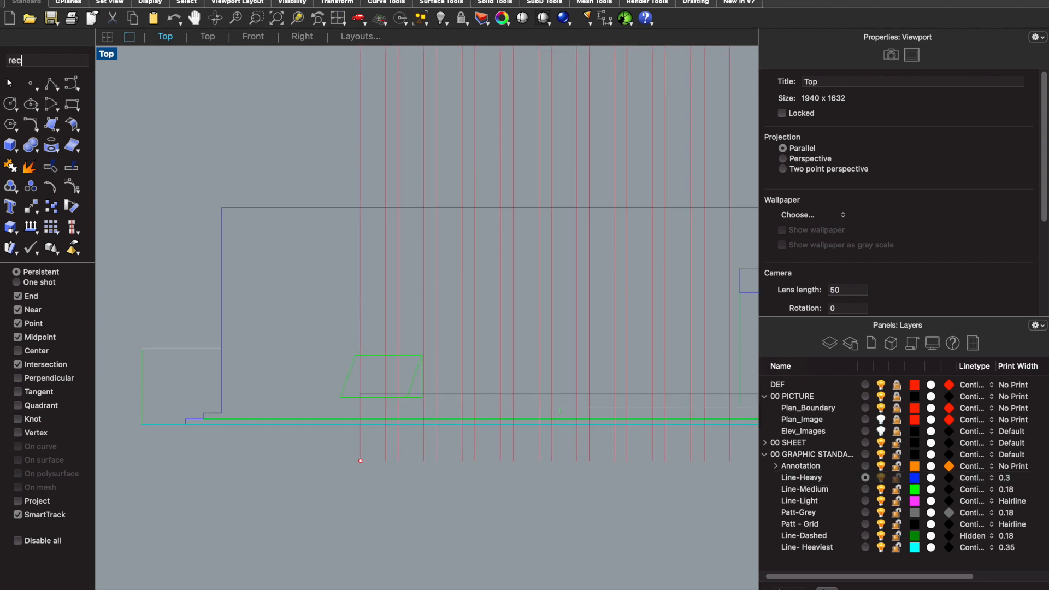
{"action": "type", "text": "rec"}
{"action": "key", "text": "Return"}
{"action": "scroll", "coordinate": [441, 417], "scroll_direction": "up", "scroll_amount": 5}
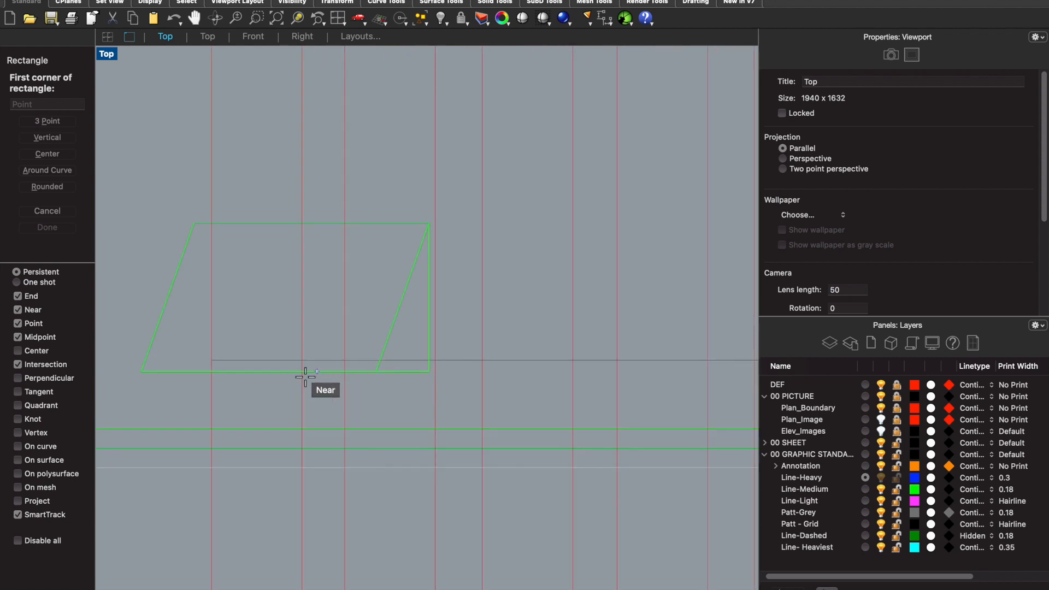
{"action": "left_click", "coordinate": [211, 360]}
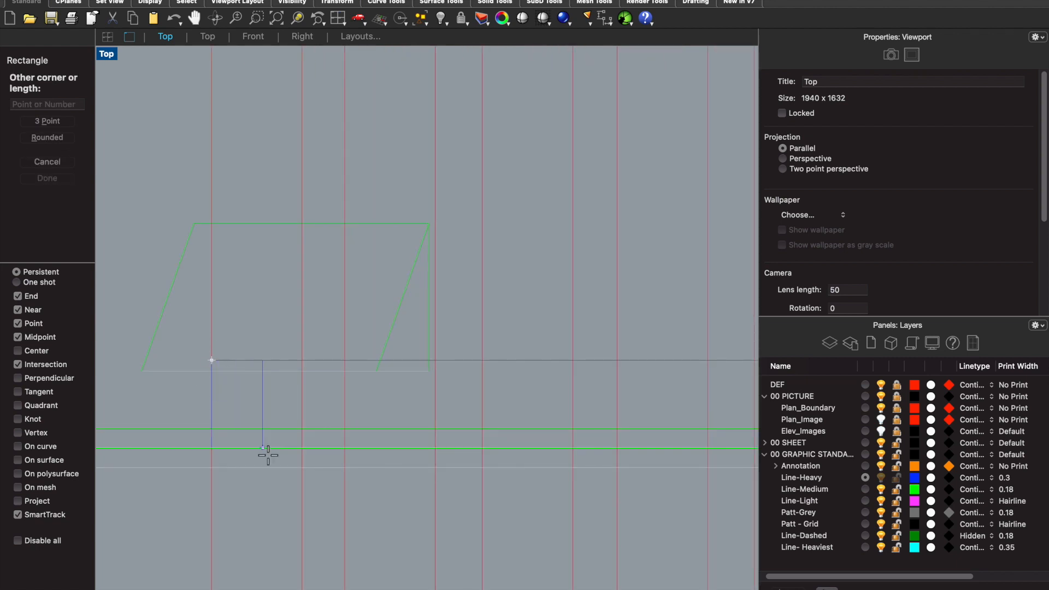
{"action": "left_click", "coordinate": [302, 467]}
{"action": "left_click", "coordinate": [302, 424]}
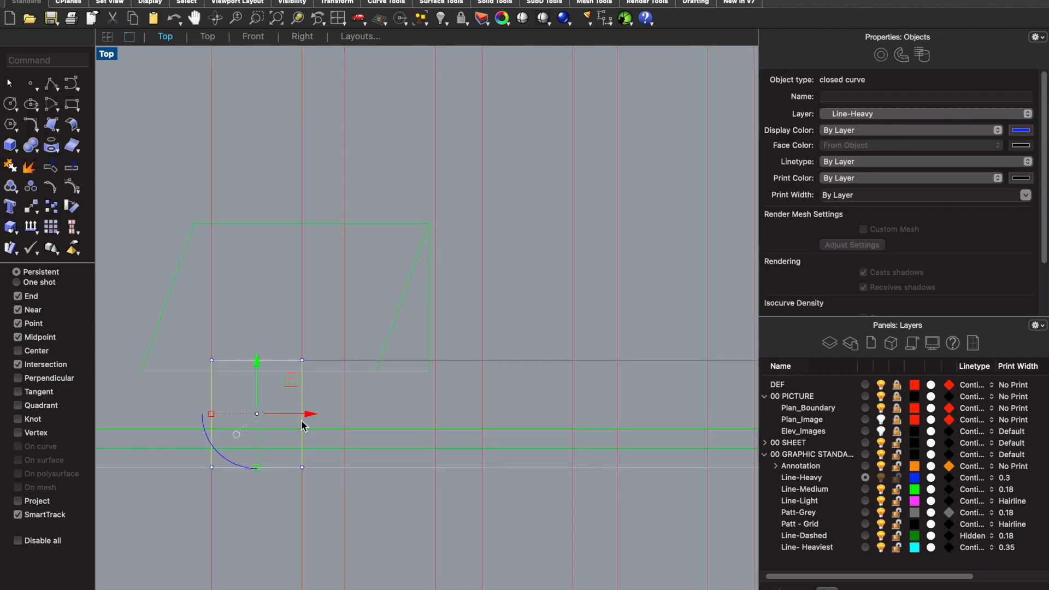
{"action": "type", "text": "copy"}
{"action": "key", "text": "Return"}
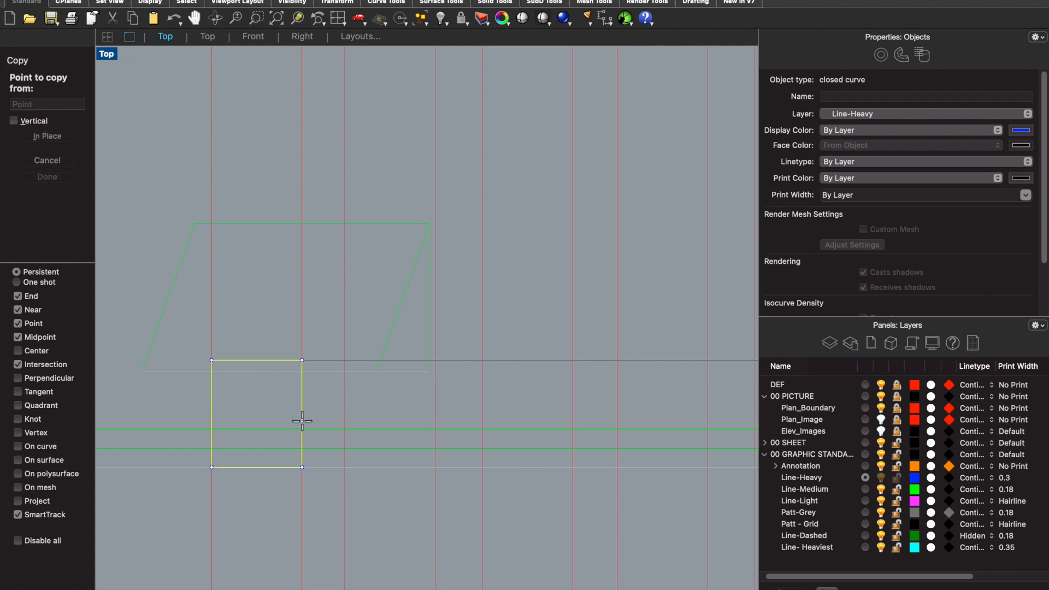
{"action": "key", "text": "Escape"}
{"action": "key", "text": "Escape"}
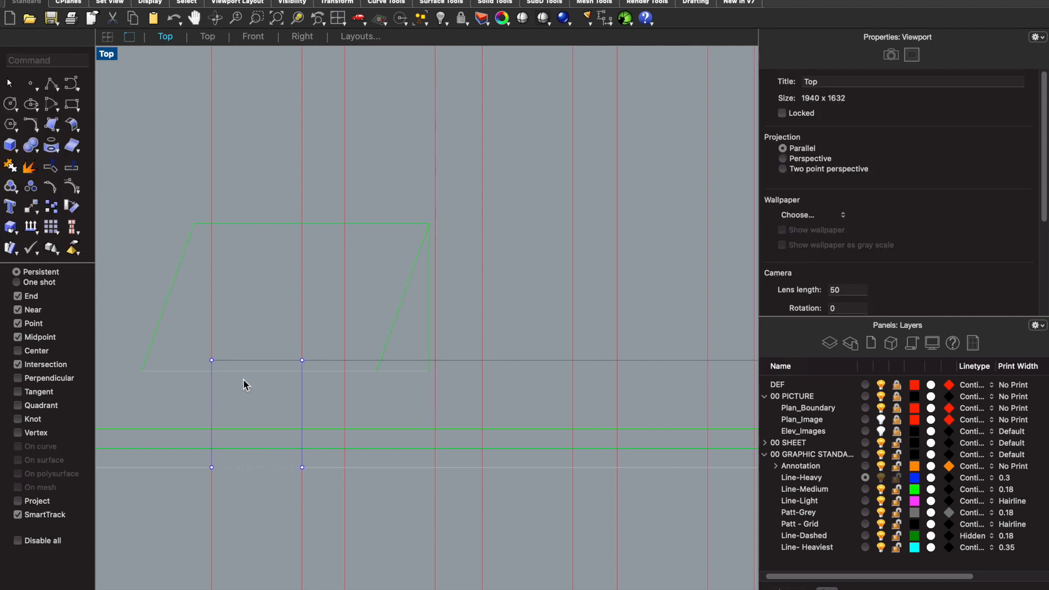
{"action": "left_click", "coordinate": [254, 361]}
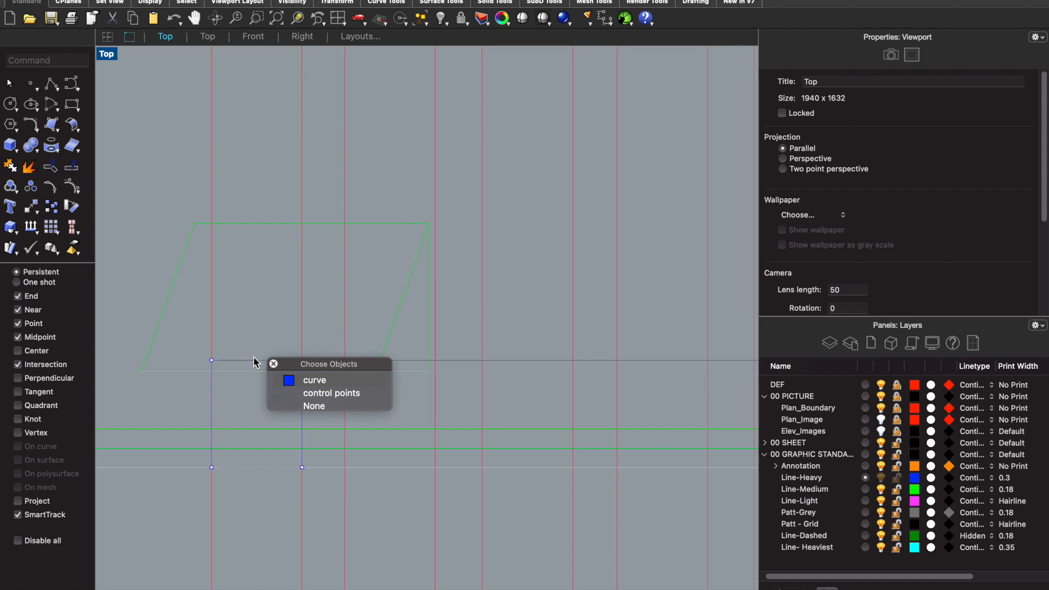
{"action": "key", "text": "Escape"}
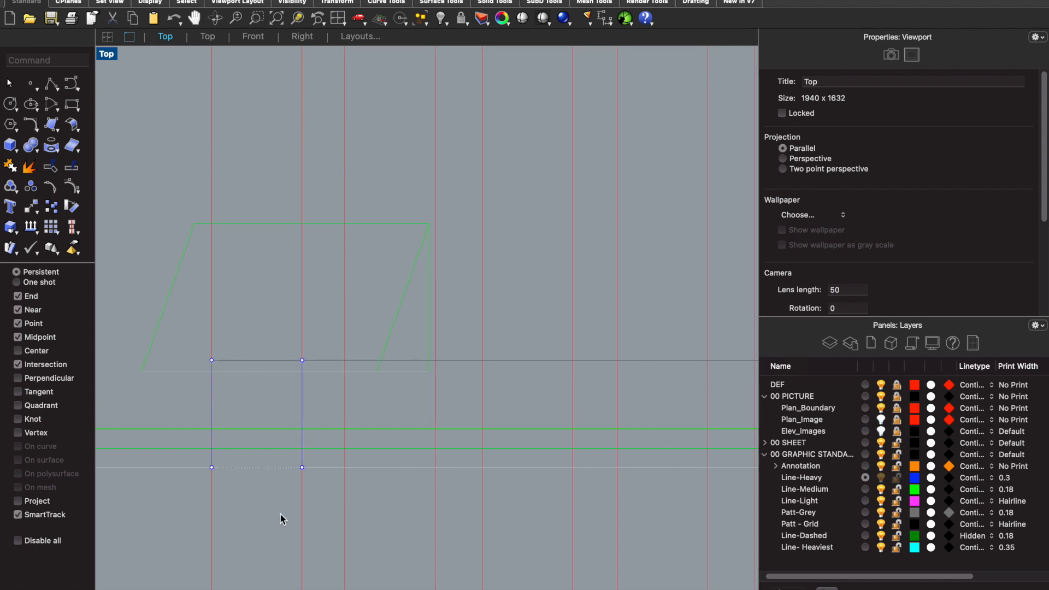
- Explode the first front block's rectangle and delete its bottom edge on the ground line
{"action": "left_click", "coordinate": [271, 469]}
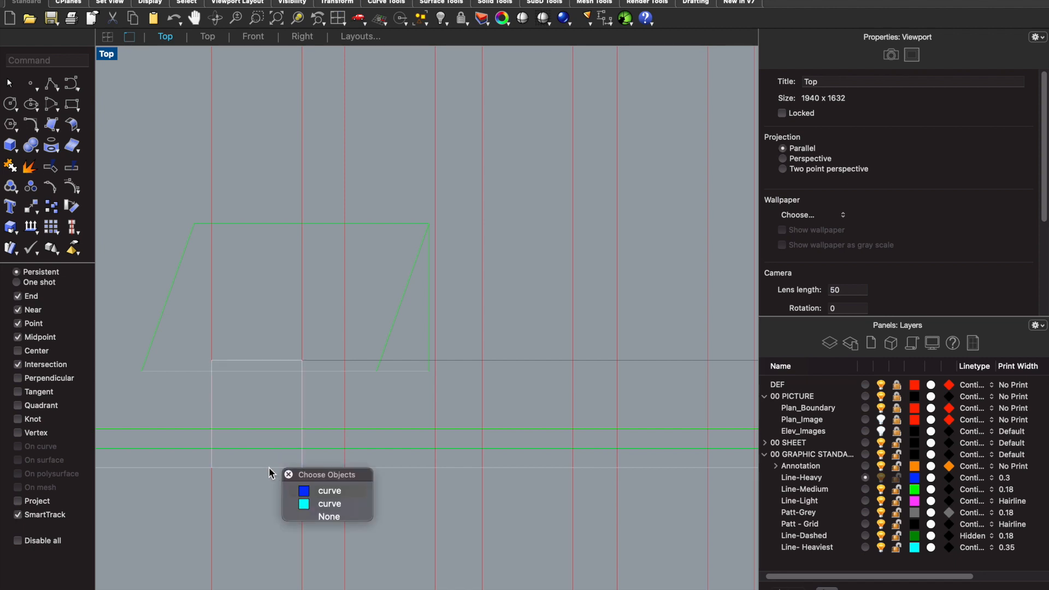
{"action": "left_click", "coordinate": [315, 490]}
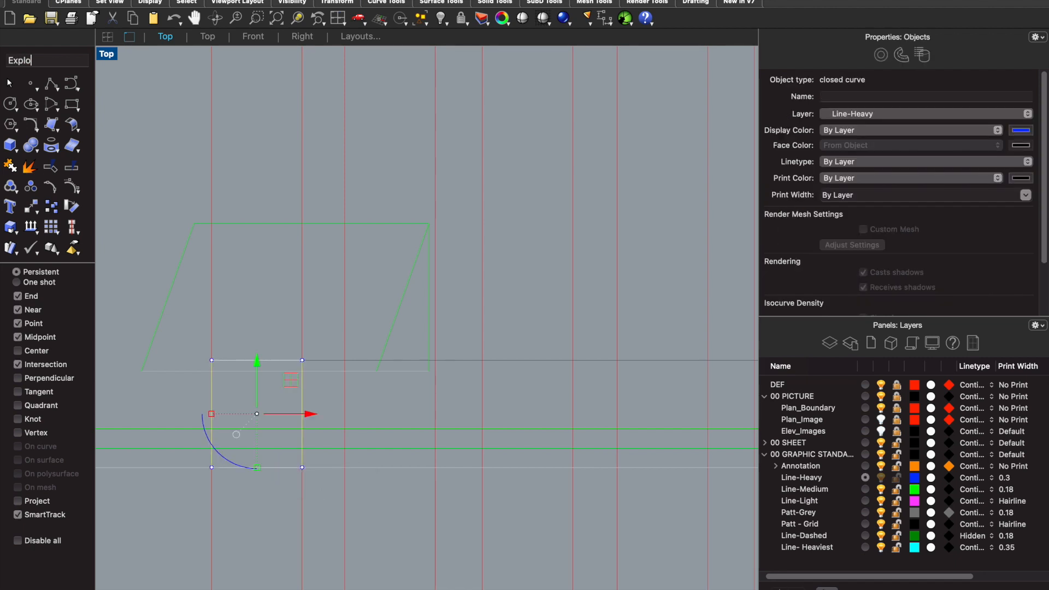
{"action": "type", "text": "Explode"}
{"action": "key", "text": "Return"}
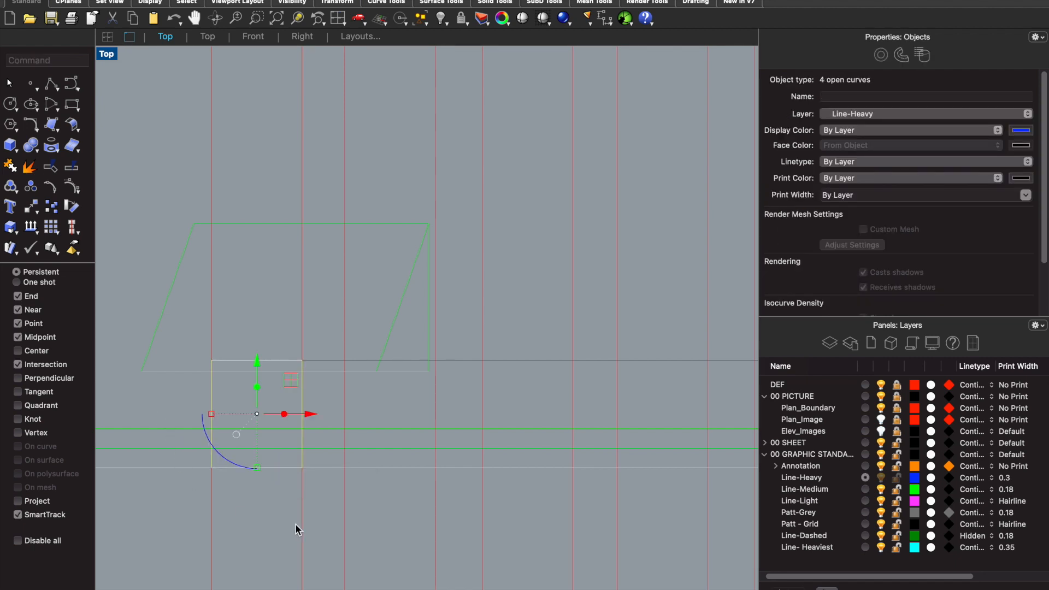
{"action": "left_click", "coordinate": [278, 495]}
{"action": "left_click", "coordinate": [275, 465]}
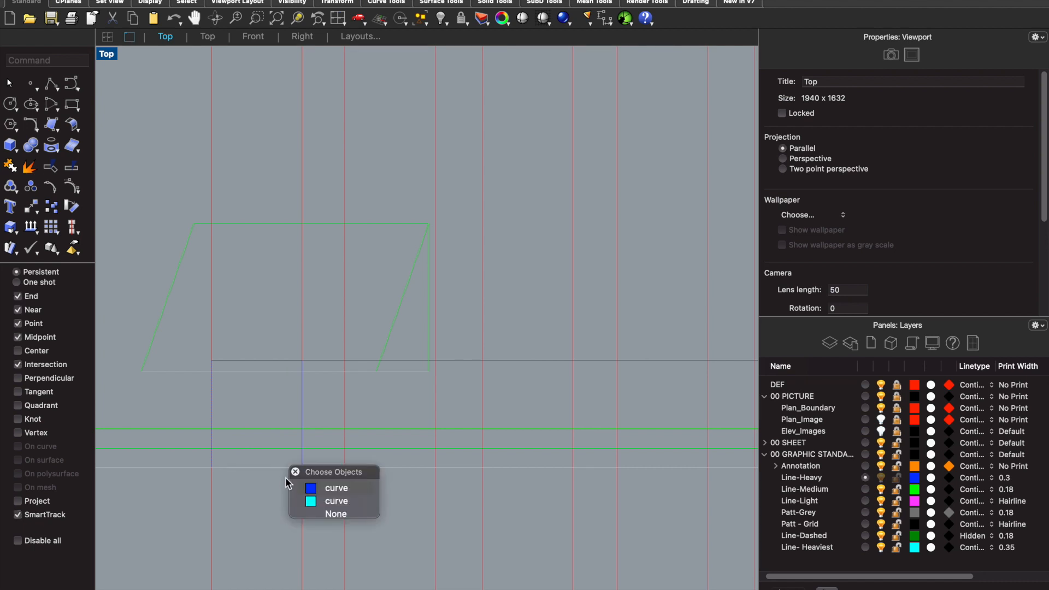
{"action": "left_click", "coordinate": [312, 489]}
{"action": "key", "text": "Escape"}
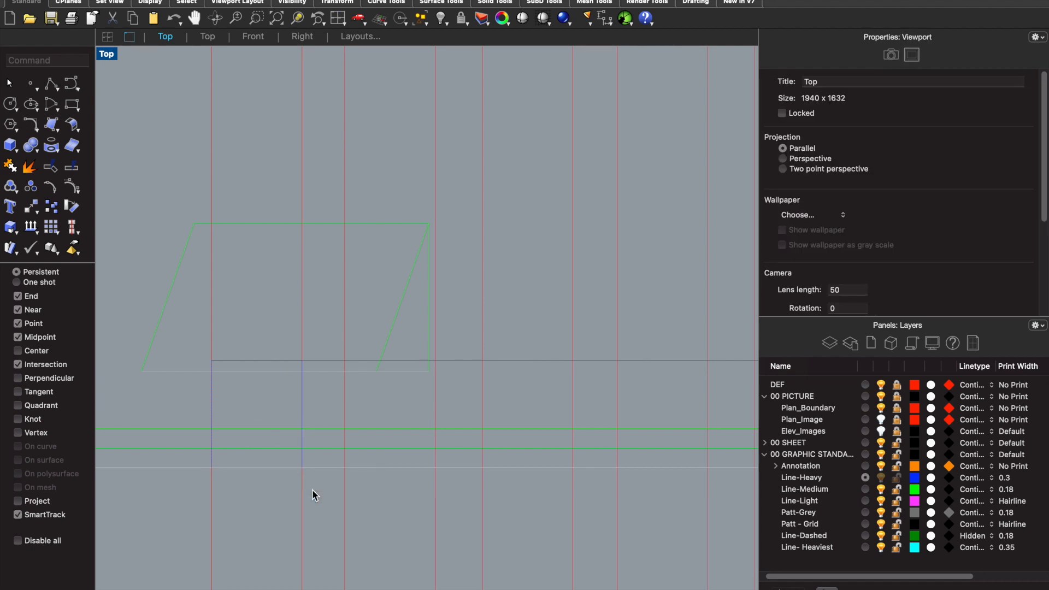
- Join the first front block's two sides and top edge into one open curve
{"action": "left_click", "coordinate": [213, 407]}
{"action": "left_click", "coordinate": [246, 361], "text": "shift"}
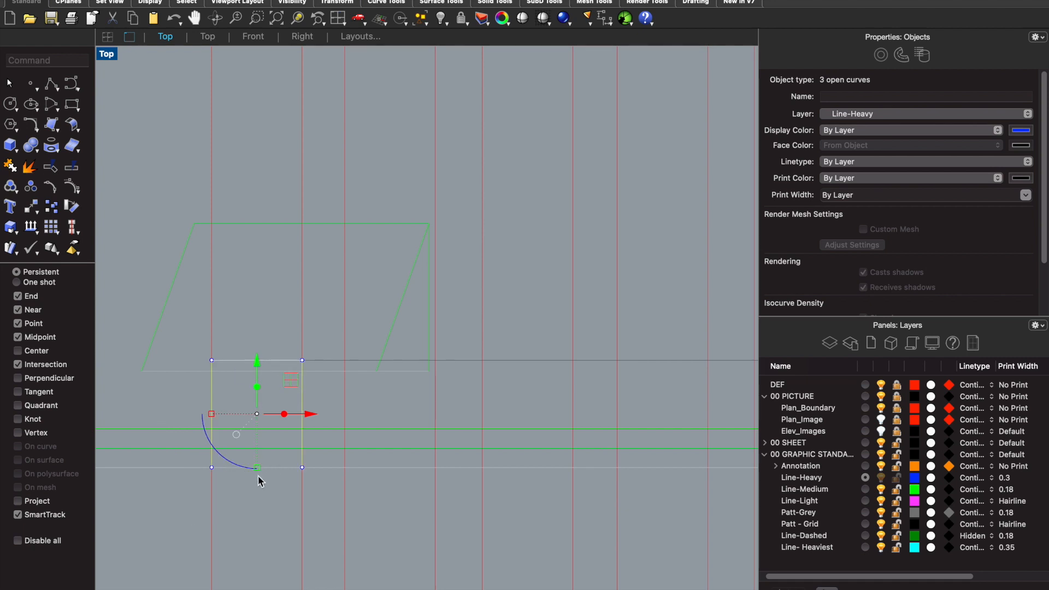
{"action": "type", "text": "join"}
{"action": "key", "text": "Return"}
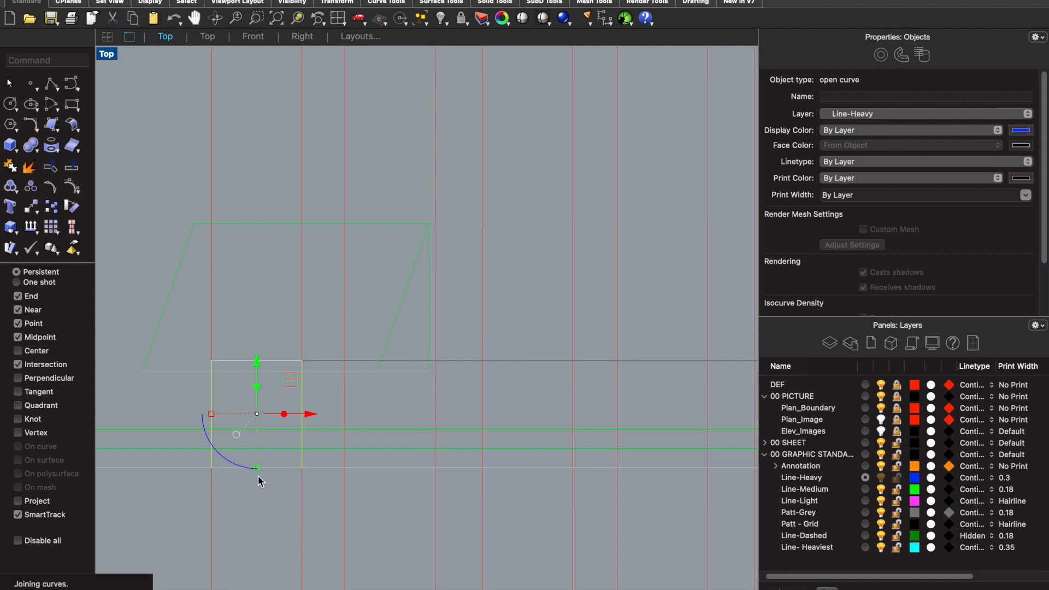
- Copy the first front block from its lower corner along the ground line to the matching vertical construction lines, making ten blocks in total
{"action": "type", "text": "copy"}
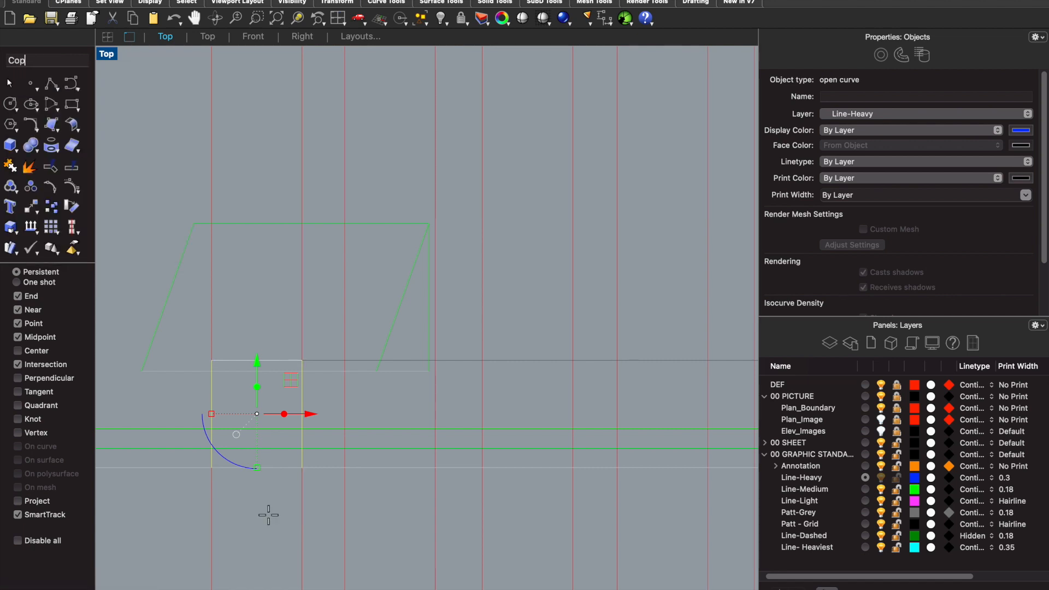
{"action": "key", "text": "Return"}
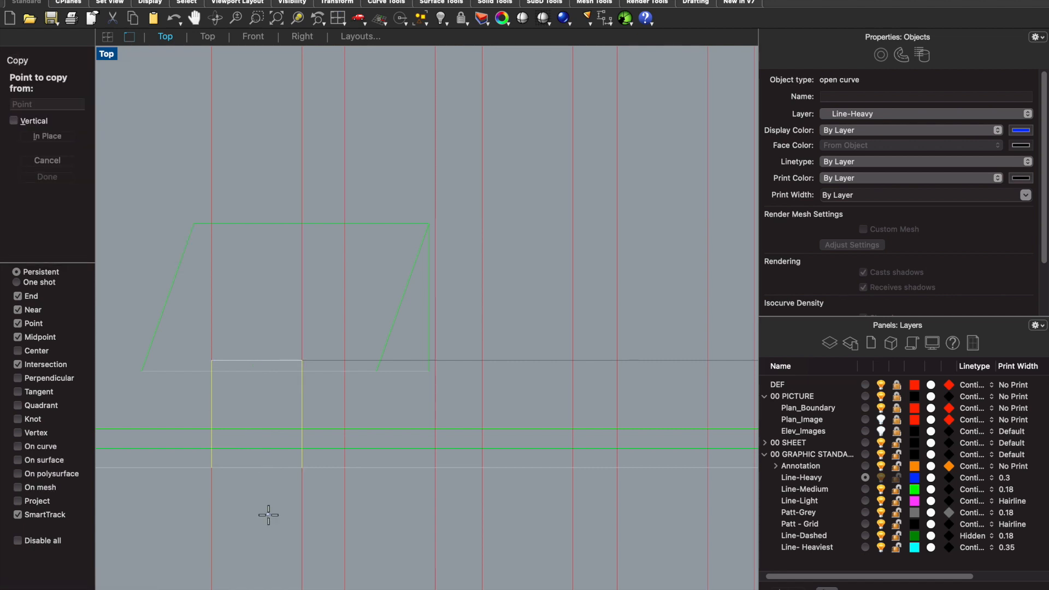
{"action": "left_click", "coordinate": [211, 468]}
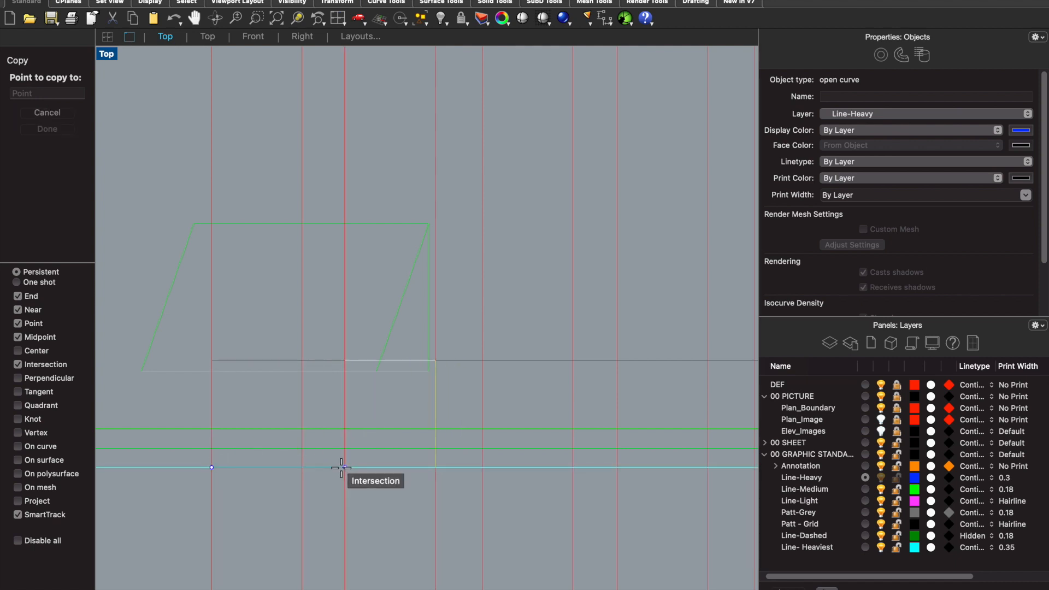
{"action": "left_click", "coordinate": [344, 467]}
{"action": "scroll", "coordinate": [345, 465], "scroll_direction": "down", "scroll_amount": 2}
{"action": "scroll", "coordinate": [436, 451], "scroll_direction": "up", "scroll_amount": 3}
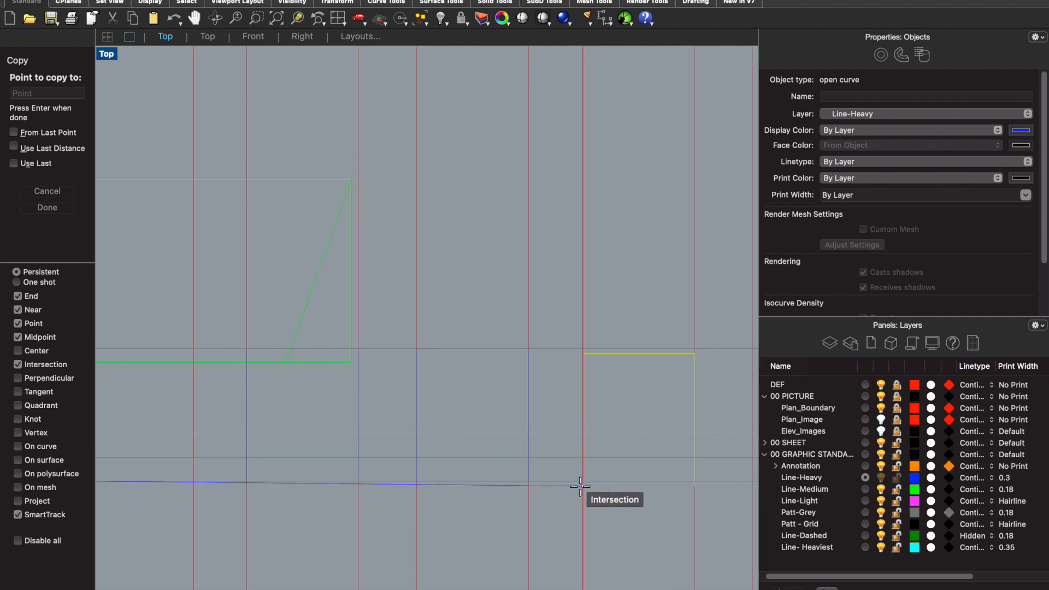
{"action": "scroll", "coordinate": [411, 479], "scroll_direction": "down", "scroll_amount": 2}
{"action": "scroll", "coordinate": [405, 478], "scroll_direction": "down", "scroll_amount": 5}
{"action": "scroll", "coordinate": [486, 476], "scroll_direction": "up", "scroll_amount": 7}
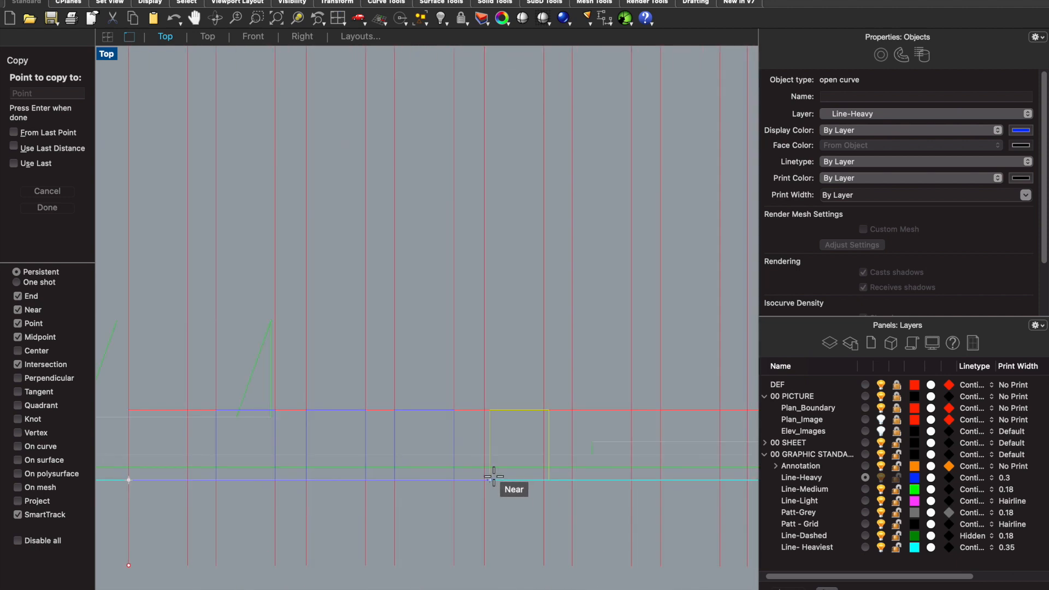
{"action": "left_click", "coordinate": [472, 480]}
{"action": "scroll", "coordinate": [637, 484], "scroll_direction": "down", "scroll_amount": 3}
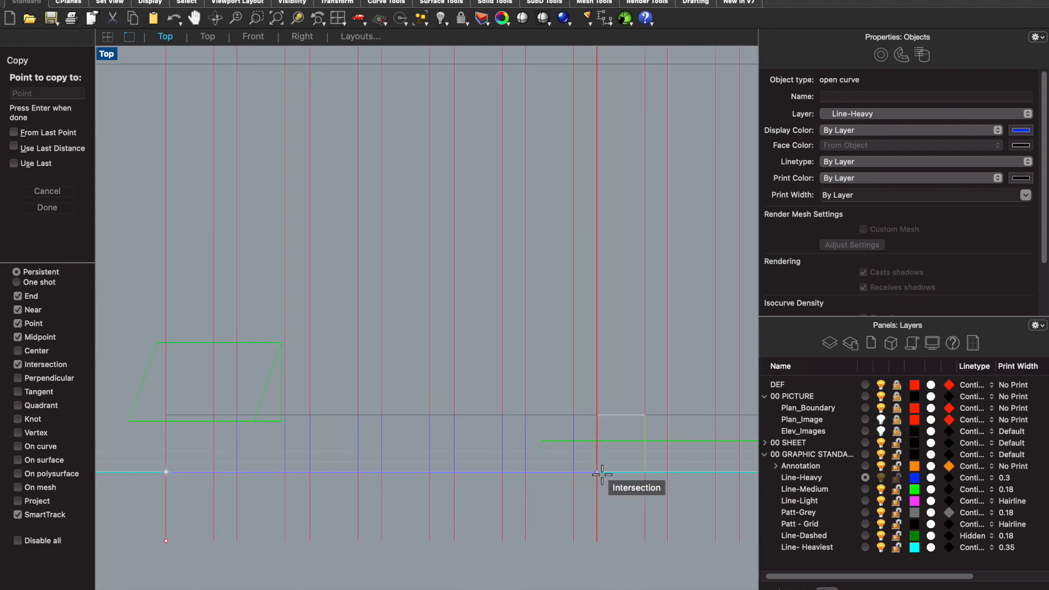
{"action": "scroll", "coordinate": [511, 460], "scroll_direction": "down", "scroll_amount": 2}
{"action": "scroll", "coordinate": [601, 473], "scroll_direction": "down", "scroll_amount": 2}
{"action": "scroll", "coordinate": [604, 473], "scroll_direction": "up", "scroll_amount": 5}
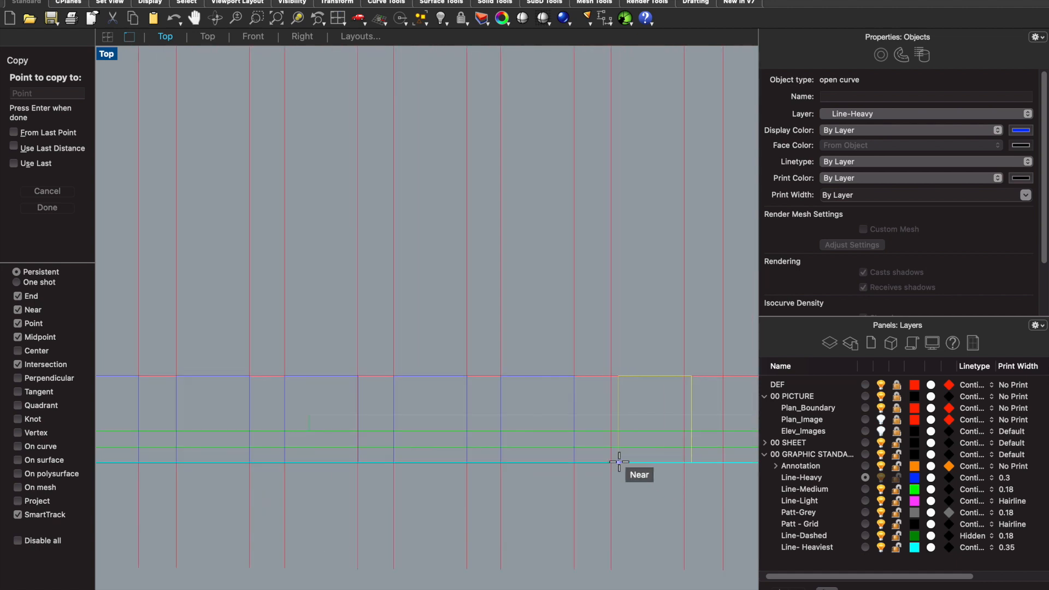
{"action": "scroll", "coordinate": [601, 456], "scroll_direction": "down", "scroll_amount": 3}
{"action": "scroll", "coordinate": [632, 452], "scroll_direction": "up", "scroll_amount": 3}
{"action": "scroll", "coordinate": [616, 445], "scroll_direction": "down", "scroll_amount": 2}
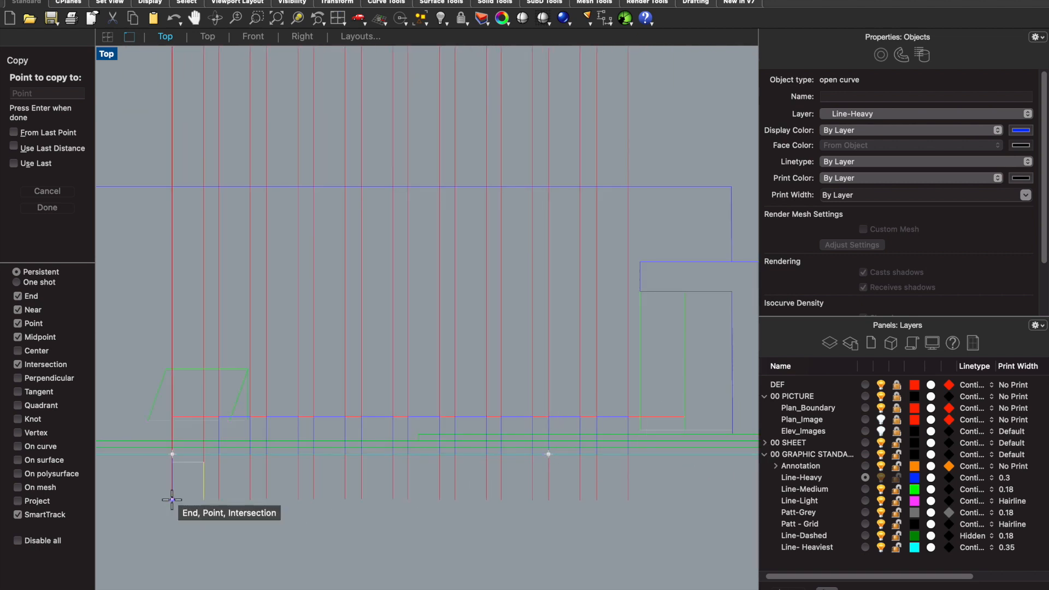
{"action": "key", "text": "Escape"}
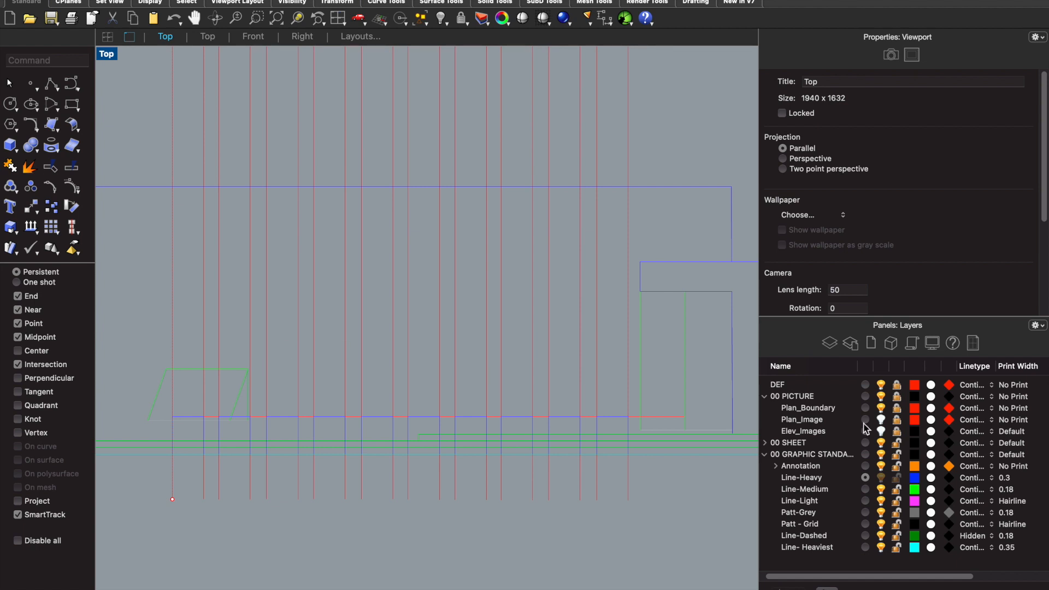
- Hide the DEF layer that holds the red construction lines
{"action": "scroll", "coordinate": [508, 437], "scroll_direction": "down", "scroll_amount": 3}
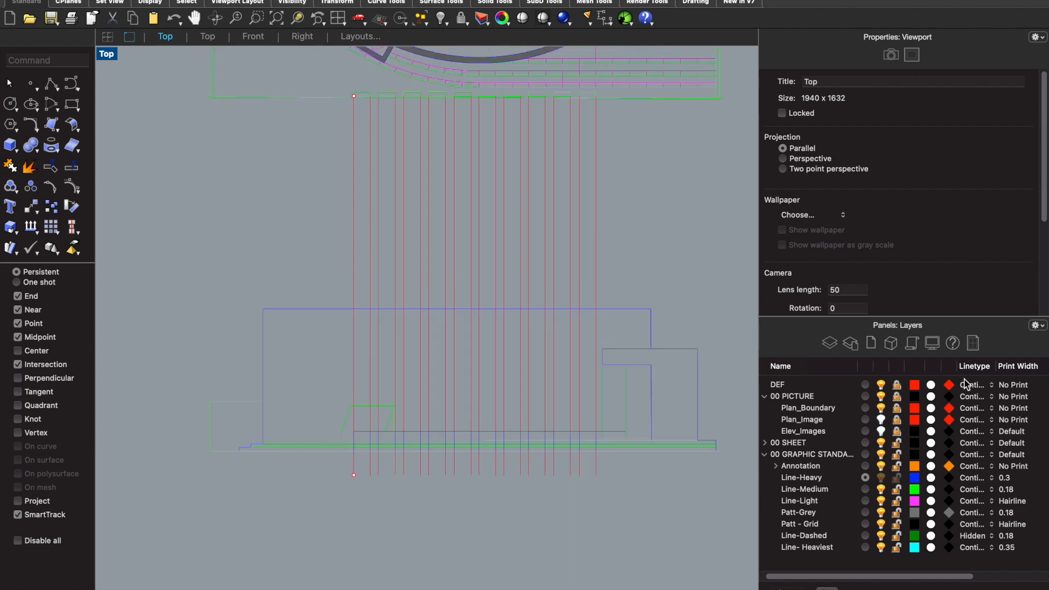
{"action": "left_click", "coordinate": [881, 386]}
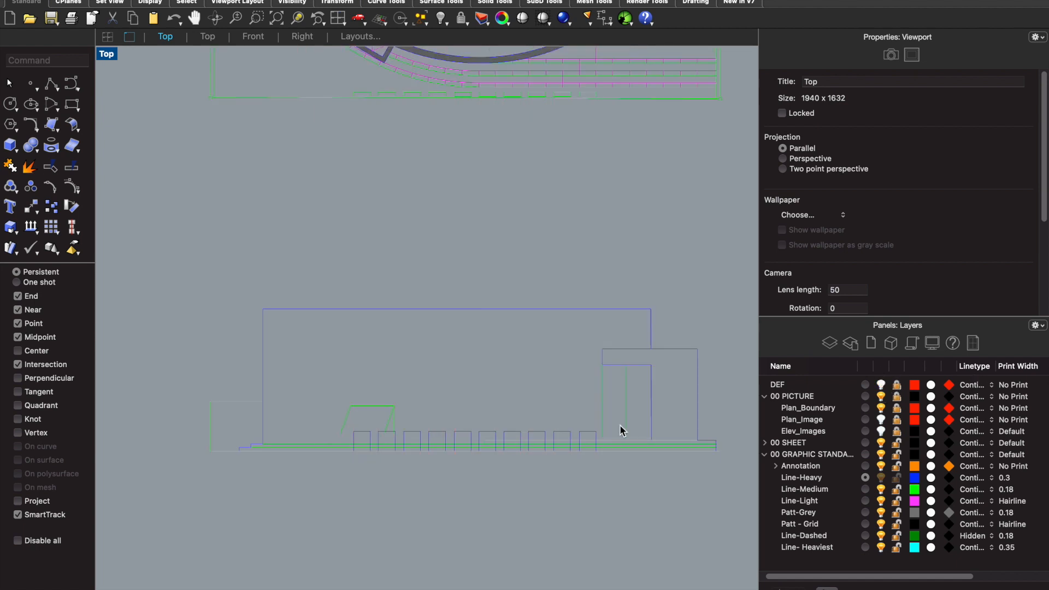
{"action": "scroll", "coordinate": [544, 455], "scroll_direction": "up", "scroll_amount": 4}
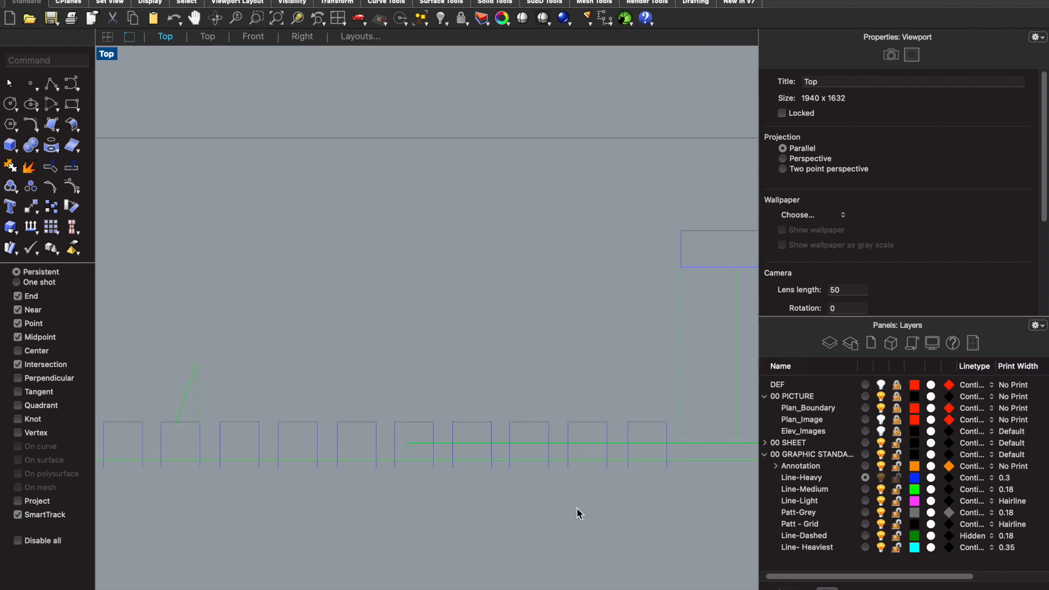
{"action": "scroll", "coordinate": [723, 453], "scroll_direction": "down", "scroll_amount": 3}
{"action": "scroll", "coordinate": [343, 409], "scroll_direction": "down", "scroll_amount": 2}
- Trim away the window and step lines crossing the first two front blocks, using the blocks and neighbouring lines as cutting objects
{"action": "left_click_drag", "start_coordinate": [569, 460], "coordinate": [328, 391]}
{"action": "type", "text": "im"}
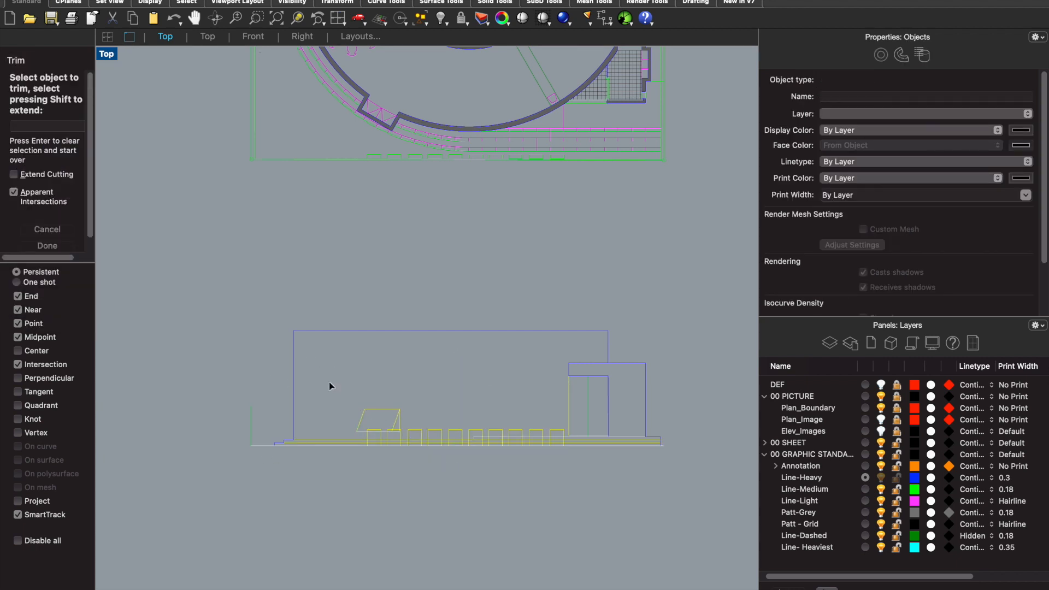
{"action": "scroll", "coordinate": [377, 438], "scroll_direction": "up", "scroll_amount": 5}
{"action": "scroll", "coordinate": [369, 455], "scroll_direction": "up", "scroll_amount": 4}
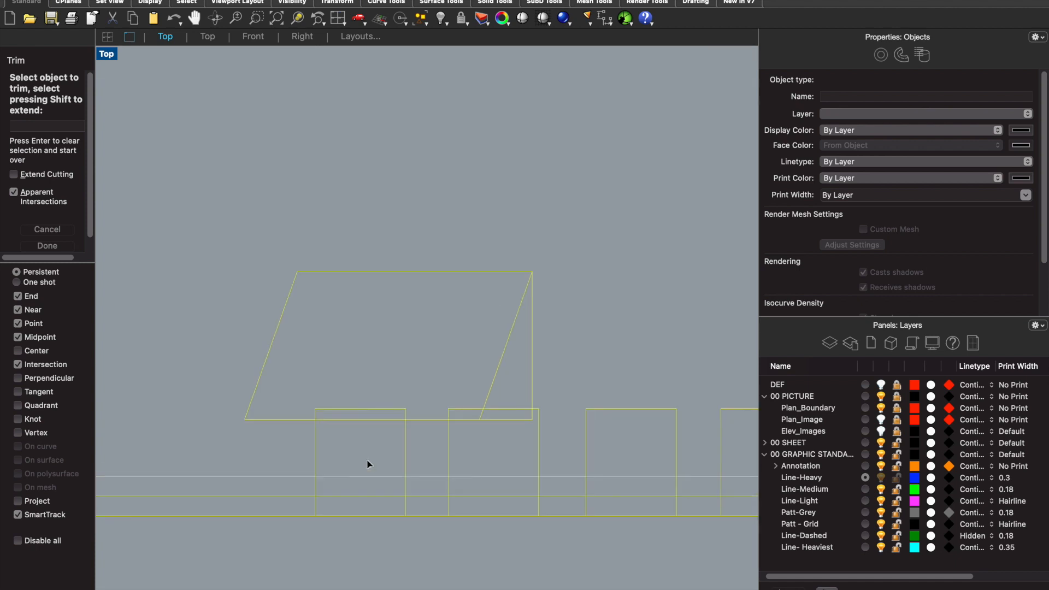
{"action": "left_click_drag", "start_coordinate": [395, 514], "coordinate": [299, 374]}
{"action": "left_click_drag", "start_coordinate": [611, 514], "coordinate": [509, 368]}
{"action": "scroll", "coordinate": [511, 370], "scroll_direction": "down", "scroll_amount": 3}
{"action": "scroll", "coordinate": [621, 421], "scroll_direction": "up", "scroll_amount": 3}
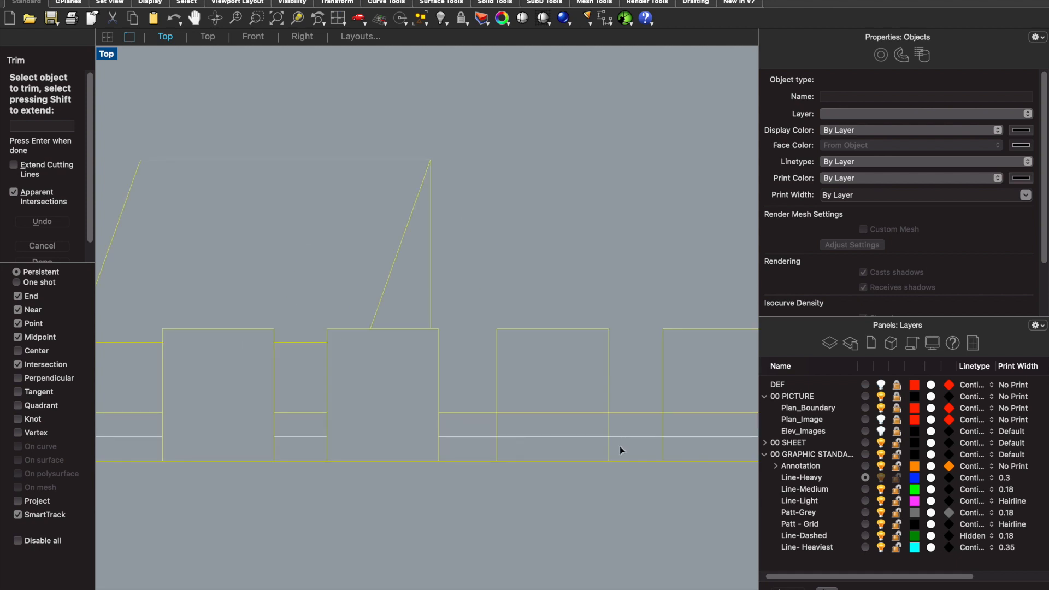
- Trim away the step lines running through the third to seventh front blocks, keeping the ground line
{"action": "left_click_drag", "start_coordinate": [595, 452], "coordinate": [508, 359]}
{"action": "scroll", "coordinate": [480, 391], "scroll_direction": "down", "scroll_amount": 2}
{"action": "scroll", "coordinate": [621, 419], "scroll_direction": "up", "scroll_amount": 2}
{"action": "left_click_drag", "start_coordinate": [598, 424], "coordinate": [537, 343]}
{"action": "scroll", "coordinate": [487, 377], "scroll_direction": "down", "scroll_amount": 2}
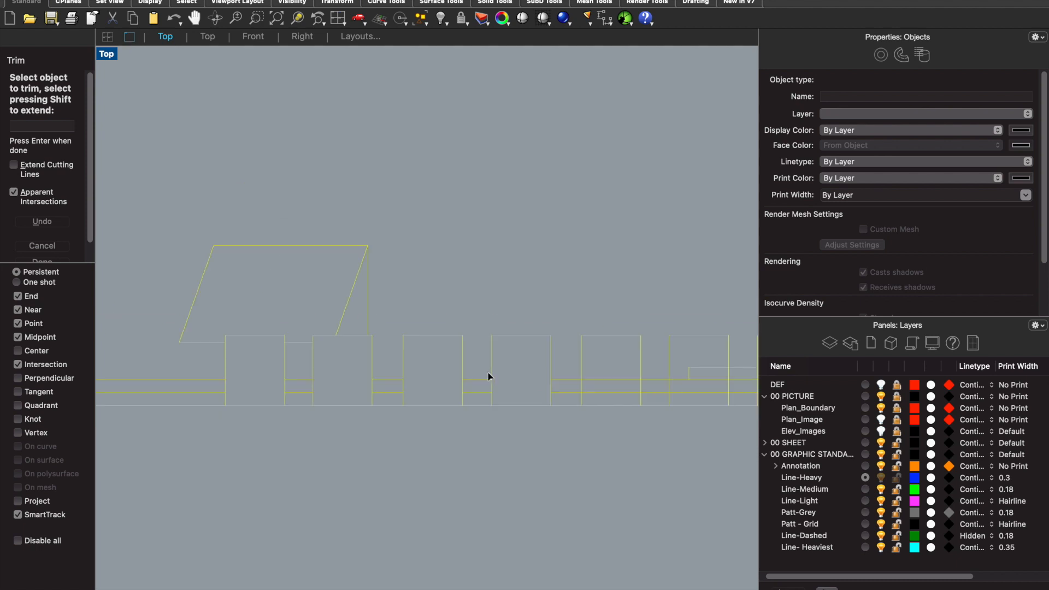
{"action": "scroll", "coordinate": [632, 403], "scroll_direction": "up", "scroll_amount": 2}
{"action": "left_click_drag", "start_coordinate": [633, 404], "coordinate": [581, 345]}
{"action": "scroll", "coordinate": [529, 363], "scroll_direction": "down", "scroll_amount": 2}
{"action": "scroll", "coordinate": [651, 375], "scroll_direction": "up", "scroll_amount": 2}
{"action": "left_click_drag", "start_coordinate": [609, 379], "coordinate": [546, 307]}
{"action": "scroll", "coordinate": [610, 346], "scroll_direction": "down", "scroll_amount": 2}
{"action": "scroll", "coordinate": [595, 375], "scroll_direction": "up", "scroll_amount": 2}
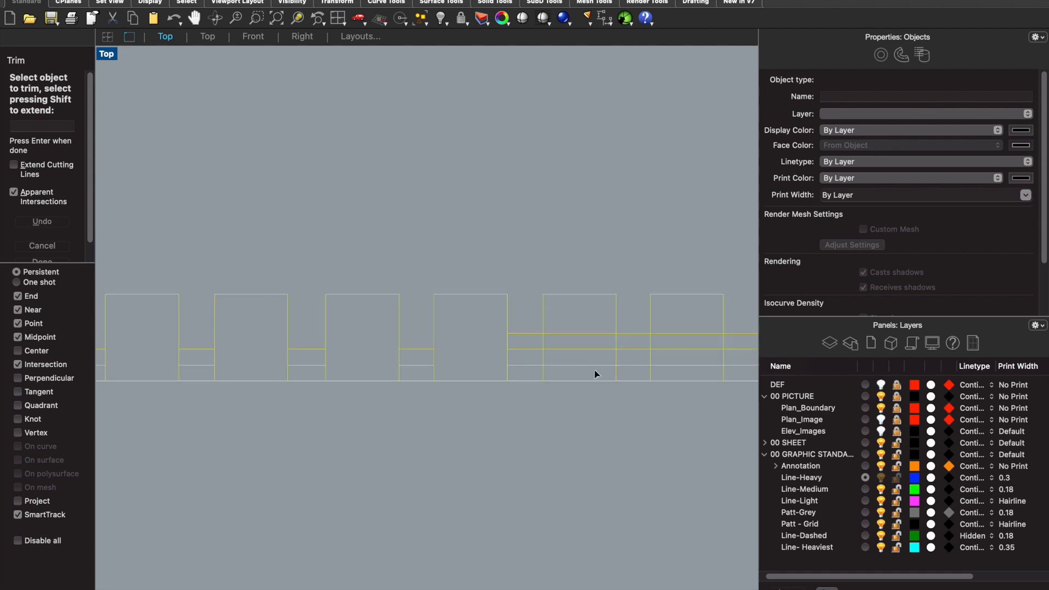
{"action": "left_click_drag", "start_coordinate": [594, 377], "coordinate": [547, 306]}
{"action": "left_click_drag", "start_coordinate": [700, 381], "coordinate": [665, 332]}
{"action": "type", "text": "z"}
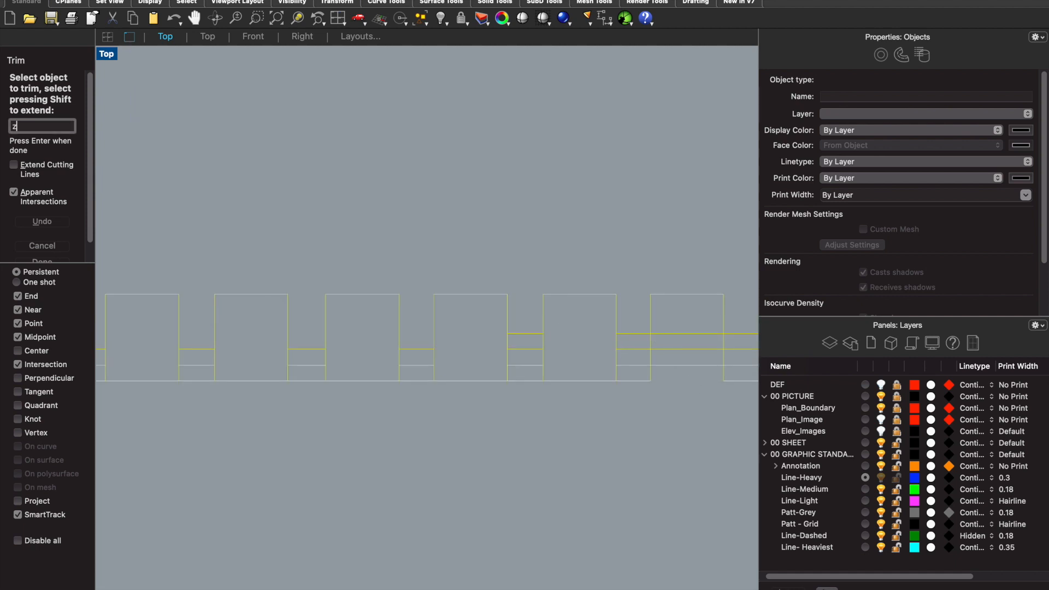
{"action": "key", "text": "Return"}
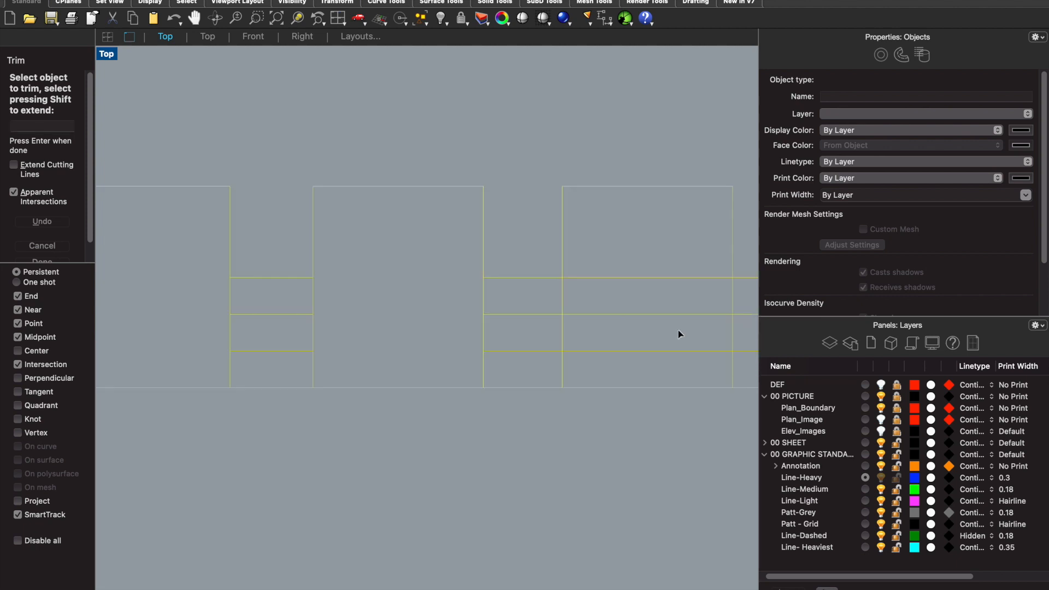
- Trim away the step lines inside the last three front blocks and finish trimming
{"action": "left_click_drag", "start_coordinate": [688, 368], "coordinate": [613, 232]}
{"action": "scroll", "coordinate": [527, 312], "scroll_direction": "down", "scroll_amount": 5}
{"action": "scroll", "coordinate": [549, 305], "scroll_direction": "up", "scroll_amount": 6}
{"action": "left_click_drag", "start_coordinate": [604, 358], "coordinate": [570, 271]}
{"action": "scroll", "coordinate": [527, 302], "scroll_direction": "down", "scroll_amount": 6}
{"action": "scroll", "coordinate": [650, 328], "scroll_direction": "up", "scroll_amount": 6}
{"action": "left_click_drag", "start_coordinate": [658, 338], "coordinate": [613, 241]}
{"action": "scroll", "coordinate": [614, 246], "scroll_direction": "down", "scroll_amount": 6}
{"action": "scroll", "coordinate": [607, 225], "scroll_direction": "up", "scroll_amount": 4}
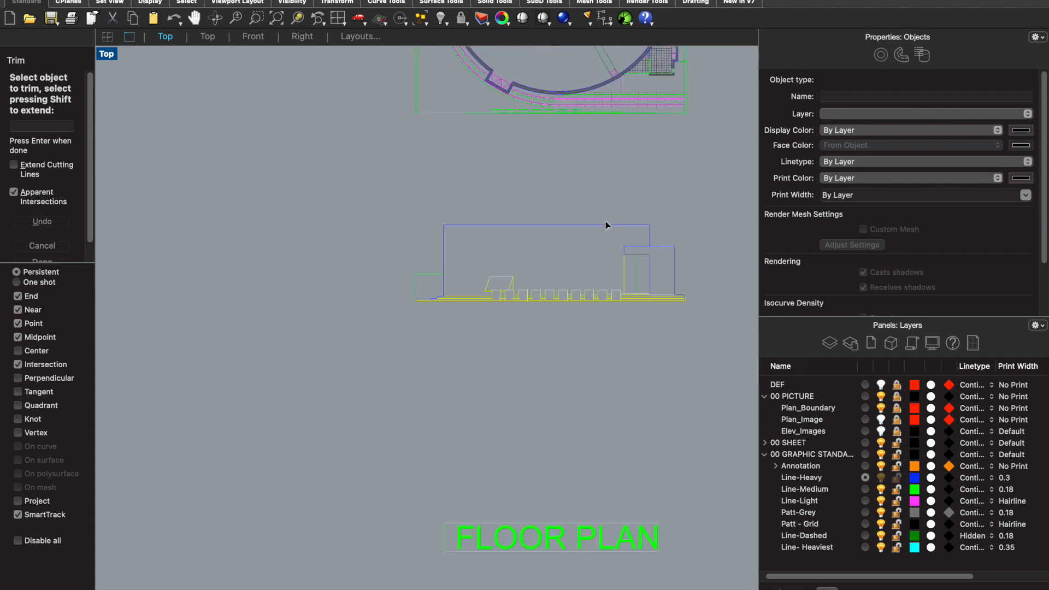
{"action": "key", "text": "Return"}
- Make Elev_Images the current layer so the reference elevation shows behind the linework
{"action": "scroll", "coordinate": [602, 229], "scroll_direction": "up", "scroll_amount": 3}
{"action": "scroll", "coordinate": [596, 249], "scroll_direction": "down", "scroll_amount": 2}
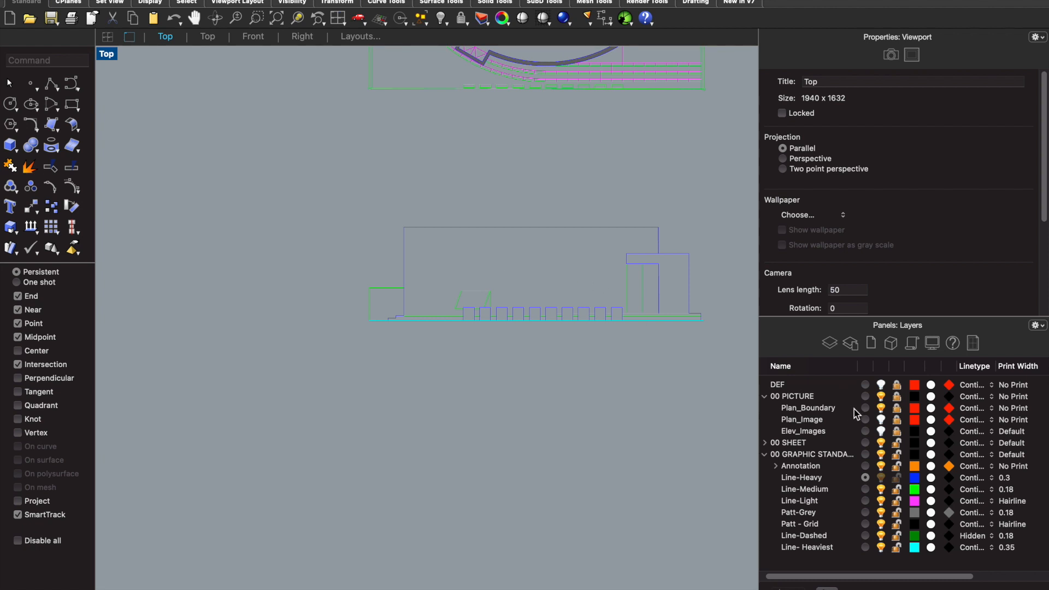
{"action": "left_click", "coordinate": [865, 432]}
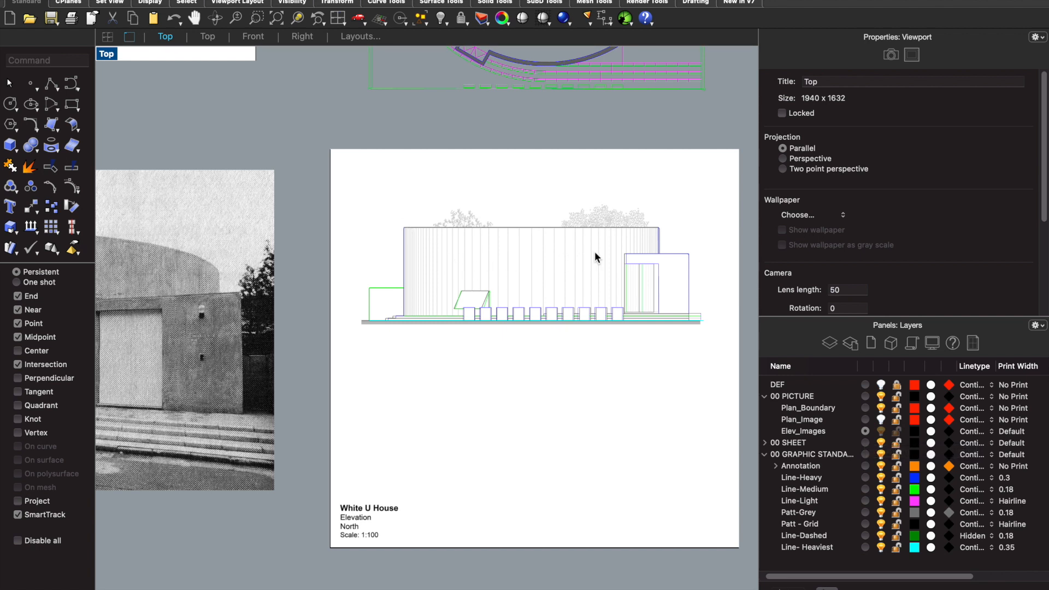
{"action": "scroll", "coordinate": [548, 216], "scroll_direction": "up", "scroll_amount": 3}
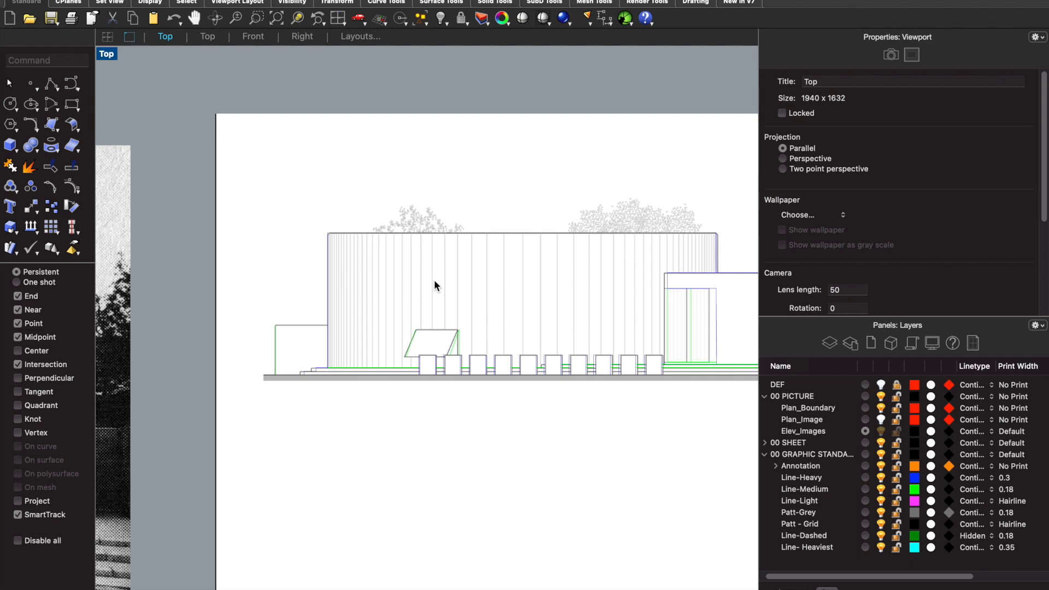
- Draw a vertical solid cylinder over the plan, centred in the U-shaped courtyard, with a radius of about 329 reaching the curved outer wall
{"action": "scroll", "coordinate": [445, 361], "scroll_direction": "down", "scroll_amount": 5}
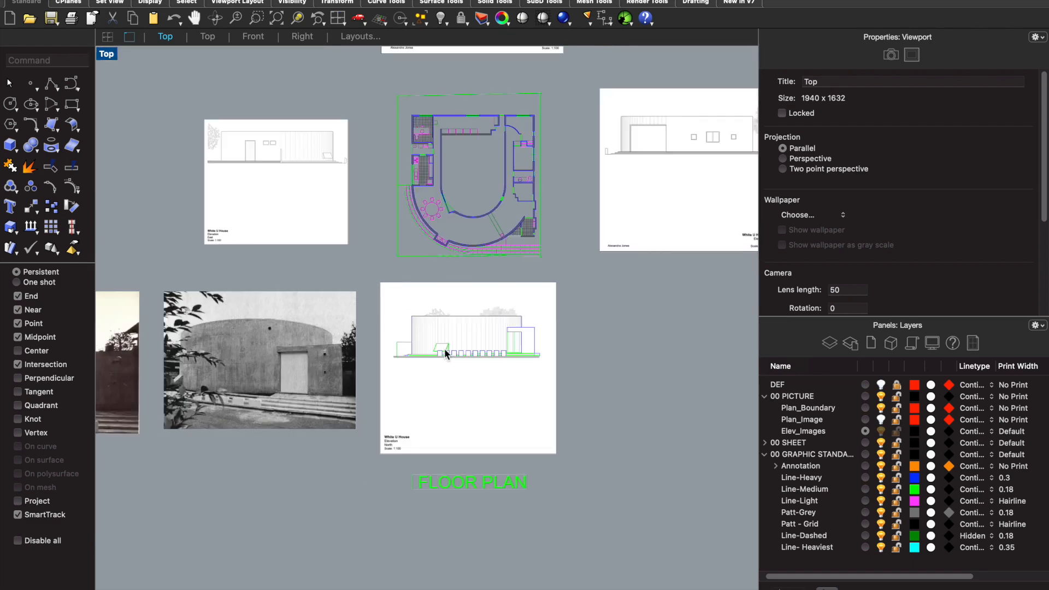
{"action": "scroll", "coordinate": [453, 347], "scroll_direction": "down", "scroll_amount": 5}
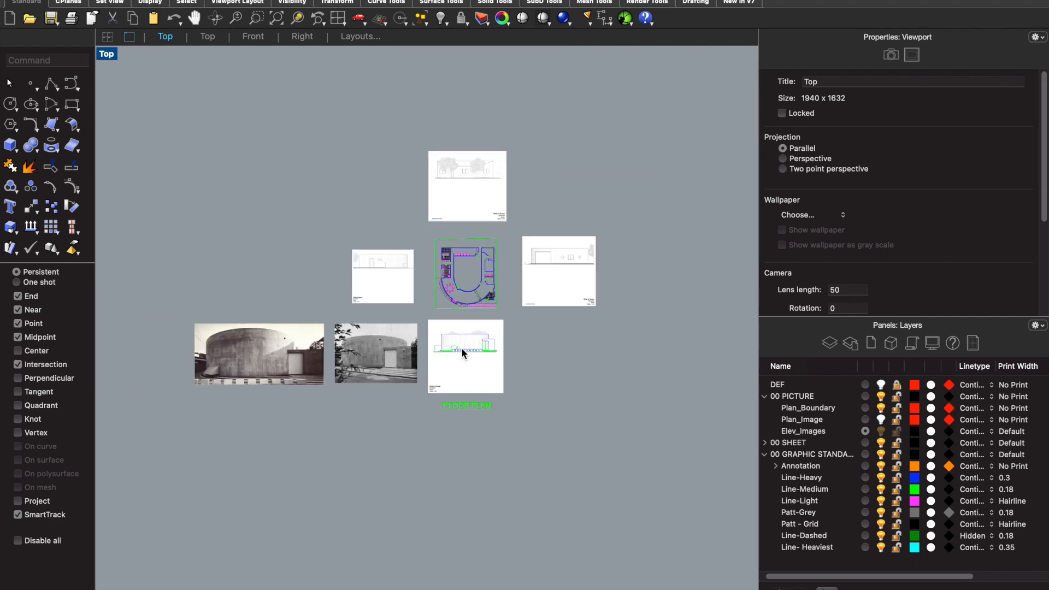
{"action": "scroll", "coordinate": [691, 344], "scroll_direction": "up", "scroll_amount": 2}
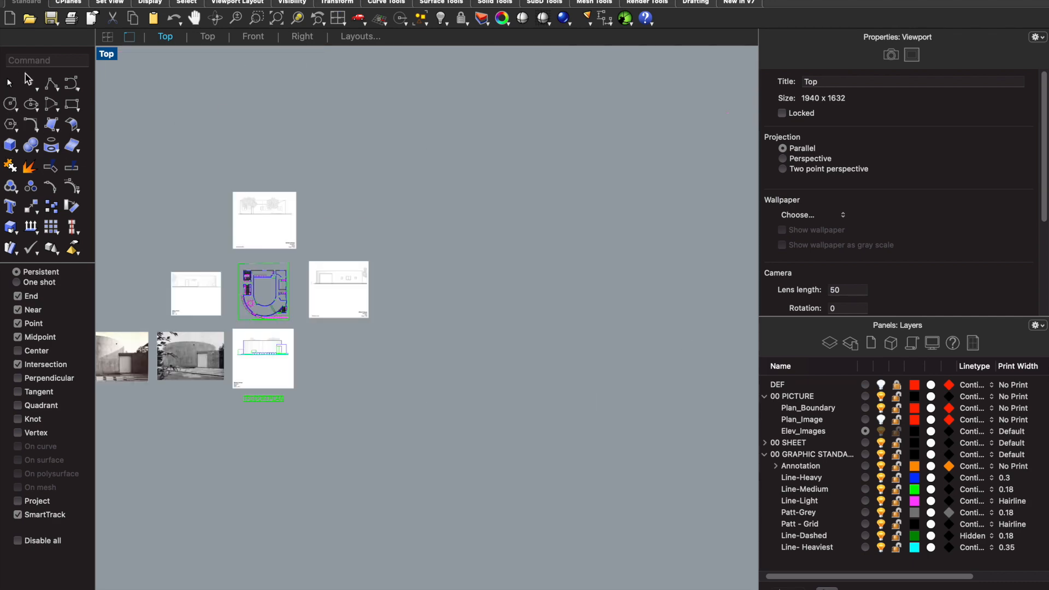
{"action": "type", "text": "Cylinder"}
{"action": "key", "text": "Return"}
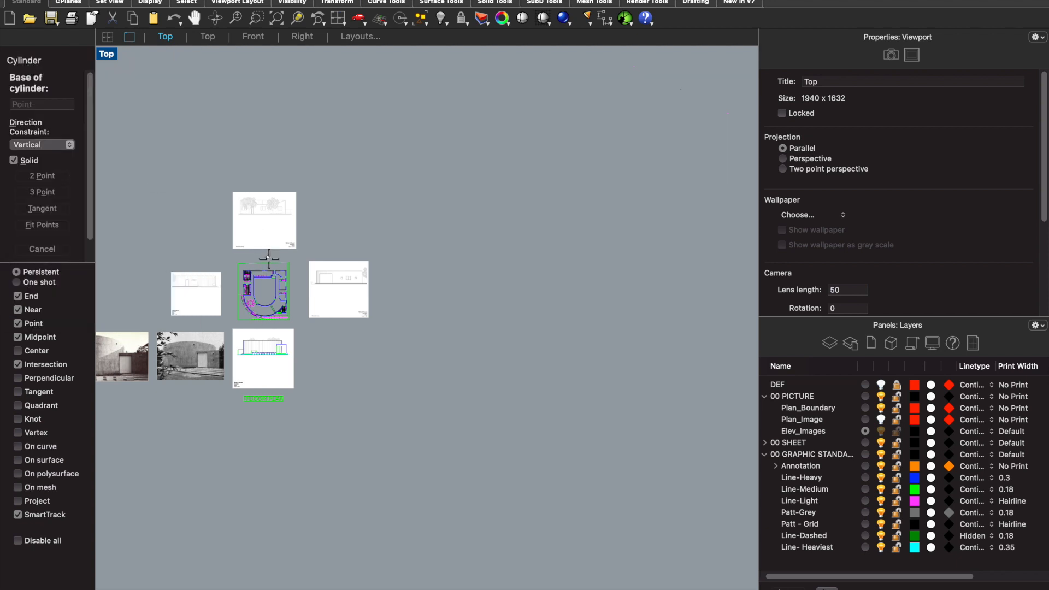
{"action": "scroll", "coordinate": [252, 276], "scroll_direction": "up", "scroll_amount": 5}
{"action": "left_click", "coordinate": [303, 350]}
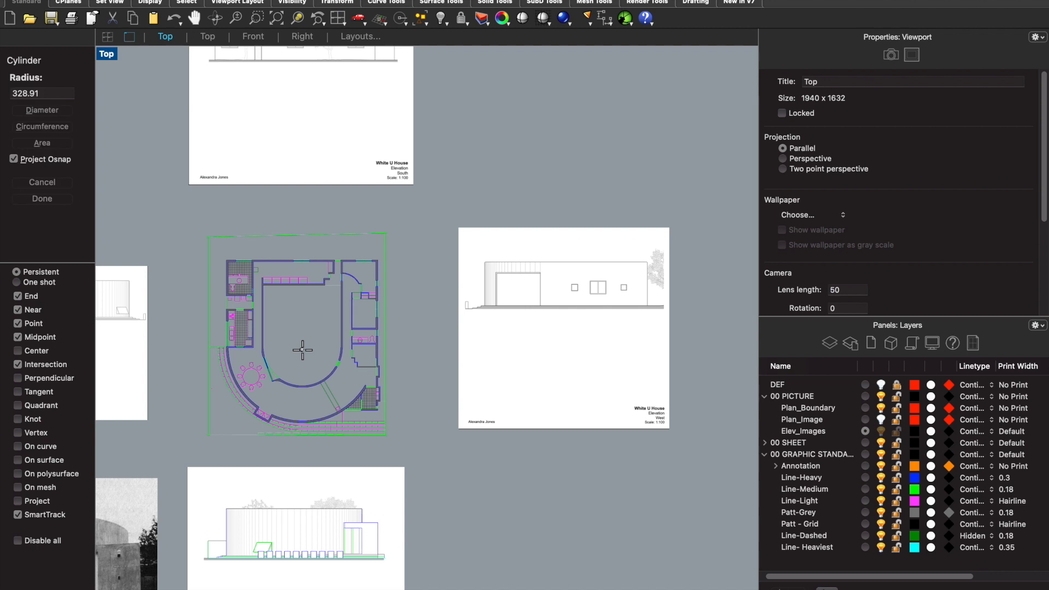
{"action": "left_click", "coordinate": [350, 406]}
{"action": "type", "text": "15'"}
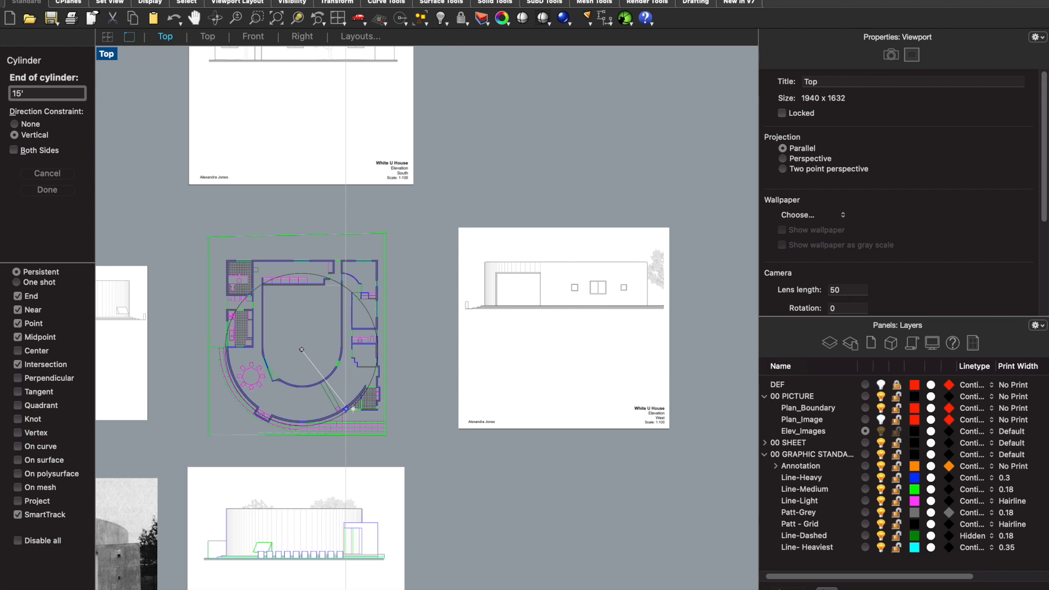
{"action": "key", "text": "Return"}
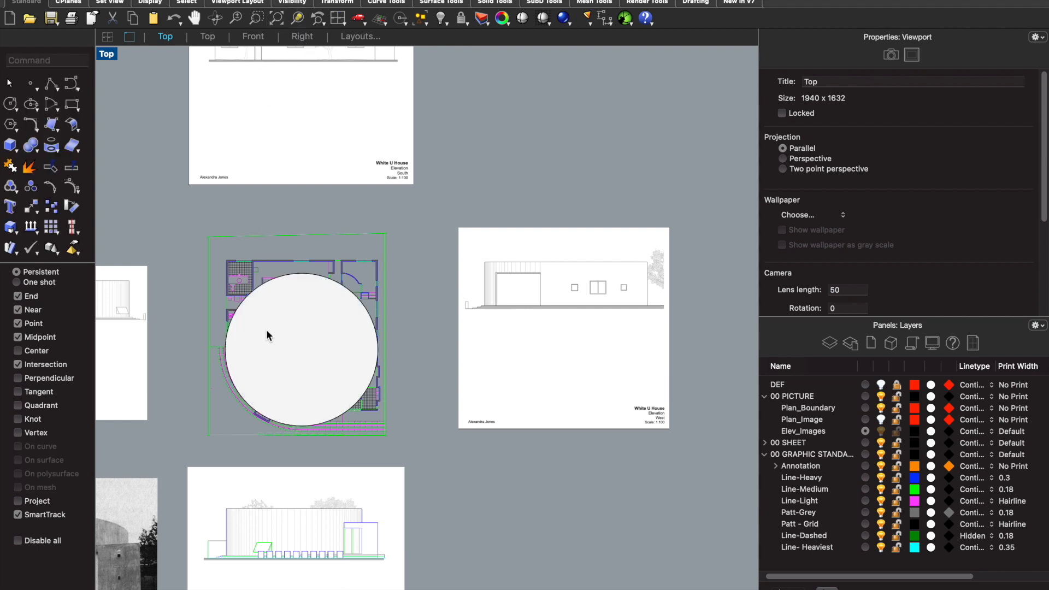
- Set the Top viewport to the Perspective view to examine the cylinder's curved side in three dimensions
{"action": "left_click", "coordinate": [108, 55]}
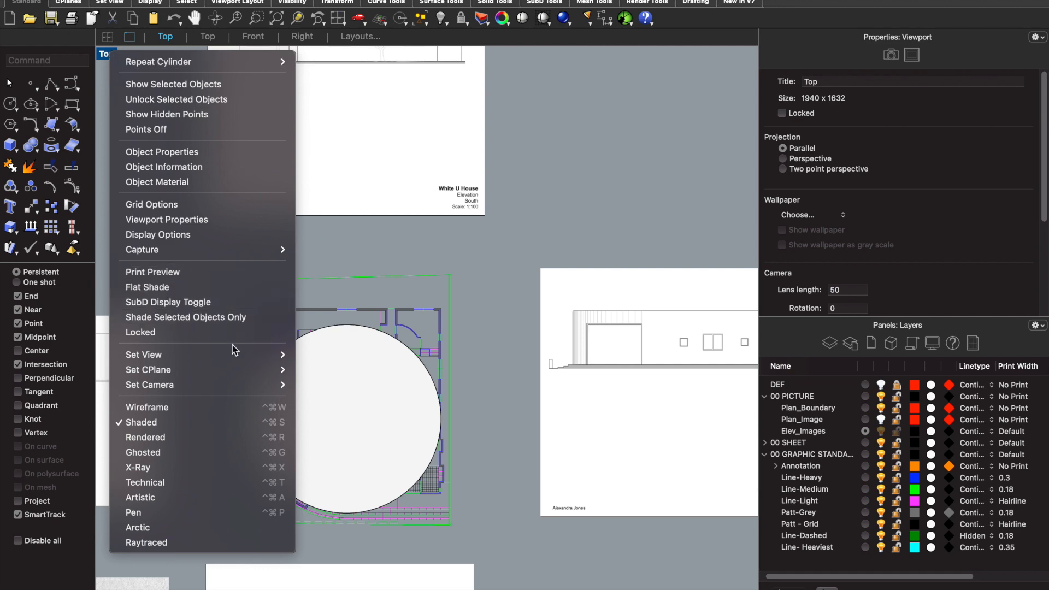
{"action": "mouse_move", "coordinate": [251, 355]}
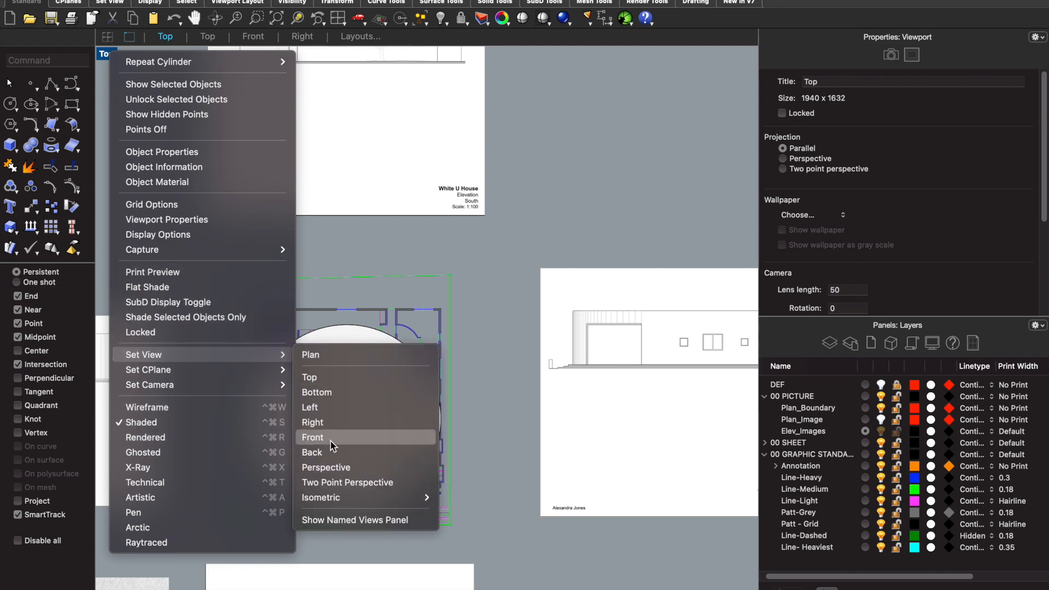
{"action": "left_click", "coordinate": [327, 467]}
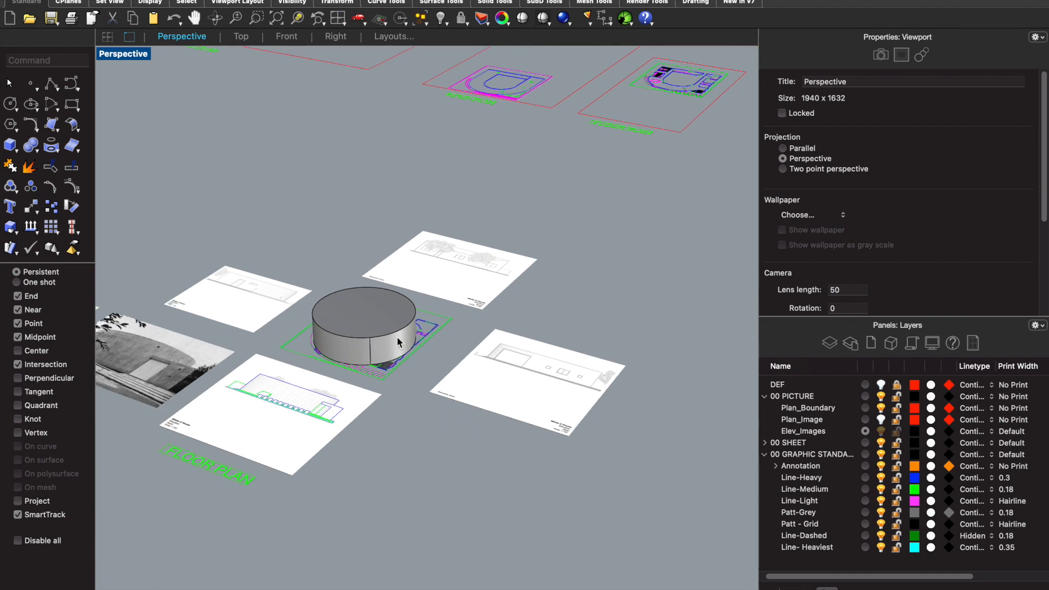
{"action": "scroll", "coordinate": [300, 307], "scroll_direction": "up", "scroll_amount": 5}
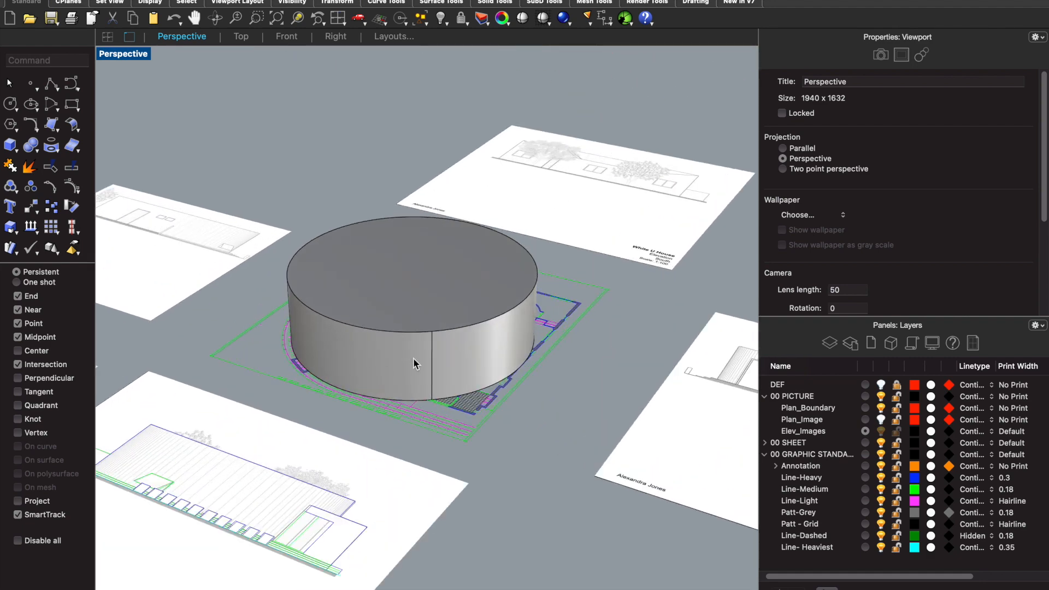
- Show the cylinder in the Front view with Shaded display mode to examine how light grades across its curved face
{"action": "left_click", "coordinate": [285, 37]}
{"action": "scroll", "coordinate": [399, 306], "scroll_direction": "down", "scroll_amount": 10}
{"action": "scroll", "coordinate": [481, 290], "scroll_direction": "up", "scroll_amount": 5}
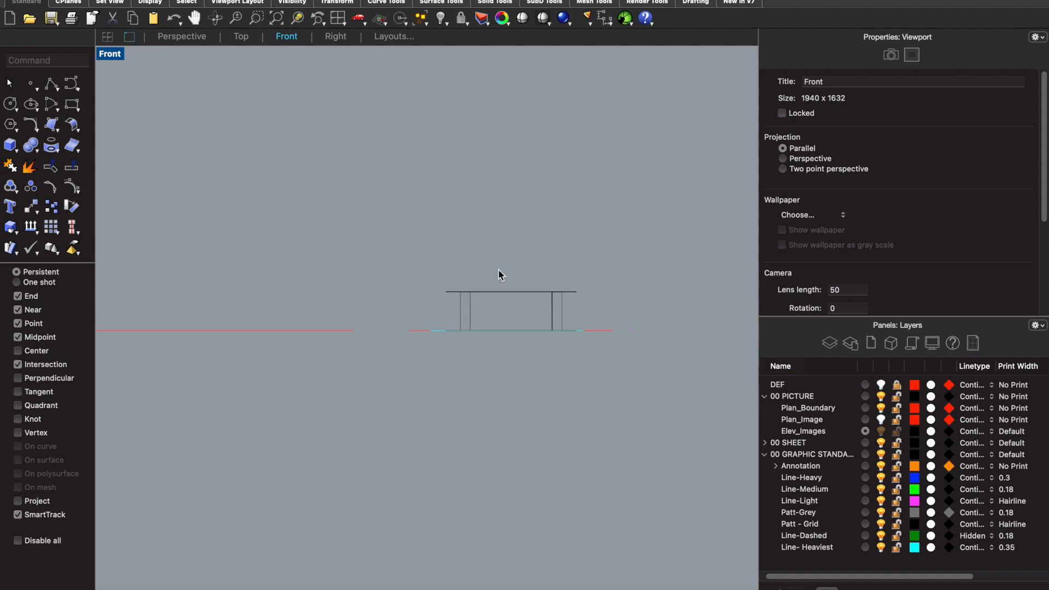
{"action": "right_click", "coordinate": [534, 262]}
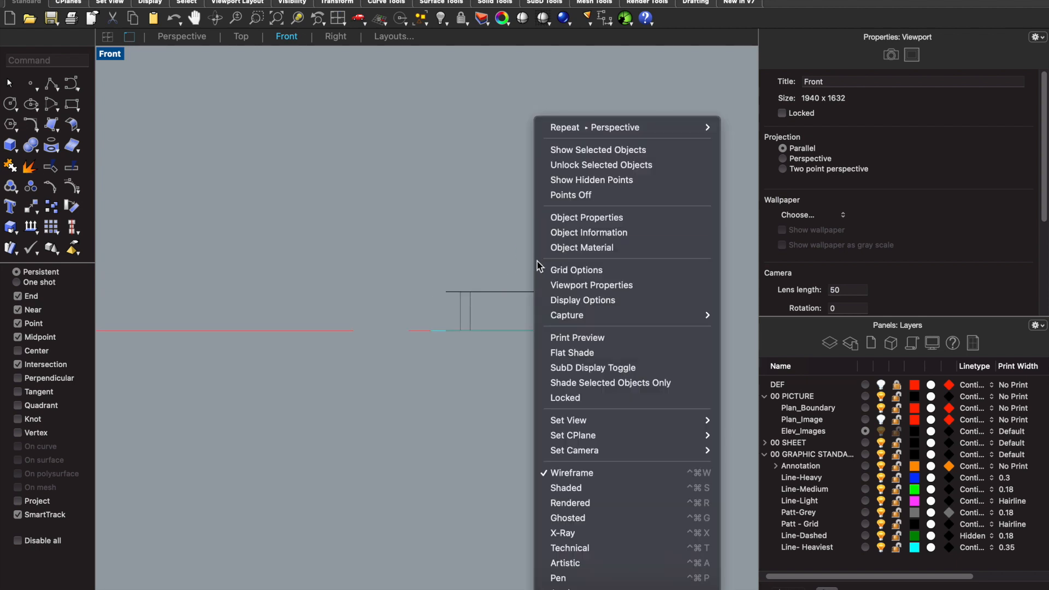
{"action": "left_click", "coordinate": [577, 481]}
{"action": "scroll", "coordinate": [588, 307], "scroll_direction": "up", "scroll_amount": 5}
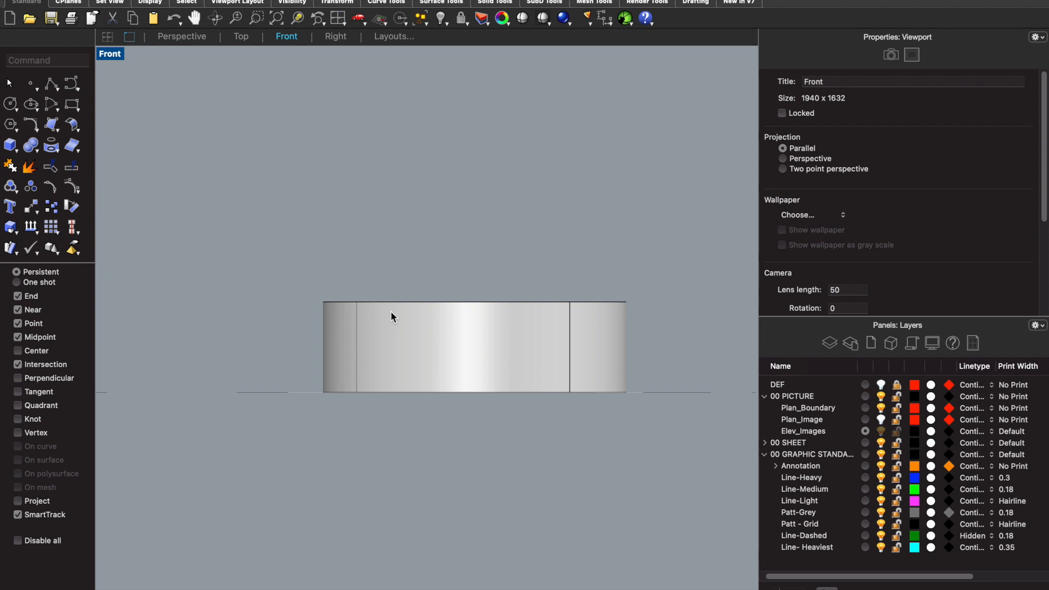
- Return to the Top view and delete the demonstration cylinder from the plan
{"action": "mouse_move", "coordinate": [278, 17]}
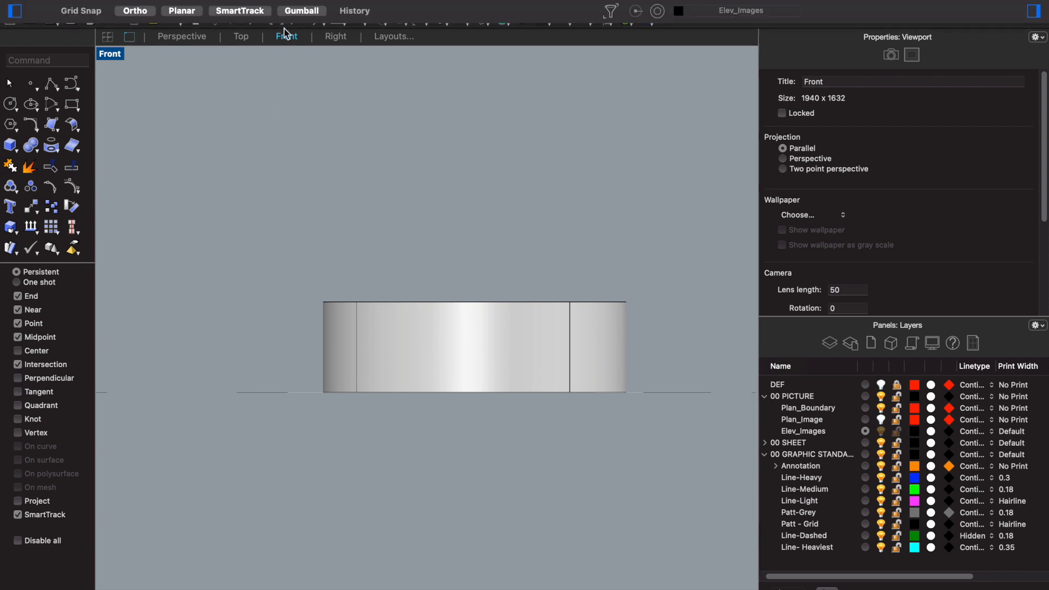
{"action": "left_click", "coordinate": [240, 37]}
{"action": "scroll", "coordinate": [281, 221], "scroll_direction": "up", "scroll_amount": 5}
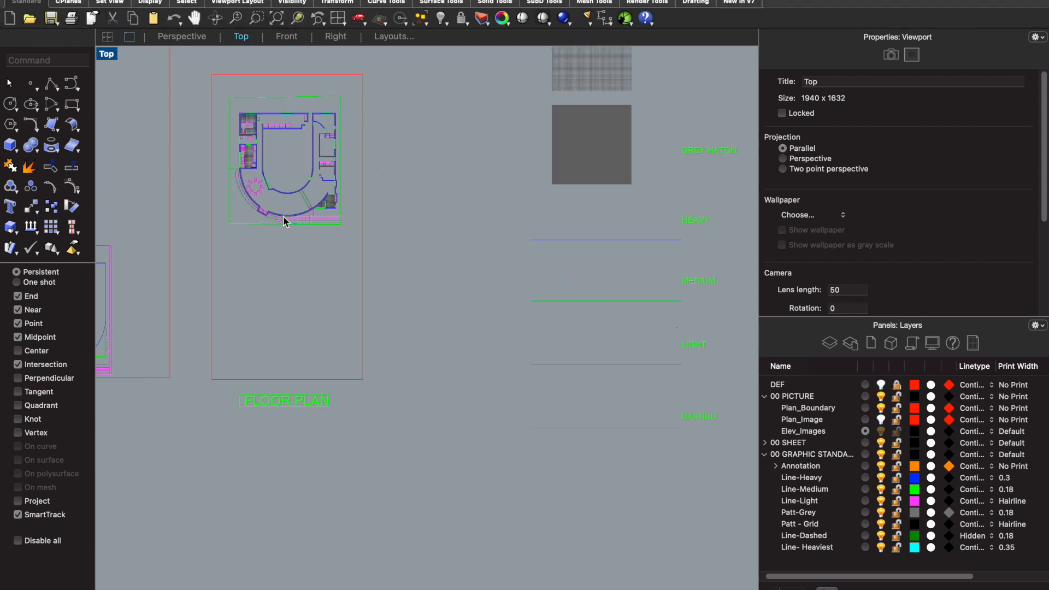
{"action": "scroll", "coordinate": [297, 172], "scroll_direction": "down", "scroll_amount": 10}
{"action": "scroll", "coordinate": [315, 517], "scroll_direction": "up", "scroll_amount": 3}
{"action": "scroll", "coordinate": [354, 414], "scroll_direction": "up", "scroll_amount": 6}
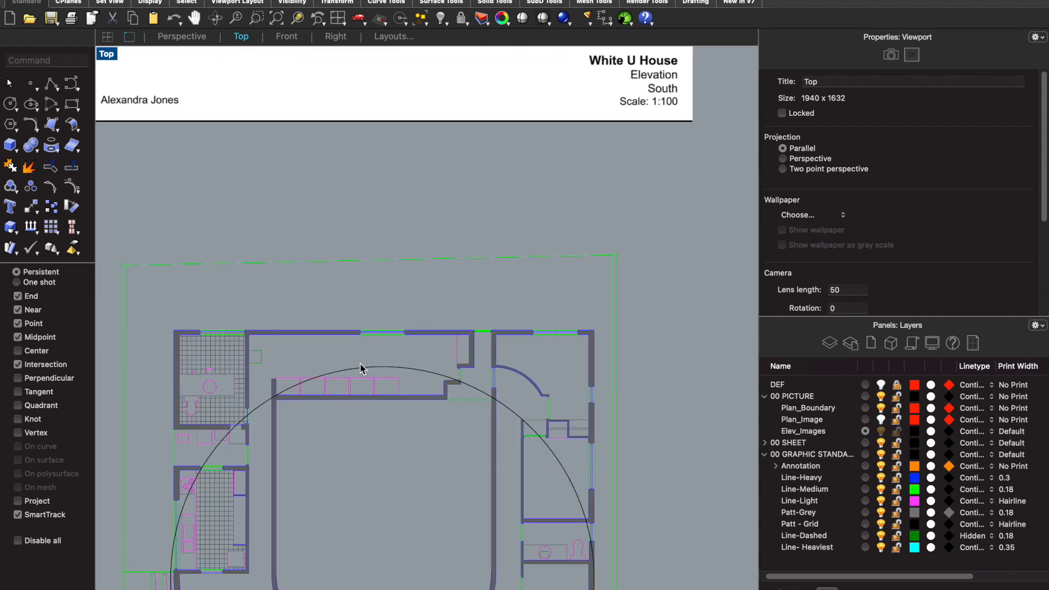
{"action": "left_click", "coordinate": [361, 369]}
{"action": "key", "text": "Escape"}
{"action": "scroll", "coordinate": [376, 336], "scroll_direction": "down", "scroll_amount": 8}
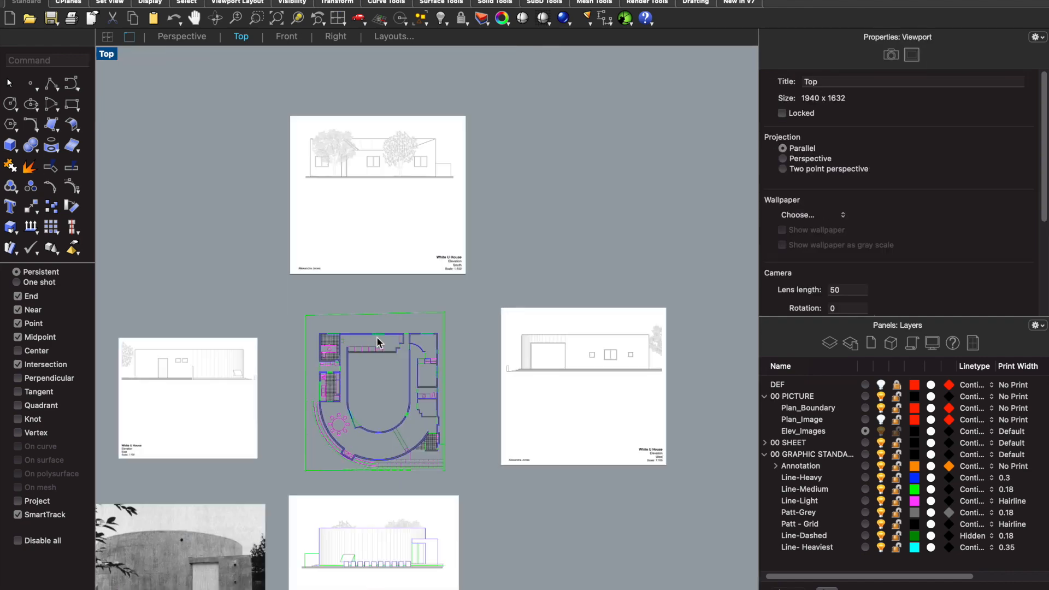
- Make Plan_Image the current layer to examine the gradient shading on the reference north elevation
{"action": "scroll", "coordinate": [401, 450], "scroll_direction": "up", "scroll_amount": 2}
{"action": "scroll", "coordinate": [382, 336], "scroll_direction": "up", "scroll_amount": 2}
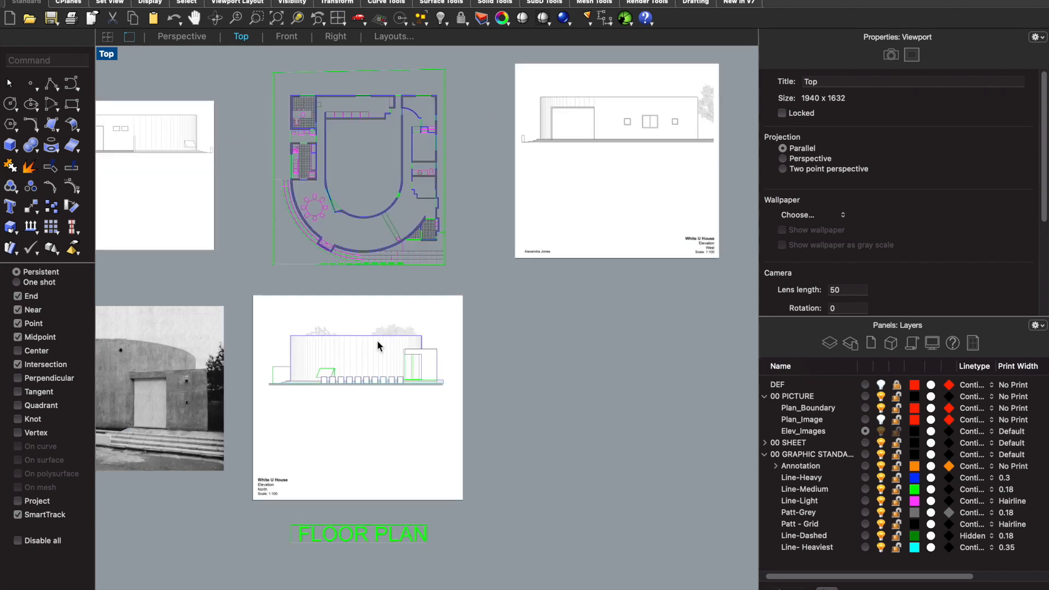
{"action": "scroll", "coordinate": [377, 340], "scroll_direction": "up", "scroll_amount": 4}
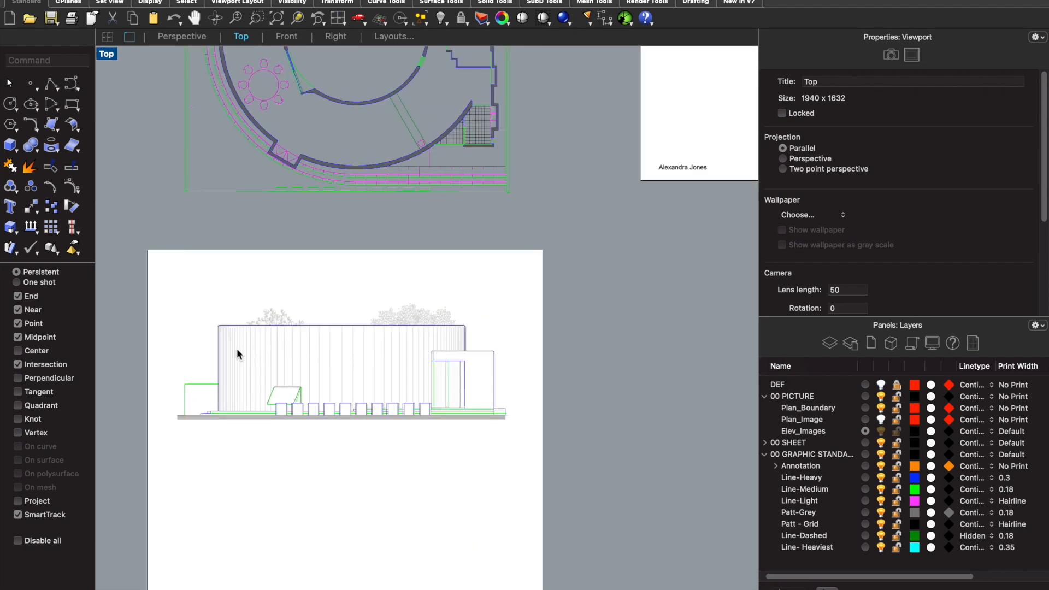
{"action": "left_click", "coordinate": [866, 420]}
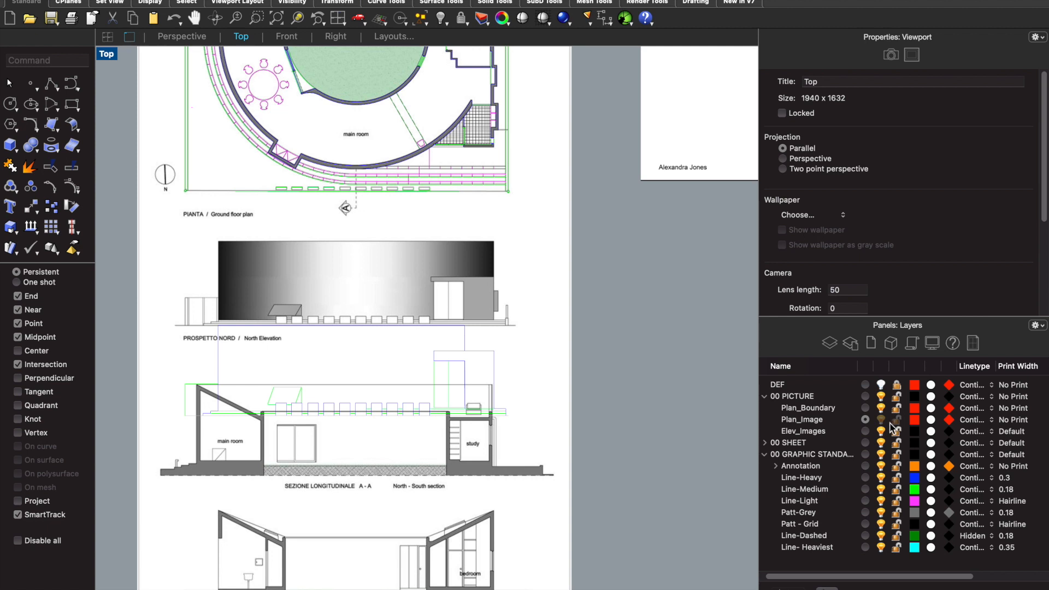
- Make 00 PICTURE the current layer and hide the Elev_Images, Plan_Boundary and Plan_Image layers
{"action": "left_click", "coordinate": [866, 398]}
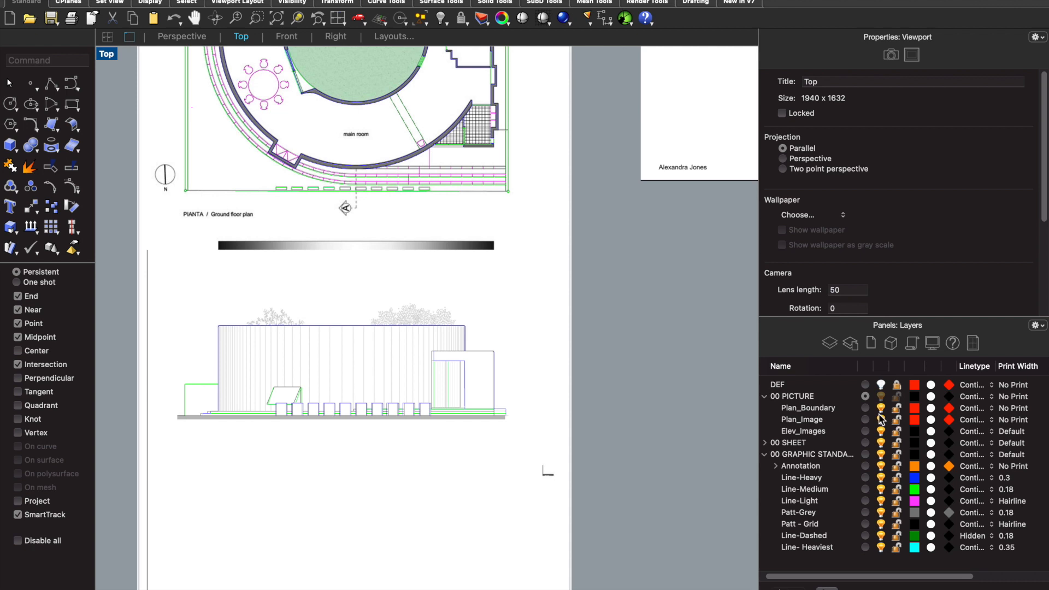
{"action": "left_click", "coordinate": [881, 431]}
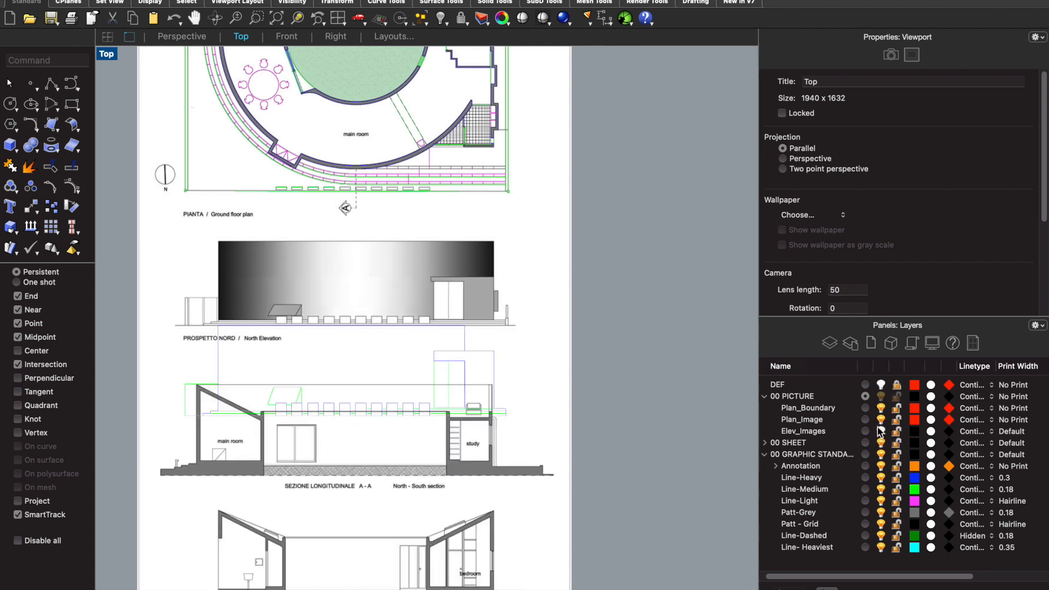
{"action": "left_click", "coordinate": [881, 407]}
{"action": "left_click", "coordinate": [882, 421]}
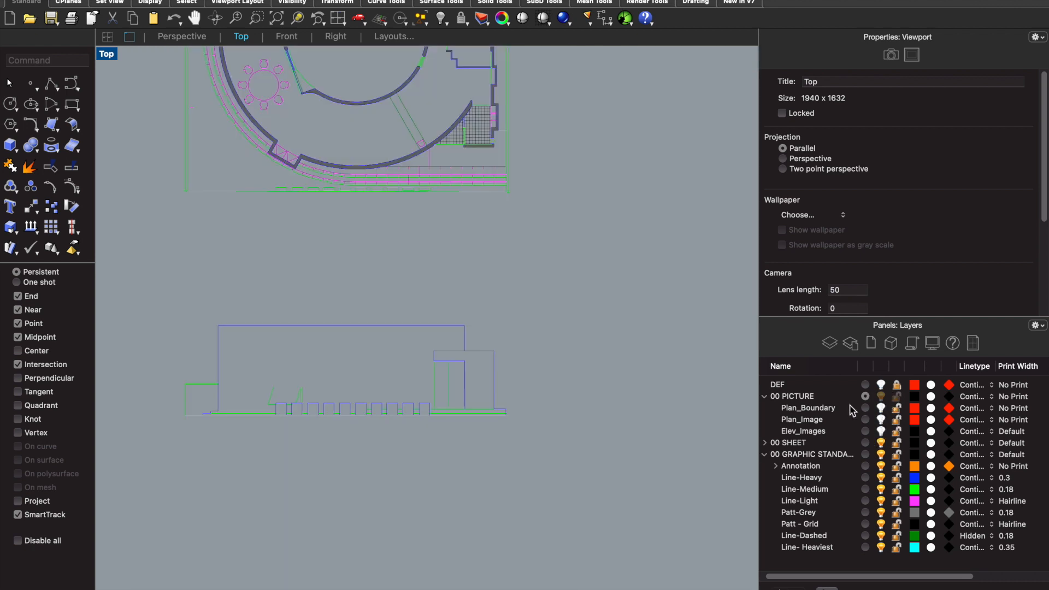
- Select all of the north elevation linework below the floor plan
{"action": "scroll", "coordinate": [522, 342], "scroll_direction": "down", "scroll_amount": 2}
{"action": "scroll", "coordinate": [175, 304], "scroll_direction": "up", "scroll_amount": 2}
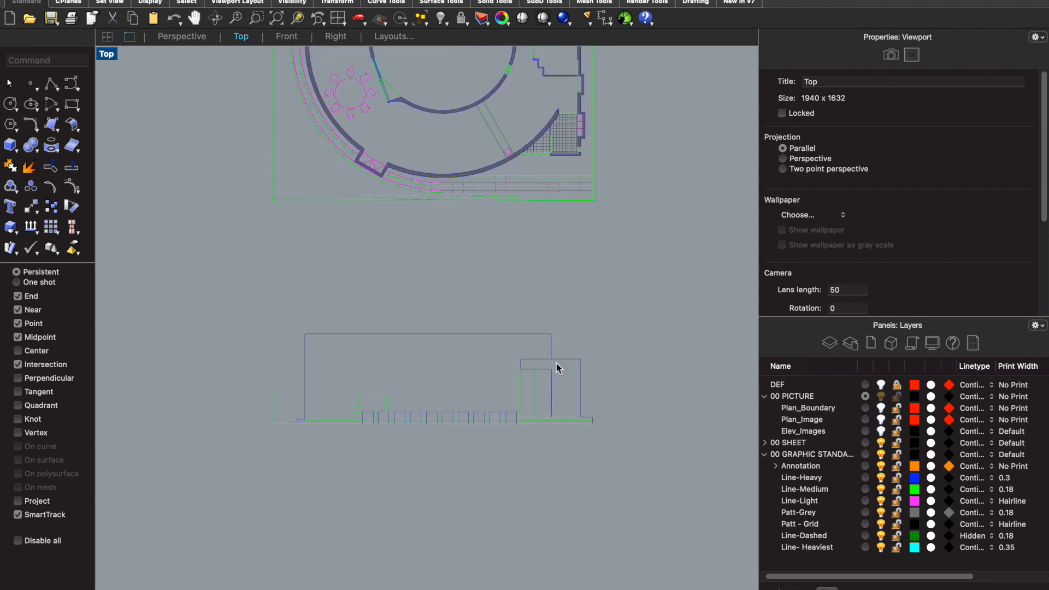
{"action": "left_click_drag", "start_coordinate": [618, 436], "coordinate": [261, 304]}
{"action": "scroll", "coordinate": [389, 351], "scroll_direction": "up", "scroll_amount": 3}
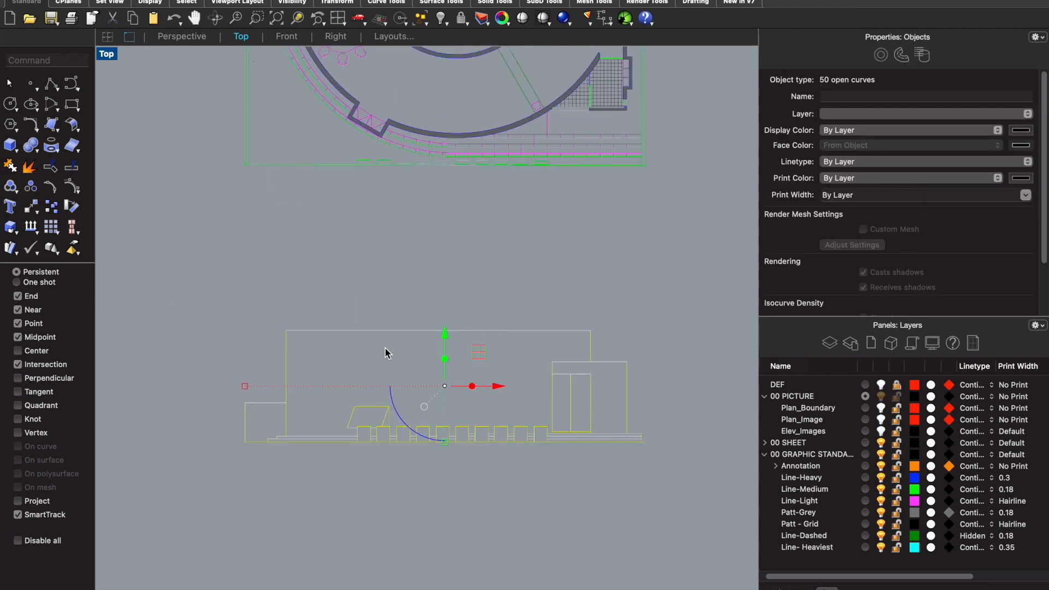
{"action": "type", "text": "Hatch"}
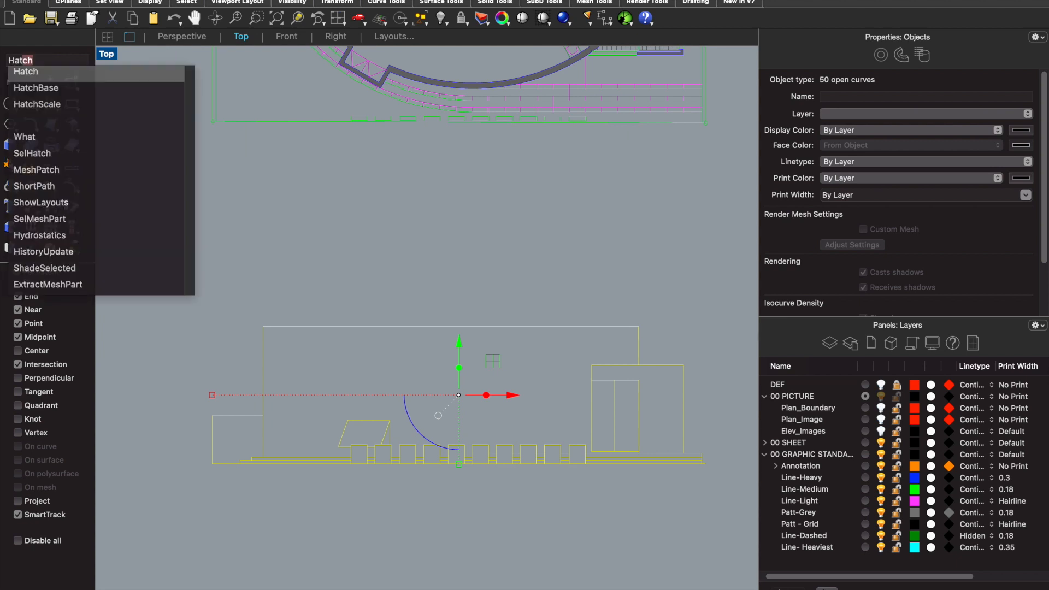
{"action": "key", "text": "Return"}
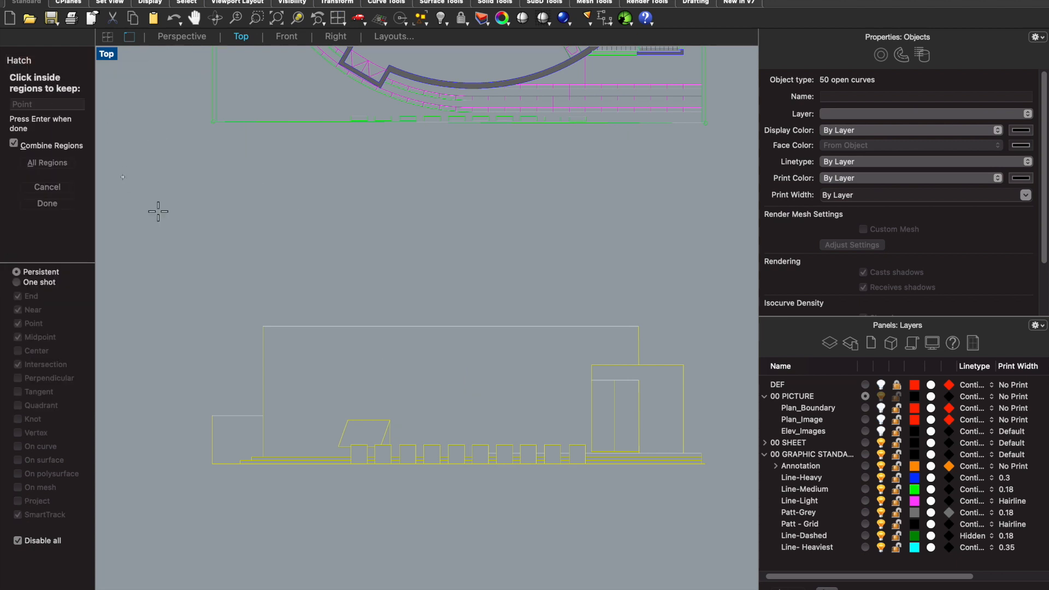
{"action": "left_click", "coordinate": [420, 370]}
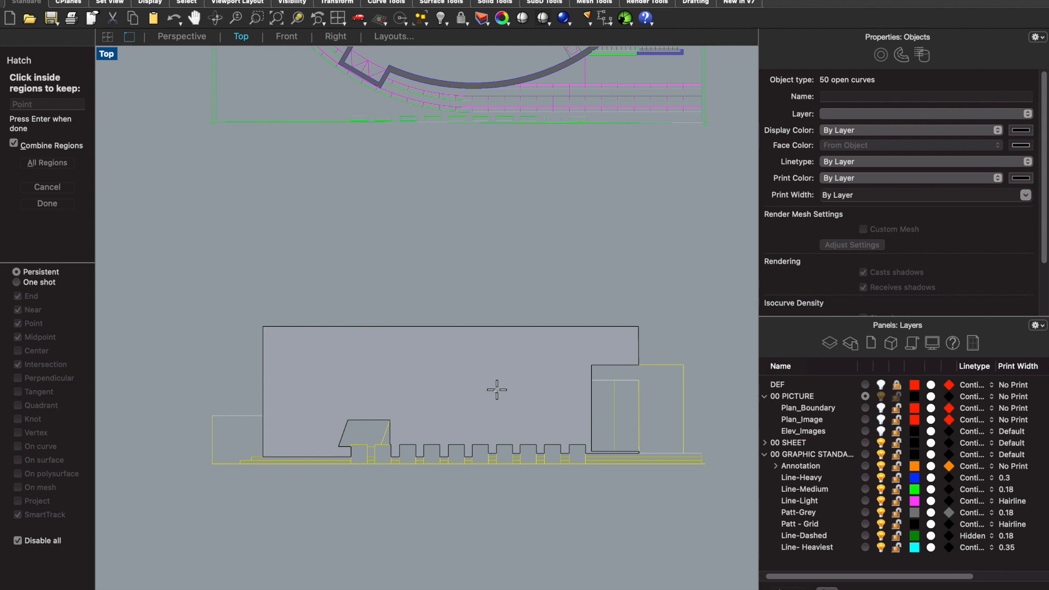
{"action": "scroll", "coordinate": [372, 460], "scroll_direction": "up", "scroll_amount": 3}
{"action": "scroll", "coordinate": [372, 460], "scroll_direction": "up", "scroll_amount": 4}
{"action": "left_click", "coordinate": [373, 439]}
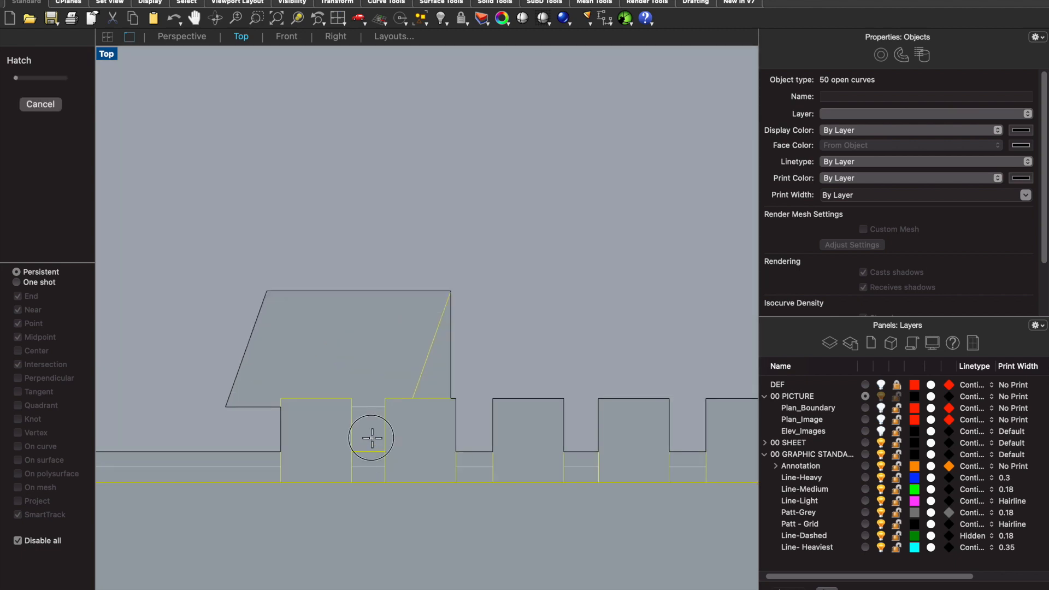
{"action": "scroll", "coordinate": [458, 345], "scroll_direction": "down", "scroll_amount": 2}
{"action": "scroll", "coordinate": [458, 344], "scroll_direction": "down", "scroll_amount": 5}
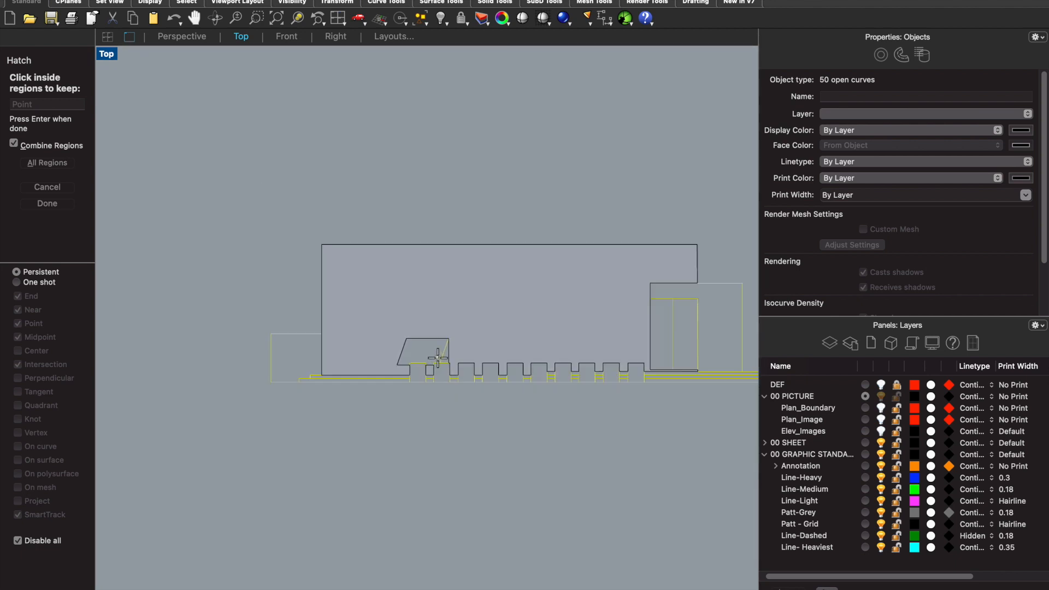
{"action": "key", "text": "Return"}
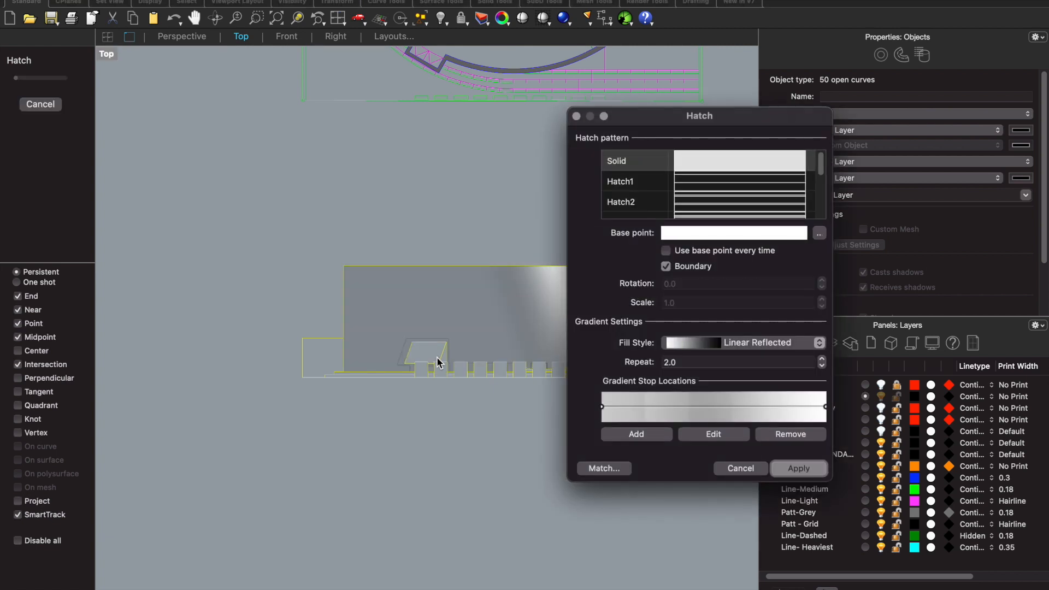
{"action": "left_click", "coordinate": [741, 468]}
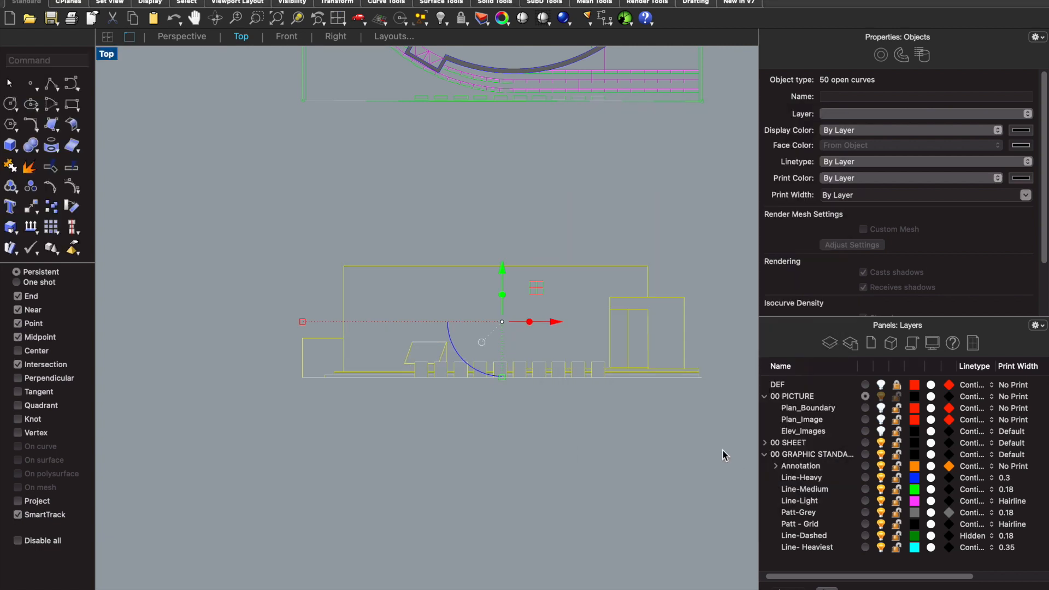
- Create a sublayer named Patt - Gradient under the graphic standards layer and set its print width to Hairline
{"action": "left_click", "coordinate": [805, 458]}
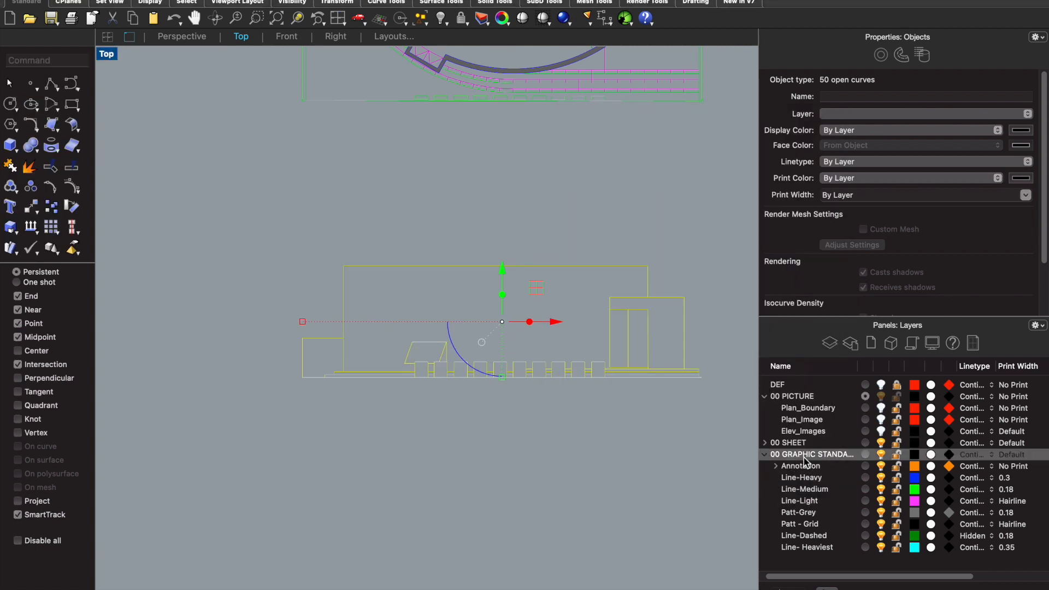
{"action": "right_click", "coordinate": [805, 457]}
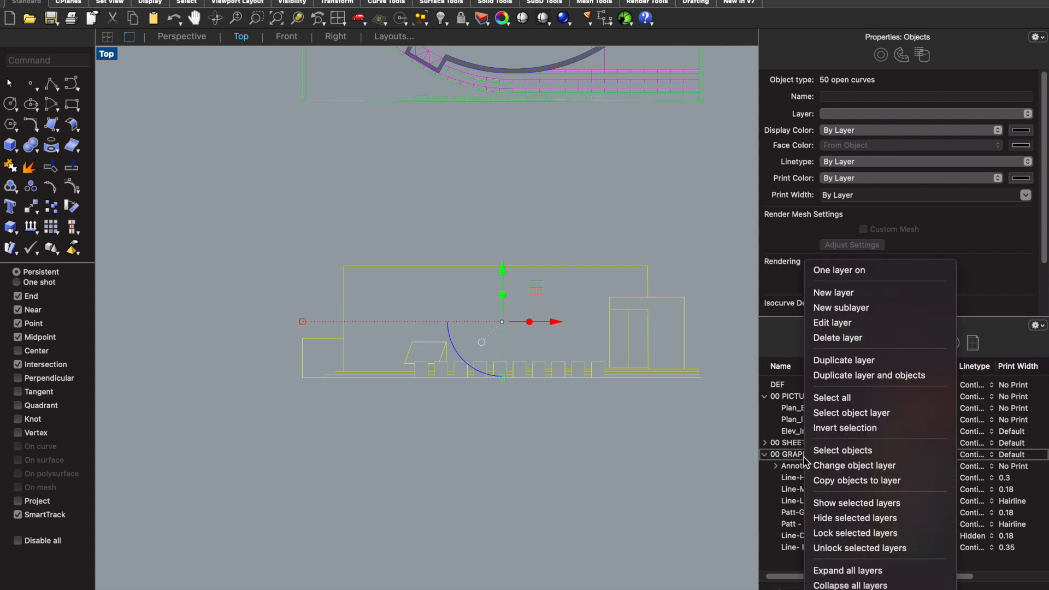
{"action": "left_click", "coordinate": [856, 307]}
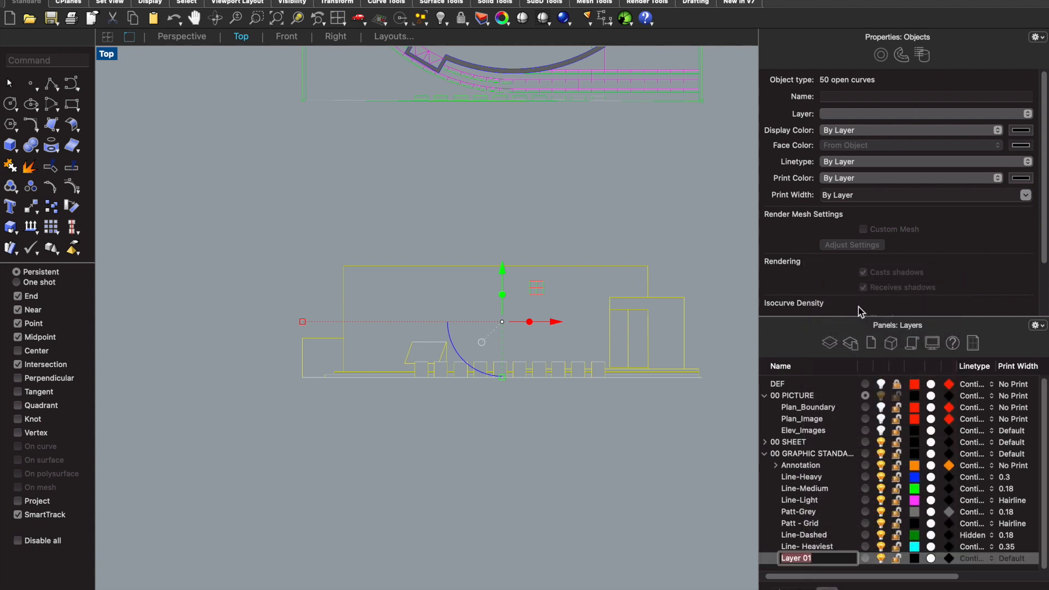
{"action": "type", "text": "Patt - Gradient"}
{"action": "left_click", "coordinate": [1007, 560]}
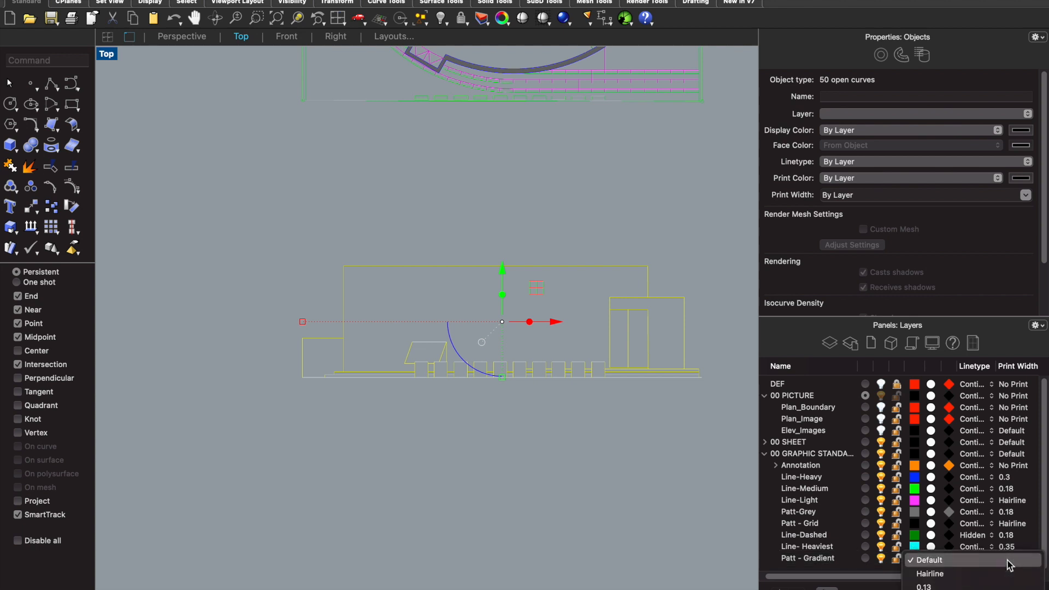
{"action": "left_click", "coordinate": [980, 574]}
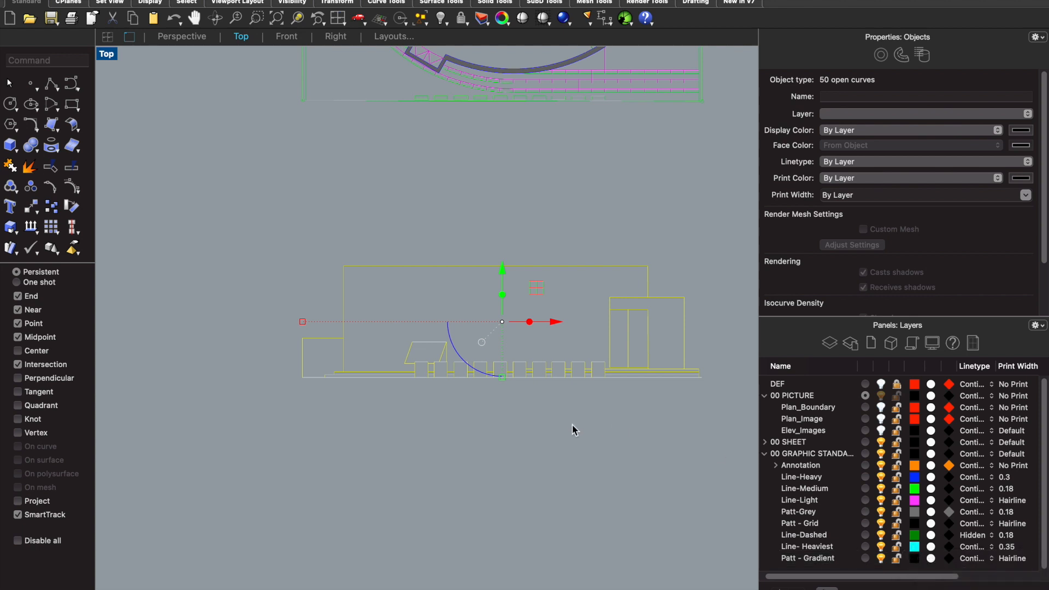
- Make Patt - Gradient the current layer and hatch the large curved wall region of the selected north elevation
{"action": "left_click", "coordinate": [586, 405]}
{"action": "left_click", "coordinate": [865, 559]}
{"action": "left_click_drag", "start_coordinate": [697, 401], "coordinate": [288, 240]}
{"action": "type", "text": "hatch"}
{"action": "key", "text": "Return"}
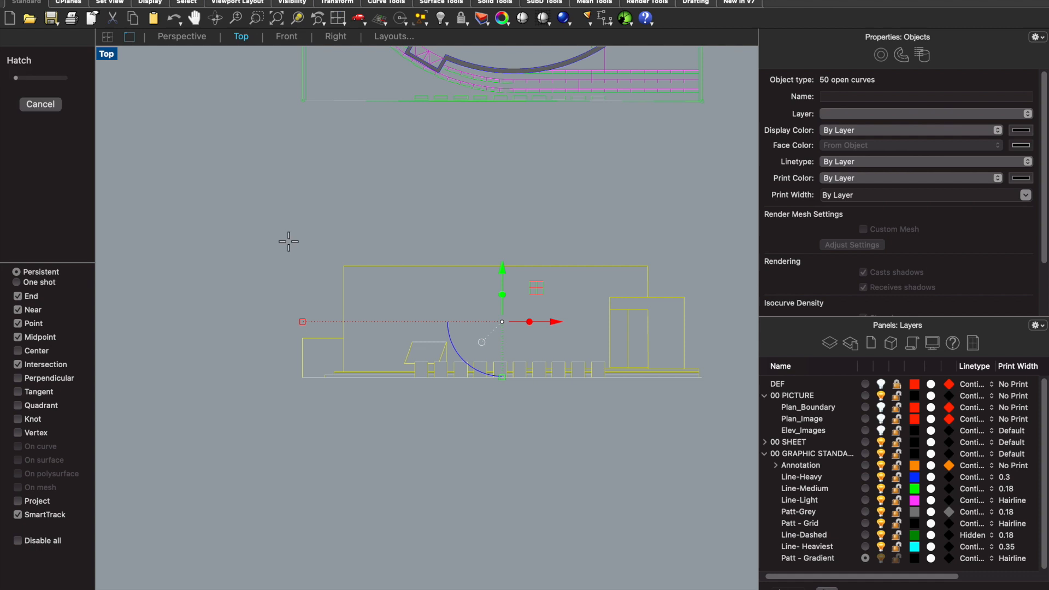
{"action": "left_click", "coordinate": [413, 289]}
{"action": "scroll", "coordinate": [422, 375], "scroll_direction": "up", "scroll_amount": 5}
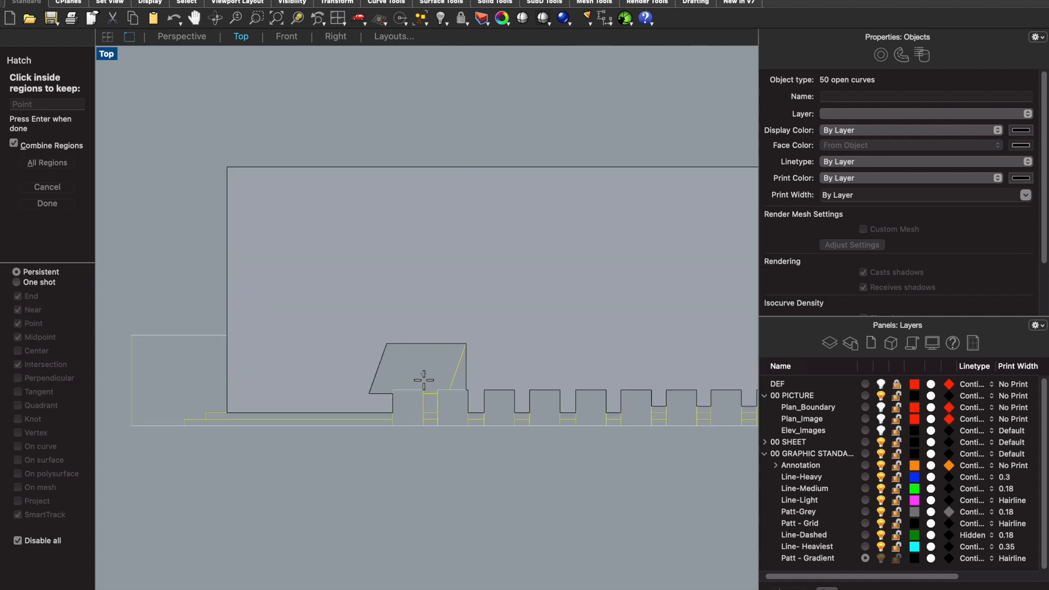
{"action": "key", "text": "Return"}
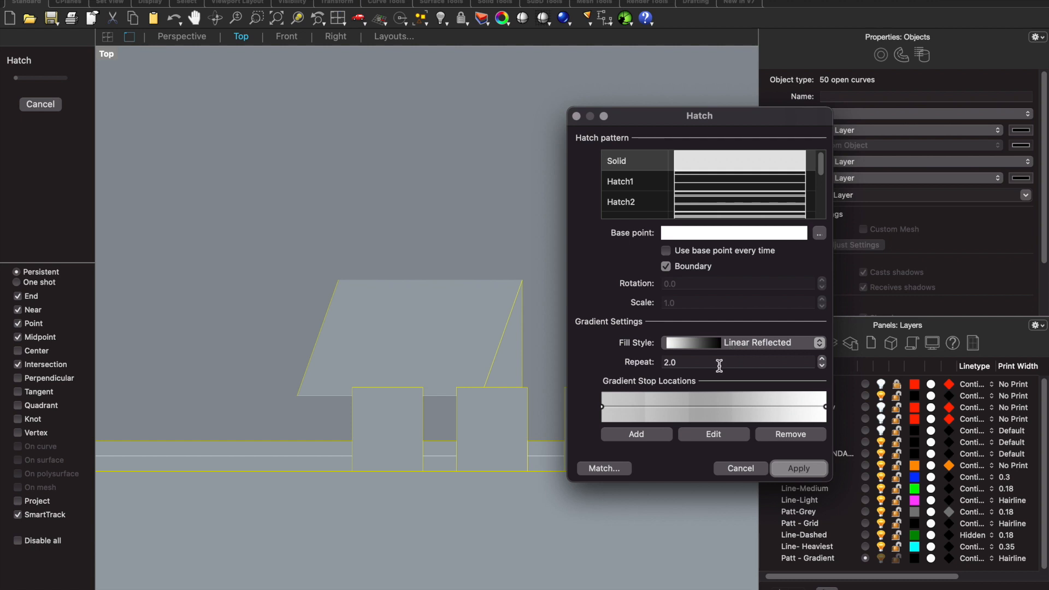
{"action": "scroll", "coordinate": [435, 336], "scroll_direction": "down", "scroll_amount": 8}
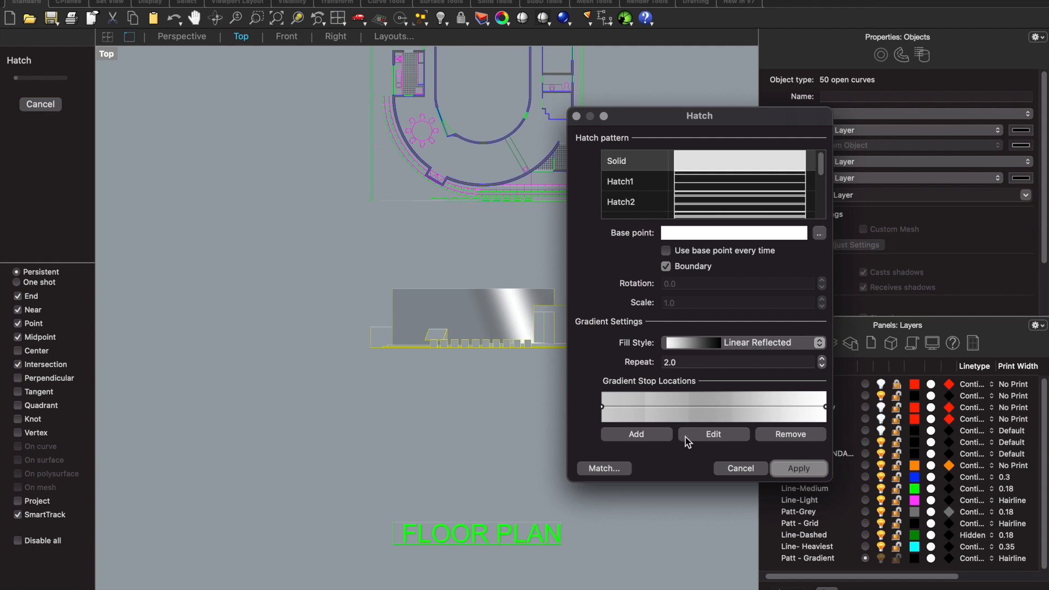
- Align the wall gradient with the roofline, placing its start about 300 units left of the wall and its end beyond the right edge
{"action": "left_click", "coordinate": [709, 434]}
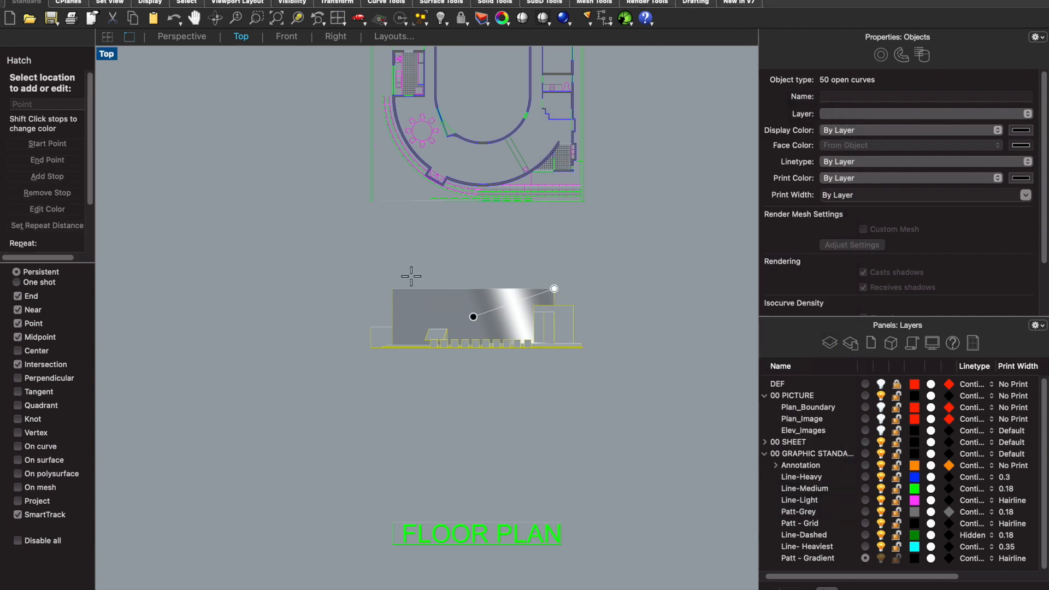
{"action": "left_click", "coordinate": [473, 316]}
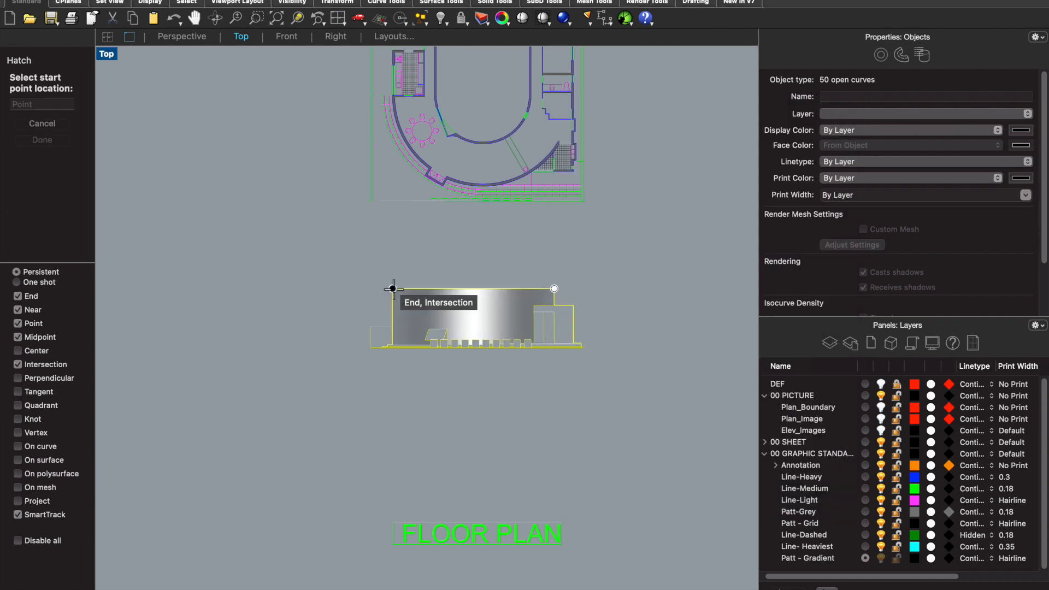
{"action": "left_click", "coordinate": [302, 289]}
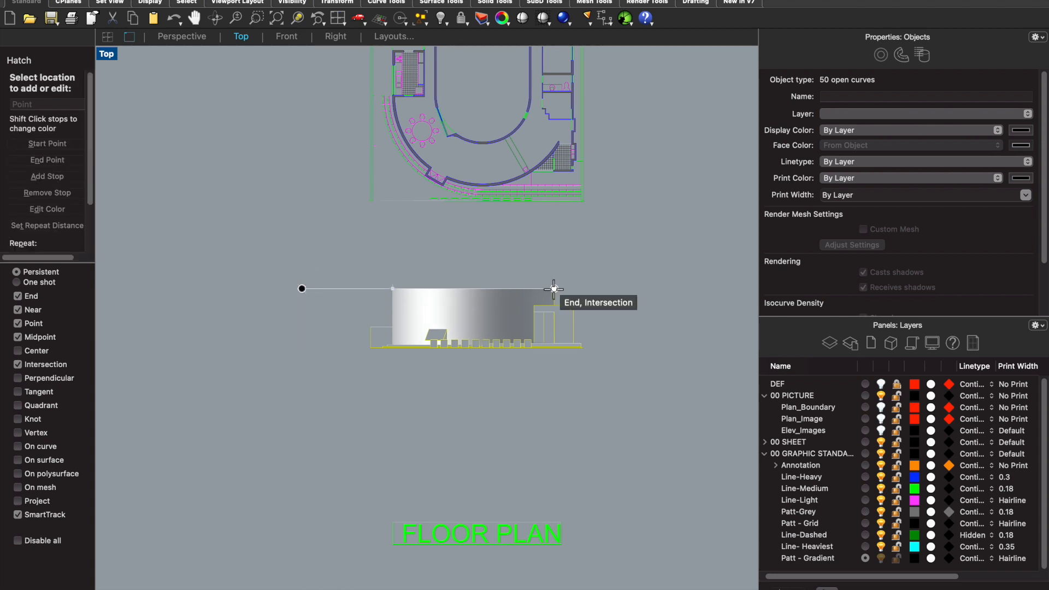
{"action": "left_click", "coordinate": [554, 289]}
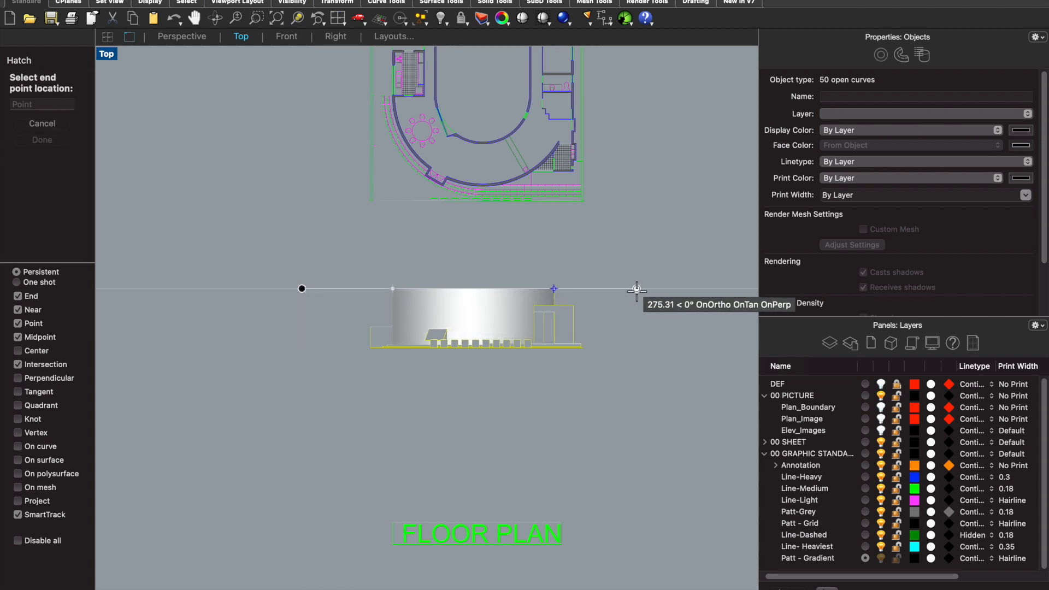
{"action": "left_click", "coordinate": [658, 293]}
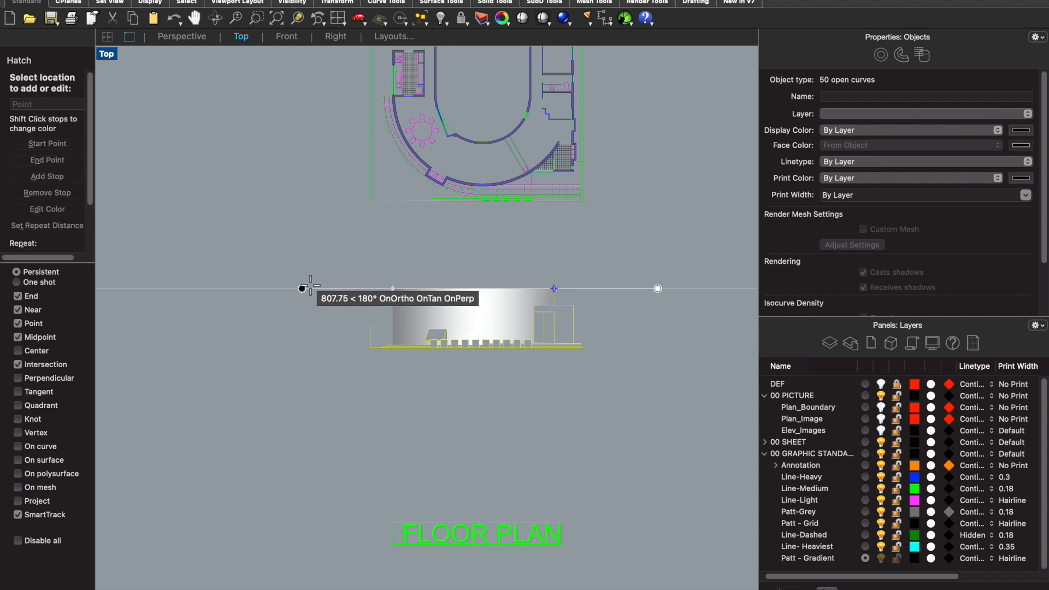
{"action": "key", "text": "Return"}
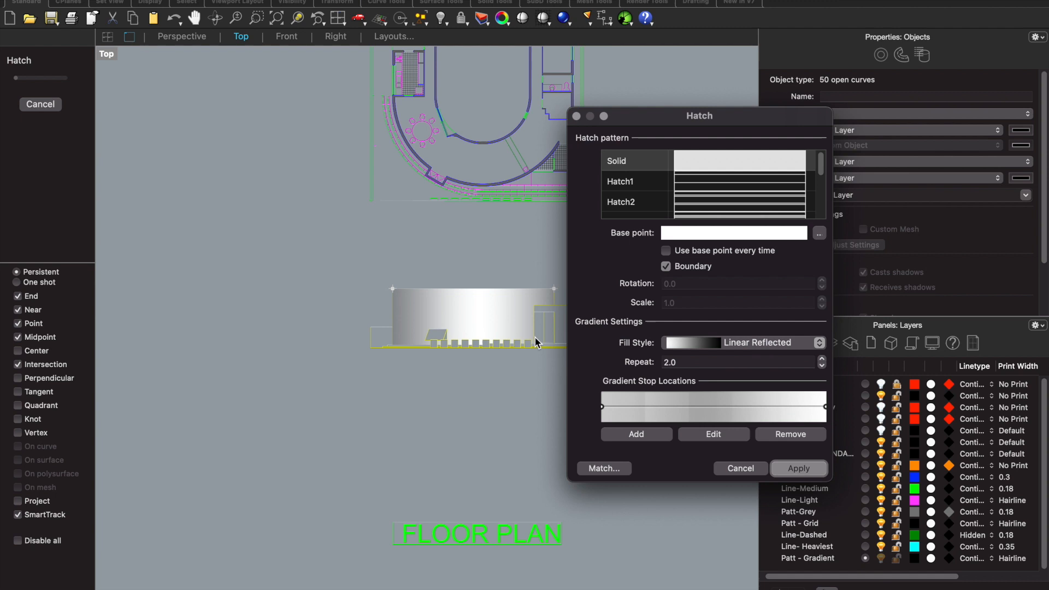
- Move the wall gradient's start point farther left, about 912 units from the wall's upper right corner
{"action": "left_click", "coordinate": [714, 434]}
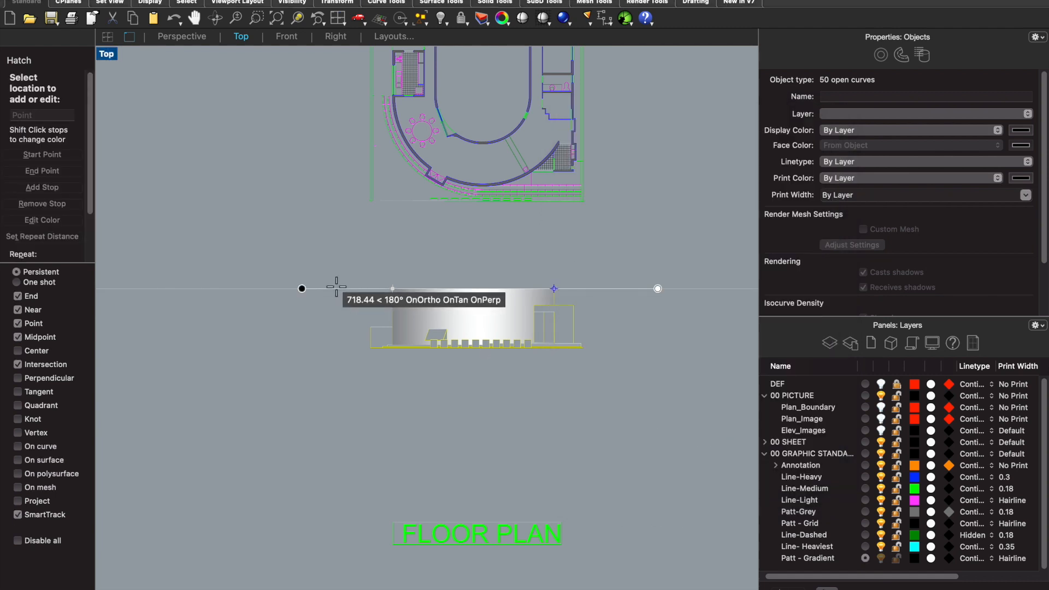
{"action": "left_click", "coordinate": [302, 288]}
{"action": "left_click", "coordinate": [275, 290]}
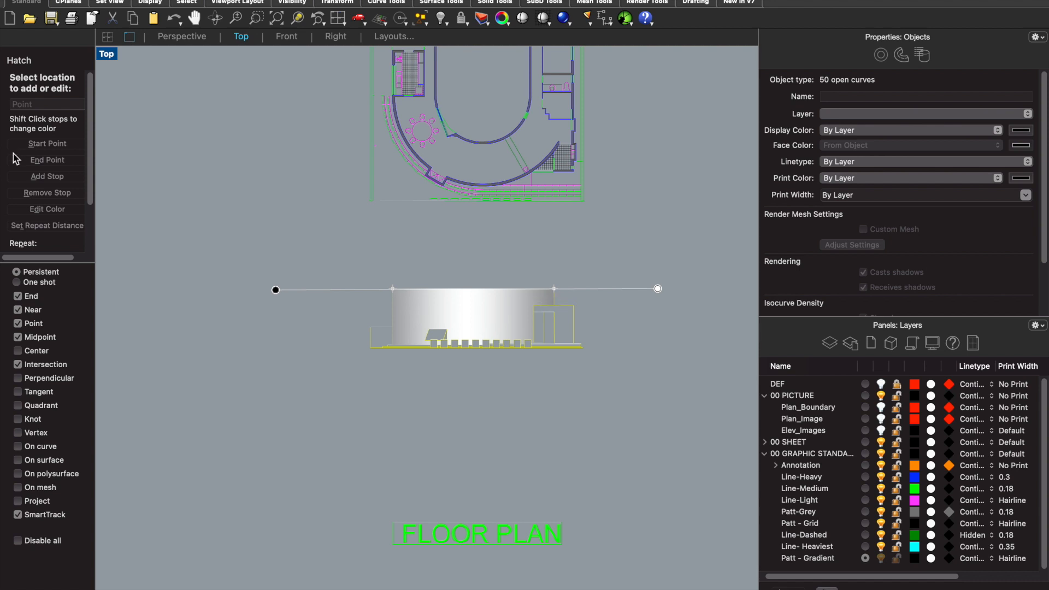
- Set the gradient's start stop to black with an opacity value of about 36 and apply the wall hatch
{"action": "left_click", "coordinate": [30, 211]}
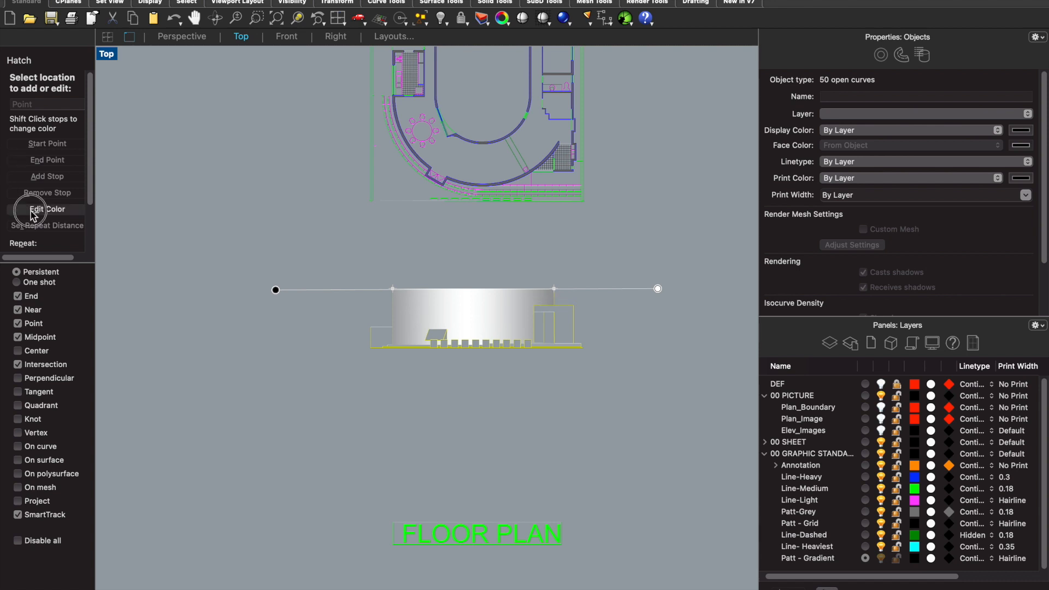
{"action": "left_click", "coordinate": [276, 290]}
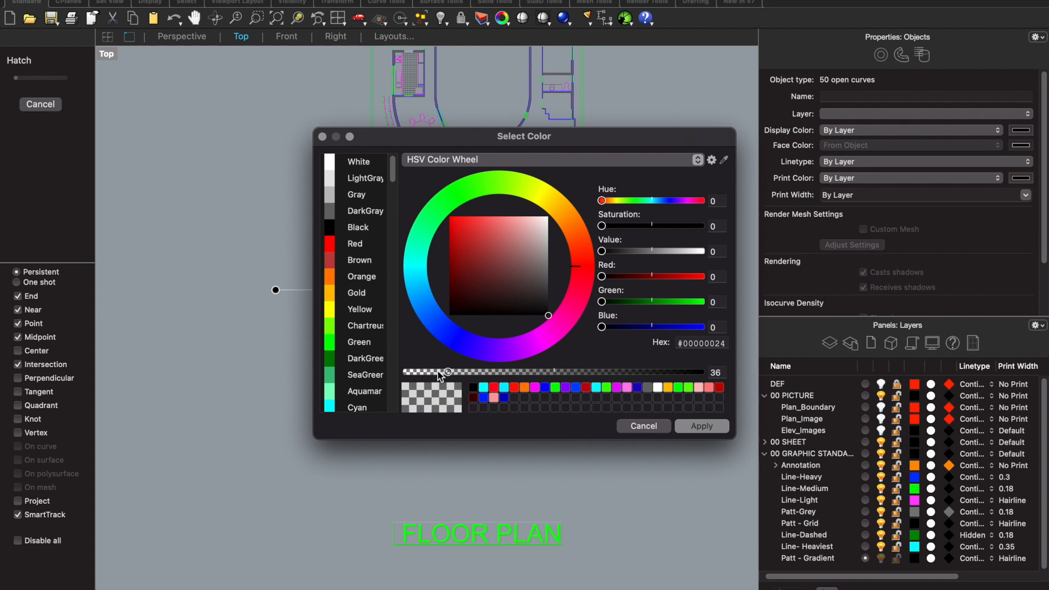
{"action": "left_click_drag", "start_coordinate": [443, 375], "coordinate": [449, 373]}
{"action": "left_click", "coordinate": [690, 425]}
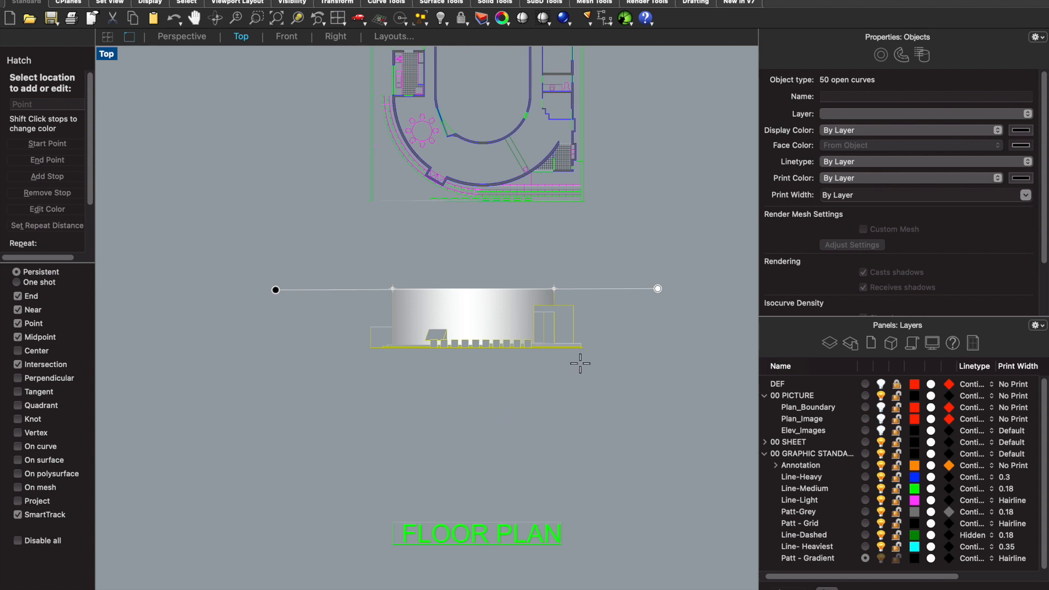
{"action": "scroll", "coordinate": [574, 358], "scroll_direction": "up", "scroll_amount": 4}
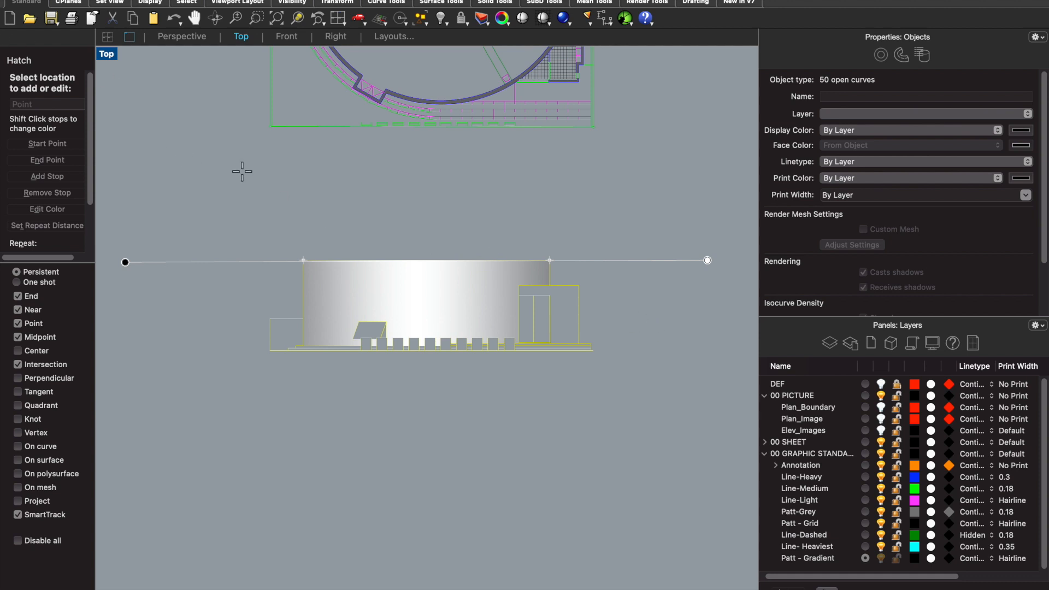
{"action": "key", "text": "Return"}
{"action": "key", "text": "Return"}
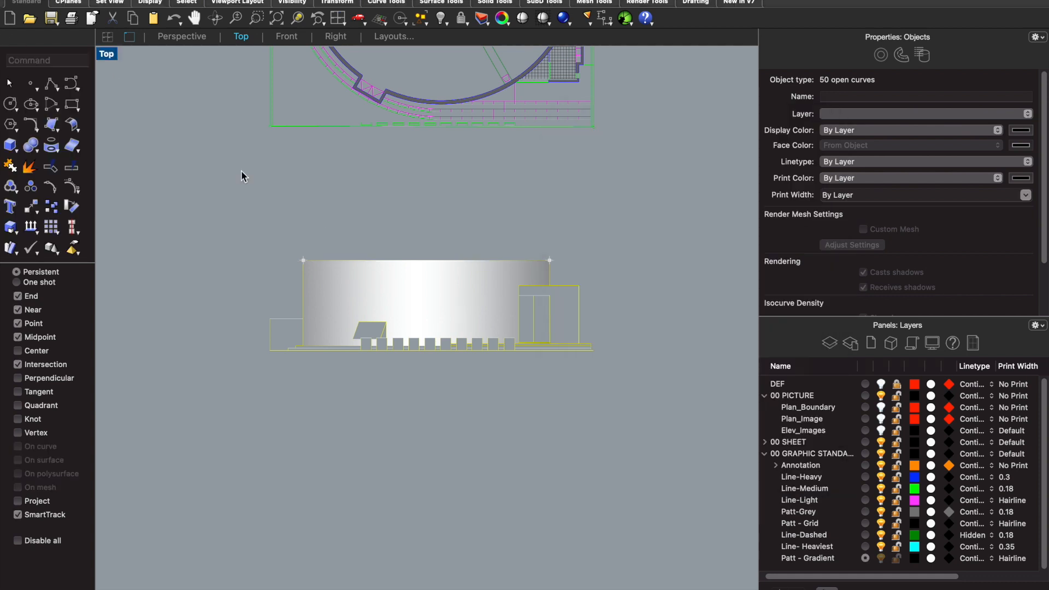
{"action": "key", "text": "Escape"}
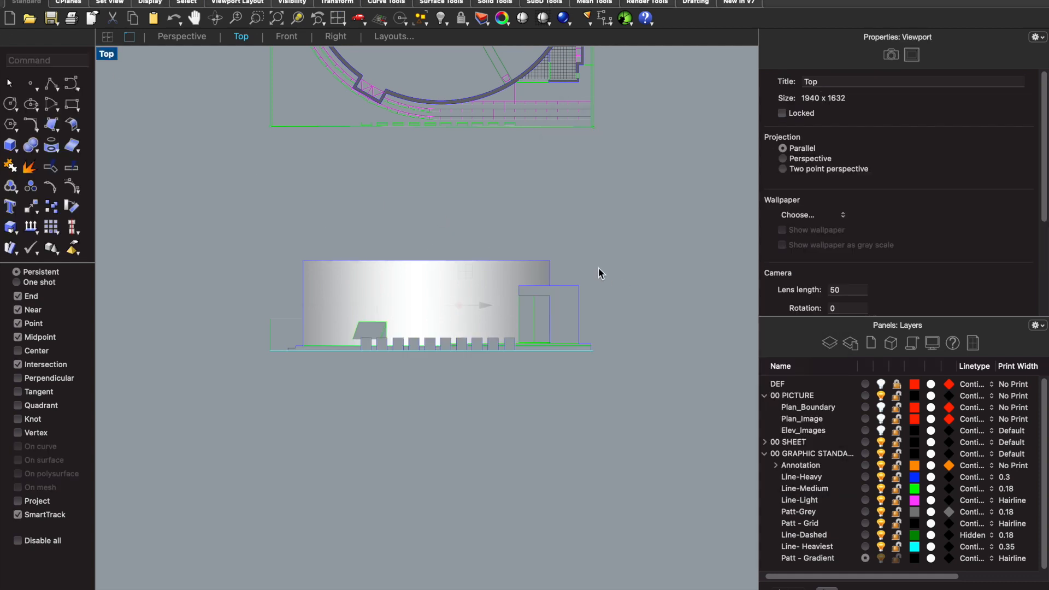
- Select the whole north elevation including the wall hatch and start the Hatch command on it
{"action": "scroll", "coordinate": [590, 295], "scroll_direction": "up", "scroll_amount": 3}
{"action": "mouse_move", "coordinate": [634, 427]}
{"action": "left_mouse_down"}
{"action": "mouse_move", "coordinate": [471, 314]}
{"action": "mouse_move", "coordinate": [464, 274]}
{"action": "mouse_move", "coordinate": [222, 313]}
{"action": "mouse_move", "coordinate": [218, 285]}
{"action": "left_mouse_up"}
{"action": "type", "text": "hatch"}
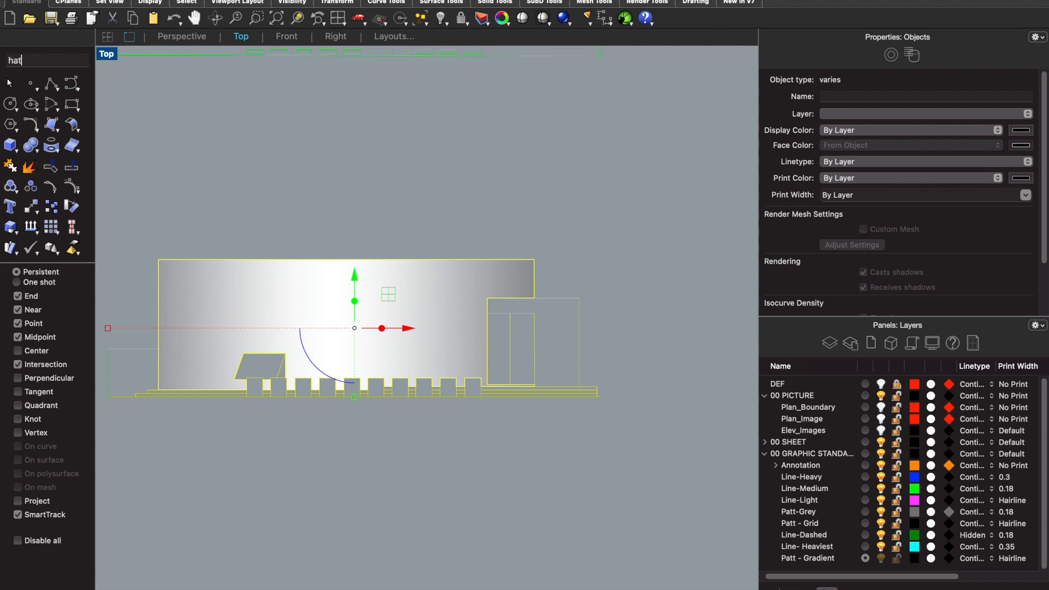
{"action": "key", "text": "Return"}
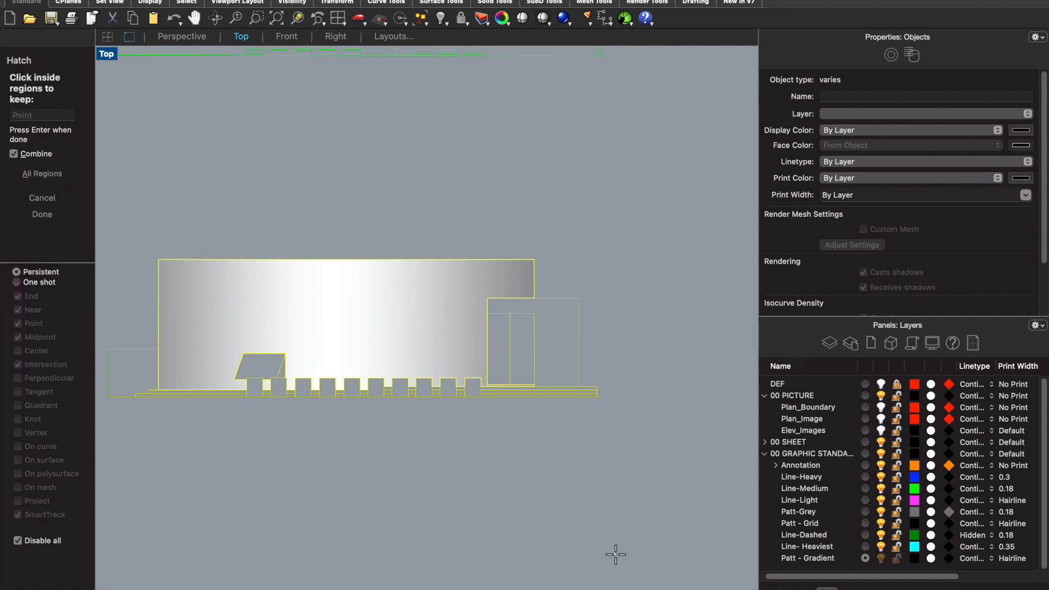
{"action": "left_click", "coordinate": [560, 336]}
{"action": "left_click", "coordinate": [263, 369]}
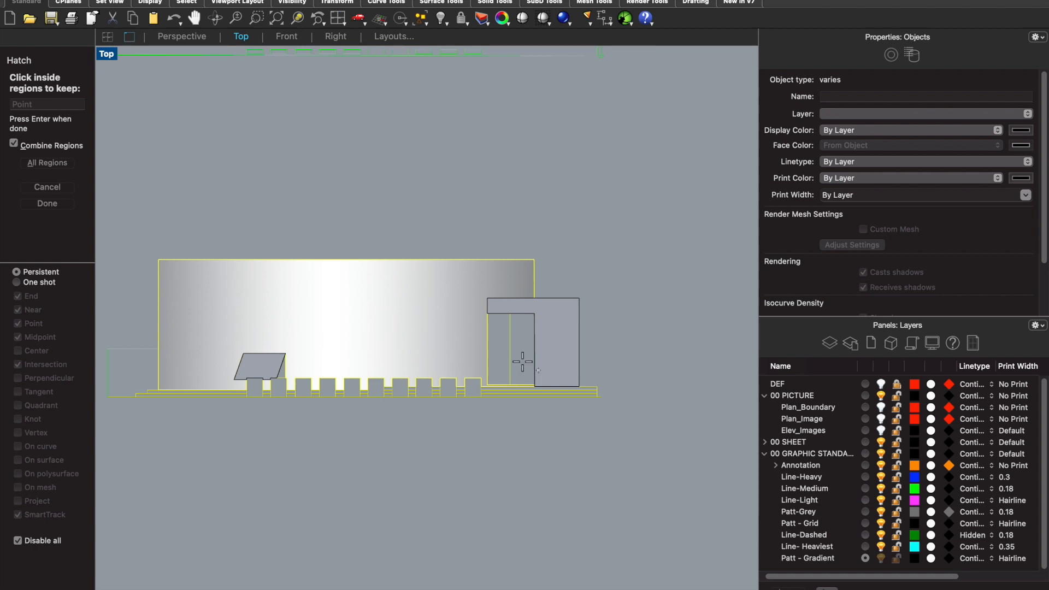
{"action": "scroll", "coordinate": [517, 356], "scroll_direction": "down", "scroll_amount": 5}
{"action": "scroll", "coordinate": [543, 347], "scroll_direction": "up", "scroll_amount": 2}
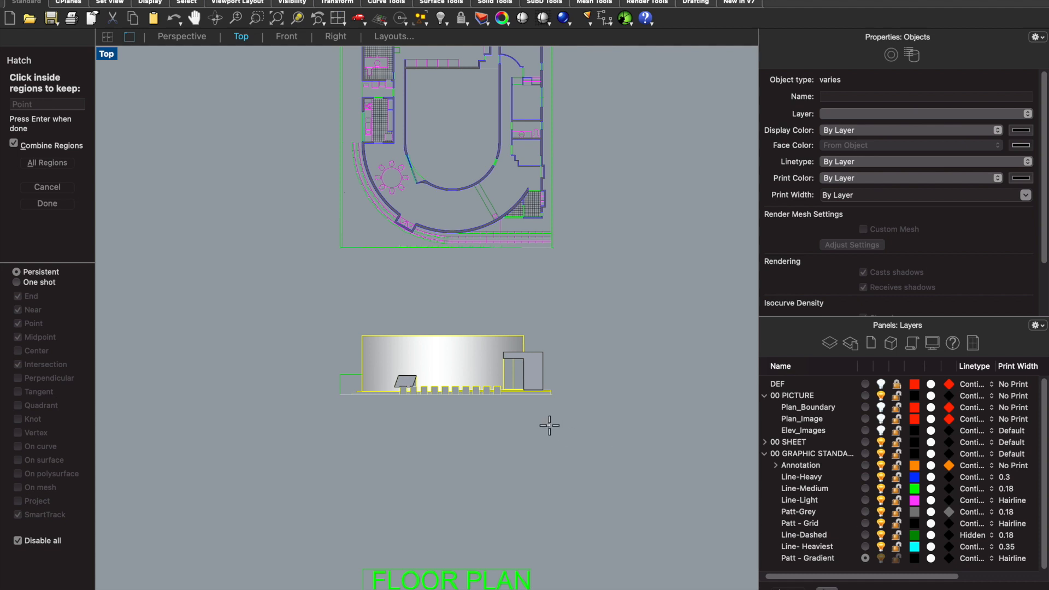
{"action": "type", "text": "ha"}
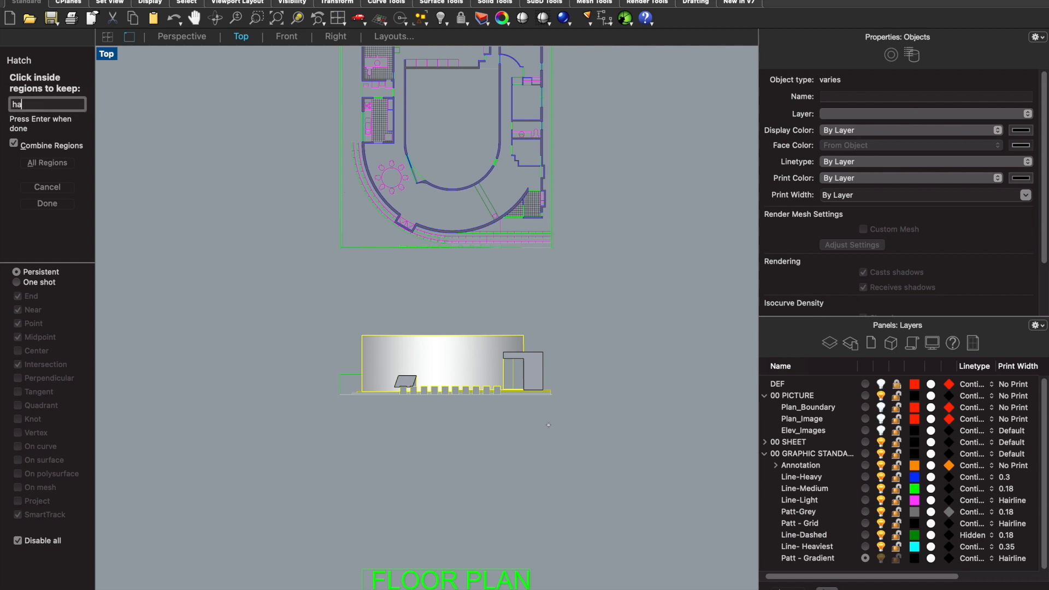
{"action": "key", "text": "Escape"}
{"action": "key", "text": "Escape"}
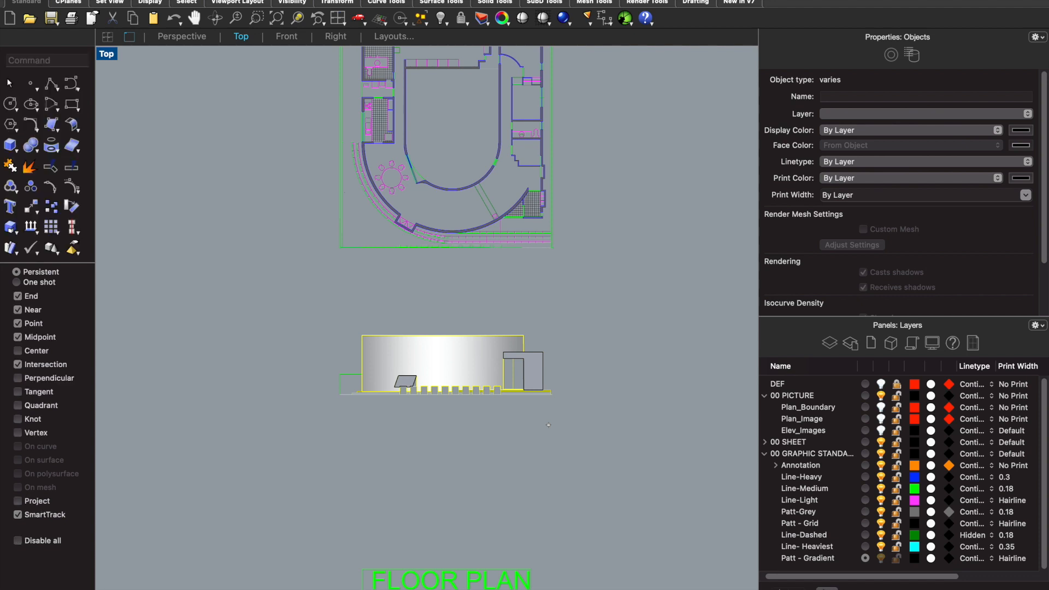
- Hatch the entrance frame and the slanted box in front of the curved wall on the elevation
{"action": "key", "text": "Return"}
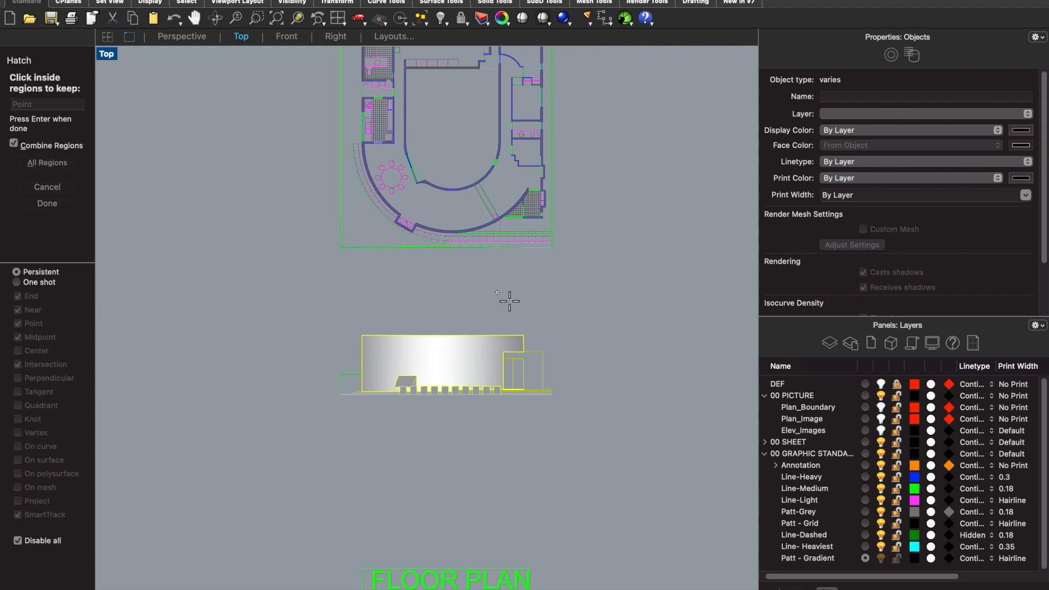
{"action": "scroll", "coordinate": [533, 375], "scroll_direction": "up", "scroll_amount": 3}
{"action": "left_click", "coordinate": [534, 374]}
{"action": "left_click", "coordinate": [294, 392]}
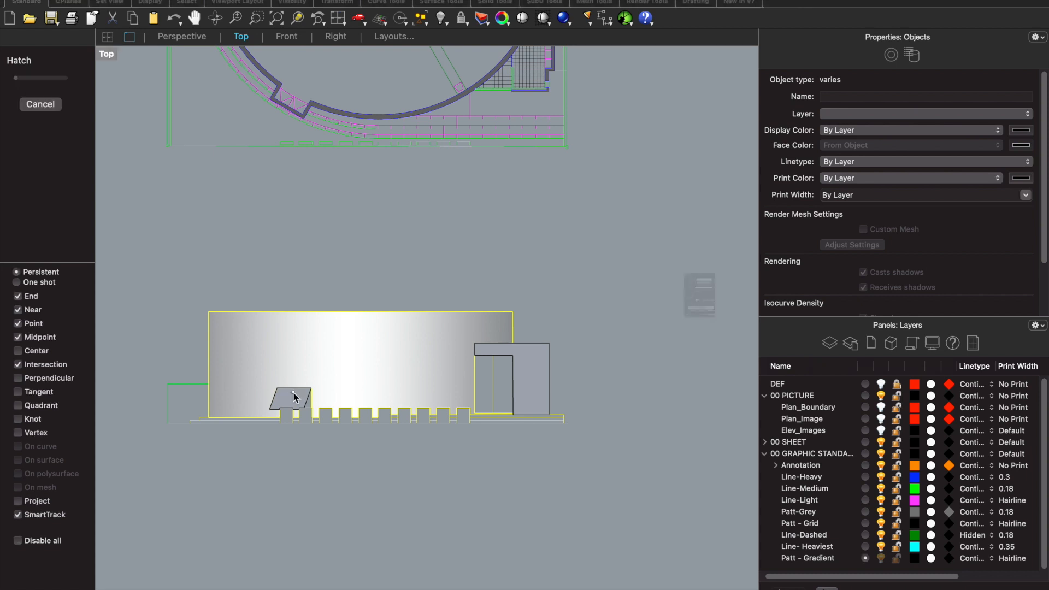
{"action": "key", "text": "Return"}
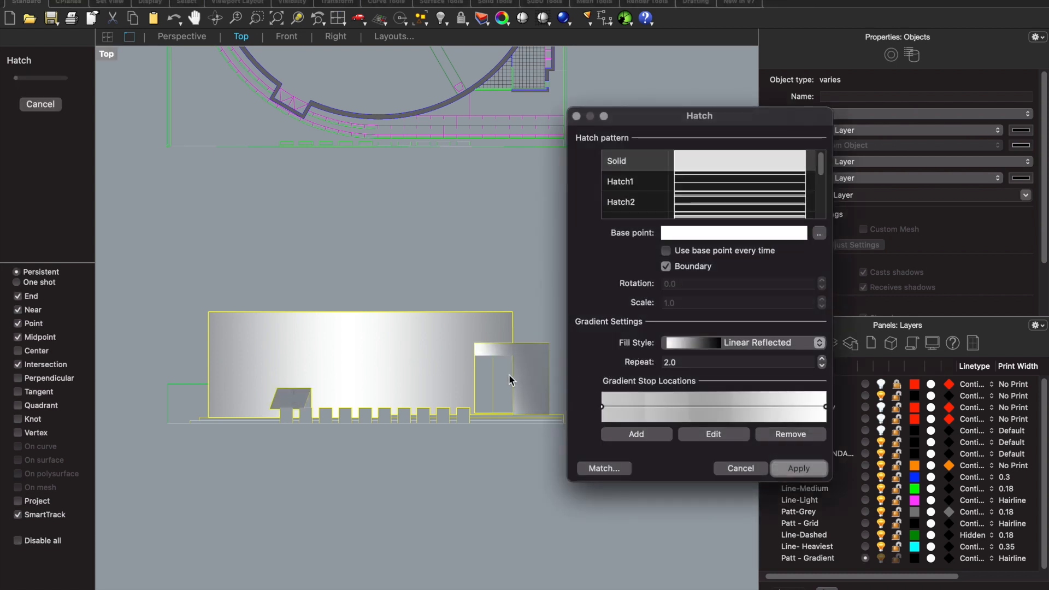
- Try the Solid fill style on the entrance frame and slanted box hatch, and restore the Linear Reflected style
{"action": "left_click", "coordinate": [693, 345]}
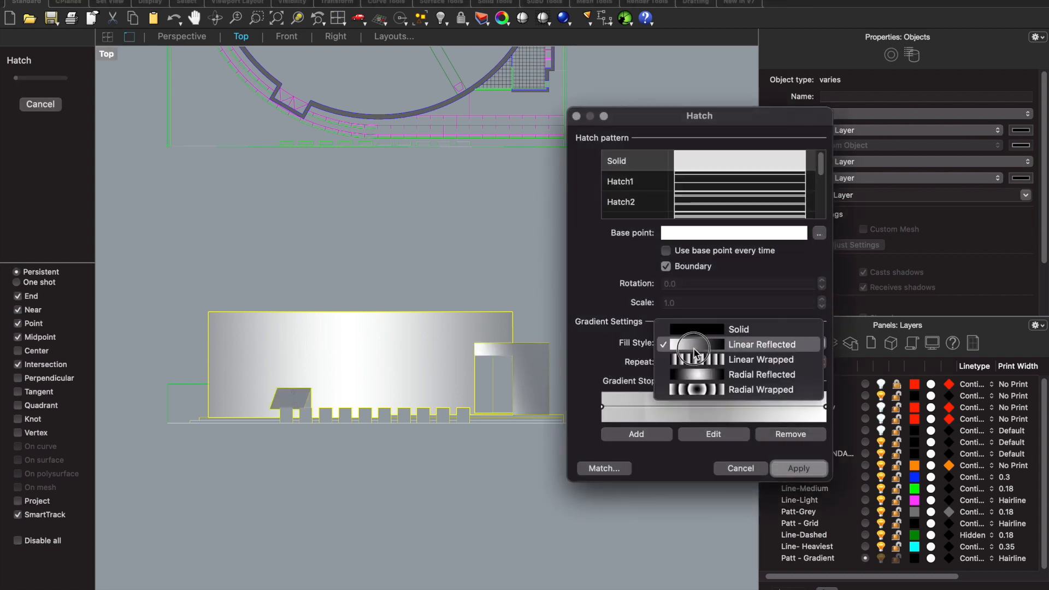
{"action": "left_click", "coordinate": [705, 329]}
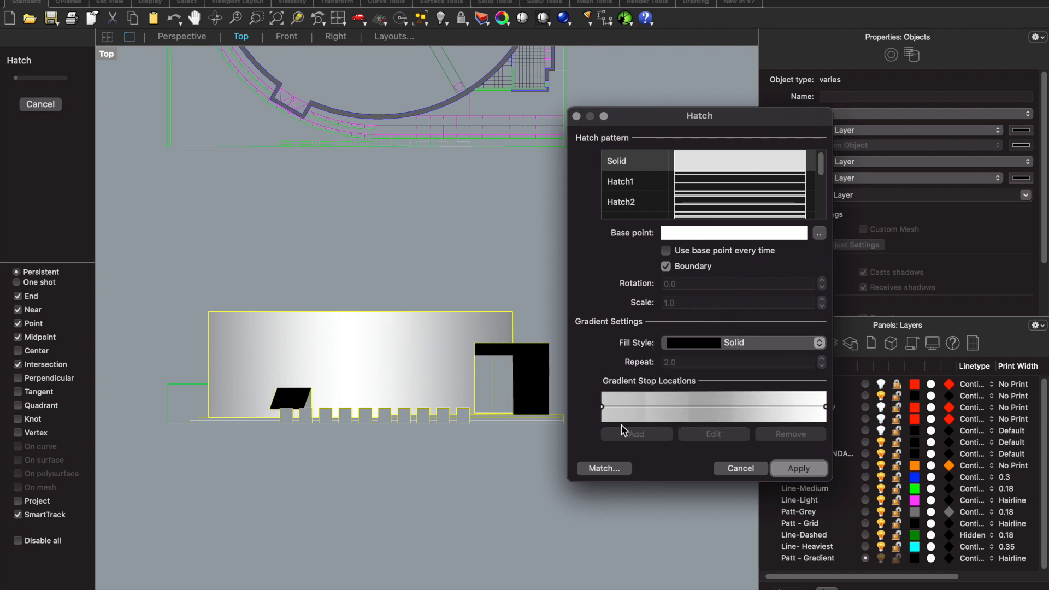
{"action": "left_click_drag", "start_coordinate": [600, 405], "coordinate": [633, 403]}
{"action": "left_click", "coordinate": [600, 397]}
{"action": "left_click", "coordinate": [686, 346]}
{"action": "left_click", "coordinate": [686, 346]}
{"action": "left_click", "coordinate": [819, 343]}
{"action": "left_click", "coordinate": [787, 359]}
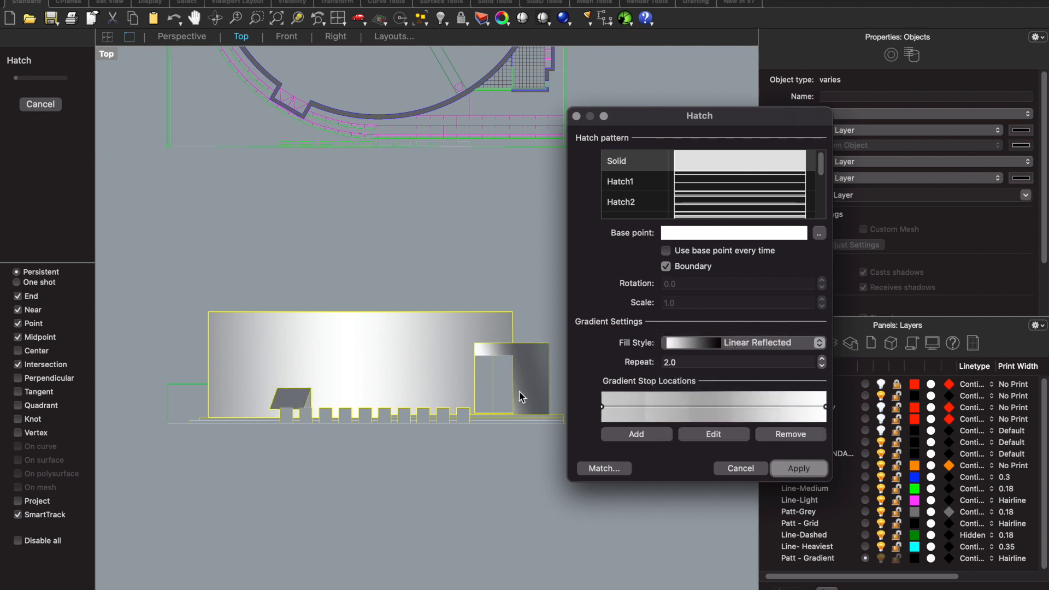
- Edit the entrance and slanted box hatch gradient so it runs vertically from the curved wall up into the floor plan
{"action": "left_click", "coordinate": [713, 433]}
{"action": "left_click", "coordinate": [549, 343]}
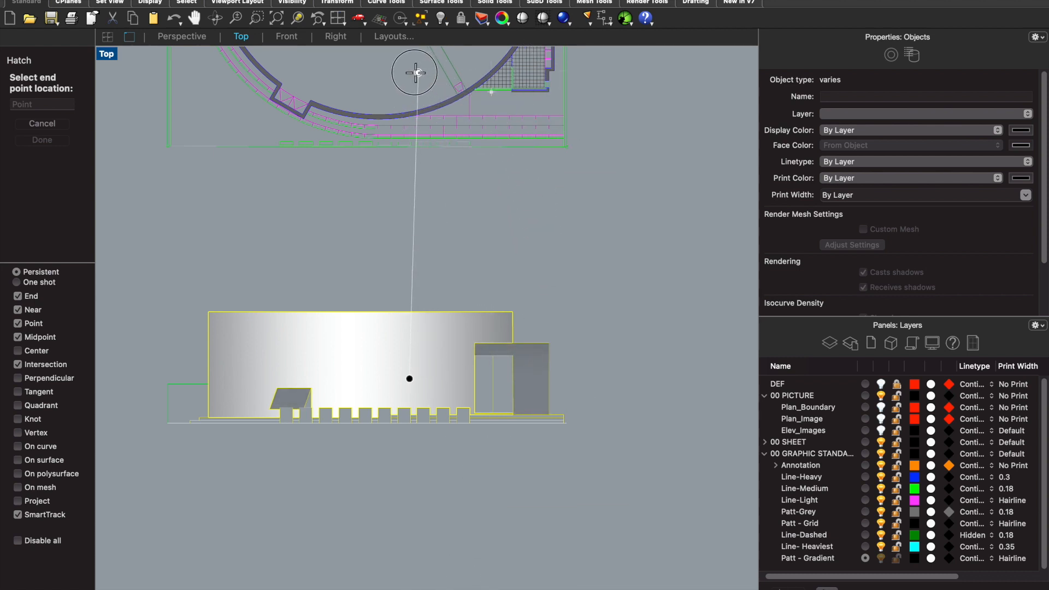
{"action": "left_click", "coordinate": [409, 69]}
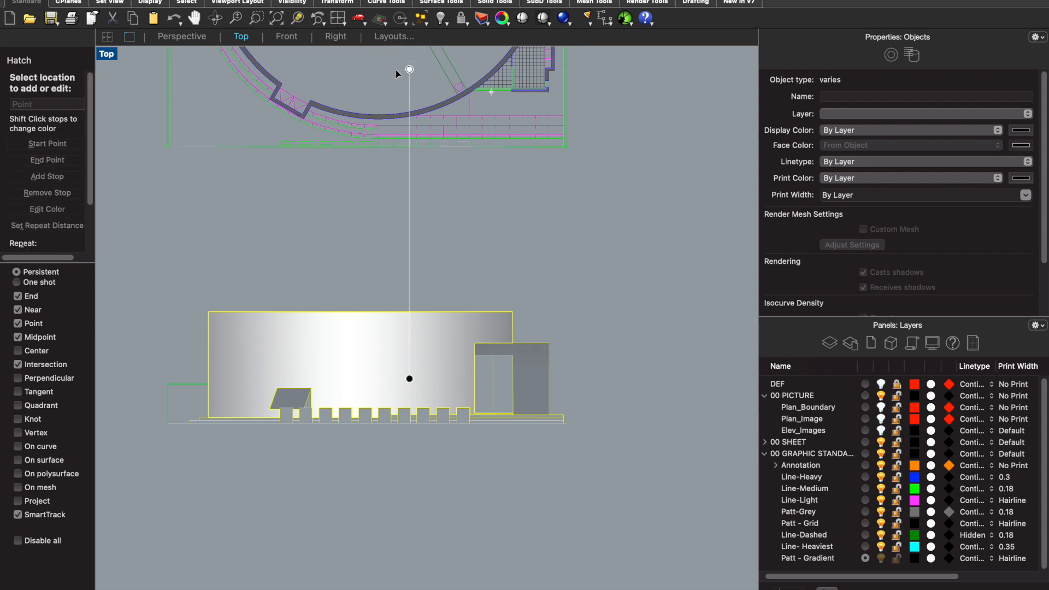
- Reduce the opacity of the gradient's black start stop to 8 and apply the entrance and slanted box hatch
{"action": "left_click", "coordinate": [43, 209]}
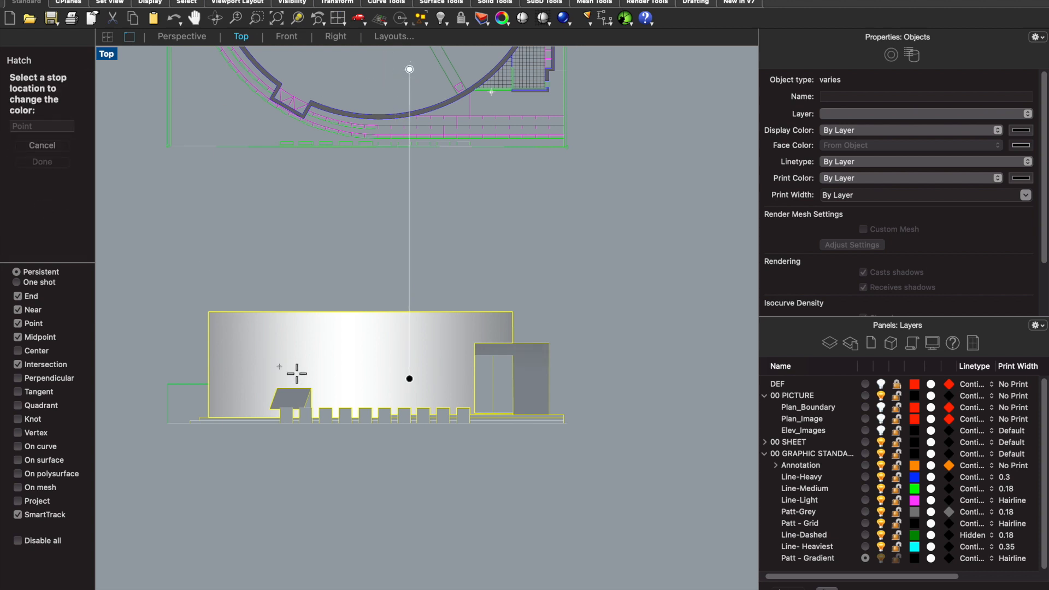
{"action": "left_click", "coordinate": [410, 378]}
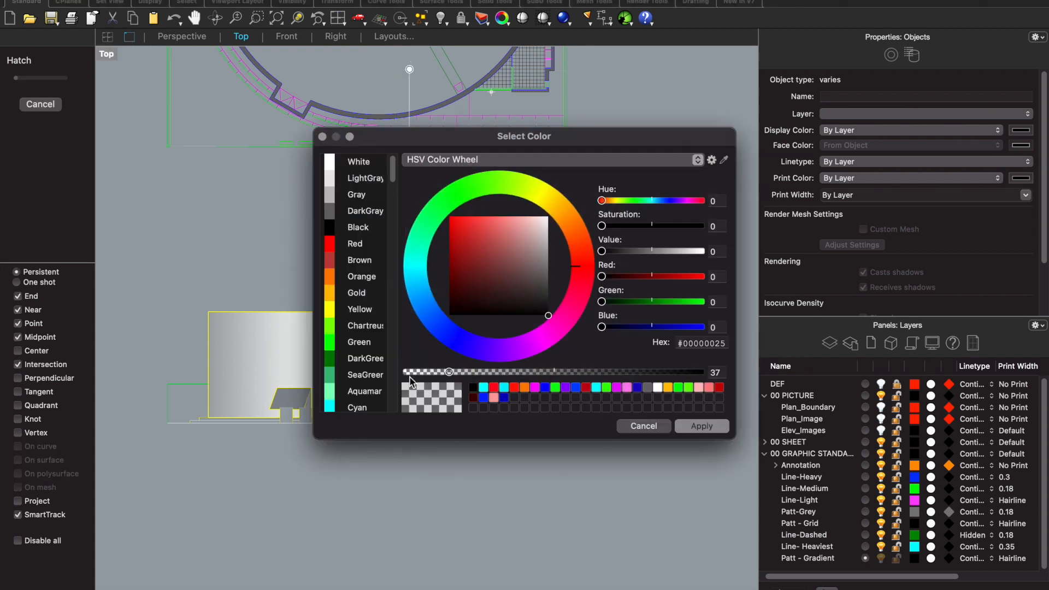
{"action": "left_click_drag", "start_coordinate": [448, 373], "coordinate": [417, 374]}
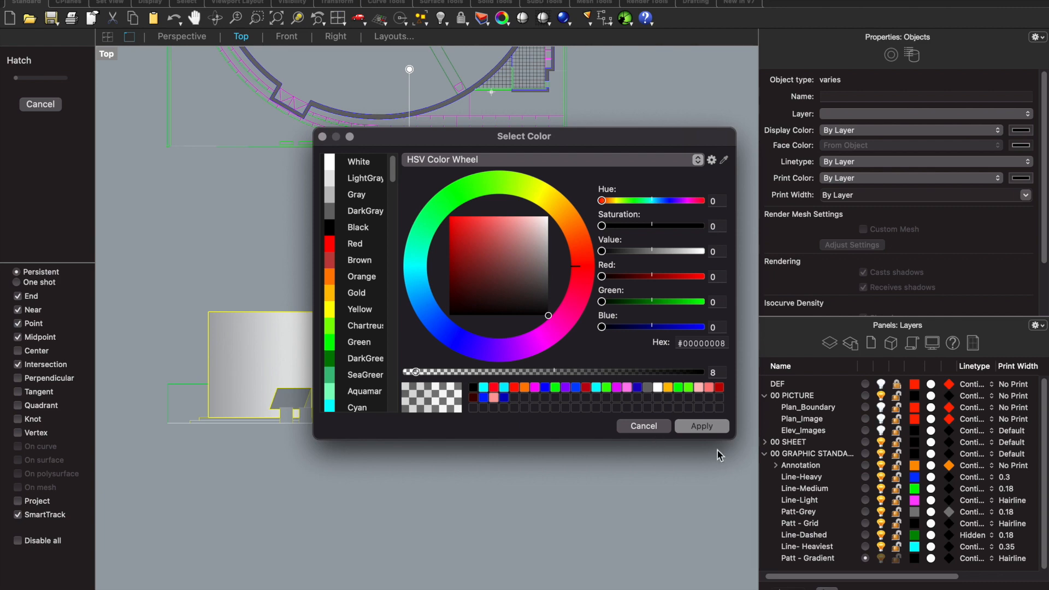
{"action": "left_click", "coordinate": [701, 426]}
{"action": "scroll", "coordinate": [596, 416], "scroll_direction": "down", "scroll_amount": 2}
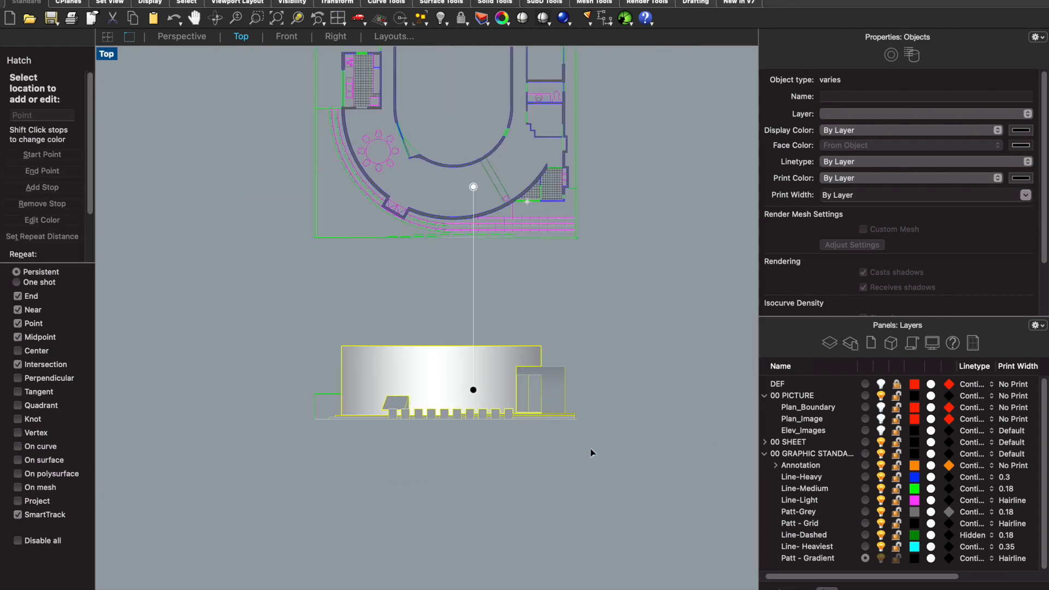
{"action": "key", "text": "Return"}
{"action": "key", "text": "Return"}
{"action": "left_click", "coordinate": [511, 459]}
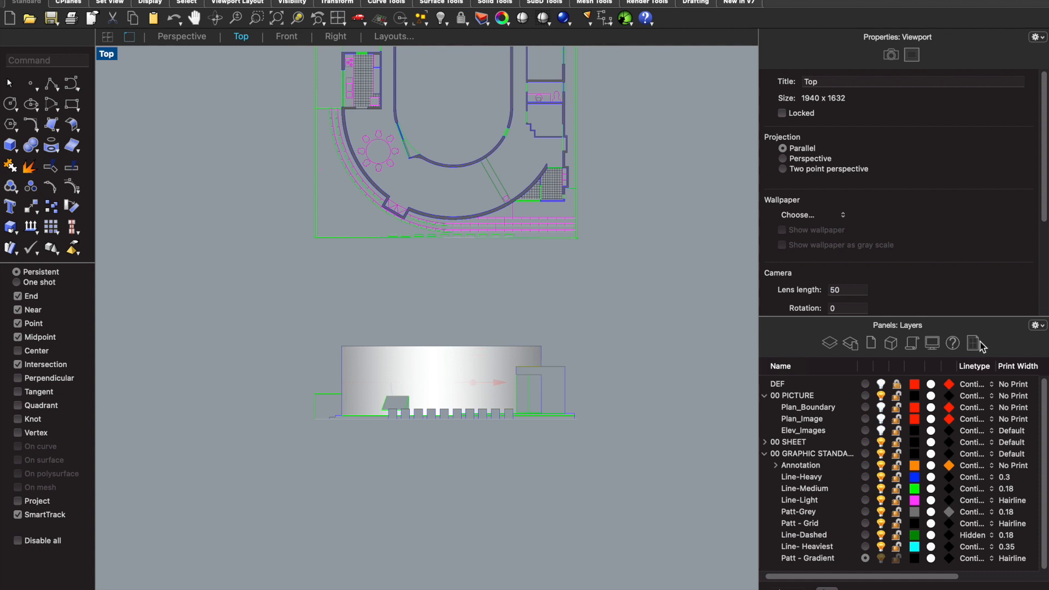
- List the document's layouts and duplicate the 11x17 1A PLAN layout
{"action": "scroll", "coordinate": [626, 419], "scroll_direction": "down", "scroll_amount": 3}
{"action": "scroll", "coordinate": [627, 418], "scroll_direction": "down", "scroll_amount": 5}
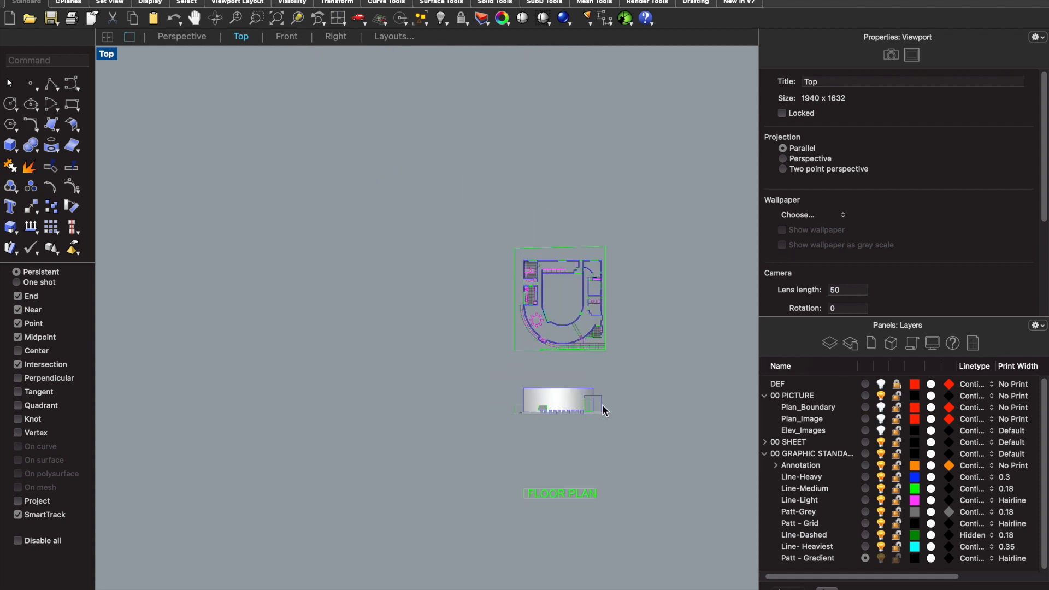
{"action": "scroll", "coordinate": [658, 399], "scroll_direction": "up", "scroll_amount": 3}
{"action": "scroll", "coordinate": [669, 396], "scroll_direction": "up", "scroll_amount": 3}
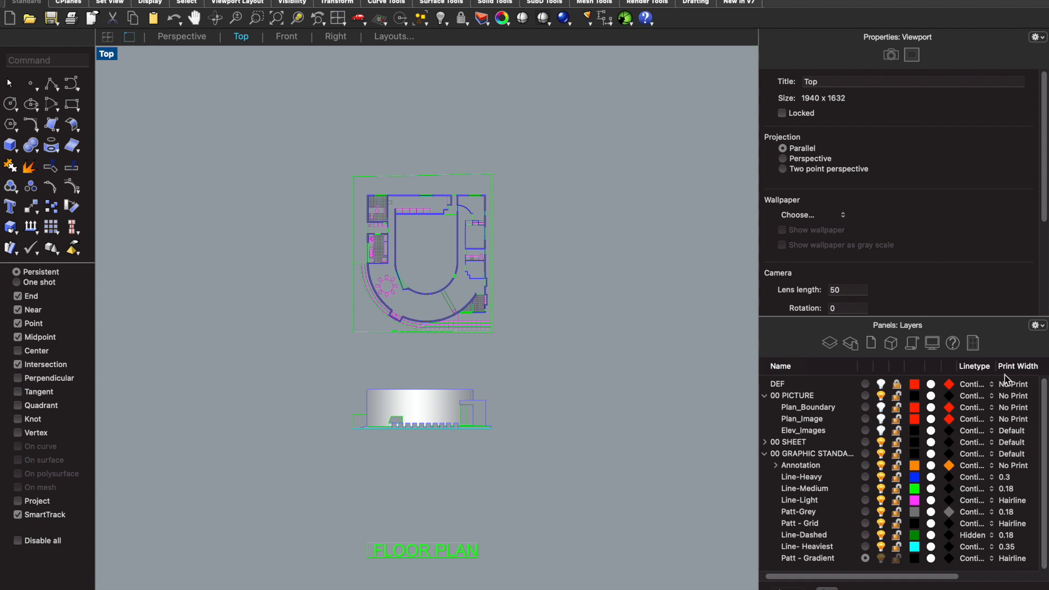
{"action": "left_click", "coordinate": [974, 345]}
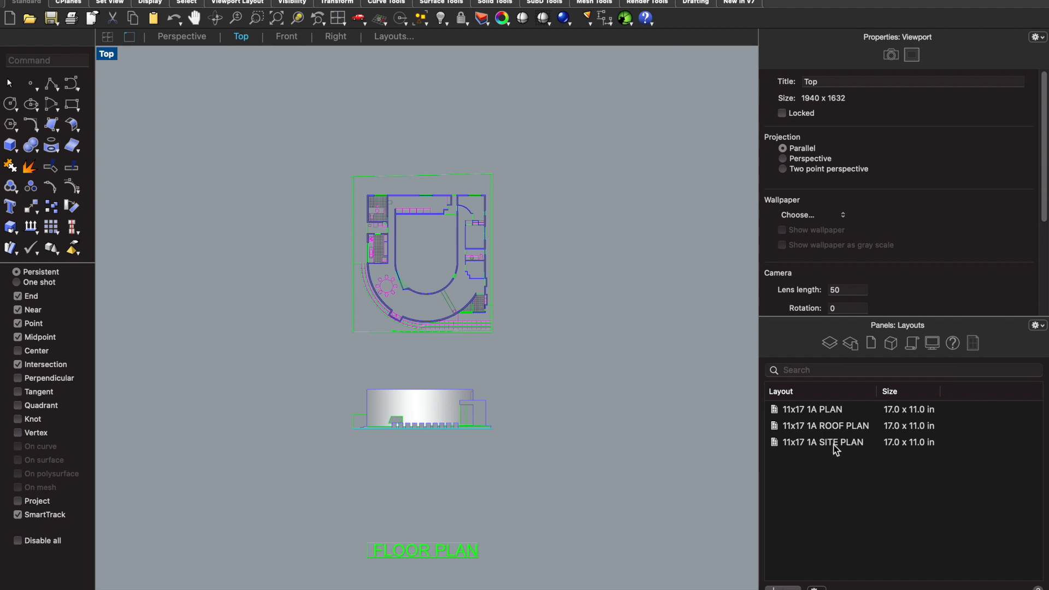
{"action": "left_click", "coordinate": [828, 414]}
{"action": "right_click", "coordinate": [829, 413]}
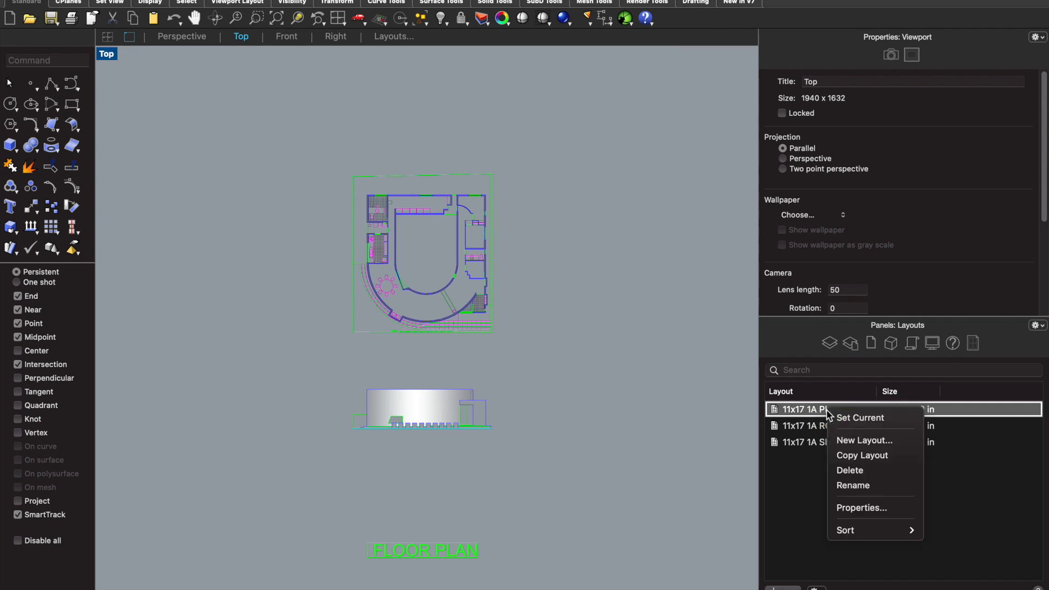
{"action": "left_click", "coordinate": [848, 458]}
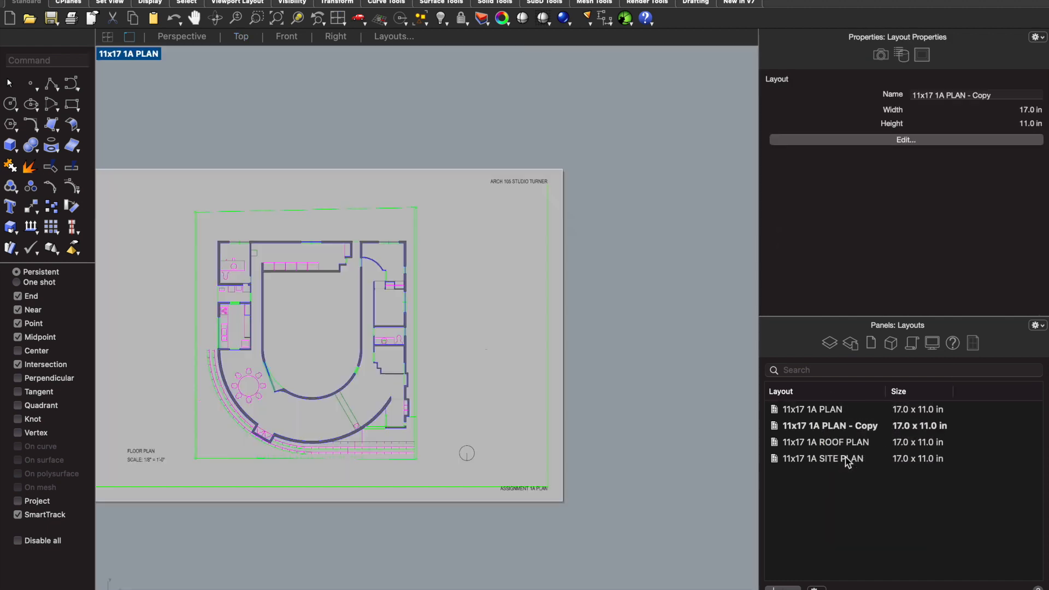
- Rename the copied plan layout as 11x17 1B NORTH ELEV
{"action": "right_click", "coordinate": [837, 427]}
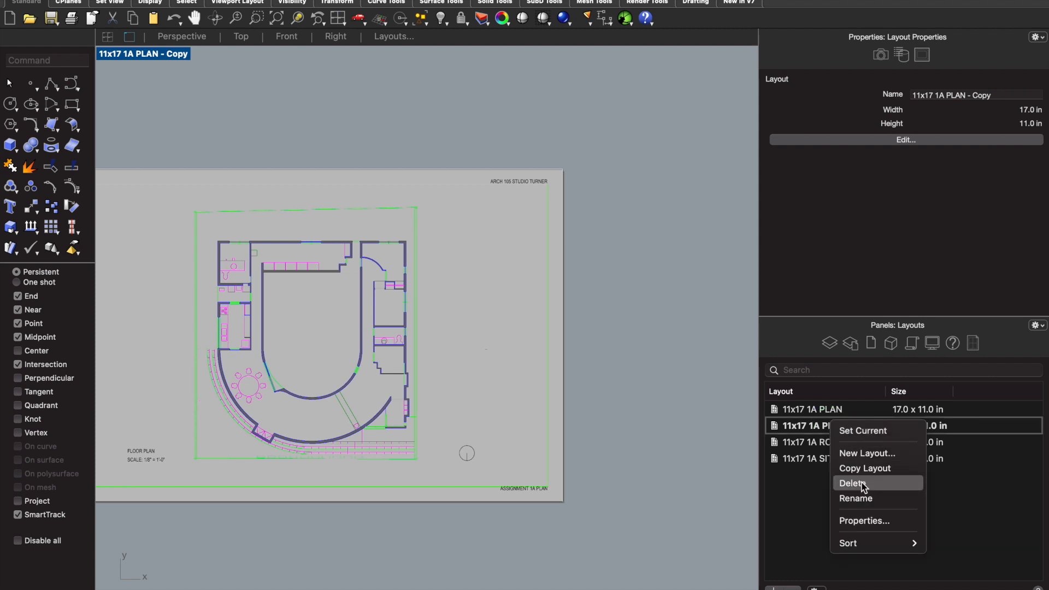
{"action": "left_click", "coordinate": [857, 498]}
{"action": "left_click", "coordinate": [840, 424]}
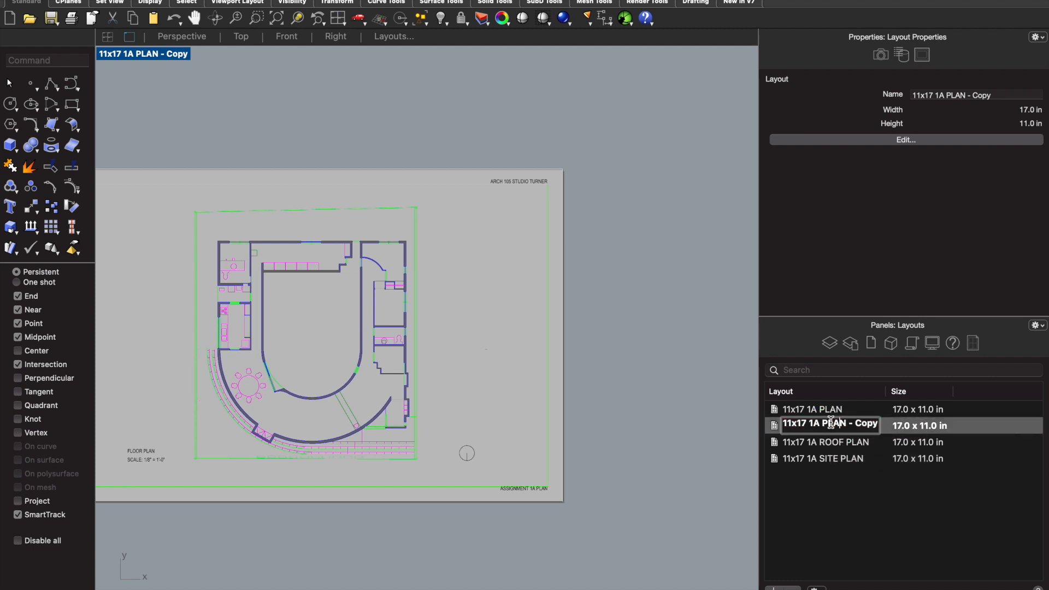
{"action": "left_click_drag", "start_coordinate": [819, 424], "coordinate": [891, 432]}
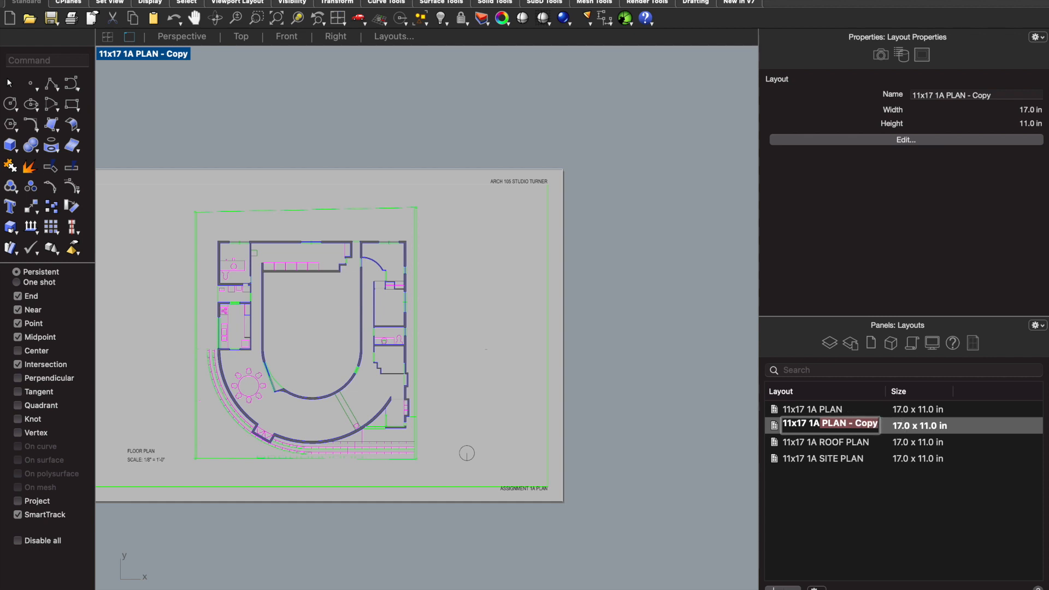
{"action": "key", "text": "BackSpace"}
{"action": "key", "text": "BackSpace"}
{"action": "key", "text": "BackSpace"}
{"action": "key", "text": "BackSpace"}
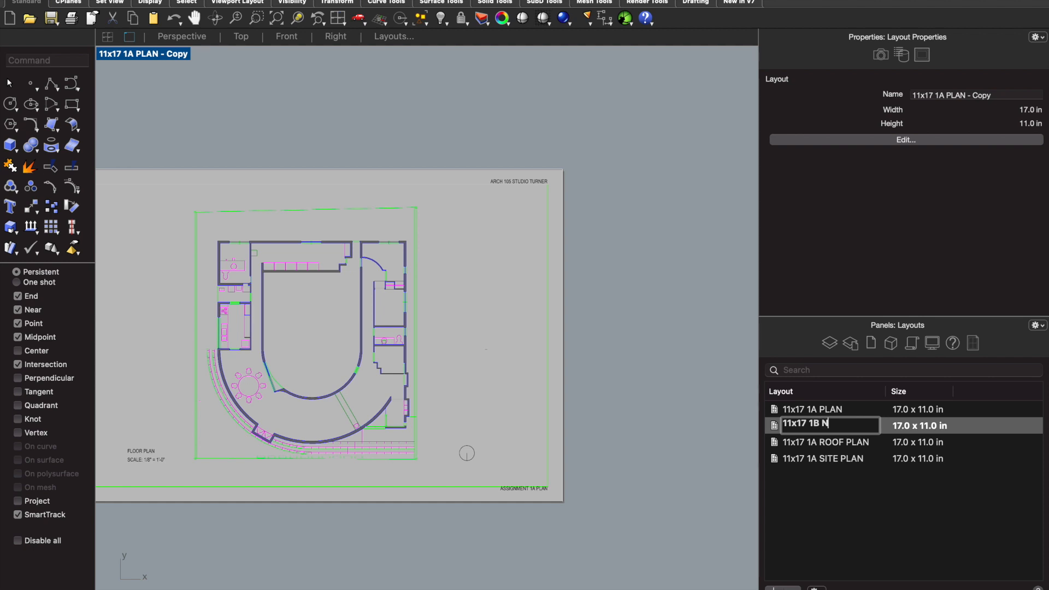
{"action": "type", "text": "1B NORTH ELEV"}
{"action": "left_click", "coordinate": [896, 498]}
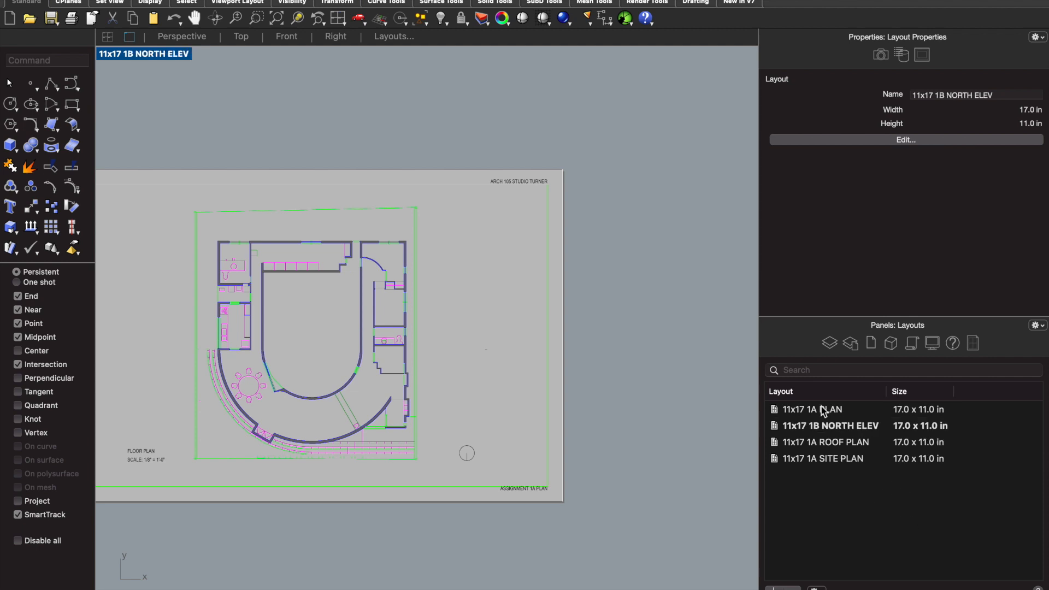
- Change the FLOOR PLAN title text on the 11x17 1B NORTH ELEV layout to NORTH ELEVATION
{"action": "left_click", "coordinate": [830, 431]}
{"action": "scroll", "coordinate": [627, 347], "scroll_direction": "down", "scroll_amount": 2}
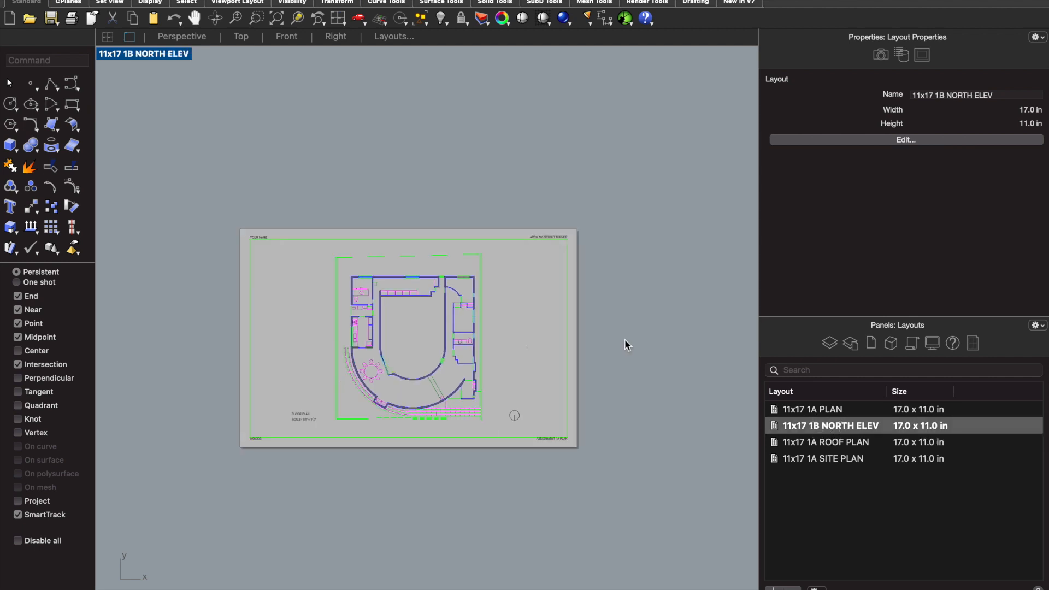
{"action": "scroll", "coordinate": [317, 403], "scroll_direction": "up", "scroll_amount": 4}
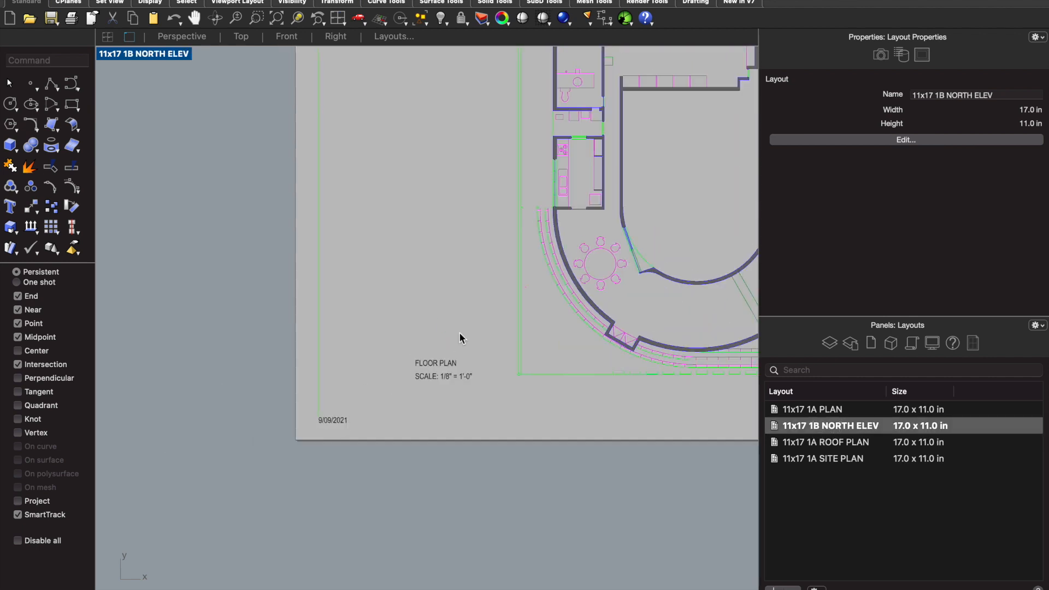
{"action": "scroll", "coordinate": [459, 338], "scroll_direction": "up", "scroll_amount": 2}
{"action": "left_click", "coordinate": [420, 376]}
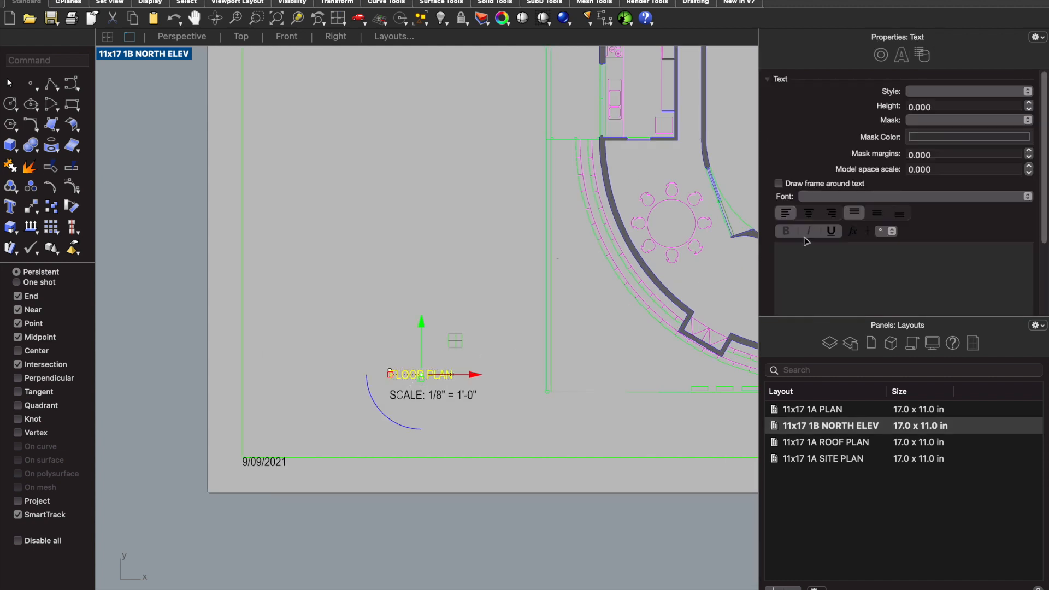
{"action": "left_click", "coordinate": [903, 246]}
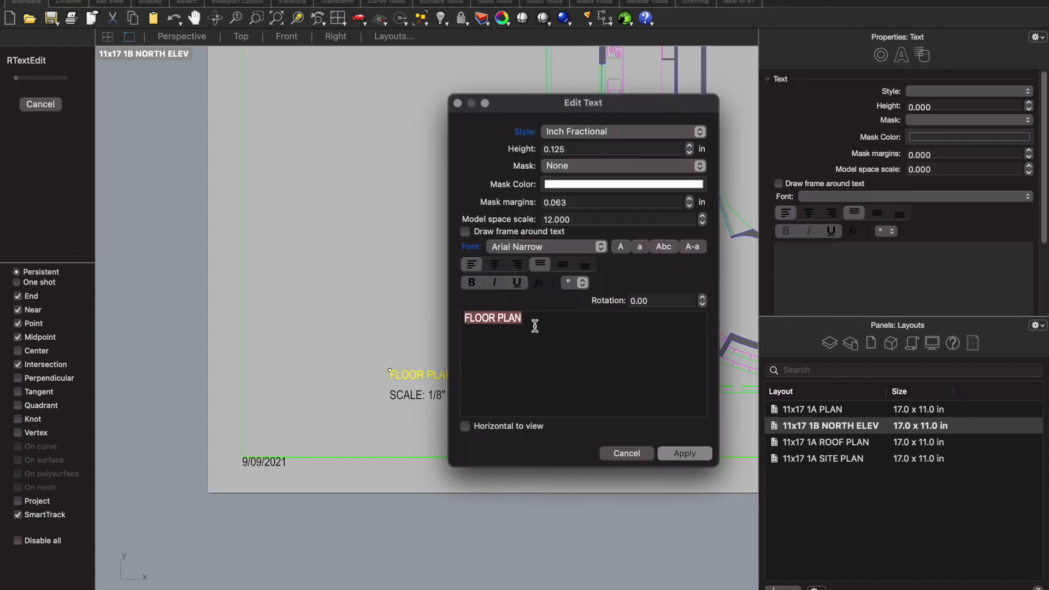
{"action": "type", "text": "NORTH ELEVATIO"}
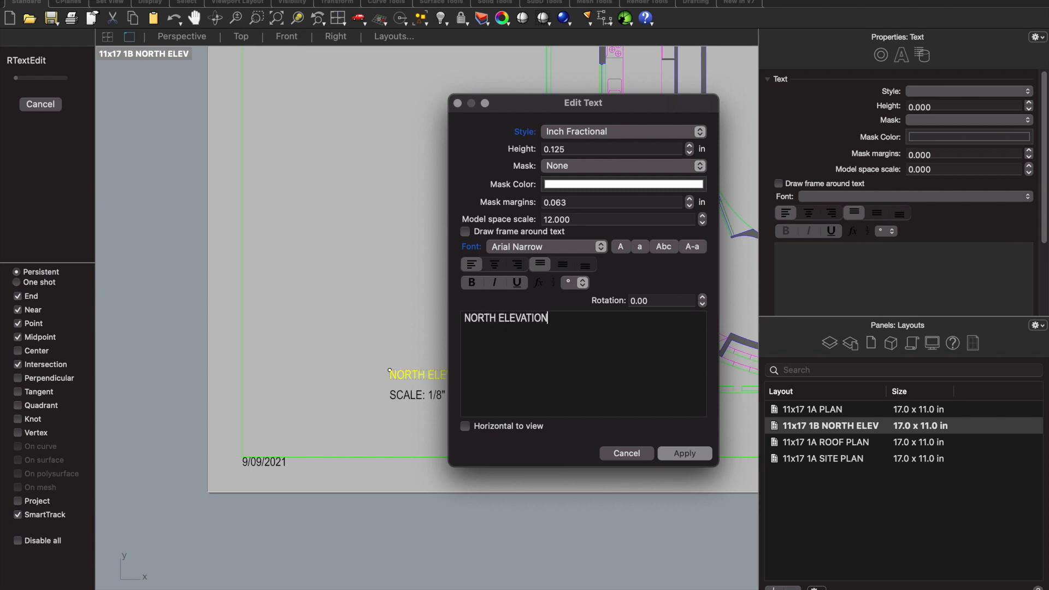
{"action": "left_click", "coordinate": [685, 453]}
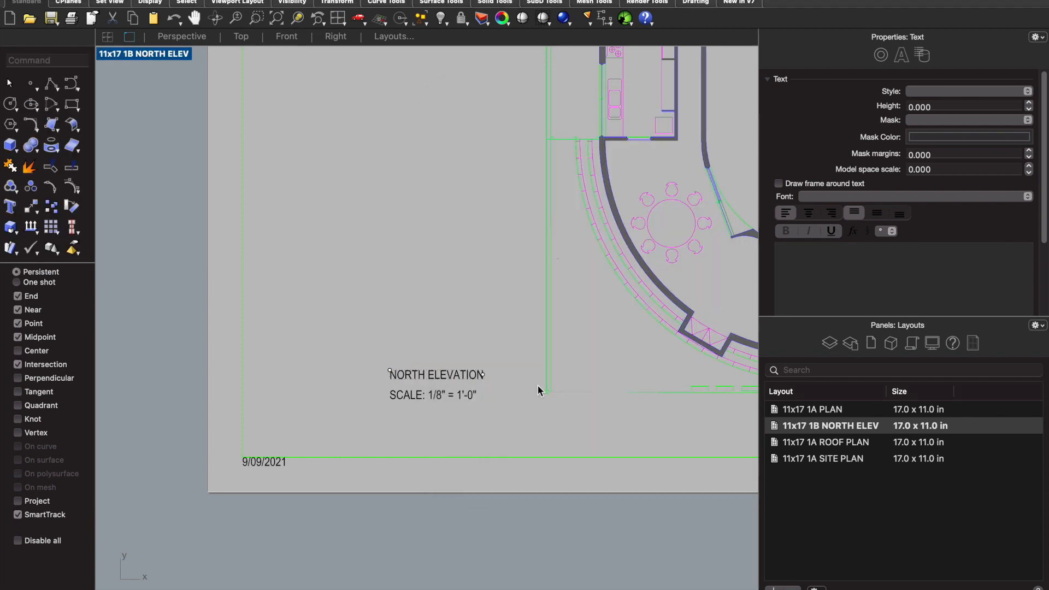
- Change the scale note under the drawing title to SCALE: 3/16" = 1'-0"
{"action": "left_click", "coordinate": [448, 396]}
{"action": "double_click", "coordinate": [448, 396]}
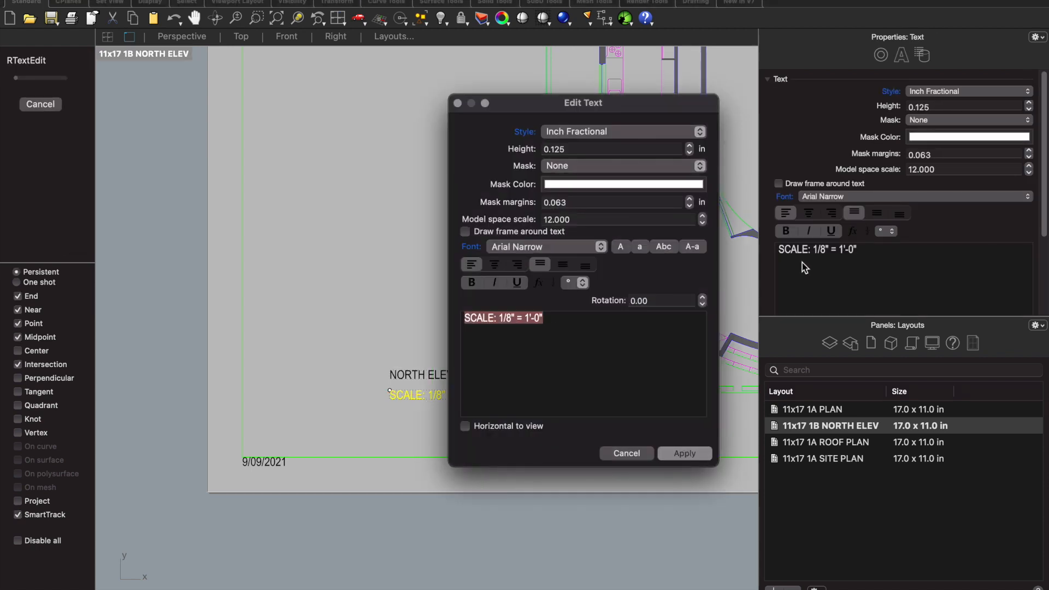
{"action": "left_click", "coordinate": [496, 322]}
{"action": "left_click_drag", "start_coordinate": [498, 321], "coordinate": [512, 322]}
{"action": "type", "text": "3/"}
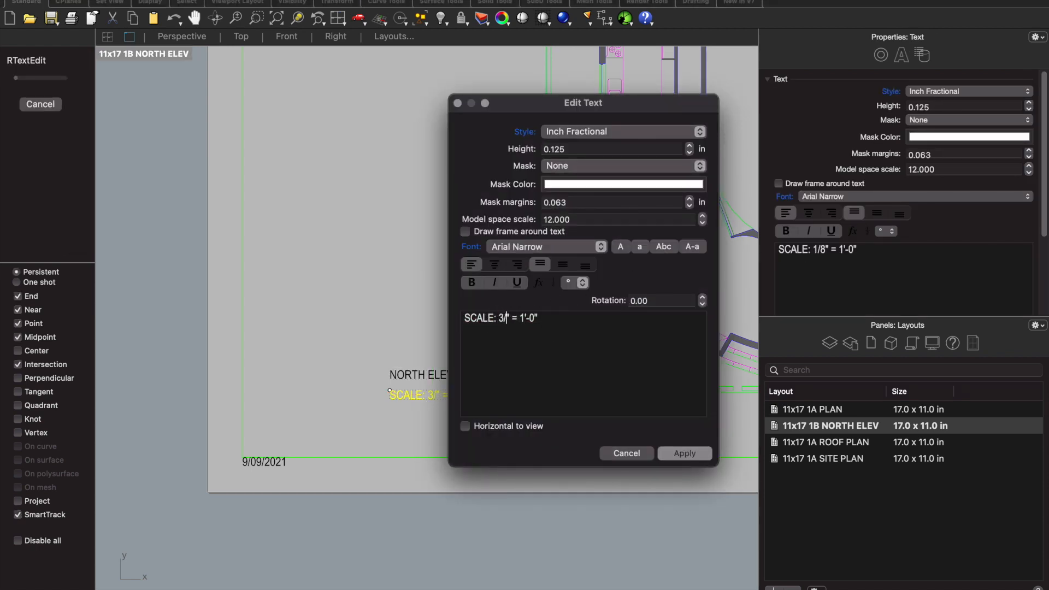
{"action": "type", "text": "16"}
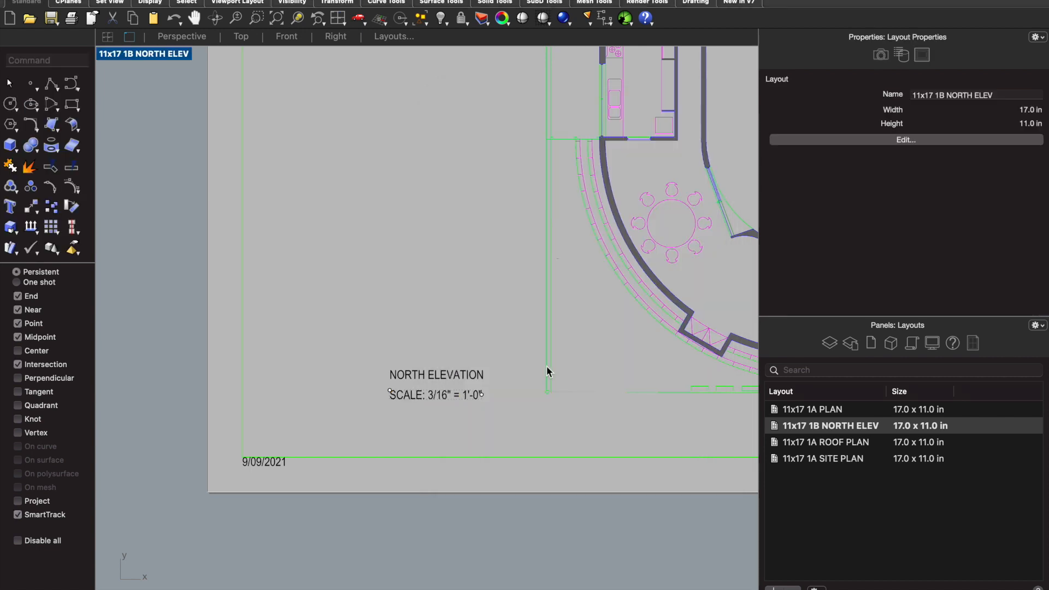
- Change the date text in the lower corner of the sheet to 9/17/2021
{"action": "scroll", "coordinate": [258, 461], "scroll_direction": "up", "scroll_amount": 2}
{"action": "left_click", "coordinate": [260, 465]}
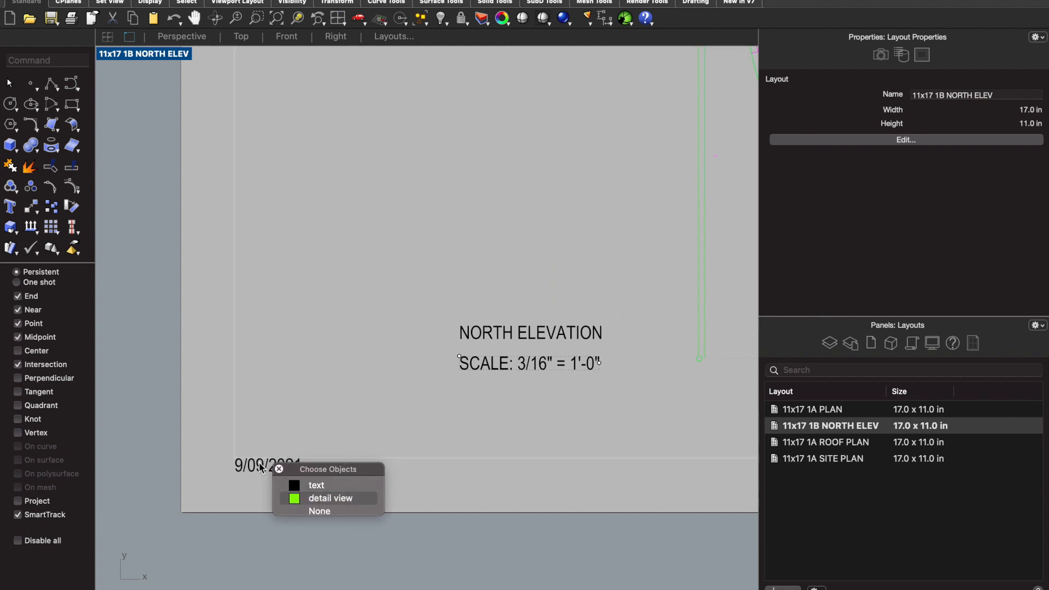
{"action": "left_click", "coordinate": [317, 485]}
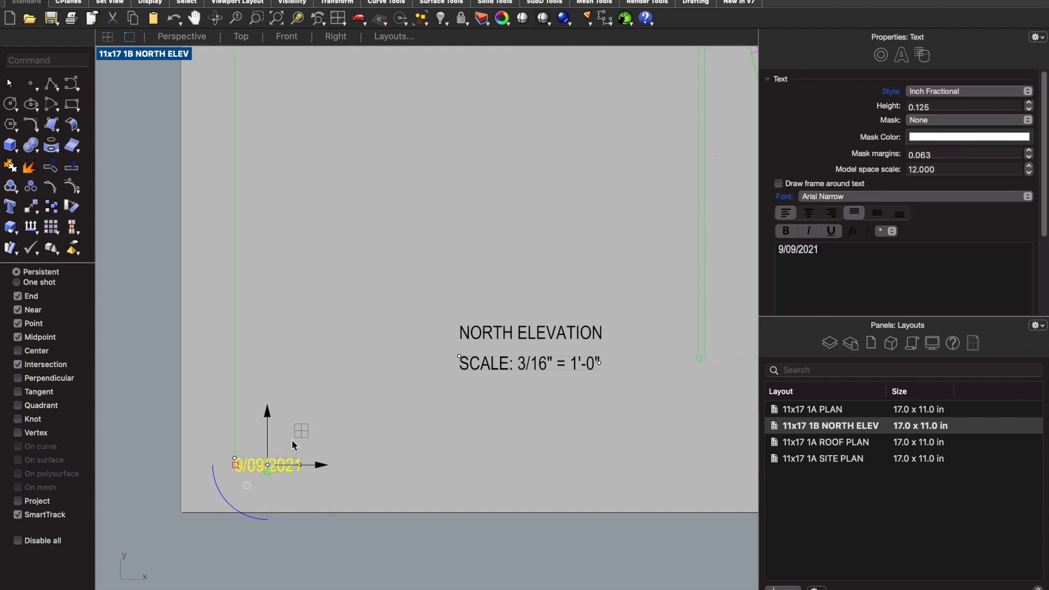
{"action": "left_click_drag", "start_coordinate": [818, 249], "coordinate": [683, 243]}
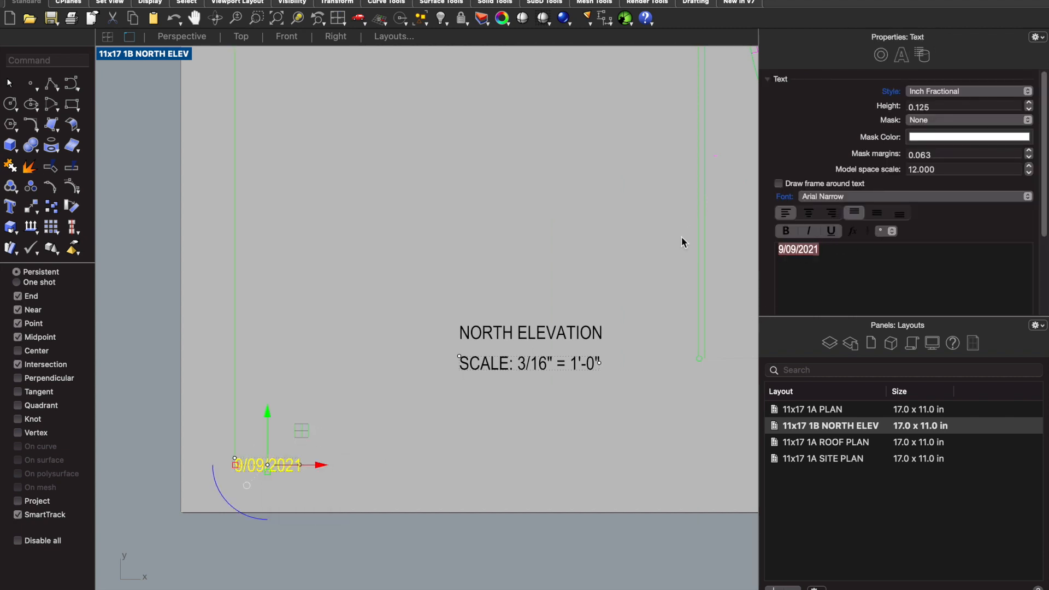
{"action": "type", "text": "9/17"}
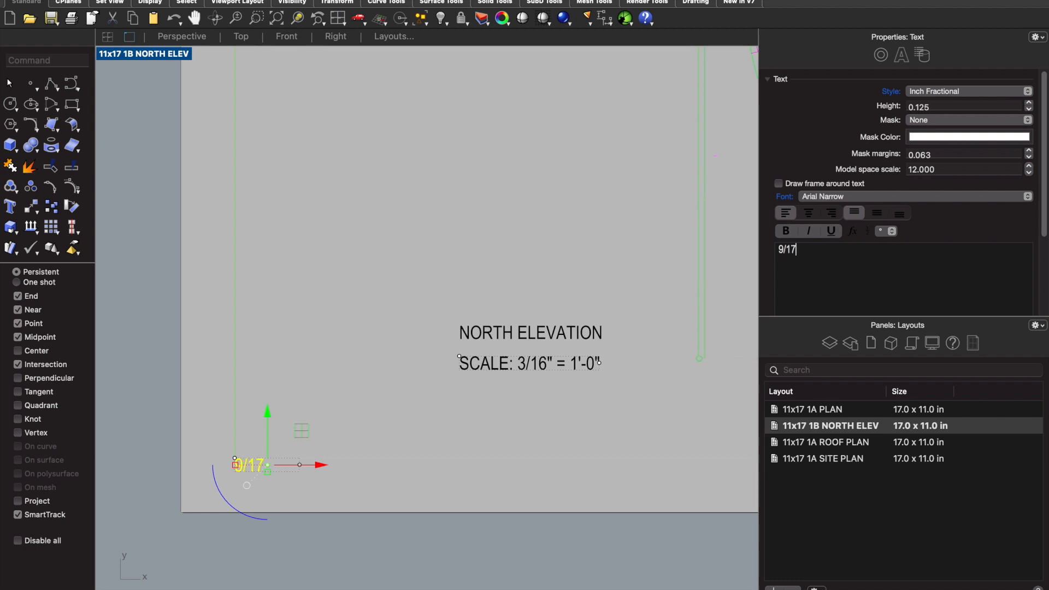
{"action": "type", "text": "/2021"}
{"action": "left_click", "coordinate": [421, 258]}
- Change the ASSIGNMENT 1A PLAN text in the sheet's lower corner to ASSIGNMENT 1B ELEVATION
{"action": "scroll", "coordinate": [420, 290], "scroll_direction": "down", "scroll_amount": 5}
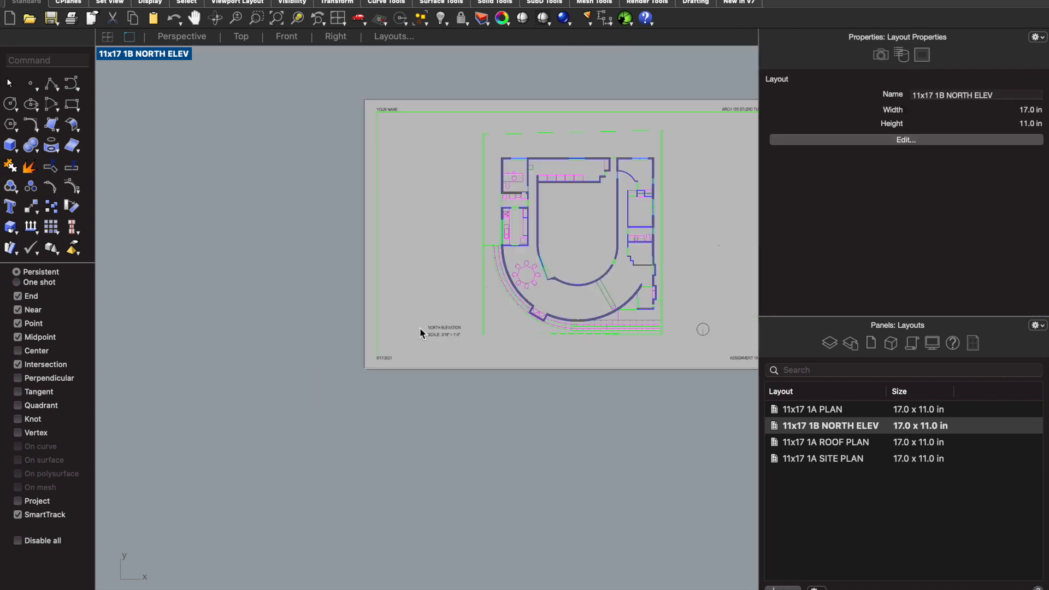
{"action": "scroll", "coordinate": [405, 191], "scroll_direction": "up", "scroll_amount": 4}
{"action": "scroll", "coordinate": [399, 182], "scroll_direction": "down", "scroll_amount": 3}
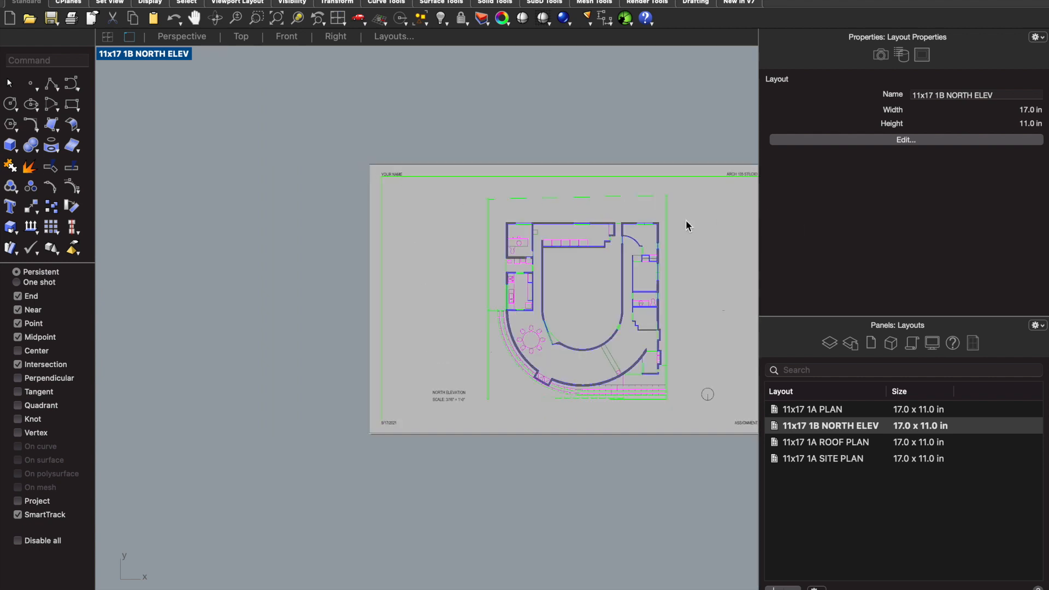
{"action": "scroll", "coordinate": [676, 204], "scroll_direction": "down", "scroll_amount": 2}
{"action": "scroll", "coordinate": [703, 195], "scroll_direction": "up", "scroll_amount": 4}
{"action": "scroll", "coordinate": [701, 188], "scroll_direction": "down", "scroll_amount": 3}
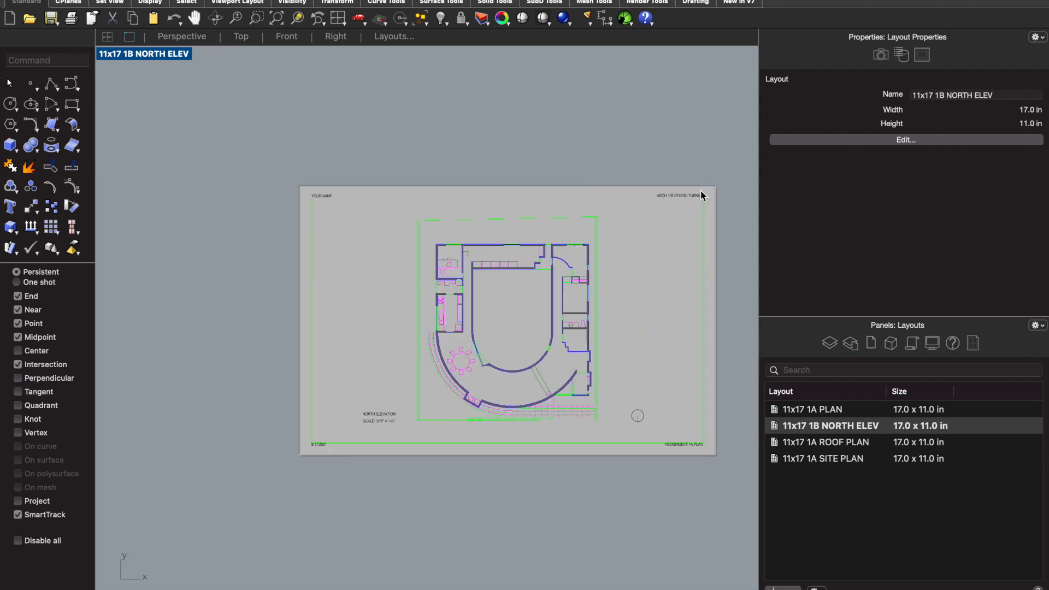
{"action": "scroll", "coordinate": [687, 475], "scroll_direction": "up", "scroll_amount": 4}
{"action": "left_click", "coordinate": [709, 403]}
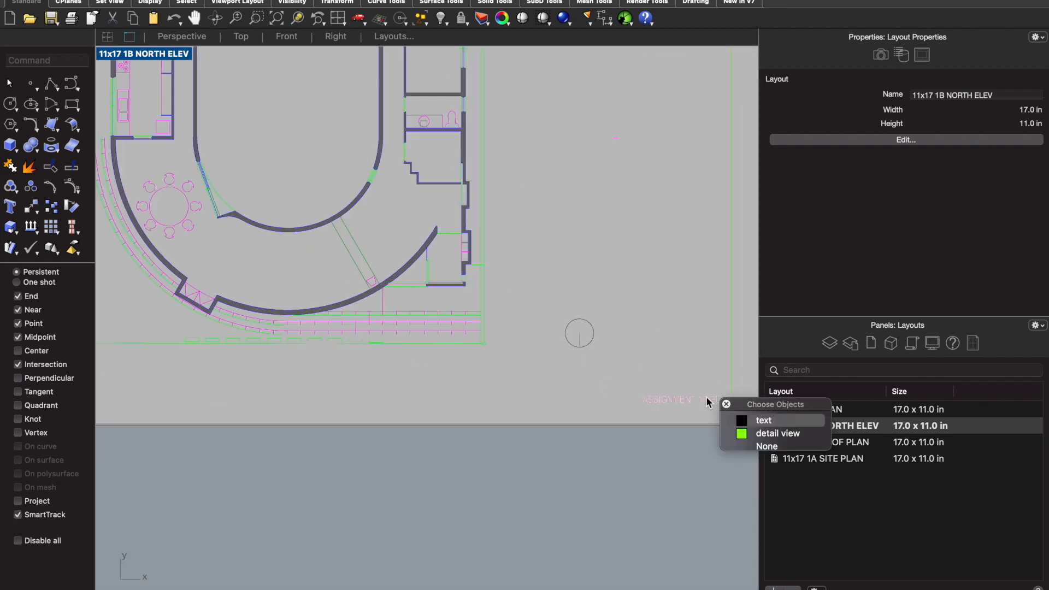
{"action": "left_click", "coordinate": [754, 420]}
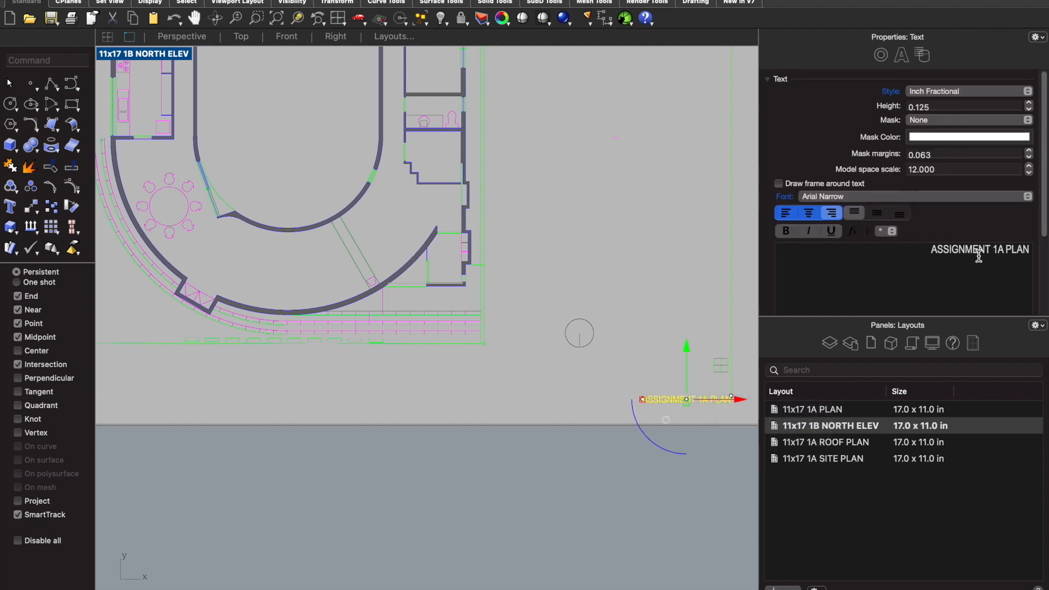
{"action": "left_click_drag", "start_coordinate": [1003, 250], "coordinate": [1033, 250]}
{"action": "key", "text": "BackSpace"}
{"action": "key", "text": "BackSpace"}
{"action": "type", "text": "B"}
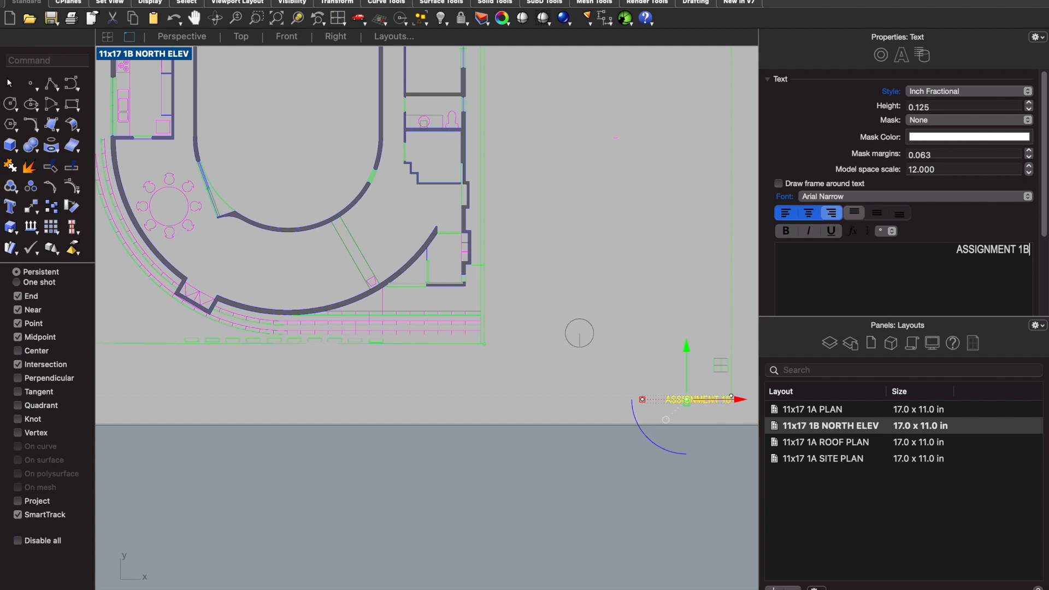
{"action": "type", "text": " ELEVATION"}
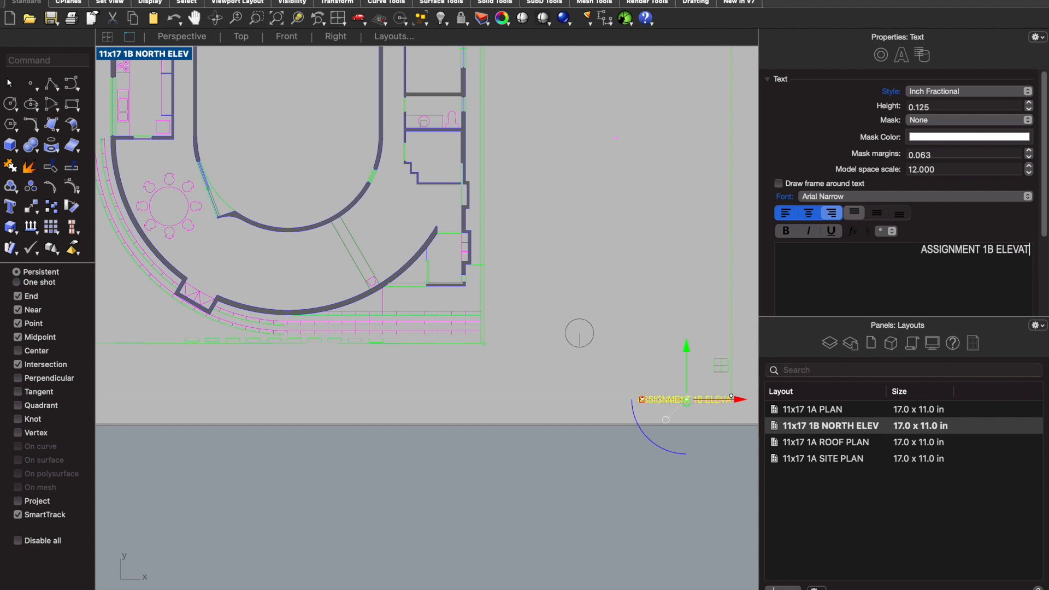
{"action": "left_click", "coordinate": [627, 276]}
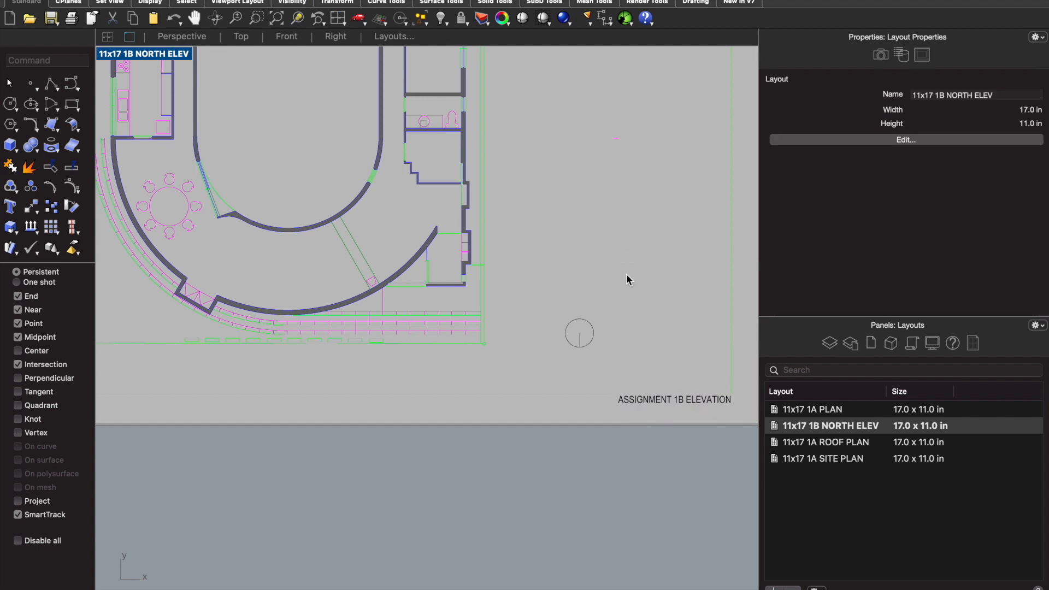
- Delete the north arrow's line and circle from the 11x17 1B NORTH ELEV sheet
{"action": "scroll", "coordinate": [627, 279], "scroll_direction": "down", "scroll_amount": 2}
{"action": "left_click", "coordinate": [595, 319]}
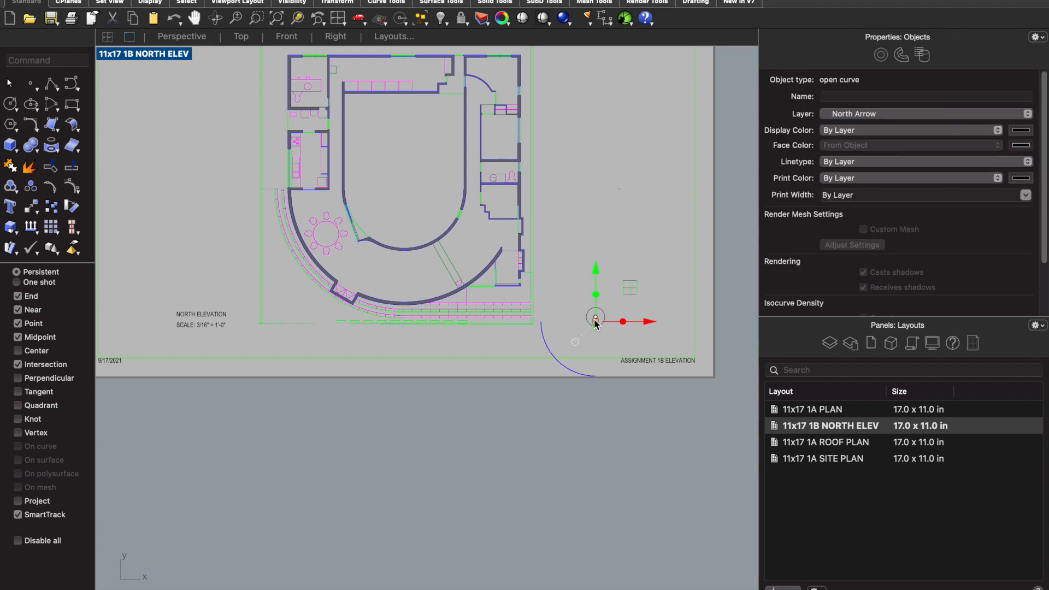
{"action": "key", "text": "Escape"}
{"action": "left_click", "coordinate": [595, 326]}
{"action": "key", "text": "Escape"}
{"action": "scroll", "coordinate": [601, 336], "scroll_direction": "down", "scroll_amount": 3}
- Unlock the Top detail on the 11x17 1B NORTH ELEV layout and zoom it to the selected north elevation drawing
{"action": "double_click", "coordinate": [563, 277]}
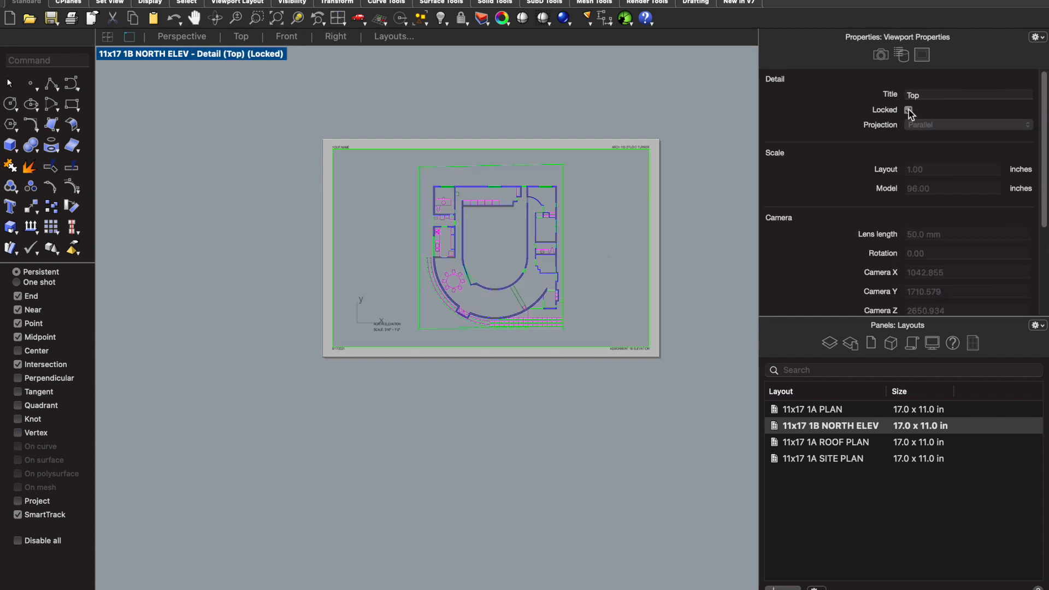
{"action": "left_click", "coordinate": [910, 111]}
{"action": "scroll", "coordinate": [514, 229], "scroll_direction": "down", "scroll_amount": 6}
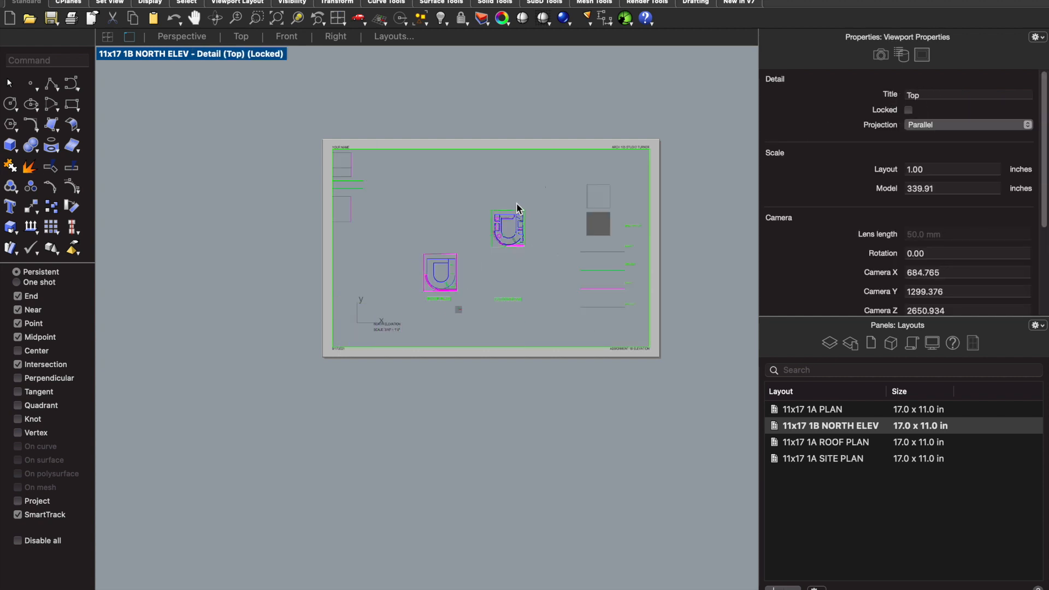
{"action": "scroll", "coordinate": [512, 201], "scroll_direction": "down", "scroll_amount": 5}
{"action": "scroll", "coordinate": [496, 297], "scroll_direction": "up", "scroll_amount": 9}
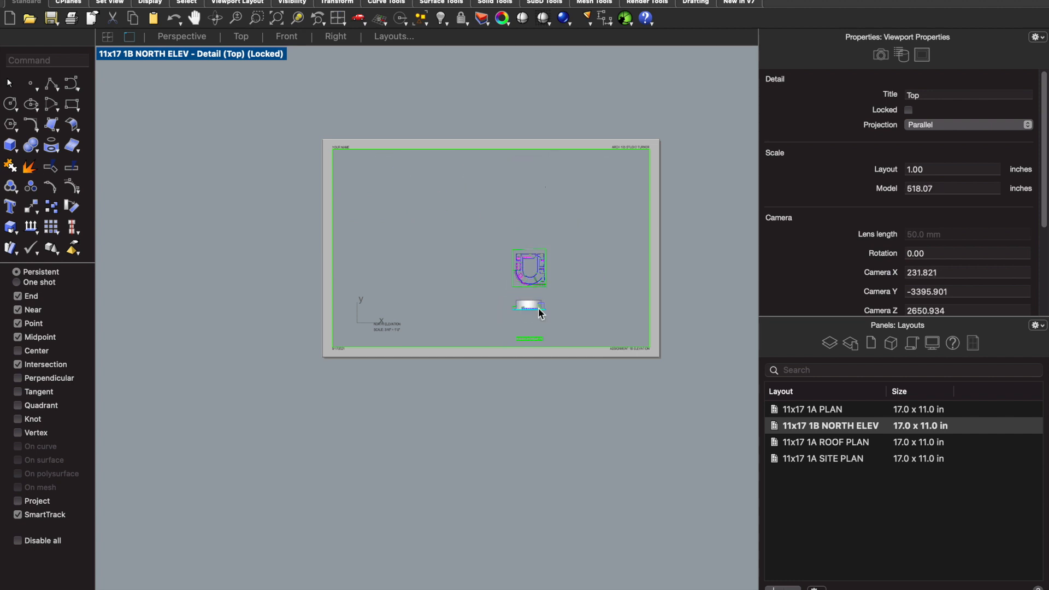
{"action": "left_click_drag", "start_coordinate": [560, 321], "coordinate": [499, 302]}
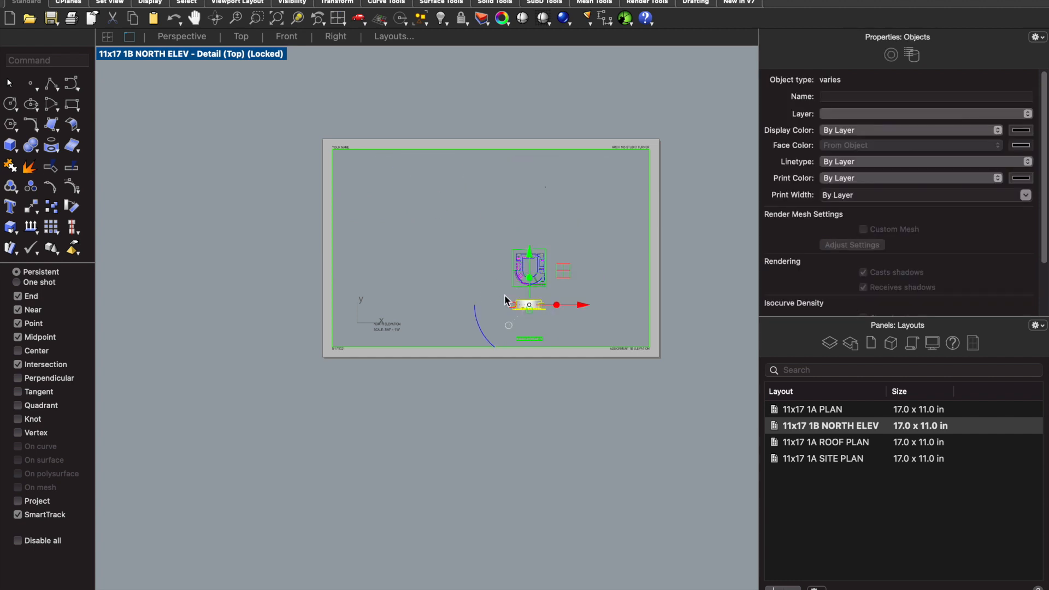
{"action": "type", "text": "zs"}
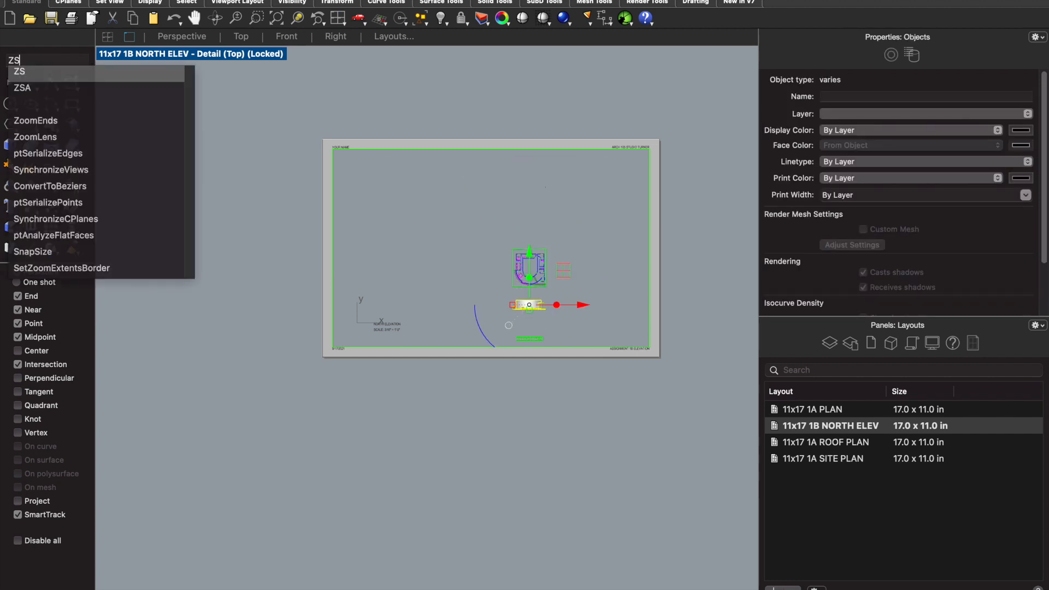
{"action": "key", "text": "Return"}
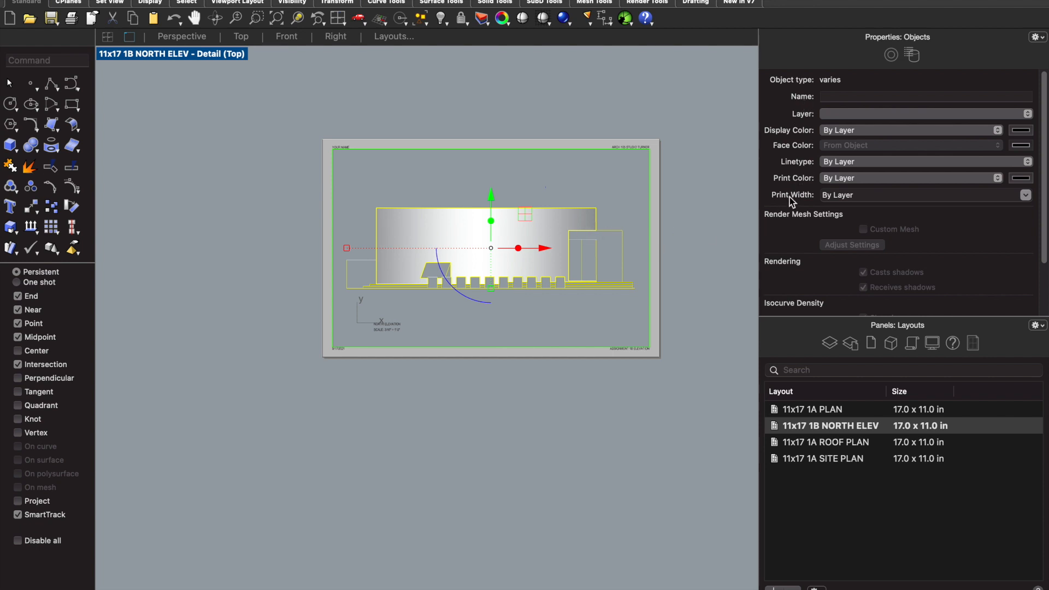
{"action": "left_click", "coordinate": [707, 212]}
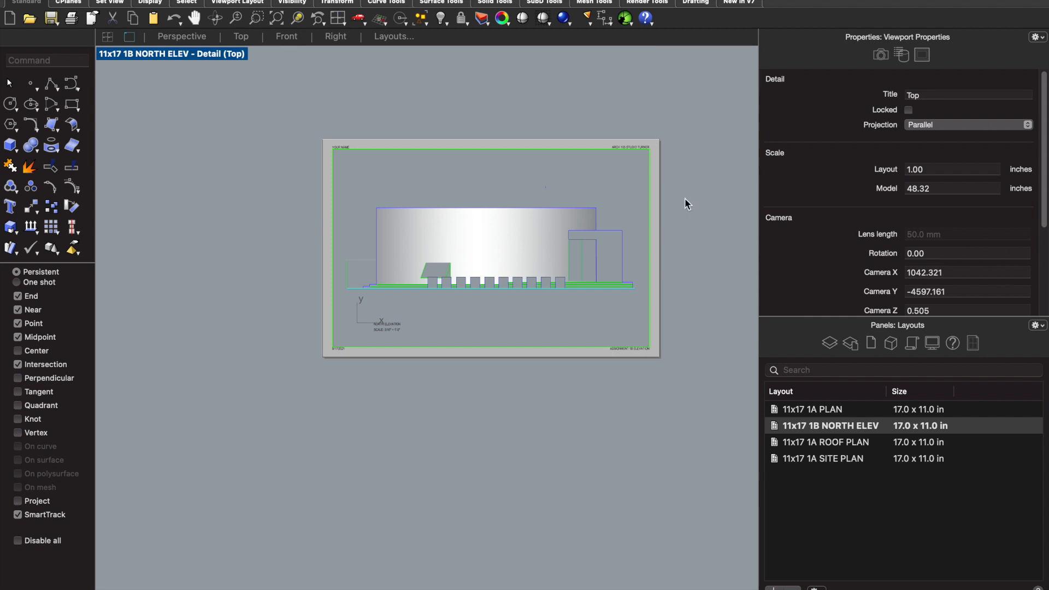
- Set the detail's scale to 3/16 inch on the layout per 12 inches in the model, and return to the layout sheet
{"action": "double_click", "coordinate": [936, 189]}
{"action": "type", "text": "12"}
{"action": "key", "text": "Return"}
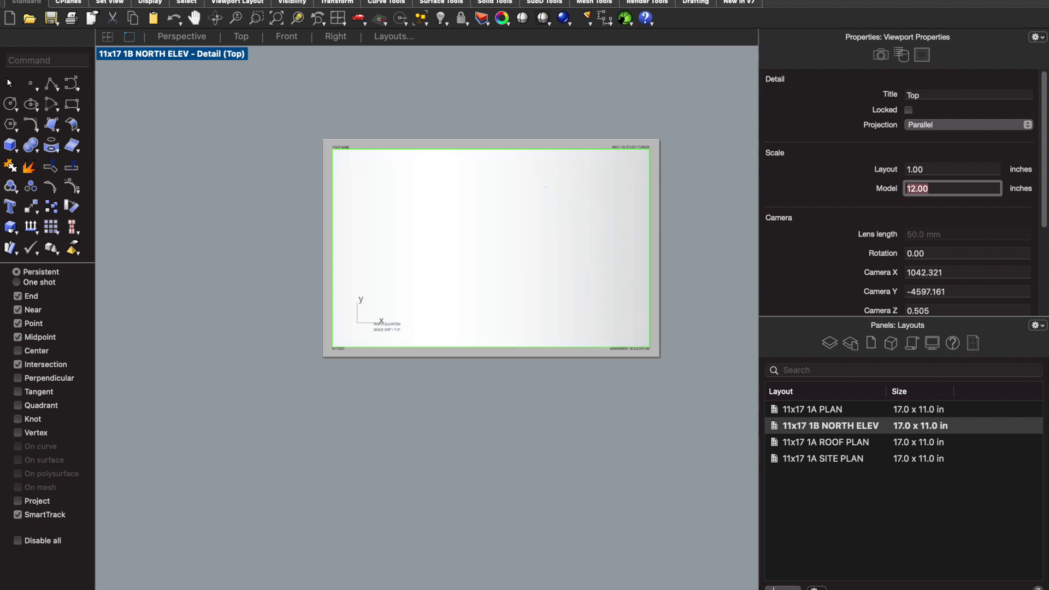
{"action": "left_click_drag", "start_coordinate": [950, 168], "coordinate": [818, 161]}
{"action": "type", "text": "3/16"}
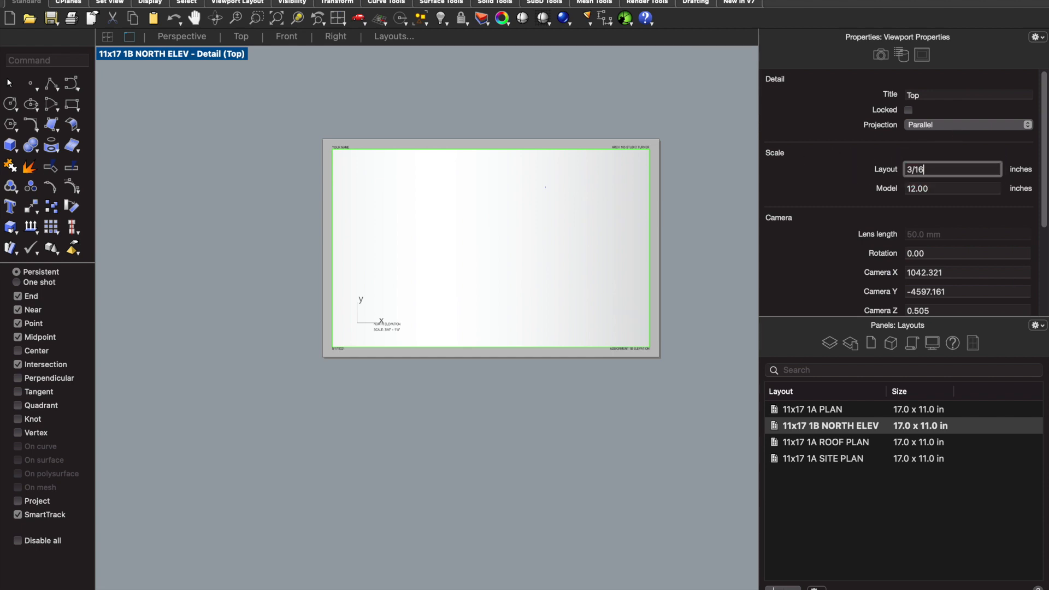
{"action": "key", "text": "Return"}
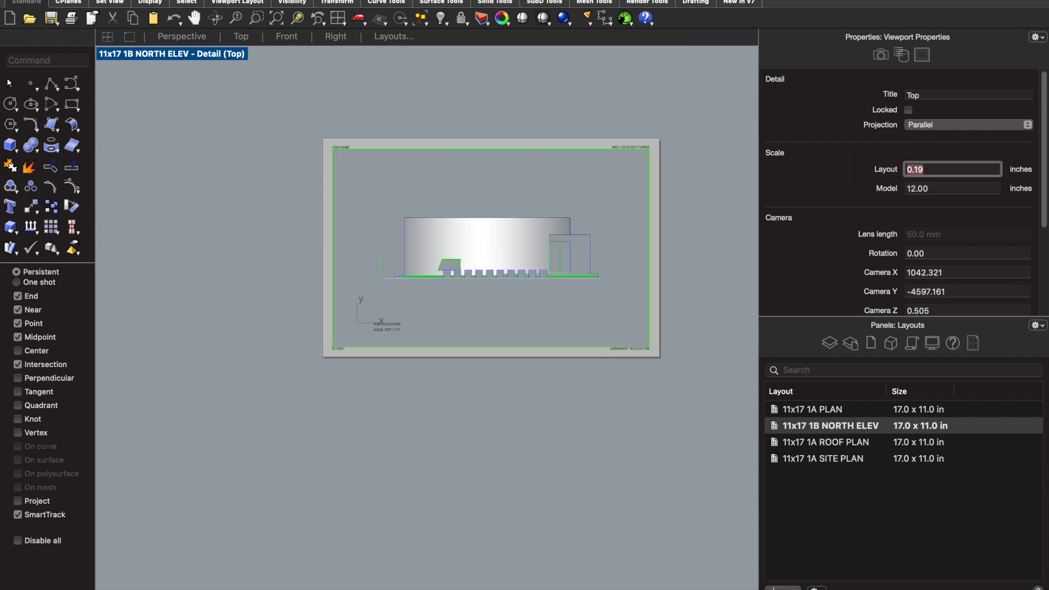
{"action": "double_click", "coordinate": [426, 436]}
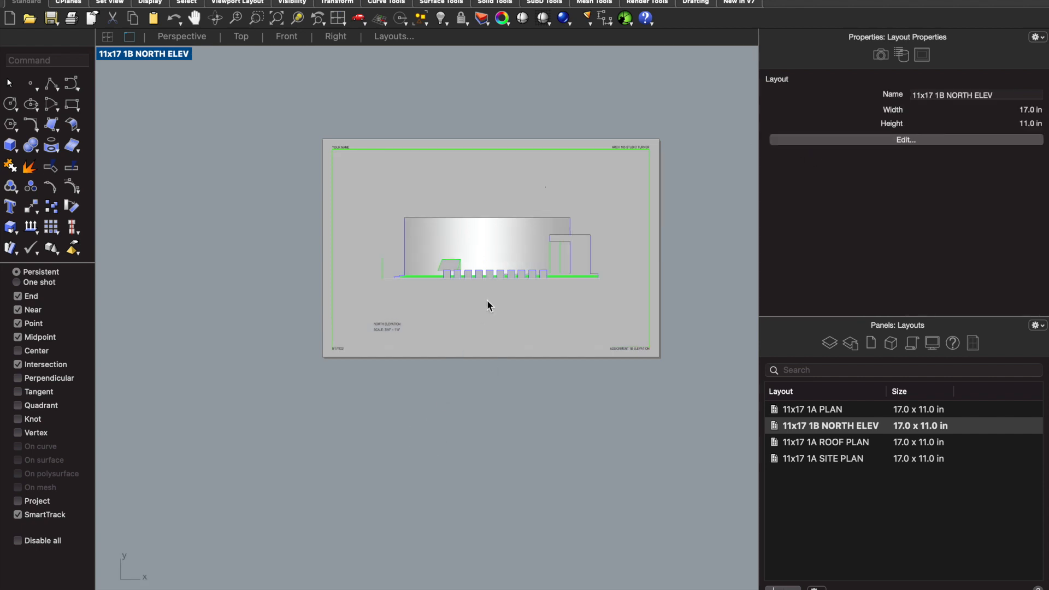
- Copy the 11x17 1B NORTH ELEV layout and rename the copy as 11x17 1B SOUTH ELEV
{"action": "right_click", "coordinate": [822, 431]}
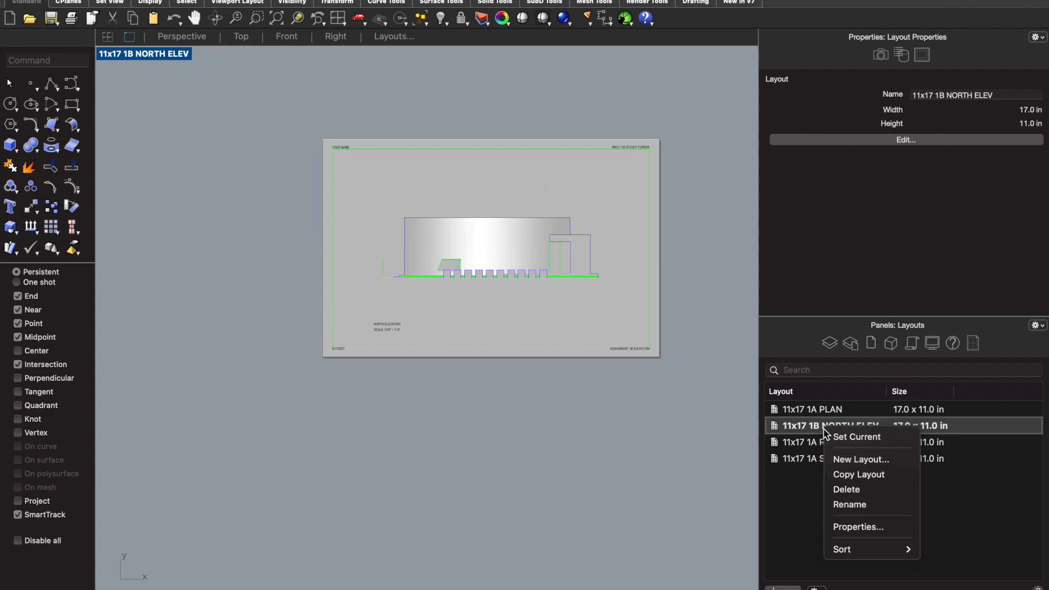
{"action": "left_click", "coordinate": [851, 475]}
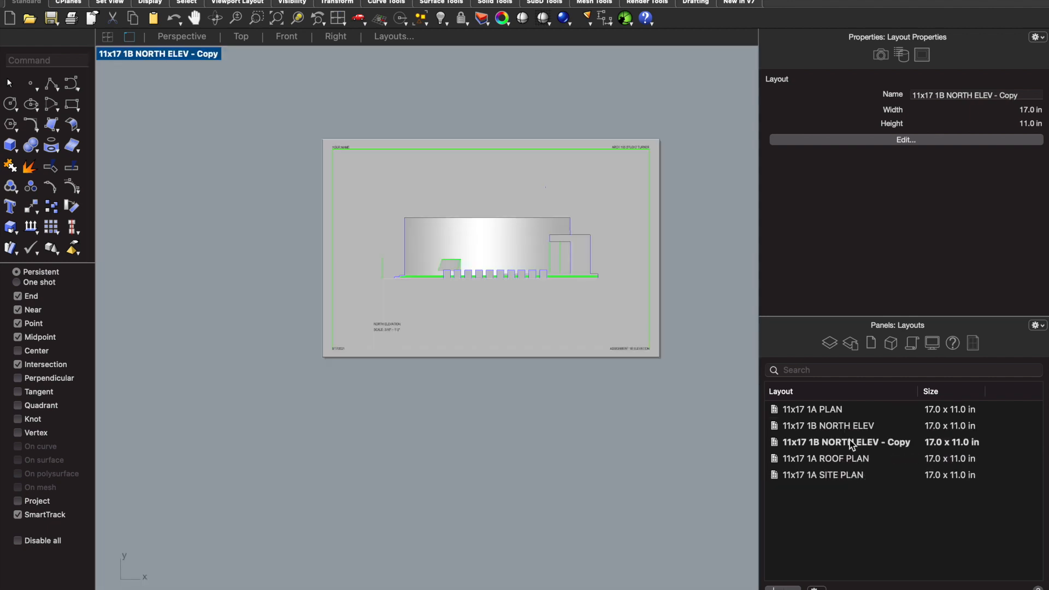
{"action": "right_click", "coordinate": [847, 446]}
{"action": "left_click", "coordinate": [874, 515]}
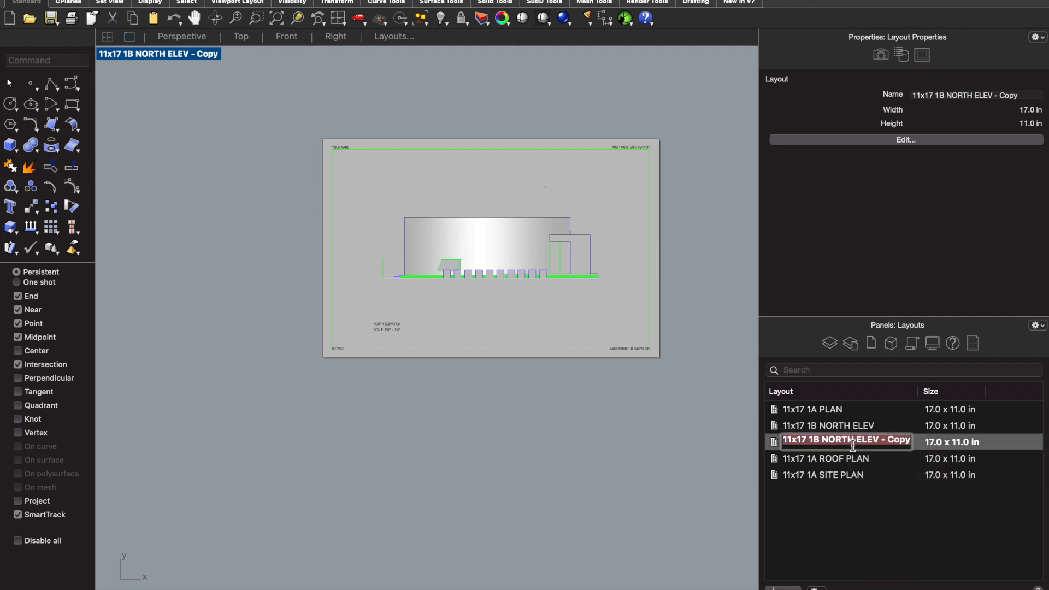
{"action": "left_click", "coordinate": [824, 439]}
{"action": "left_click_drag", "start_coordinate": [824, 439], "coordinate": [856, 444]}
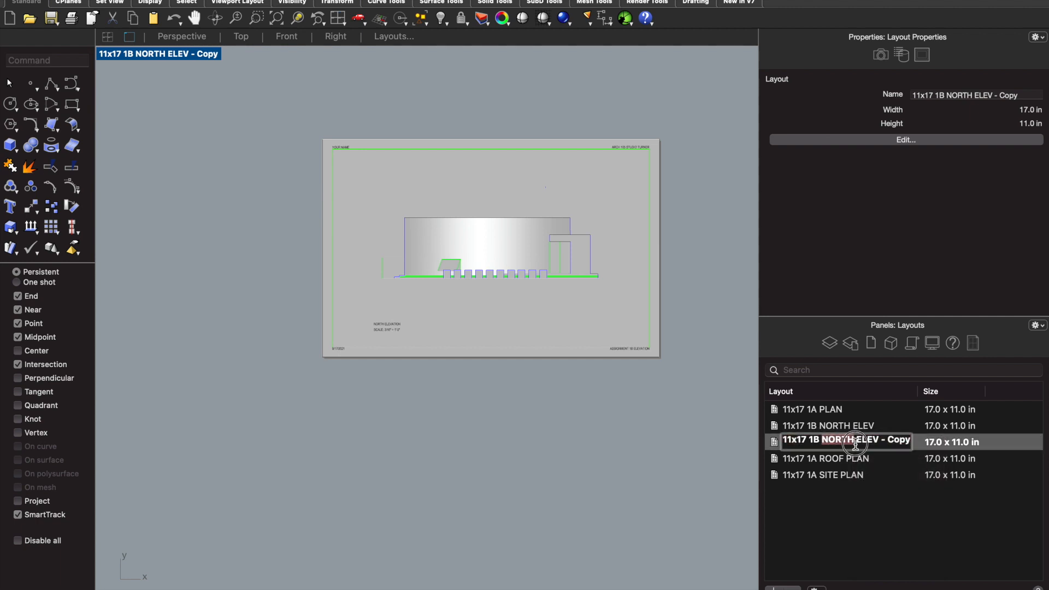
{"action": "type", "text": "SOUTH"}
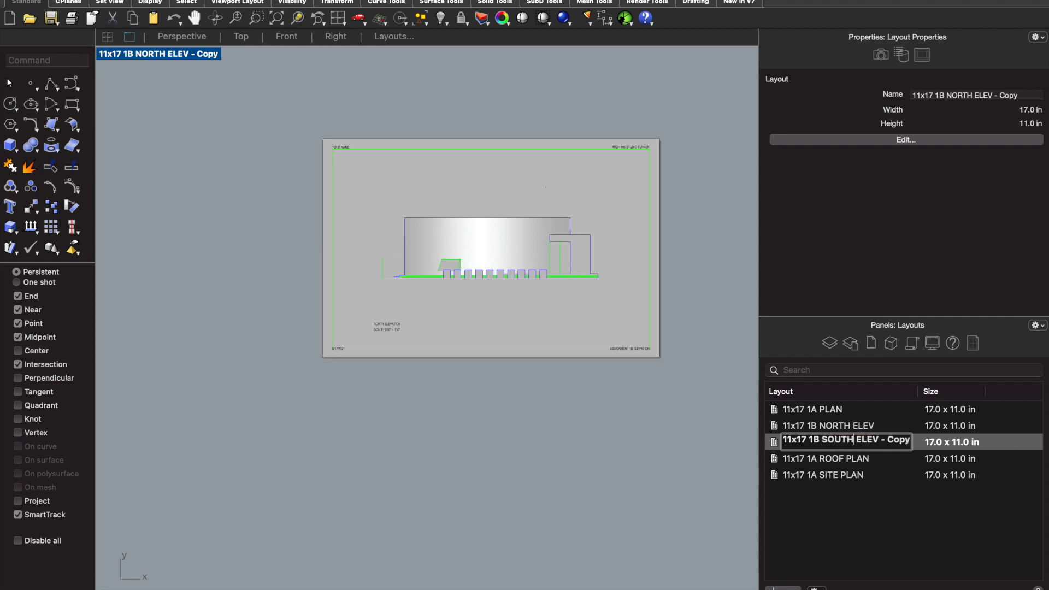
{"action": "left_click_drag", "start_coordinate": [881, 440], "coordinate": [923, 434]}
{"action": "key", "text": "BackSpace"}
{"action": "key", "text": "Return"}
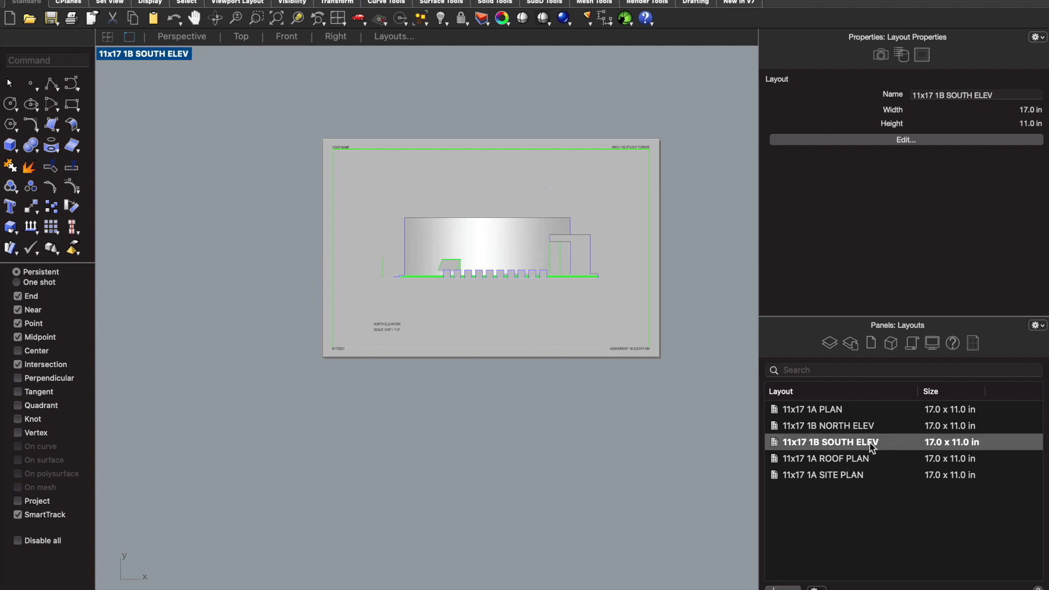
- Change the NORTH ELEVATION drawing title on the 11x17 1B SOUTH ELEV layout to SOUTH ELEVATION
{"action": "scroll", "coordinate": [475, 306], "scroll_direction": "down", "scroll_amount": 1}
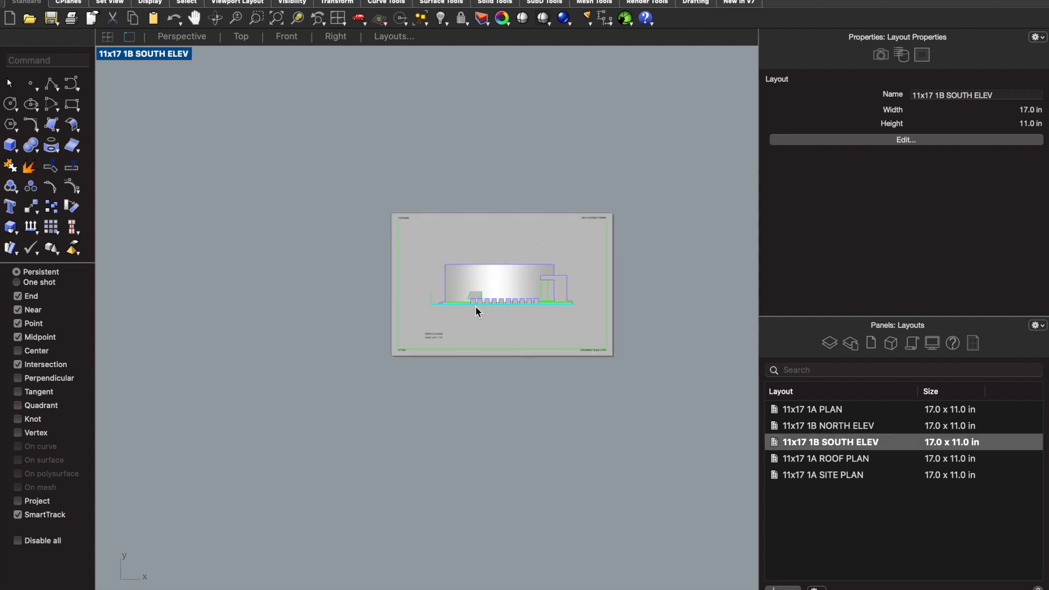
{"action": "scroll", "coordinate": [505, 369], "scroll_direction": "up", "scroll_amount": 3}
{"action": "scroll", "coordinate": [526, 398], "scroll_direction": "up", "scroll_amount": 2}
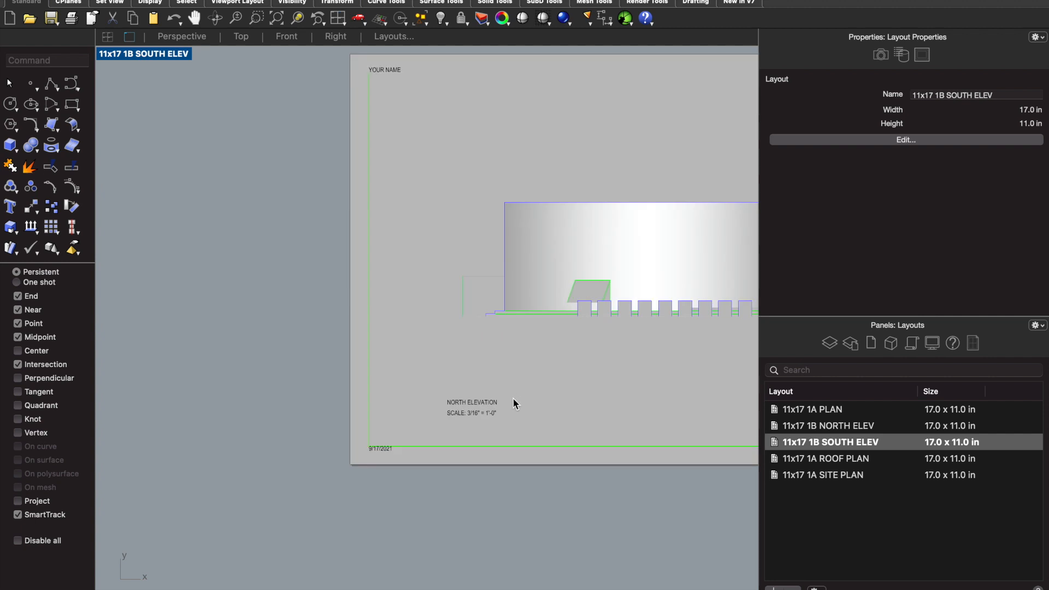
{"action": "double_click", "coordinate": [464, 403]}
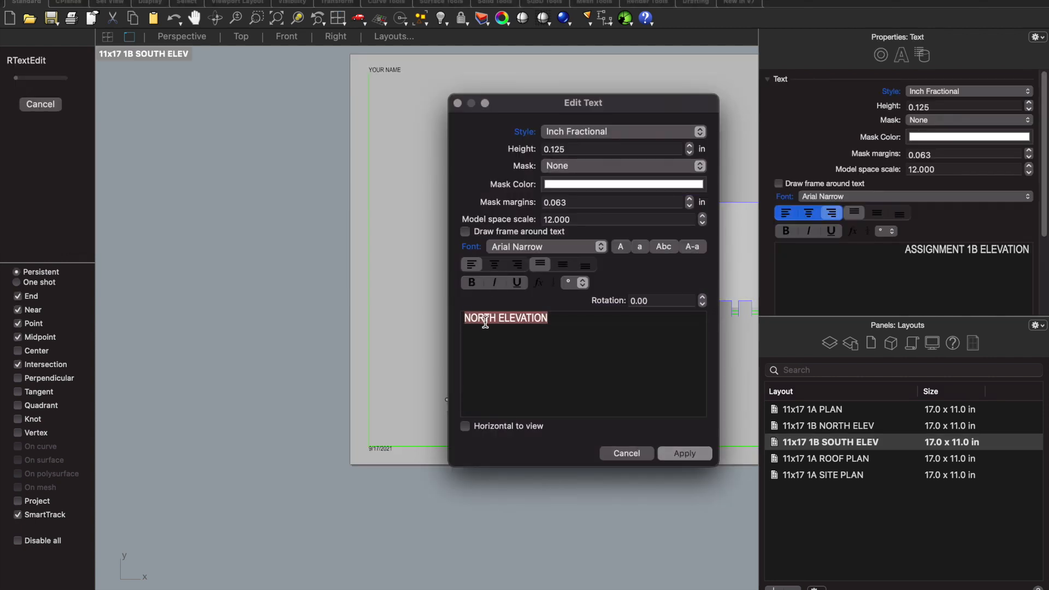
{"action": "left_click", "coordinate": [485, 322]}
{"action": "double_click", "coordinate": [481, 318]}
{"action": "type", "text": "SOUTH"}
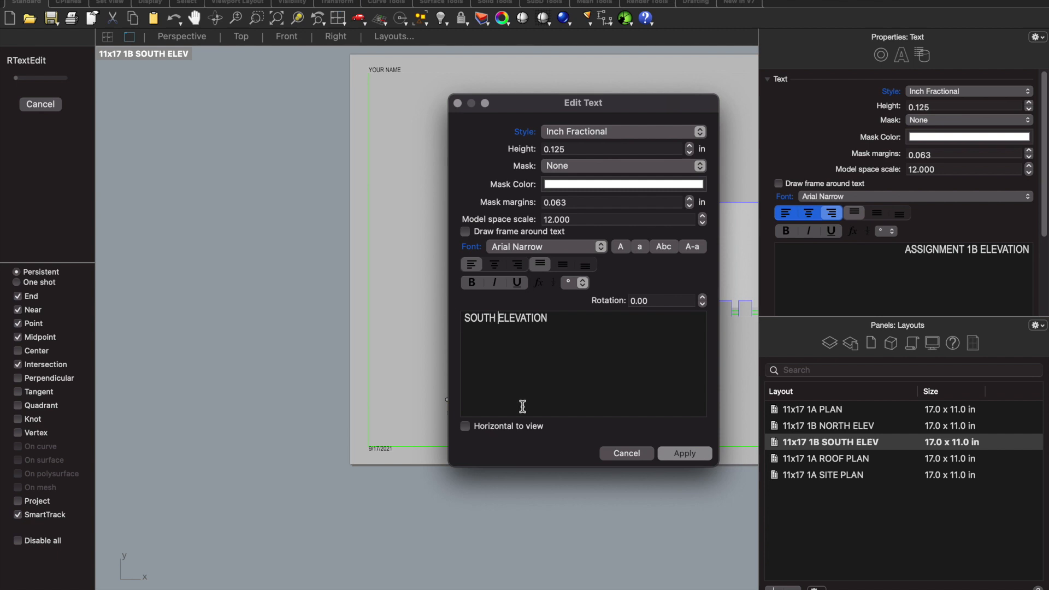
{"action": "left_click", "coordinate": [684, 453]}
{"action": "scroll", "coordinate": [540, 419], "scroll_direction": "down", "scroll_amount": 5}
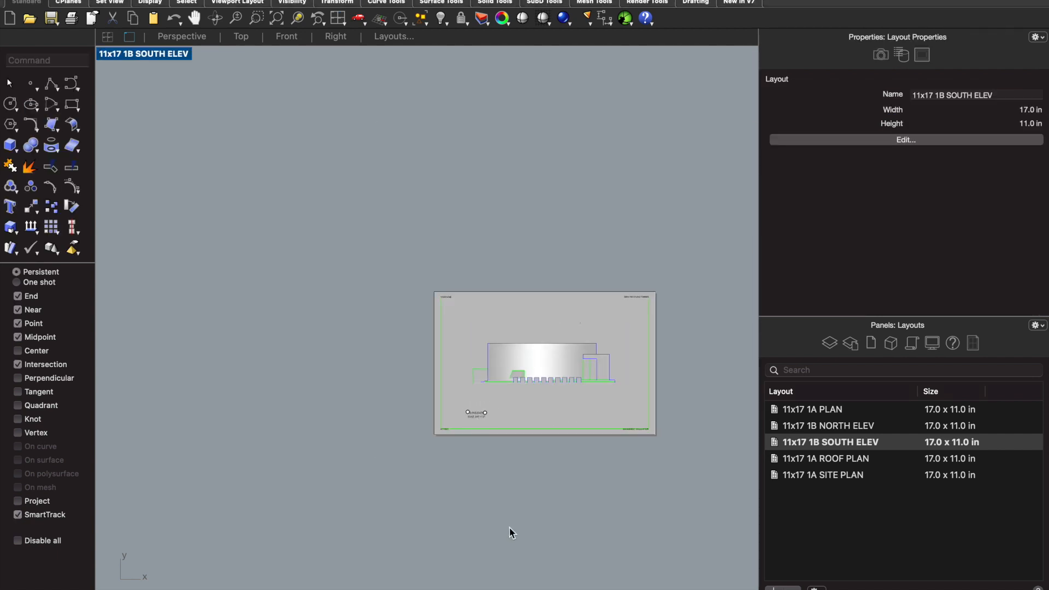
- In the Top view, make Elev_Images the current layer to display the elevation reference images around the floor plan
{"action": "left_click", "coordinate": [241, 36]}
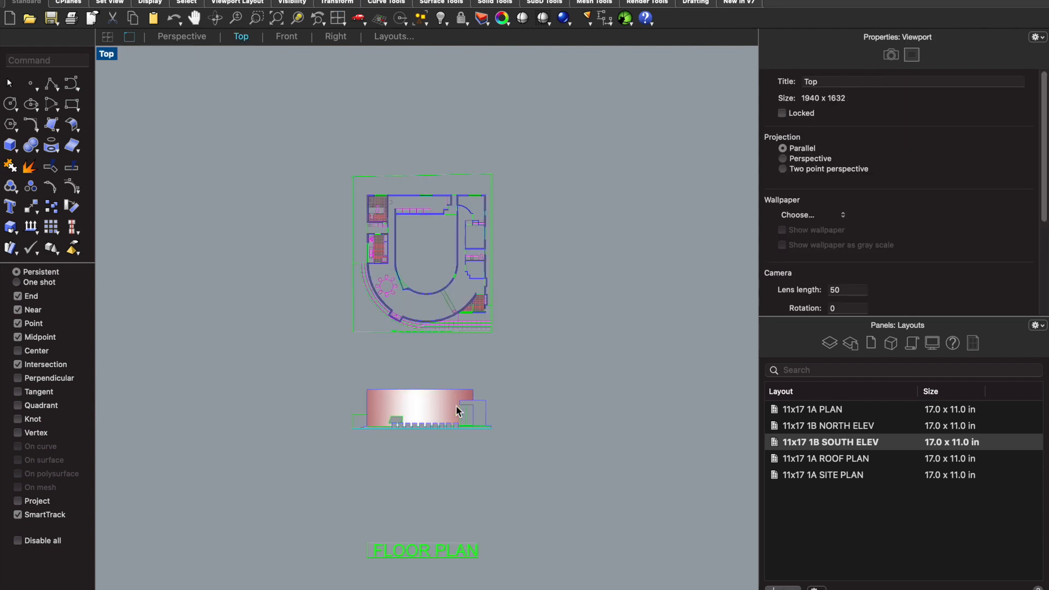
{"action": "scroll", "coordinate": [461, 410], "scroll_direction": "up", "scroll_amount": 4}
{"action": "scroll", "coordinate": [454, 403], "scroll_direction": "down", "scroll_amount": 7}
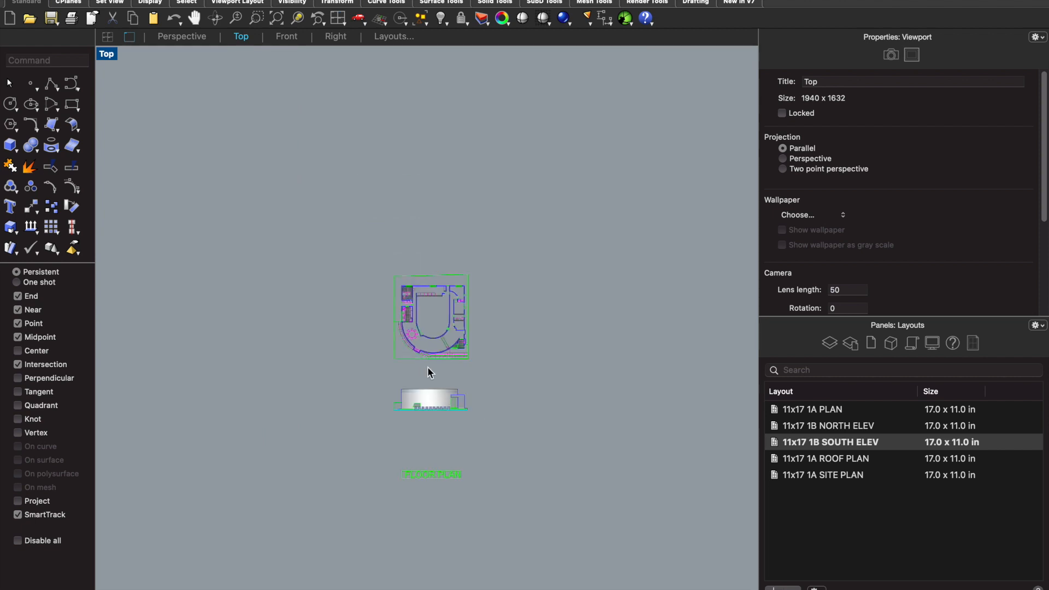
{"action": "scroll", "coordinate": [330, 299], "scroll_direction": "up", "scroll_amount": 2}
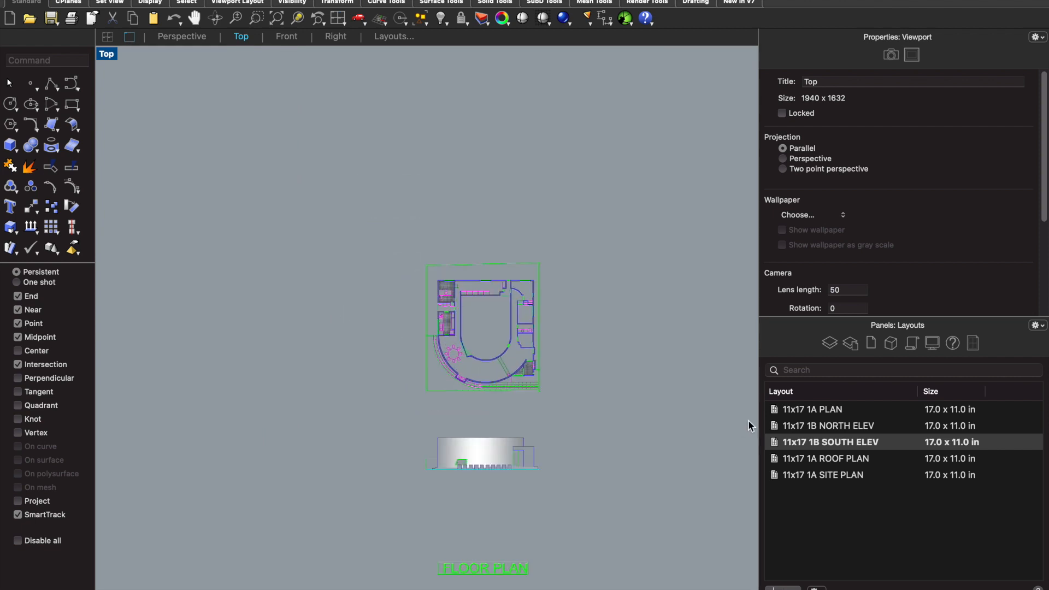
{"action": "left_click", "coordinate": [829, 343]}
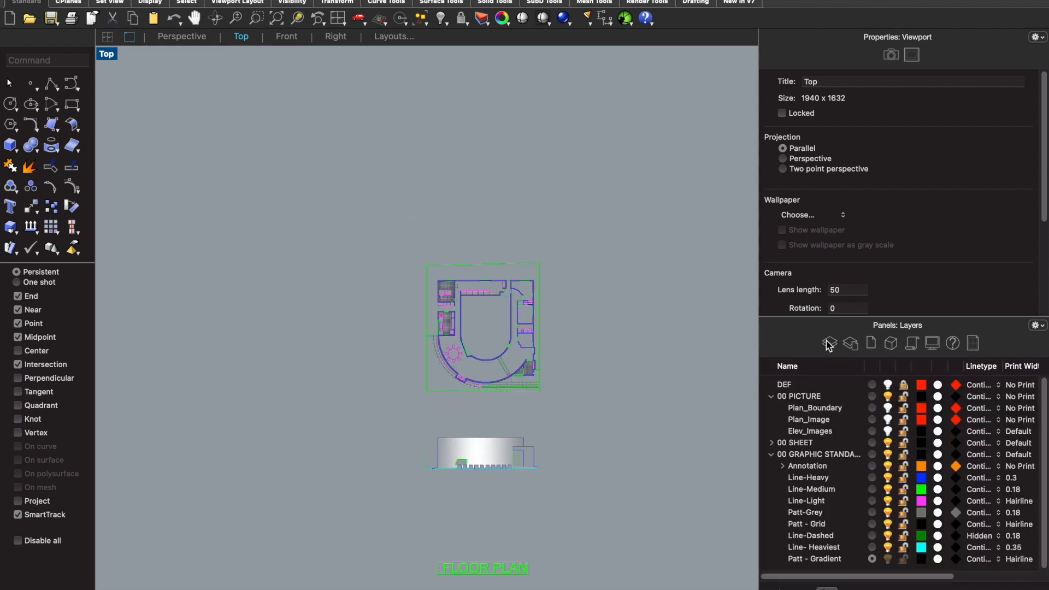
{"action": "left_click", "coordinate": [830, 442]}
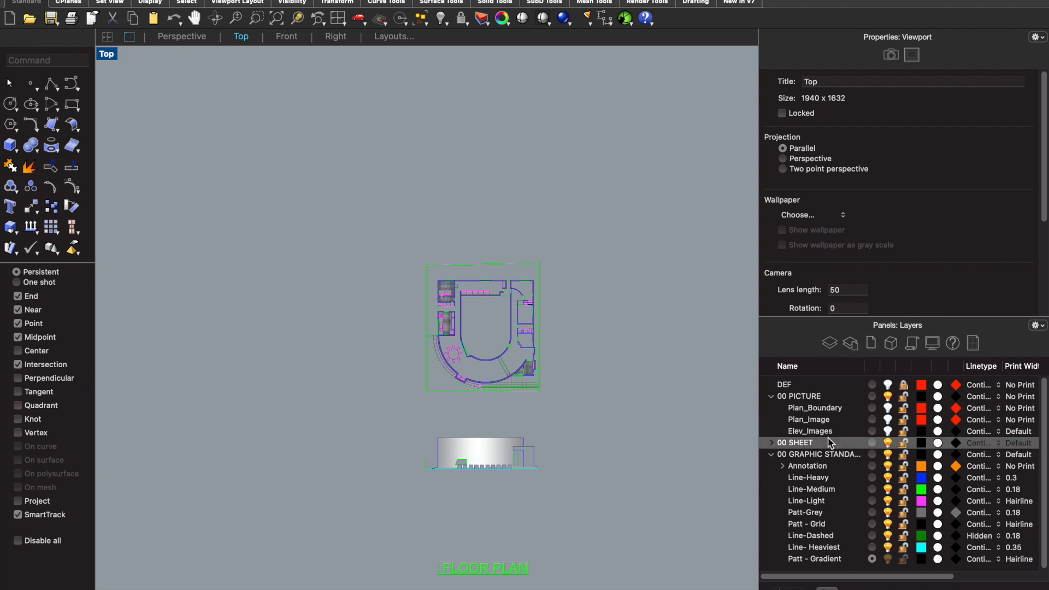
{"action": "left_click", "coordinate": [871, 431]}
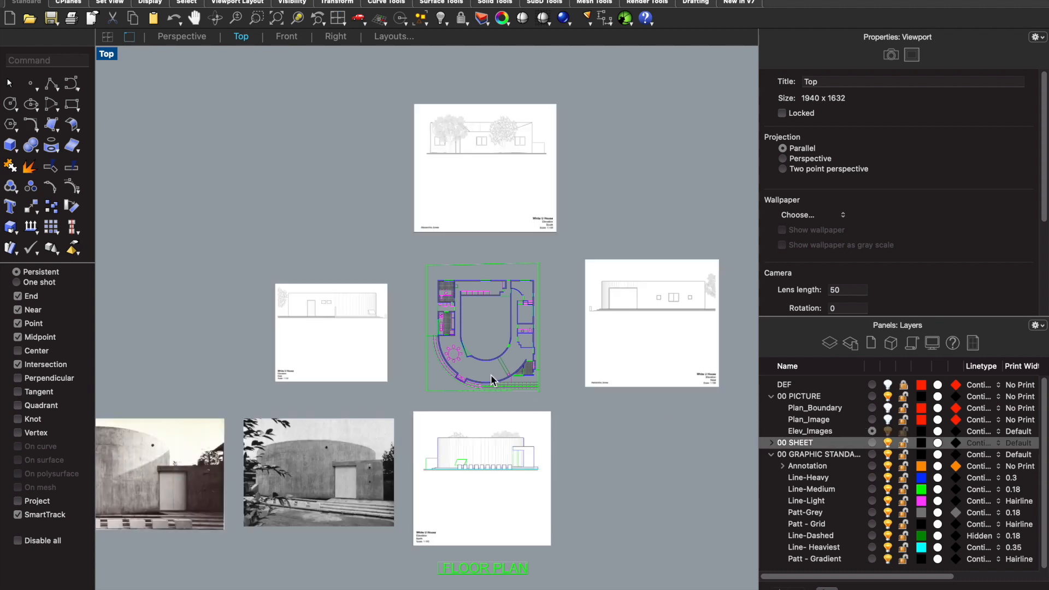
- Rotate the east elevation image 90 degrees clockwise so its roofline faces the floor plan
{"action": "left_click", "coordinate": [355, 343]}
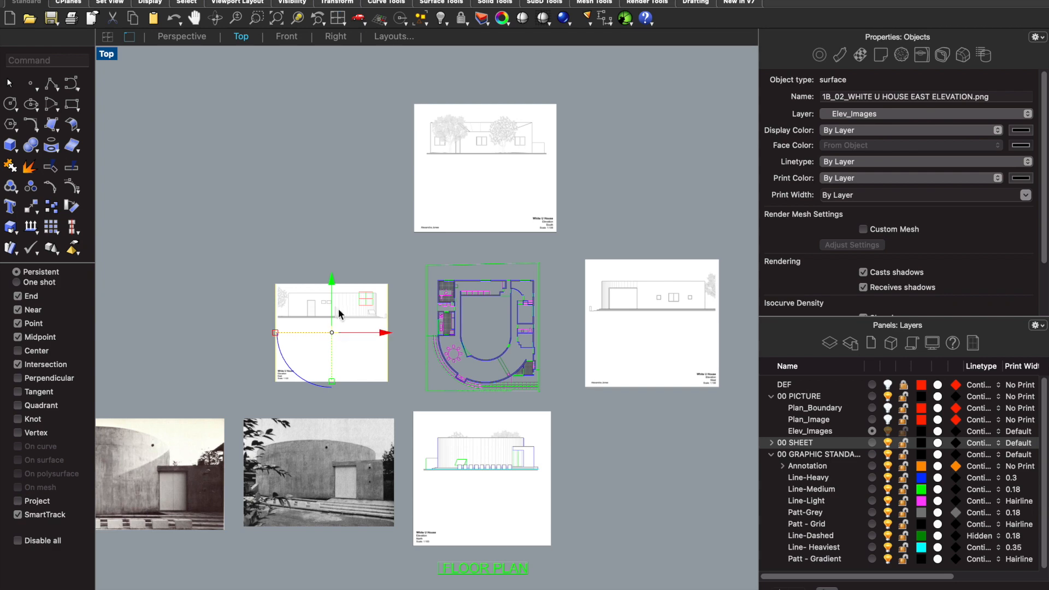
{"action": "scroll", "coordinate": [339, 312], "scroll_direction": "up", "scroll_amount": 3}
{"action": "scroll", "coordinate": [293, 375], "scroll_direction": "up", "scroll_amount": 2}
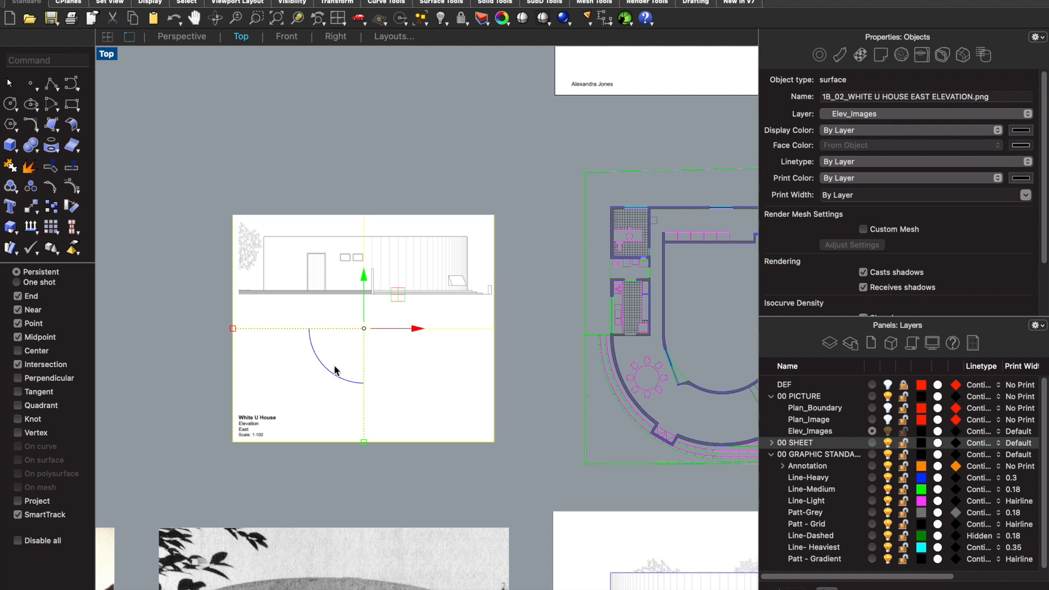
{"action": "left_click_drag", "start_coordinate": [335, 375], "coordinate": [305, 293]}
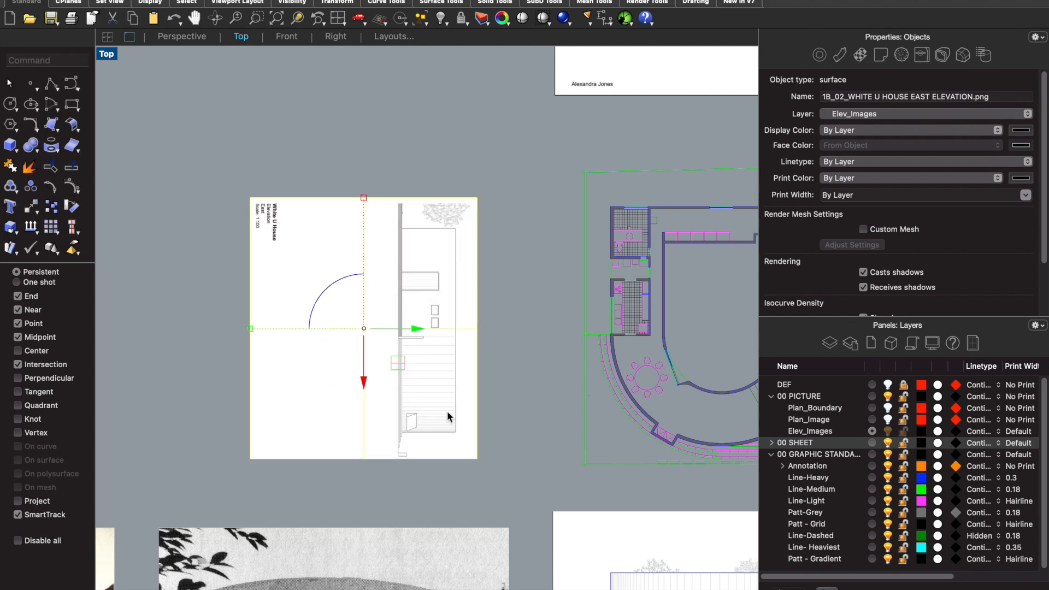
{"action": "scroll", "coordinate": [525, 338], "scroll_direction": "down", "scroll_amount": 6}
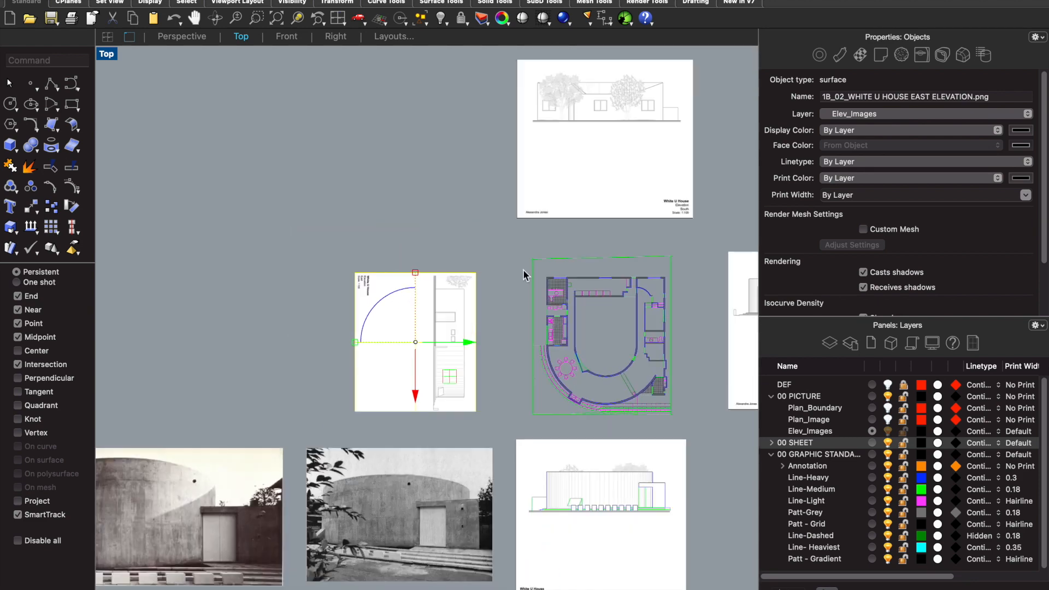
- Rotate the south elevation image above the floor plan by 180 degrees
{"action": "scroll", "coordinate": [627, 191], "scroll_direction": "up", "scroll_amount": 2}
{"action": "left_click", "coordinate": [626, 191]}
{"action": "left_click_drag", "start_coordinate": [564, 165], "coordinate": [675, 115]}
{"action": "scroll", "coordinate": [383, 246], "scroll_direction": "down", "scroll_amount": 3}
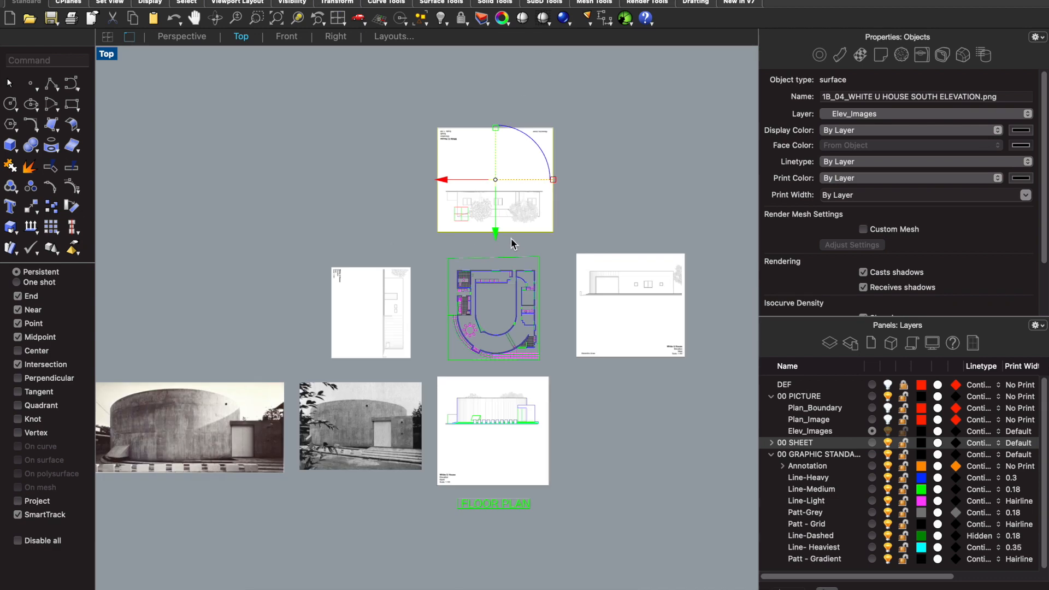
- Rotate the west elevation image 90 degrees counterclockwise so its roofline faces the floor plan, and deselect it
{"action": "scroll", "coordinate": [675, 328], "scroll_direction": "up", "scroll_amount": 2}
{"action": "left_click", "coordinate": [674, 335]}
{"action": "left_click_drag", "start_coordinate": [581, 329], "coordinate": [645, 428]}
{"action": "left_click", "coordinate": [533, 469]}
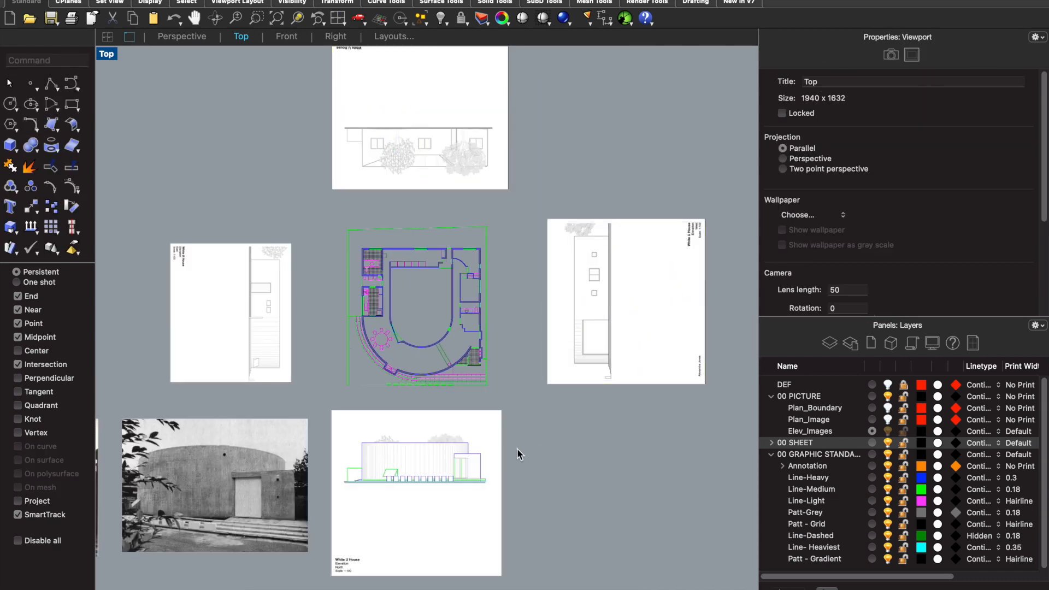
- Set the Top viewport's camera rotation to 90
{"action": "scroll", "coordinate": [511, 458], "scroll_direction": "down", "scroll_amount": 1}
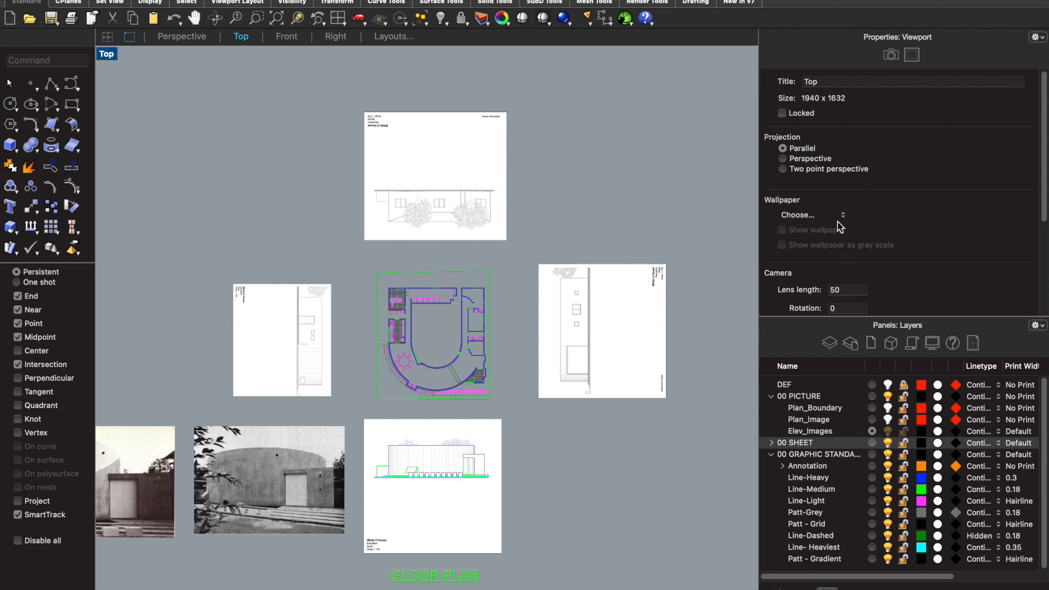
{"action": "scroll", "coordinate": [846, 268], "scroll_direction": "down", "scroll_amount": 1}
{"action": "scroll", "coordinate": [847, 268], "scroll_direction": "down", "scroll_amount": 1}
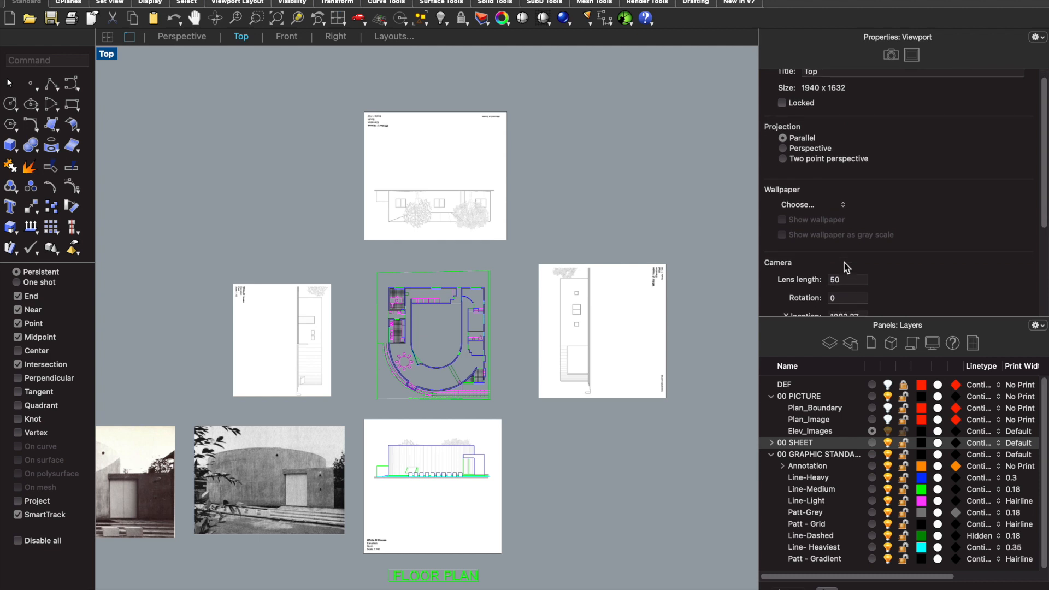
{"action": "left_click", "coordinate": [848, 298]}
{"action": "scroll", "coordinate": [836, 246], "scroll_direction": "down", "scroll_amount": 5}
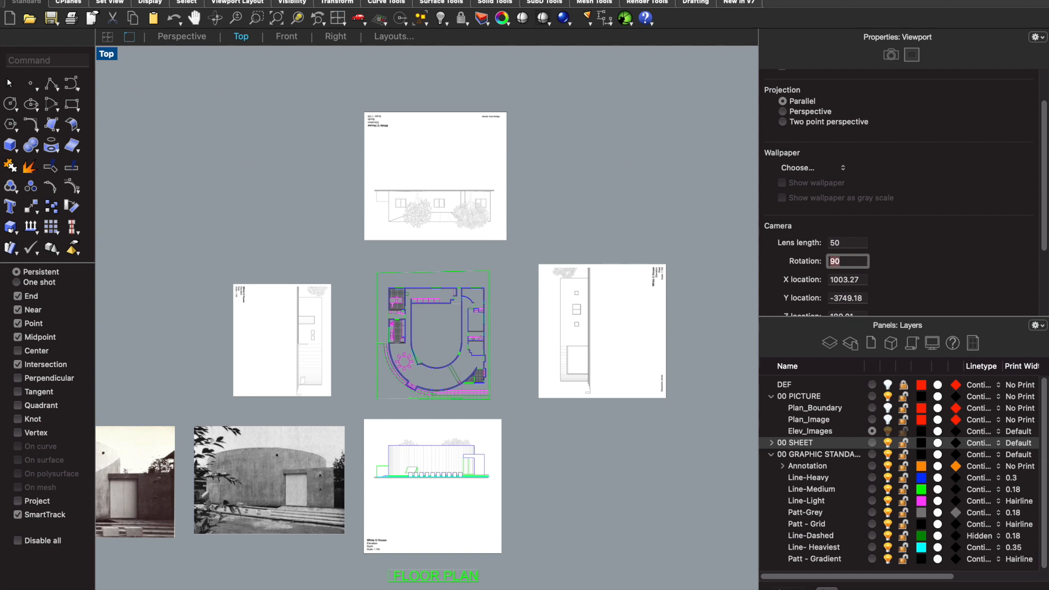
{"action": "key", "text": "Return"}
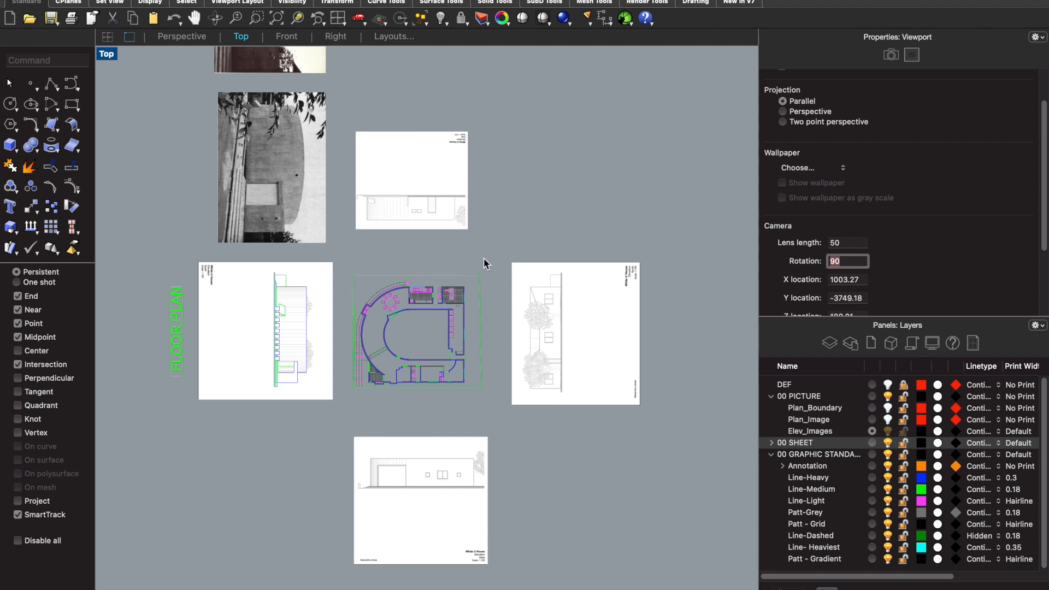
{"action": "scroll", "coordinate": [484, 264], "scroll_direction": "down", "scroll_amount": 3}
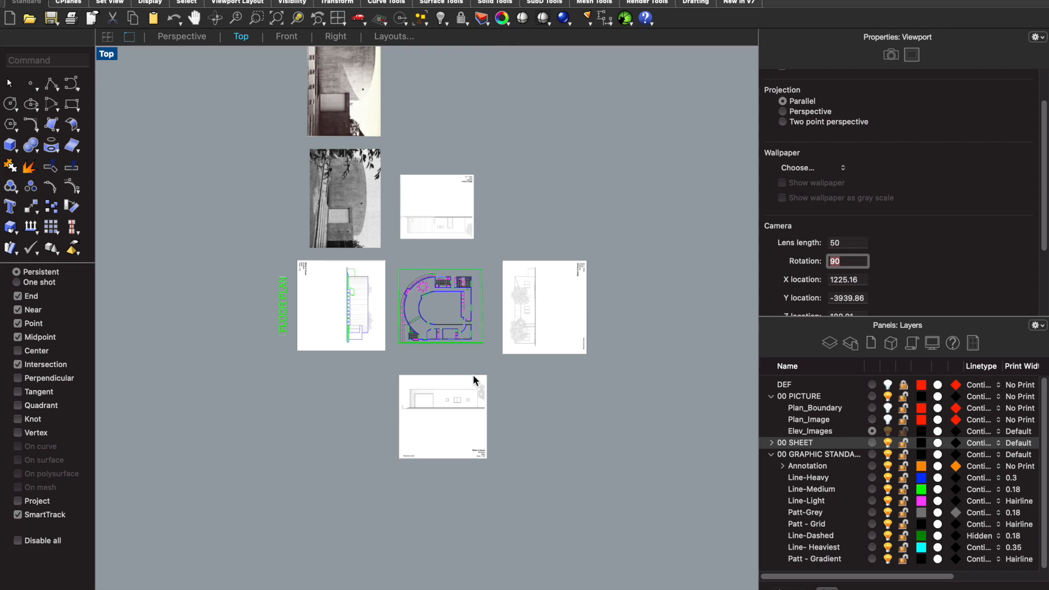
{"action": "scroll", "coordinate": [469, 410], "scroll_direction": "up", "scroll_amount": 5}
{"action": "scroll", "coordinate": [468, 410], "scroll_direction": "down", "scroll_amount": 2}
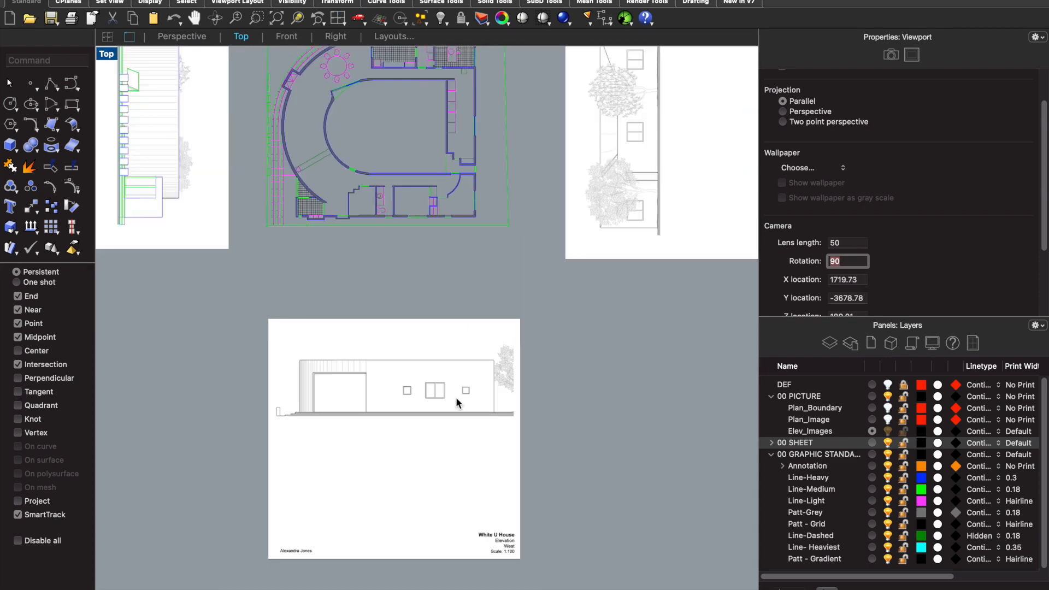
{"action": "scroll", "coordinate": [423, 271], "scroll_direction": "down", "scroll_amount": 1}
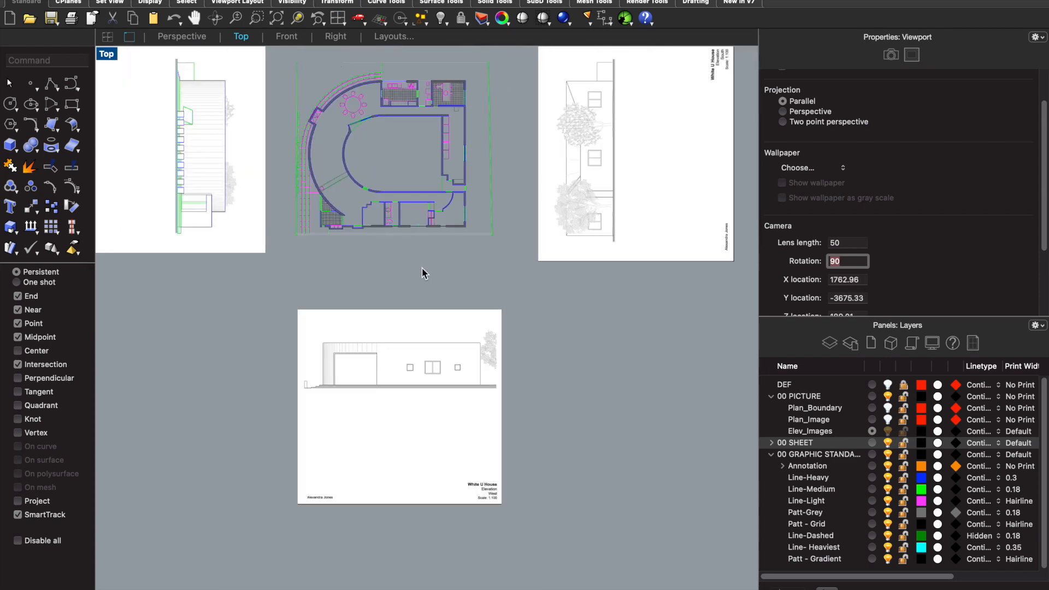
{"action": "scroll", "coordinate": [444, 230], "scroll_direction": "up", "scroll_amount": 1}
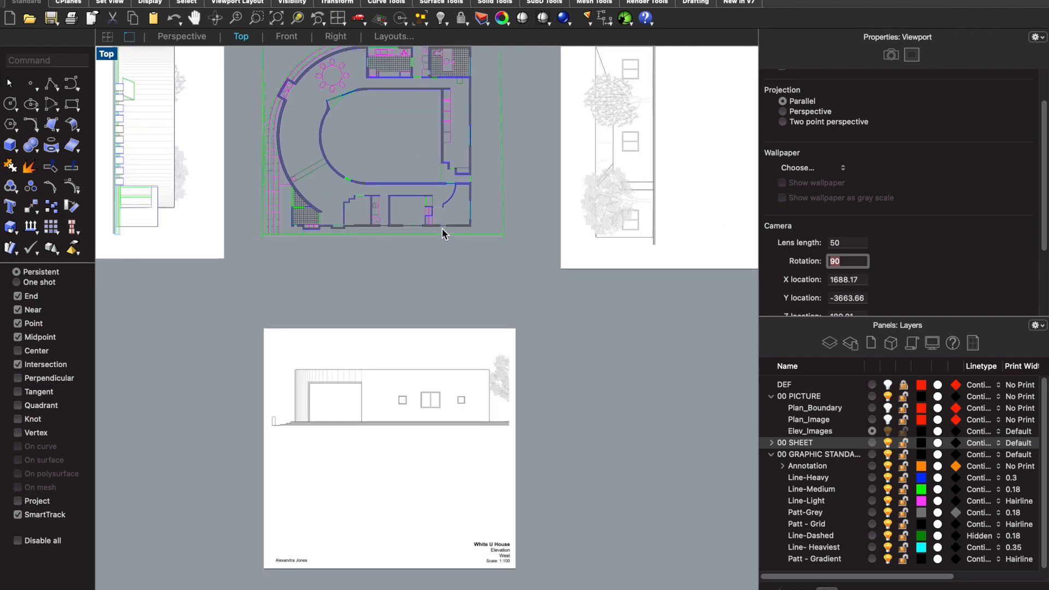
{"action": "type", "text": "LINE"}
{"action": "key", "text": "Return"}
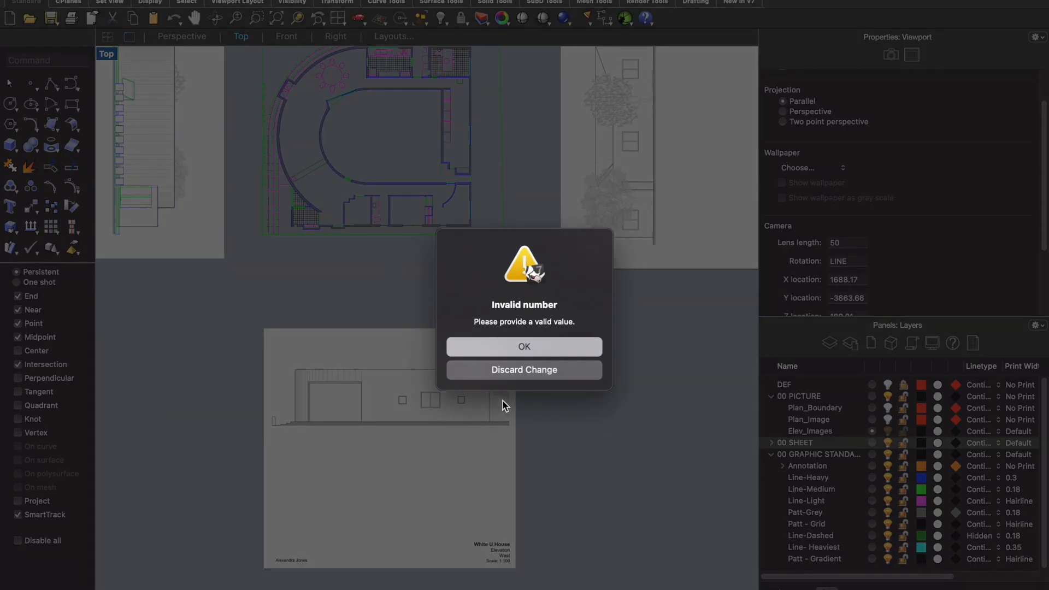
{"action": "left_click", "coordinate": [538, 369]}
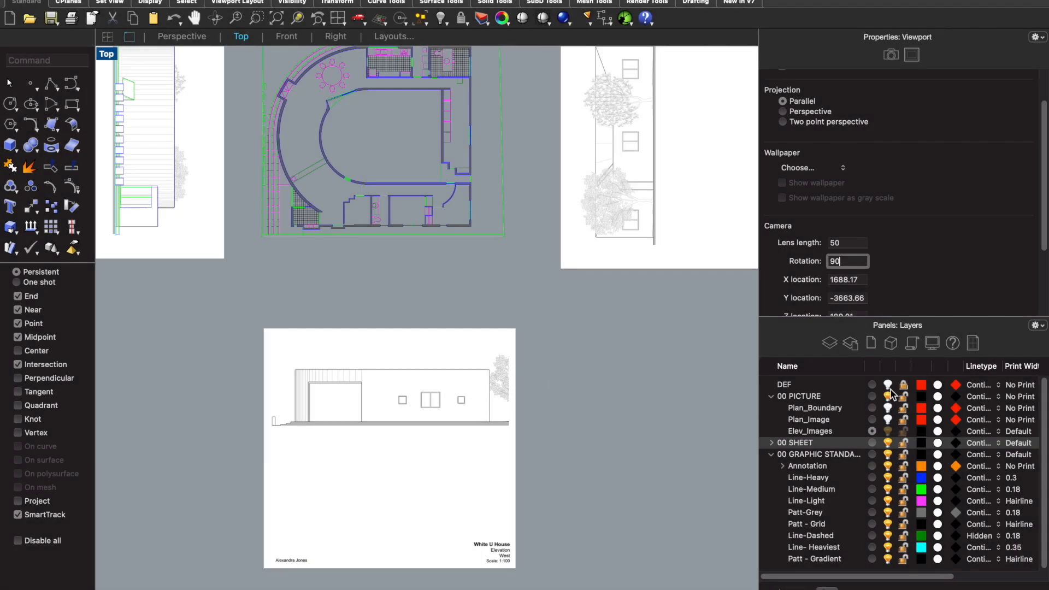
- Make DEF the current layer and draw a vertical line from the curved wall's outermost point down across the west elevation image
{"action": "left_click", "coordinate": [873, 385]}
{"action": "type", "text": "line"}
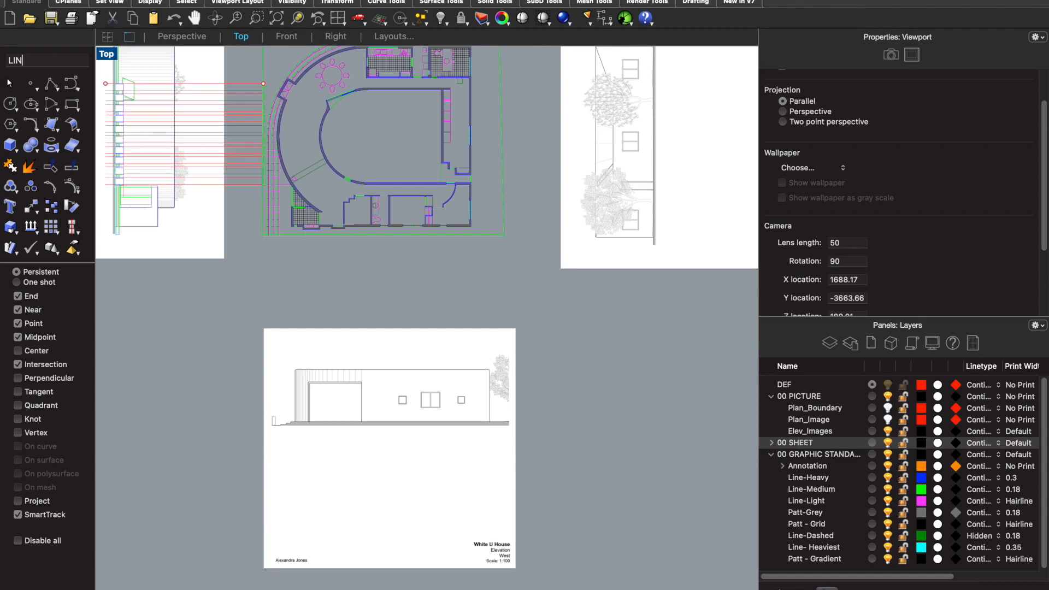
{"action": "key", "text": "Return"}
{"action": "scroll", "coordinate": [275, 159], "scroll_direction": "up", "scroll_amount": 10}
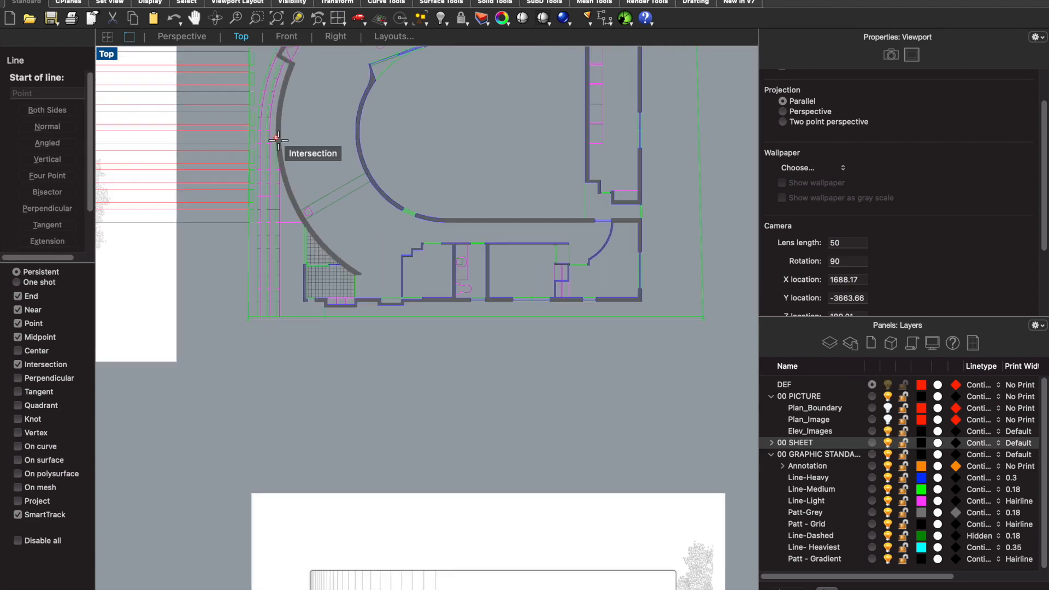
{"action": "left_click", "coordinate": [261, 169]}
{"action": "scroll", "coordinate": [261, 169], "scroll_direction": "down", "scroll_amount": 10}
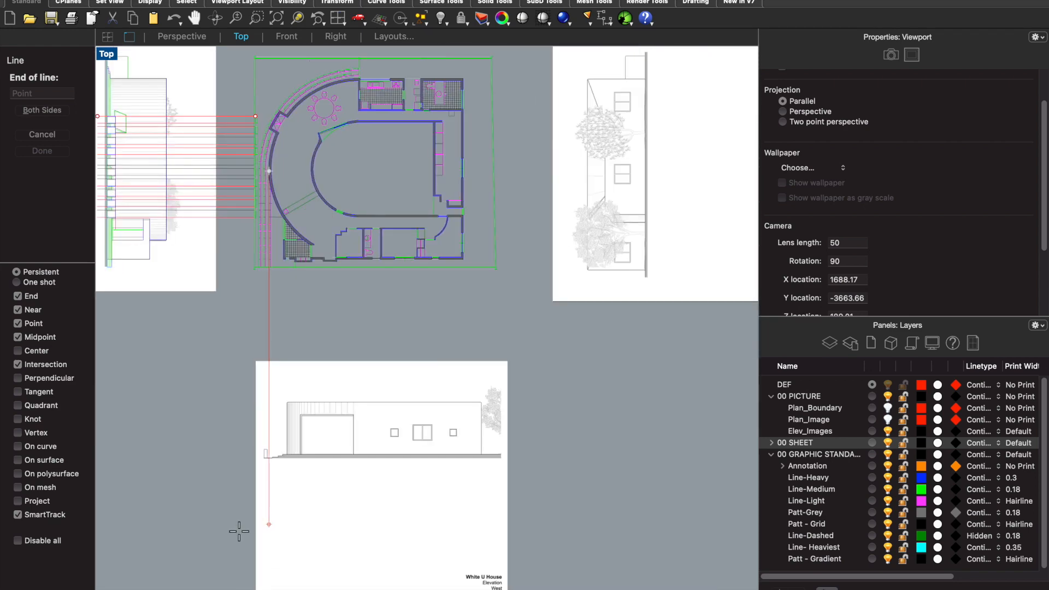
{"action": "left_click", "coordinate": [269, 547]}
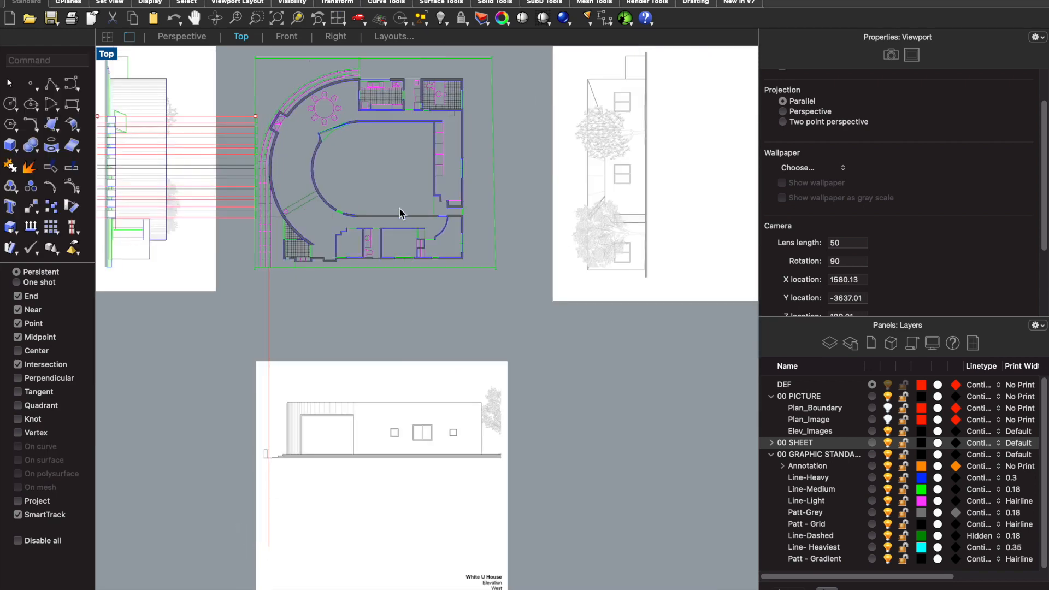
- Draw a second vertical projection line from the plan's lower-right exterior wall corner down across the west elevation image
{"action": "key", "text": "Return"}
{"action": "scroll", "coordinate": [461, 262], "scroll_direction": "up", "scroll_amount": 6}
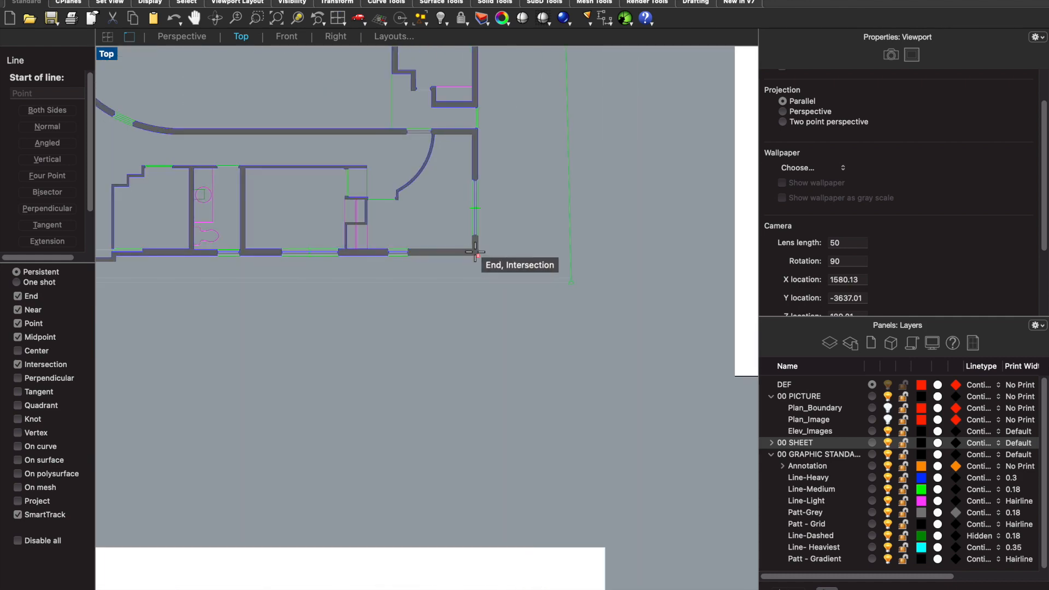
{"action": "left_click", "coordinate": [476, 253]}
{"action": "scroll", "coordinate": [476, 256], "scroll_direction": "down", "scroll_amount": 6}
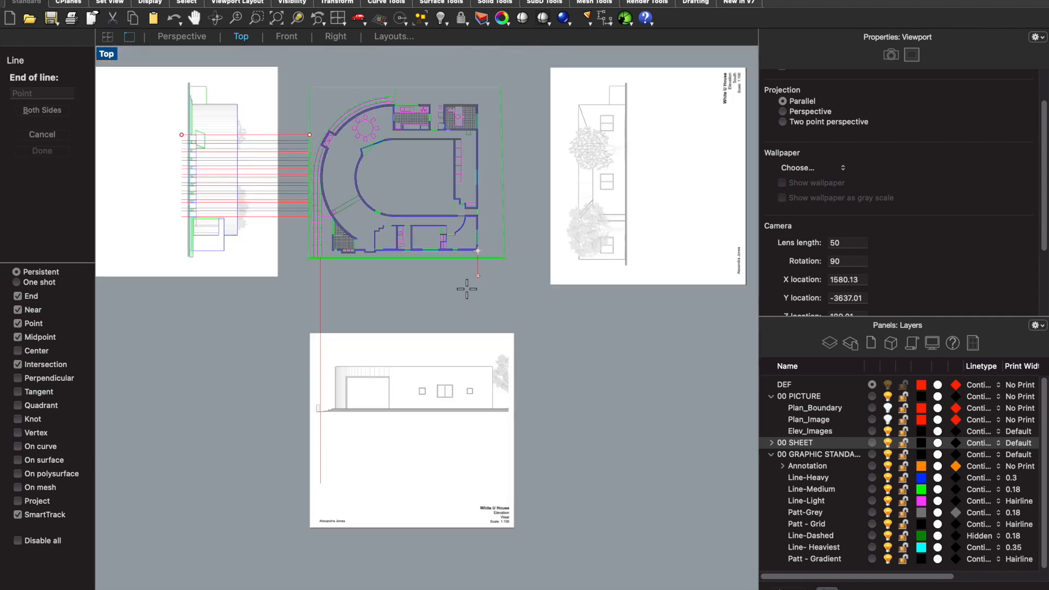
{"action": "left_click", "coordinate": [486, 483]}
- Move the west elevation image horizontally so the building's curved-wall edge sits on the first projection line
{"action": "left_click", "coordinate": [437, 432]}
{"action": "type", "text": "move"}
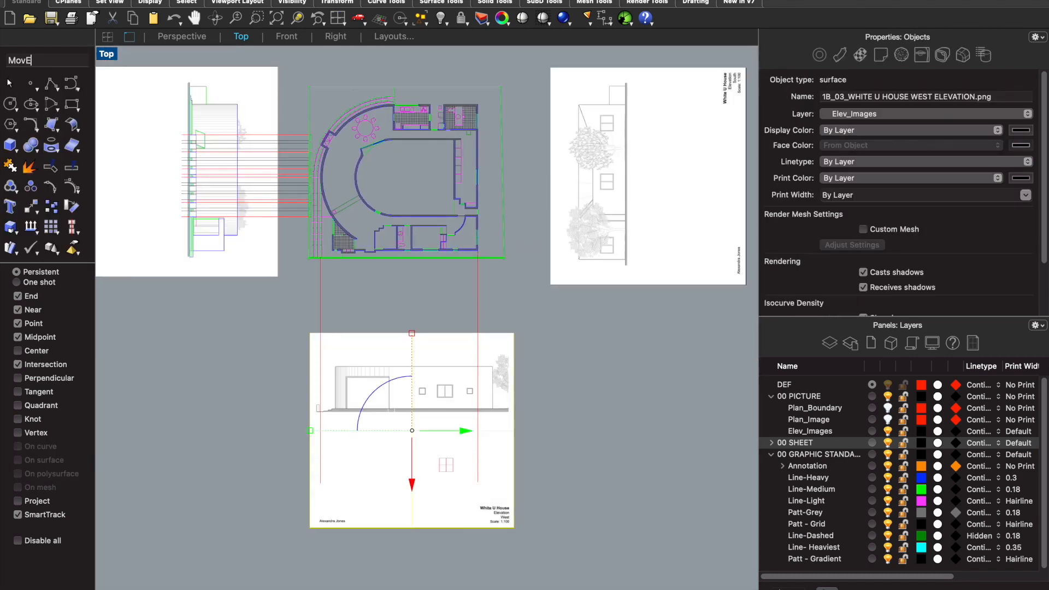
{"action": "key", "text": "Return"}
{"action": "scroll", "coordinate": [344, 379], "scroll_direction": "up", "scroll_amount": 5}
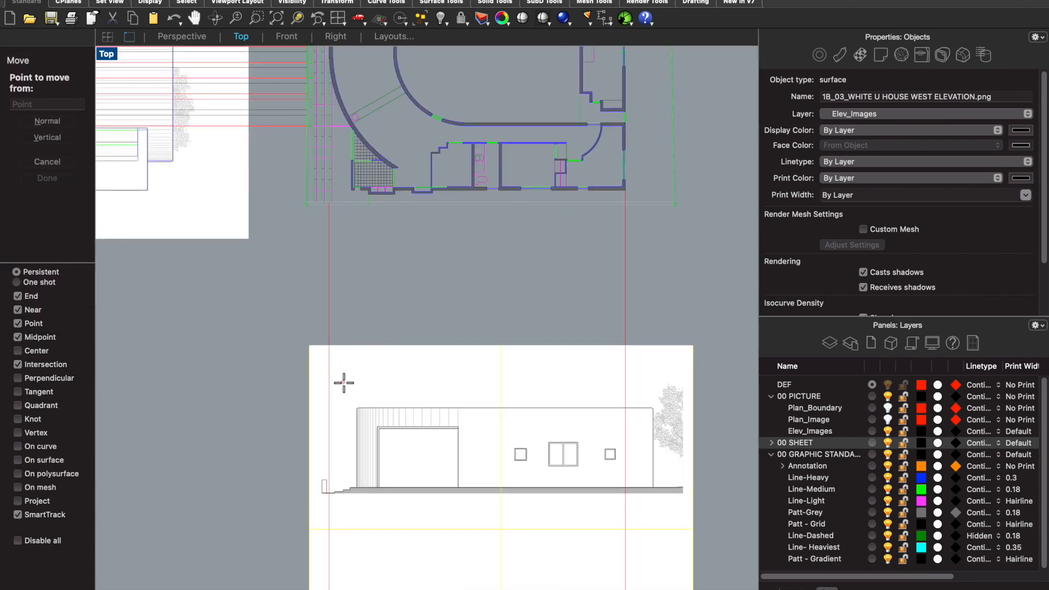
{"action": "left_click", "coordinate": [359, 441]}
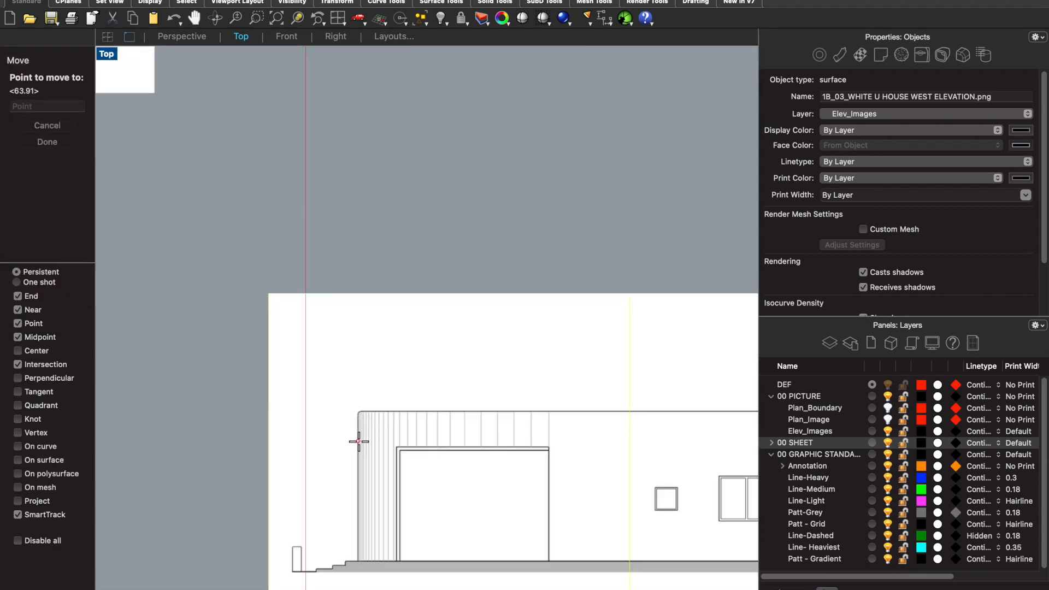
{"action": "left_click", "coordinate": [306, 440]}
{"action": "scroll", "coordinate": [330, 404], "scroll_direction": "down", "scroll_amount": 3}
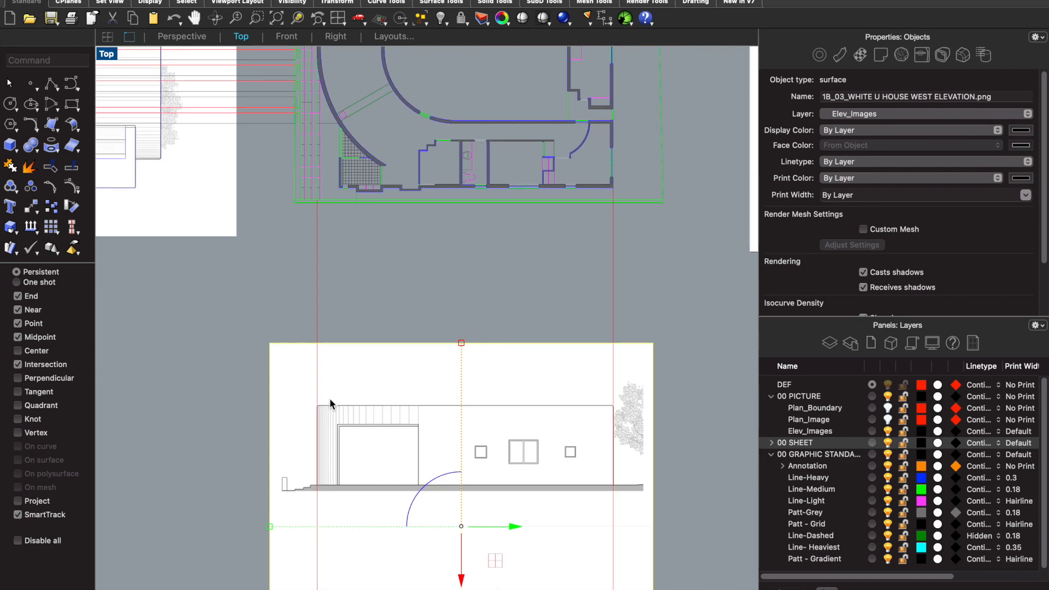
- Scale the west elevation image from the curved-wall edge so the building's opposite edge meets the second projection line
{"action": "type", "text": "Scale"}
{"action": "key", "text": "Return"}
{"action": "scroll", "coordinate": [329, 411], "scroll_direction": "up", "scroll_amount": 3}
{"action": "left_click", "coordinate": [317, 448]}
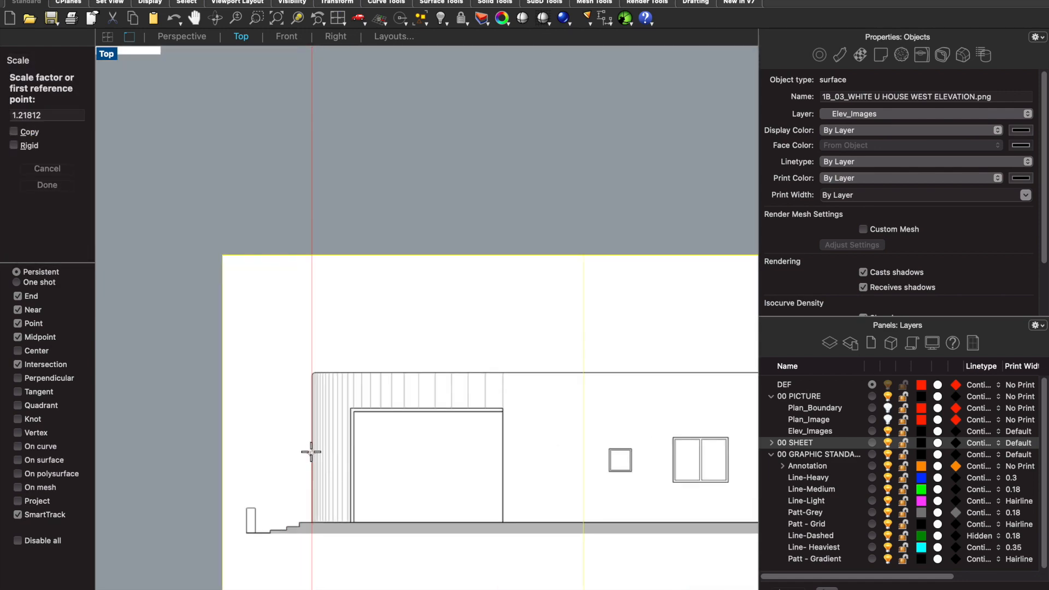
{"action": "scroll", "coordinate": [309, 452], "scroll_direction": "down", "scroll_amount": 2}
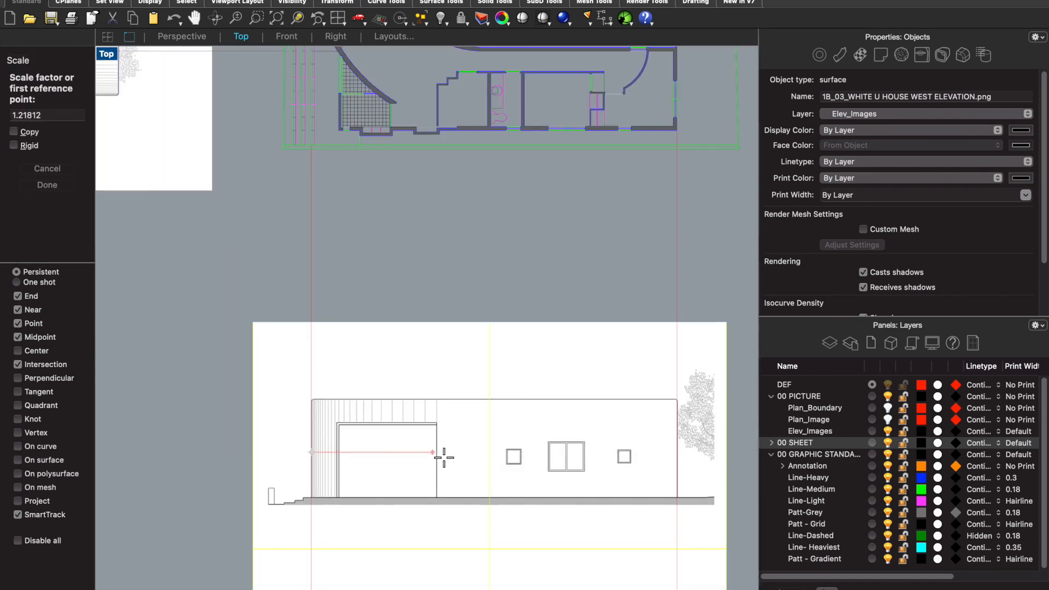
{"action": "left_click", "coordinate": [678, 452]}
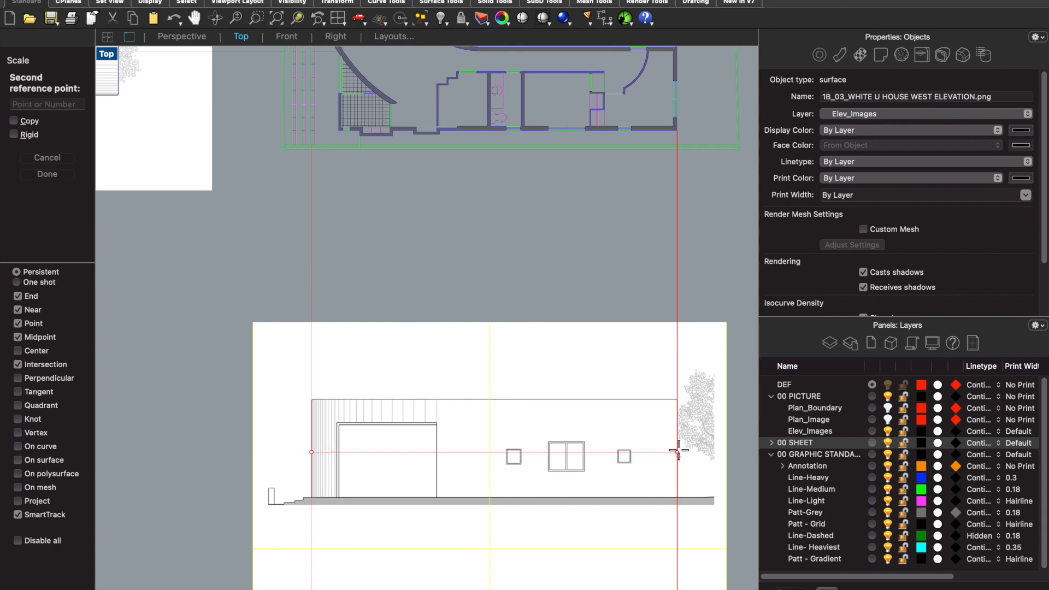
{"action": "scroll", "coordinate": [677, 451], "scroll_direction": "down", "scroll_amount": 4}
{"action": "scroll", "coordinate": [675, 437], "scroll_direction": "up", "scroll_amount": 6}
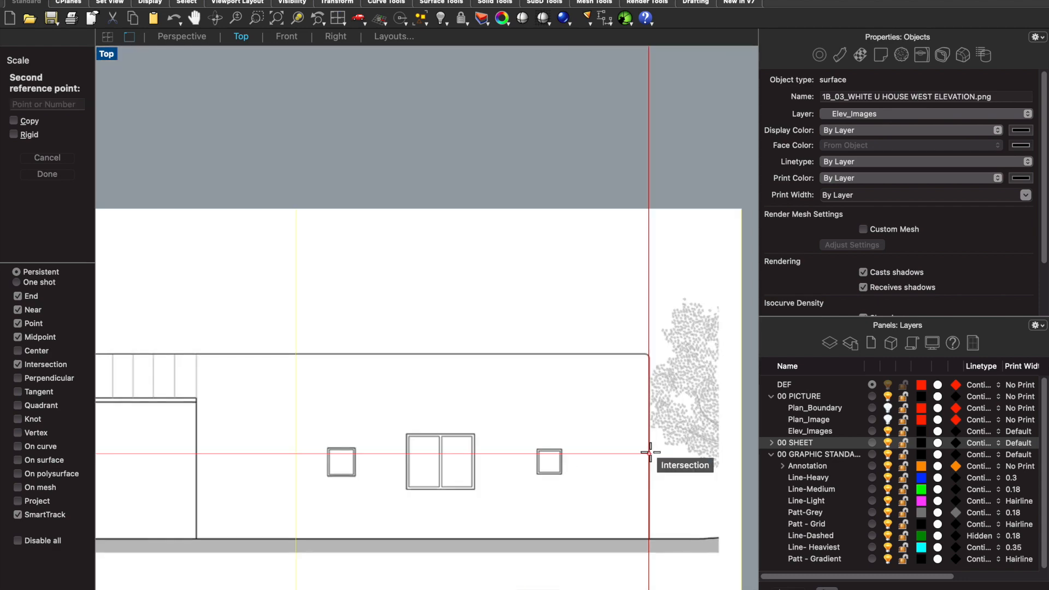
{"action": "left_click", "coordinate": [650, 452]}
{"action": "scroll", "coordinate": [634, 333], "scroll_direction": "down", "scroll_amount": 3}
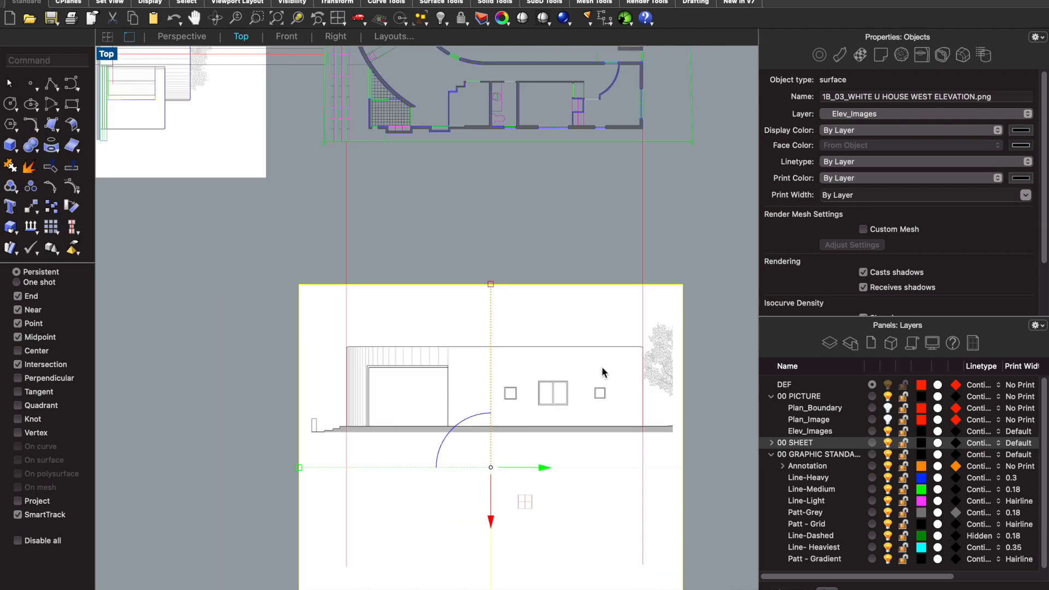